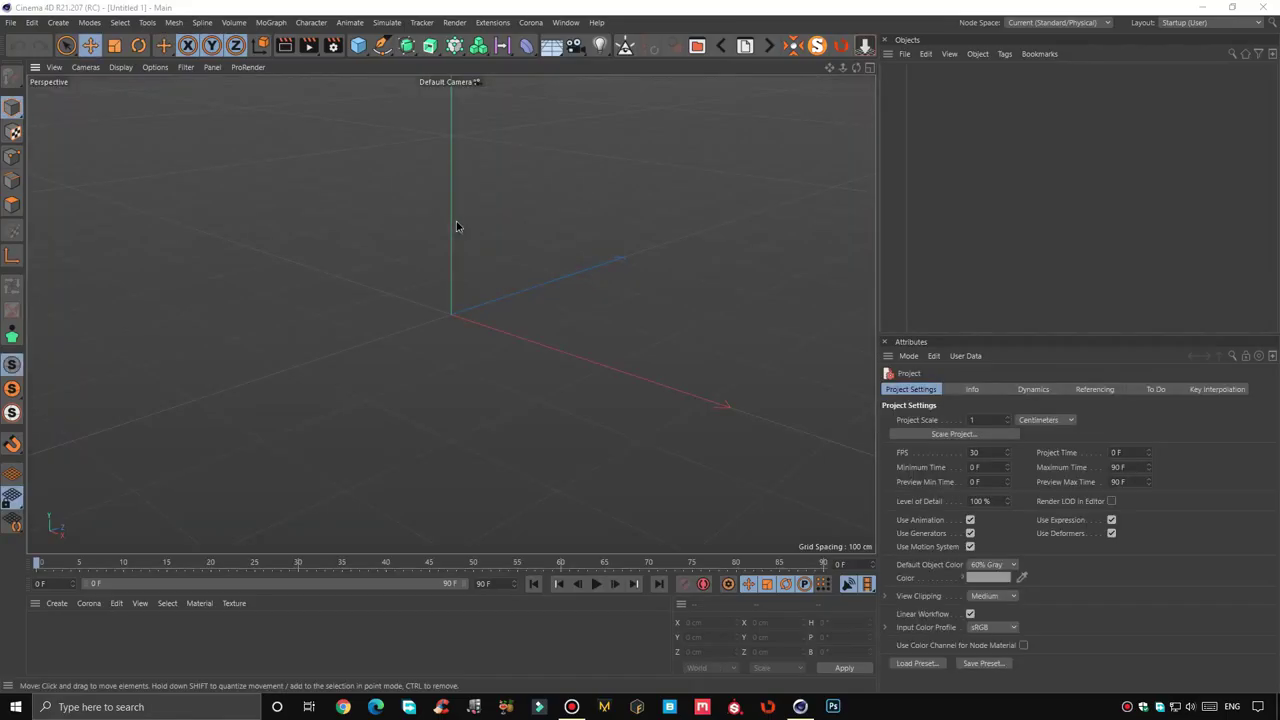
# Add a cylinder and show mesh lines over the Gouraud-shaded view
pyautogui.moveTo(358, 46); pyautogui.dragTo(621, 60)
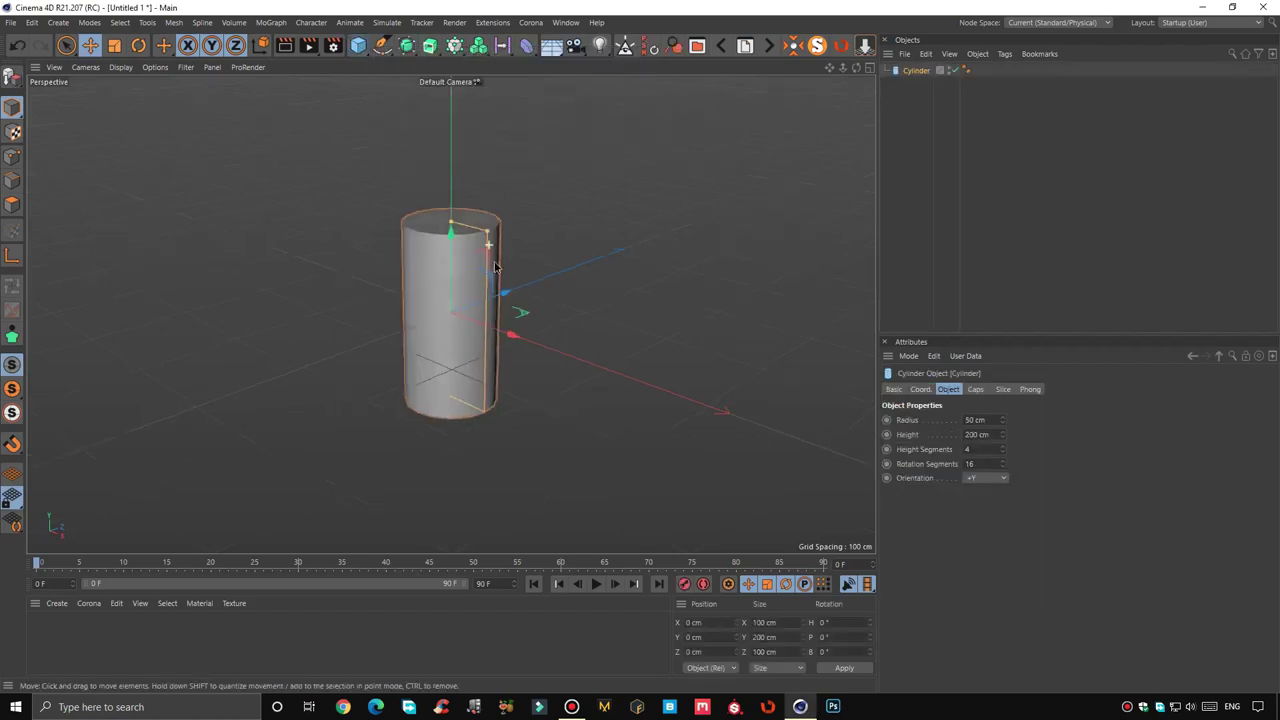
pyautogui.keyDown('alt'); pyautogui.moveTo(538, 201); pyautogui.dragTo(500, 250); pyautogui.keyUp('alt')
pyautogui.click(120, 67)
pyautogui.click(150, 103)
pyautogui.scroll(3, 394, 186)
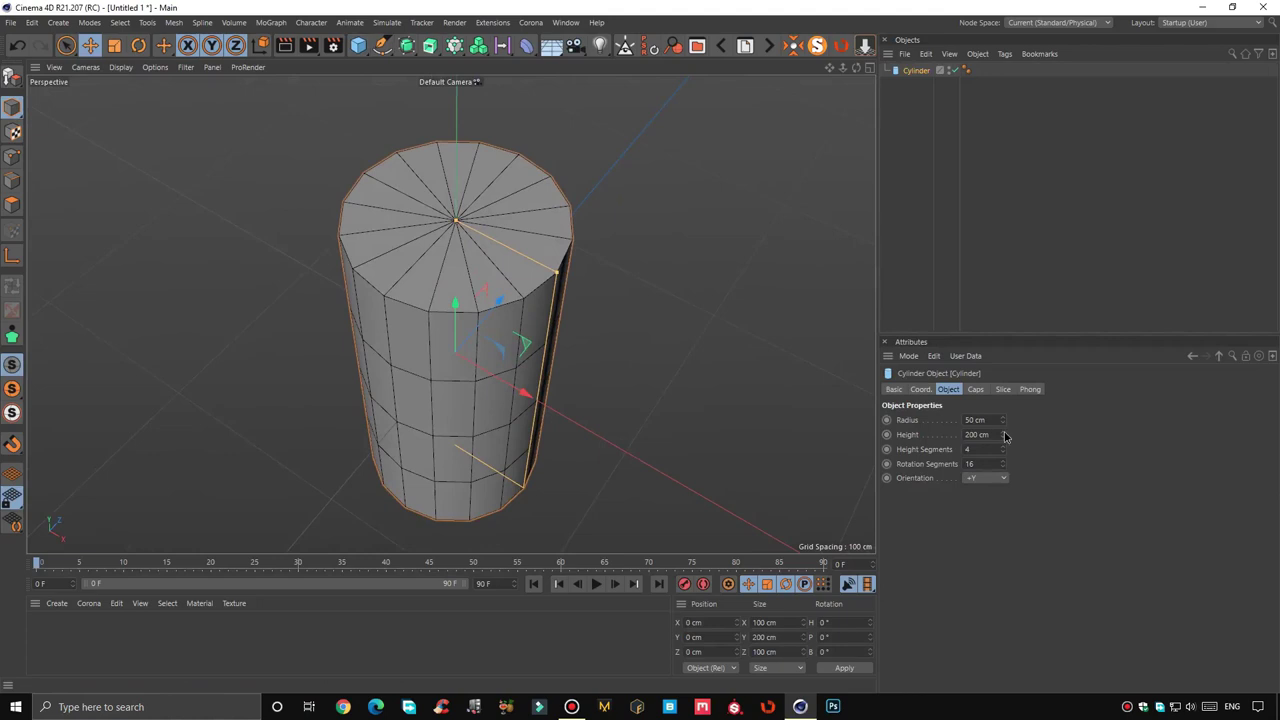
pyautogui.write('55')
# Set the cylinder to 55 cm height, 1 height segment and 24 rotation segments
pyautogui.press('Return')
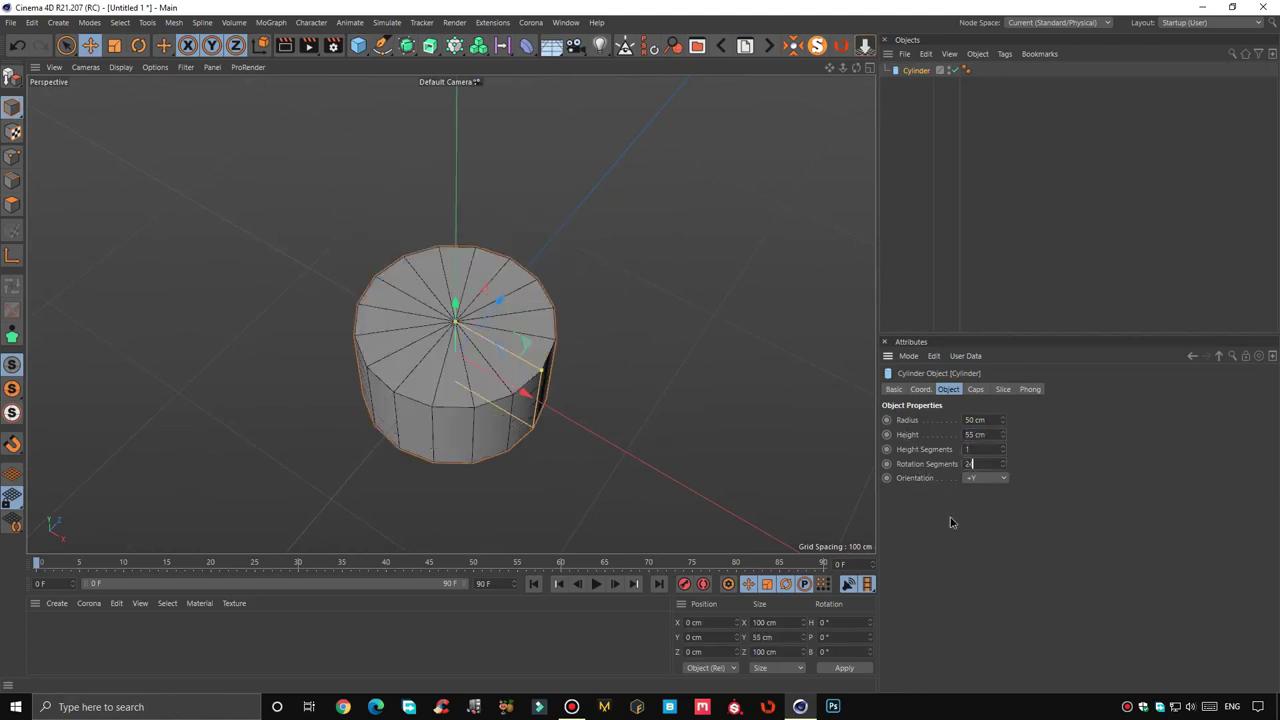
pyautogui.write('4')
pyautogui.press('Return')
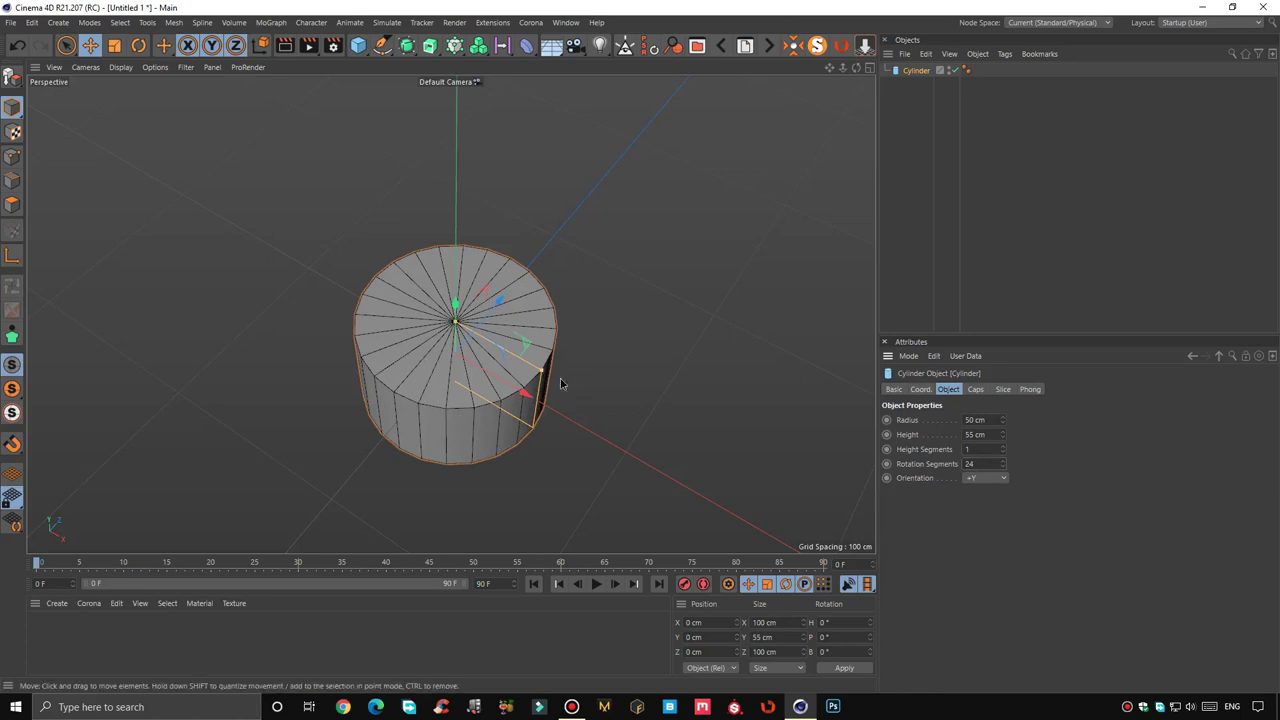
pyautogui.keyDown('alt'); pyautogui.moveTo(560, 383); pyautogui.dragTo(471, 305); pyautogui.keyUp('alt')
pyautogui.scroll(2, 500, 290)
pyautogui.scroll(2, 450, 270)
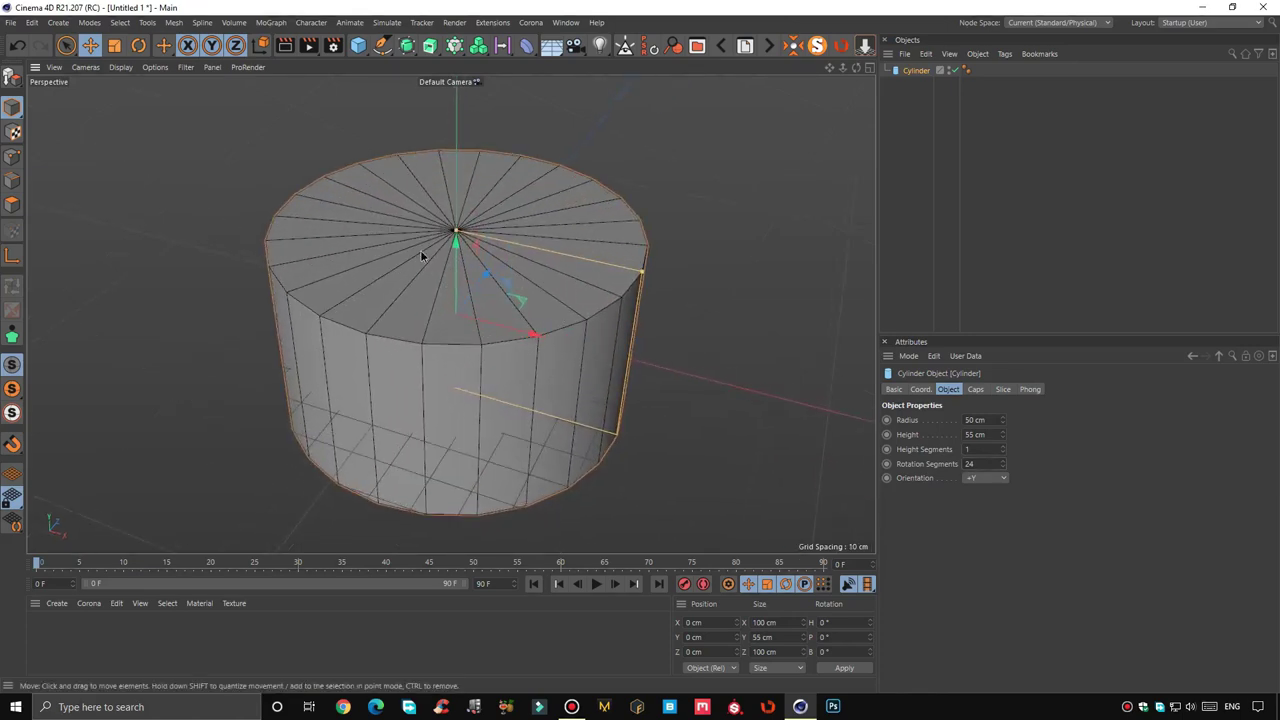
# Make the cylinder editable and delete its top ring and side points, keeping one wedge
pyautogui.click(16, 87)
pyautogui.click(12, 155)
pyautogui.click(67, 46)
pyautogui.moveTo(545, 300)
pyautogui.keyDown('alt'); pyautogui.mouseDown()
pyautogui.moveTo(536, 284)
pyautogui.moveTo(497, 276)
pyautogui.mouseUp(); pyautogui.keyUp('alt')
pyautogui.click(451, 222)
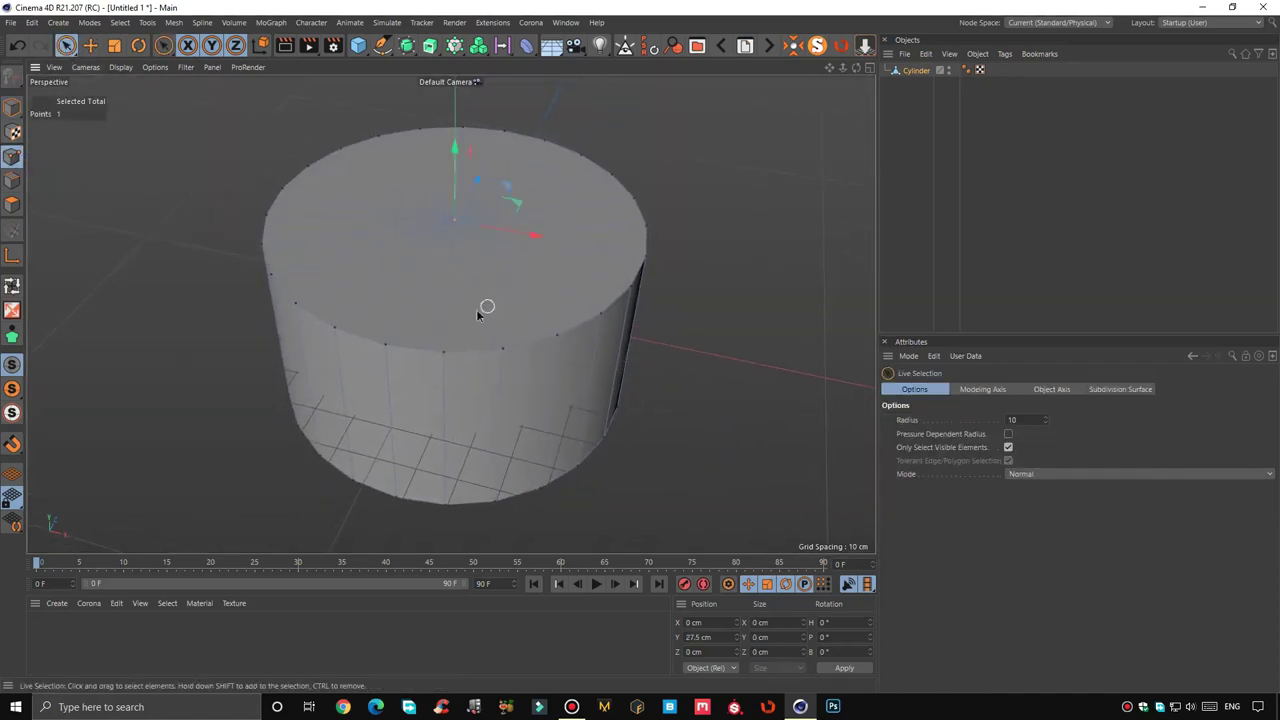
pyautogui.moveTo(512, 358)
pyautogui.keyDown('alt'); pyautogui.mouseDown()
pyautogui.moveTo(623, 357)
pyautogui.moveTo(383, 318)
pyautogui.mouseUp(); pyautogui.keyUp('alt')
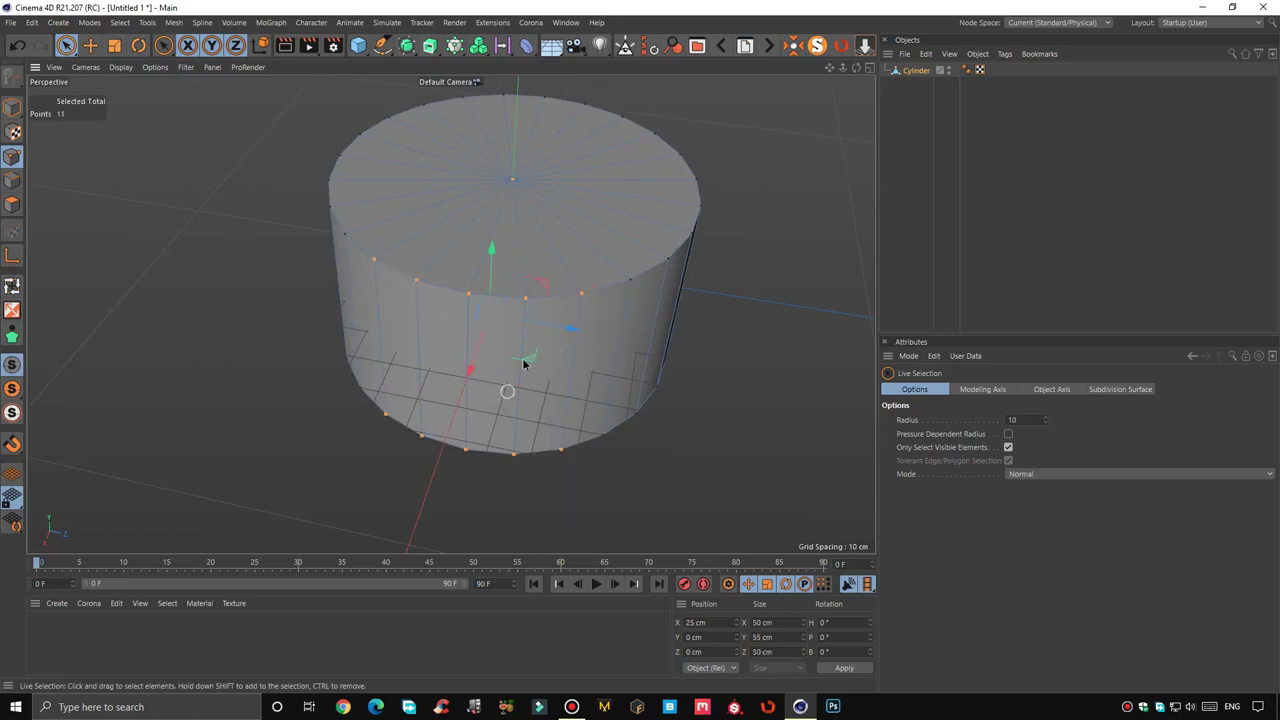
pyautogui.moveTo(345, 215)
pyautogui.mouseDown()
pyautogui.moveTo(549, 274)
pyautogui.moveTo(520, 292)
pyautogui.mouseUp()
pyautogui.press('Delete')
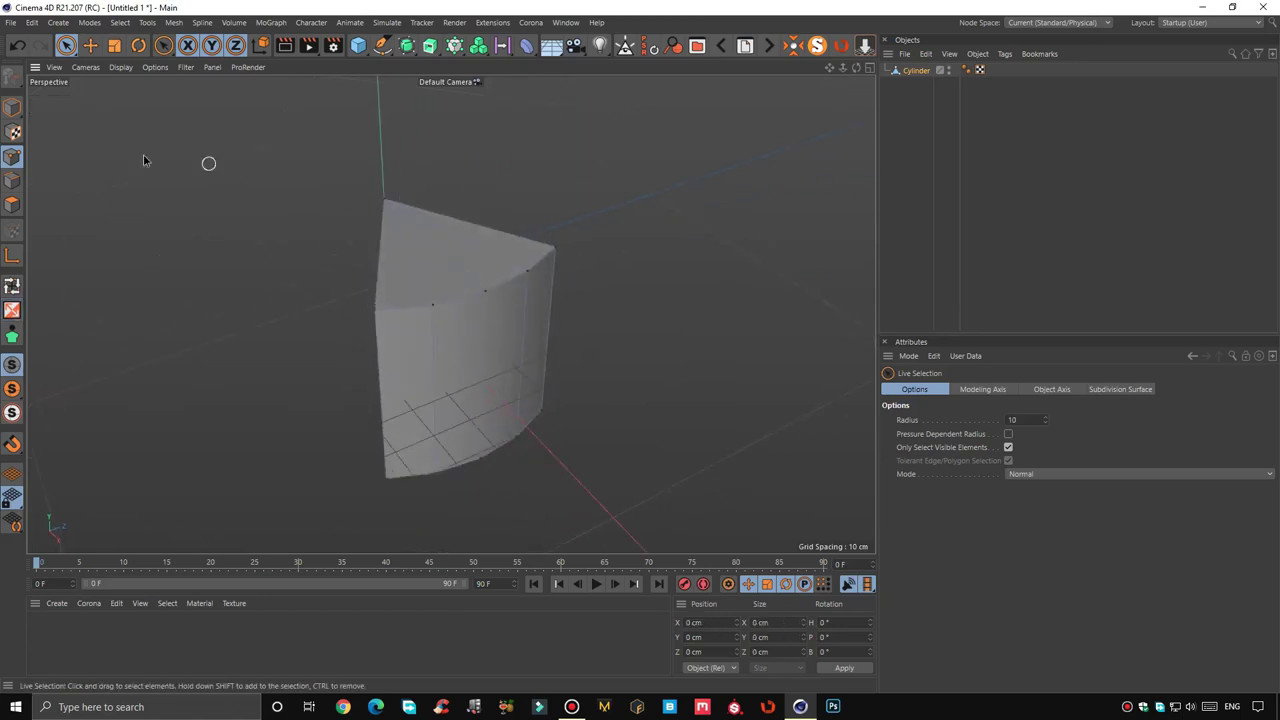
# Select only the wedge's top rim edges, excluding the vertical edges
pyautogui.click(12, 181)
pyautogui.moveTo(445, 303); pyautogui.dragTo(560, 250)
pyautogui.moveTo(329, 268); pyautogui.dragTo(638, 293)
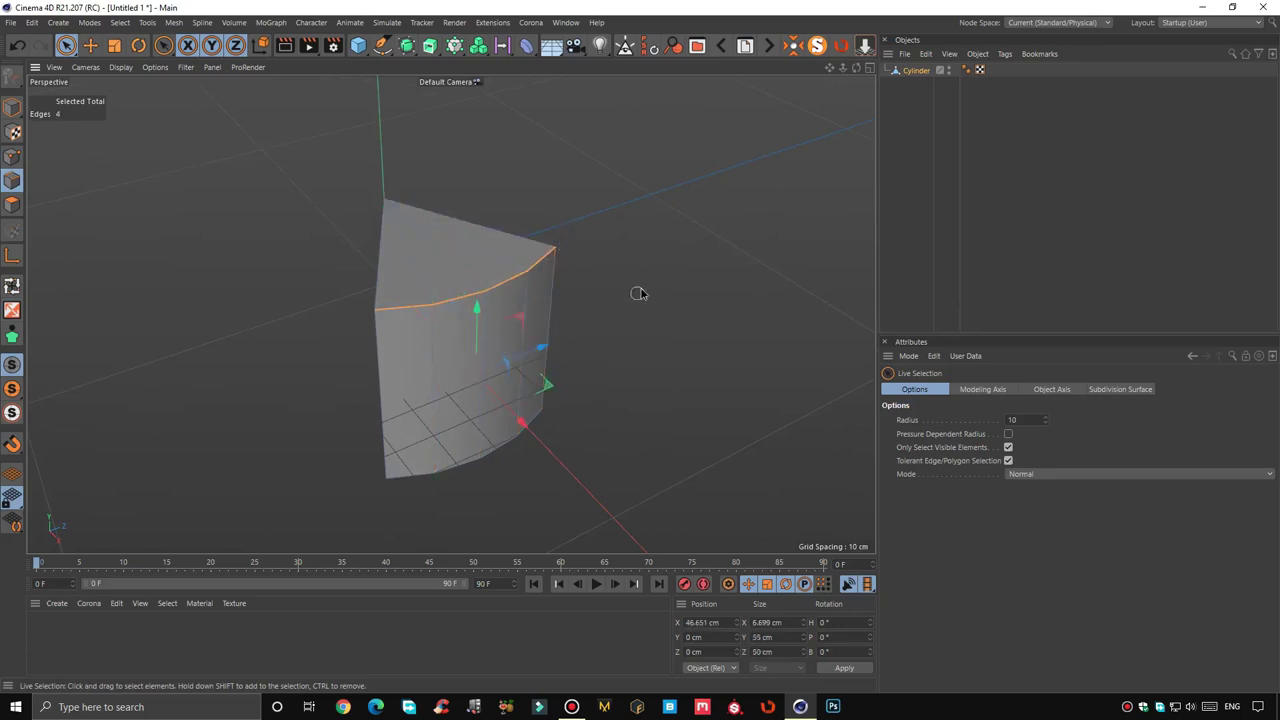
pyautogui.scroll(3, 464, 309)
# Bevel the top rim by 42.19 cm with 3 subdivisions into a rounded panel
pyautogui.rightClick(612, 240)
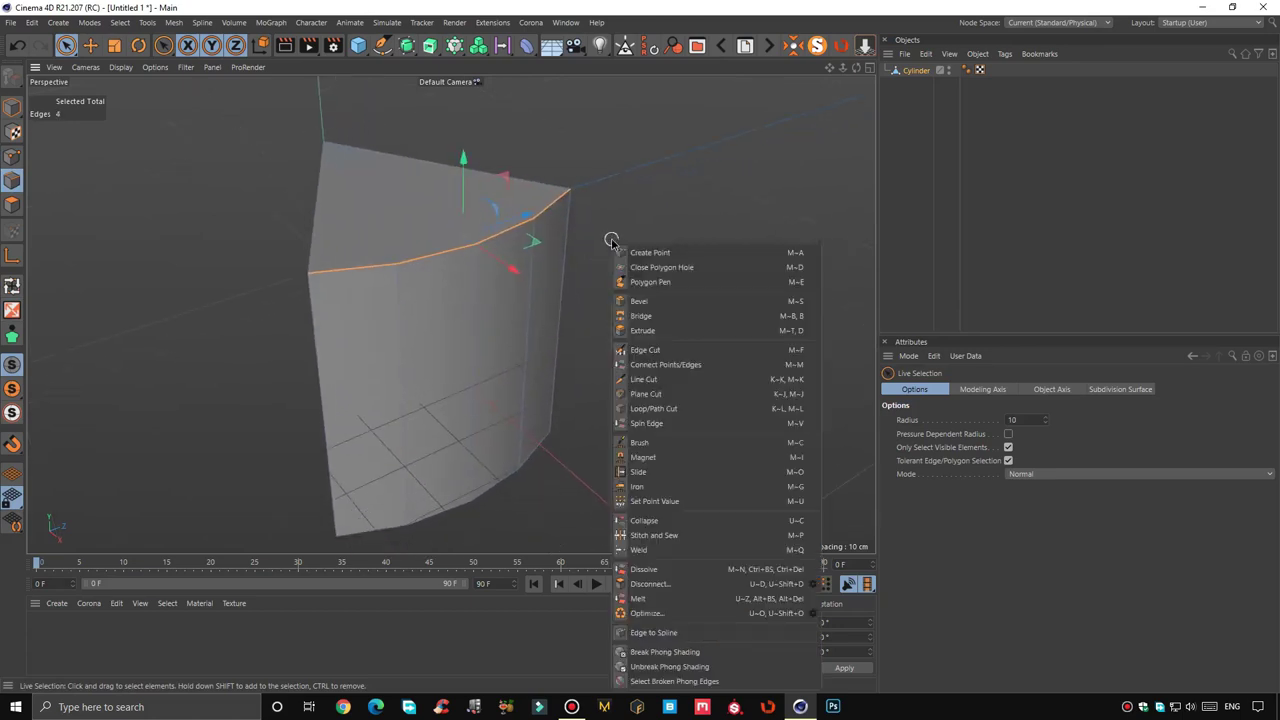
pyautogui.click(645, 302)
pyautogui.moveTo(645, 302)
pyautogui.mouseDown()
pyautogui.moveTo(777, 300)
pyautogui.moveTo(637, 306)
pyautogui.mouseUp()
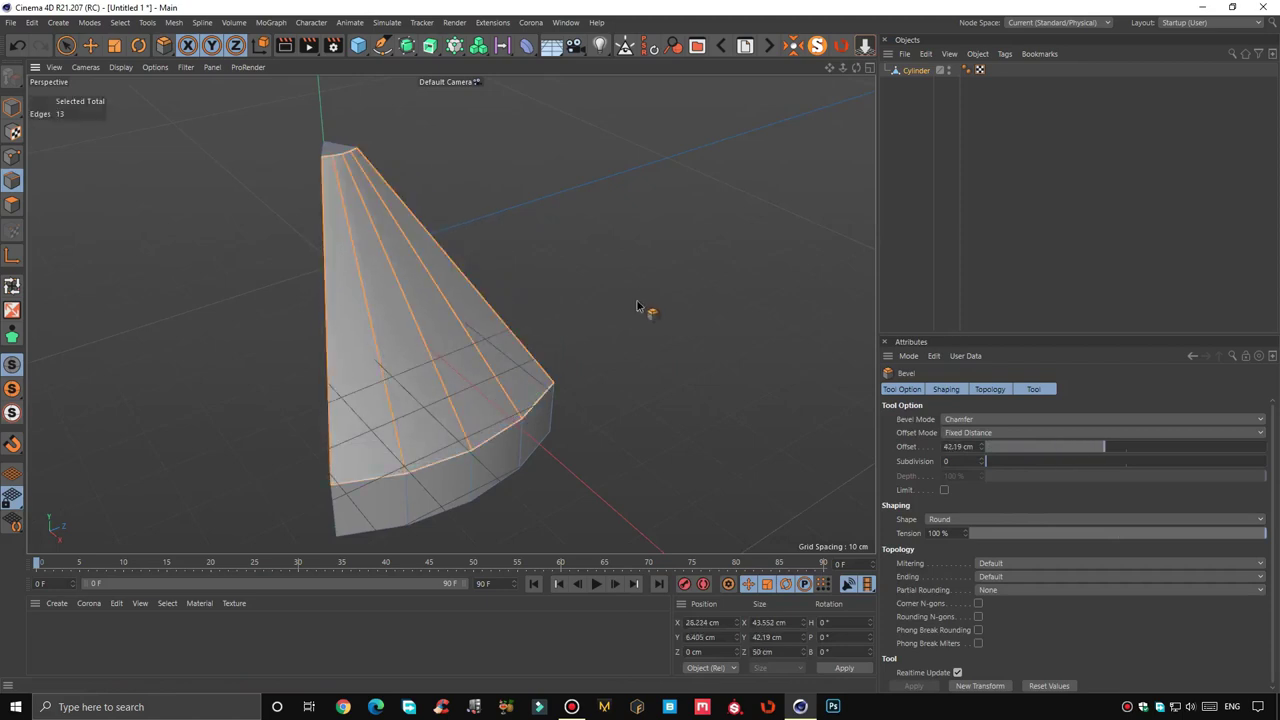
pyautogui.click(983, 459)
pyautogui.click(983, 459)
pyautogui.click(983, 459)
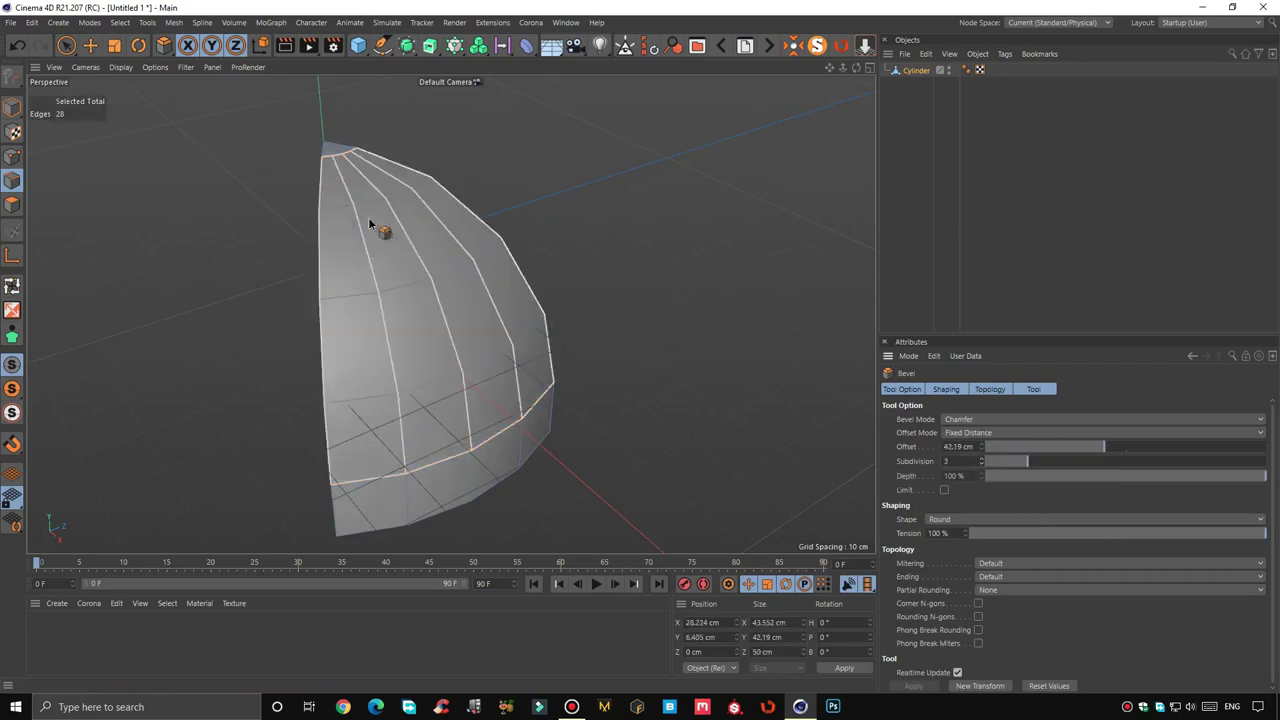
pyautogui.moveTo(391, 306)
pyautogui.keyDown('alt'); pyautogui.mouseDown()
pyautogui.moveTo(251, 294)
pyautogui.moveTo(286, 337)
pyautogui.moveTo(354, 217)
pyautogui.moveTo(415, 237)
pyautogui.moveTo(451, 206)
pyautogui.mouseUp(); pyautogui.keyUp('alt')
# Add a loop cut across the panel near its tip at about 33.282% offset
pyautogui.rightClick(451, 206)
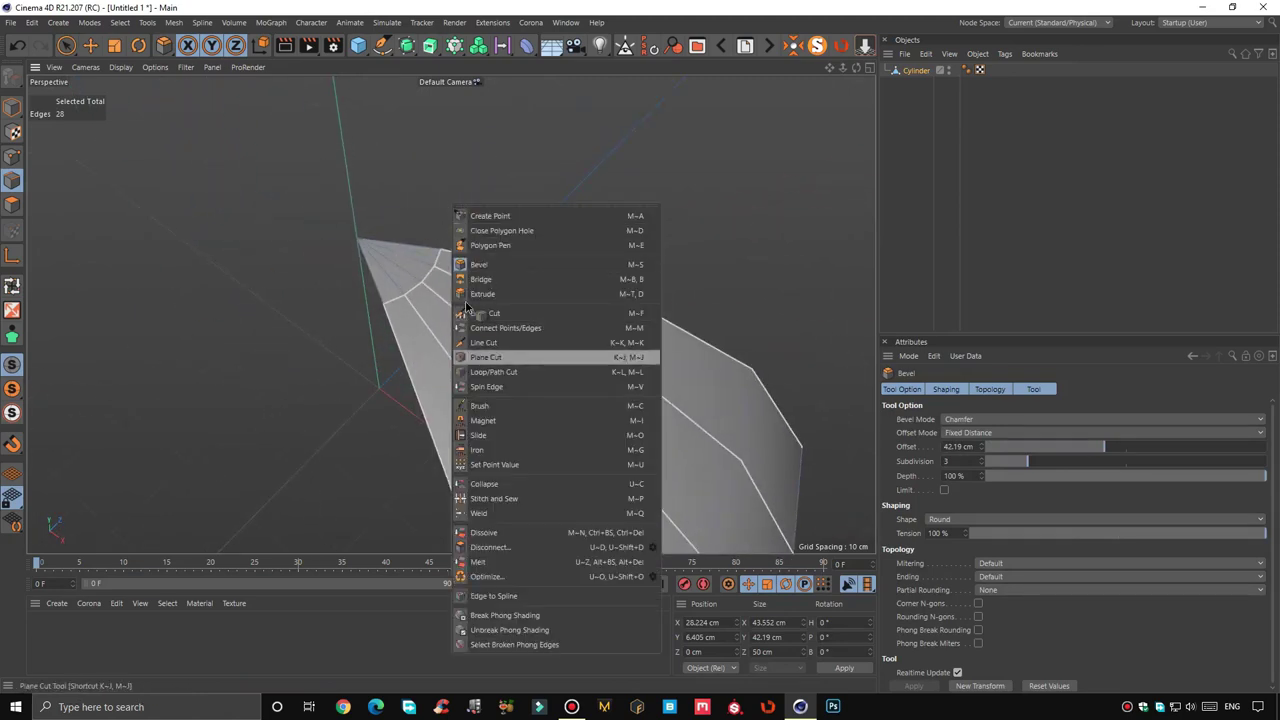
pyautogui.click(510, 357)
pyautogui.click(384, 244)
pyautogui.keyDown('alt'); pyautogui.moveTo(498, 316); pyautogui.dragTo(471, 253); pyautogui.keyUp('alt')
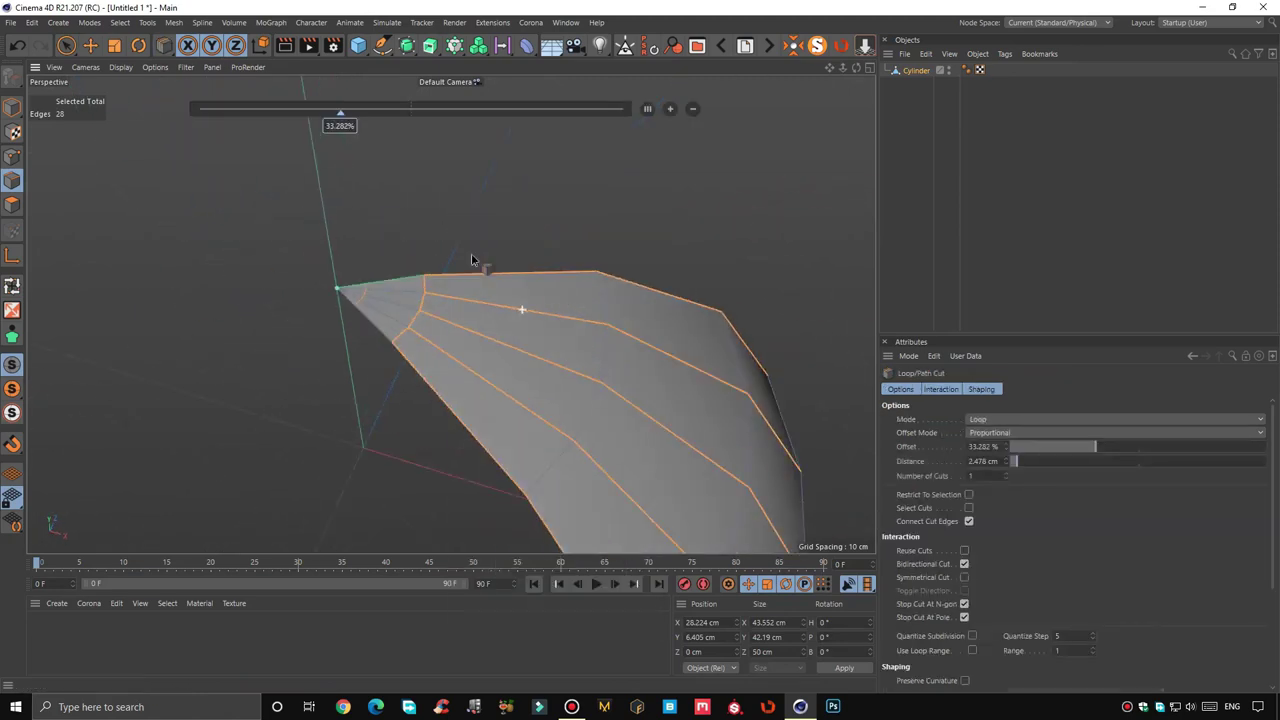
pyautogui.click(66, 46)
# Delete the point at the panel's tip so the tip ends blunt
pyautogui.press('Return')
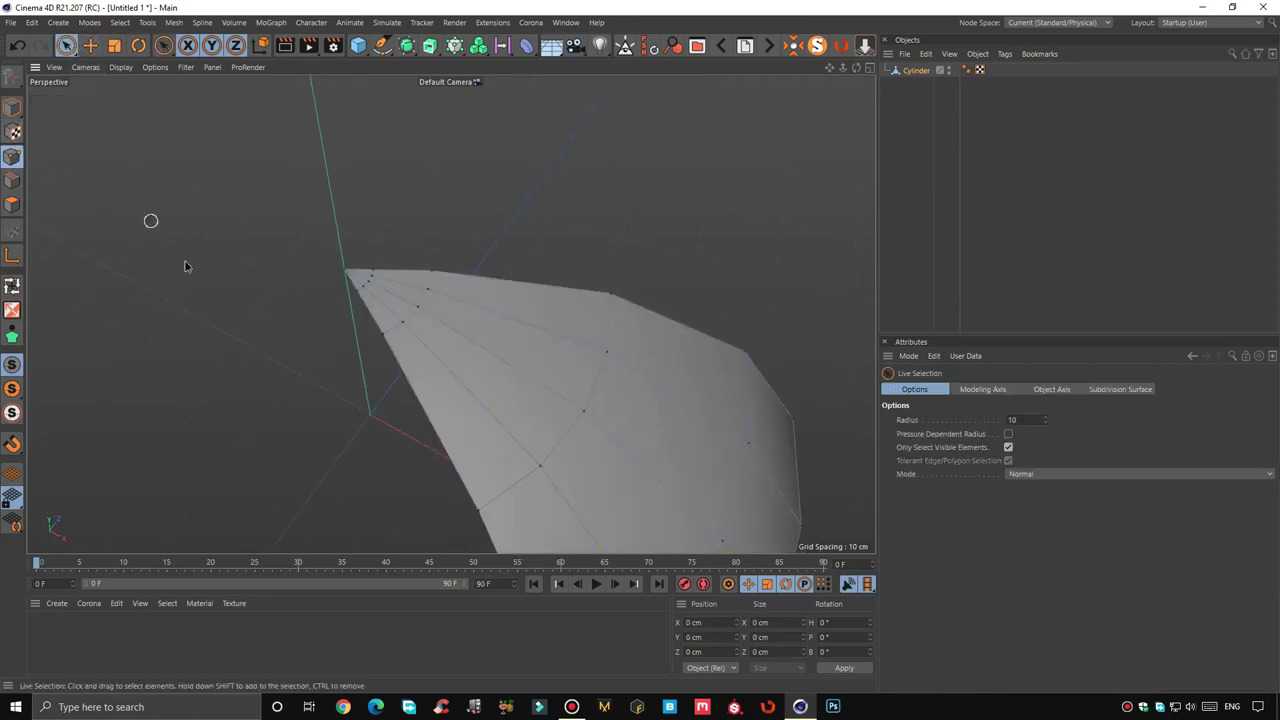
pyautogui.click(343, 268)
pyautogui.press('Delete')
pyautogui.click(12, 204)
# Bevel all panel polygons with 0.63 cm offset and extrusion, 1 subdivision
pyautogui.hotkey('ctrl', 'a')
pyautogui.moveTo(329, 283)
pyautogui.keyDown('alt'); pyautogui.mouseDown()
pyautogui.moveTo(446, 320)
pyautogui.moveTo(603, 273)
pyautogui.mouseUp(); pyautogui.keyUp('alt')
pyautogui.rightClick(642, 228)
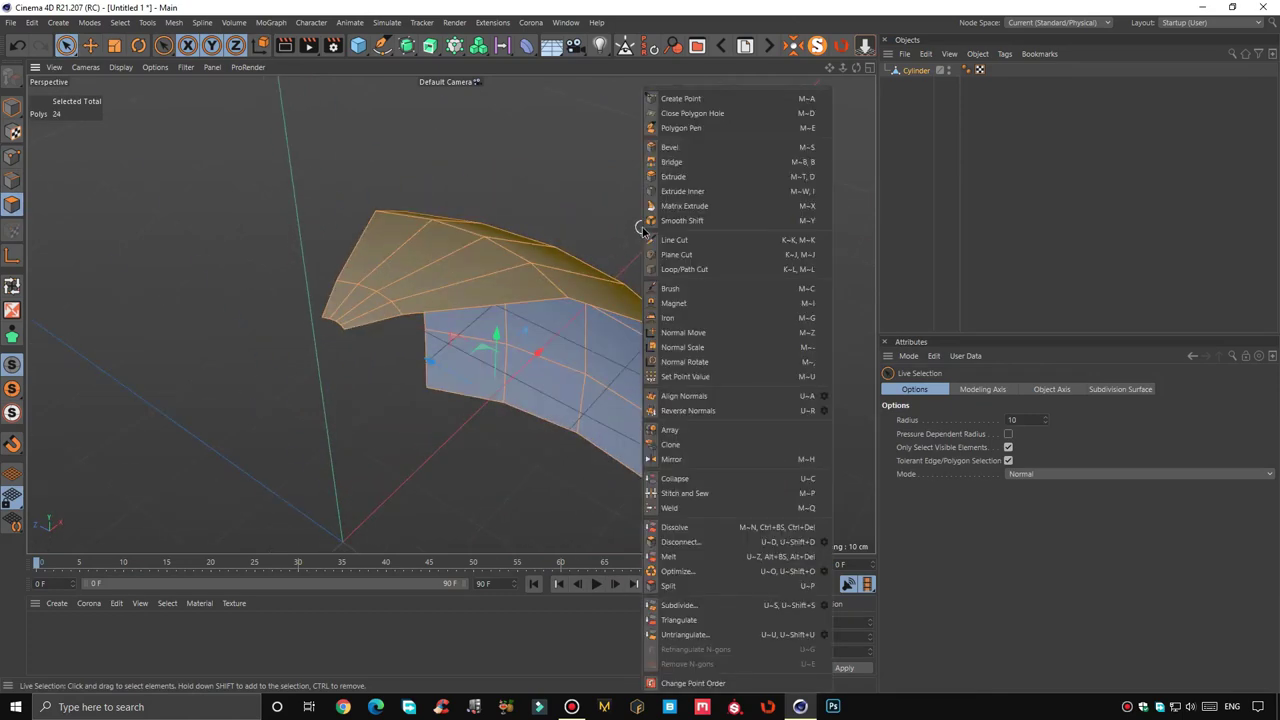
pyautogui.click(703, 148)
pyautogui.moveTo(601, 187); pyautogui.dragTo(596, 187)
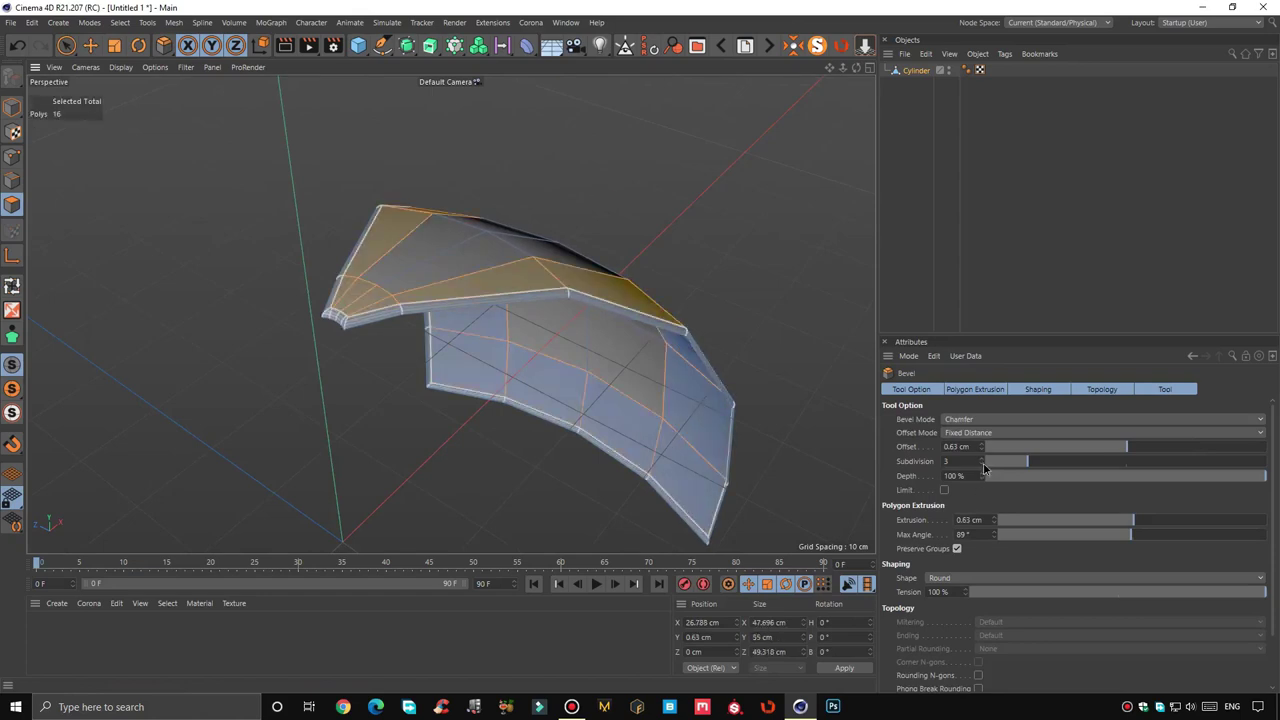
pyautogui.scroll(5, 400, 320)
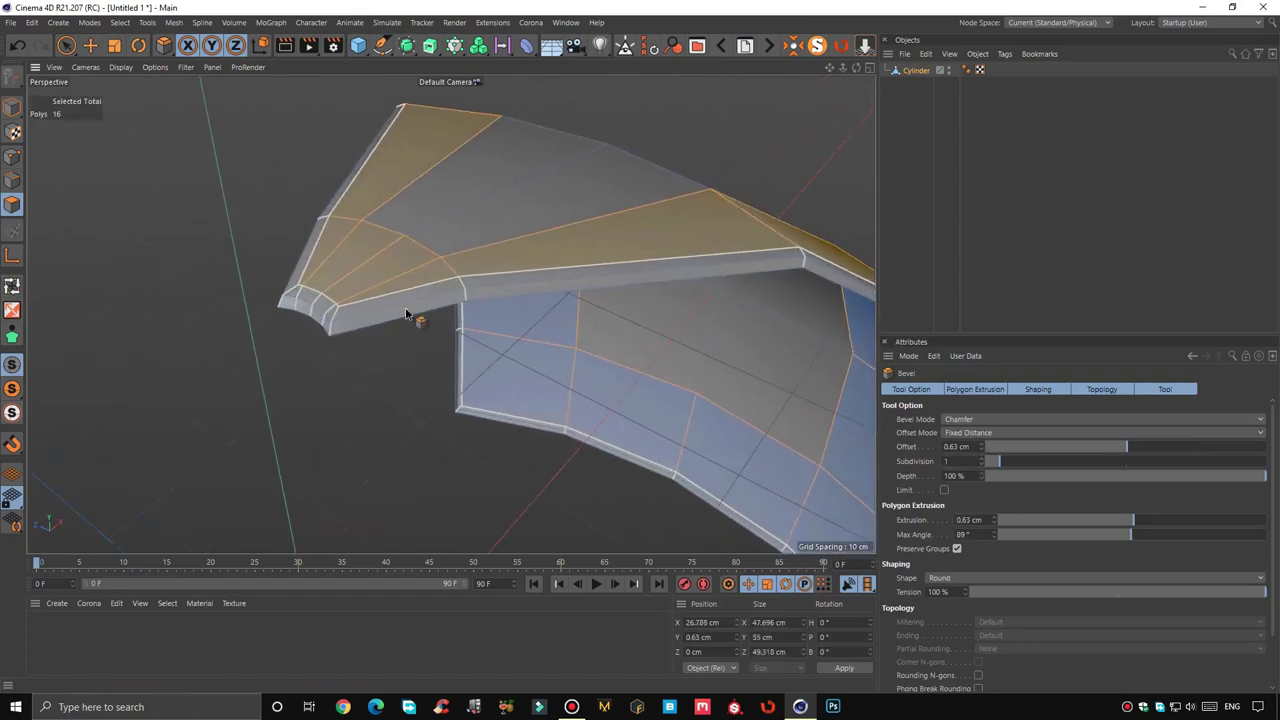
pyautogui.click(12, 157)
pyautogui.click(12, 181)
# Slide the front rim edge loop about 0.225 cm toward the panel's border
pyautogui.click(12, 286)
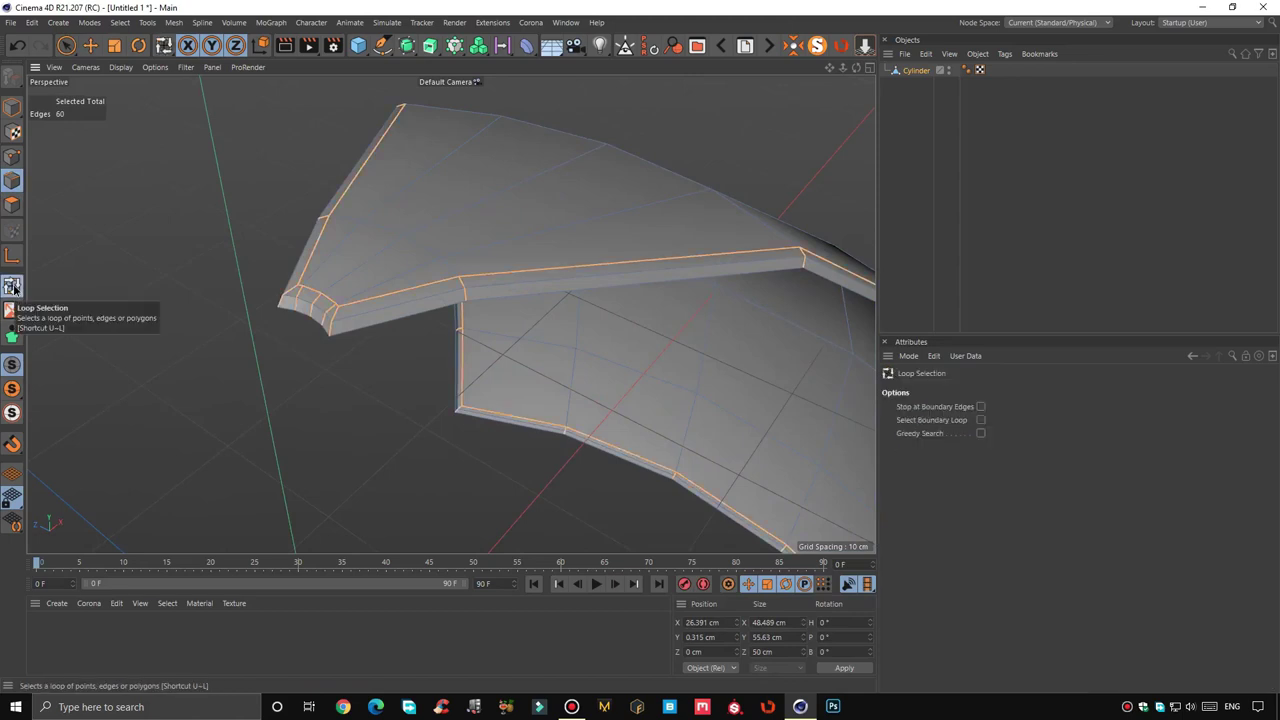
pyautogui.click(423, 314)
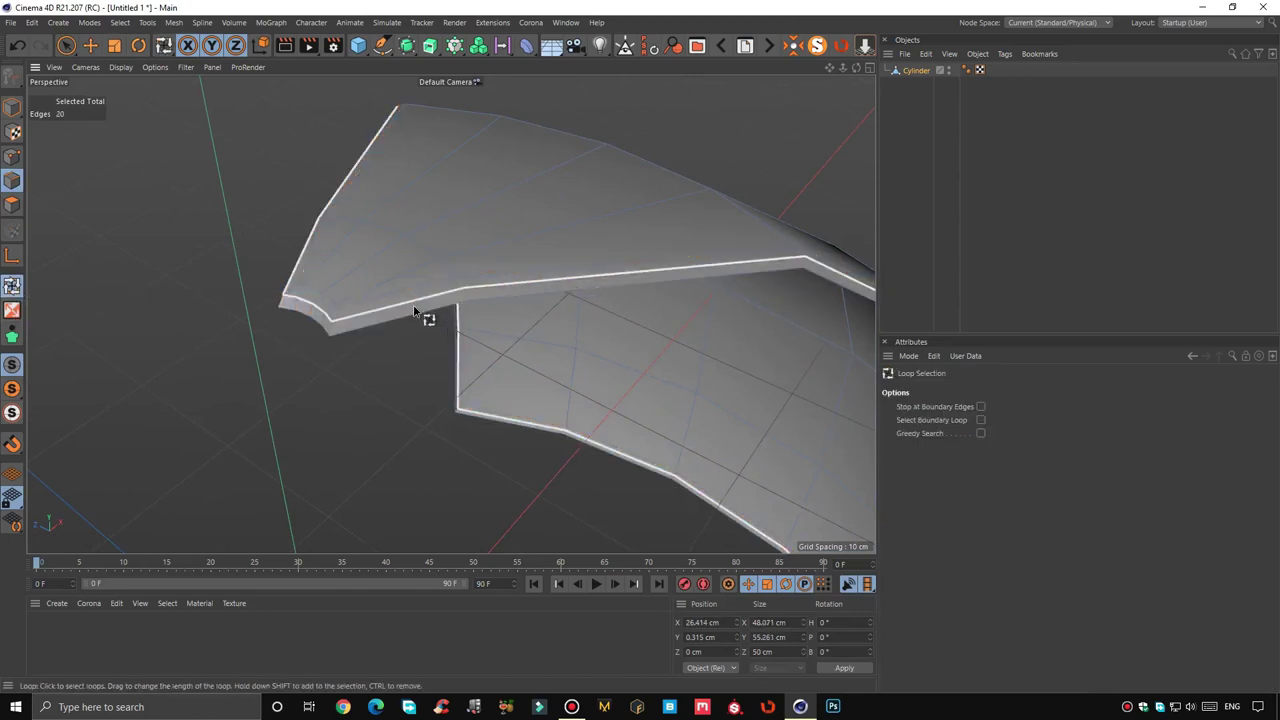
pyautogui.rightClick(423, 314)
pyautogui.click(445, 474)
pyautogui.moveTo(414, 314); pyautogui.dragTo(410, 314)
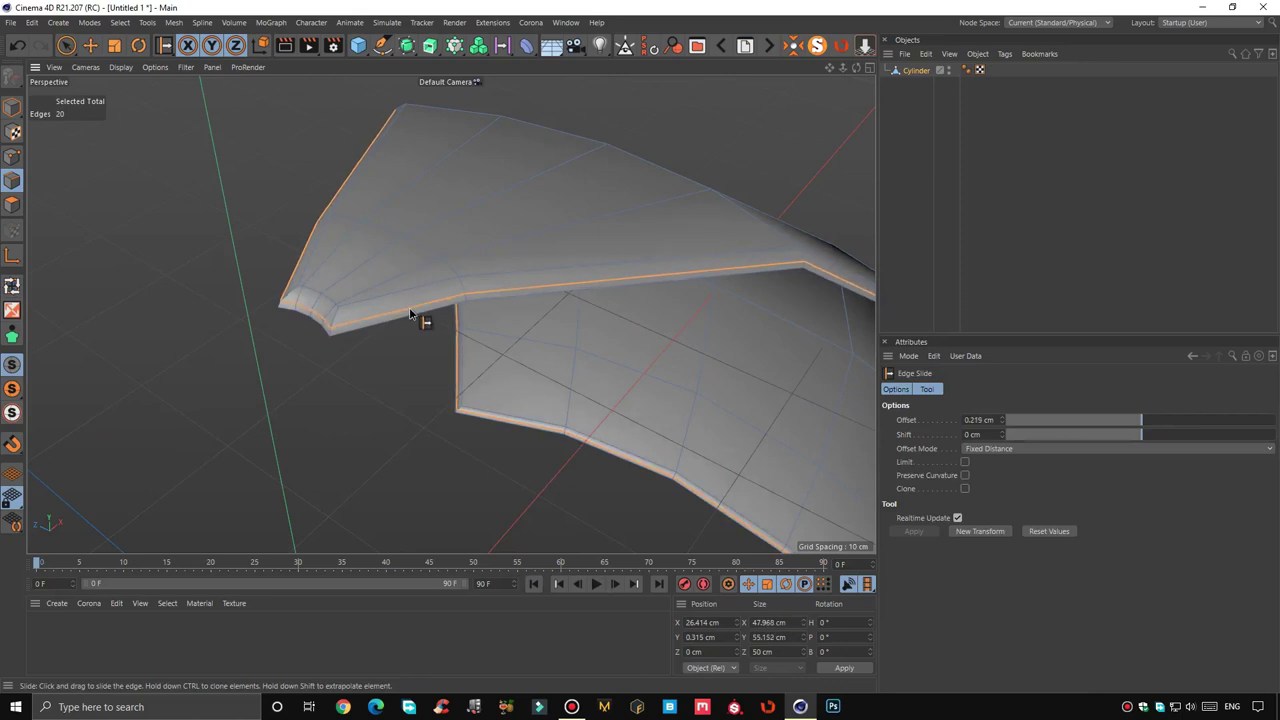
pyautogui.moveTo(410, 314)
pyautogui.keyDown('alt'); pyautogui.mouseDown()
pyautogui.moveTo(386, 349)
pyautogui.moveTo(414, 323)
pyautogui.moveTo(586, 351)
pyautogui.moveTo(435, 205)
pyautogui.moveTo(524, 318)
pyautogui.moveTo(518, 302)
pyautogui.moveTo(502, 322)
pyautogui.mouseUp(); pyautogui.keyUp('alt')
# Select polygons along the panel's bottom edge, then clear the selection
pyautogui.scroll(-4, 518, 302)
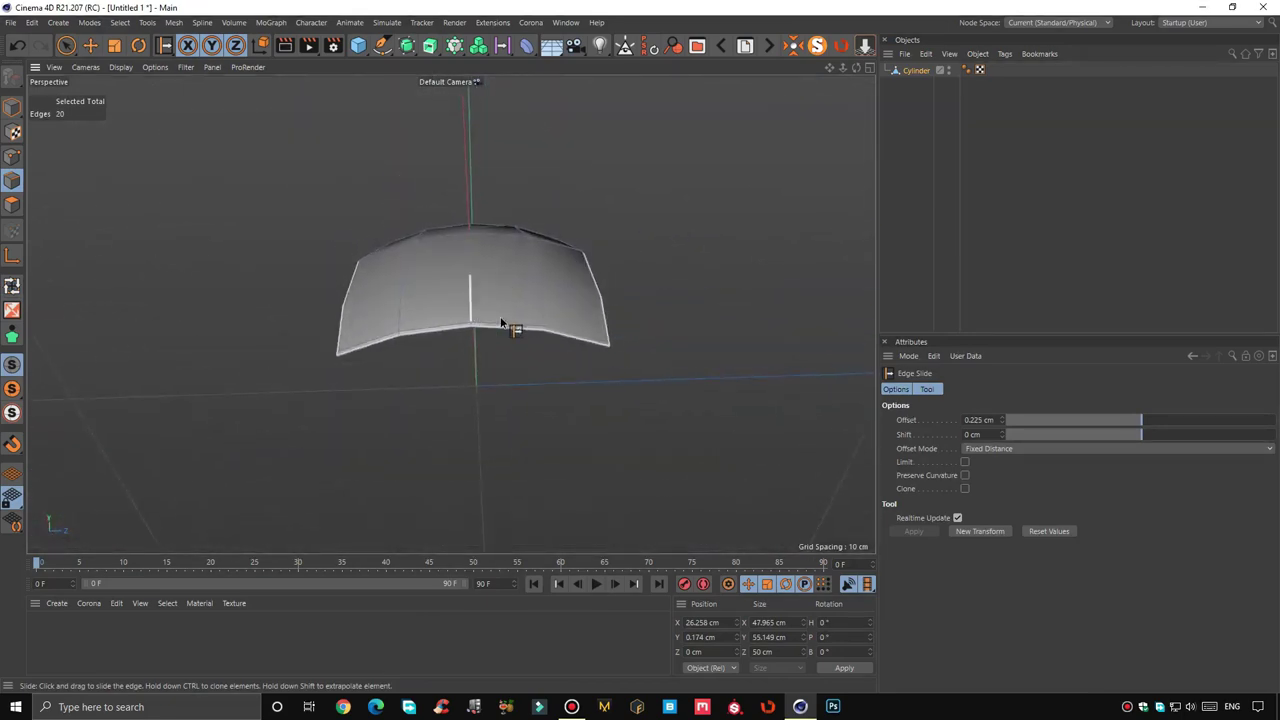
pyautogui.scroll(2, 502, 322)
pyautogui.click(12, 204)
pyautogui.press('space')
pyautogui.click(312, 371)
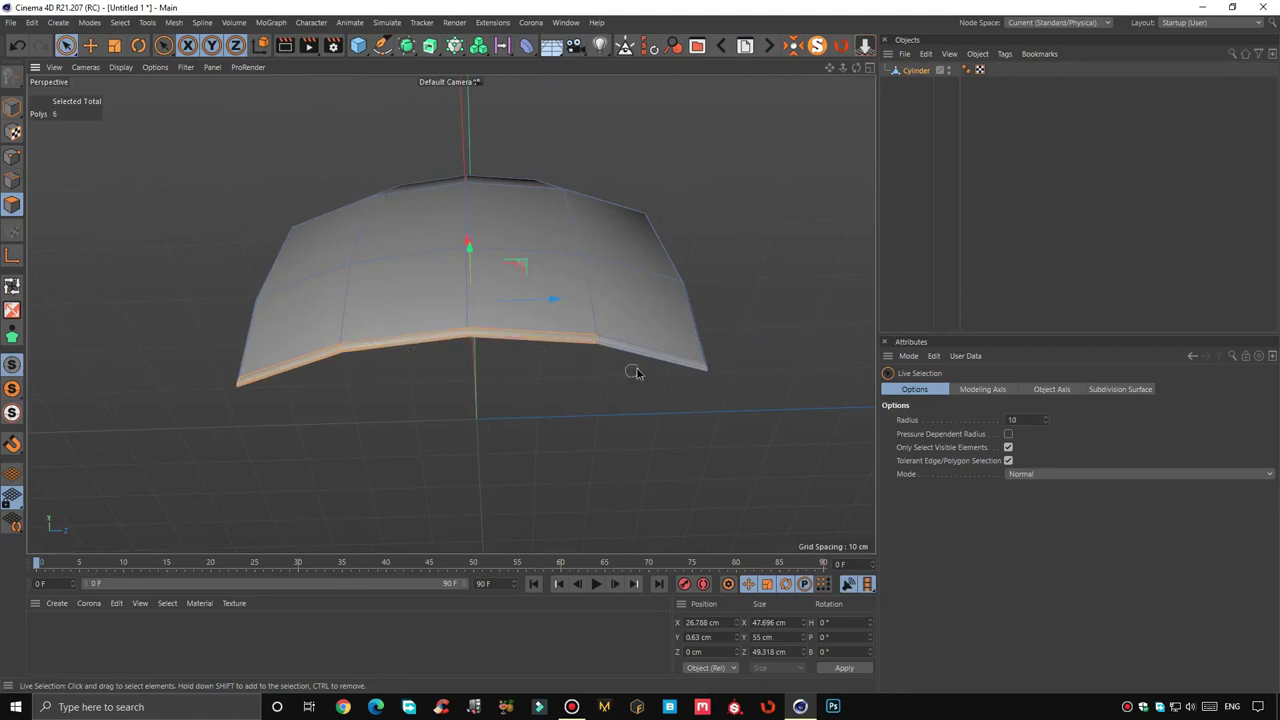
pyautogui.click(604, 422)
# Put the panel in a Radial cloner with 0 cm radius and 6 copies
pyautogui.moveTo(464, 263)
pyautogui.keyDown('alt'); pyautogui.mouseDown()
pyautogui.moveTo(490, 269)
pyautogui.moveTo(366, 206)
pyautogui.moveTo(415, 237)
pyautogui.moveTo(423, 277)
pyautogui.mouseUp(); pyautogui.keyUp('alt')
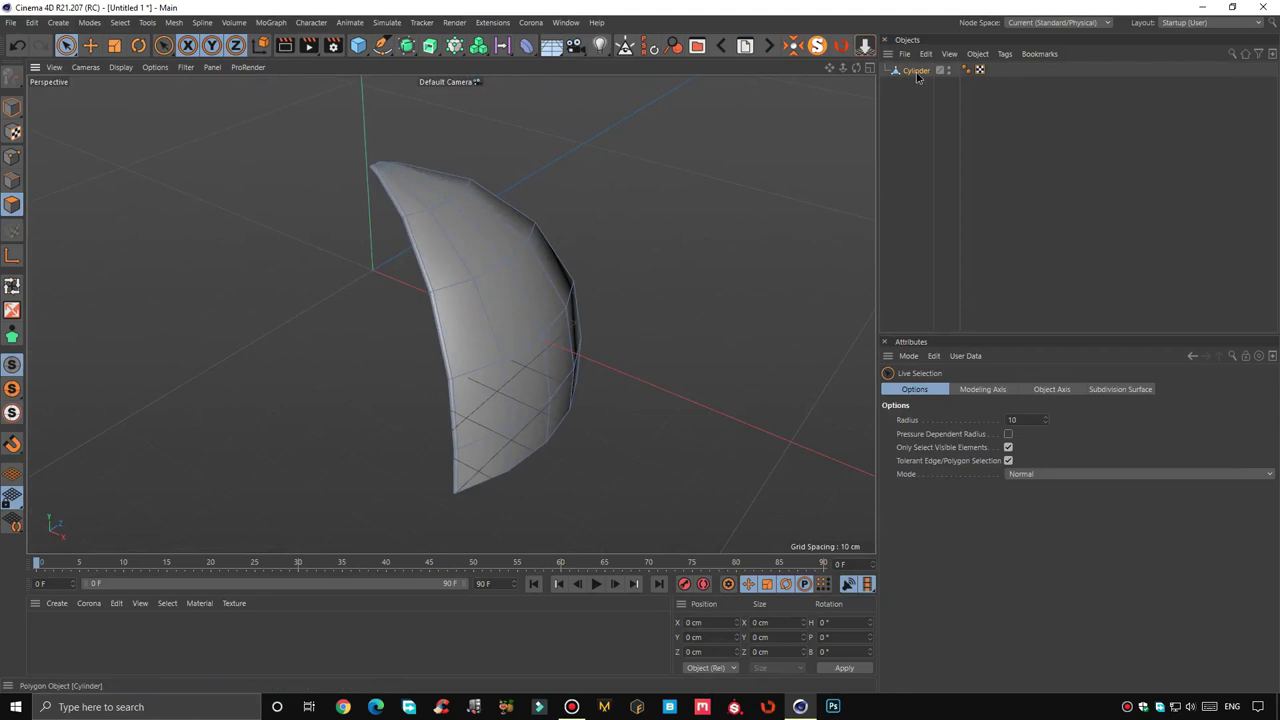
pyautogui.keyDown('alt'); pyautogui.click(460, 47); pyautogui.keyUp('alt')
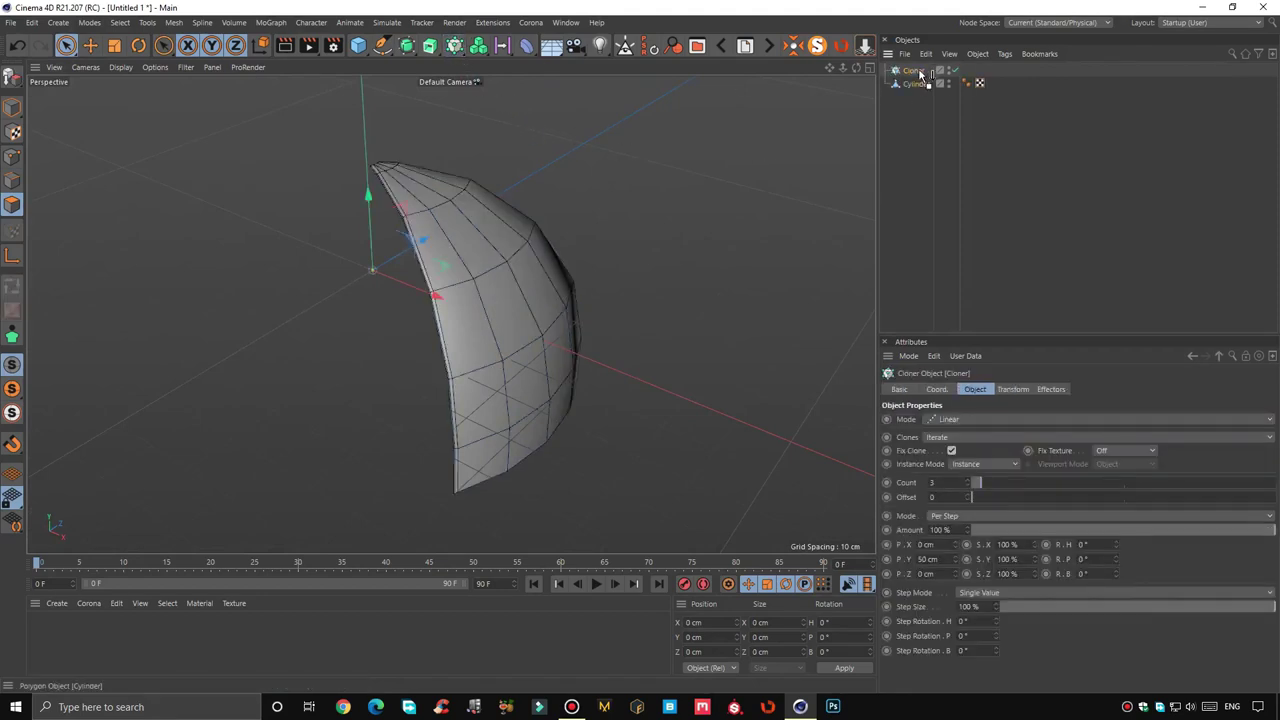
pyautogui.click(1001, 420)
pyautogui.click(995, 448)
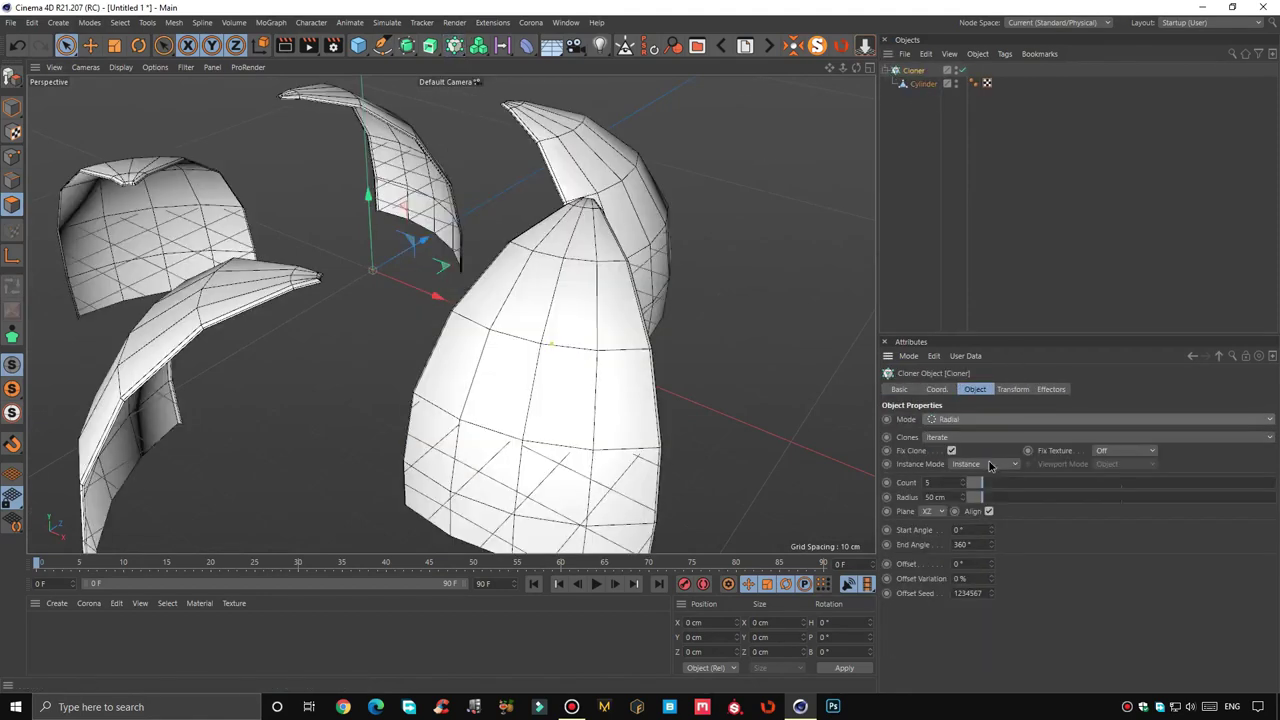
pyautogui.write('0')
pyautogui.press('Return')
pyautogui.click(962, 480)
pyautogui.keyDown('alt'); pyautogui.moveTo(440, 287); pyautogui.dragTo(754, 174); pyautogui.keyUp('alt')
# Make the cloner editable and select all six panel copies
pyautogui.moveTo(940, 120); pyautogui.dragTo(918, 73)
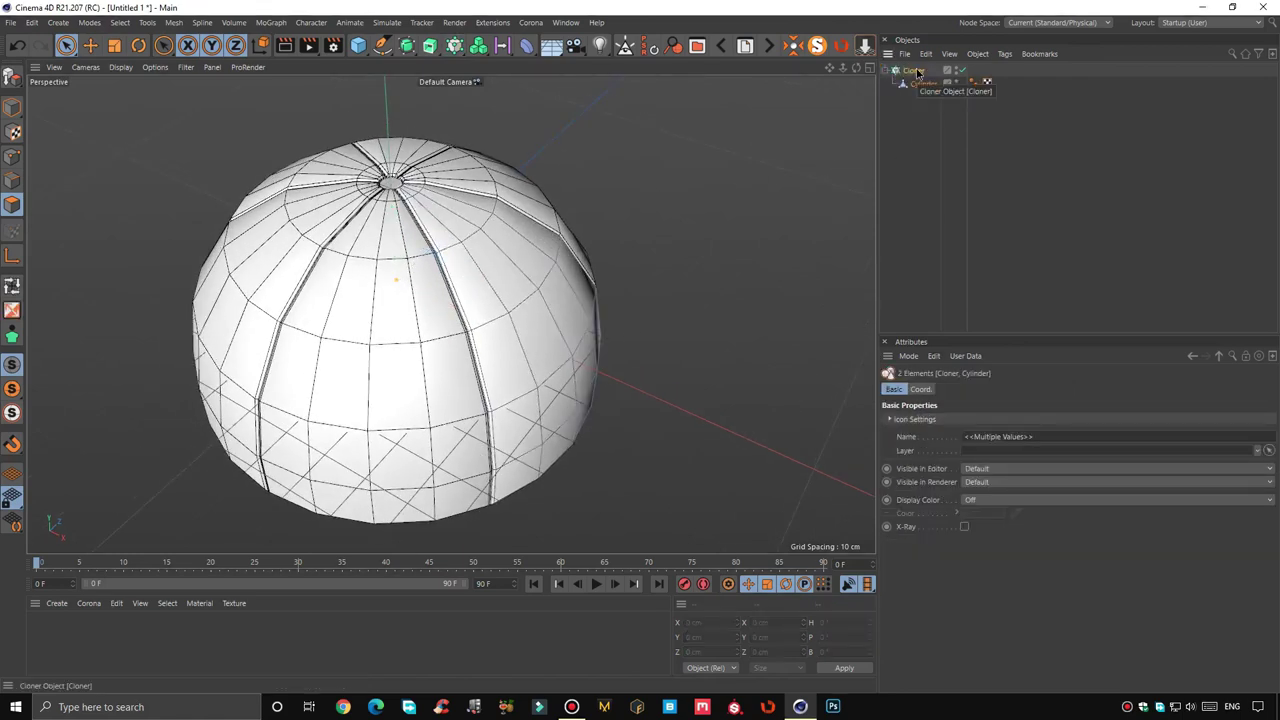
pyautogui.click(12, 77)
pyautogui.moveTo(1020, 205); pyautogui.dragTo(884, 66)
pyautogui.rightClick(934, 104)
# Connect the six copies into one mesh and rename it CAP
pyautogui.click(1000, 478)
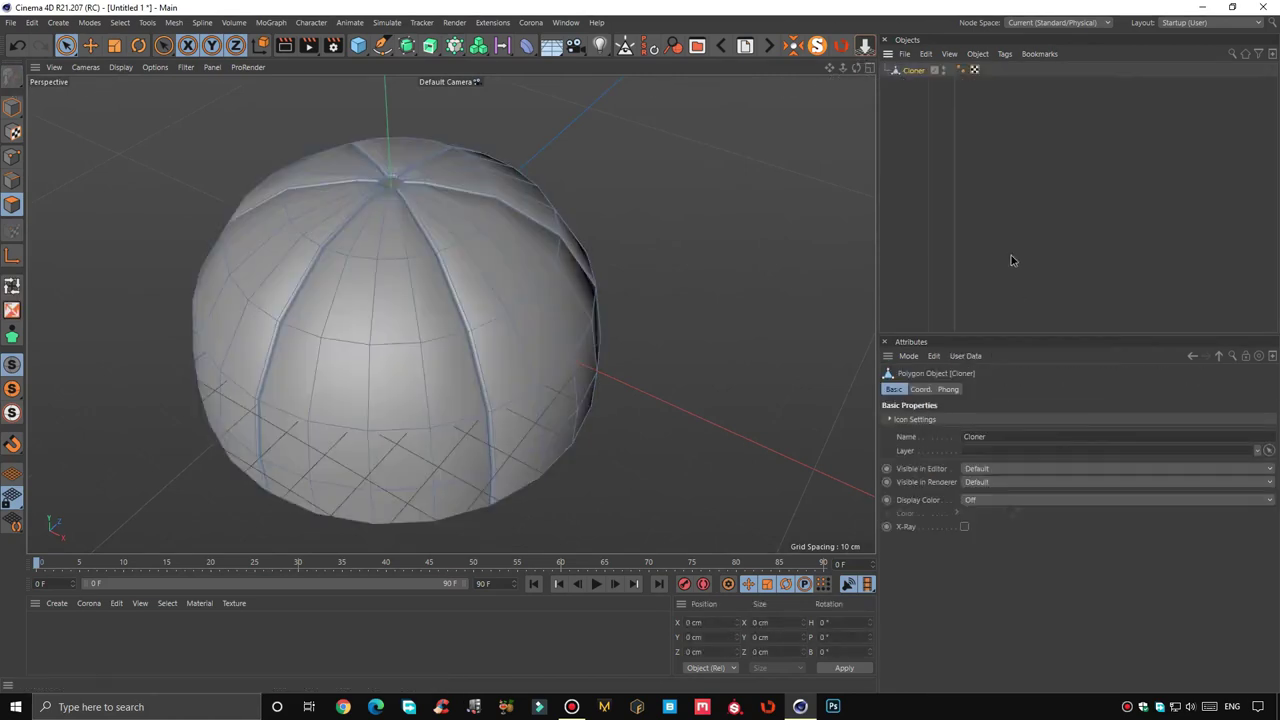
pyautogui.doubleClick(916, 71)
pyautogui.write('P')
pyautogui.press('Return')
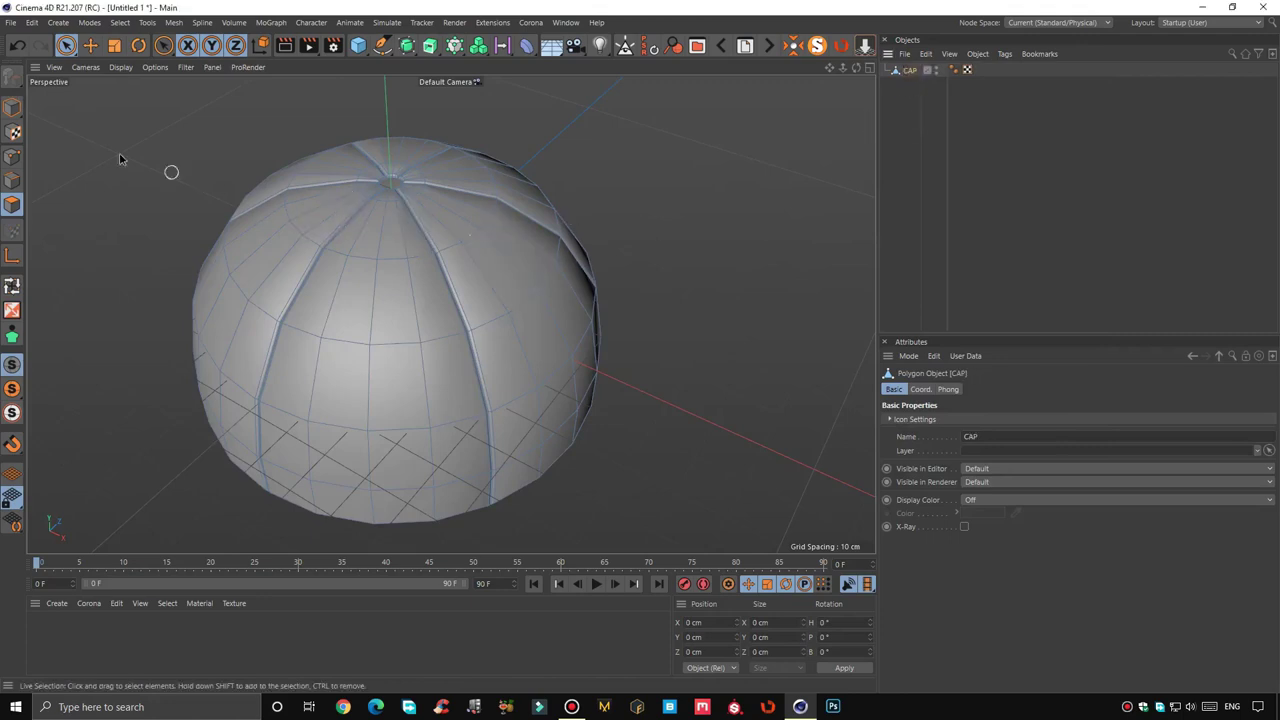
# Nudge a vertex on the top opening's rim to flatten a folded notch
pyautogui.click(12, 156)
pyautogui.hotkey('ctrl', 'a')
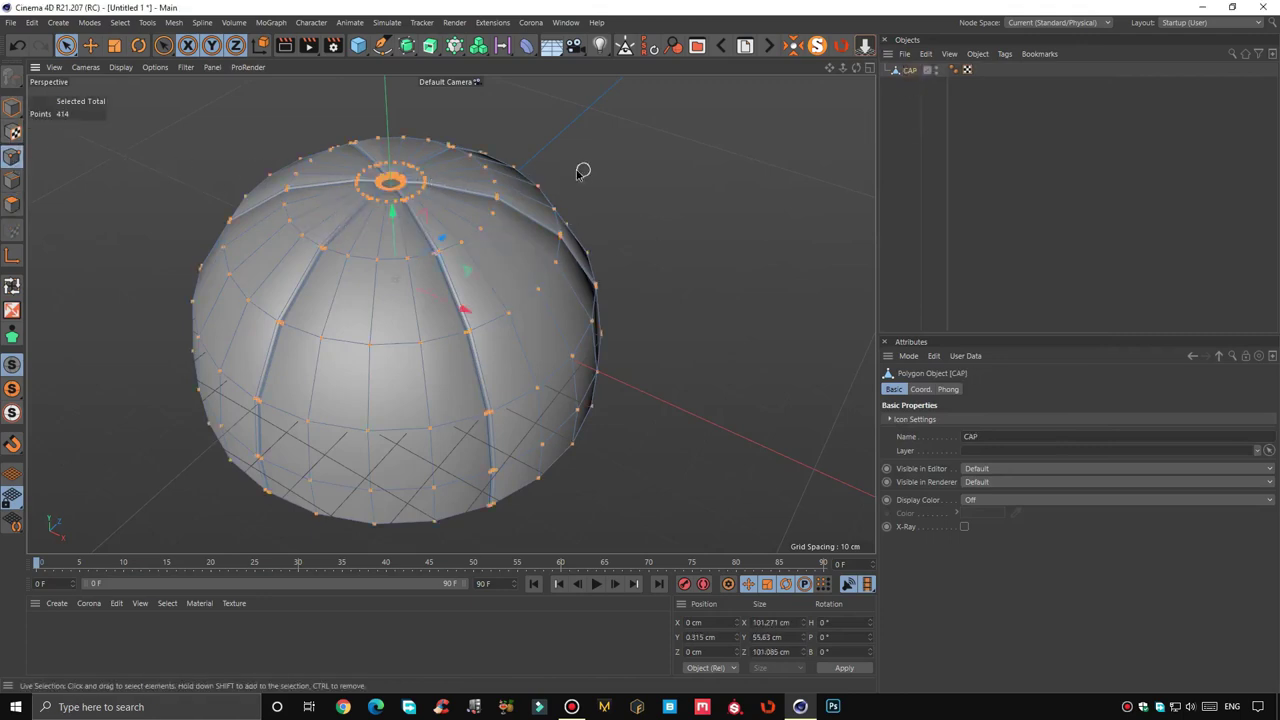
pyautogui.scroll(3, 398, 185)
pyautogui.scroll(3, 391, 180)
pyautogui.scroll(3, 386, 174)
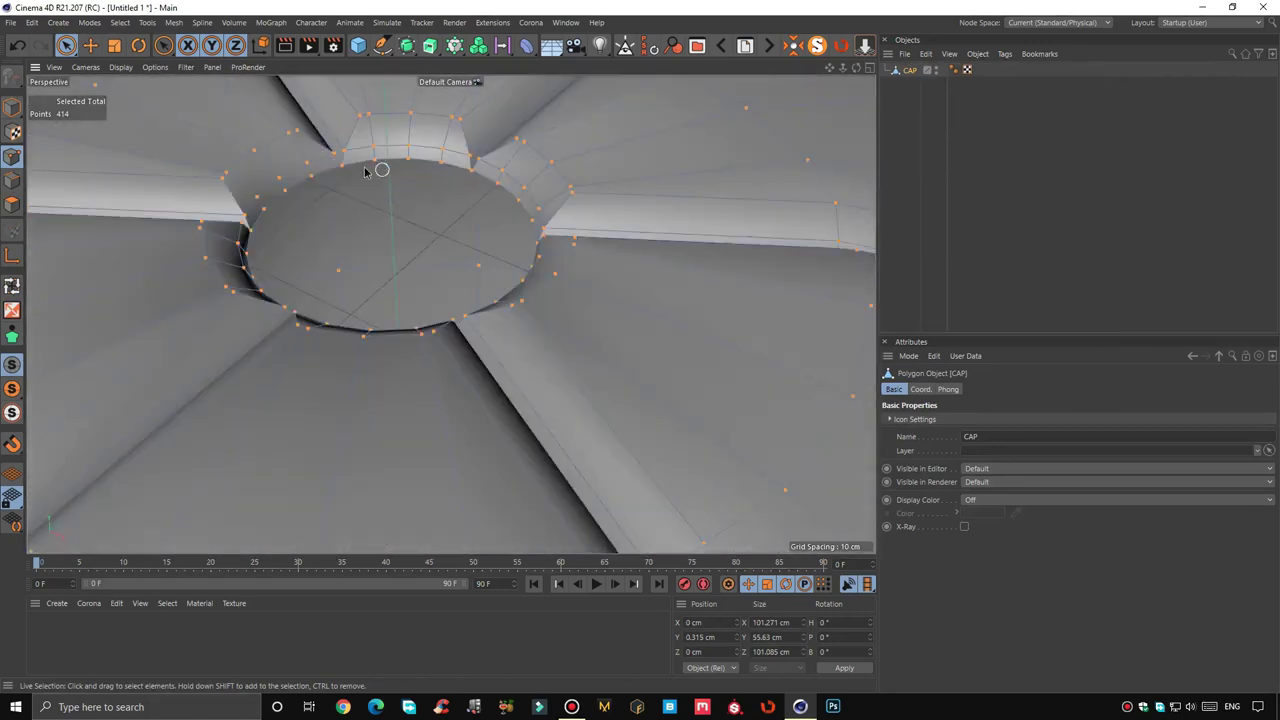
pyautogui.scroll(2, 371, 171)
pyautogui.scroll(2, 340, 300)
pyautogui.click(355, 308)
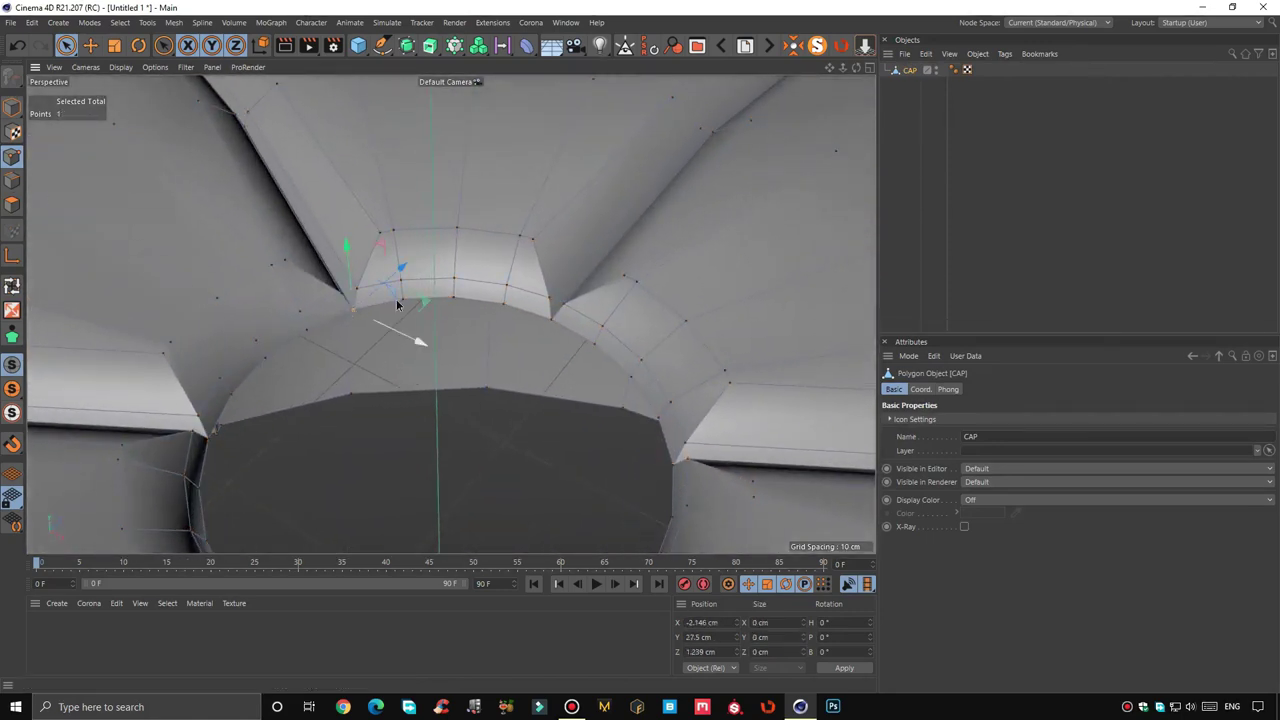
pyautogui.moveTo(409, 263); pyautogui.dragTo(357, 320)
# Undo that nudge and pull the fold vertex beside the opening to smooth it
pyautogui.scroll(3, 357, 322)
pyautogui.scroll(2, 350, 326)
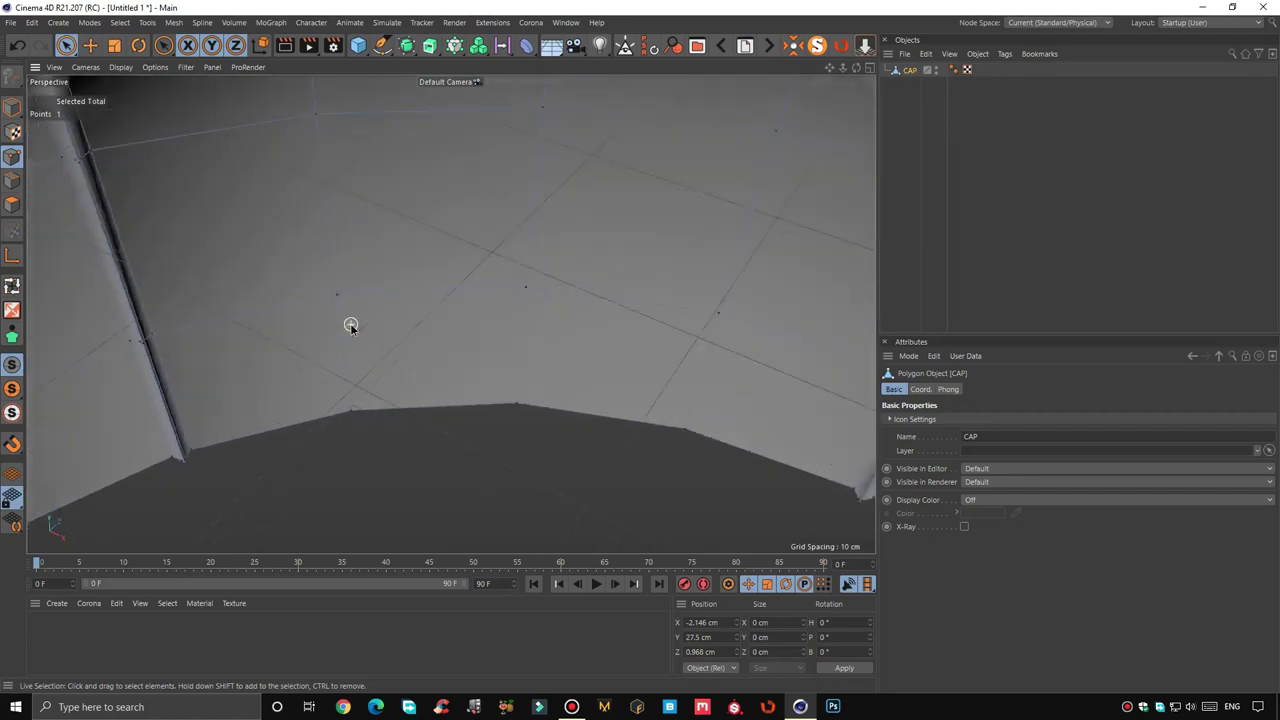
pyautogui.scroll(-5, 350, 326)
pyautogui.hotkey('ctrl', 'a')
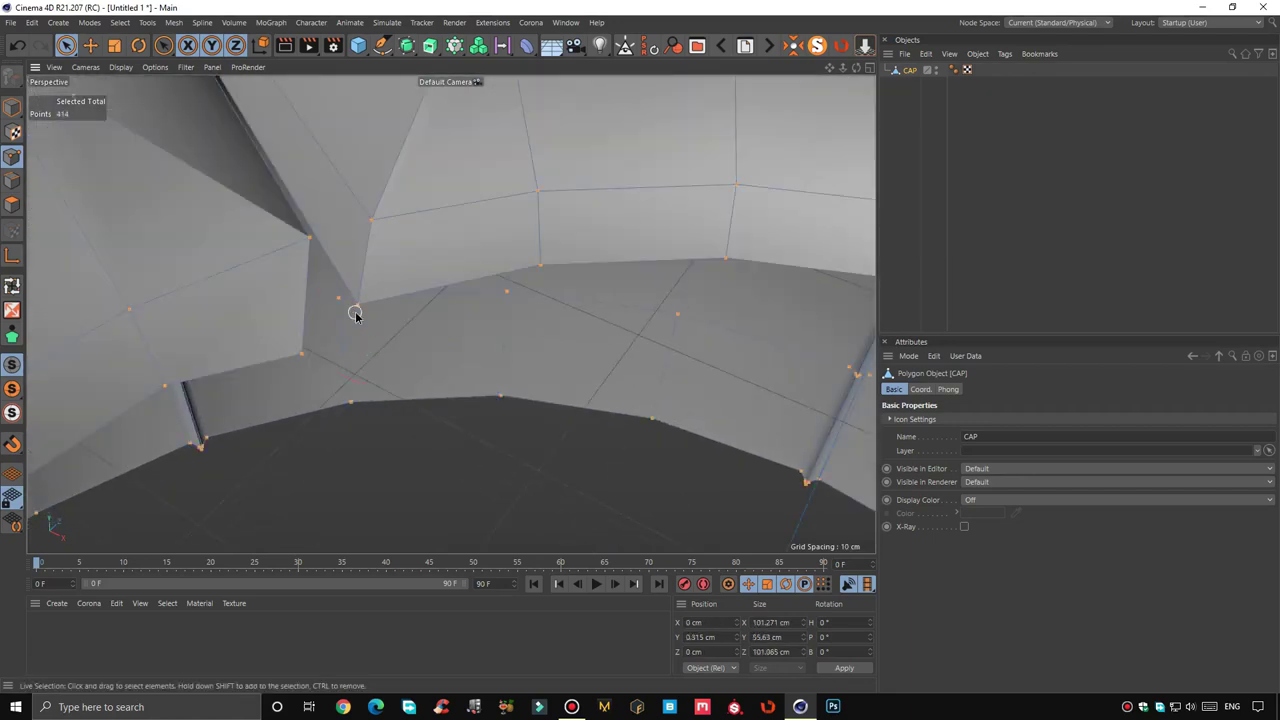
pyautogui.moveTo(355, 311); pyautogui.dragTo(357, 304)
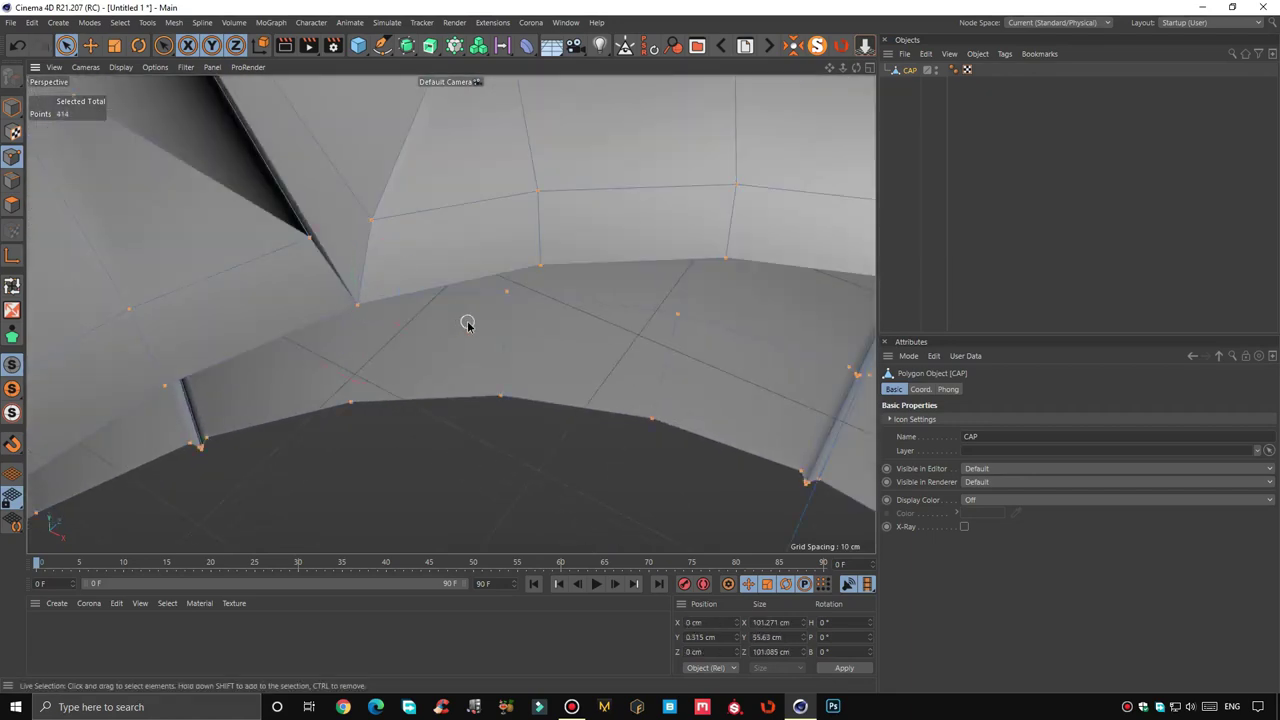
pyautogui.rightClick(467, 323)
pyautogui.click(358, 306)
pyautogui.moveTo(383, 301); pyautogui.dragTo(429, 280)
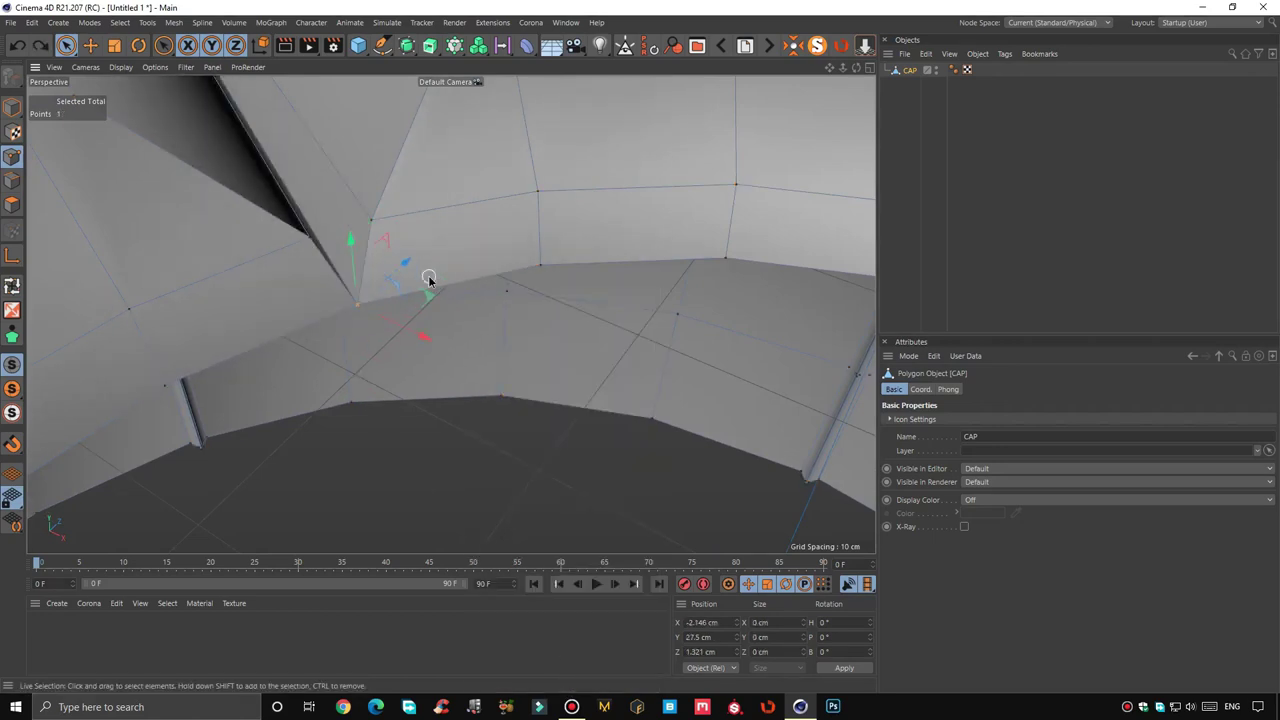
pyautogui.scroll(-5, 465, 326)
pyautogui.keyDown('alt'); pyautogui.moveTo(465, 326); pyautogui.dragTo(525, 340); pyautogui.keyUp('alt')
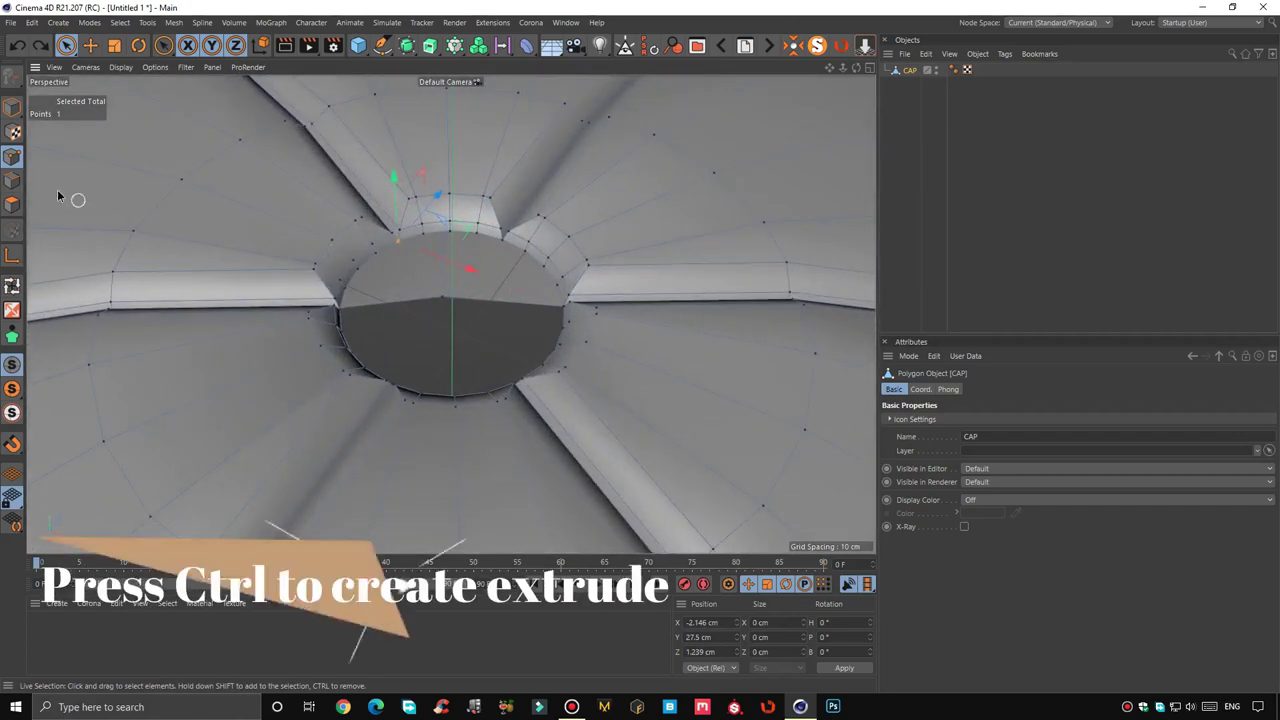
# Extrude the top opening's border loop upward into an upright wall
pyautogui.click(13, 181)
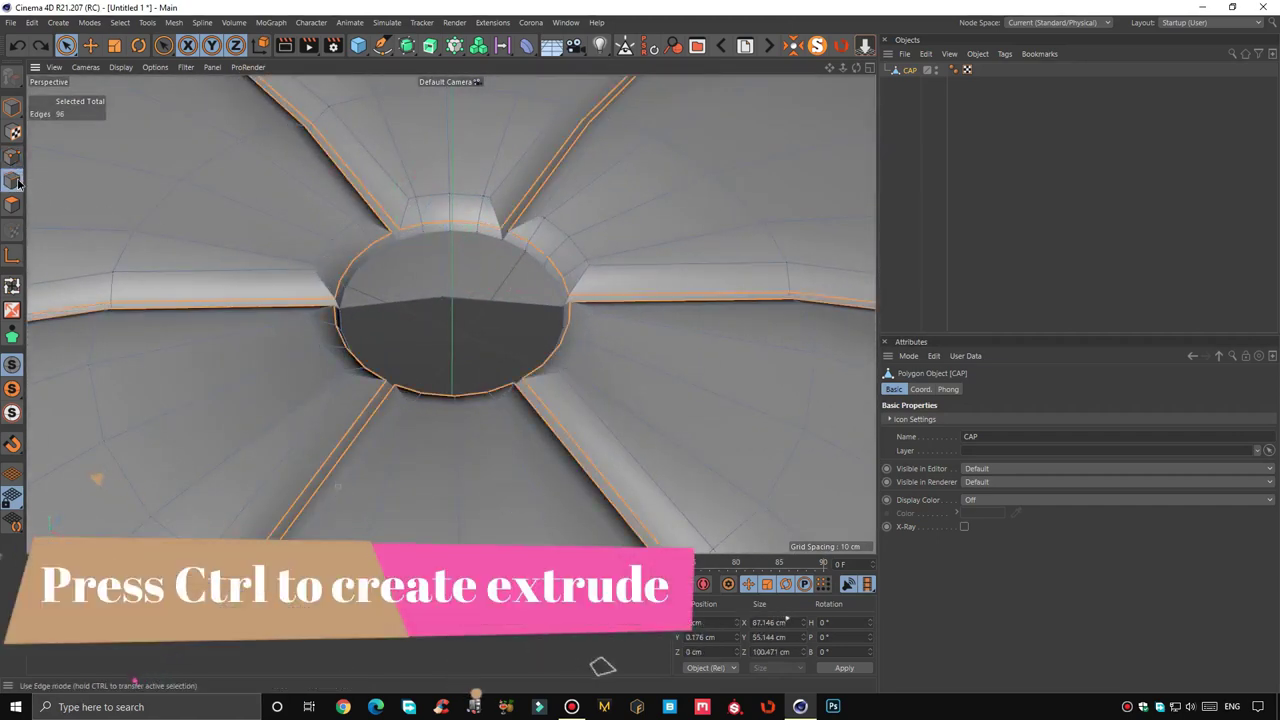
pyautogui.click(12, 286)
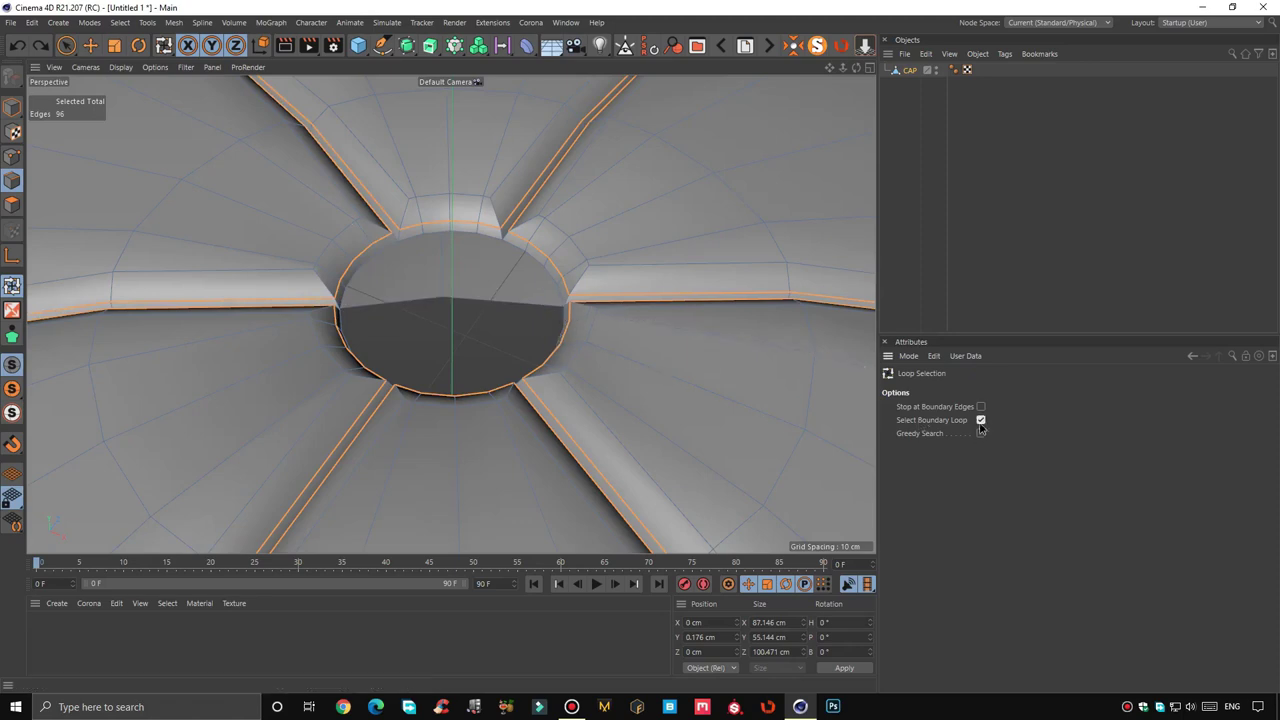
pyautogui.click(540, 265)
pyautogui.press('e')
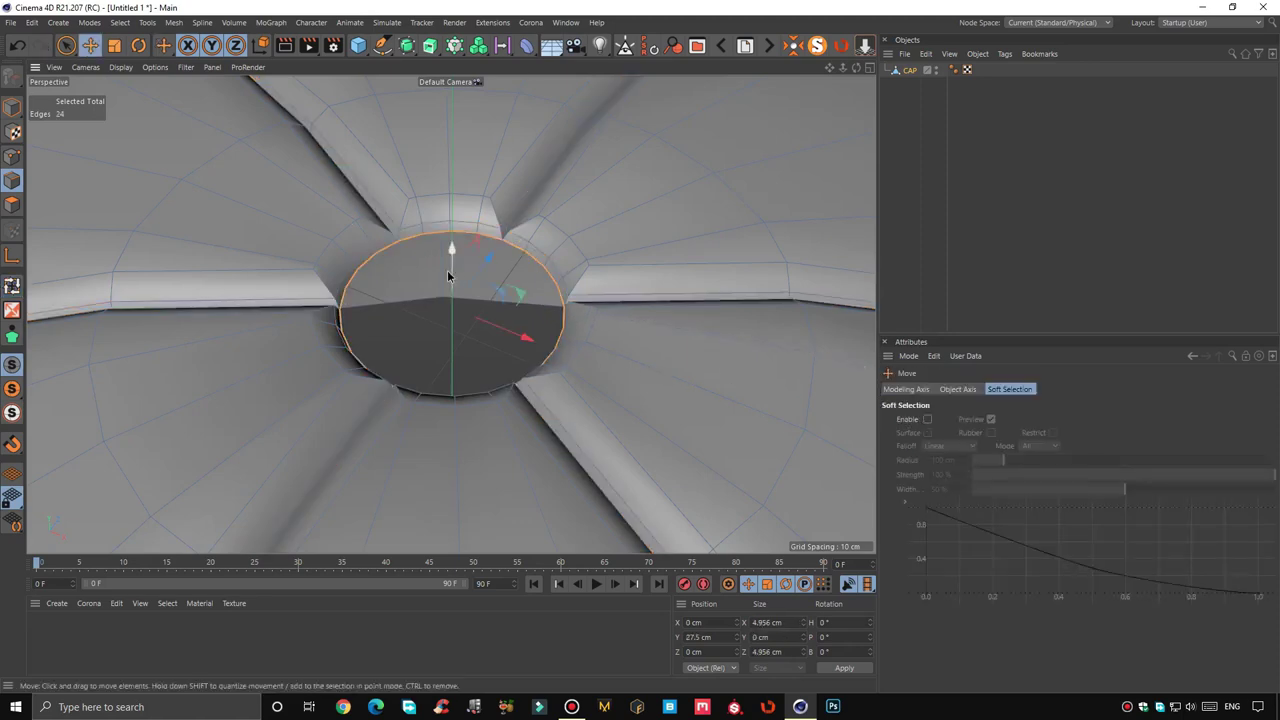
pyautogui.keyDown('ctrl'); pyautogui.moveTo(455, 258); pyautogui.dragTo(459, 236); pyautogui.keyUp('ctrl')
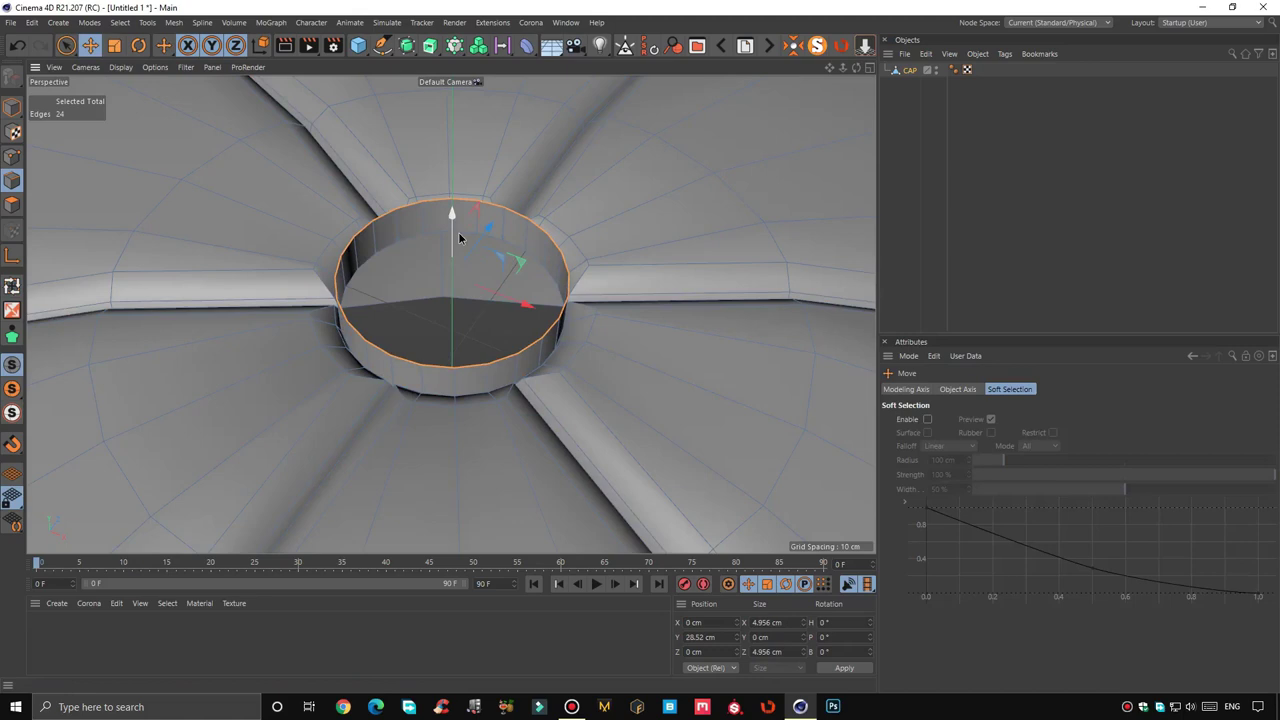
# Widen and lift the rim, then shrink it to a 1.699 cm ring for the button
pyautogui.press('t')
pyautogui.moveTo(805, 430)
pyautogui.mouseDown()
pyautogui.moveTo(608, 362)
pyautogui.moveTo(694, 354)
pyautogui.mouseUp()
pyautogui.press('e')
pyautogui.keyDown('ctrl'); pyautogui.moveTo(457, 245); pyautogui.dragTo(454, 212); pyautogui.keyUp('ctrl')
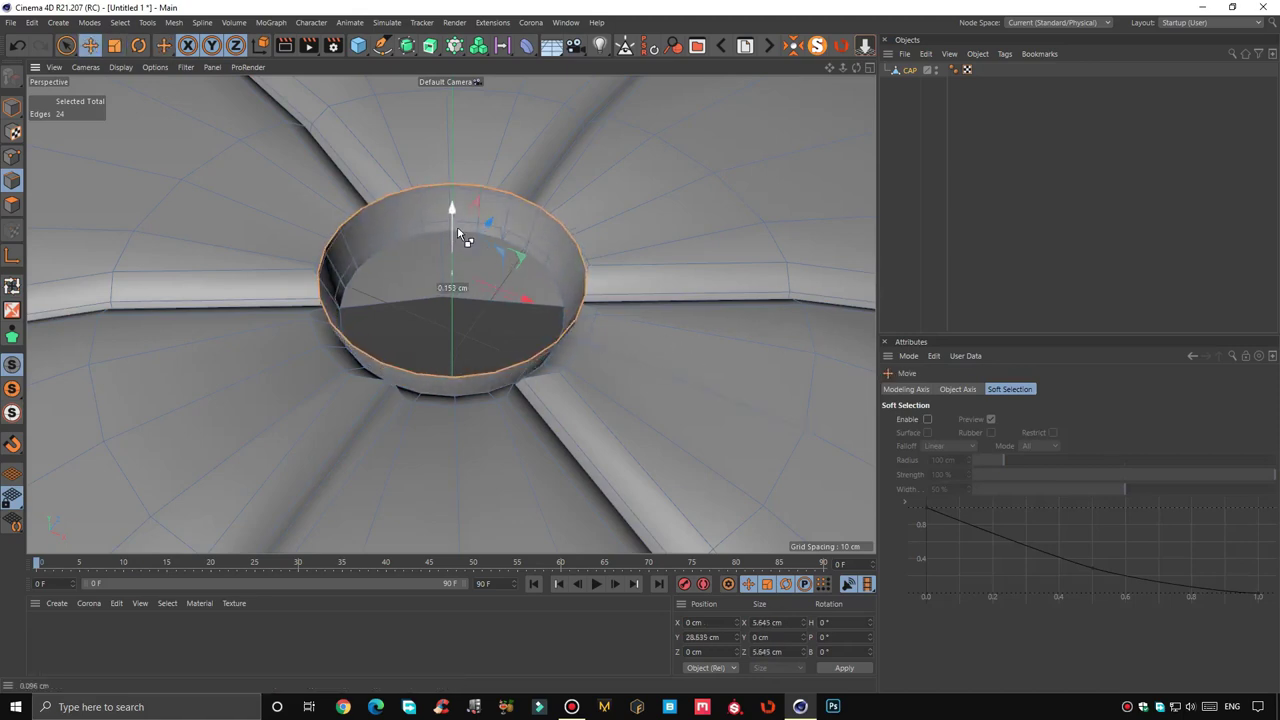
pyautogui.press('t')
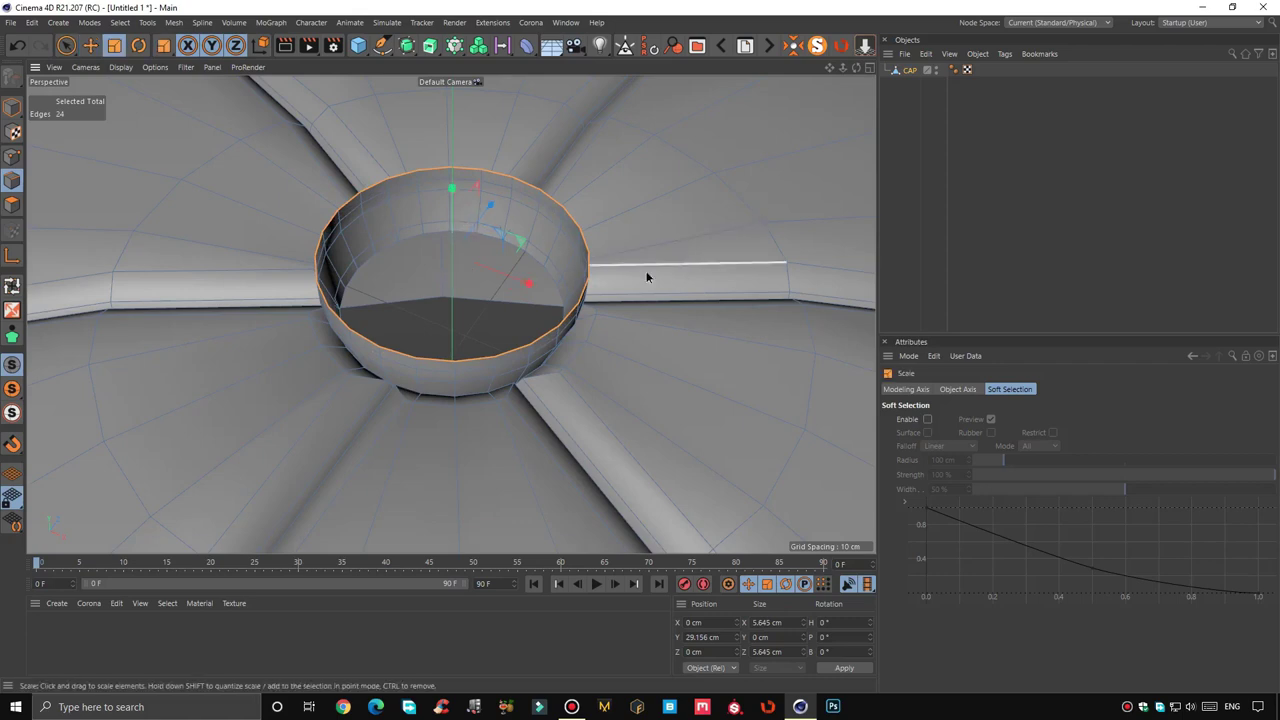
pyautogui.moveTo(649, 277); pyautogui.dragTo(318, 375)
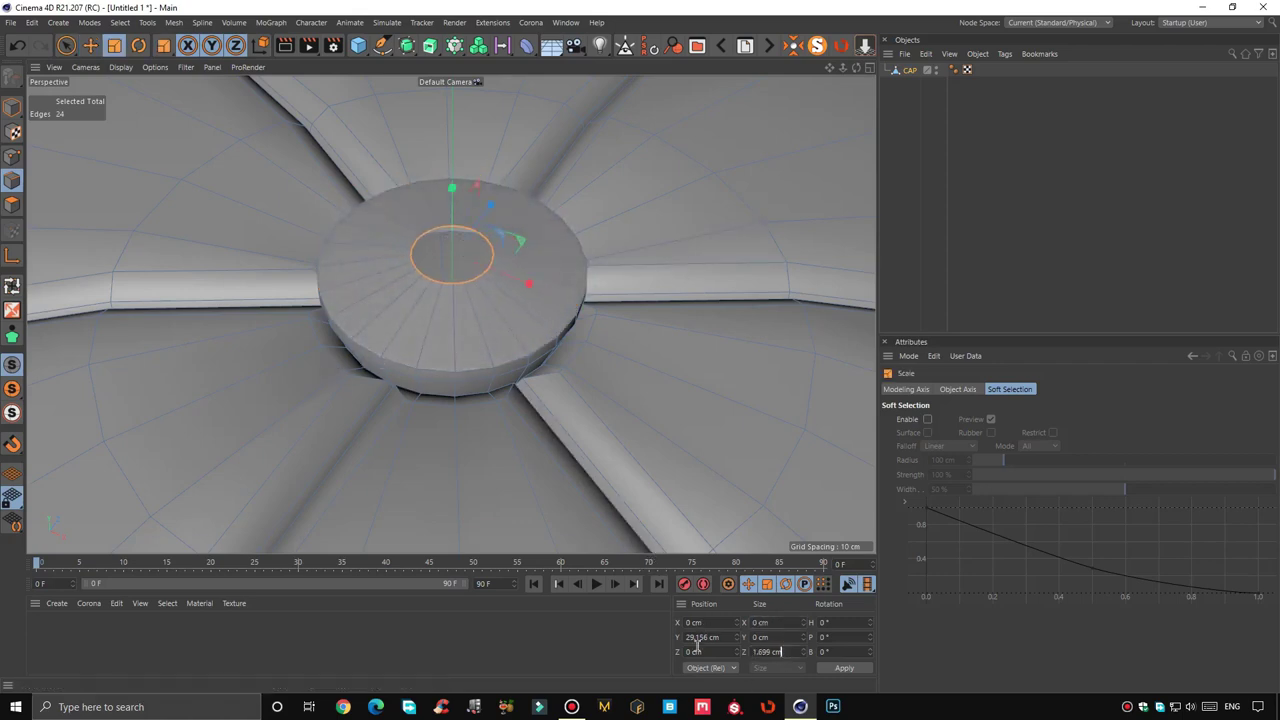
pyautogui.moveTo(438, 413)
pyautogui.keyDown('alt'); pyautogui.mouseDown()
pyautogui.moveTo(500, 351)
pyautogui.moveTo(526, 357)
pyautogui.moveTo(464, 418)
pyautogui.moveTo(460, 323)
pyautogui.moveTo(591, 294)
pyautogui.moveTo(604, 253)
pyautogui.moveTo(633, 280)
pyautogui.mouseUp(); pyautogui.keyUp('alt')
# Set the Live Selection brush radius to 20 in Points mode, then return to Model mode
pyautogui.click(12, 155)
pyautogui.click(66, 45)
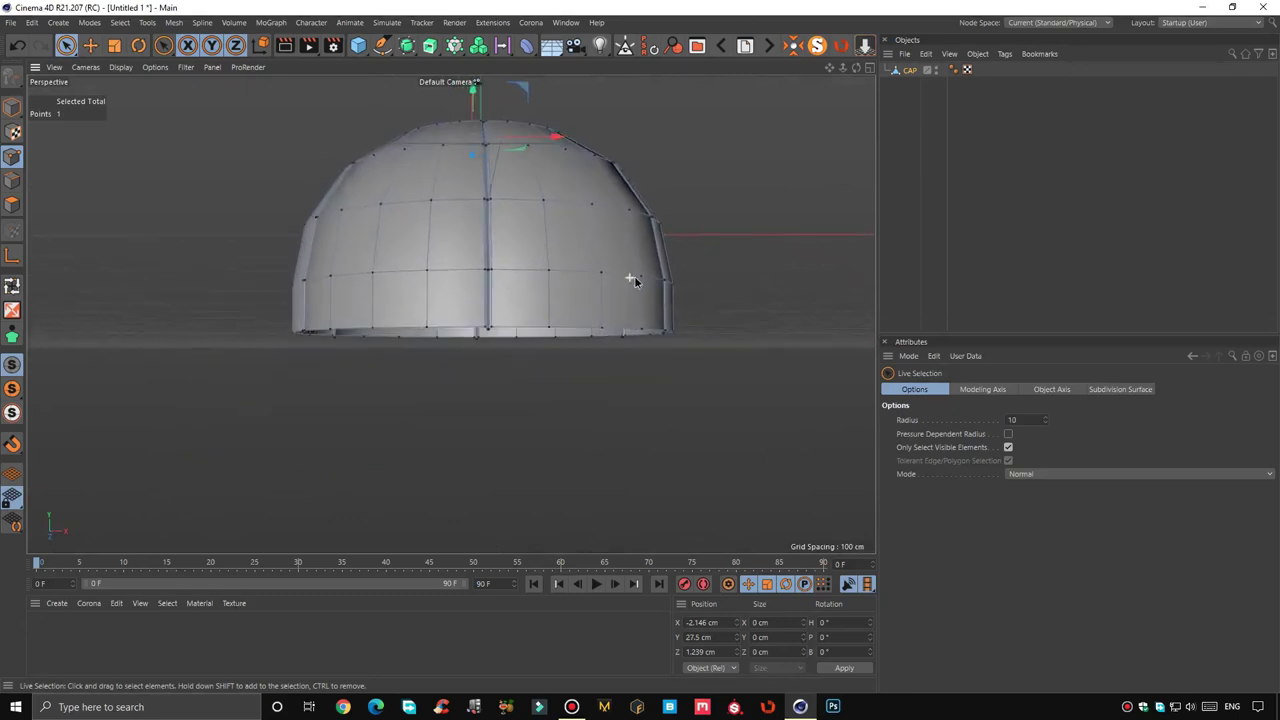
pyautogui.click(1046, 418)
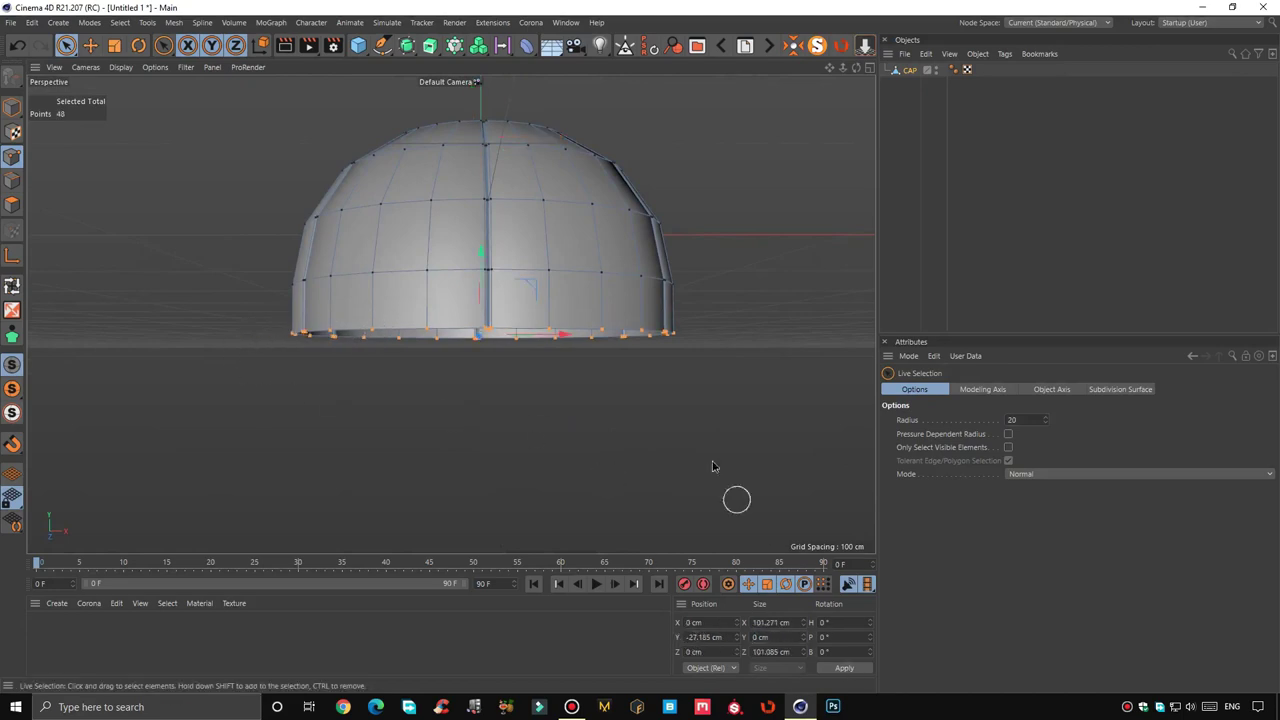
pyautogui.scroll(2, 678, 336)
pyautogui.scroll(3, 675, 343)
pyautogui.scroll(-5, 718, 330)
pyautogui.moveTo(394, 371)
pyautogui.keyDown('alt'); pyautogui.mouseDown()
pyautogui.moveTo(466, 360)
pyautogui.moveTo(473, 384)
pyautogui.moveTo(469, 350)
pyautogui.mouseUp(); pyautogui.keyUp('alt')
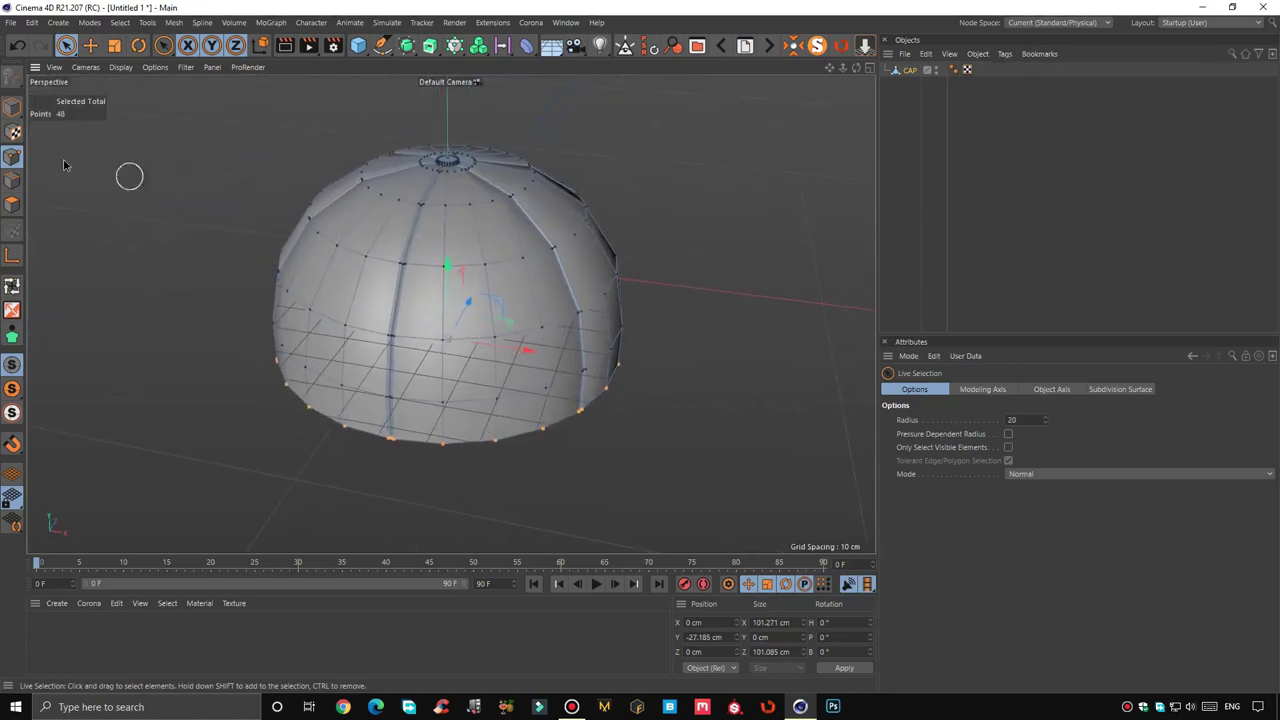
pyautogui.click(12, 106)
# Put CAP inside a Subdivision Surface and set the viewport to Gouraud Shading
pyautogui.press('e')
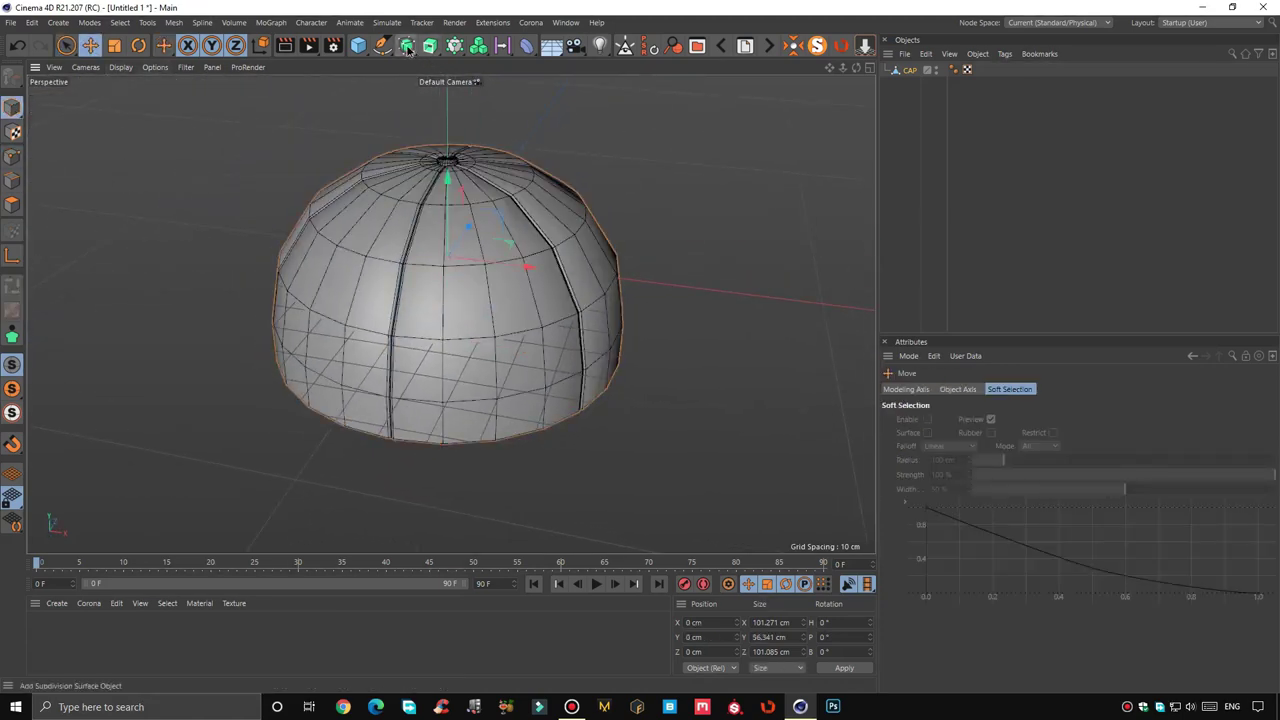
pyautogui.keyDown('alt'); pyautogui.click(407, 45); pyautogui.keyUp('alt')
pyautogui.click(120, 70)
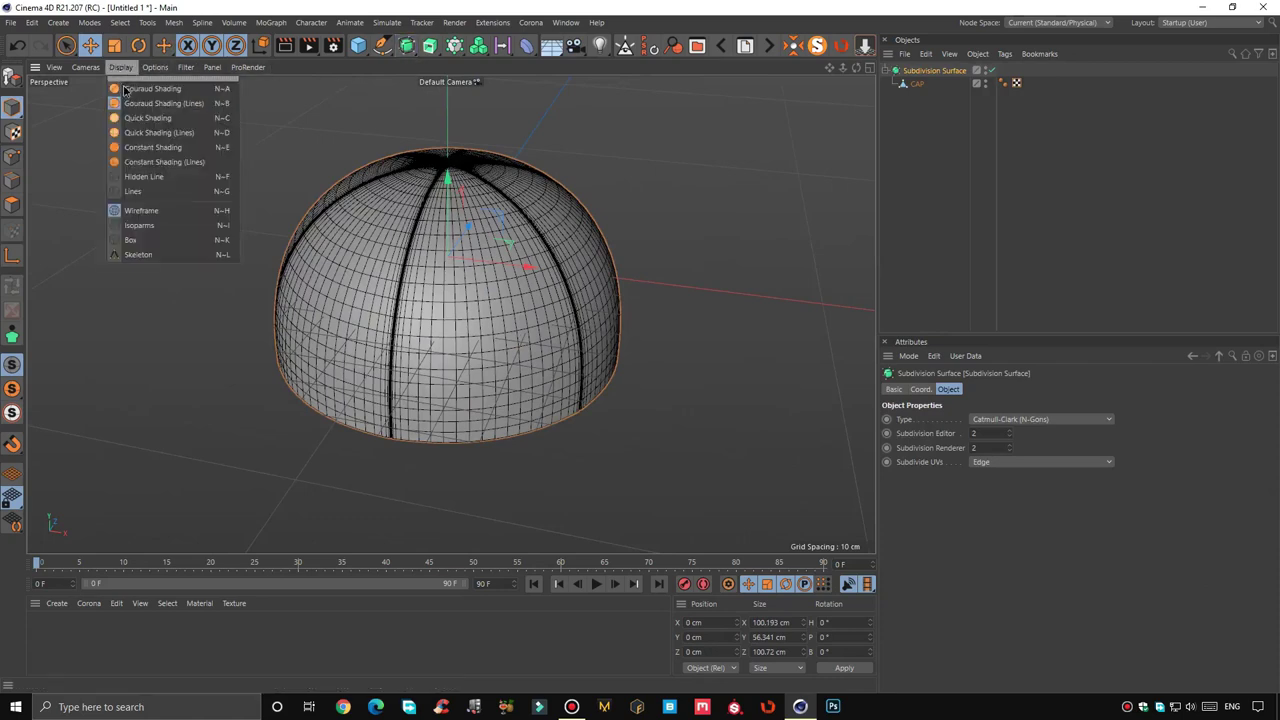
pyautogui.click(150, 77)
pyautogui.click(623, 200)
pyautogui.moveTo(420, 224)
pyautogui.keyDown('alt'); pyautogui.mouseDown()
pyautogui.moveTo(751, 229)
pyautogui.moveTo(694, 205)
pyautogui.moveTo(734, 197)
pyautogui.moveTo(654, 214)
pyautogui.mouseUp(); pyautogui.keyUp('alt')
# Disable the Subdivision Surface smoothing and switch to Points mode for editing
pyautogui.click(991, 71)
pyautogui.click(935, 71)
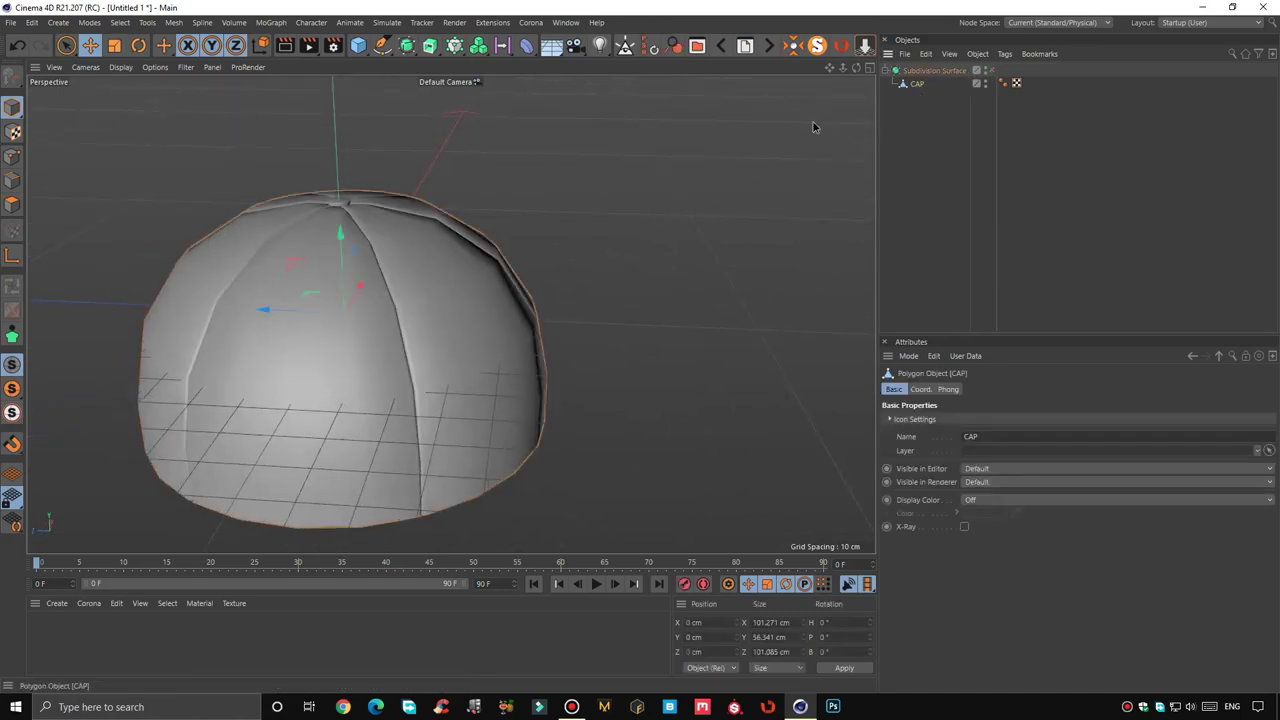
pyautogui.click(12, 284)
pyautogui.moveTo(450, 335)
pyautogui.keyDown('alt'); pyautogui.mouseDown()
pyautogui.moveTo(363, 312)
pyautogui.moveTo(420, 354)
pyautogui.moveTo(557, 349)
pyautogui.moveTo(506, 250)
pyautogui.moveTo(423, 263)
pyautogui.moveTo(466, 206)
pyautogui.moveTo(449, 311)
pyautogui.moveTo(269, 237)
pyautogui.moveTo(491, 360)
pyautogui.moveTo(551, 299)
pyautogui.moveTo(486, 306)
pyautogui.moveTo(457, 357)
pyautogui.moveTo(526, 351)
pyautogui.mouseUp(); pyautogui.keyUp('alt')
pyautogui.click(466, 420)
# Use Polygon Pen to slide the dome's vertical edge into line with the seam
pyautogui.scroll(2, 466, 420)
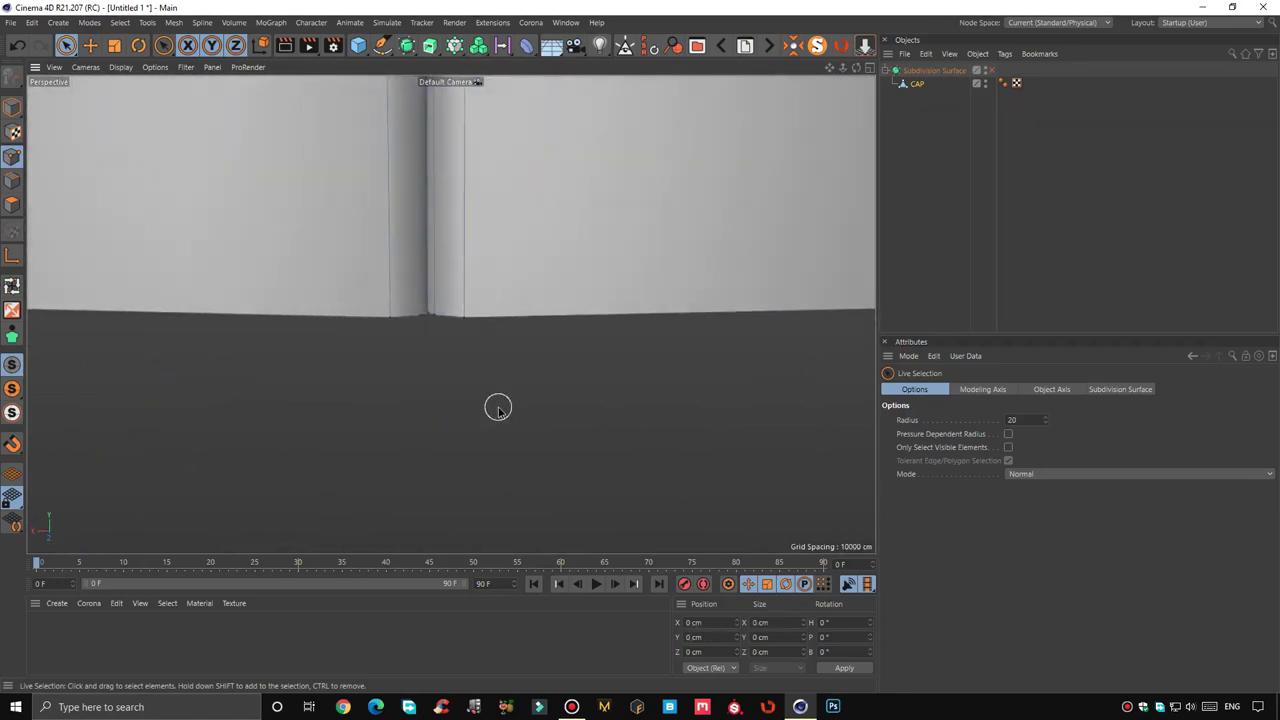
pyautogui.rightClick(497, 403)
pyautogui.click(546, 320)
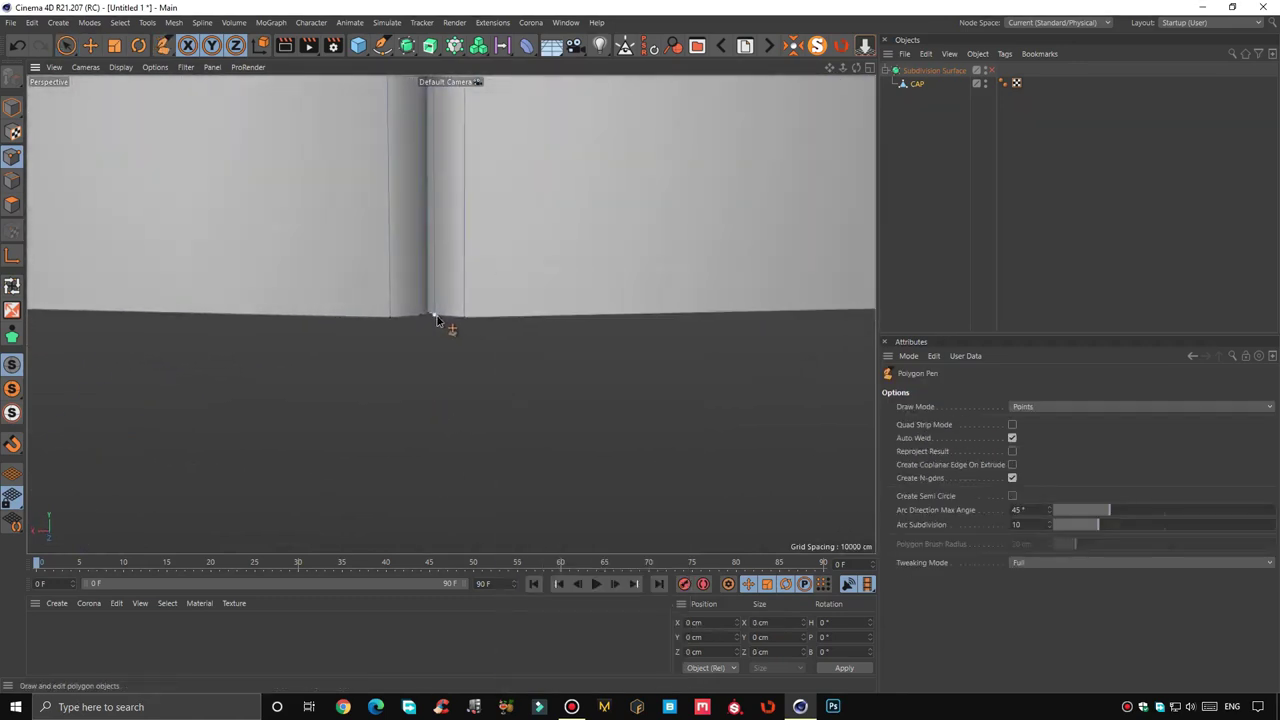
pyautogui.moveTo(403, 320)
pyautogui.keyDown('alt'); pyautogui.mouseDown()
pyautogui.moveTo(471, 331)
pyautogui.moveTo(463, 320)
pyautogui.mouseUp(); pyautogui.keyUp('alt')
pyautogui.scroll(3, 470, 360)
pyautogui.keyDown('alt'); pyautogui.moveTo(477, 397); pyautogui.dragTo(462, 325); pyautogui.keyUp('alt')
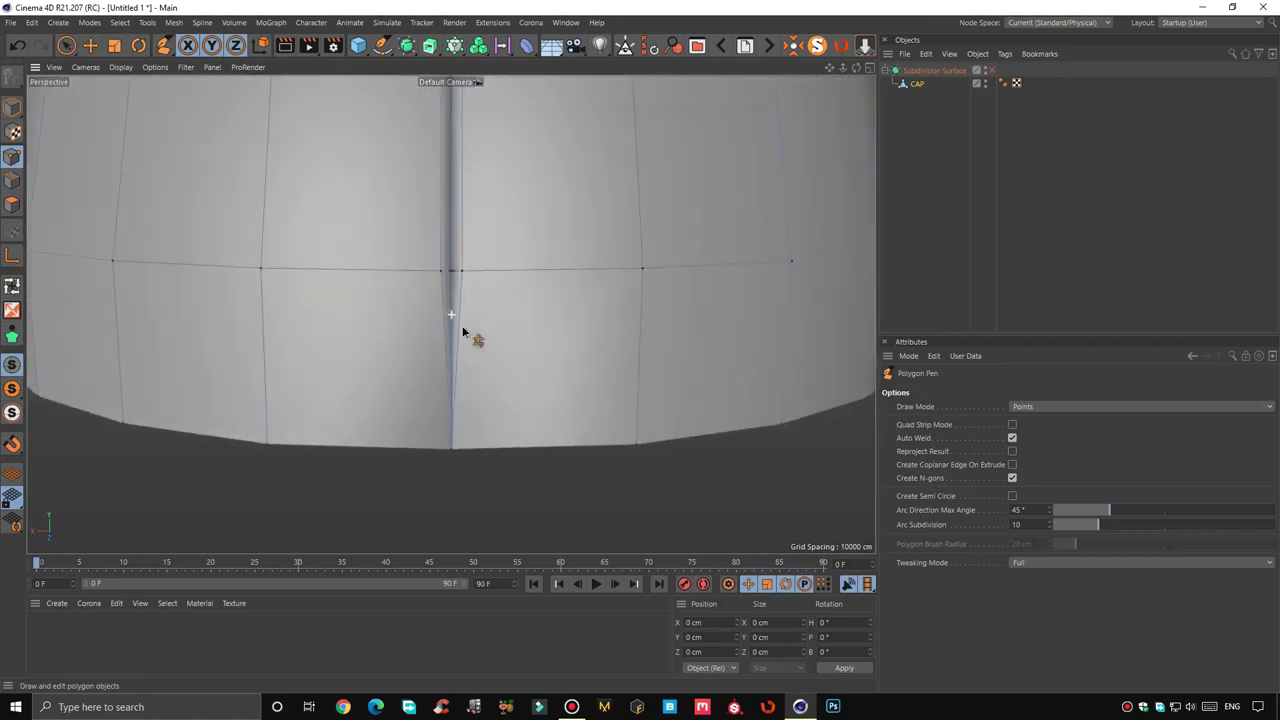
pyautogui.scroll(3, 470, 270)
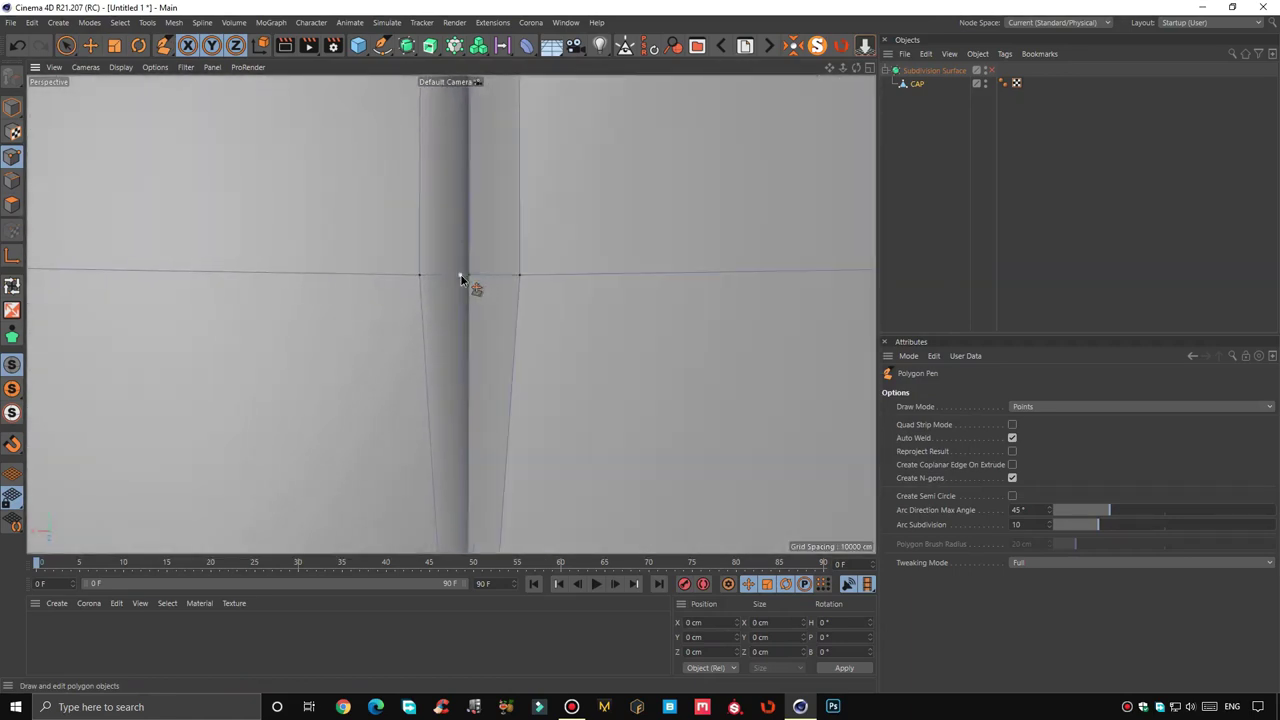
pyautogui.moveTo(421, 275); pyautogui.dragTo(468, 275)
# Pull the dome's vertices left so they sit next to the seam
pyautogui.scroll(-2, 505, 278)
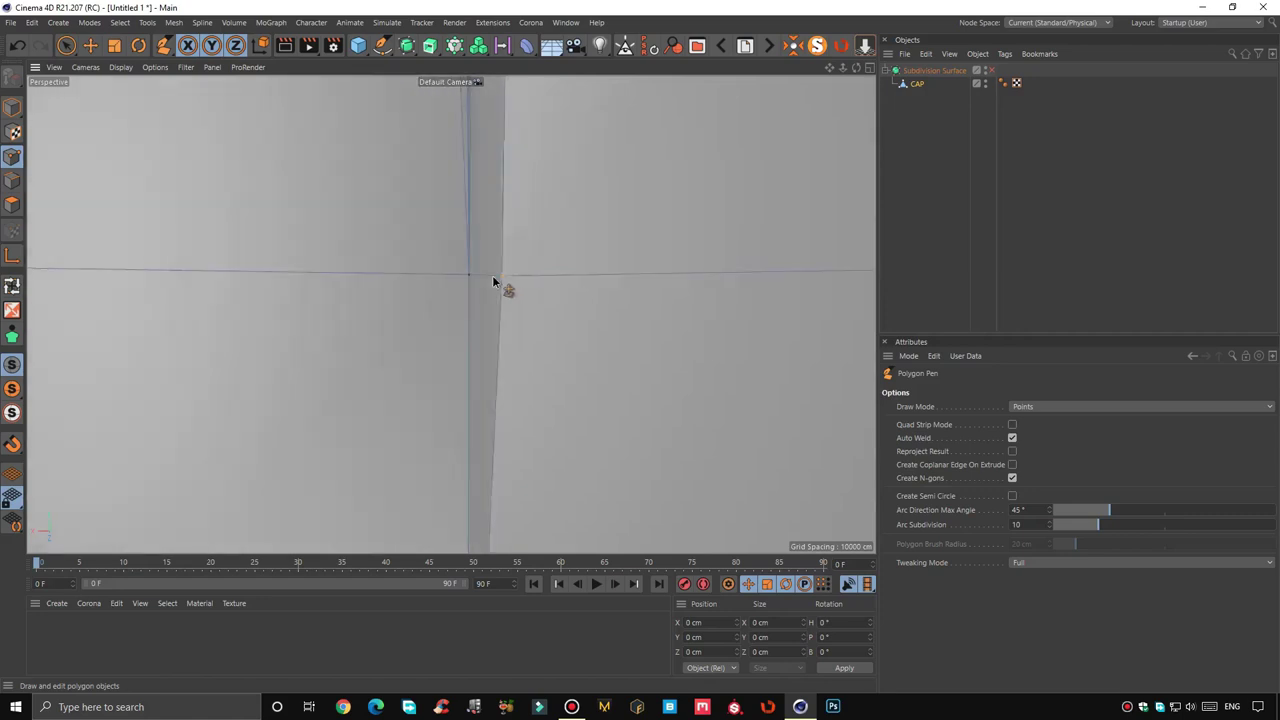
pyautogui.scroll(-2, 496, 285)
pyautogui.scroll(-5, 510, 295)
pyautogui.scroll(-5, 490, 330)
pyautogui.scroll(3, 482, 320)
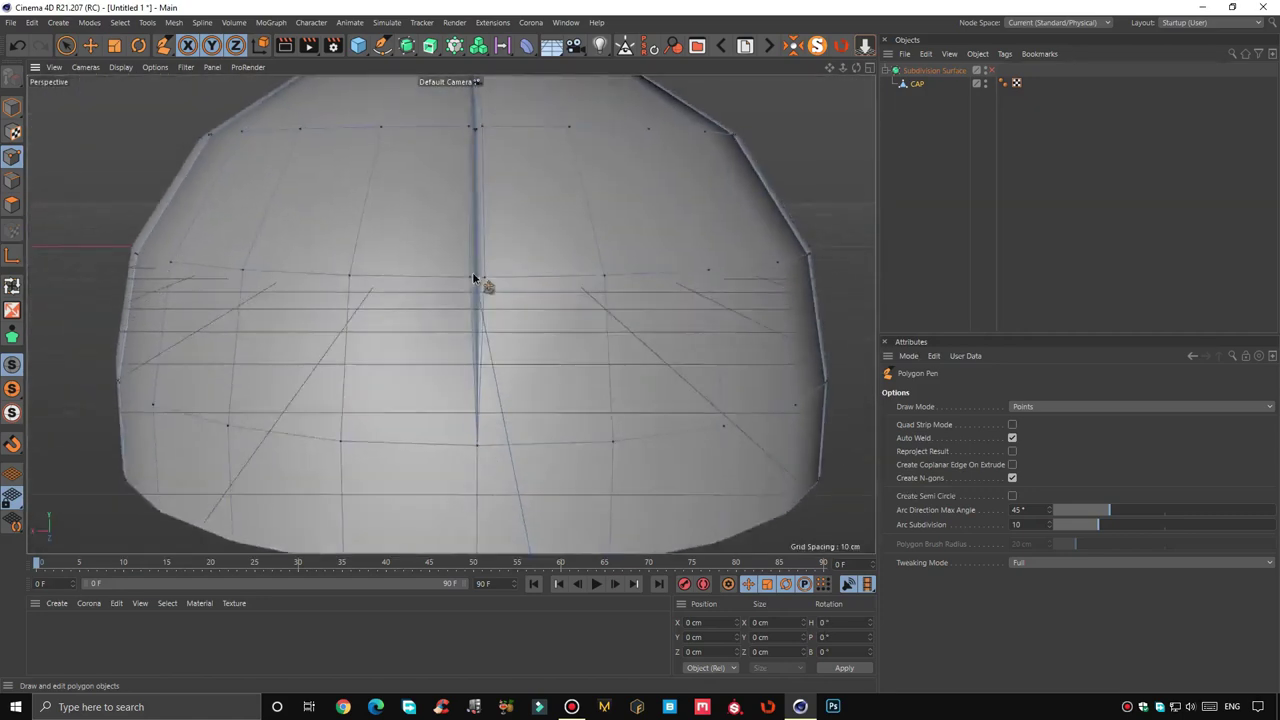
pyautogui.scroll(3, 486, 290)
pyautogui.scroll(2, 475, 303)
pyautogui.moveTo(475, 291)
pyautogui.mouseDown()
pyautogui.moveTo(440, 283)
pyautogui.moveTo(463, 288)
pyautogui.mouseUp()
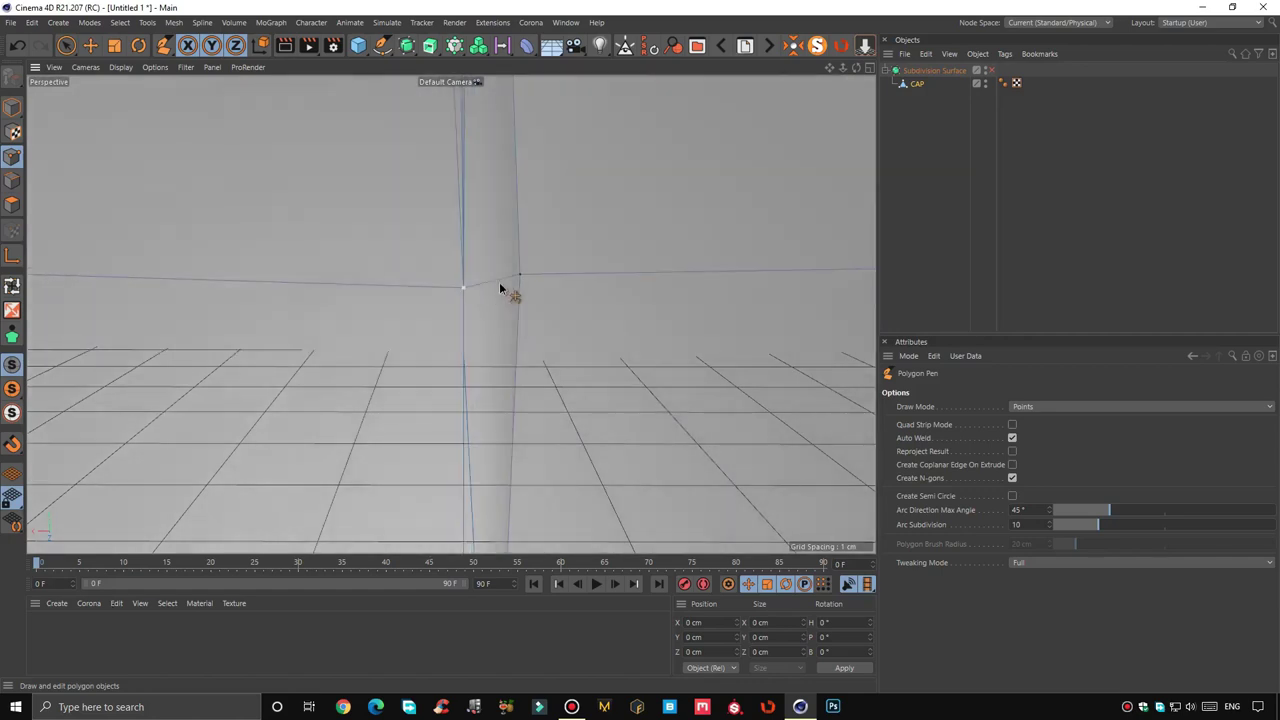
pyautogui.scroll(-2, 490, 290)
pyautogui.scroll(-5, 460, 315)
pyautogui.scroll(-2, 490, 340)
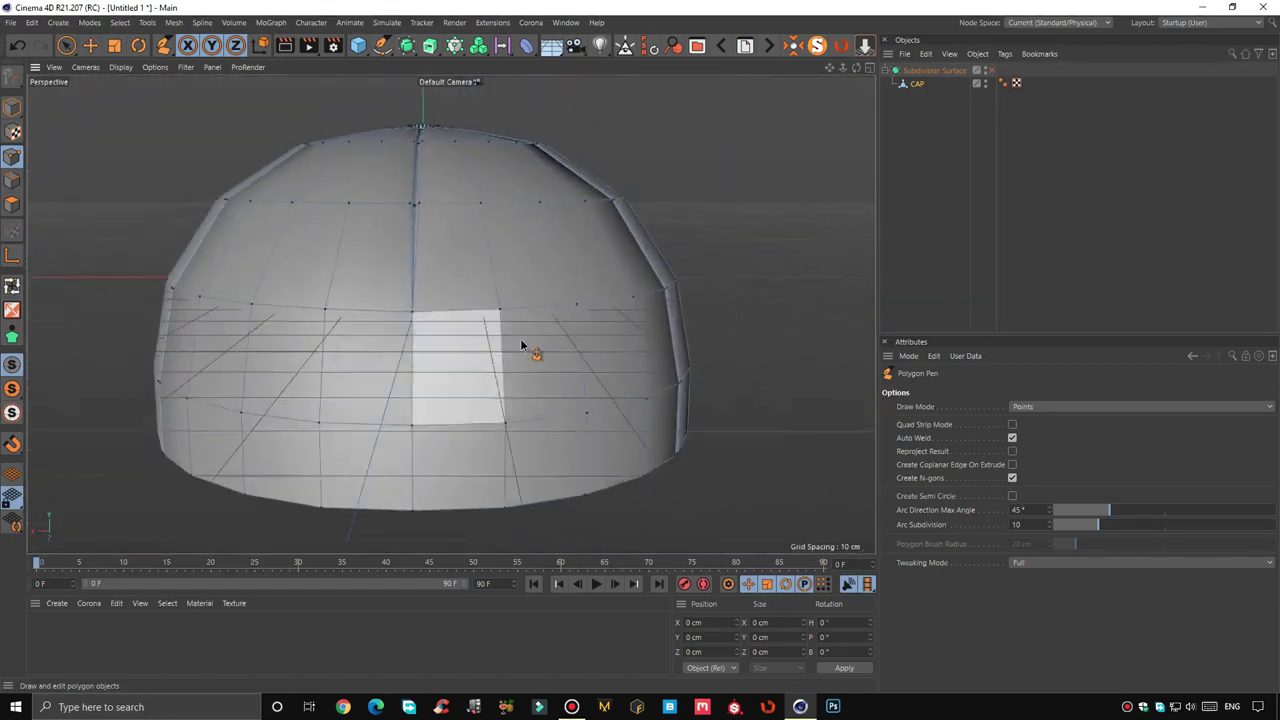
pyautogui.moveTo(477, 368)
pyautogui.keyDown('alt'); pyautogui.mouseDown()
pyautogui.moveTo(502, 404)
pyautogui.moveTo(457, 306)
pyautogui.moveTo(591, 329)
pyautogui.mouseUp(); pyautogui.keyUp('alt')
pyautogui.scroll(3, 465, 302)
pyautogui.scroll(3, 470, 298)
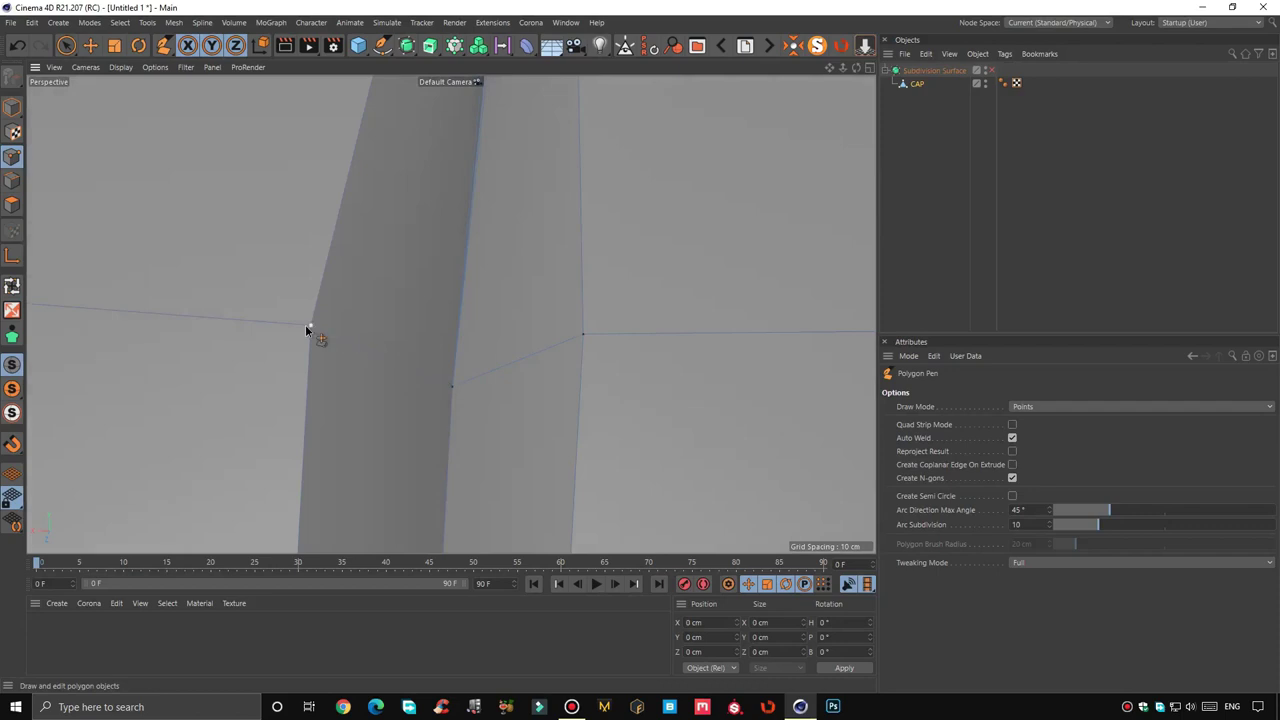
pyautogui.moveTo(308, 325); pyautogui.dragTo(452, 384)
# Leave component editing and return to Model mode for the whole CAP object
pyautogui.scroll(-5, 457, 389)
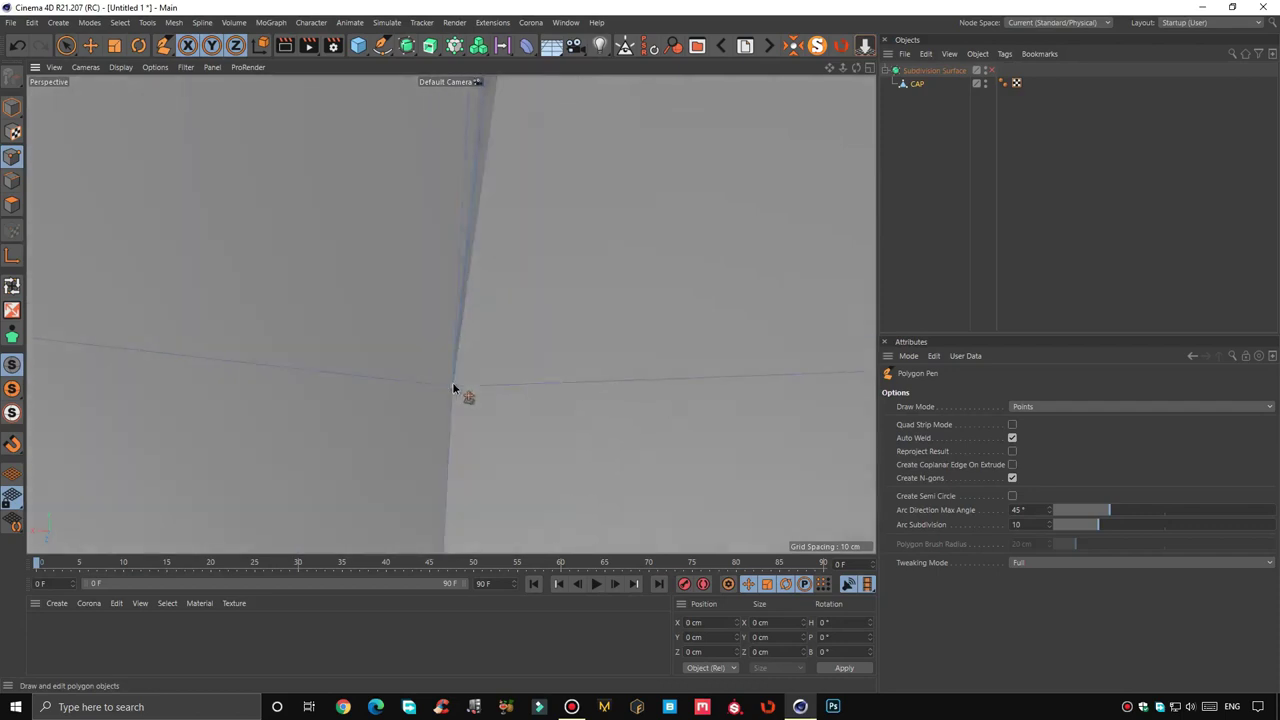
pyautogui.scroll(-5, 474, 397)
pyautogui.moveTo(496, 414)
pyautogui.keyDown('alt'); pyautogui.mouseDown()
pyautogui.moveTo(471, 284)
pyautogui.moveTo(563, 325)
pyautogui.mouseUp(); pyautogui.keyUp('alt')
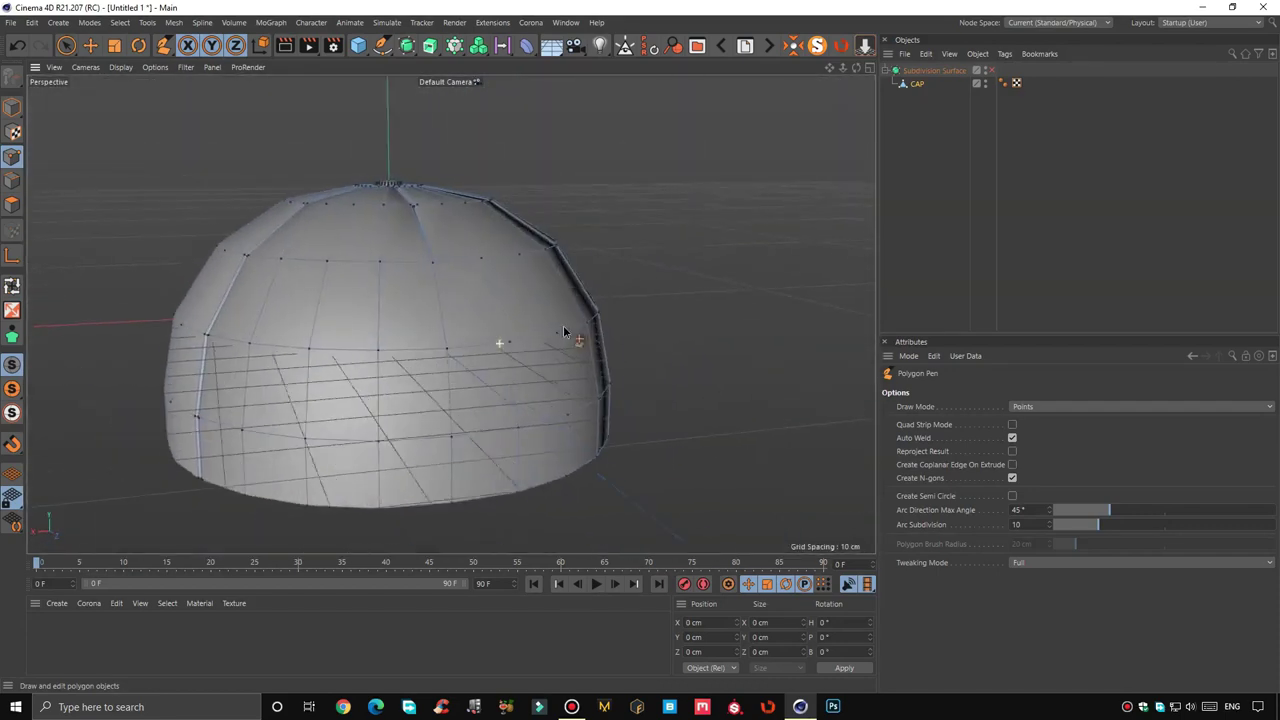
pyautogui.press('Return')
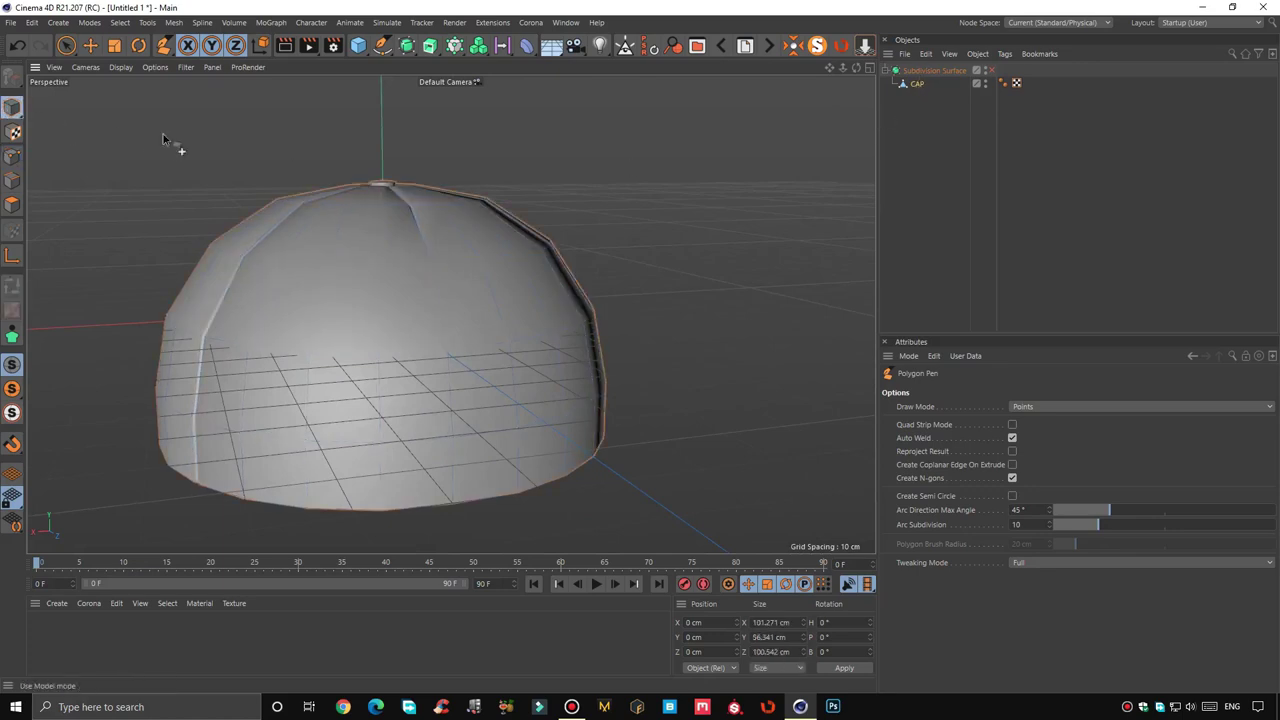
pyautogui.click(528, 55)
# Add an FFD fitted to the dome and raise a bottom cage point to flatten its underside
pyautogui.click(864, 91)
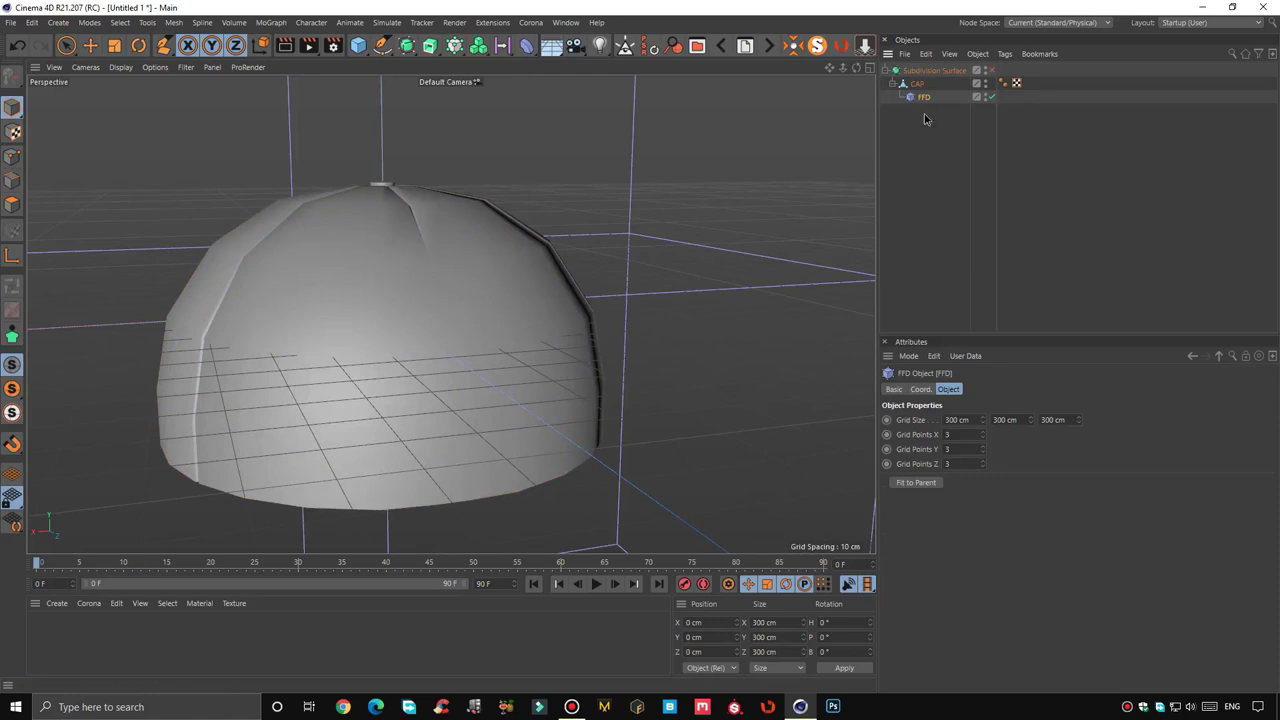
pyautogui.click(915, 483)
pyautogui.keyDown('alt'); pyautogui.moveTo(585, 400); pyautogui.dragTo(560, 395); pyautogui.keyUp('alt')
pyautogui.click(66, 45)
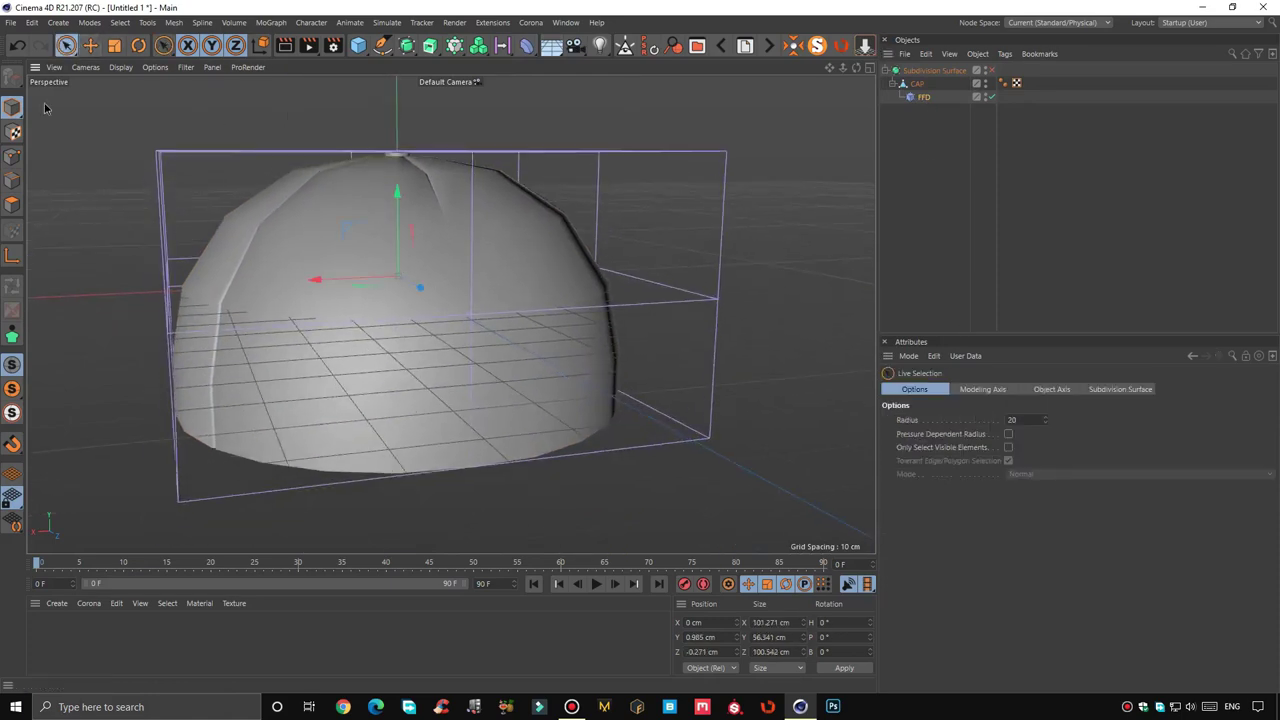
pyautogui.click(927, 97)
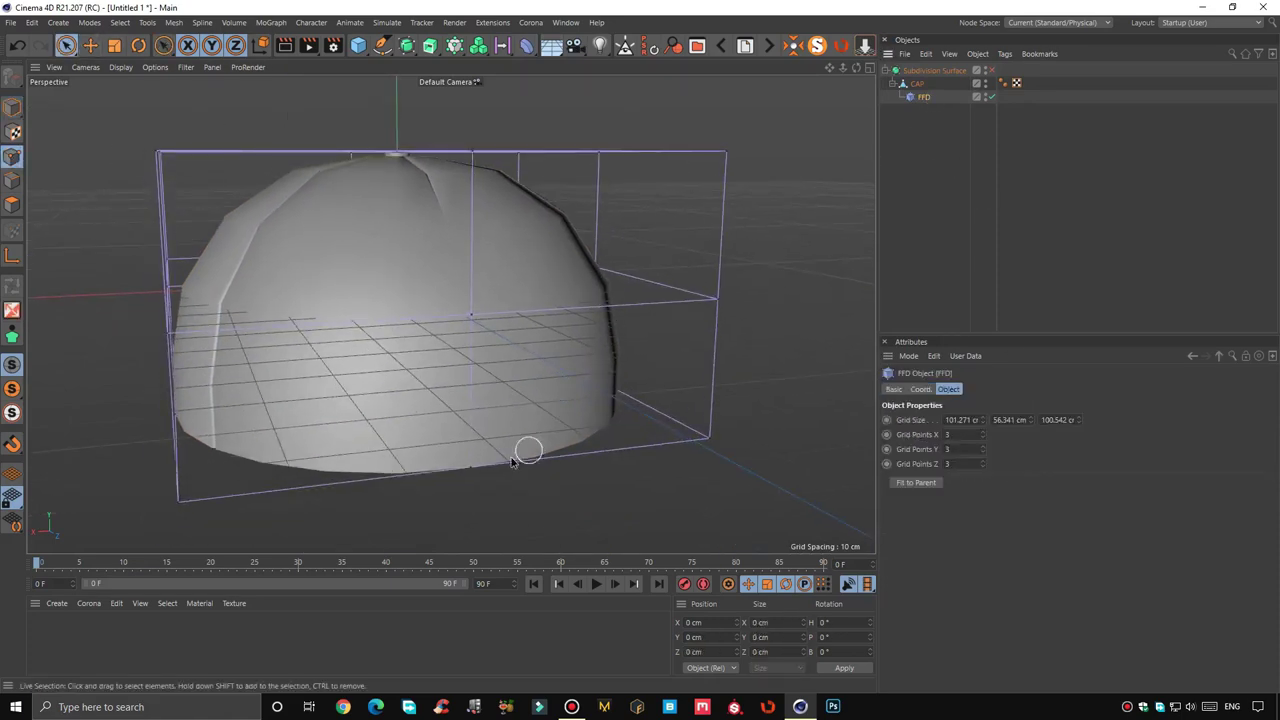
pyautogui.moveTo(474, 463); pyautogui.dragTo(492, 292)
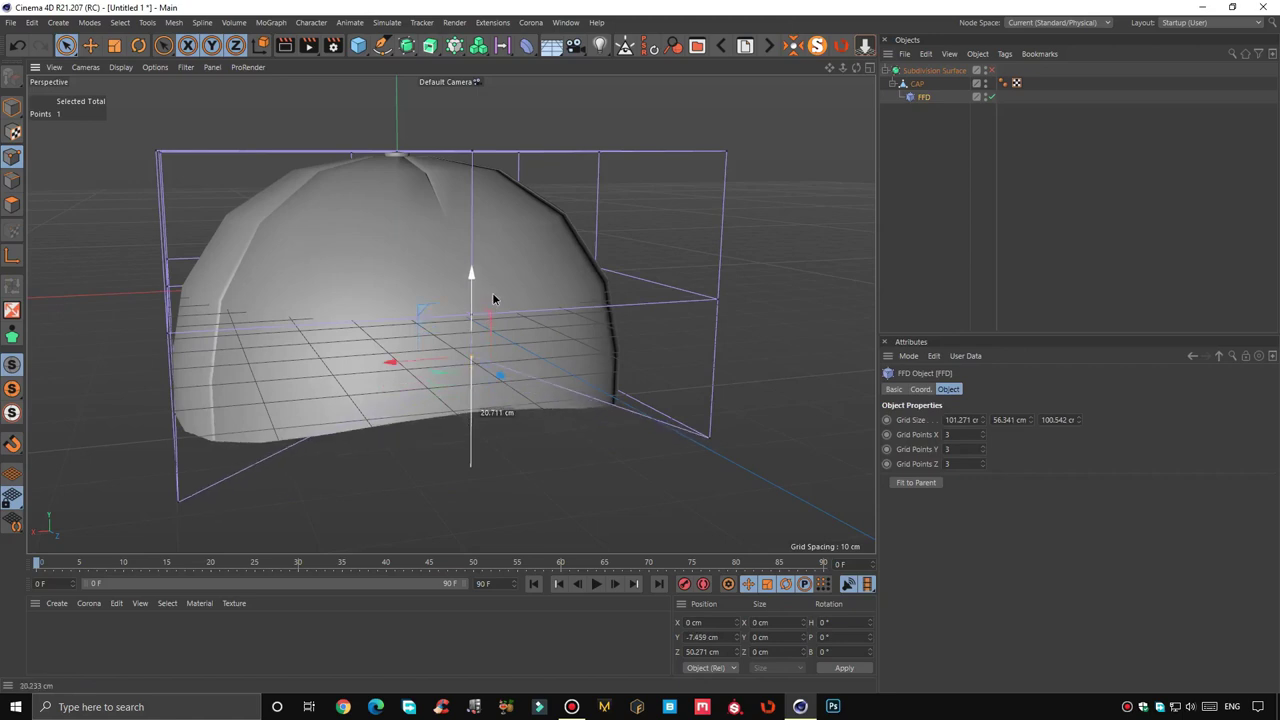
pyautogui.keyDown('alt'); pyautogui.moveTo(567, 392); pyautogui.dragTo(600, 380); pyautogui.keyUp('alt')
# Bake the FFD into CAP with Connect Objects + Delete, then enter Edge mode
pyautogui.click(916, 83)
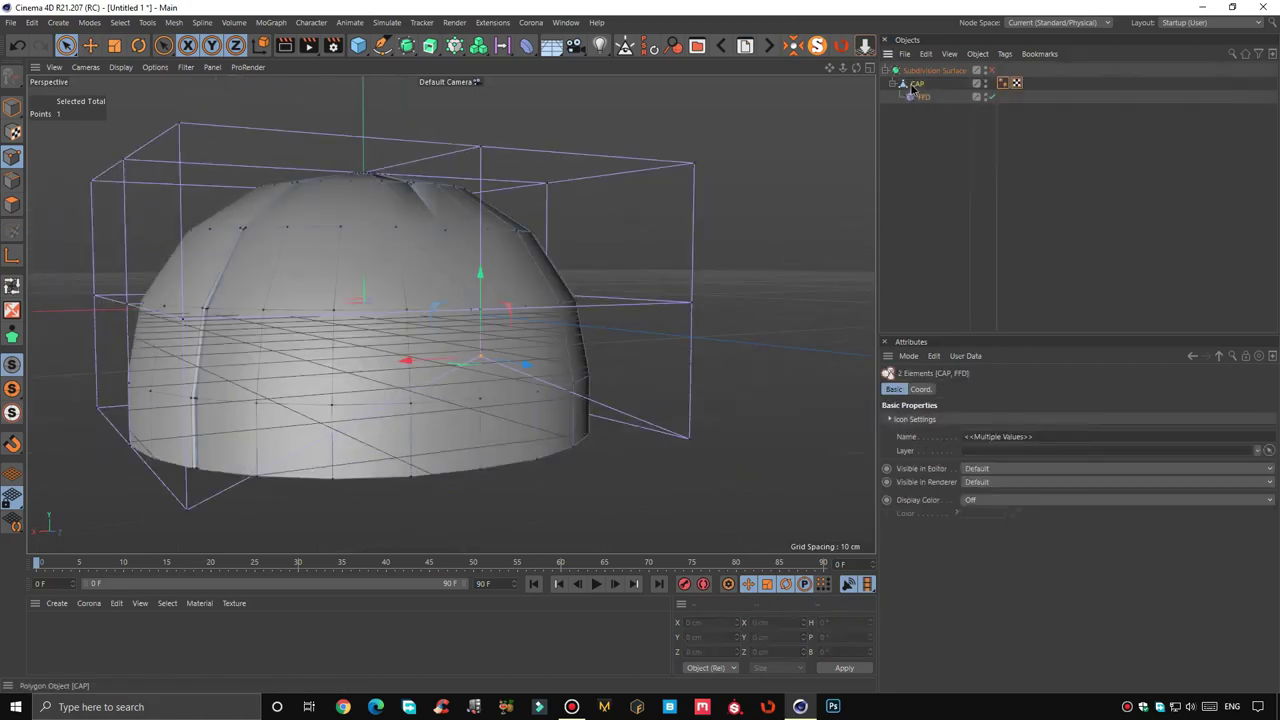
pyautogui.rightClick(916, 83)
pyautogui.click(973, 488)
pyautogui.moveTo(428, 349)
pyautogui.keyDown('alt'); pyautogui.mouseDown()
pyautogui.moveTo(600, 344)
pyautogui.moveTo(686, 277)
pyautogui.moveTo(560, 271)
pyautogui.moveTo(517, 251)
pyautogui.moveTo(571, 313)
pyautogui.mouseUp(); pyautogui.keyUp('alt')
pyautogui.click(916, 83)
pyautogui.moveTo(661, 246)
pyautogui.keyDown('alt'); pyautogui.mouseDown()
pyautogui.moveTo(454, 249)
pyautogui.moveTo(482, 218)
pyautogui.moveTo(480, 305)
pyautogui.moveTo(456, 235)
pyautogui.moveTo(534, 223)
pyautogui.moveTo(550, 237)
pyautogui.moveTo(420, 250)
pyautogui.mouseUp(); pyautogui.keyUp('alt')
pyautogui.click(12, 180)
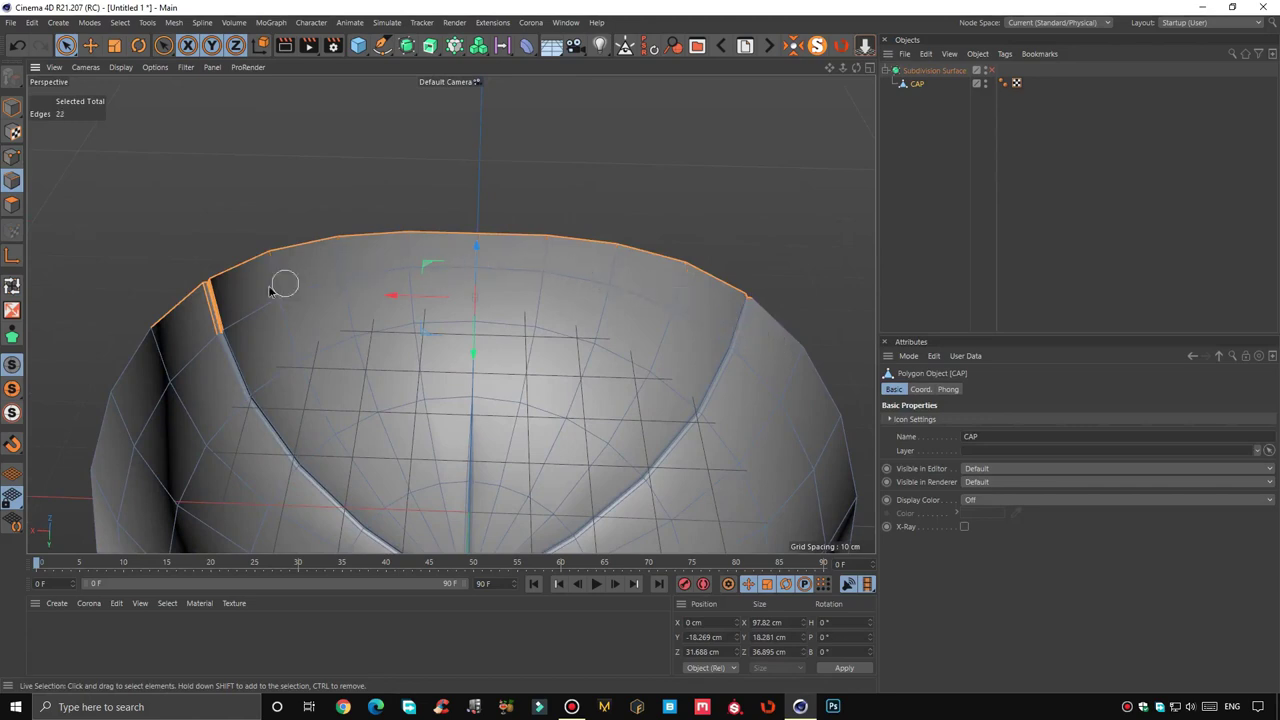
# Ctrl-drag the front rim edges forward into a 16-polygon brim strip and select it
pyautogui.scroll(2, 318, 279)
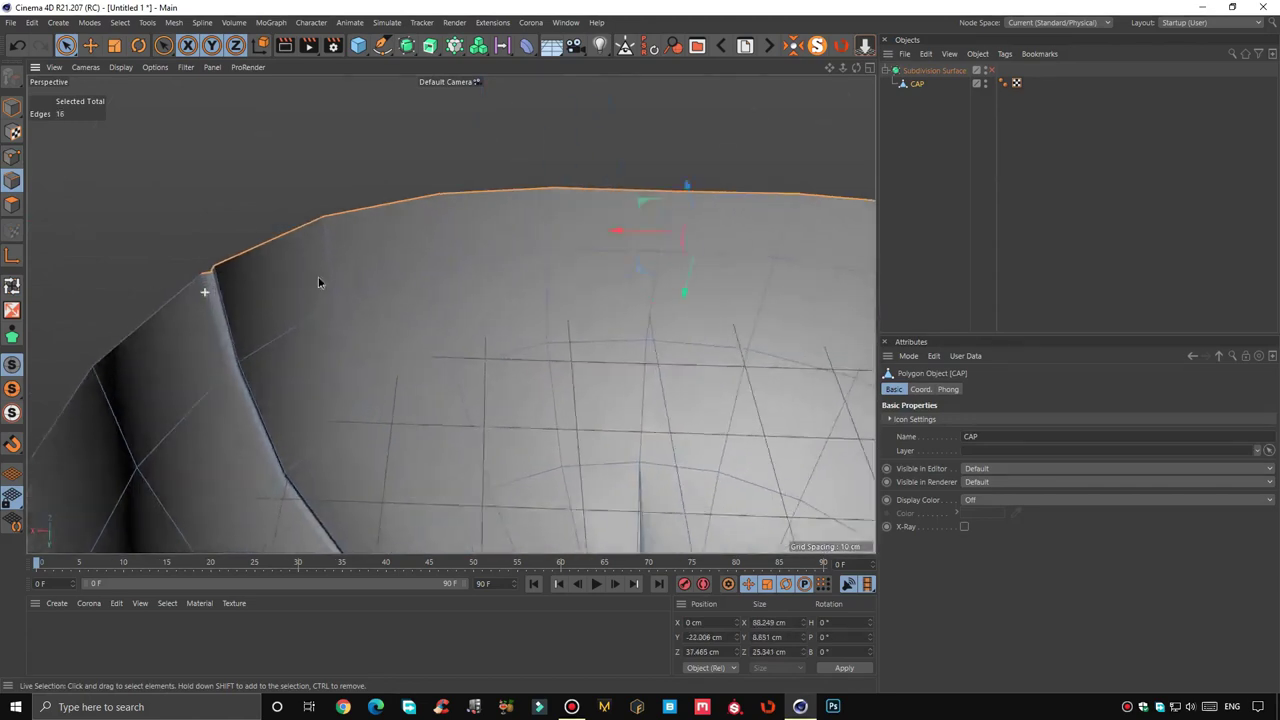
pyautogui.scroll(-5, 318, 276)
pyautogui.moveTo(343, 271)
pyautogui.keyDown('alt'); pyautogui.mouseDown()
pyautogui.moveTo(477, 249)
pyautogui.moveTo(455, 243)
pyautogui.mouseUp(); pyautogui.keyUp('alt')
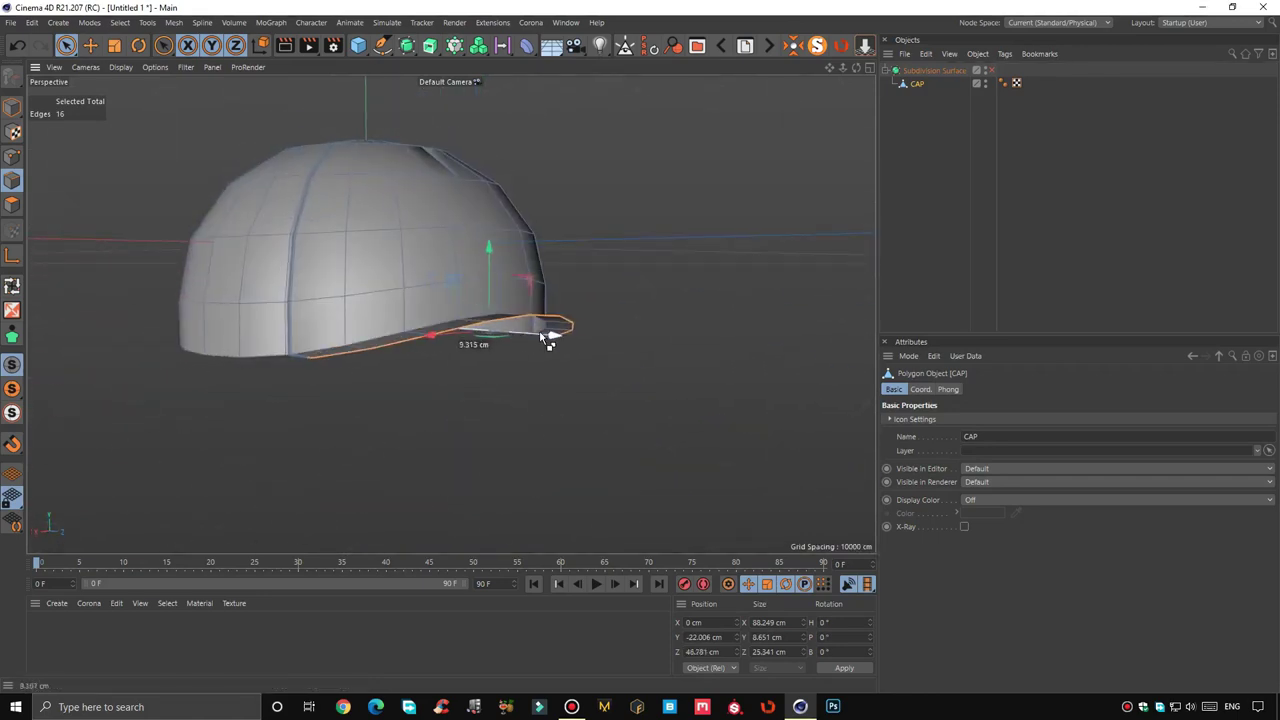
pyautogui.moveTo(561, 338)
pyautogui.mouseDown()
pyautogui.moveTo(440, 290)
pyautogui.moveTo(486, 286)
pyautogui.moveTo(449, 302)
pyautogui.mouseUp()
pyautogui.click(14, 208)
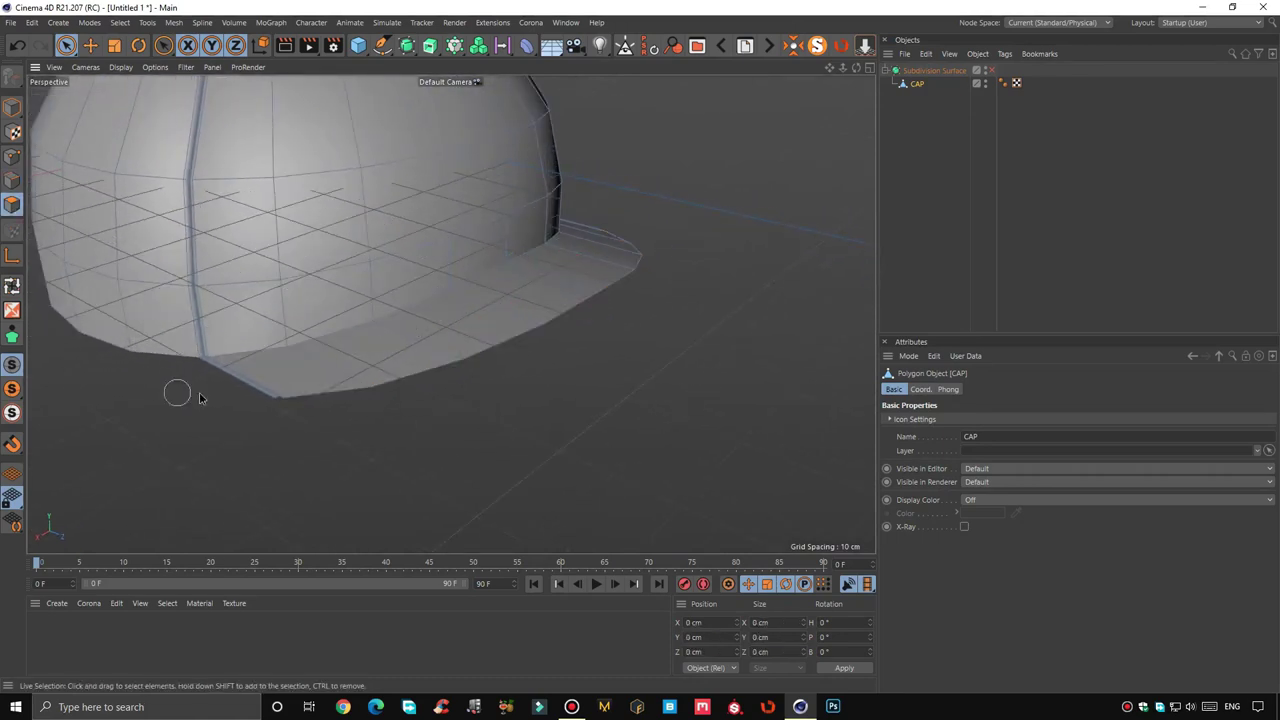
pyautogui.moveTo(547, 314)
pyautogui.mouseDown()
pyautogui.moveTo(600, 220)
pyautogui.moveTo(534, 269)
pyautogui.moveTo(614, 257)
pyautogui.moveTo(696, 214)
pyautogui.moveTo(680, 250)
pyautogui.moveTo(371, 352)
pyautogui.mouseUp()
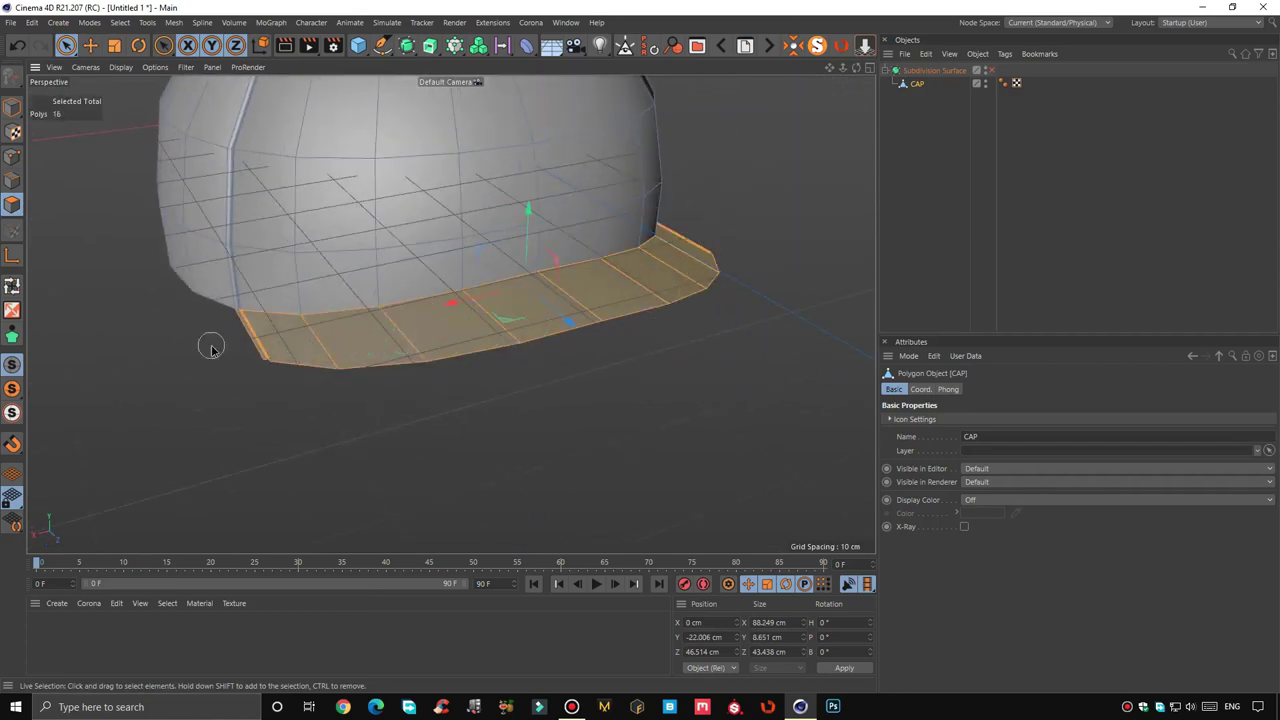
# Split the brim polygons into CAP.1, hide CAP, and edit CAP.1's points
pyautogui.keyDown('alt'); pyautogui.moveTo(211, 347); pyautogui.dragTo(483, 366); pyautogui.keyUp('alt')
pyautogui.rightClick(490, 366)
pyautogui.click(550, 592)
pyautogui.click(915, 84)
pyautogui.click(616, 267)
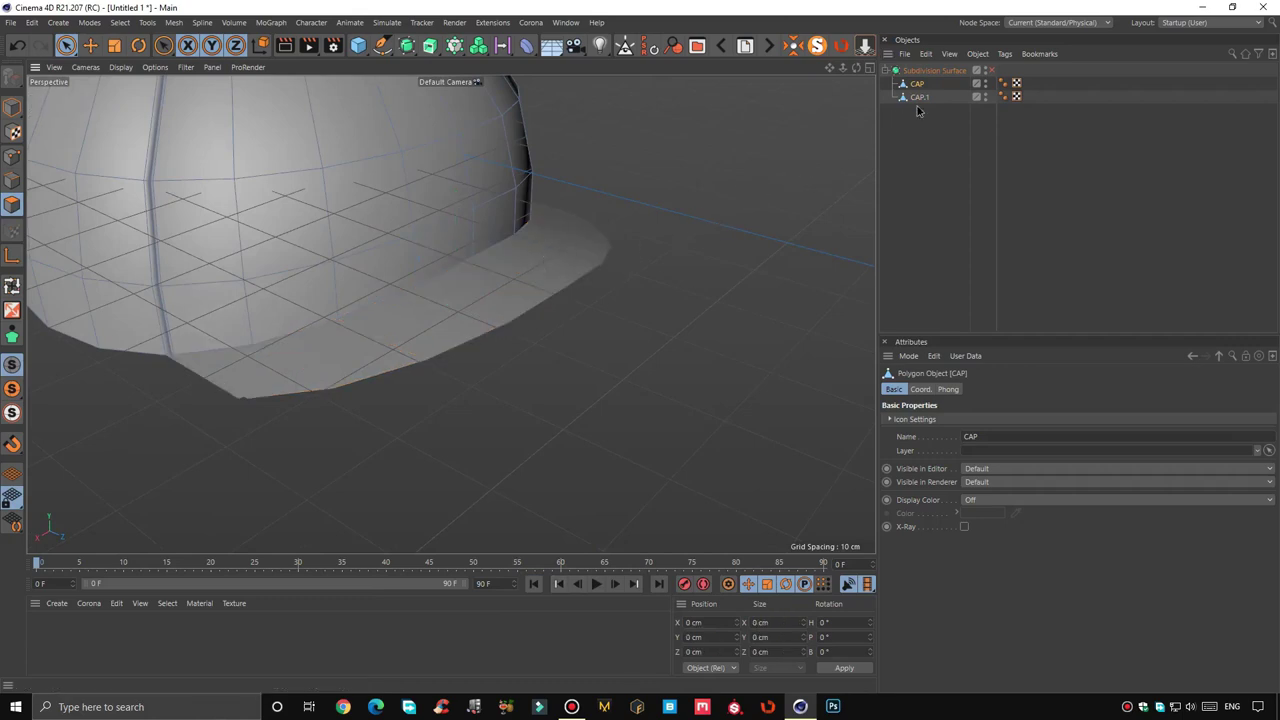
pyautogui.keyDown('alt'); pyautogui.moveTo(439, 262); pyautogui.dragTo(482, 281); pyautogui.keyUp('alt')
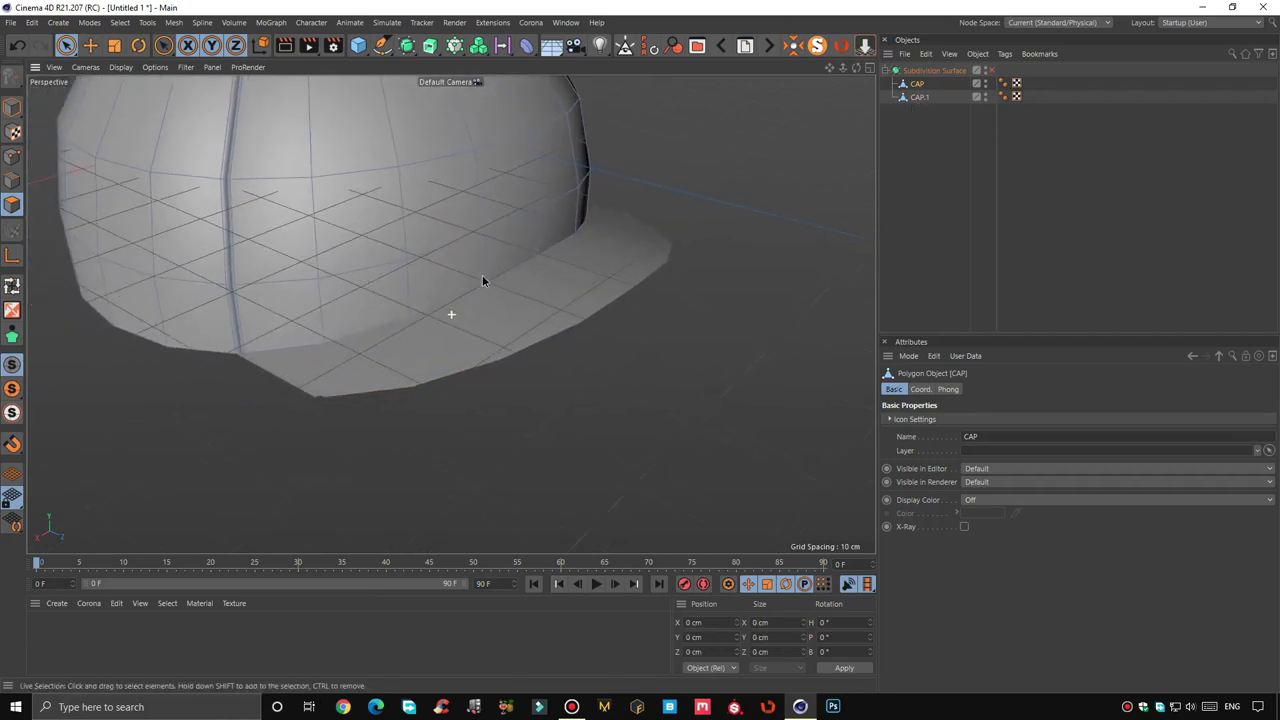
pyautogui.click(986, 84)
pyautogui.click(919, 97)
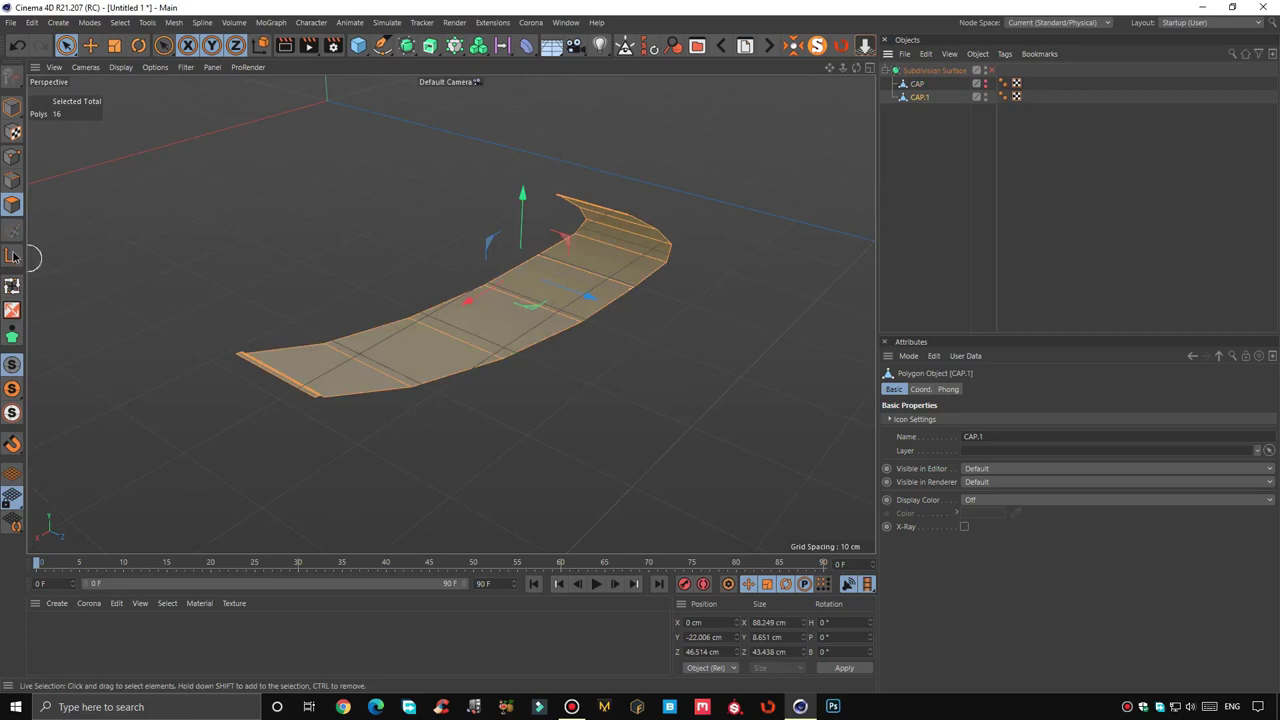
pyautogui.click(14, 157)
pyautogui.scroll(5, 208, 357)
# Reshape the CAP.1 brim outline by moving its vertices with Polygon Pen
pyautogui.moveTo(349, 363)
pyautogui.keyDown('alt'); pyautogui.mouseDown()
pyautogui.moveTo(409, 359)
pyautogui.moveTo(315, 420)
pyautogui.moveTo(414, 357)
pyautogui.moveTo(419, 383)
pyautogui.moveTo(342, 388)
pyautogui.mouseUp(); pyautogui.keyUp('alt')
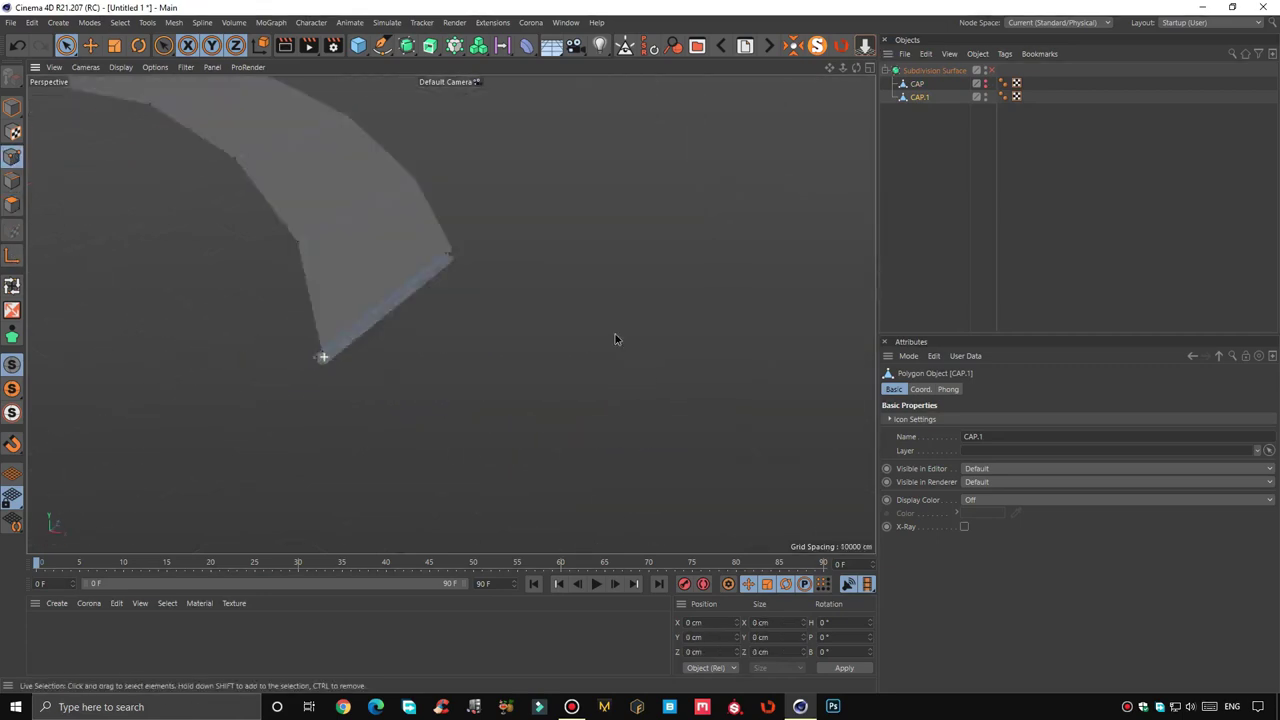
pyautogui.rightClick(320, 335)
pyautogui.click(370, 318)
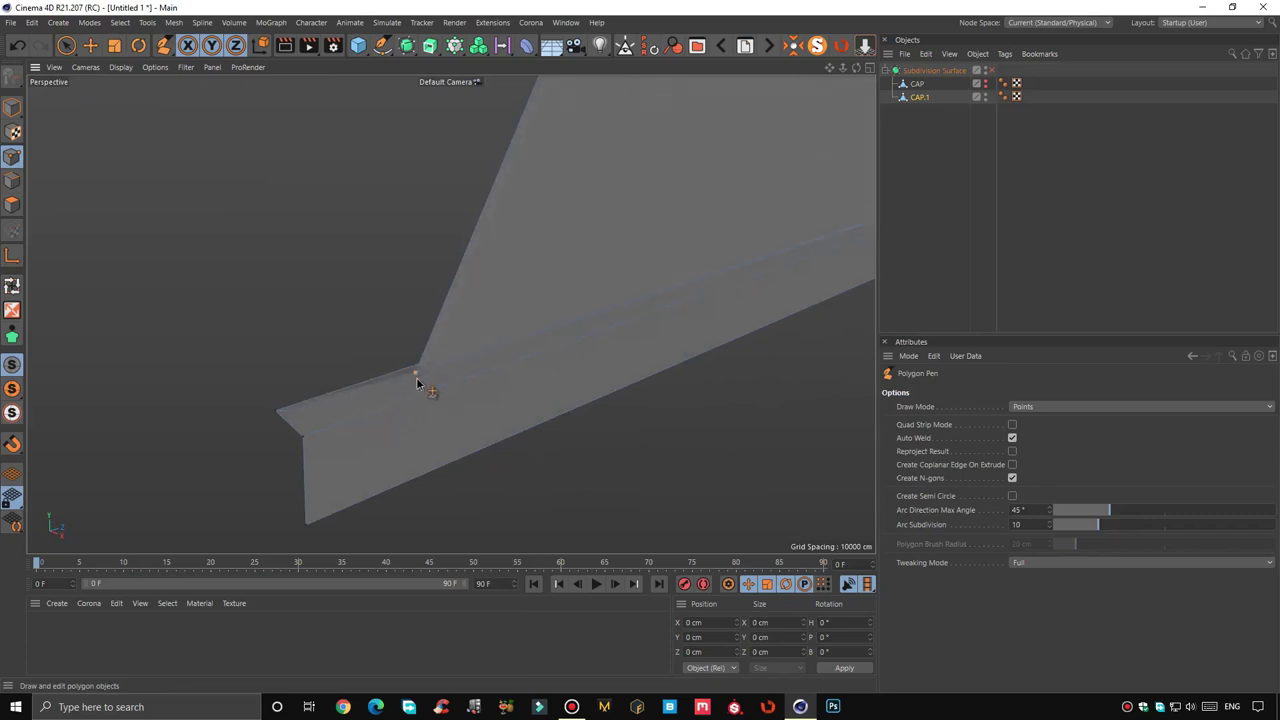
pyautogui.moveTo(289, 418)
pyautogui.keyDown('alt'); pyautogui.mouseDown()
pyautogui.moveTo(304, 438)
pyautogui.moveTo(294, 367)
pyautogui.mouseUp(); pyautogui.keyUp('alt')
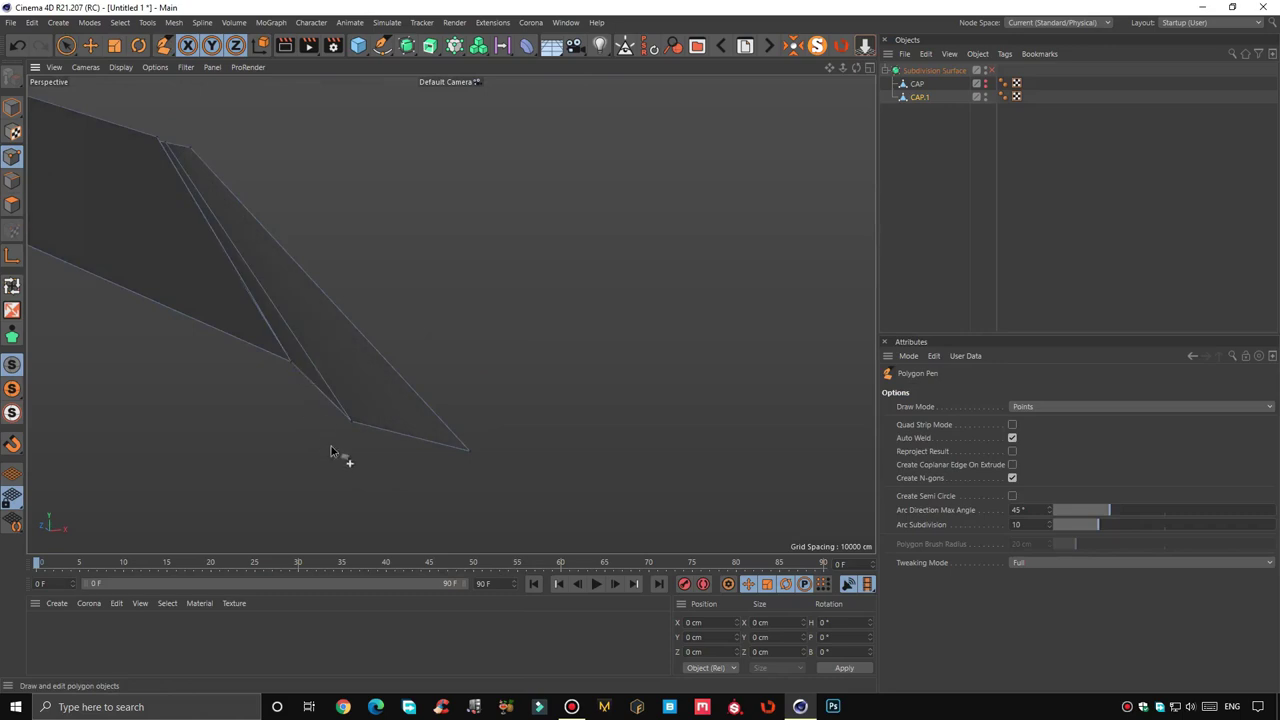
pyautogui.moveTo(342, 405); pyautogui.dragTo(295, 370)
pyautogui.keyDown('alt'); pyautogui.moveTo(310, 414); pyautogui.dragTo(251, 400); pyautogui.keyUp('alt')
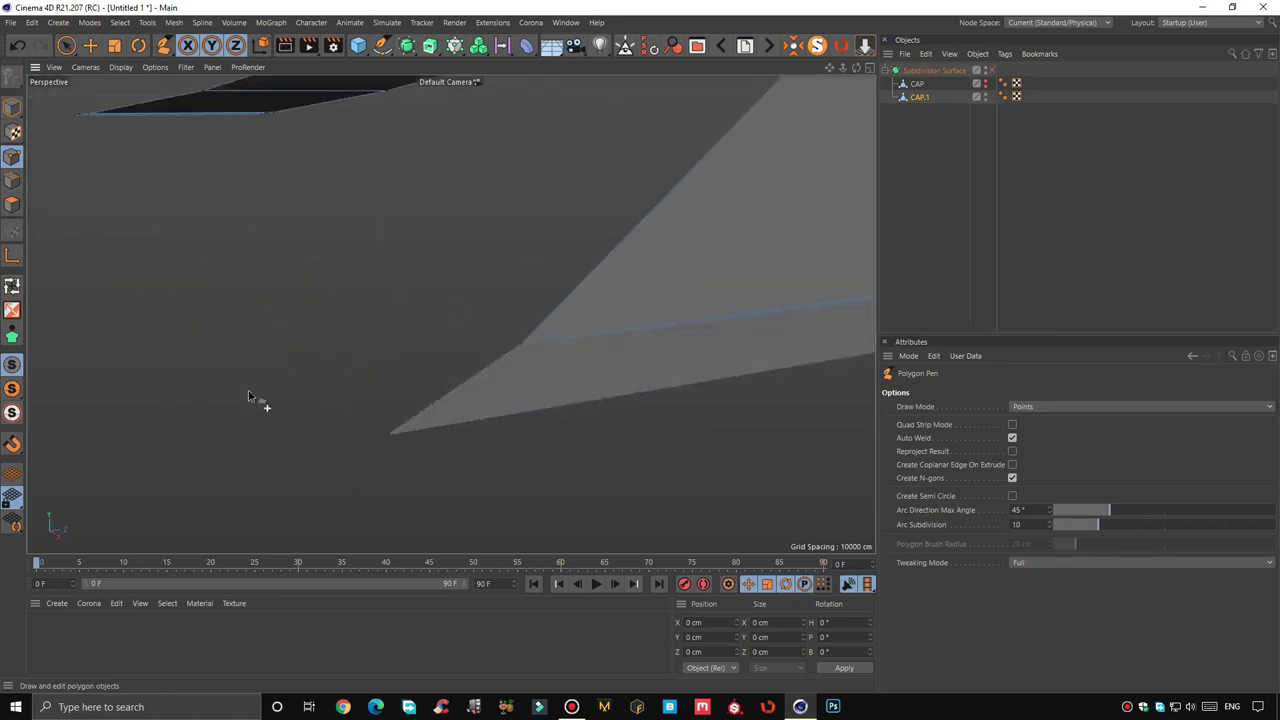
pyautogui.moveTo(563, 403)
pyautogui.keyDown('alt'); pyautogui.mouseDown()
pyautogui.moveTo(237, 417)
pyautogui.moveTo(569, 392)
pyautogui.moveTo(449, 383)
pyautogui.moveTo(514, 414)
pyautogui.moveTo(545, 395)
pyautogui.moveTo(463, 343)
pyautogui.moveTo(420, 266)
pyautogui.moveTo(300, 277)
pyautogui.mouseUp(); pyautogui.keyUp('alt')
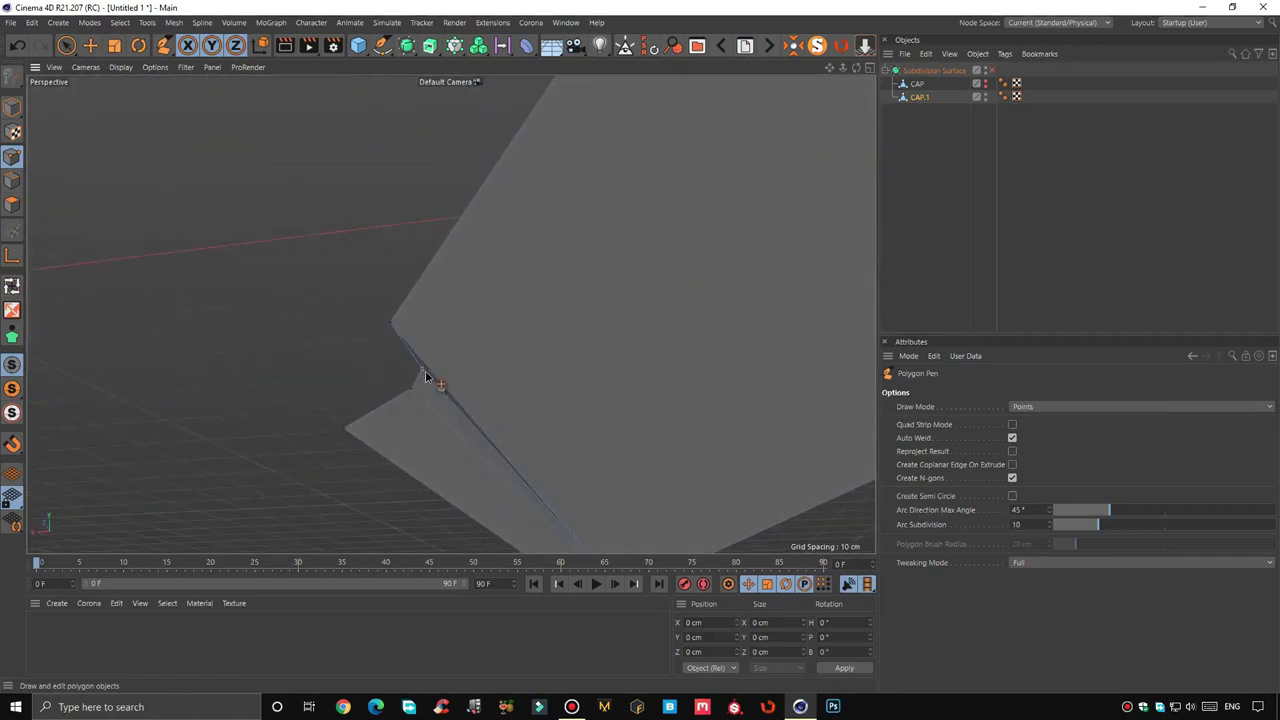
pyautogui.moveTo(416, 382)
pyautogui.keyDown('alt'); pyautogui.mouseDown()
pyautogui.moveTo(480, 409)
pyautogui.moveTo(506, 449)
pyautogui.moveTo(417, 423)
pyautogui.moveTo(644, 384)
pyautogui.moveTo(640, 374)
pyautogui.moveTo(418, 414)
pyautogui.moveTo(641, 380)
pyautogui.moveTo(300, 363)
pyautogui.moveTo(315, 342)
pyautogui.moveTo(529, 346)
pyautogui.moveTo(535, 255)
pyautogui.moveTo(426, 257)
pyautogui.moveTo(471, 189)
pyautogui.moveTo(380, 263)
pyautogui.moveTo(400, 276)
pyautogui.moveTo(420, 237)
pyautogui.moveTo(514, 277)
pyautogui.moveTo(355, 366)
pyautogui.moveTo(577, 343)
pyautogui.moveTo(441, 331)
pyautogui.moveTo(417, 357)
pyautogui.moveTo(249, 363)
pyautogui.moveTo(526, 297)
pyautogui.moveTo(411, 351)
pyautogui.mouseUp(); pyautogui.keyUp('alt')
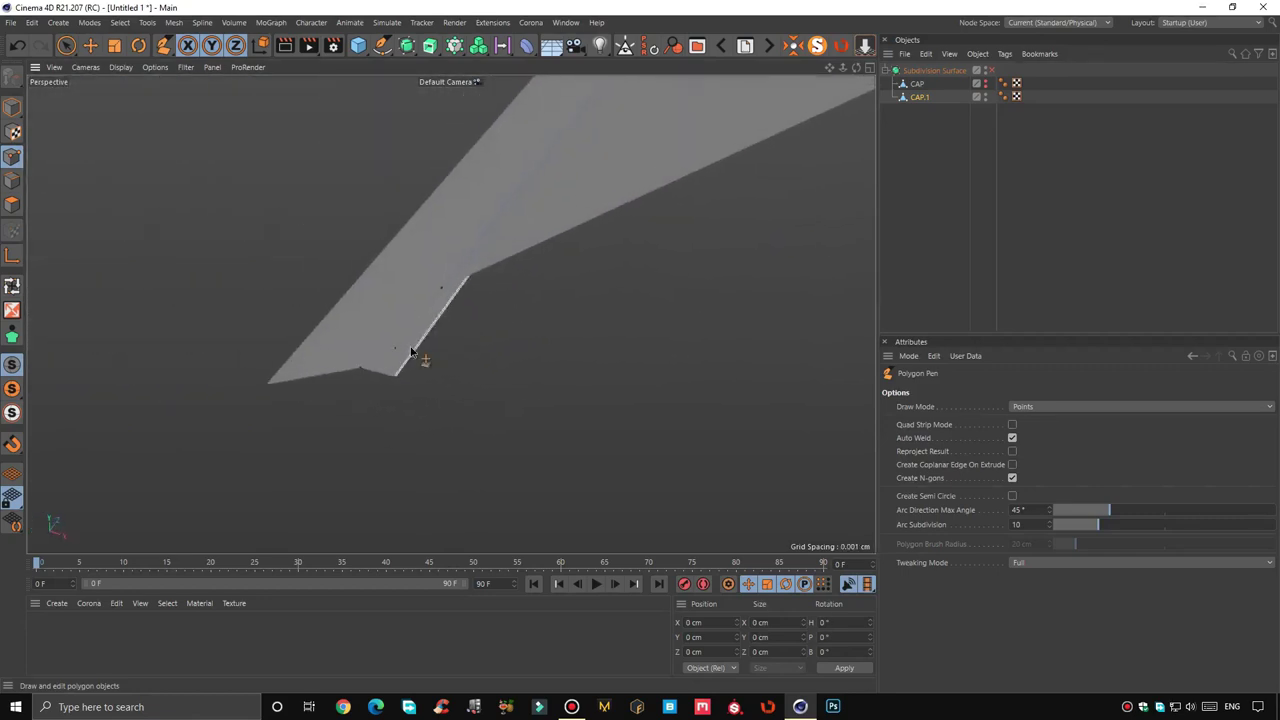
pyautogui.moveTo(441, 292)
pyautogui.keyDown('alt'); pyautogui.mouseDown()
pyautogui.moveTo(448, 318)
pyautogui.moveTo(414, 234)
pyautogui.moveTo(448, 314)
pyautogui.mouseUp(); pyautogui.keyUp('alt')
pyautogui.moveTo(397, 376)
pyautogui.mouseDown()
pyautogui.moveTo(443, 296)
pyautogui.moveTo(589, 354)
pyautogui.moveTo(426, 371)
pyautogui.moveTo(384, 415)
pyautogui.moveTo(500, 214)
pyautogui.moveTo(431, 234)
pyautogui.moveTo(449, 277)
pyautogui.moveTo(527, 268)
pyautogui.moveTo(460, 300)
pyautogui.moveTo(866, 190)
pyautogui.mouseUp()
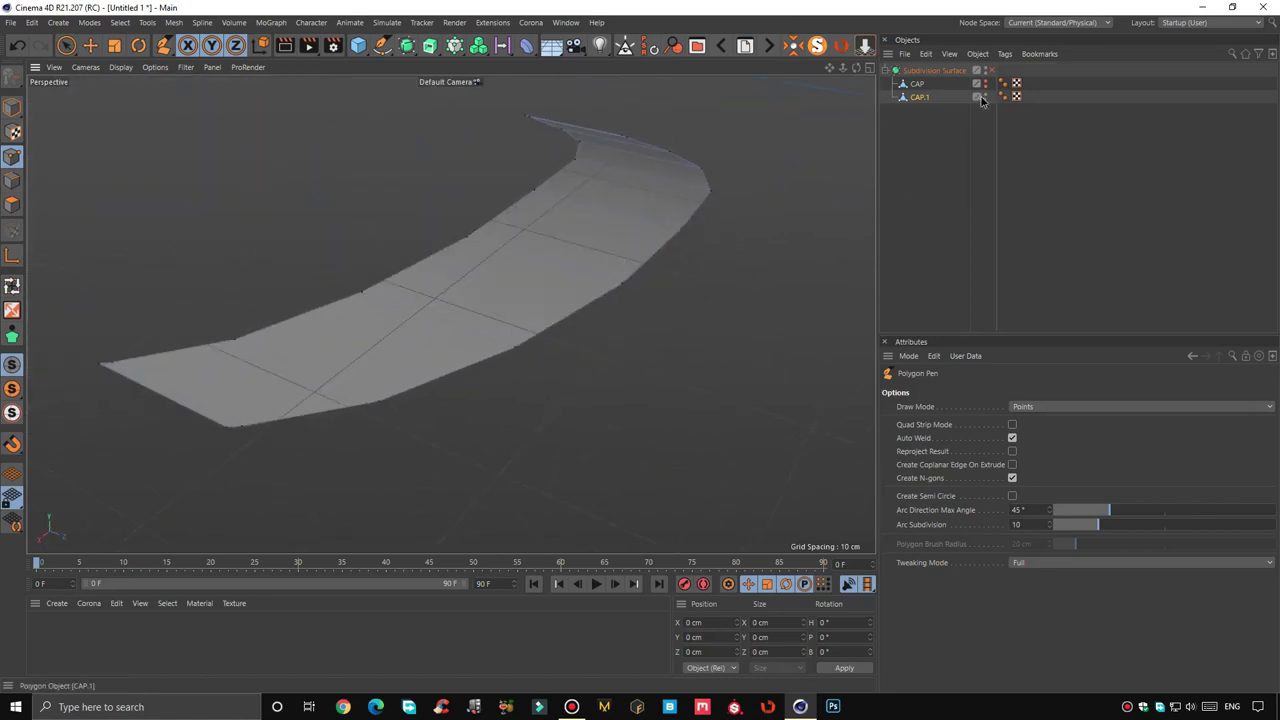
# Unhide the dome and move the brim's front edges outward and about 6.75 cm down
pyautogui.click(984, 95)
pyautogui.moveTo(528, 251)
pyautogui.keyDown('alt'); pyautogui.mouseDown()
pyautogui.moveTo(428, 277)
pyautogui.moveTo(510, 272)
pyautogui.moveTo(325, 358)
pyautogui.moveTo(321, 381)
pyautogui.moveTo(437, 355)
pyautogui.moveTo(600, 260)
pyautogui.mouseUp(); pyautogui.keyUp('alt')
pyautogui.scroll(3, 510, 272)
pyautogui.scroll(-4, 331, 378)
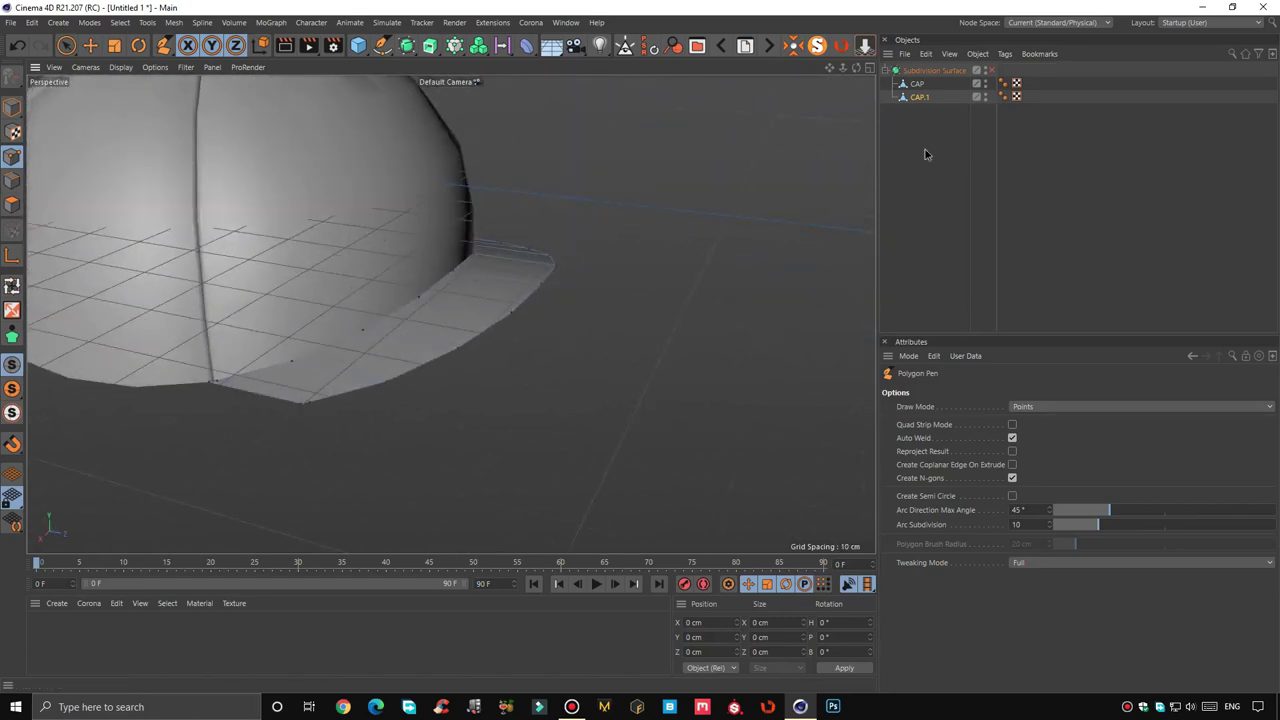
pyautogui.click(10, 186)
pyautogui.press('e')
pyautogui.moveTo(551, 311); pyautogui.dragTo(672, 336)
pyautogui.moveTo(621, 250); pyautogui.dragTo(619, 292)
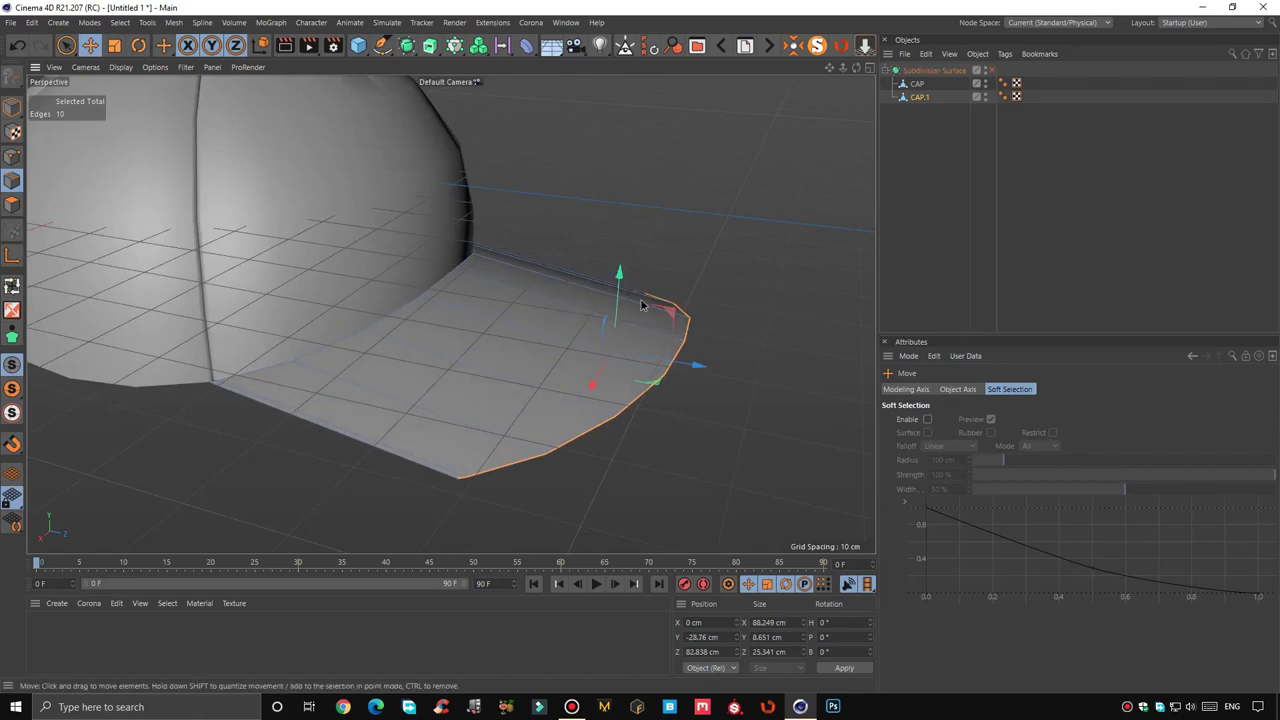
pyautogui.rightClick(688, 238)
# Loop-cut a new edge loop across the brim at about 50%
pyautogui.click(772, 405)
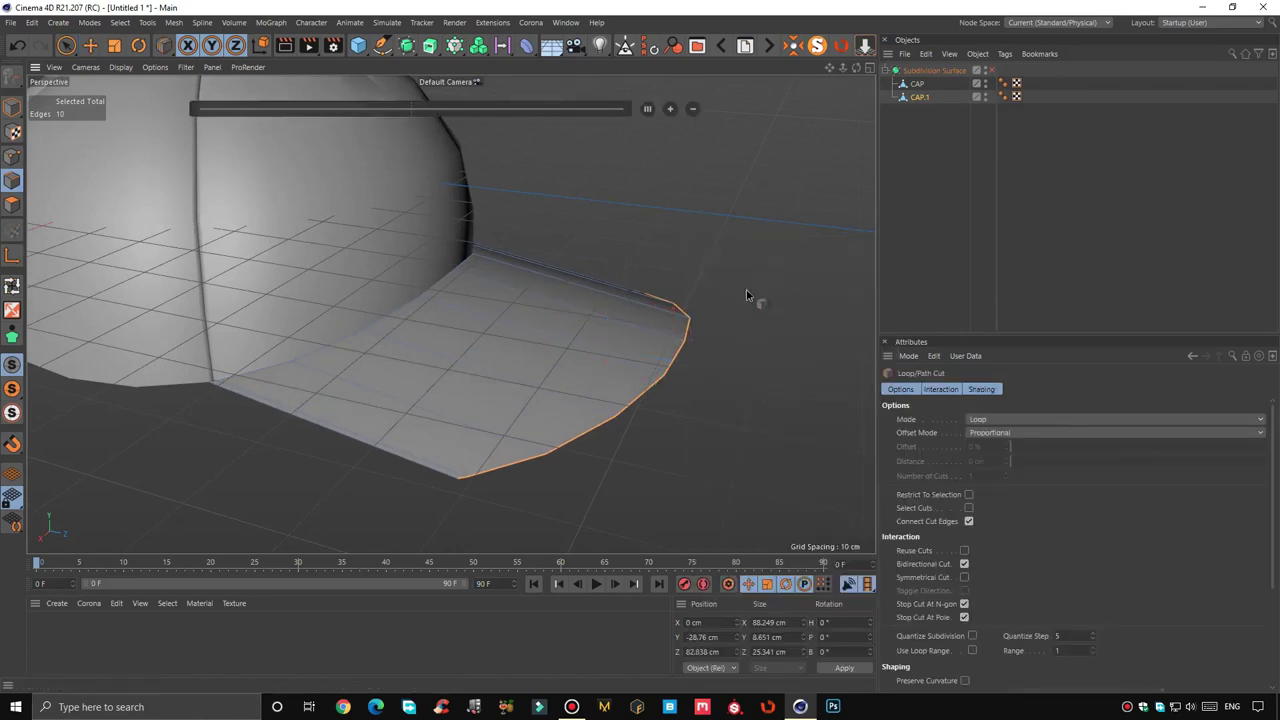
pyautogui.keyDown('alt'); pyautogui.moveTo(746, 295); pyautogui.dragTo(642, 200); pyautogui.keyUp('alt')
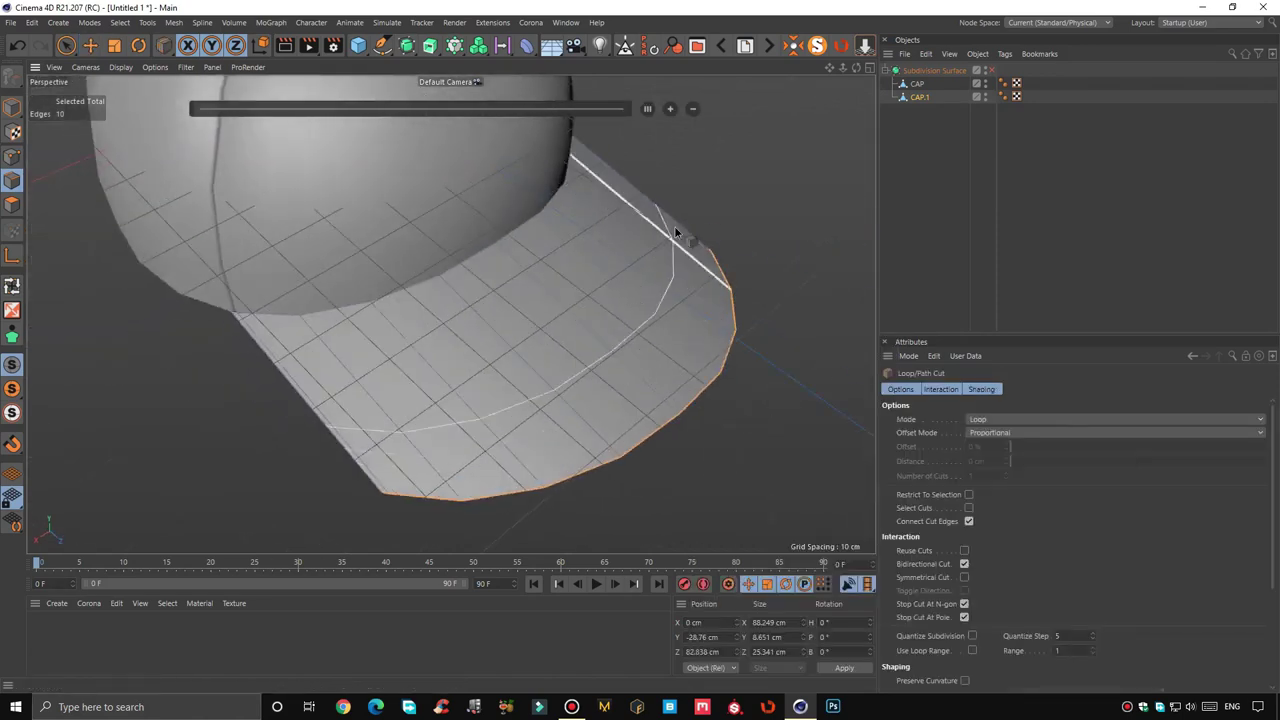
pyautogui.click(633, 190)
pyautogui.keyDown('alt'); pyautogui.moveTo(633, 190); pyautogui.dragTo(603, 308); pyautogui.keyUp('alt')
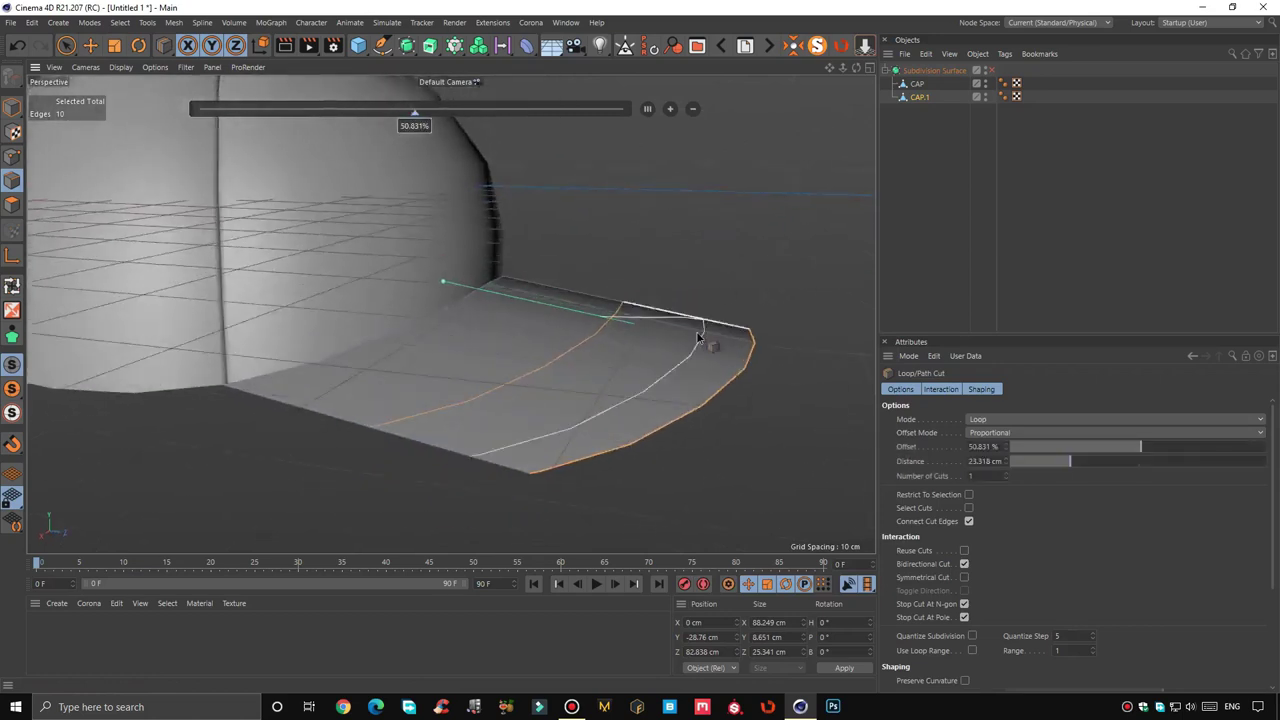
# Scale the brim's front edges vertically to bend the brim into an arch
pyautogui.press('t')
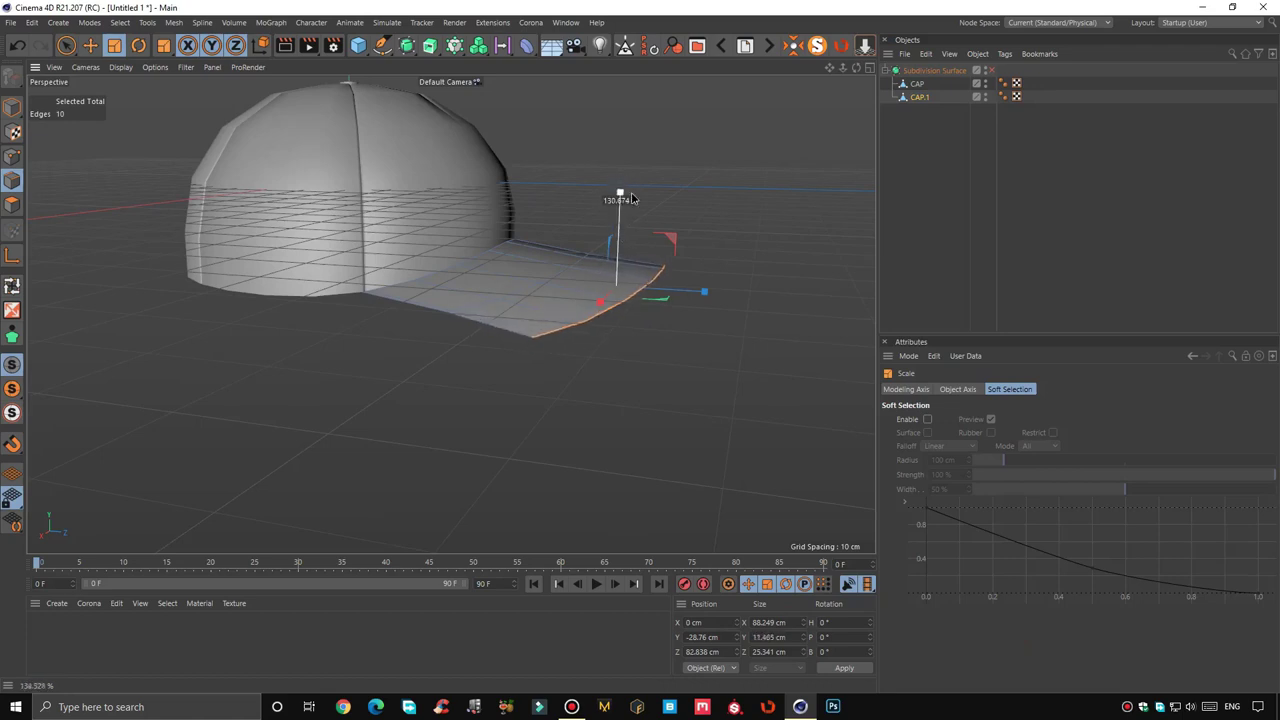
pyautogui.moveTo(638, 186)
pyautogui.keyDown('alt'); pyautogui.mouseDown()
pyautogui.moveTo(536, 235)
pyautogui.moveTo(530, 188)
pyautogui.moveTo(607, 228)
pyautogui.moveTo(687, 223)
pyautogui.mouseUp(); pyautogui.keyUp('alt')
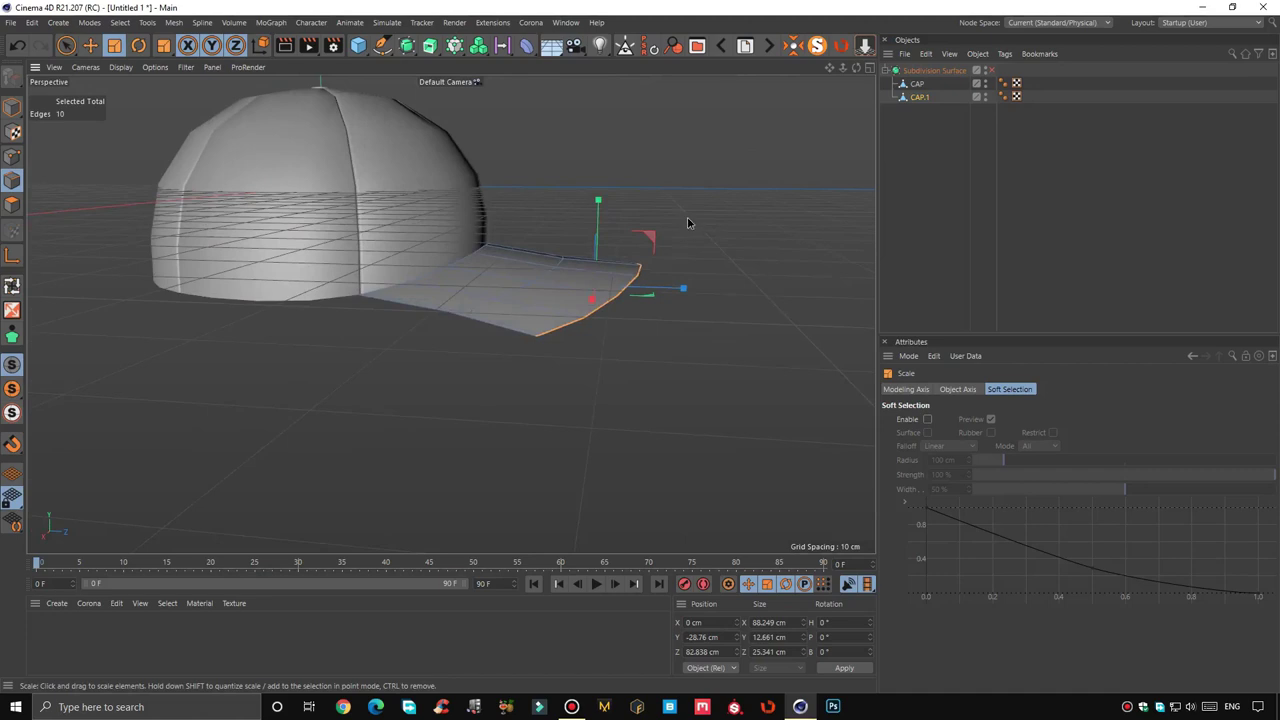
pyautogui.moveTo(657, 288)
pyautogui.keyDown('alt'); pyautogui.mouseDown()
pyautogui.moveTo(449, 311)
pyautogui.moveTo(609, 271)
pyautogui.moveTo(558, 244)
pyautogui.moveTo(440, 303)
pyautogui.moveTo(351, 266)
pyautogui.moveTo(523, 294)
pyautogui.moveTo(559, 263)
pyautogui.mouseUp(); pyautogui.keyUp('alt')
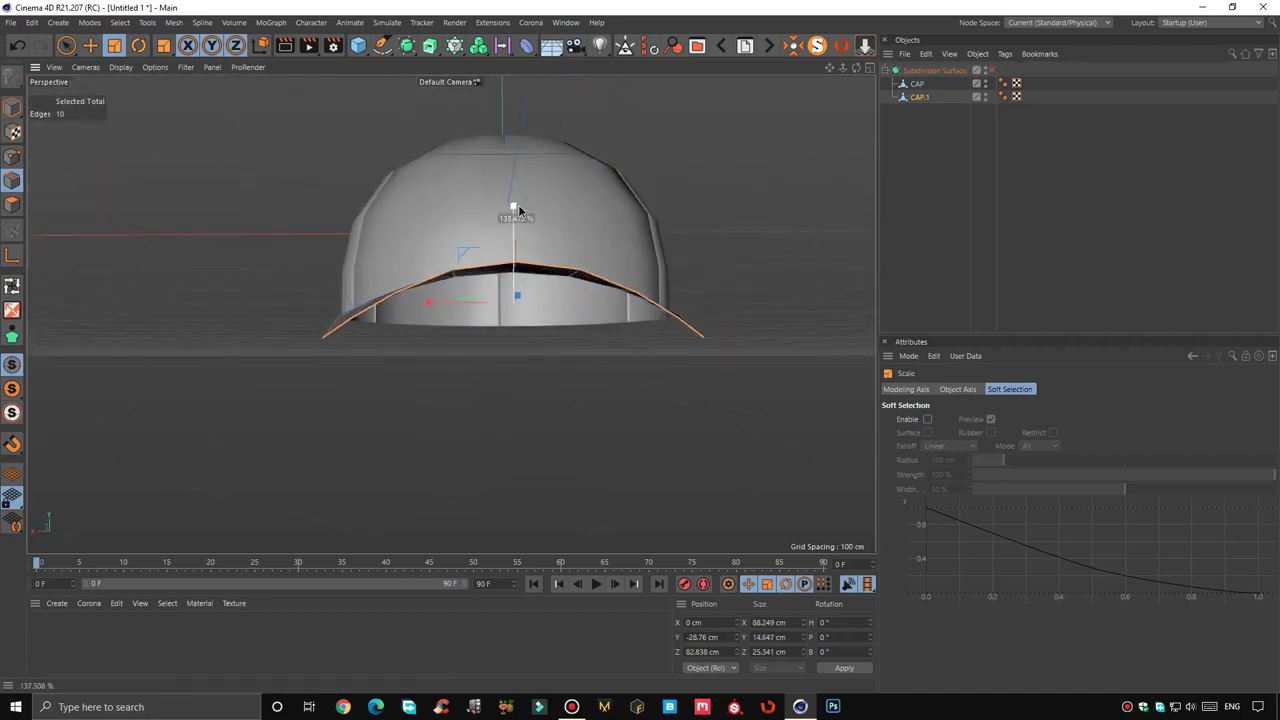
pyautogui.moveTo(513, 204)
pyautogui.mouseDown()
pyautogui.moveTo(511, 240)
pyautogui.moveTo(670, 265)
pyautogui.moveTo(565, 298)
pyautogui.mouseUp()
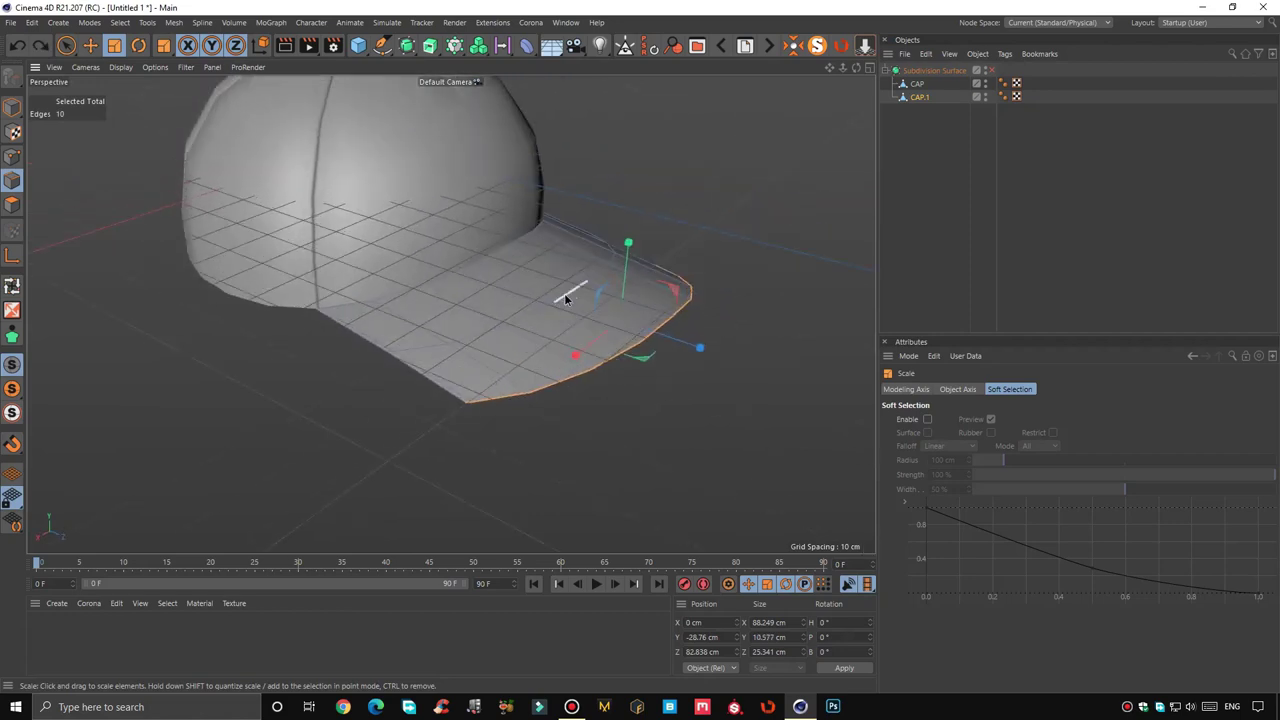
pyautogui.press('u')
pyautogui.press('l')
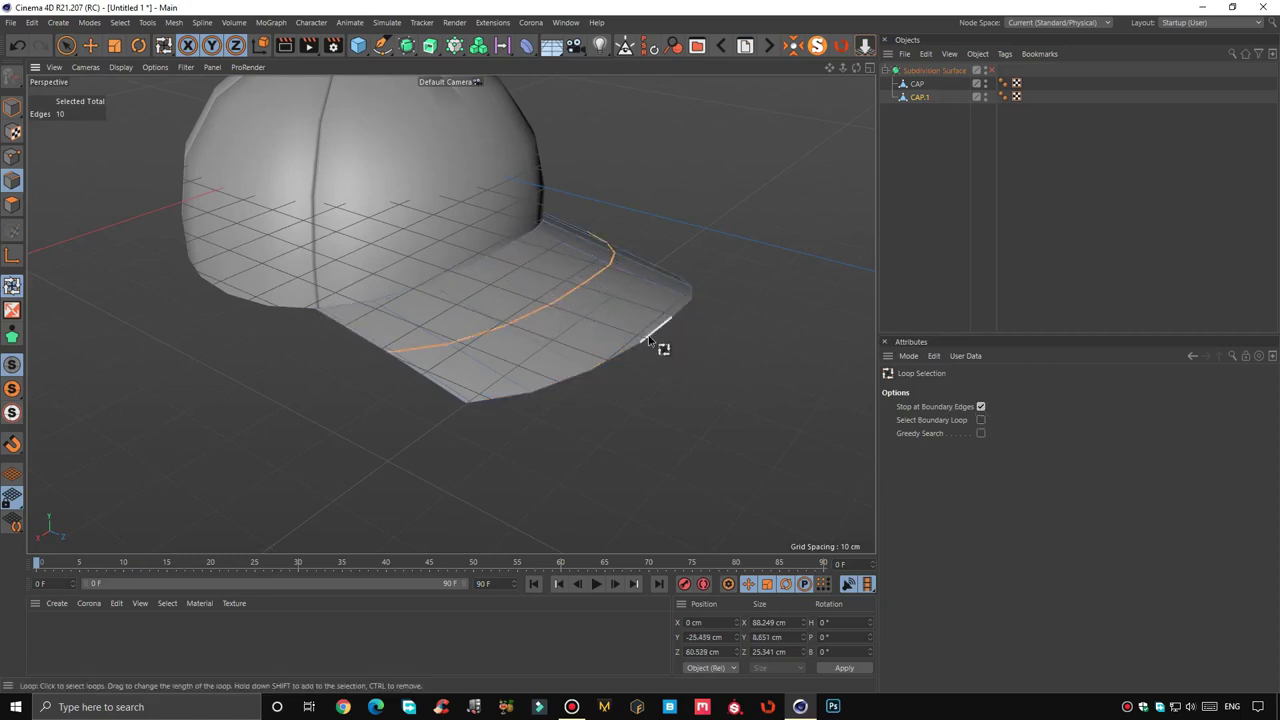
# Scale the brim's middle and front edge loops to about 109.6% on Y
pyautogui.press('9')
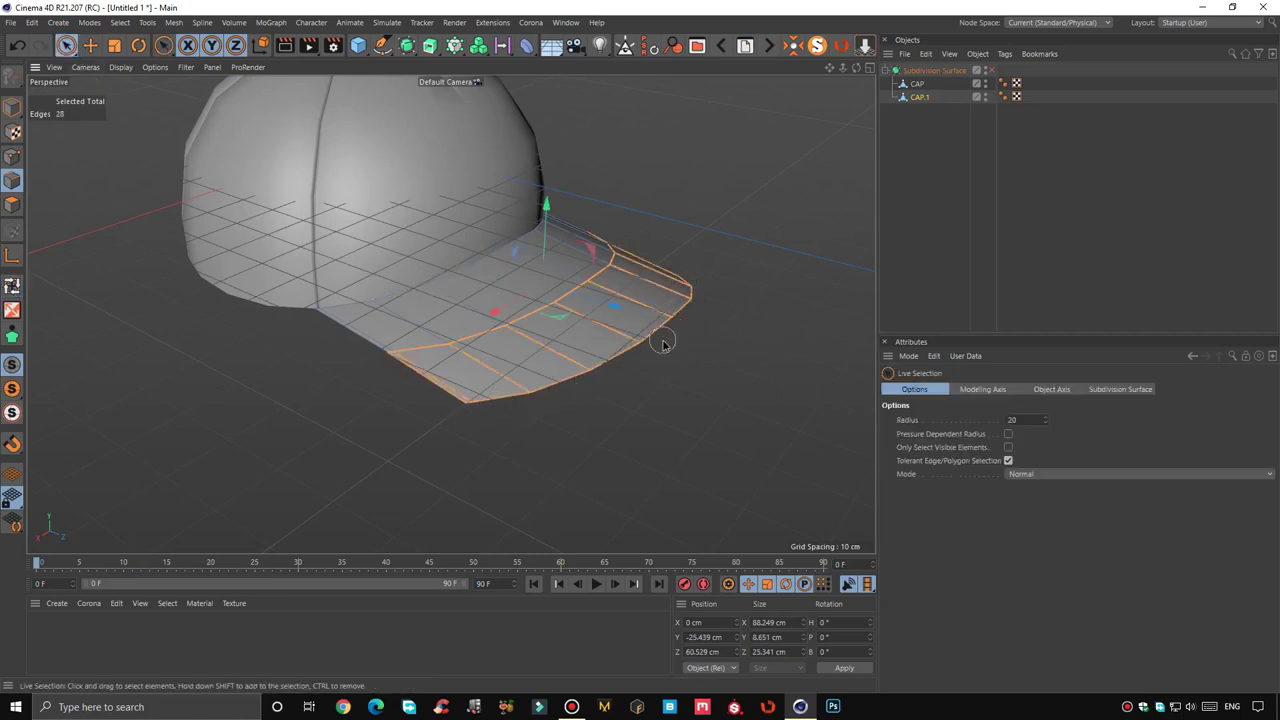
pyautogui.keyDown('alt'); pyautogui.moveTo(663, 343); pyautogui.dragTo(537, 347); pyautogui.keyUp('alt')
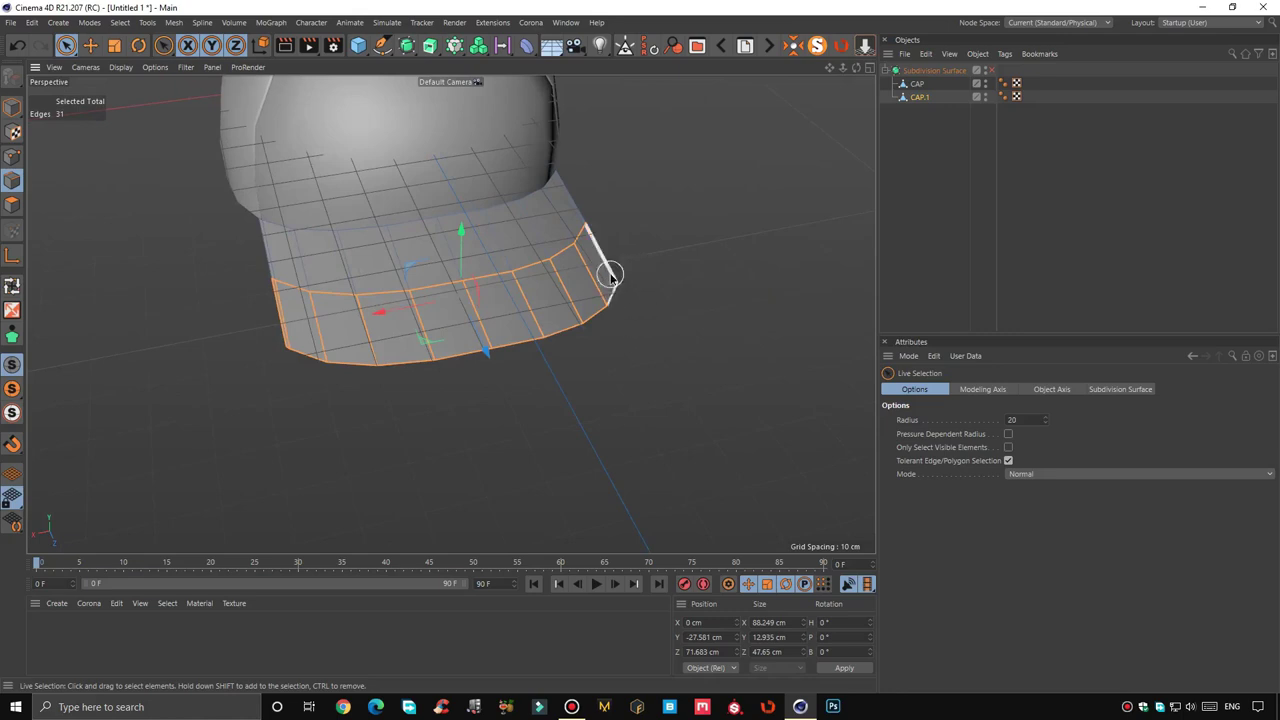
pyautogui.moveTo(483, 366)
pyautogui.keyDown('alt'); pyautogui.mouseDown()
pyautogui.moveTo(589, 346)
pyautogui.moveTo(637, 281)
pyautogui.mouseUp(); pyautogui.keyUp('alt')
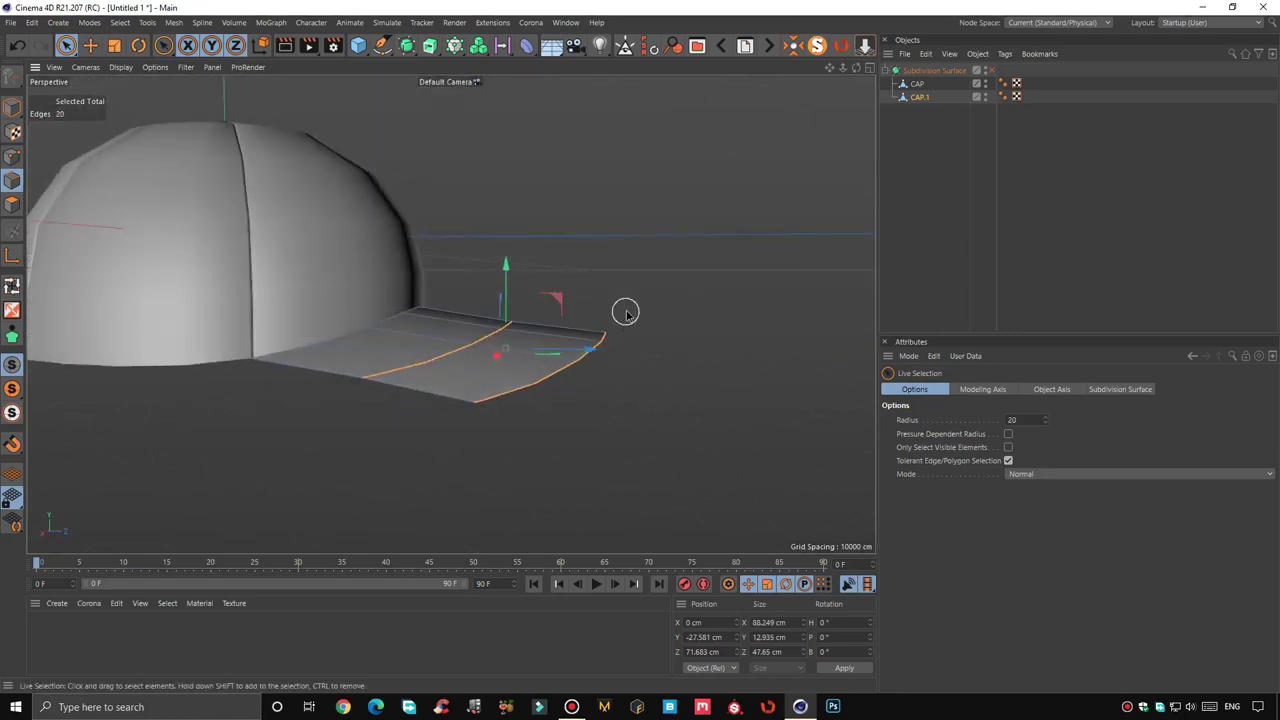
pyautogui.press('t')
pyautogui.moveTo(507, 280)
pyautogui.mouseDown()
pyautogui.moveTo(406, 280)
pyautogui.moveTo(525, 292)
pyautogui.moveTo(531, 263)
pyautogui.moveTo(649, 292)
pyautogui.mouseUp()
pyautogui.hotkey('ctrl', 'z')
pyautogui.moveTo(598, 310); pyautogui.dragTo(598, 310)
pyautogui.keyDown('alt'); pyautogui.moveTo(598, 310); pyautogui.dragTo(291, 290); pyautogui.keyUp('alt')
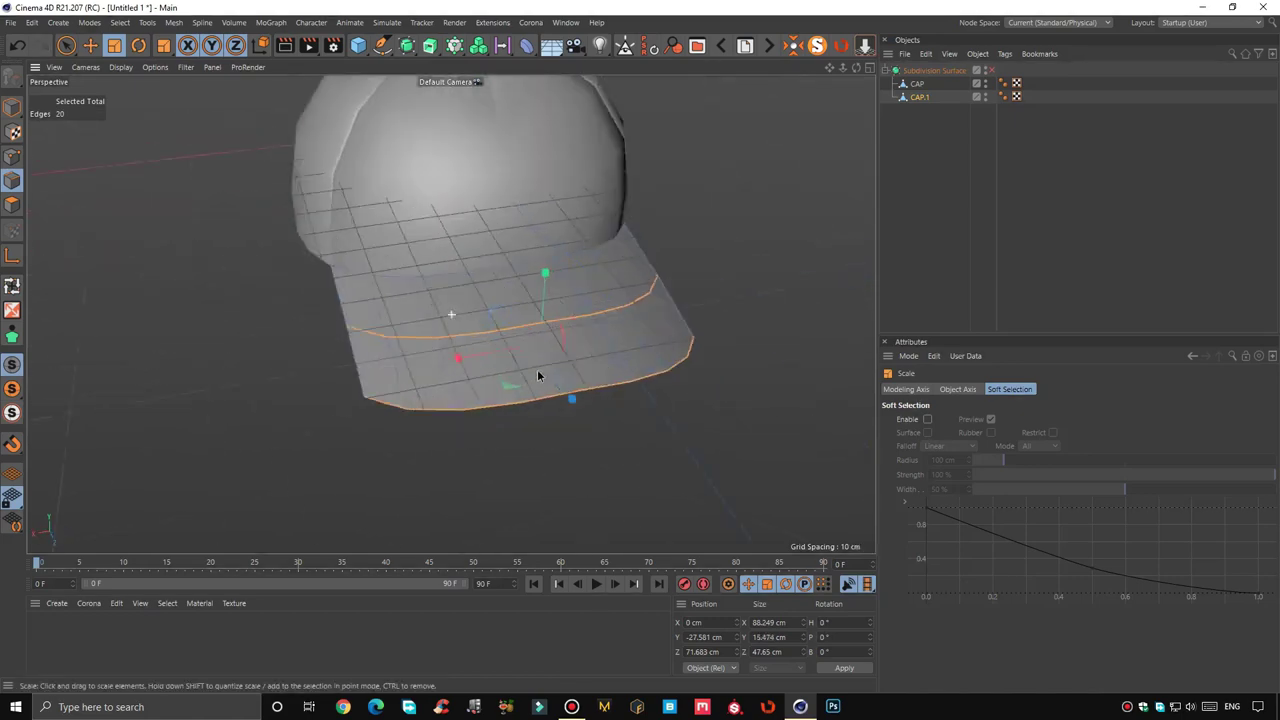
# Scale the brim's side and corner points inward on X, tapering it to 73.11 cm wide
pyautogui.click(14, 160)
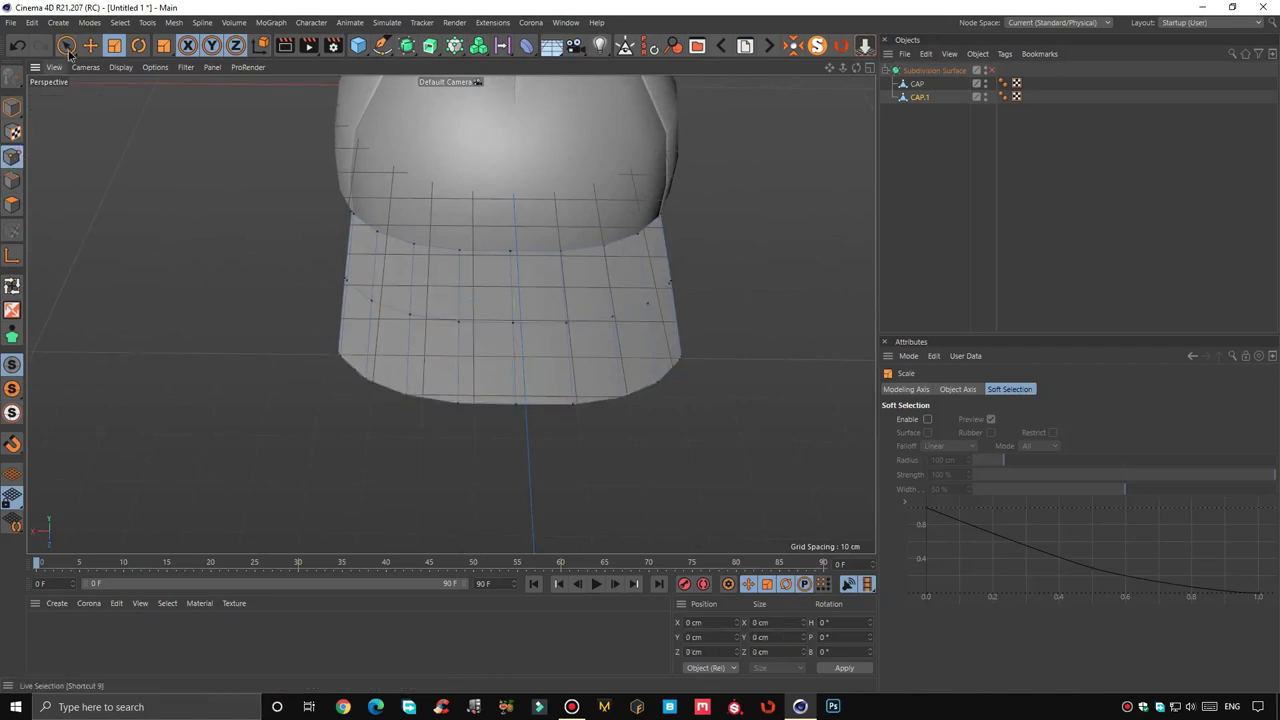
pyautogui.press('9')
pyautogui.click(364, 298)
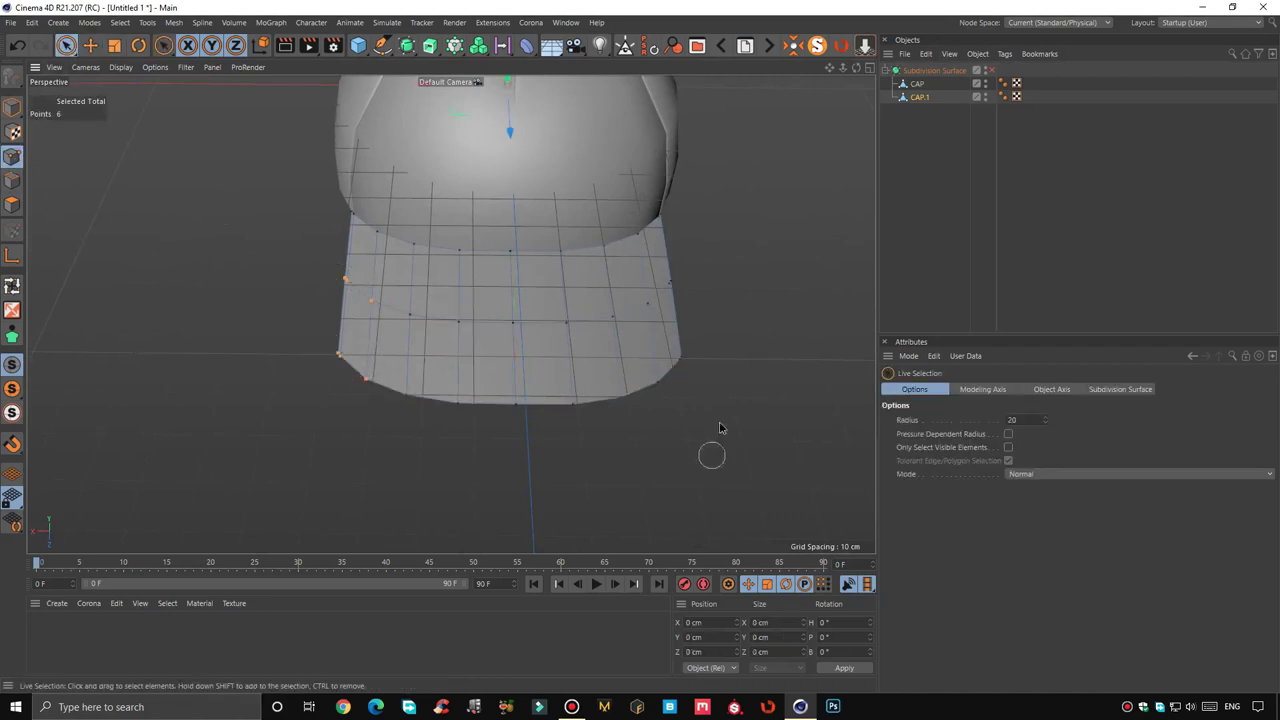
pyautogui.press('t')
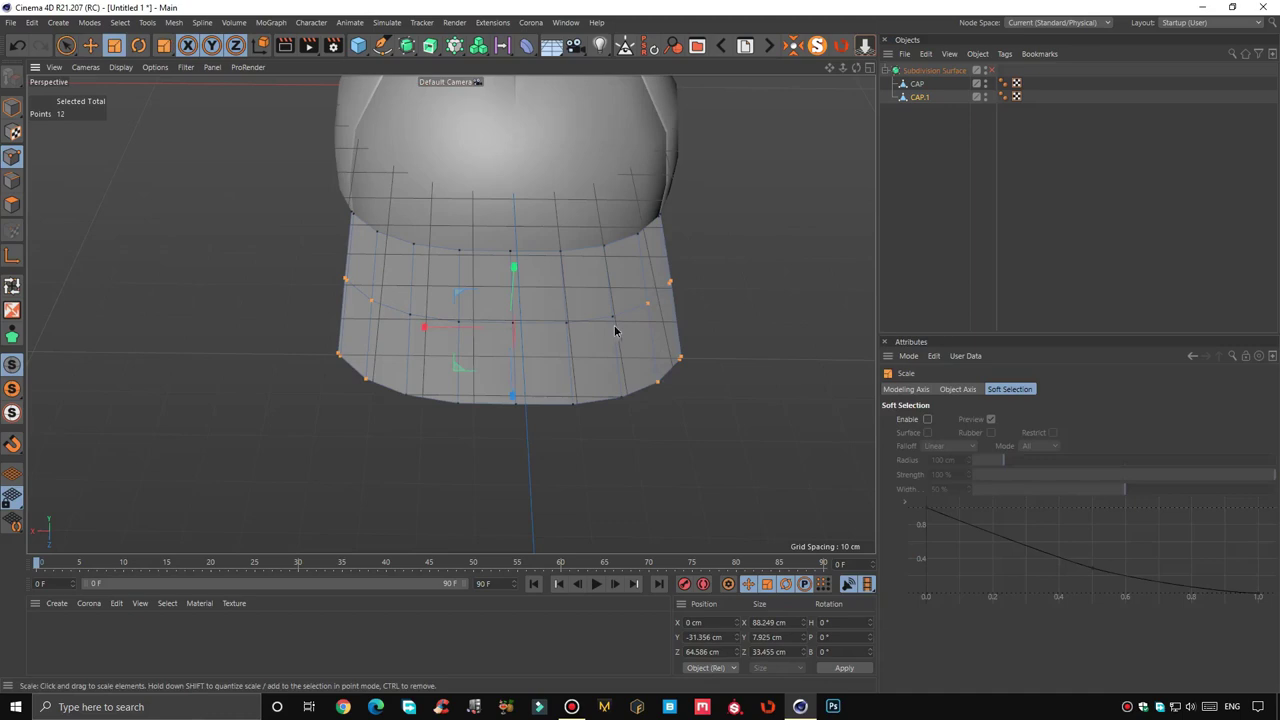
pyautogui.moveTo(449, 329); pyautogui.dragTo(450, 323)
pyautogui.press('9')
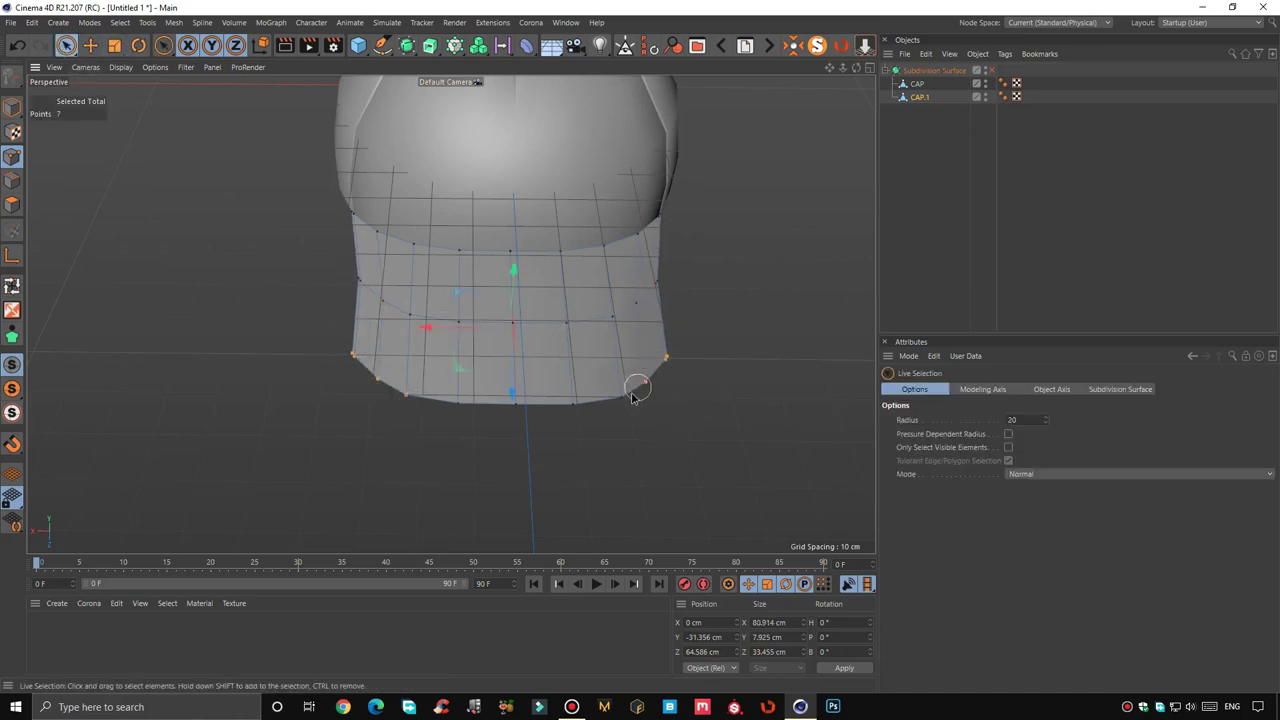
pyautogui.press('t')
pyautogui.moveTo(449, 374)
pyautogui.mouseDown()
pyautogui.moveTo(671, 309)
pyautogui.moveTo(597, 289)
pyautogui.moveTo(606, 400)
pyautogui.moveTo(587, 326)
pyautogui.mouseUp()
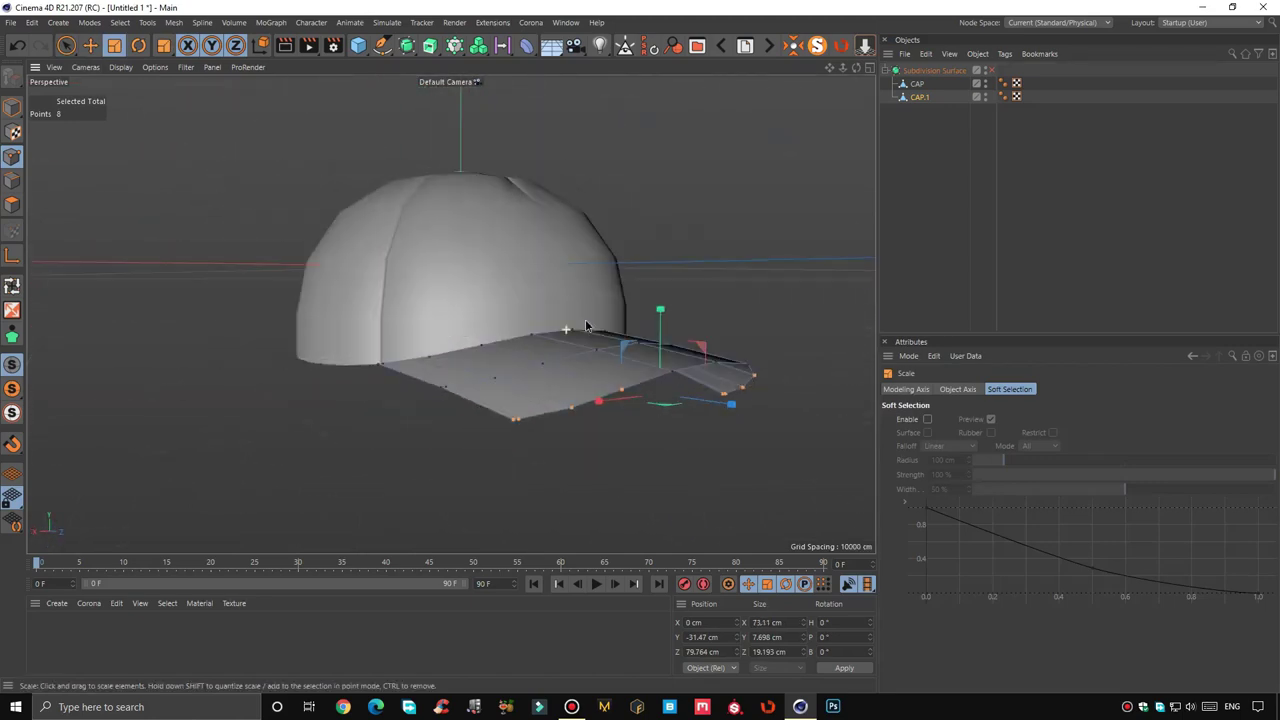
# Move CAP.1 out and wrap it in its own Subdivision Surface
pyautogui.click(67, 46)
pyautogui.keyDown('alt'); pyautogui.moveTo(566, 263); pyautogui.dragTo(620, 232); pyautogui.keyUp('alt')
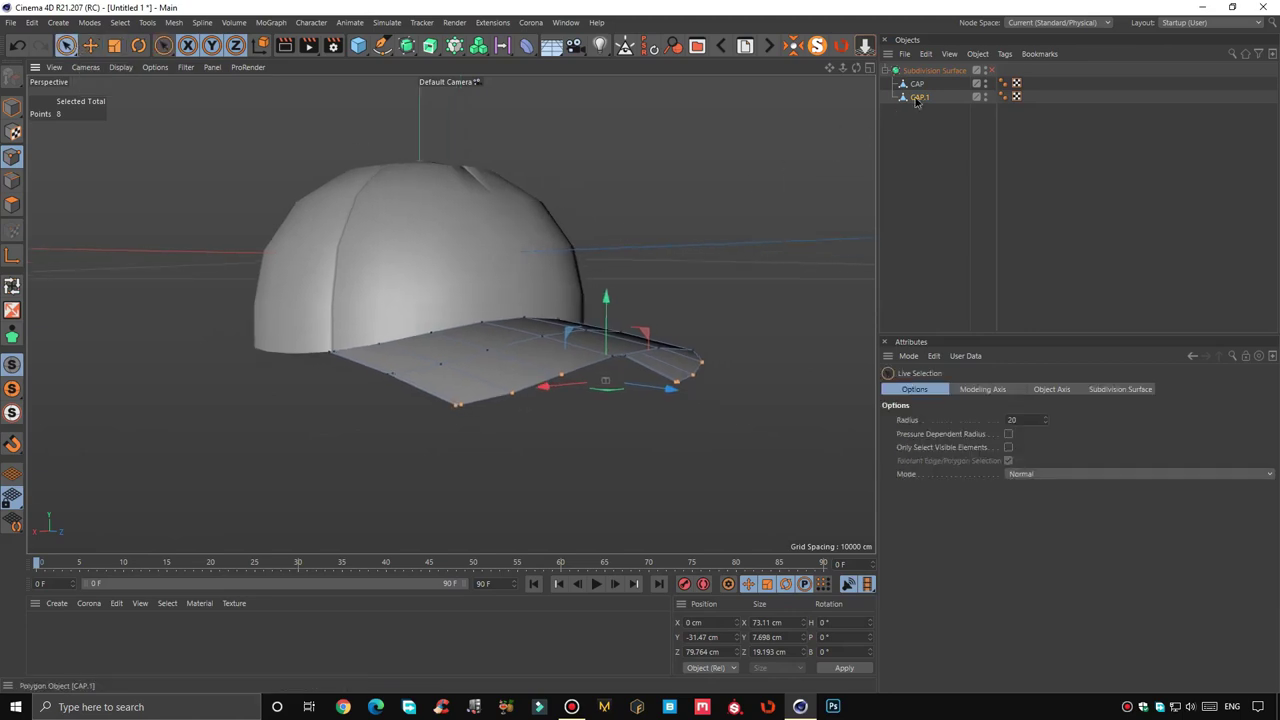
pyautogui.moveTo(917, 133); pyautogui.dragTo(918, 166)
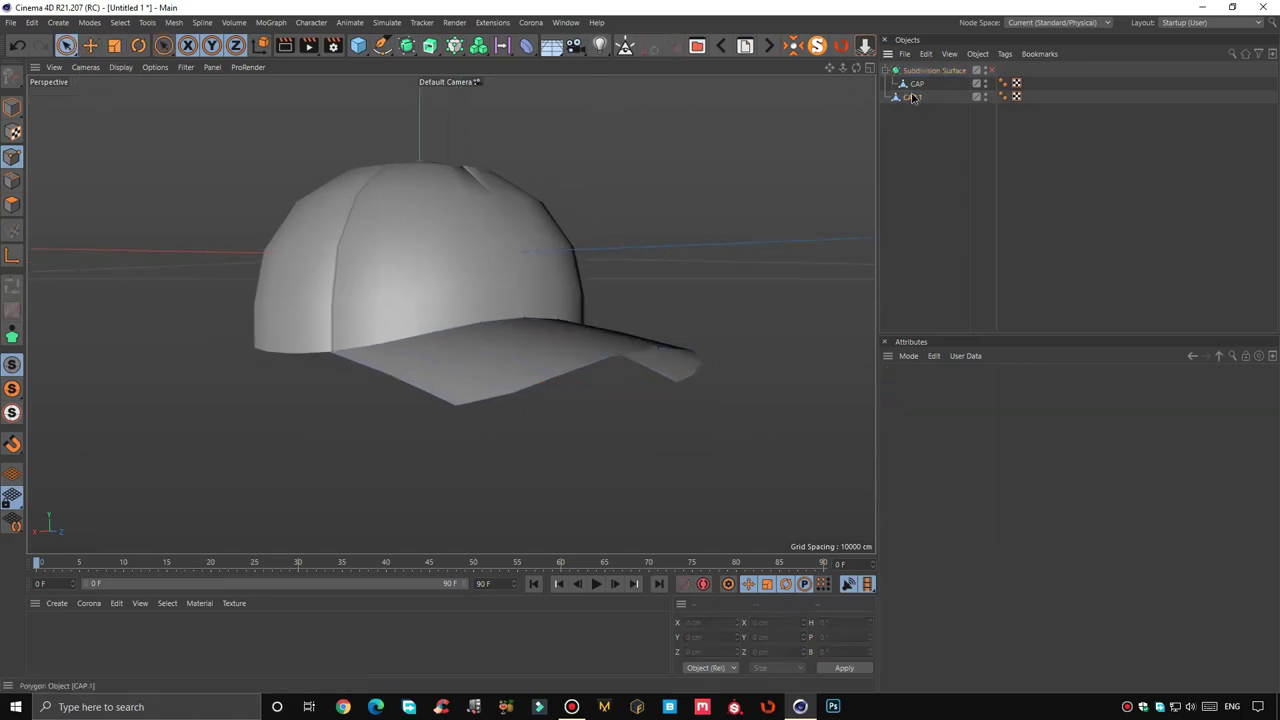
pyautogui.keyDown('alt'); pyautogui.click(428, 48); pyautogui.keyUp('alt')
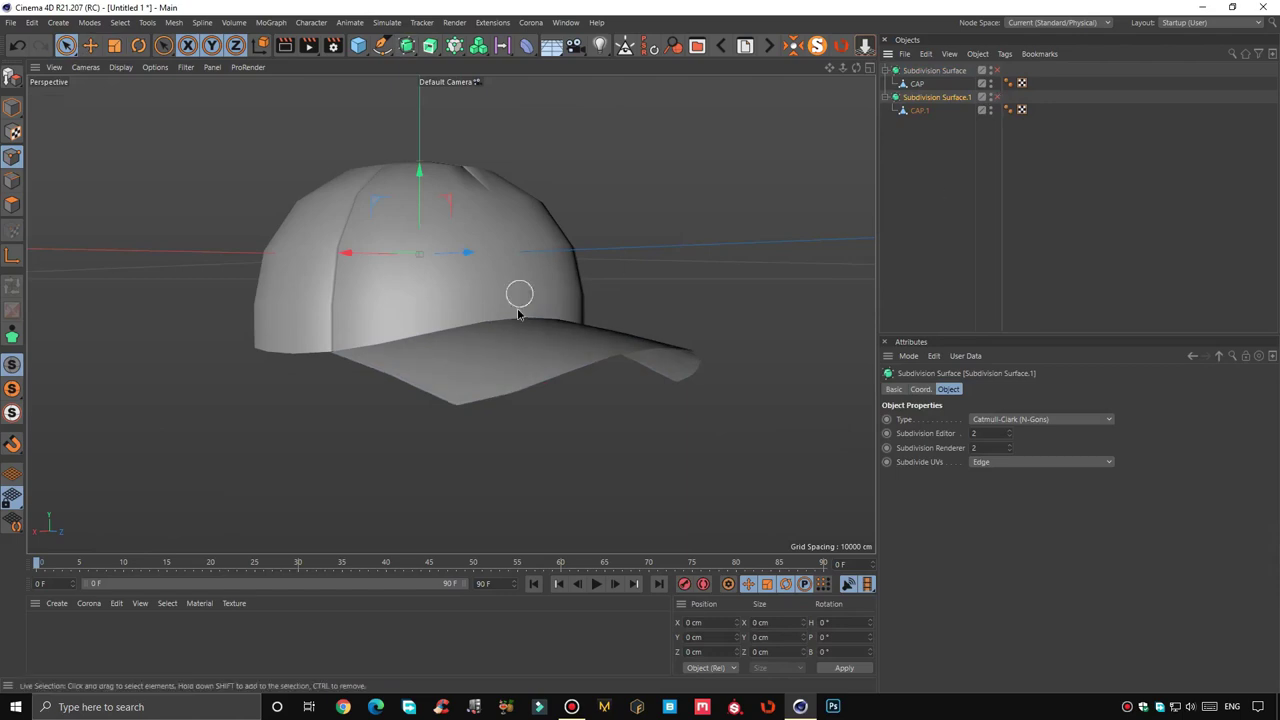
pyautogui.click(919, 110)
pyautogui.moveTo(543, 334)
pyautogui.keyDown('alt'); pyautogui.mouseDown()
pyautogui.moveTo(517, 297)
pyautogui.moveTo(558, 195)
pyautogui.mouseUp(); pyautogui.keyUp('alt')
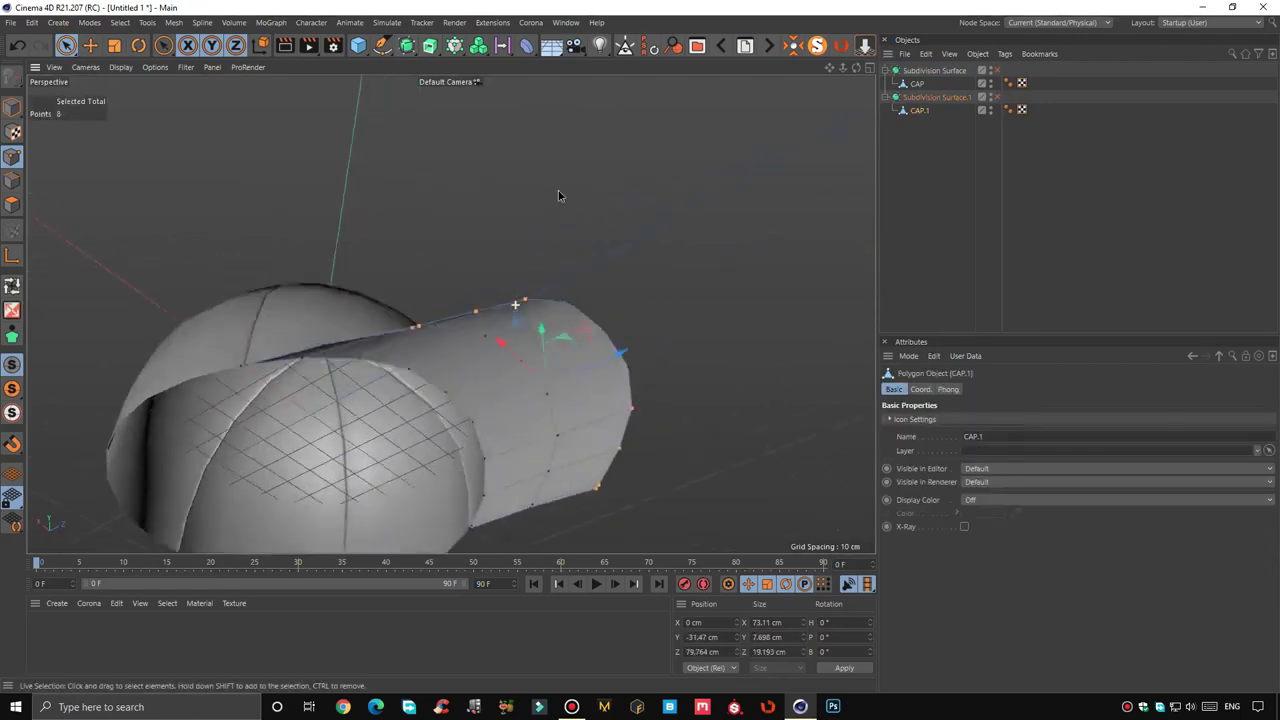
# Select the brim's boundary edge loop with Stop at Boundary Edges turned off
pyautogui.click(12, 180)
pyautogui.keyDown('alt'); pyautogui.moveTo(177, 218); pyautogui.dragTo(509, 274); pyautogui.keyUp('alt')
pyautogui.doubleClick(492, 228)
pyautogui.press('u')
pyautogui.press('l')
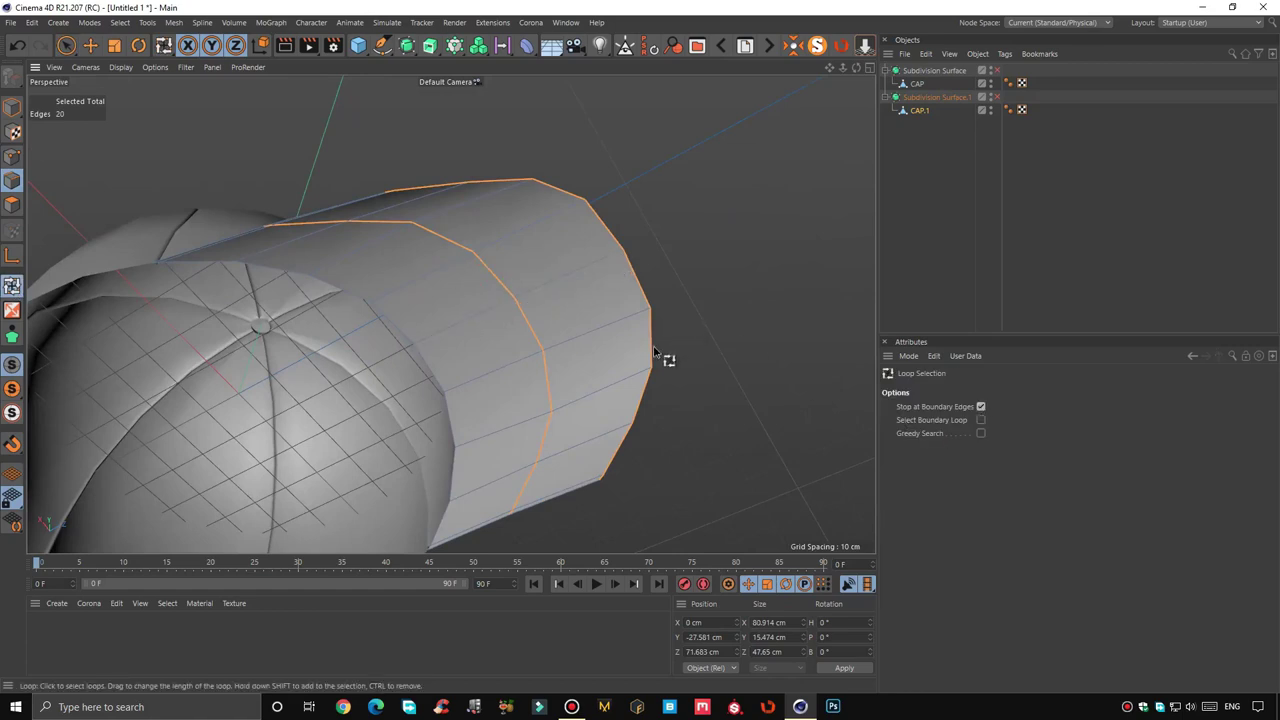
pyautogui.click(703, 341)
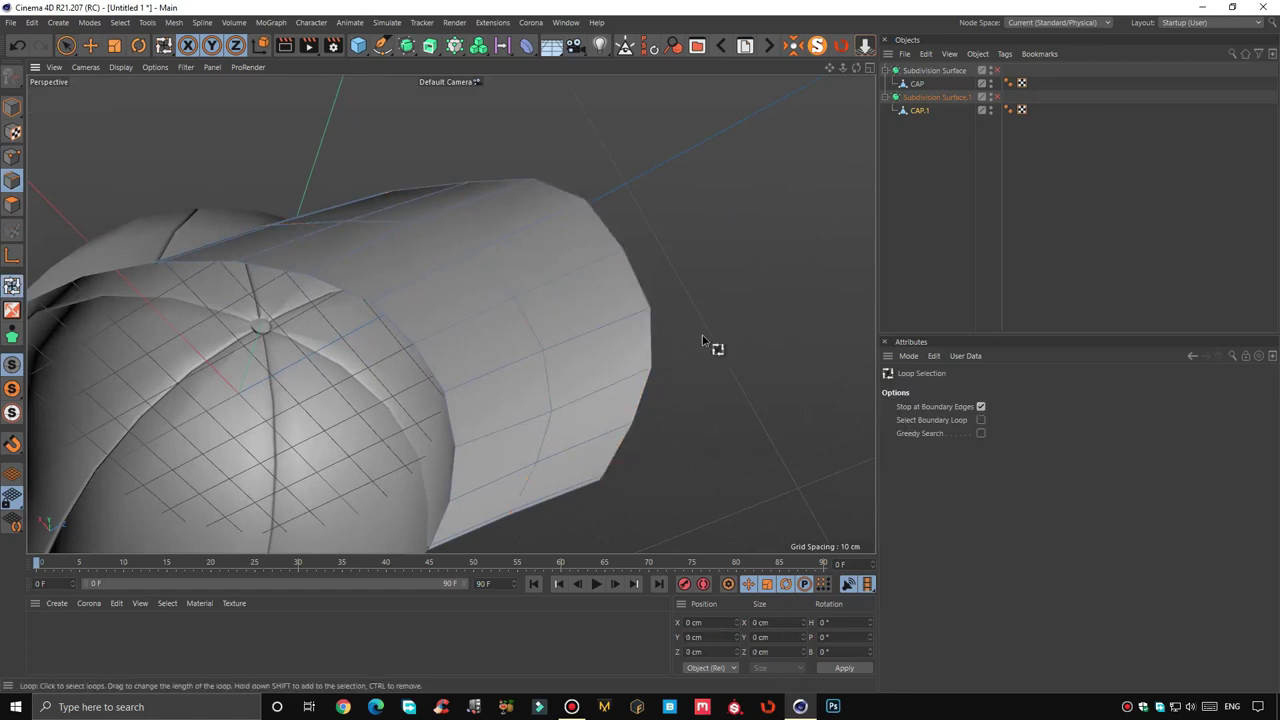
pyautogui.click(981, 407)
pyautogui.click(646, 344)
pyautogui.moveTo(714, 389)
pyautogui.keyDown('alt'); pyautogui.mouseDown()
pyautogui.moveTo(627, 434)
pyautogui.moveTo(643, 434)
pyautogui.mouseUp(); pyautogui.keyUp('alt')
# Raise the boundary loop about 1.8 cm and scale it to 74.03 cm wide
pyautogui.press('e')
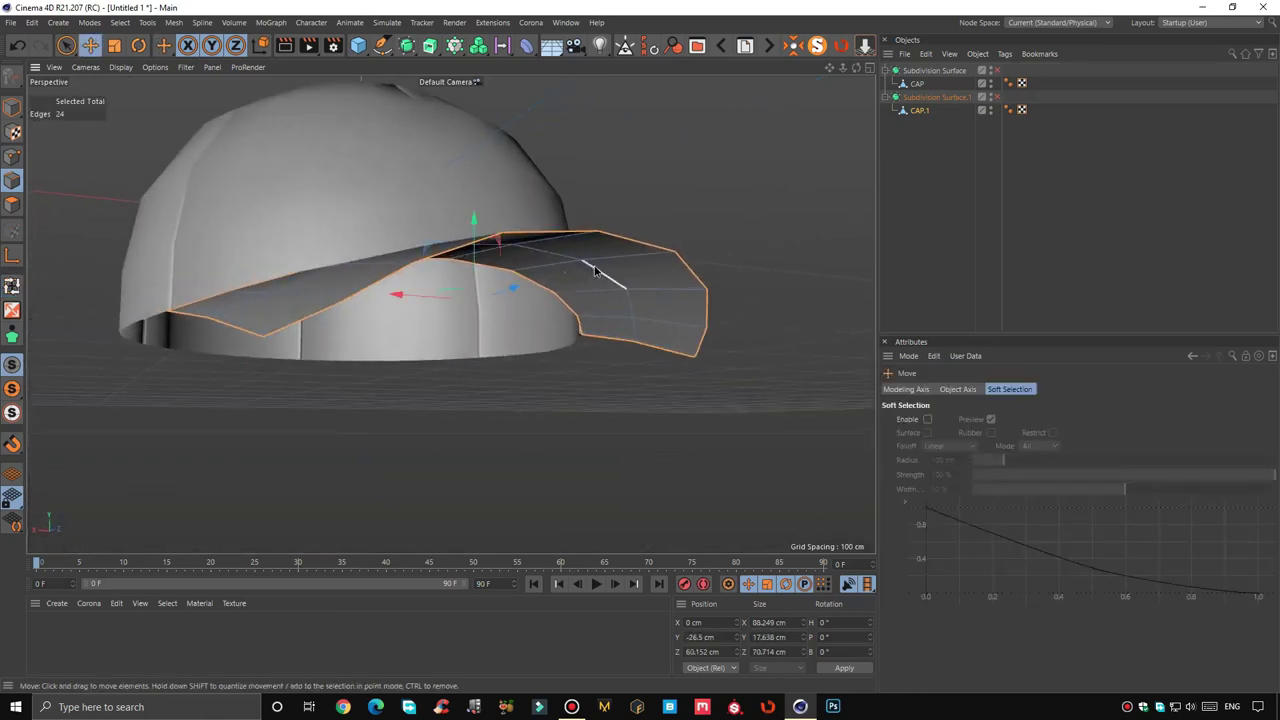
pyautogui.moveTo(478, 240); pyautogui.dragTo(480, 244)
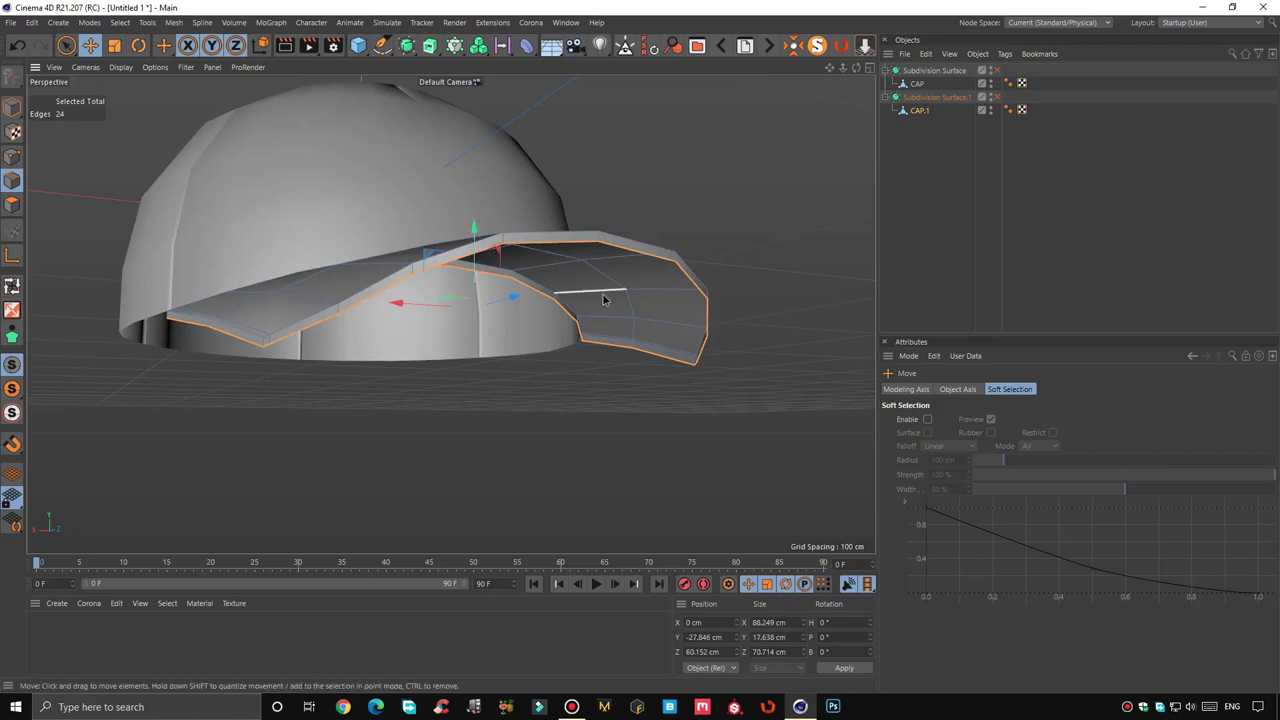
pyautogui.press('t')
pyautogui.moveTo(740, 236)
pyautogui.mouseDown()
pyautogui.moveTo(567, 320)
pyautogui.moveTo(659, 317)
pyautogui.mouseUp()
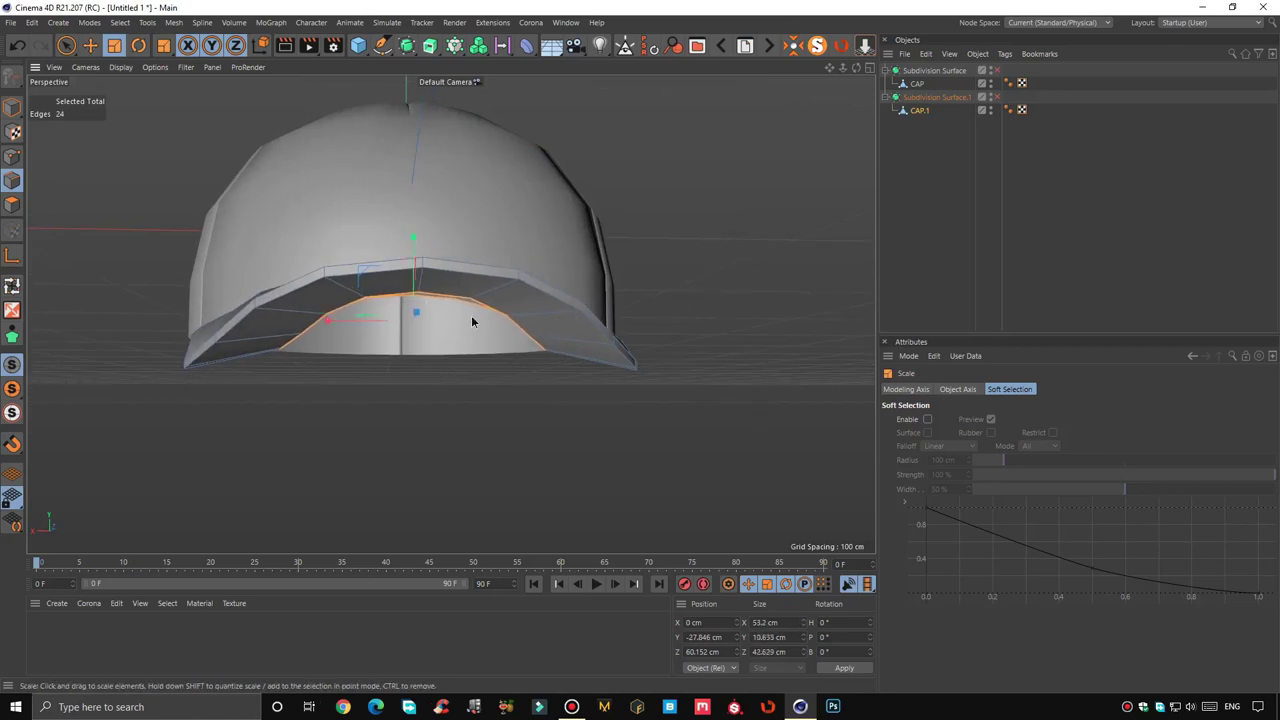
pyautogui.moveTo(416, 407)
pyautogui.mouseDown()
pyautogui.moveTo(277, 389)
pyautogui.moveTo(521, 382)
pyautogui.mouseUp()
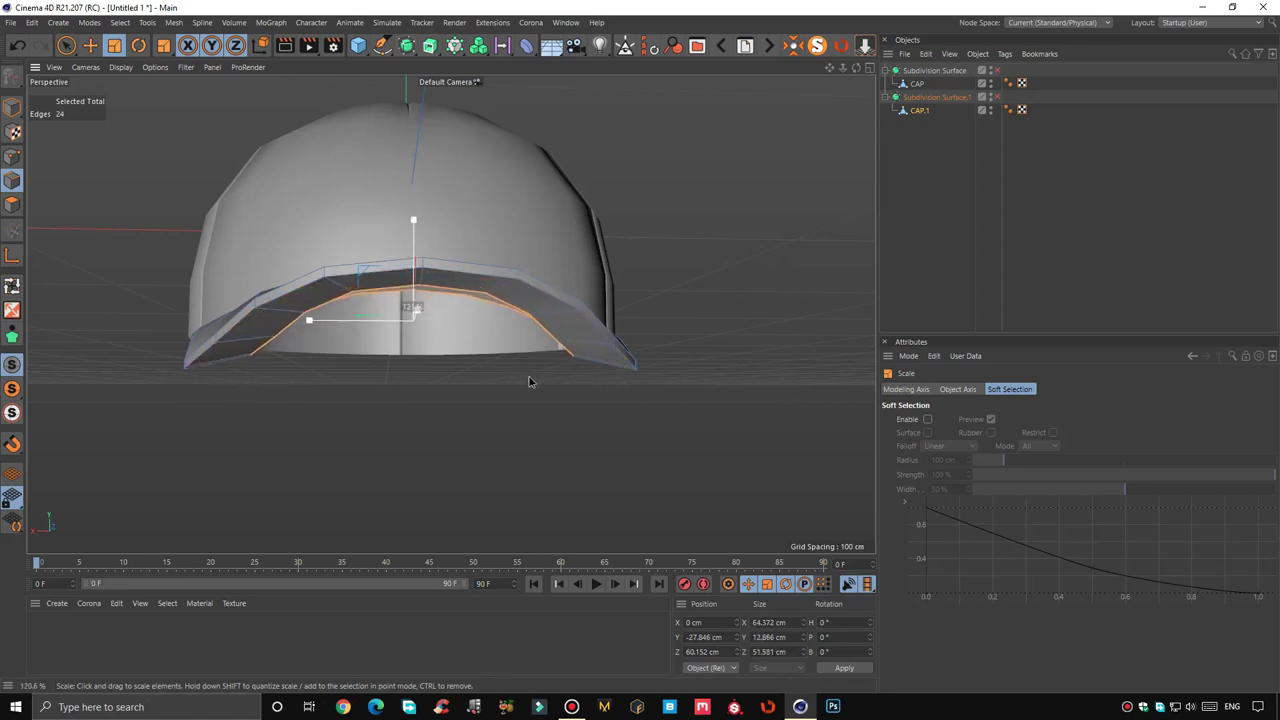
pyautogui.press('e')
pyautogui.moveTo(414, 290)
pyautogui.mouseDown()
pyautogui.moveTo(415, 257)
pyautogui.moveTo(417, 271)
pyautogui.mouseUp()
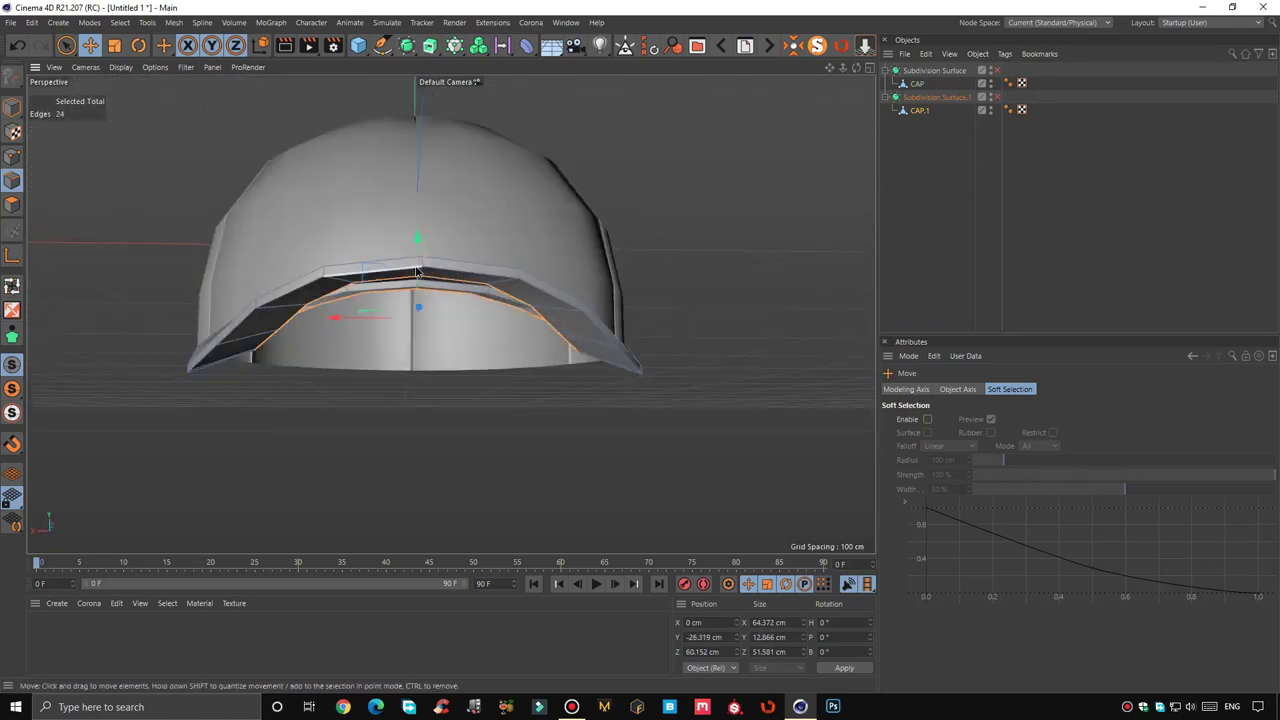
pyautogui.press('t')
pyautogui.moveTo(550, 320)
pyautogui.mouseDown()
pyautogui.moveTo(811, 315)
pyautogui.moveTo(535, 253)
pyautogui.moveTo(494, 326)
pyautogui.moveTo(460, 244)
pyautogui.moveTo(420, 320)
pyautogui.moveTo(443, 286)
pyautogui.mouseUp()
# Select the CAP dome's rim edge loop, shrink it slightly and move it vertically
pyautogui.click(443, 286)
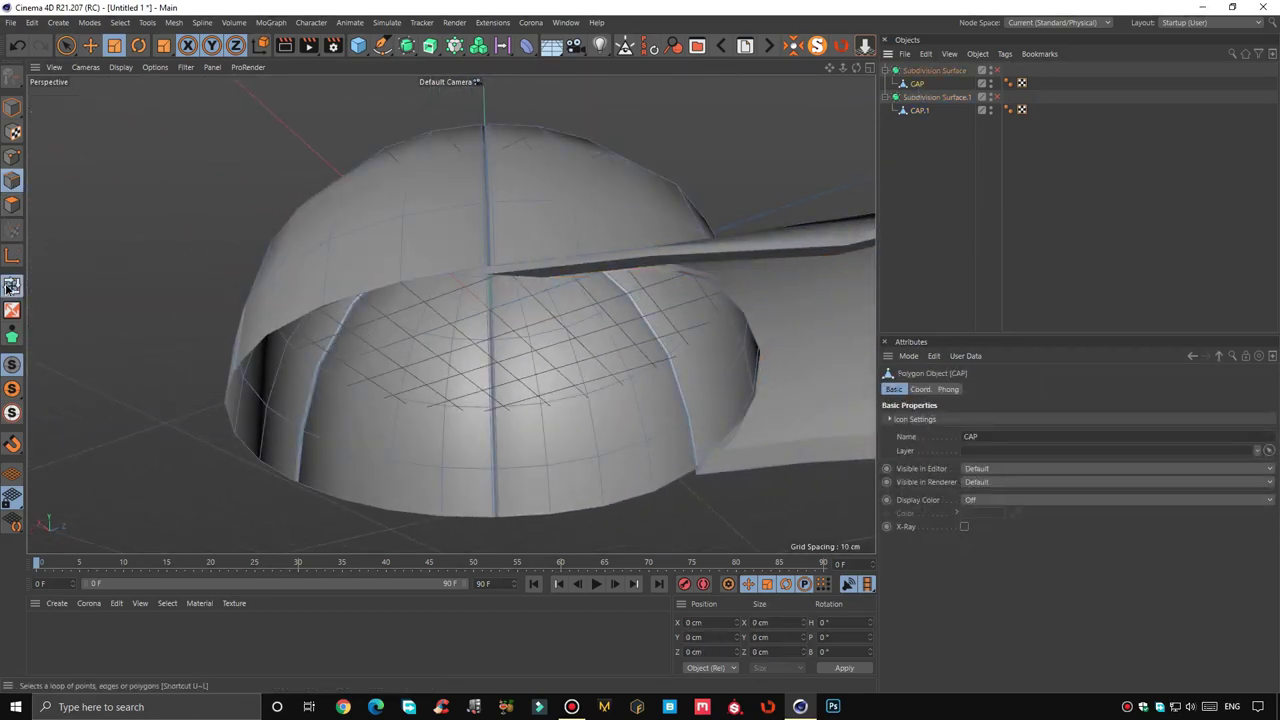
pyautogui.press('u')
pyautogui.press('l')
pyautogui.click(388, 287)
pyautogui.press('t')
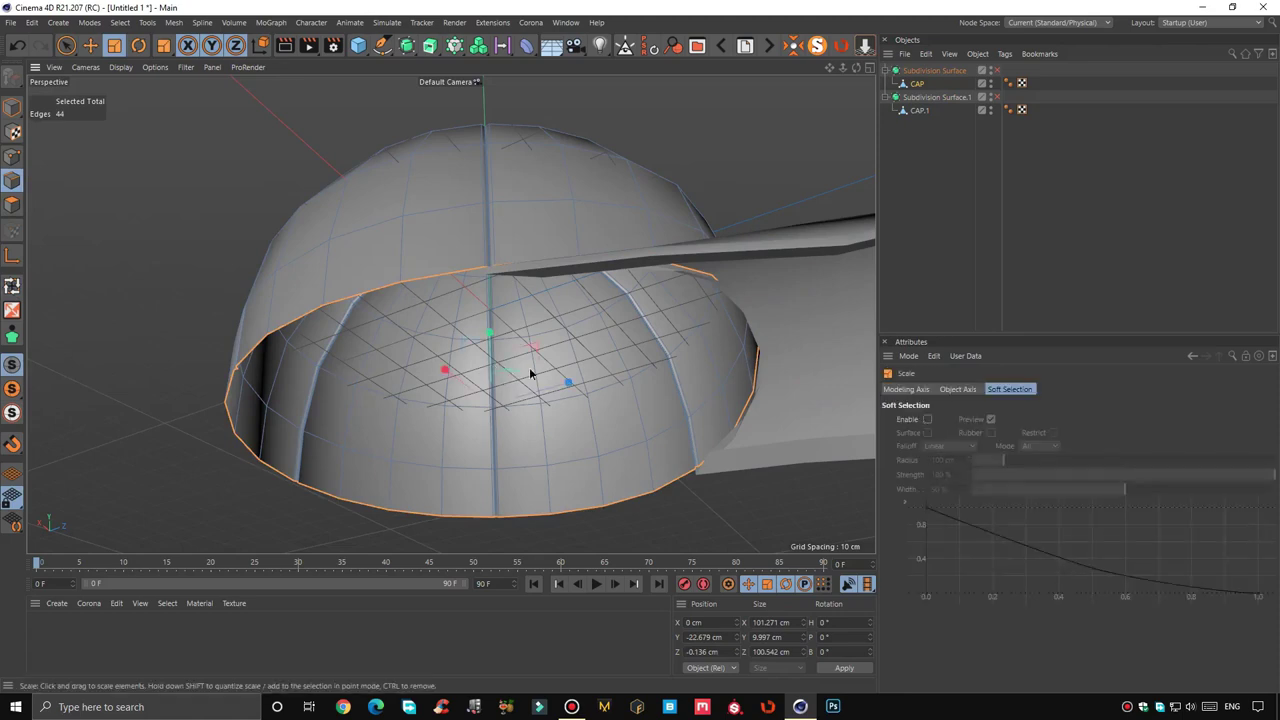
pyautogui.moveTo(643, 353); pyautogui.dragTo(613, 350)
pyautogui.press('e')
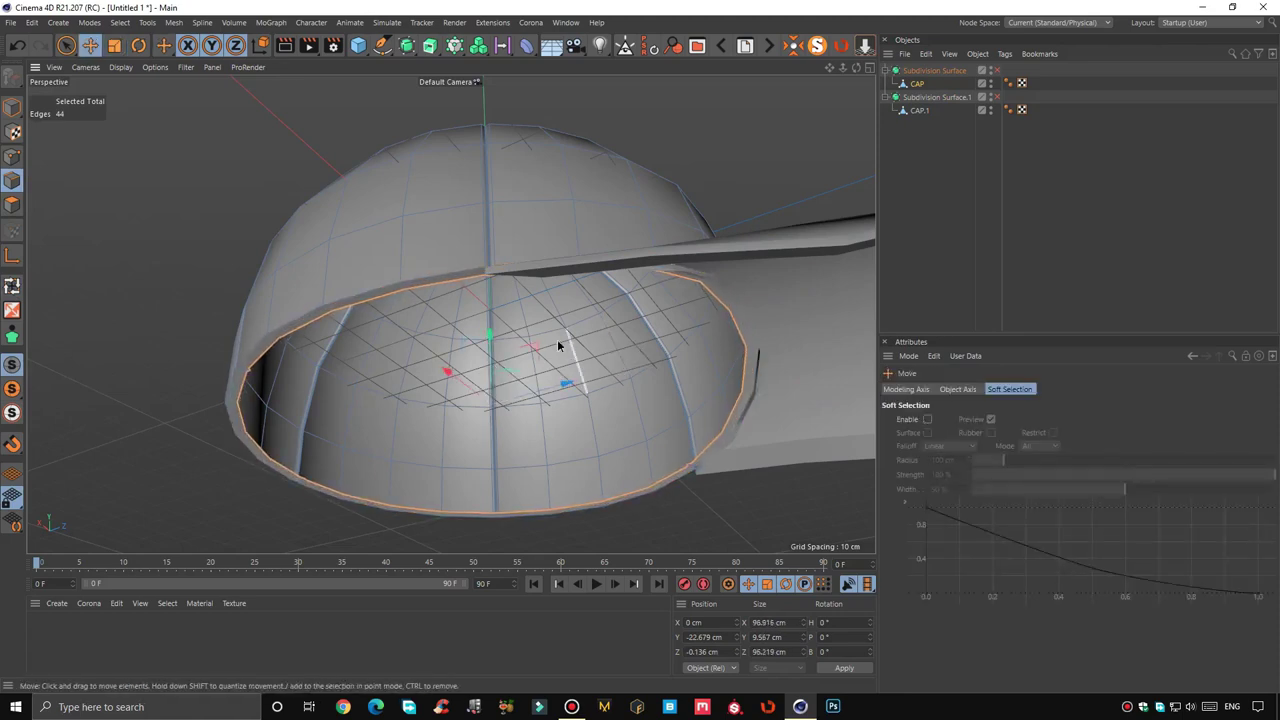
pyautogui.moveTo(491, 340)
pyautogui.mouseDown()
pyautogui.moveTo(514, 296)
pyautogui.moveTo(566, 342)
pyautogui.moveTo(456, 277)
pyautogui.moveTo(428, 297)
pyautogui.moveTo(748, 205)
pyautogui.mouseUp()
# In the enlarged Right view, flatten and lower the dome's edge loop
pyautogui.middleClick(393, 328)
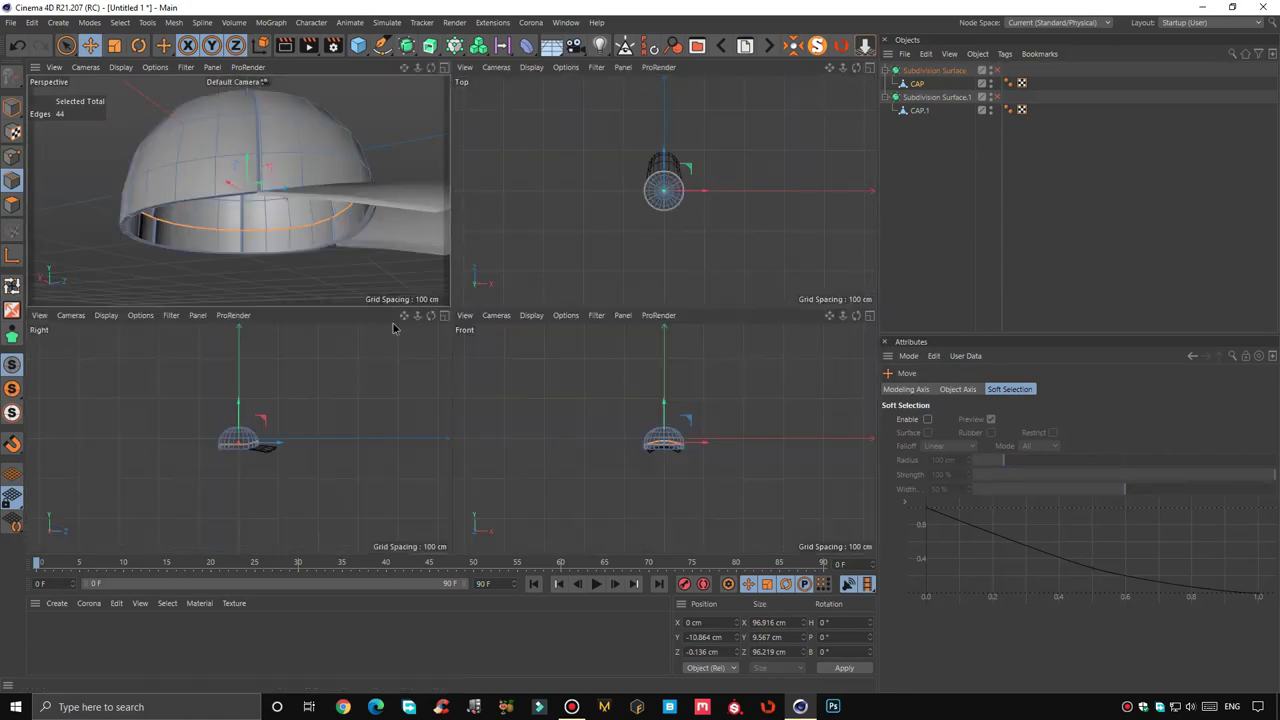
pyautogui.click(443, 316)
pyautogui.scroll(8, 470, 322)
pyautogui.scroll(1, 532, 326)
pyautogui.press('t')
pyautogui.moveTo(347, 212); pyautogui.dragTo(347, 260)
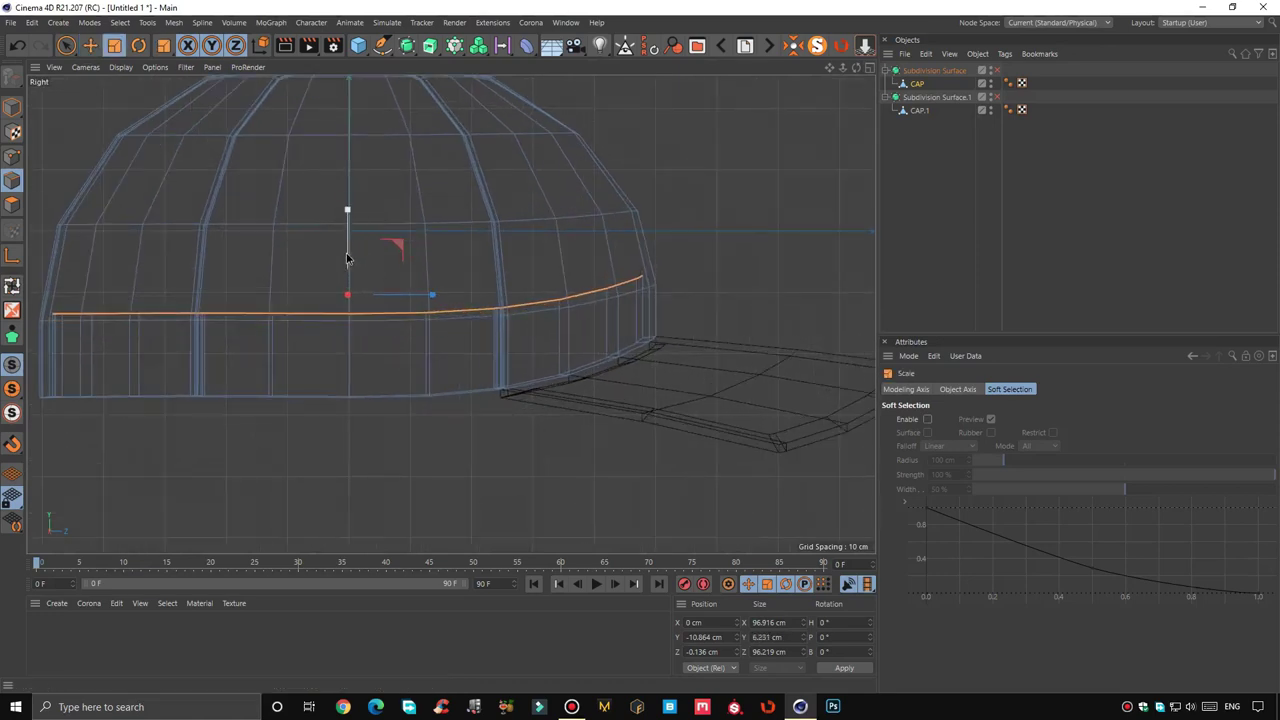
pyautogui.moveTo(347, 258); pyautogui.dragTo(351, 239)
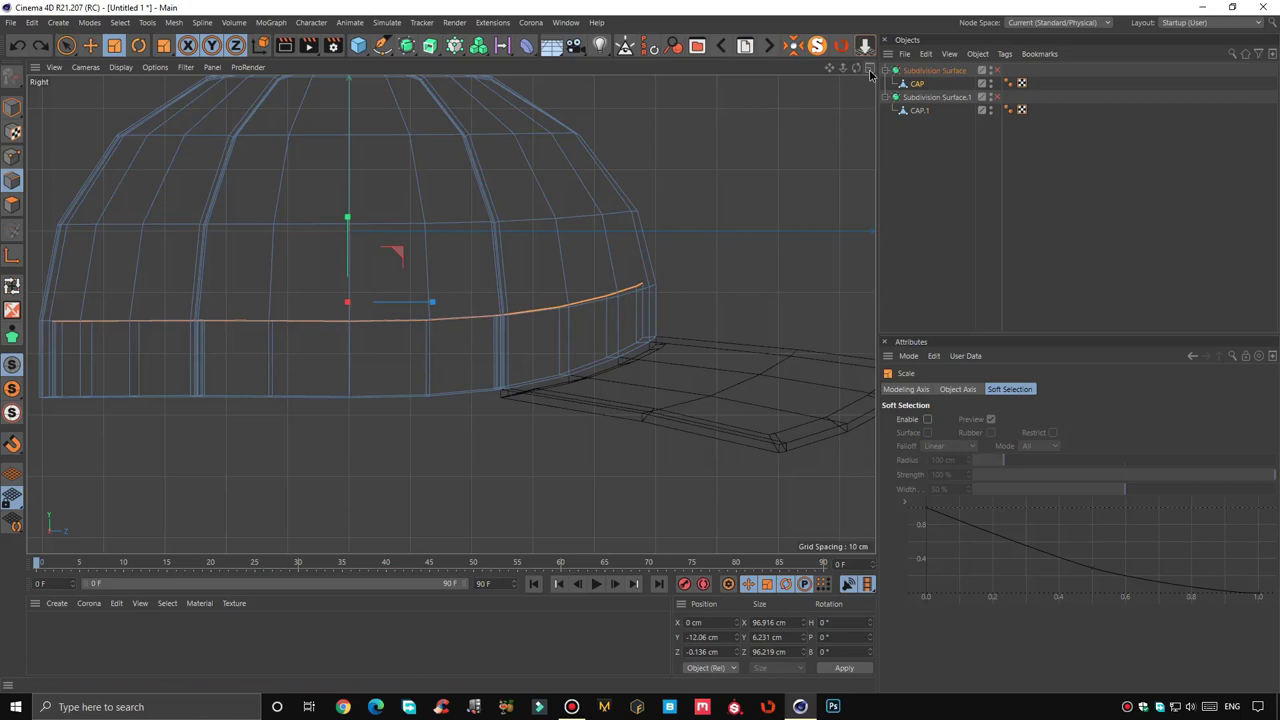
# Back in the perspective view, widen the dome's edge loop to about 104%
pyautogui.middleClick(834, 155)
pyautogui.middleClick(400, 280)
pyautogui.scroll(5, 462, 385)
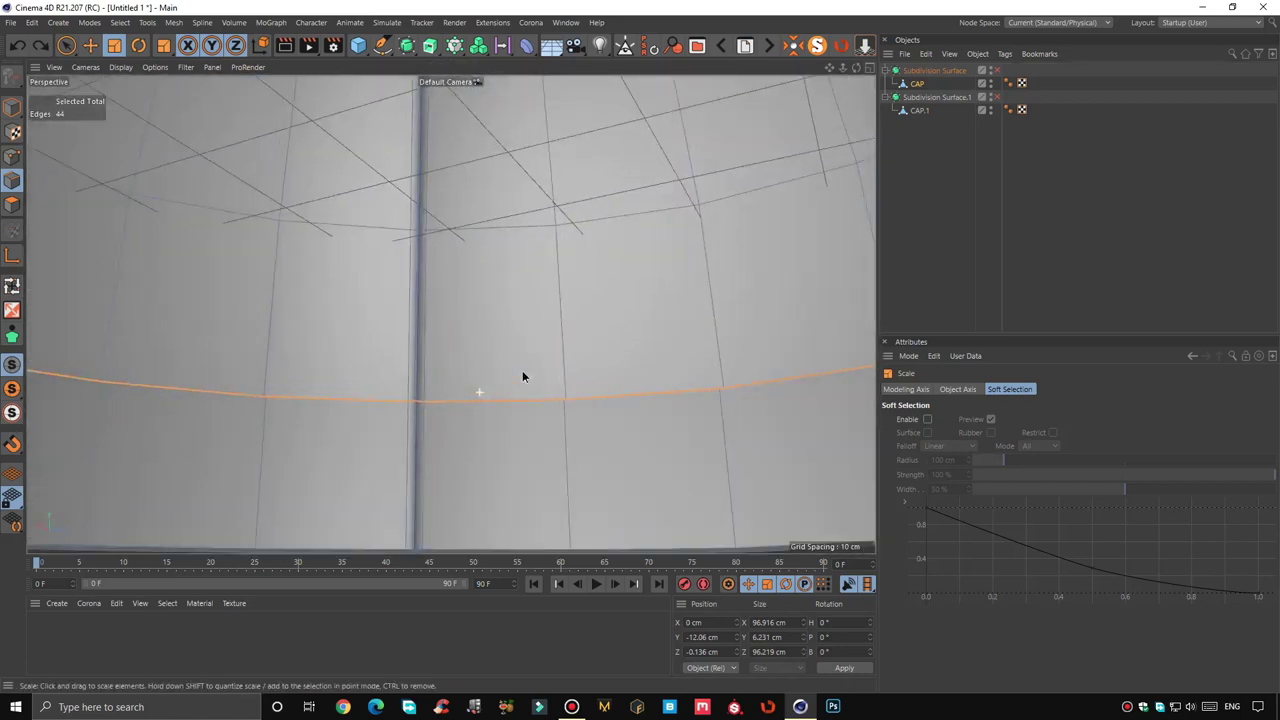
pyautogui.scroll(3, 391, 446)
pyautogui.scroll(-3, 397, 446)
pyautogui.scroll(2, 466, 410)
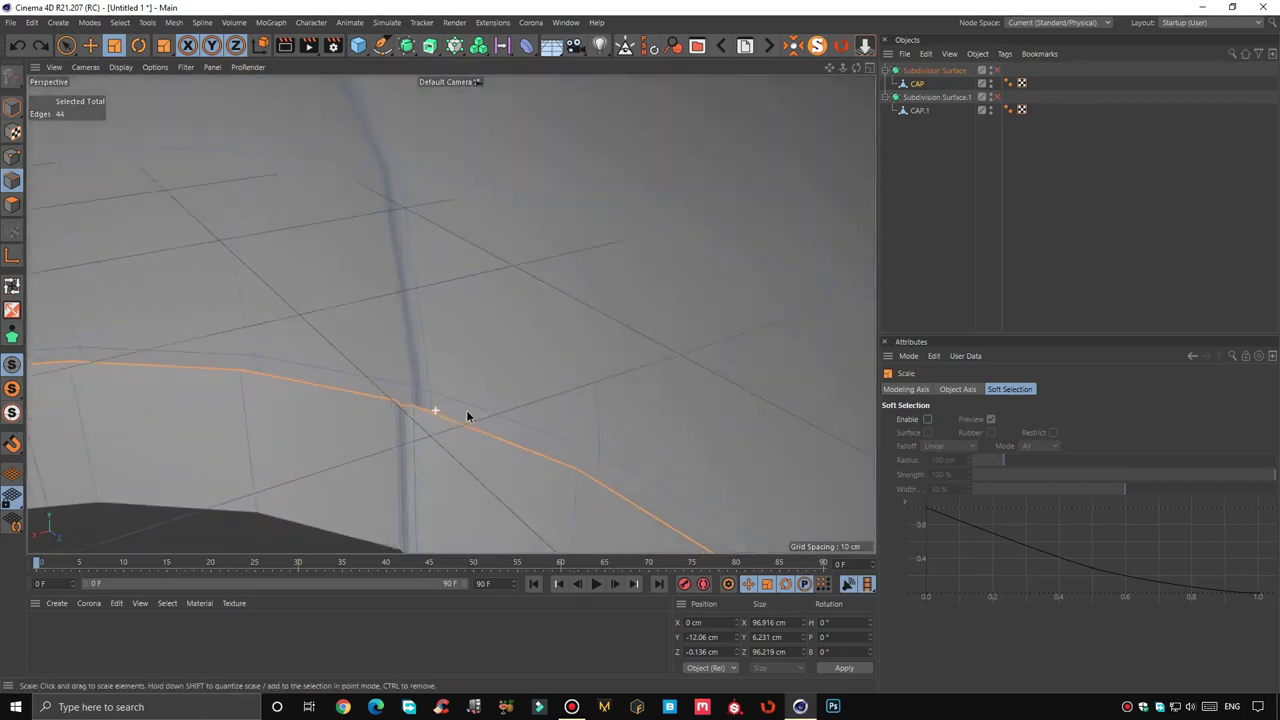
pyautogui.scroll(2, 457, 386)
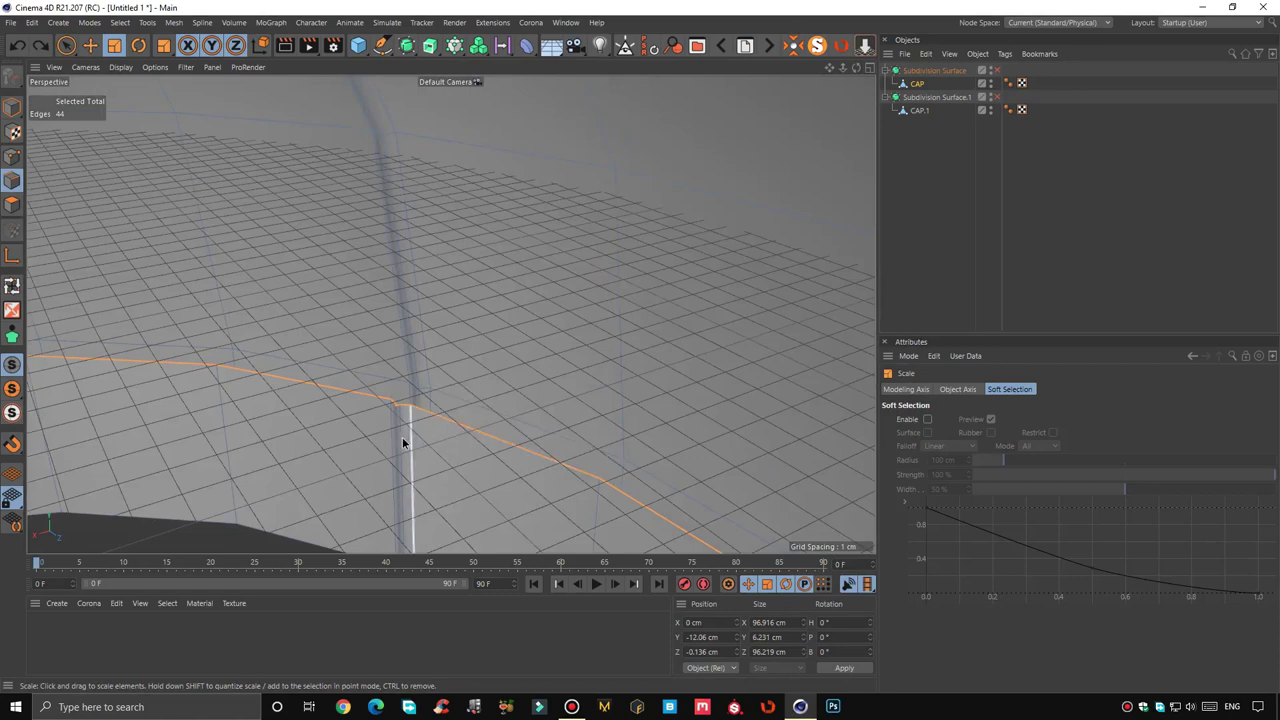
pyautogui.moveTo(358, 455); pyautogui.dragTo(378, 454)
pyautogui.scroll(-5, 456, 433)
# Turn smoothing on for the dome and brim and return to object mode
pyautogui.moveTo(456, 433)
pyautogui.keyDown('alt'); pyautogui.mouseDown()
pyautogui.moveTo(543, 237)
pyautogui.moveTo(491, 354)
pyautogui.moveTo(499, 253)
pyautogui.moveTo(560, 240)
pyautogui.mouseUp(); pyautogui.keyUp('alt')
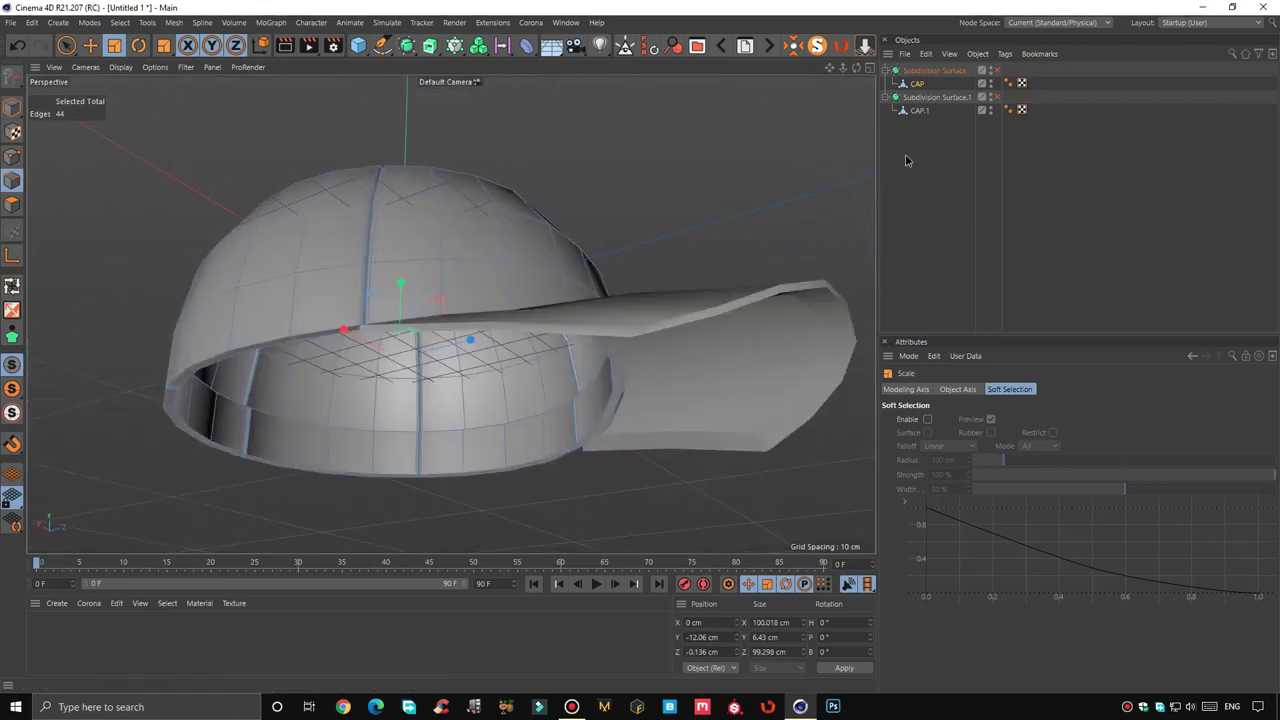
pyautogui.click(994, 71)
pyautogui.click(994, 97)
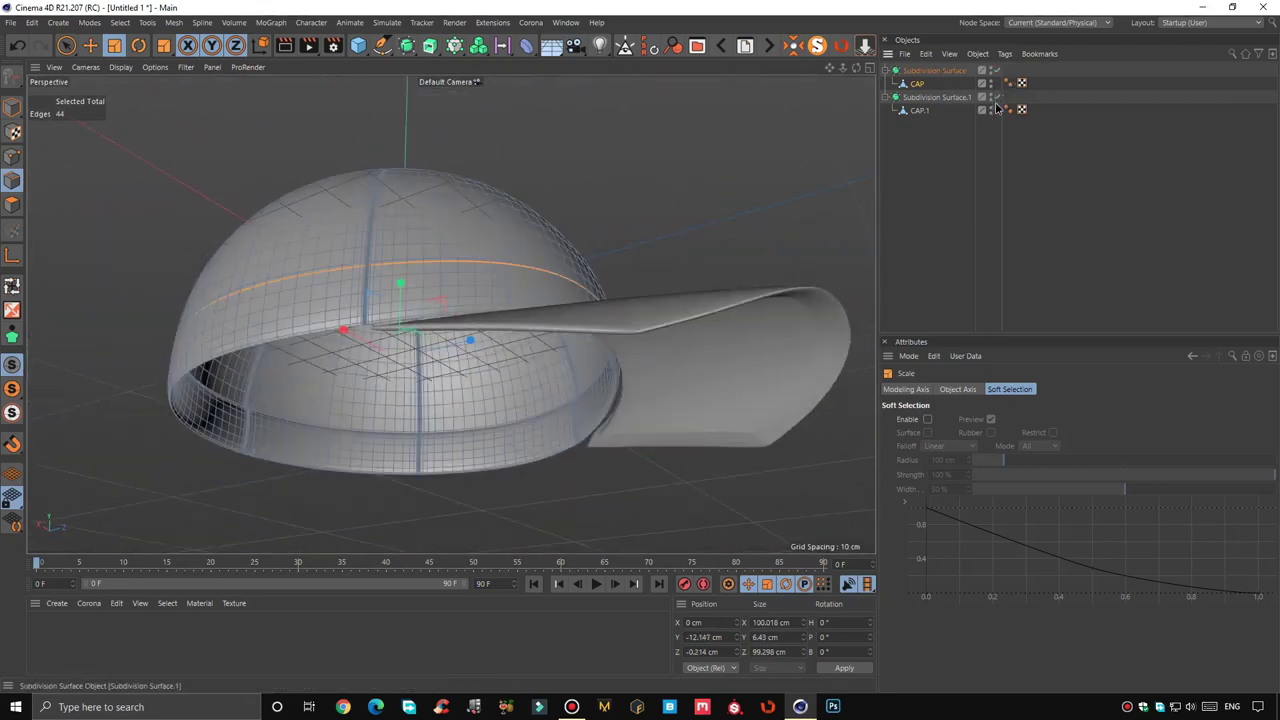
pyautogui.click(66, 45)
# Center the brim's axis and move it against the dome's front, ending at Z 58.507 cm
pyautogui.keyDown('alt'); pyautogui.moveTo(632, 201); pyautogui.dragTo(645, 245); pyautogui.keyUp('alt')
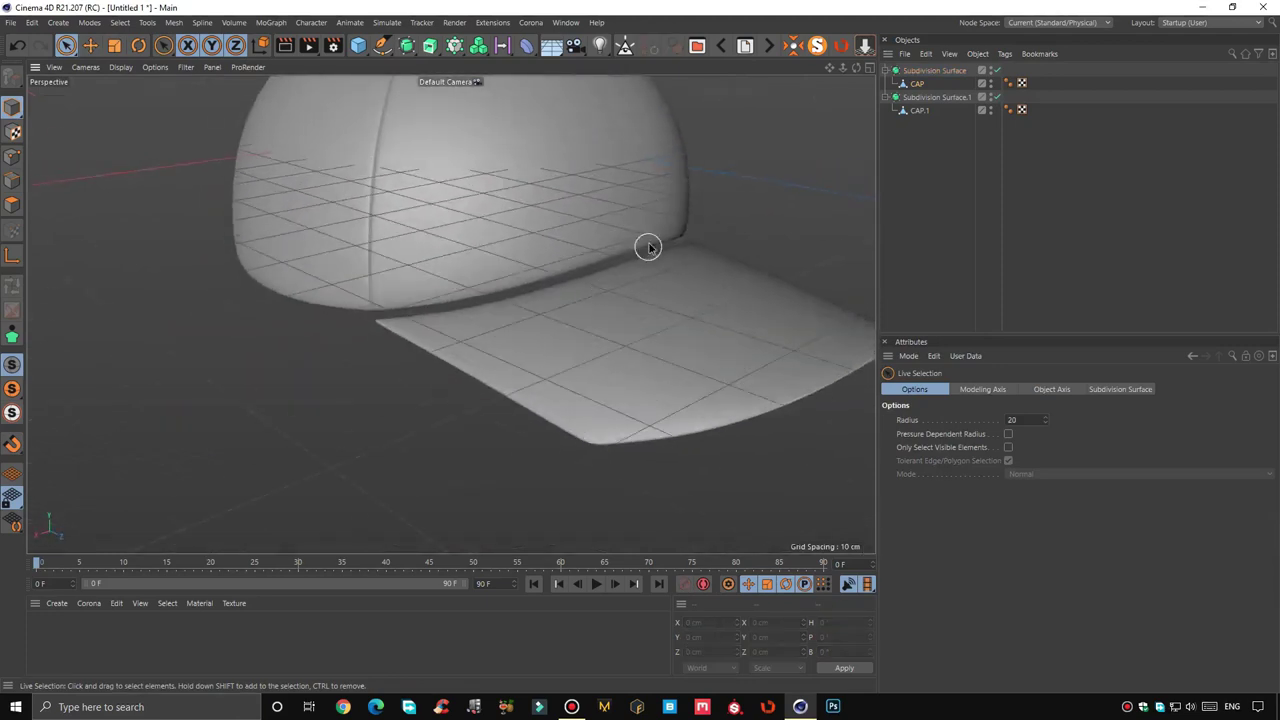
pyautogui.click(632, 254)
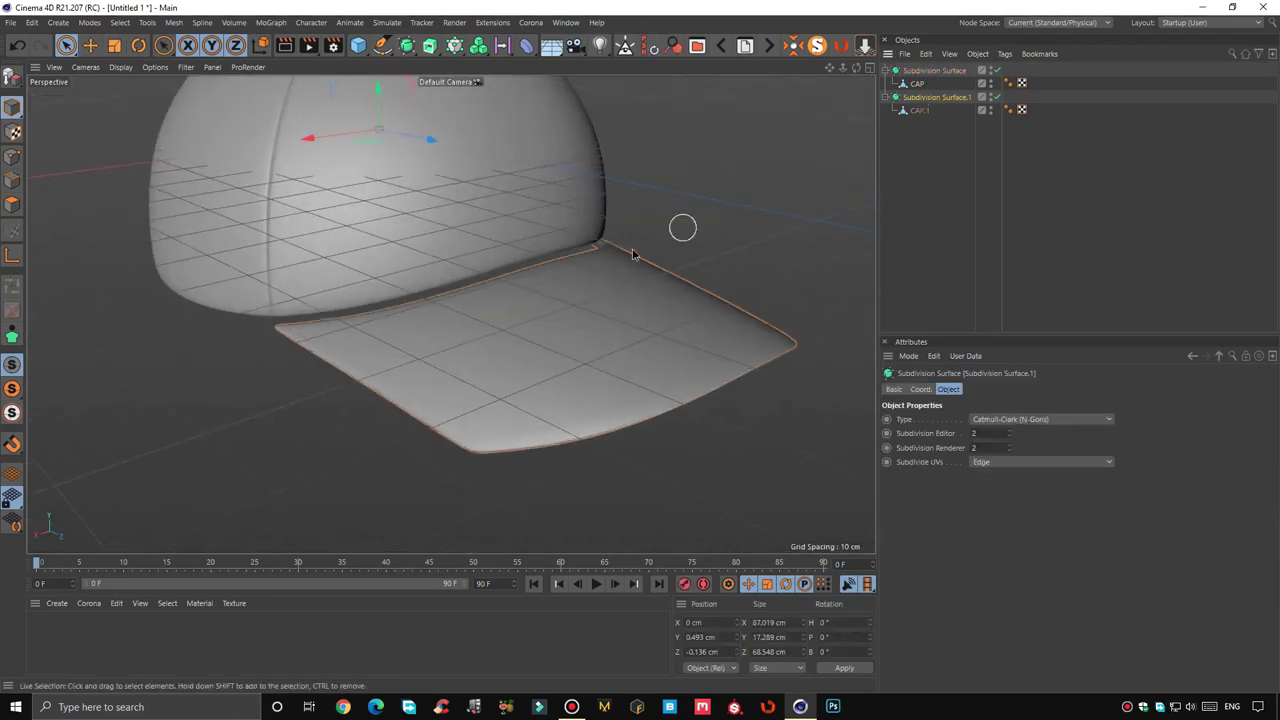
pyautogui.click(793, 53)
pyautogui.moveTo(586, 270); pyautogui.dragTo(597, 262)
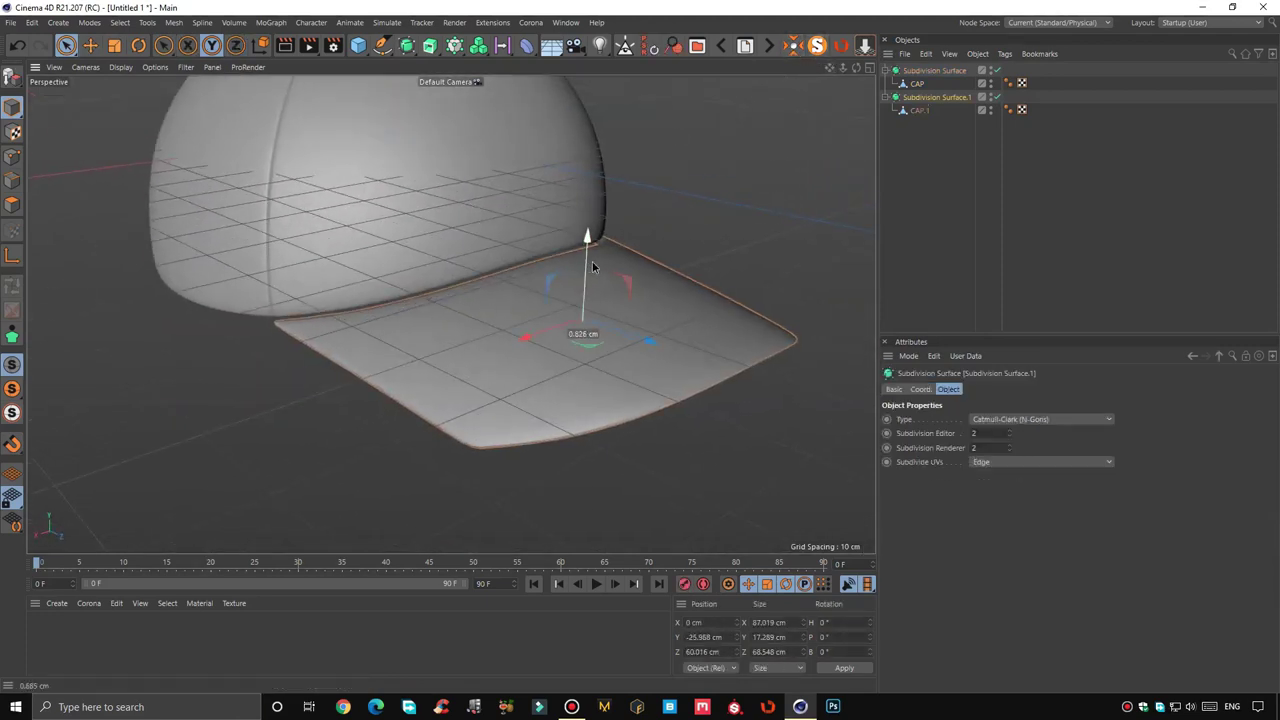
pyautogui.moveTo(640, 334)
pyautogui.mouseDown()
pyautogui.moveTo(628, 337)
pyautogui.moveTo(657, 149)
pyautogui.moveTo(564, 354)
pyautogui.mouseUp()
pyautogui.moveTo(501, 435)
pyautogui.mouseDown()
pyautogui.moveTo(443, 349)
pyautogui.moveTo(449, 314)
pyautogui.moveTo(534, 217)
pyautogui.moveTo(551, 238)
pyautogui.mouseUp()
pyautogui.moveTo(549, 294)
pyautogui.mouseDown()
pyautogui.moveTo(490, 222)
pyautogui.moveTo(412, 183)
pyautogui.moveTo(488, 222)
pyautogui.moveTo(467, 208)
pyautogui.moveTo(471, 218)
pyautogui.moveTo(606, 186)
pyautogui.moveTo(429, 289)
pyautogui.moveTo(835, 131)
pyautogui.mouseUp()
# Select CAP and turn off smoothing on both the dome and brim
pyautogui.click(963, 83)
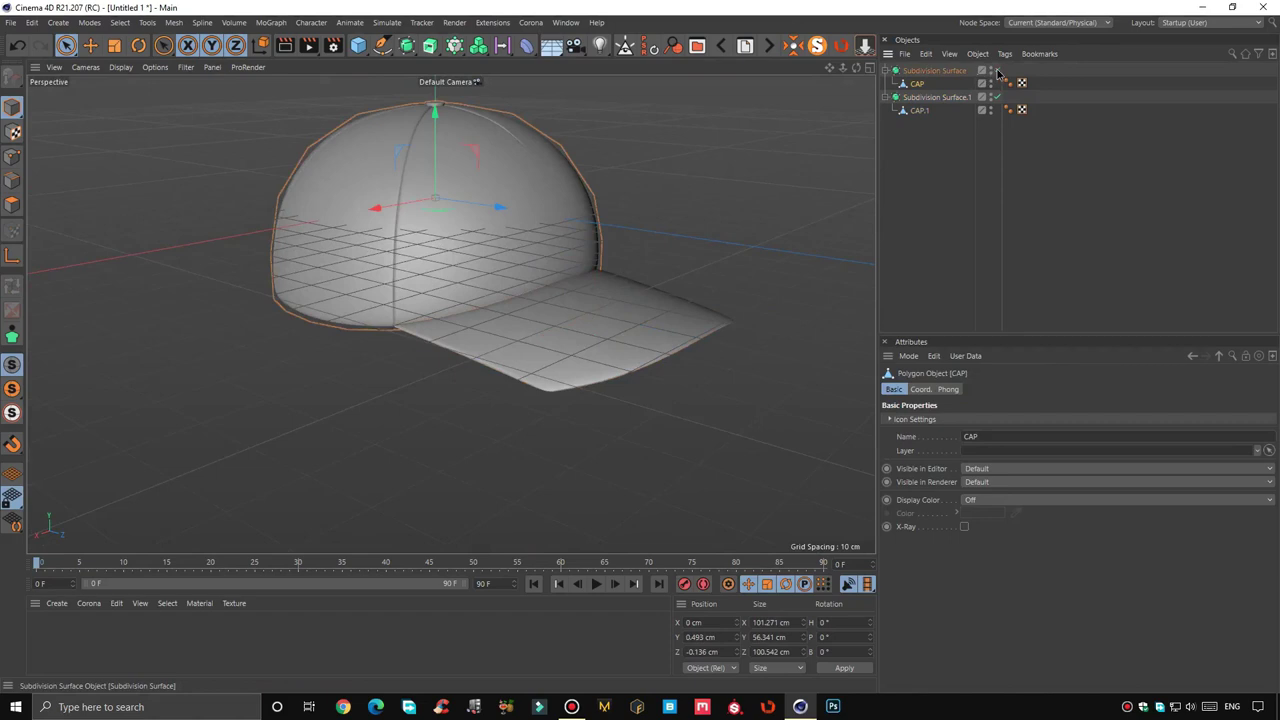
pyautogui.click(997, 70)
pyautogui.click(997, 97)
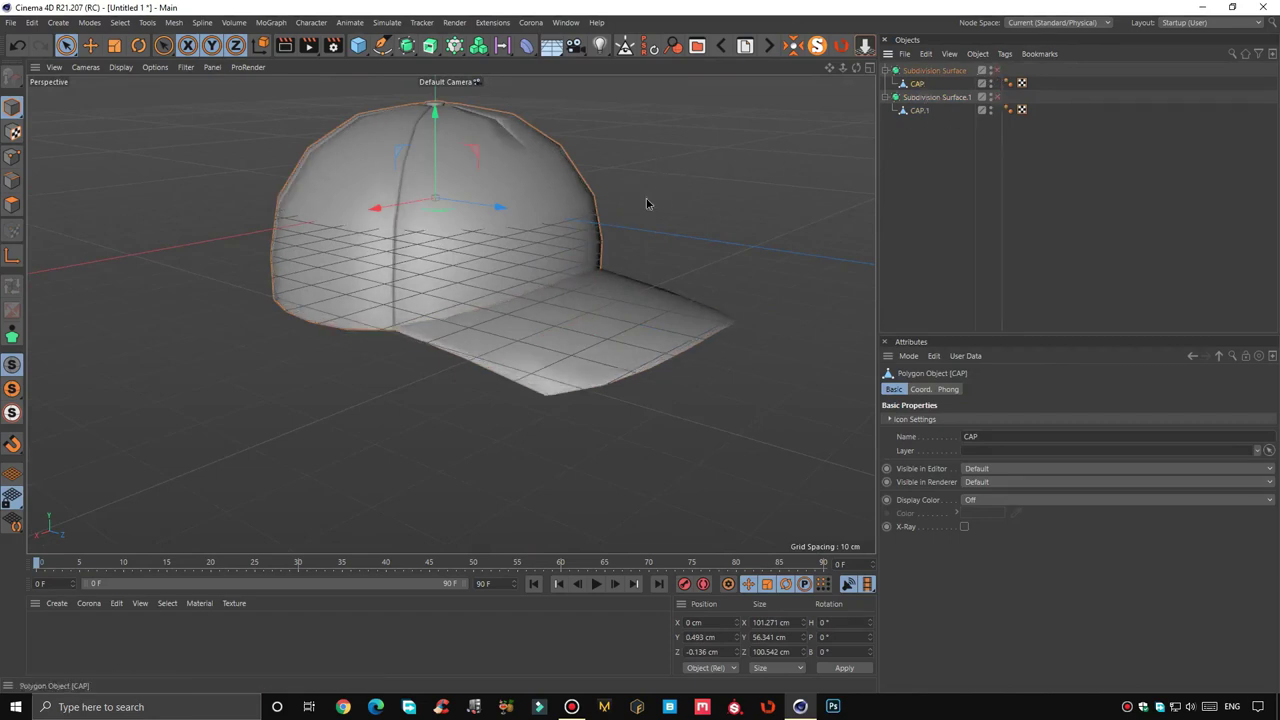
pyautogui.scroll(5, 600, 240)
pyautogui.scroll(3, 511, 270)
# In Polygon mode, loop-cut a new edge loop near the dome's bottom rim
pyautogui.click(12, 204)
pyautogui.click(480, 192)
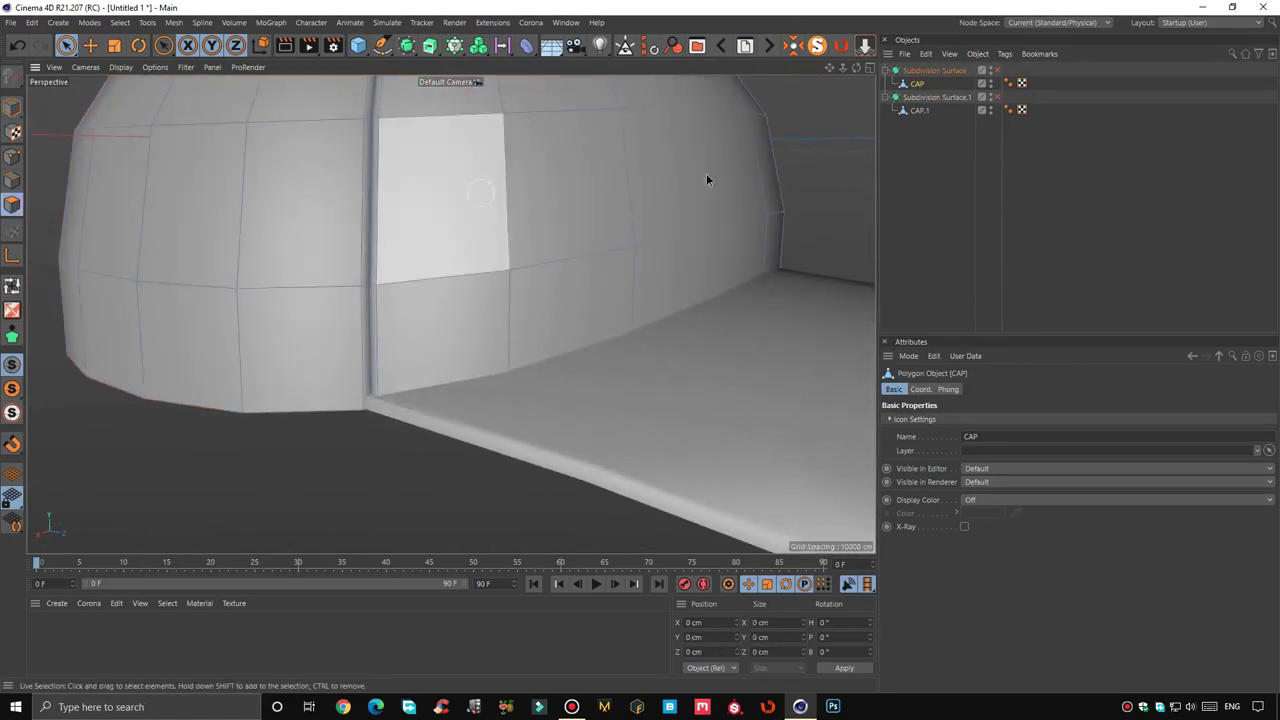
pyautogui.rightClick(808, 86)
pyautogui.click(870, 286)
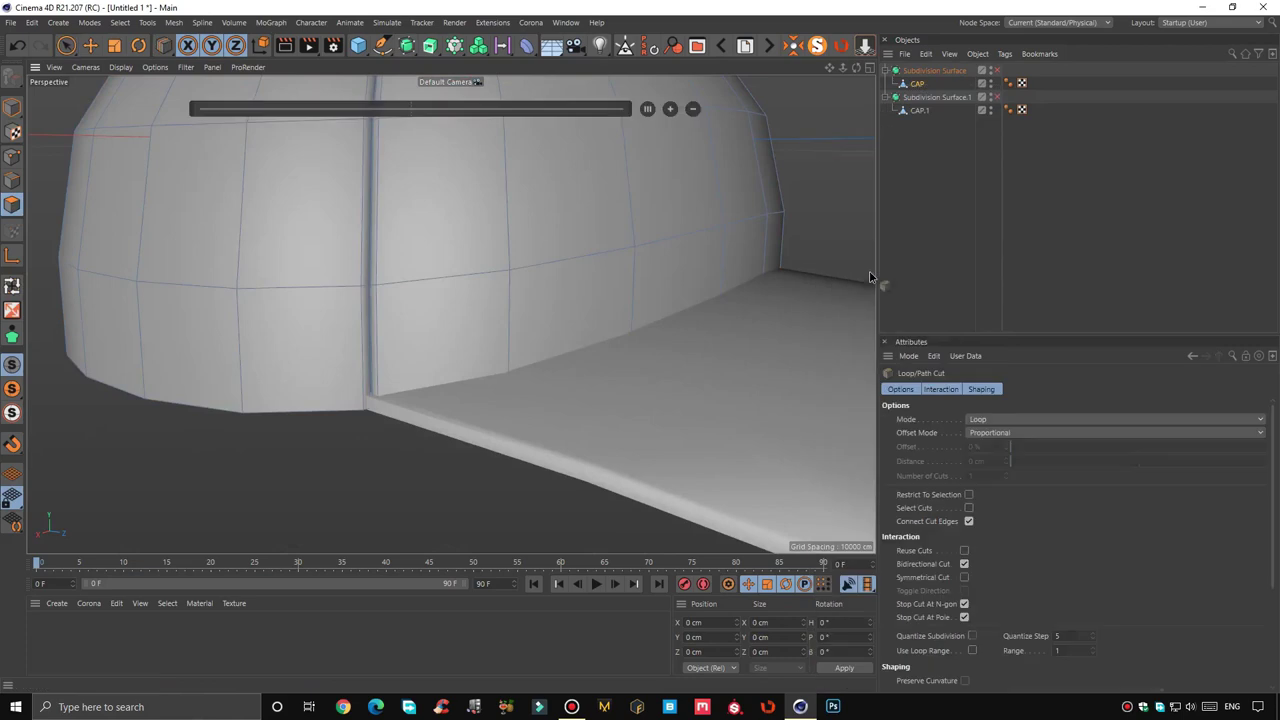
pyautogui.click(377, 396)
pyautogui.click(373, 383)
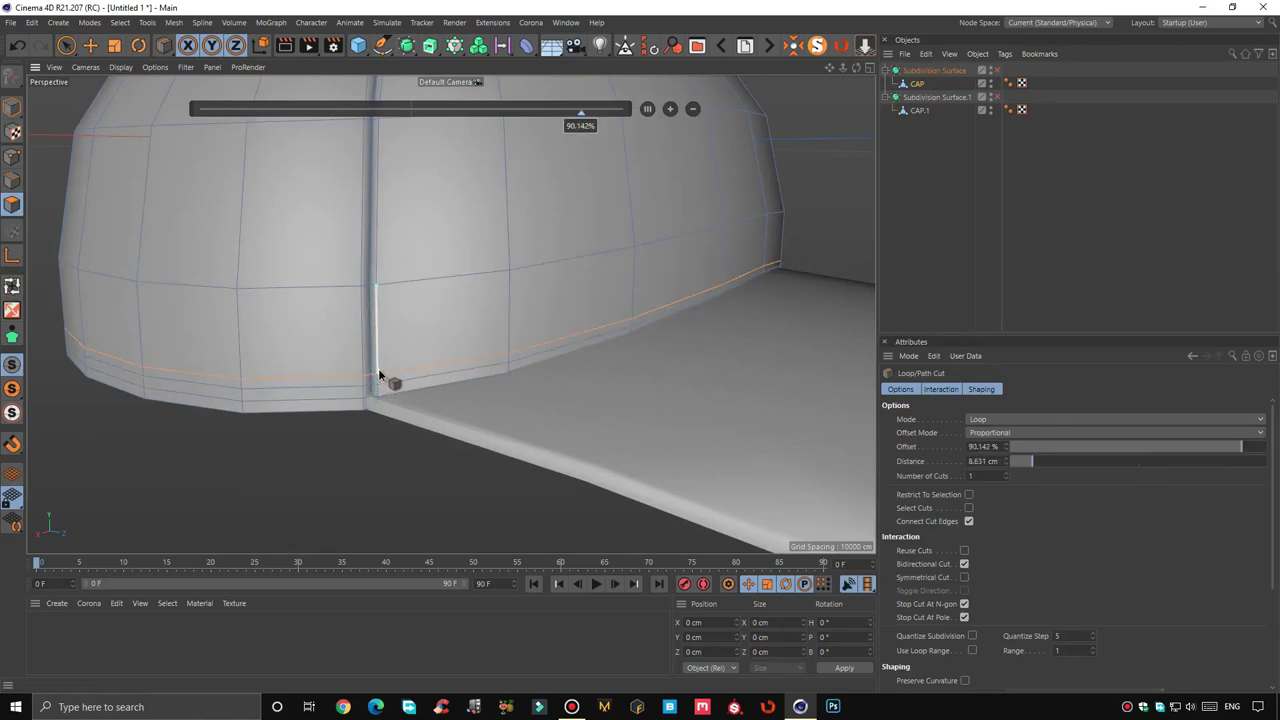
# Slide the new loop closer to the rim and scale it outward to about 112.7%
pyautogui.scroll(2, 430, 365)
pyautogui.scroll(2, 409, 378)
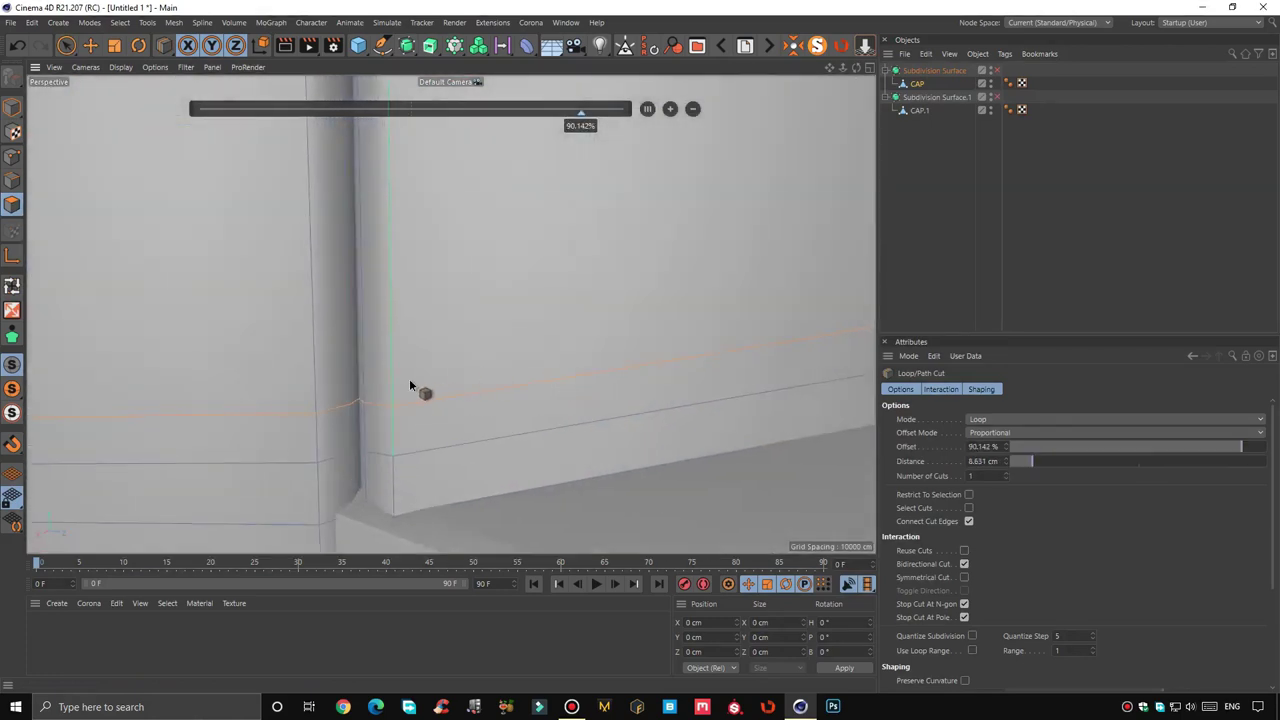
pyautogui.moveTo(385, 395); pyautogui.dragTo(404, 394)
pyautogui.scroll(-3, 441, 391)
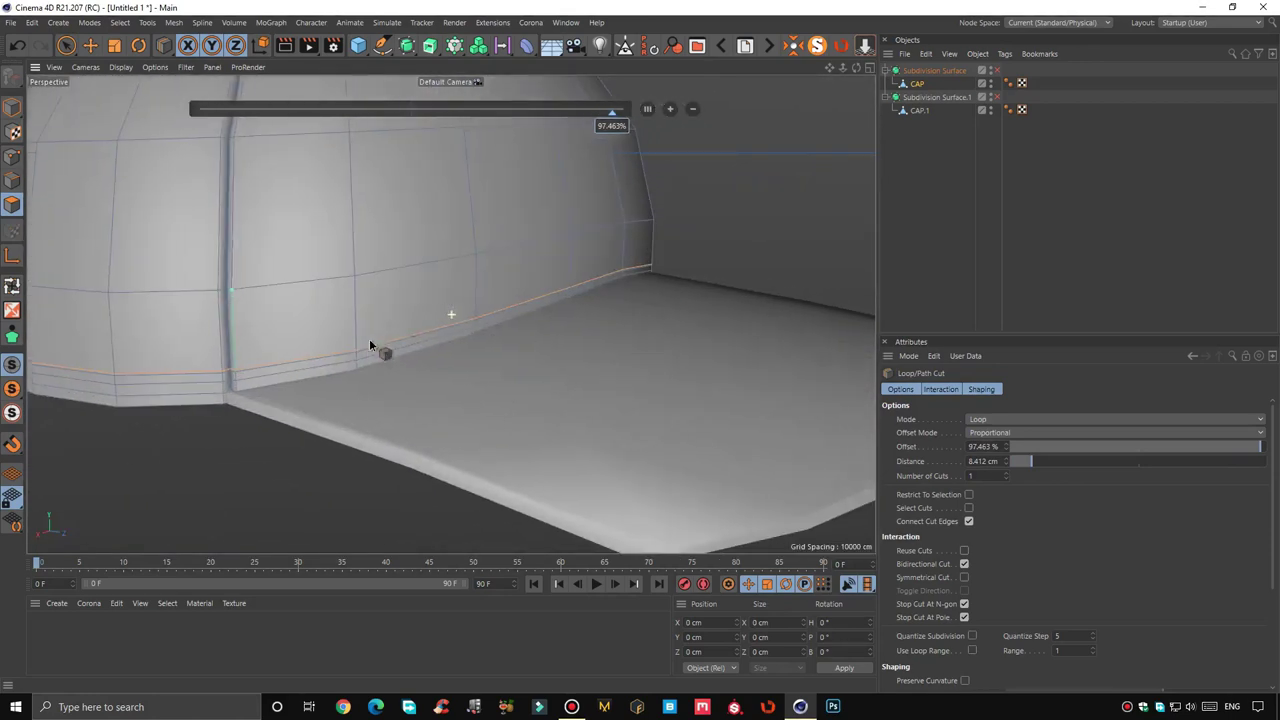
pyautogui.press('t')
pyautogui.moveTo(279, 371); pyautogui.dragTo(383, 206)
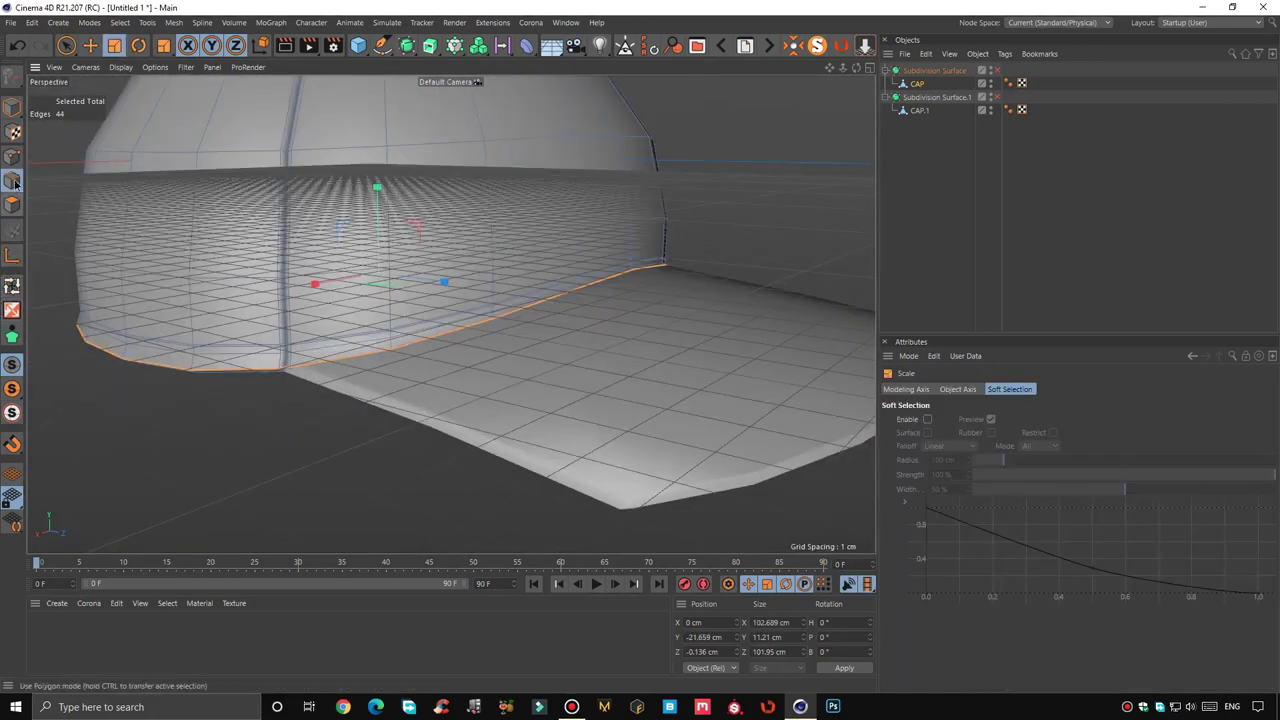
# Select the edge loop near the rim and scale it slightly
pyautogui.click(12, 285)
pyautogui.click(320, 356)
pyautogui.press('t')
pyautogui.moveTo(494, 360); pyautogui.dragTo(506, 359)
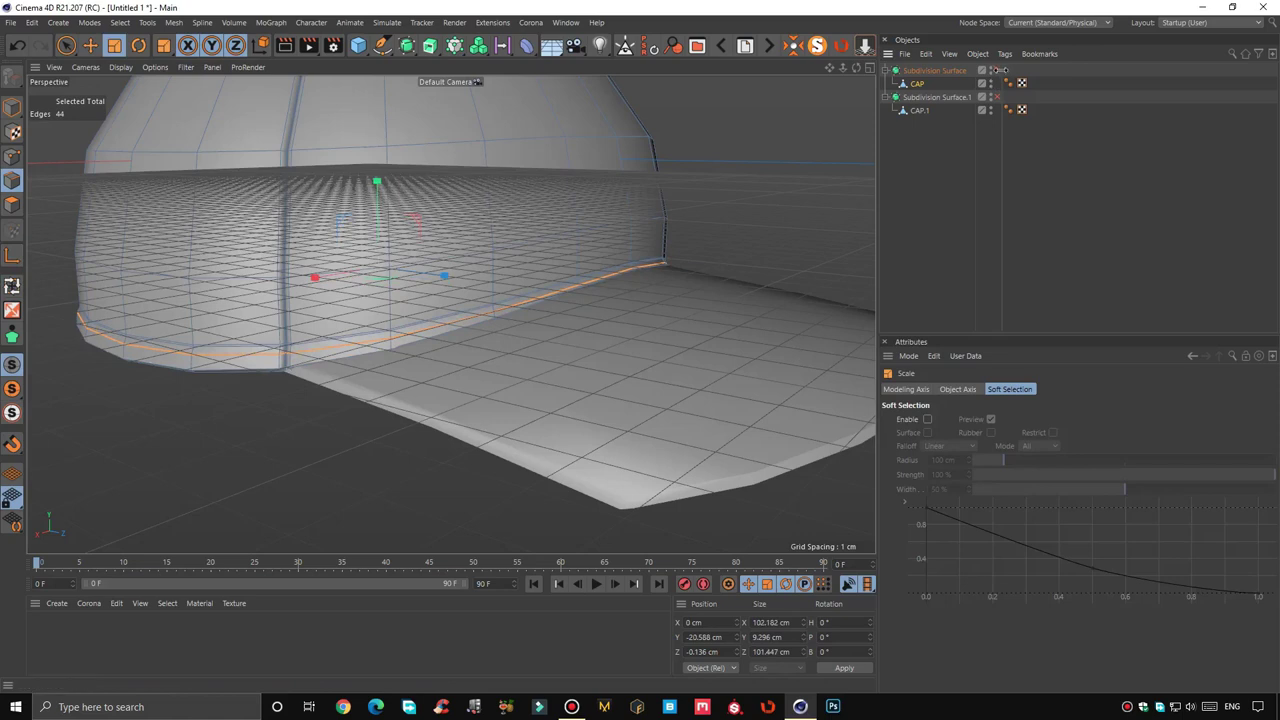
# Re-enable smoothing on both the dome and brim and return to Model mode
pyautogui.click(996, 70)
pyautogui.click(996, 97)
pyautogui.click(12, 107)
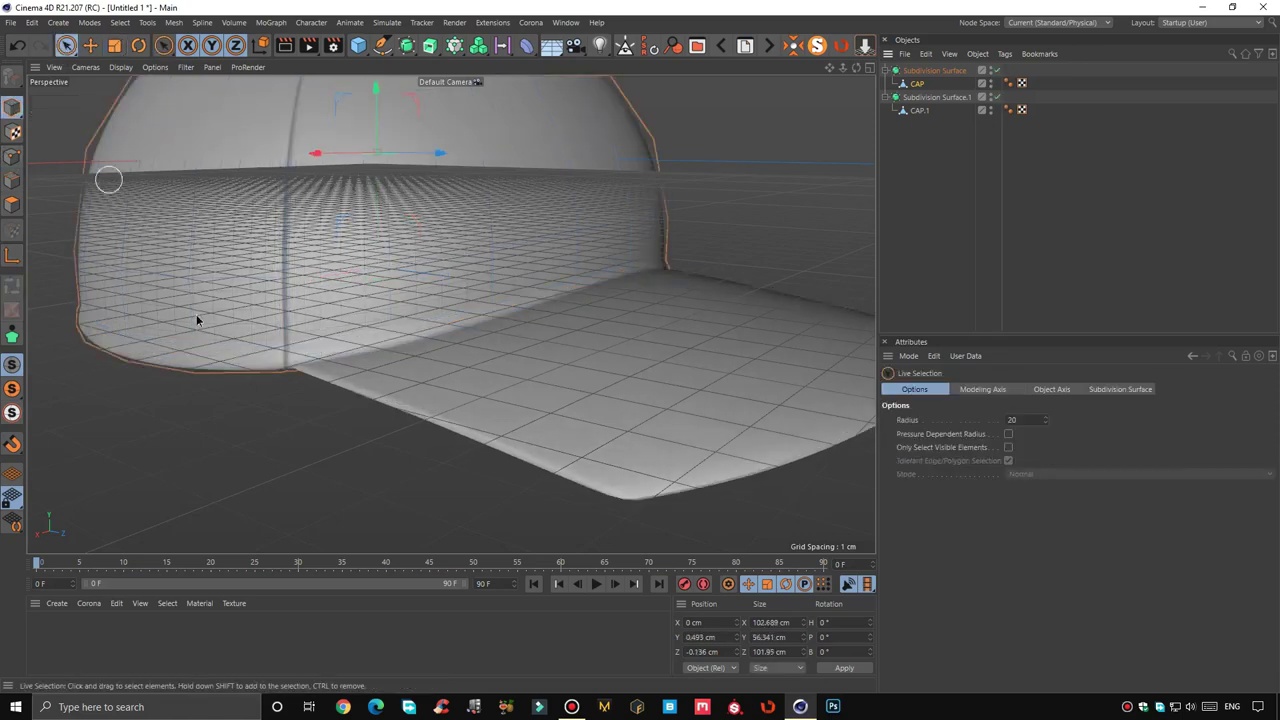
# Select both cap objects and raise them above the grid to Y 20.305 cm
pyautogui.scroll(-5, 460, 330)
pyautogui.moveTo(1003, 104)
pyautogui.mouseDown()
pyautogui.moveTo(970, 105)
pyautogui.moveTo(1013, 104)
pyautogui.mouseUp()
pyautogui.moveTo(1052, 186); pyautogui.dragTo(916, 76)
pyautogui.moveTo(532, 182); pyautogui.dragTo(525, 80)
pyautogui.moveTo(551, 286)
pyautogui.keyDown('alt'); pyautogui.mouseDown()
pyautogui.moveTo(436, 317)
pyautogui.moveTo(400, 309)
pyautogui.moveTo(574, 314)
pyautogui.moveTo(593, 337)
pyautogui.moveTo(577, 334)
pyautogui.moveTo(580, 309)
pyautogui.moveTo(577, 330)
pyautogui.moveTo(609, 346)
pyautogui.moveTo(574, 354)
pyautogui.moveTo(446, 266)
pyautogui.moveTo(609, 267)
pyautogui.moveTo(688, 192)
pyautogui.moveTo(509, 177)
pyautogui.moveTo(422, 205)
pyautogui.moveTo(540, 232)
pyautogui.mouseUp(); pyautogui.keyUp('alt')
# Group both Subdivision Surfaces under a new null named 'CAP backup'
pyautogui.click(925, 179)
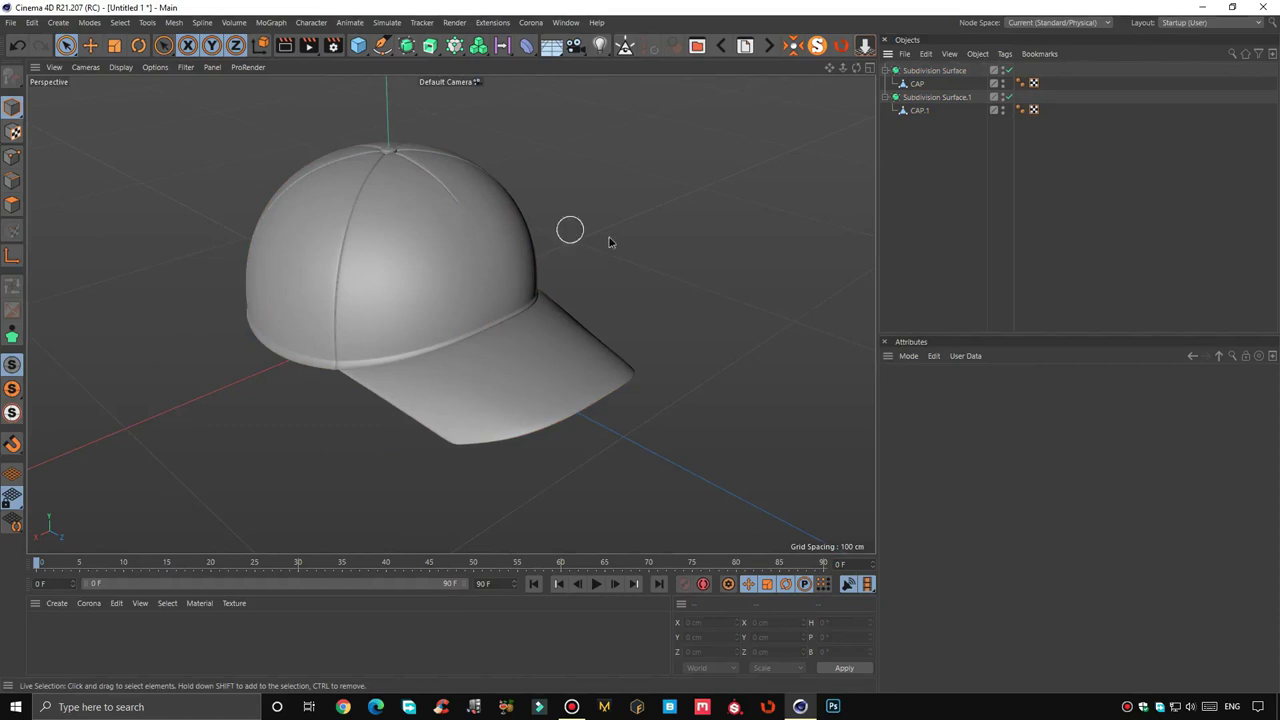
pyautogui.moveTo(1038, 156); pyautogui.dragTo(898, 66)
pyautogui.rightClick(910, 84)
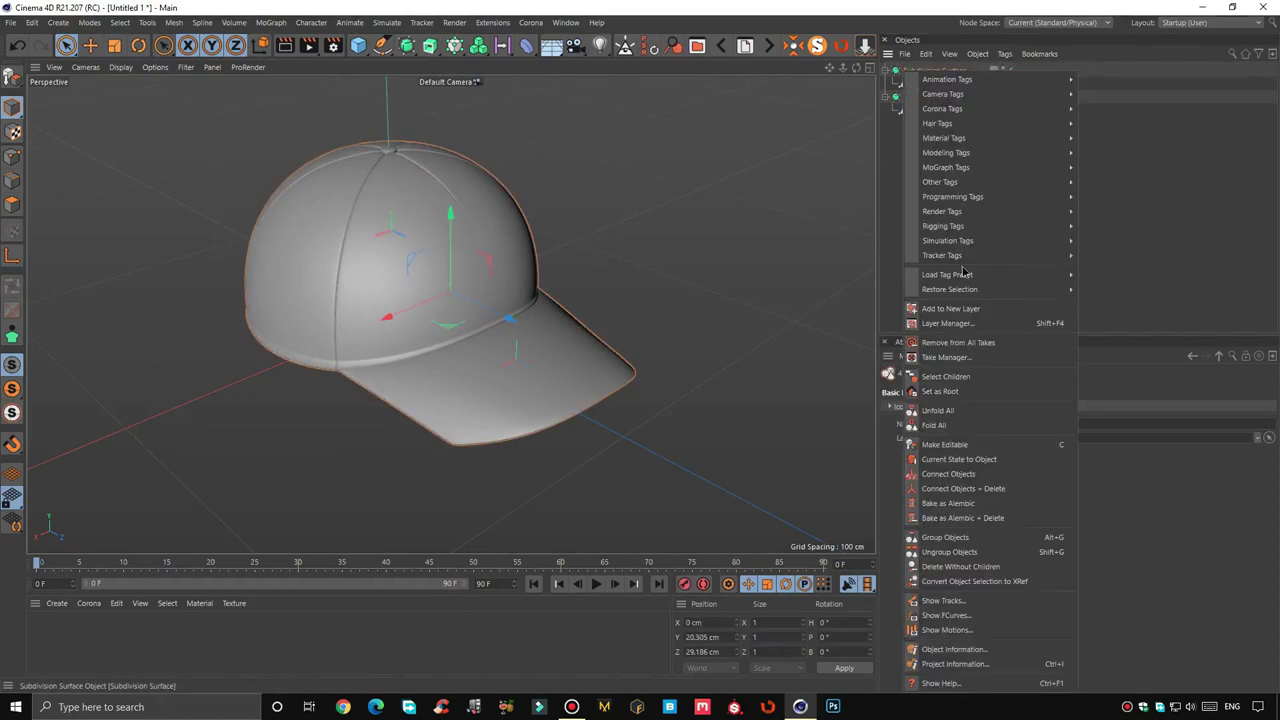
pyautogui.click(960, 522)
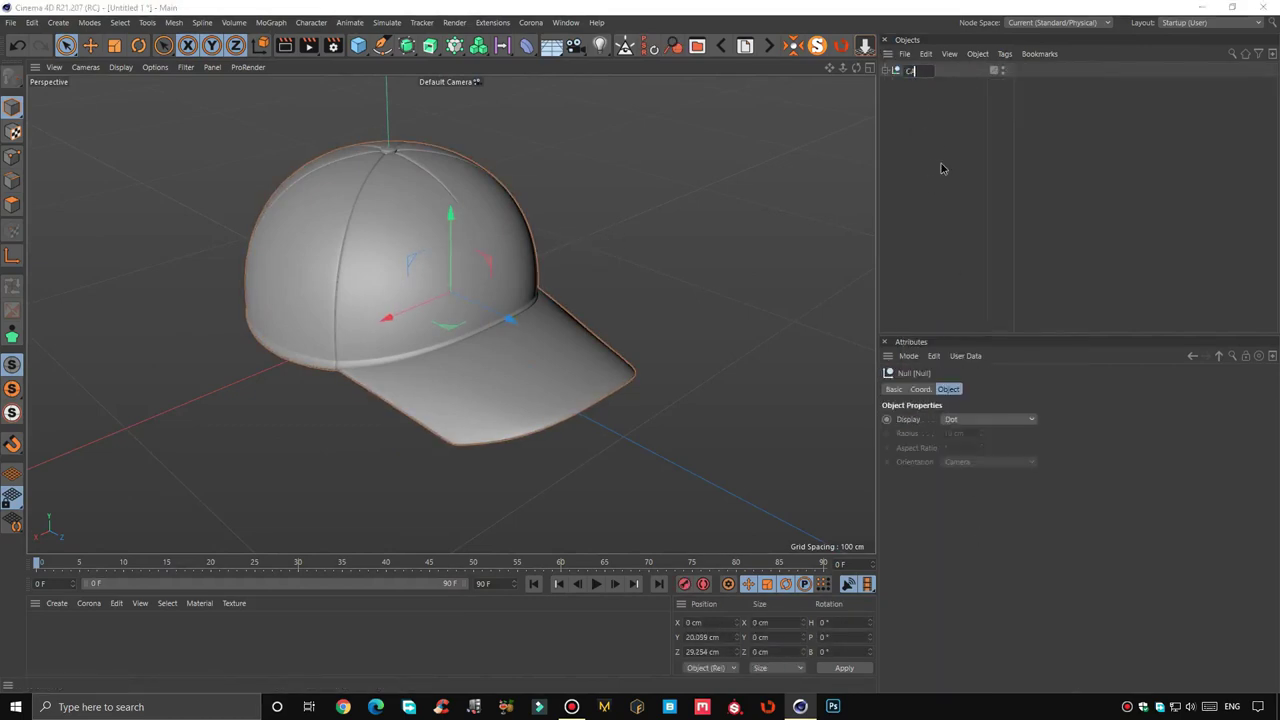
pyautogui.write('AP backup')
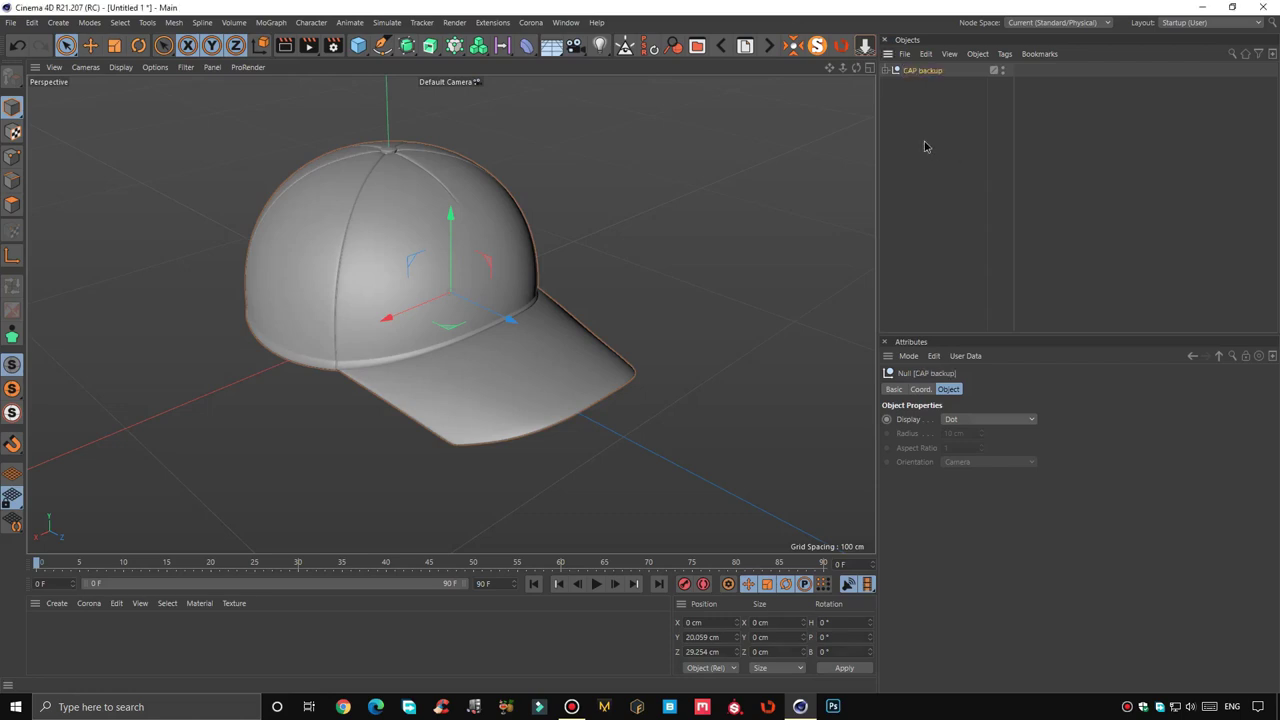
# Copy the cap objects out of the backup group to the root, undoing a stray brim copy
pyautogui.click(925, 147)
pyautogui.click(885, 70)
pyautogui.moveTo(968, 160)
pyautogui.mouseDown()
pyautogui.moveTo(906, 96)
pyautogui.moveTo(927, 200)
pyautogui.moveTo(898, 82)
pyautogui.mouseUp()
pyautogui.click(920, 124)
pyautogui.hotkey('ctrl', 'z')
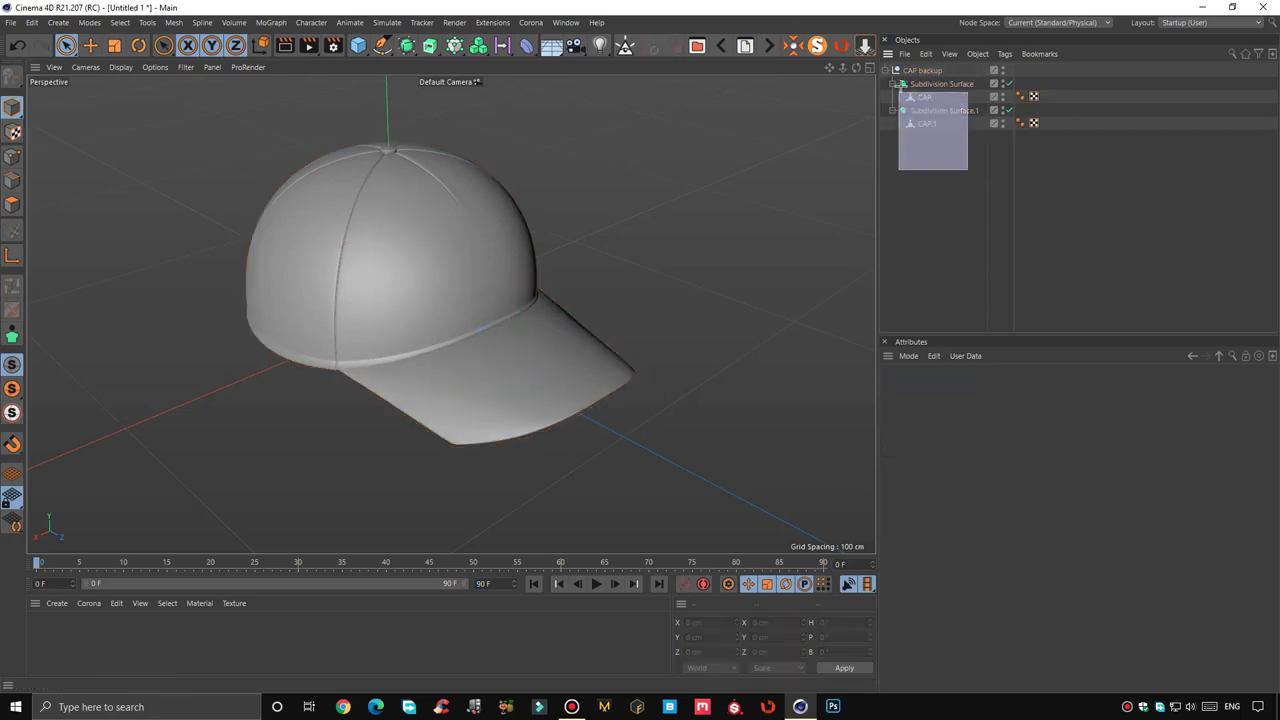
# Select both Subdivision Surfaces and make them editable
pyautogui.click(925, 162)
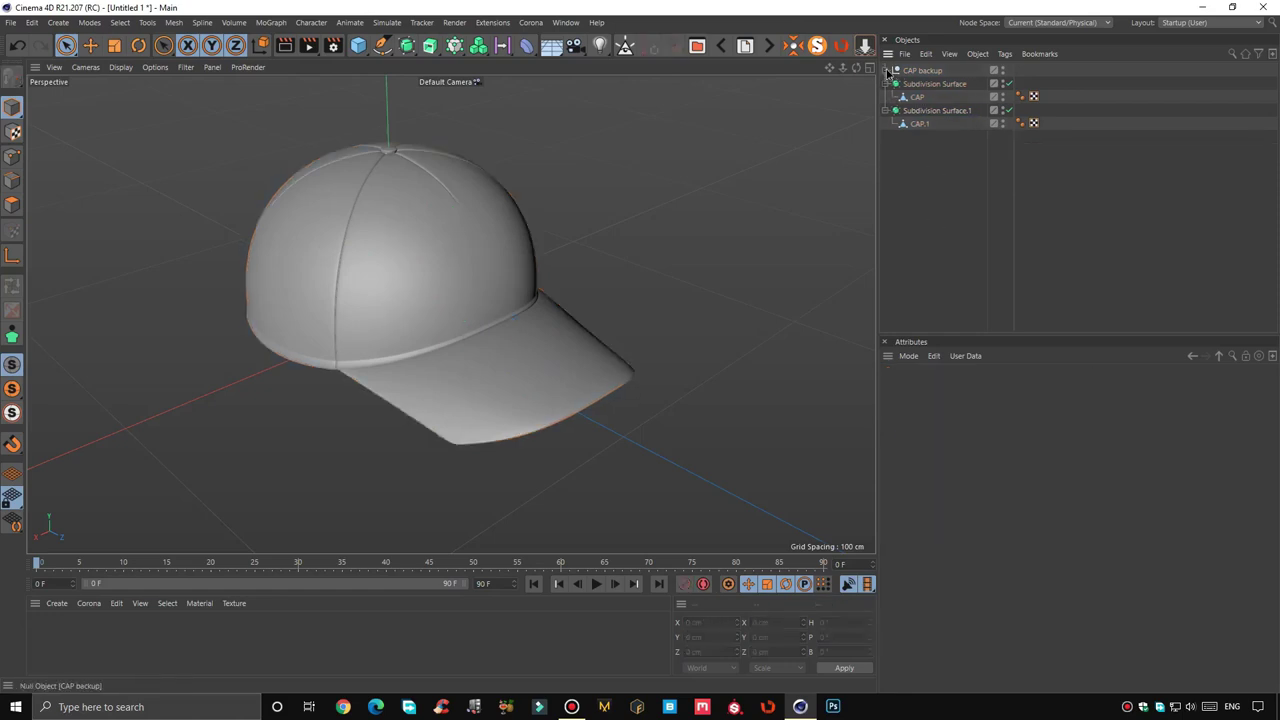
pyautogui.moveTo(967, 166); pyautogui.dragTo(900, 74)
pyautogui.click(934, 154)
pyautogui.moveTo(974, 168); pyautogui.dragTo(906, 82)
pyautogui.click(14, 80)
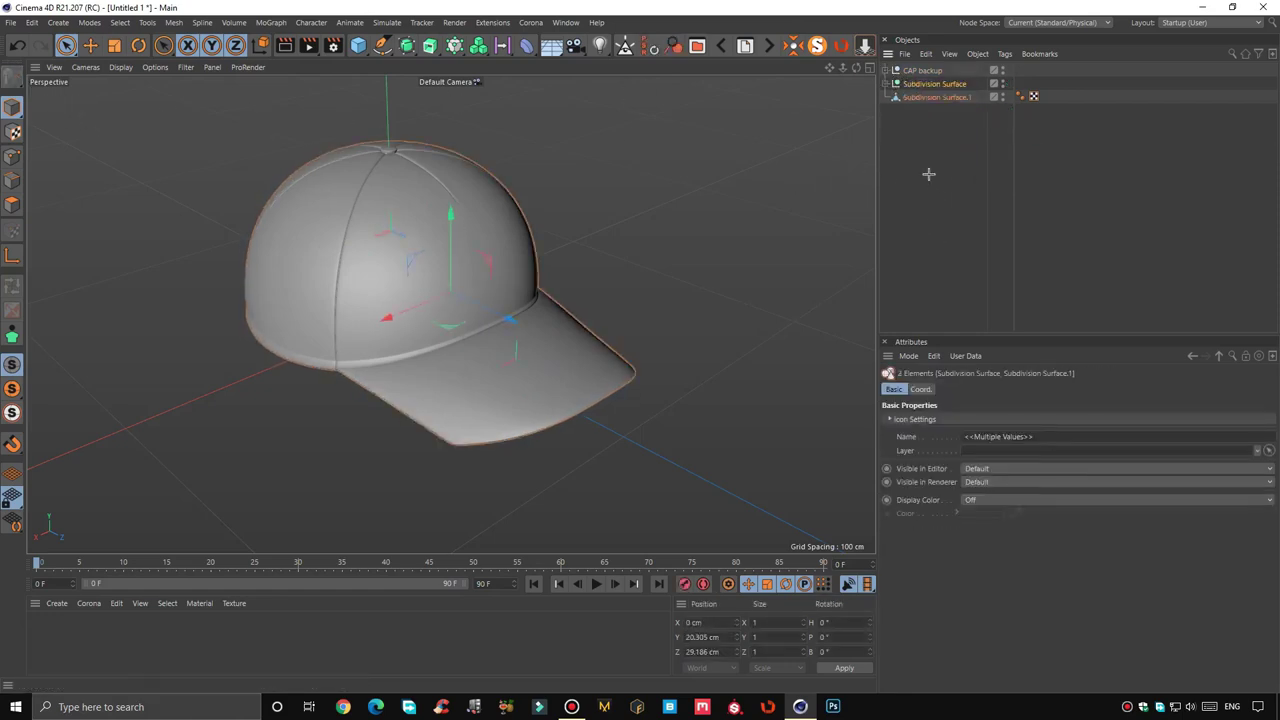
# Connect the dome's baked pieces into one CAP object and rename the brim CAP.1
pyautogui.moveTo(1057, 90); pyautogui.dragTo(908, 80)
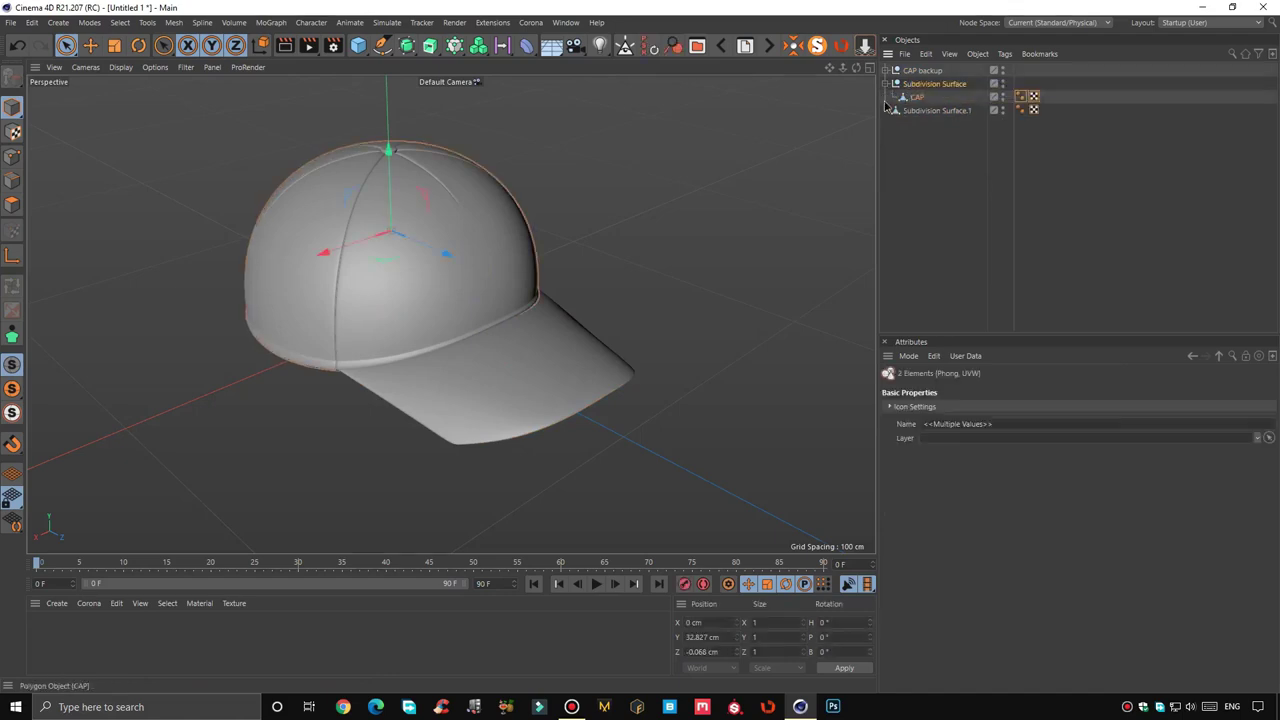
pyautogui.rightClick(940, 122)
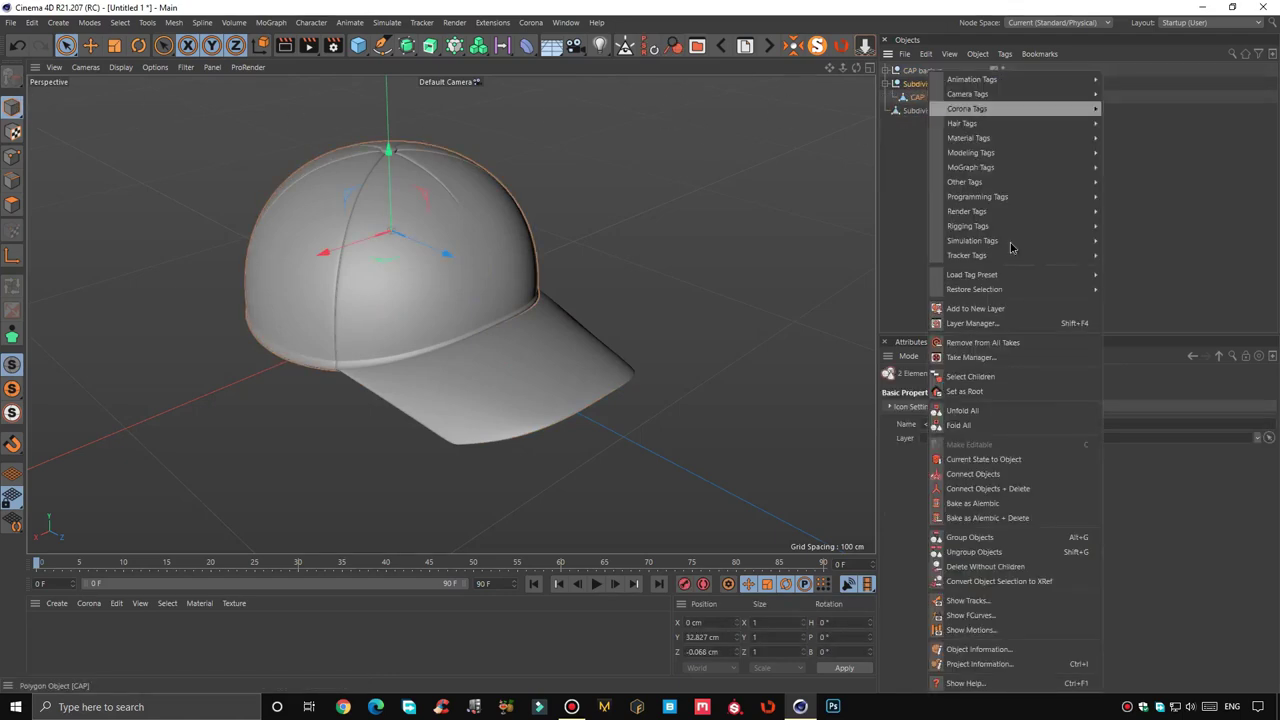
pyautogui.click(1043, 487)
pyautogui.doubleClick(925, 98)
pyautogui.write('CAP.1')
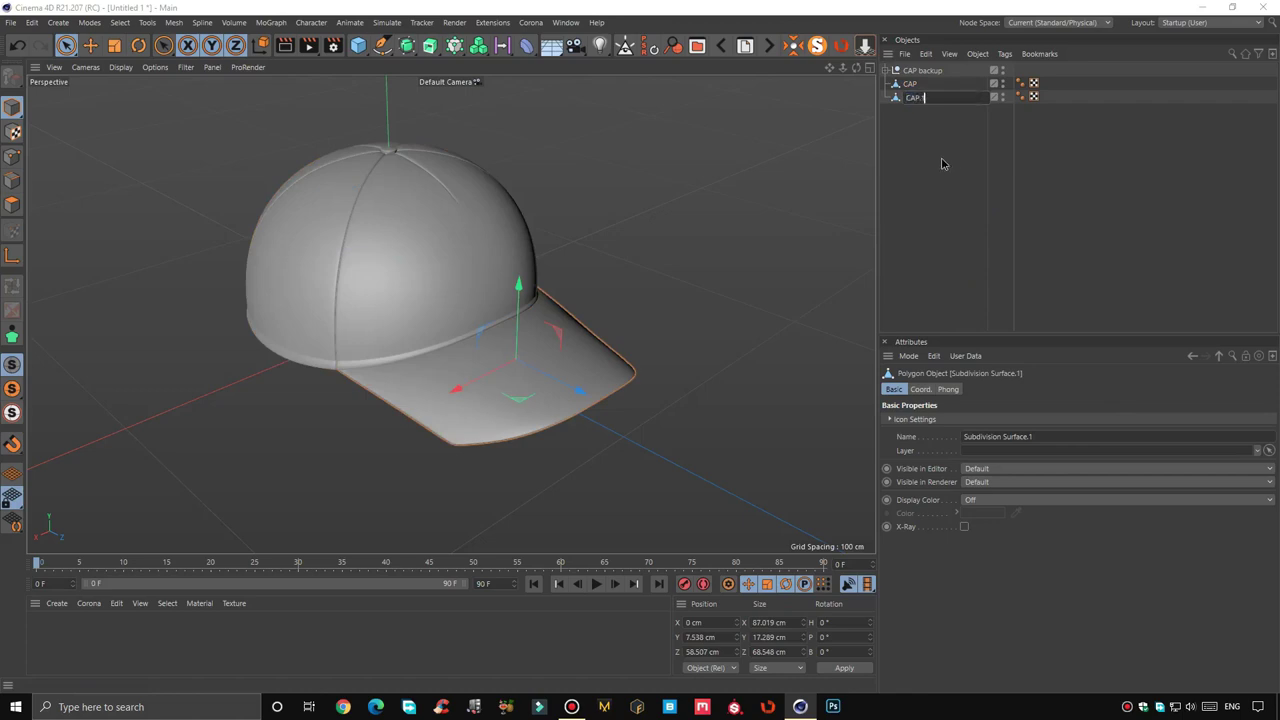
pyautogui.press('Return')
pyautogui.click(884, 153)
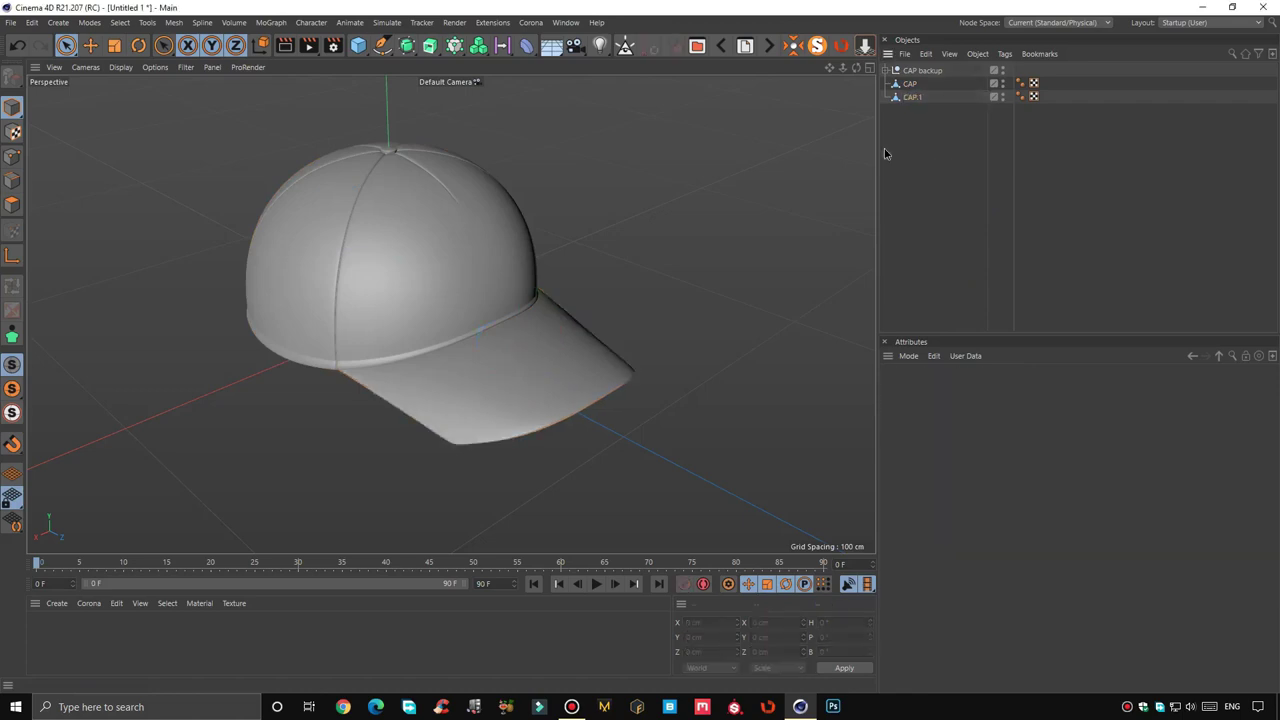
pyautogui.scroll(2, 527, 293)
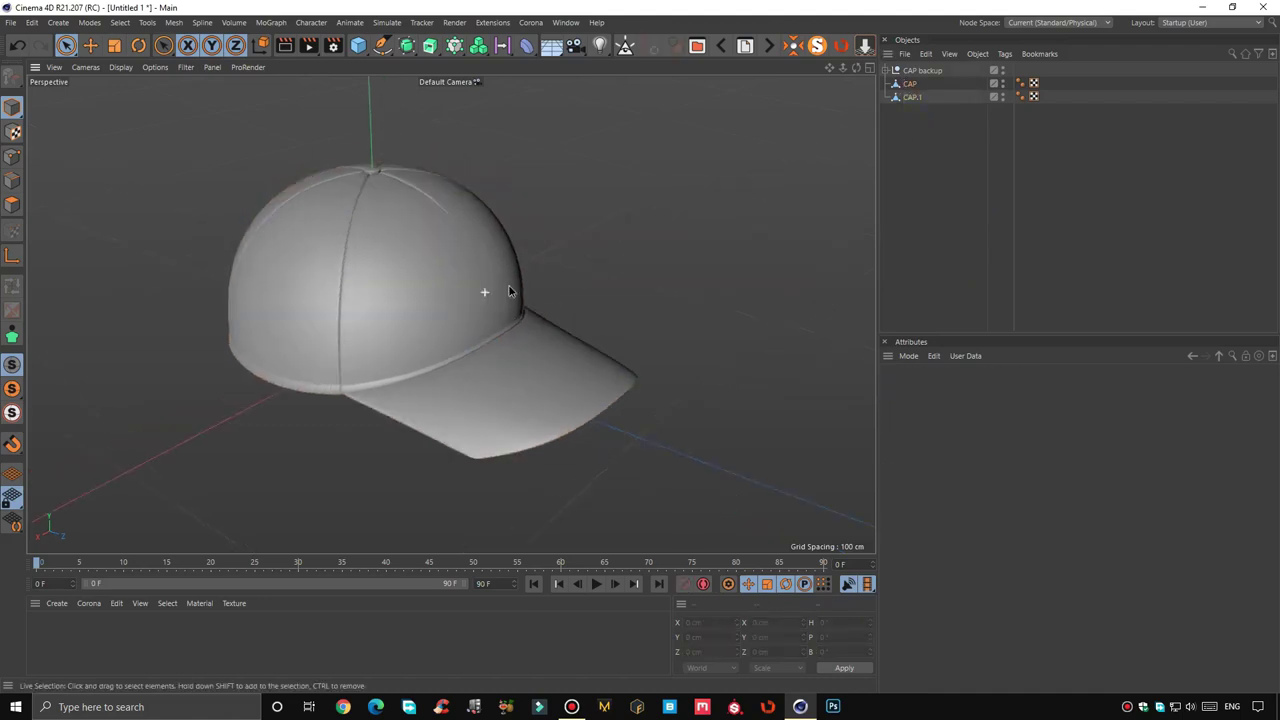
pyautogui.scroll(2, 491, 289)
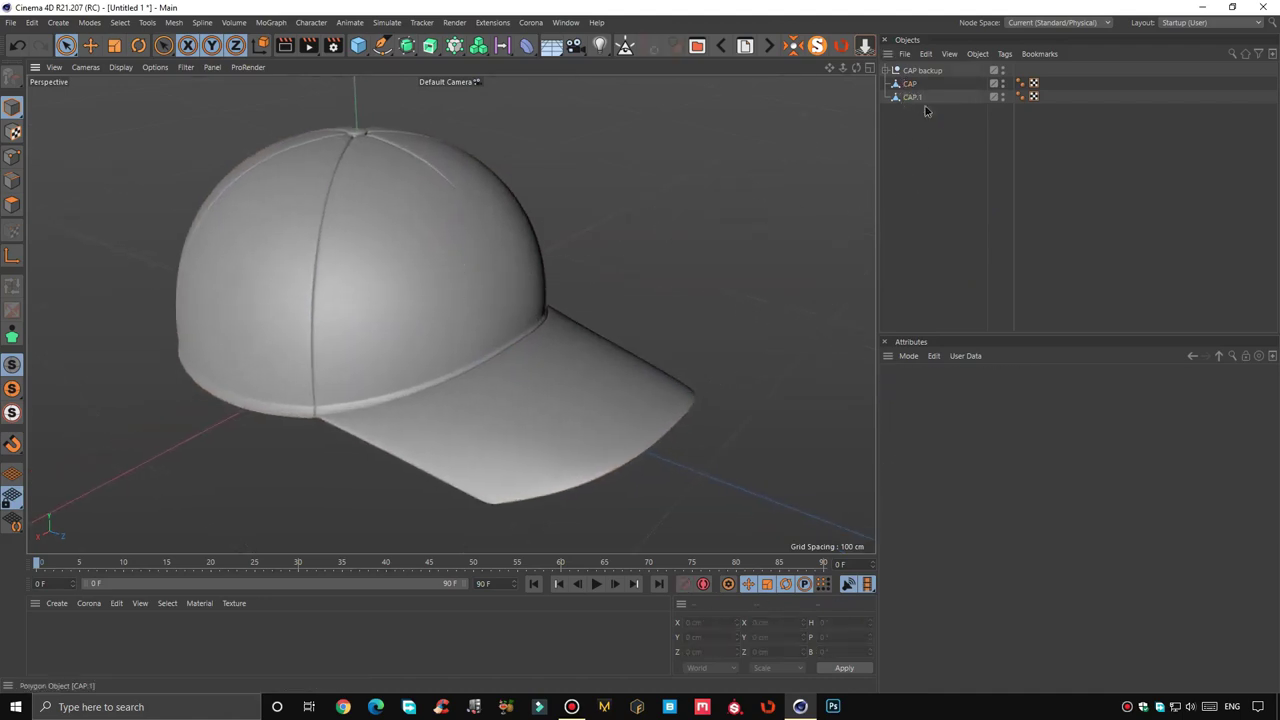
# Switch to the UV editing layout, then return to the Startup (User) layout
pyautogui.click(1210, 22)
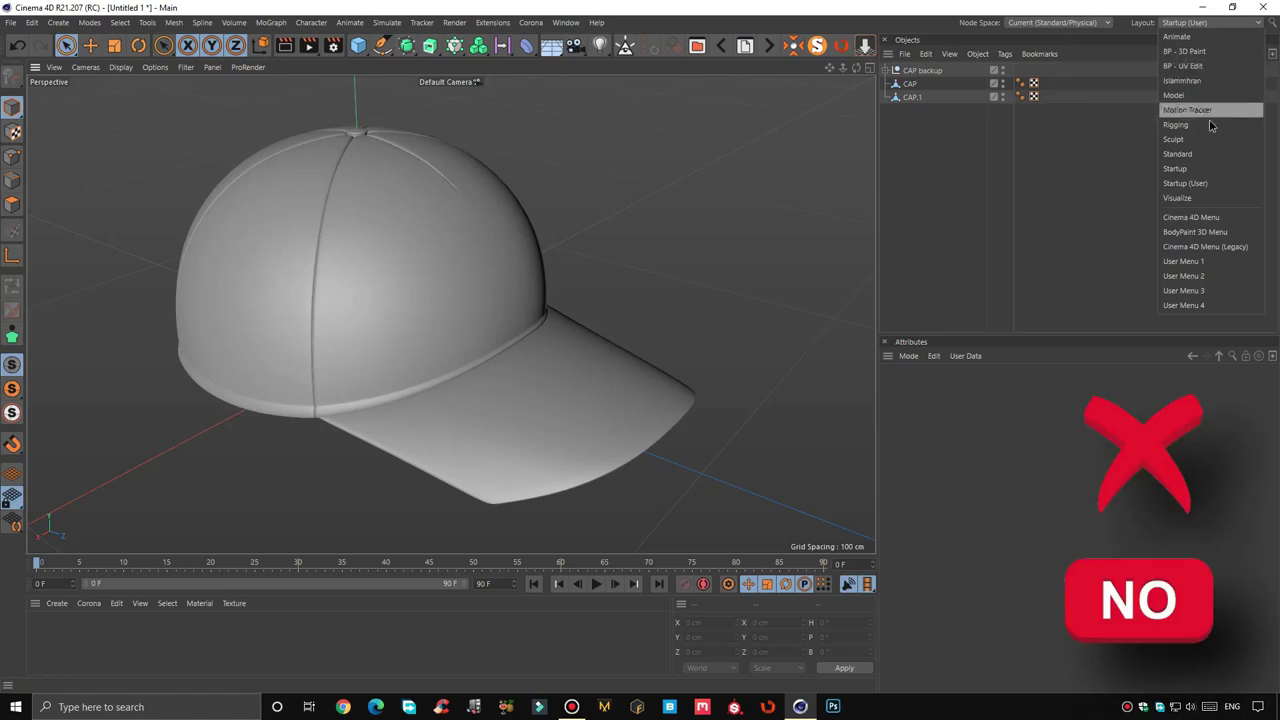
pyautogui.hotkey('ctrl', 'a')
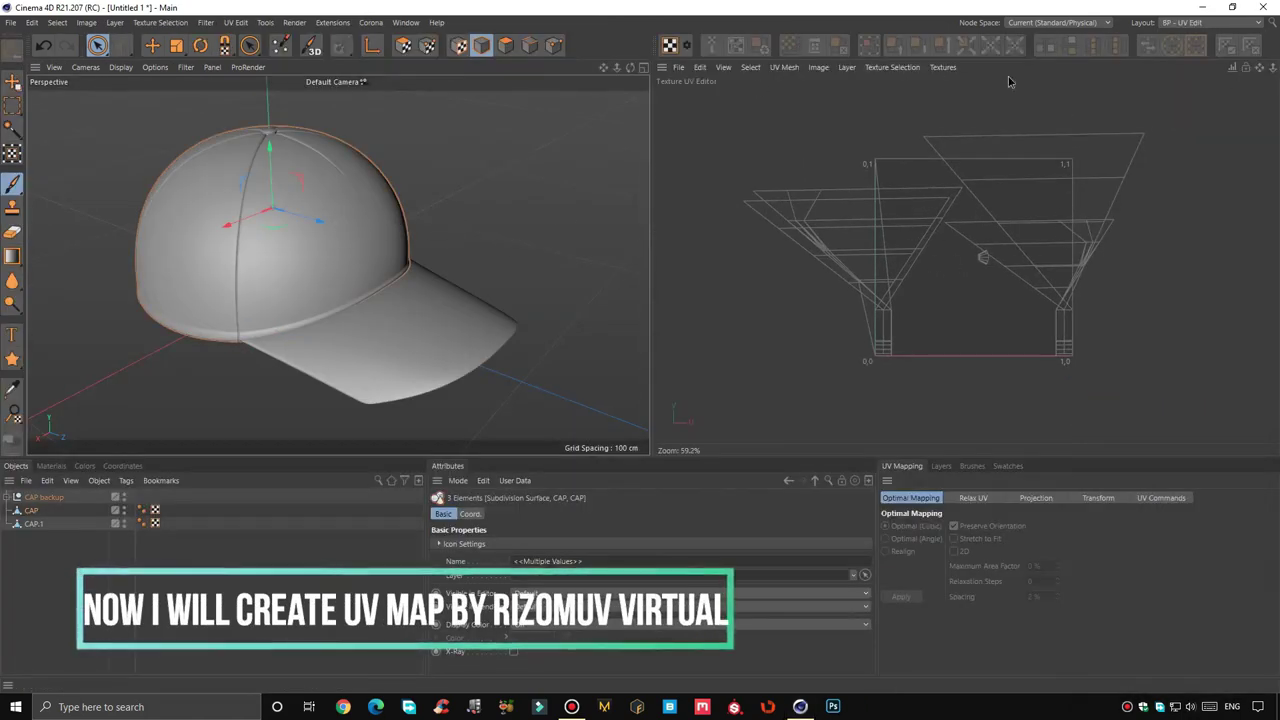
pyautogui.click(1210, 22)
pyautogui.click(1185, 183)
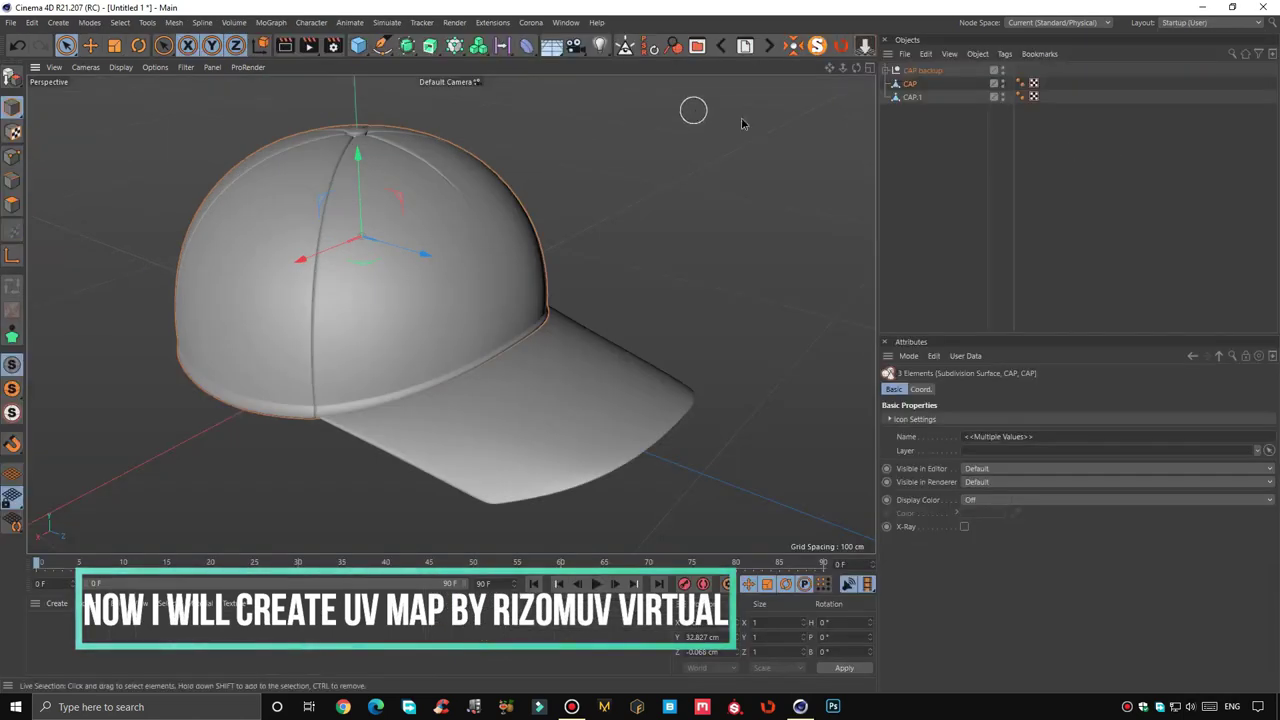
# Delete the UVW tags on CAP and CAP.1 and turn off edge breaks on their Phong tags
pyautogui.moveTo(1060, 74); pyautogui.dragTo(1036, 122)
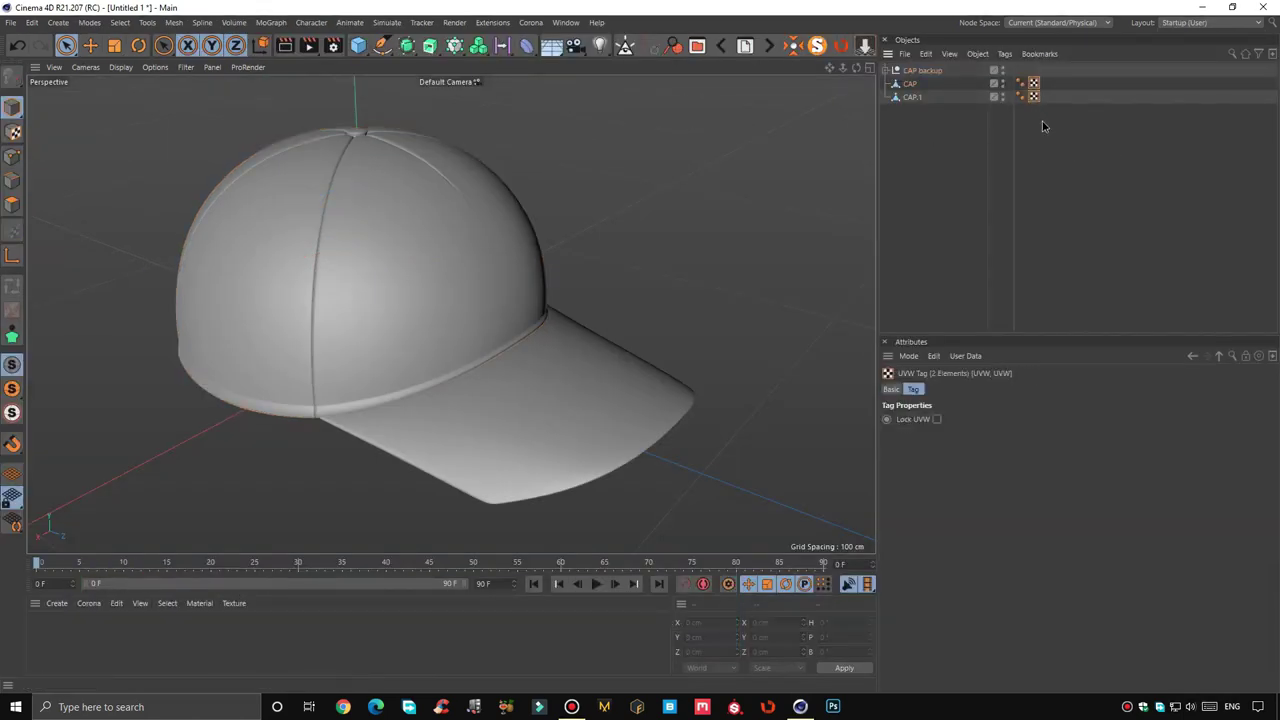
pyautogui.press('Delete')
pyautogui.moveTo(1036, 74); pyautogui.dragTo(1021, 111)
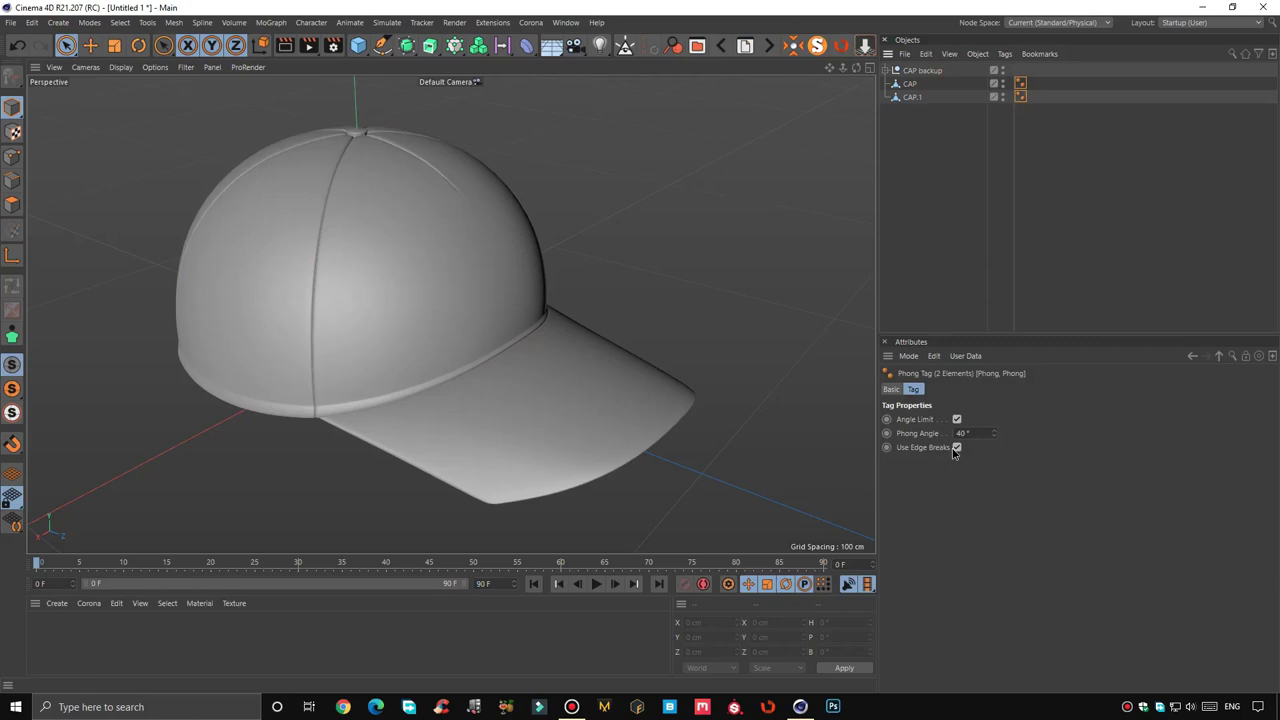
pyautogui.moveTo(577, 214)
pyautogui.keyDown('alt'); pyautogui.mouseDown()
pyautogui.moveTo(442, 190)
pyautogui.moveTo(476, 244)
pyautogui.moveTo(582, 221)
pyautogui.moveTo(598, 204)
pyautogui.moveTo(543, 206)
pyautogui.moveTo(400, 163)
pyautogui.moveTo(469, 249)
pyautogui.moveTo(526, 246)
pyautogui.mouseUp(); pyautogui.keyUp('alt')
pyautogui.moveTo(1060, 160); pyautogui.dragTo(898, 78)
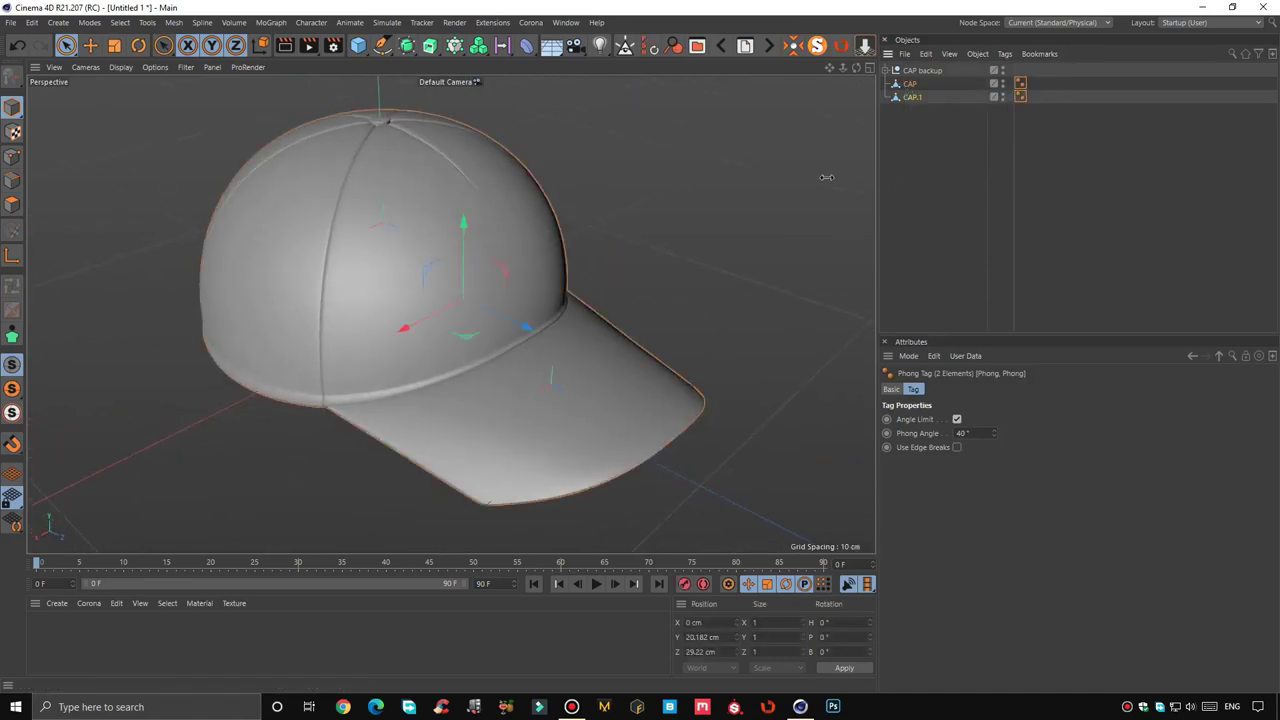
# Cut a seam around the top button's base and down the first panel crease
pyautogui.click(841, 45)
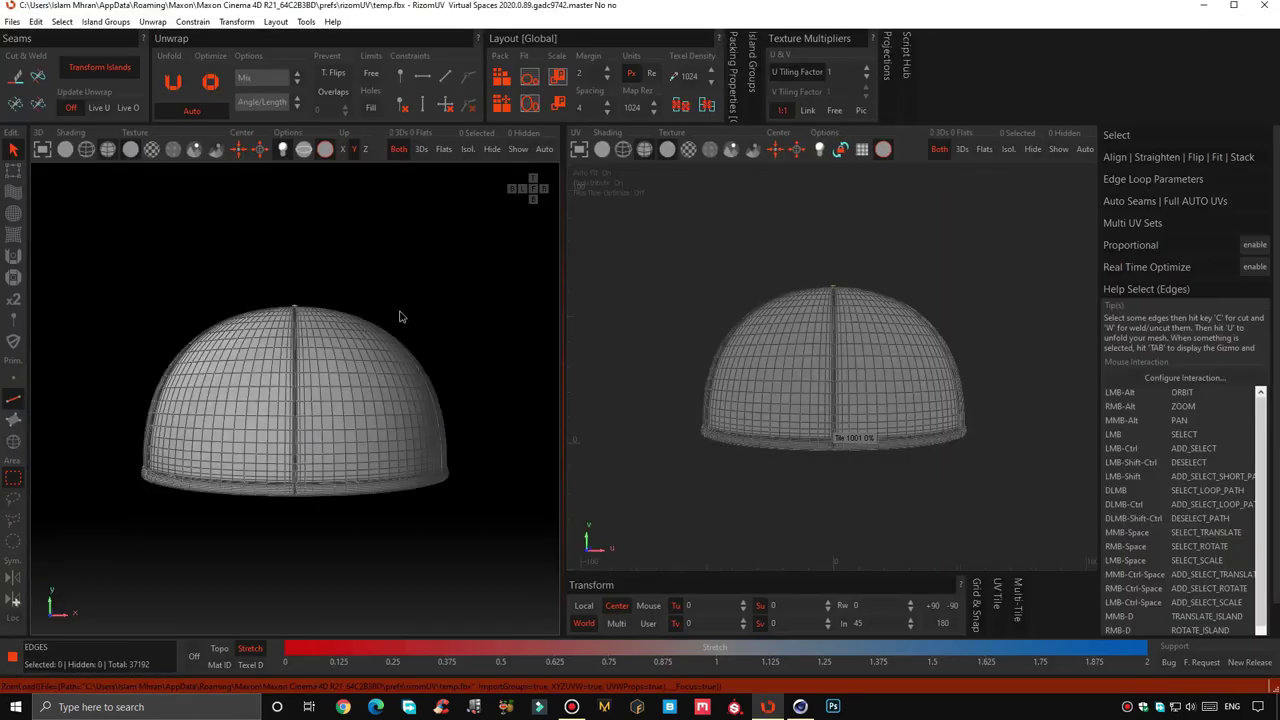
pyautogui.keyDown('alt'); pyautogui.moveTo(380, 373); pyautogui.dragTo(282, 300); pyautogui.keyUp('alt')
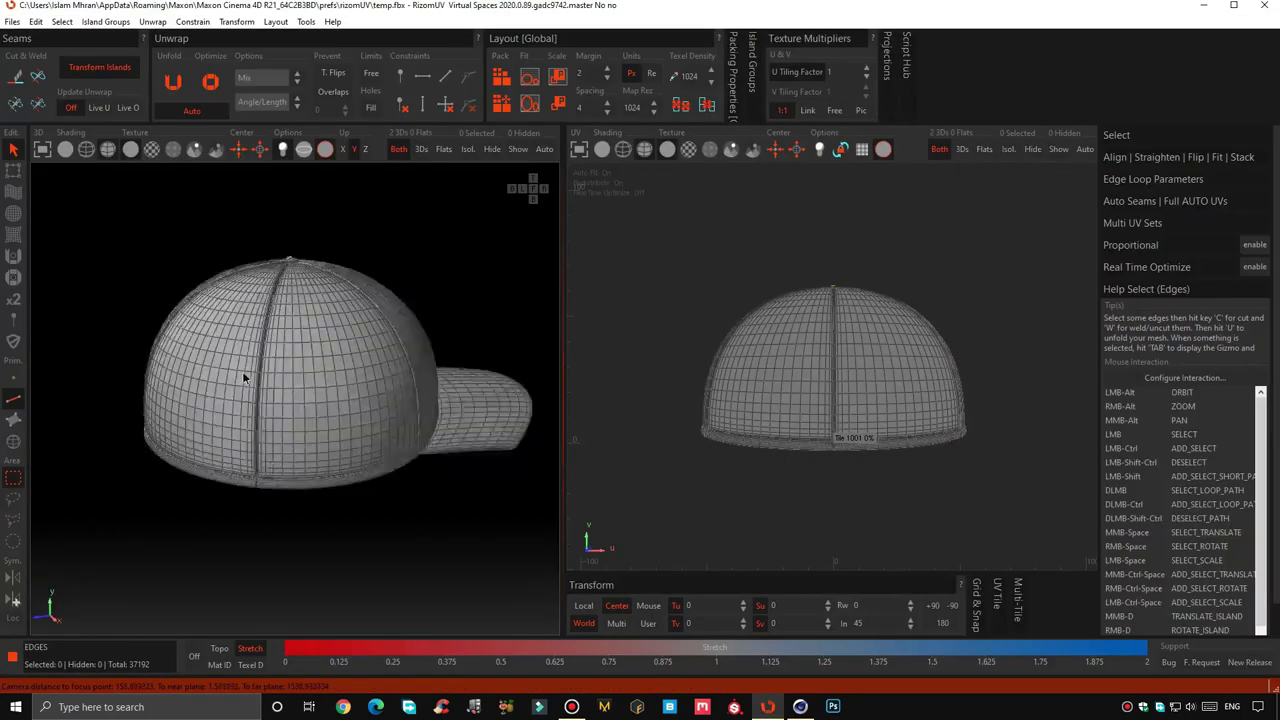
pyautogui.scroll(3, 300, 330)
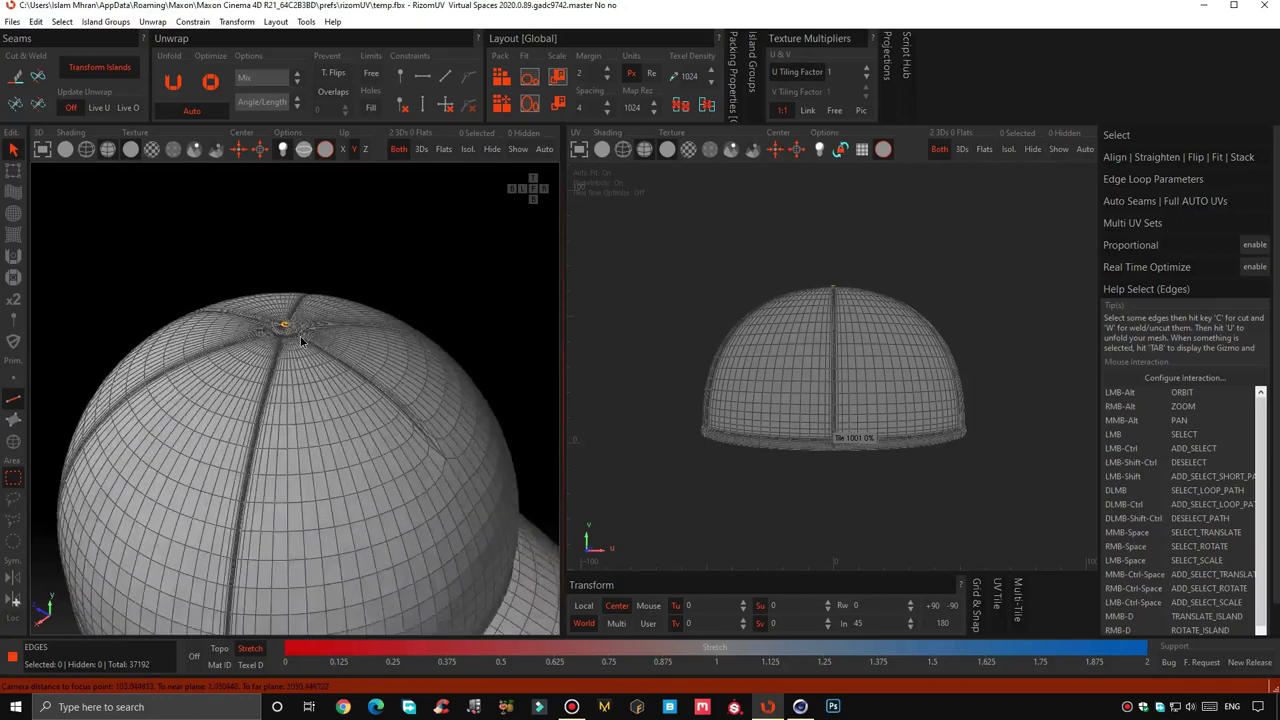
pyautogui.scroll(4, 285, 332)
pyautogui.scroll(4, 271, 334)
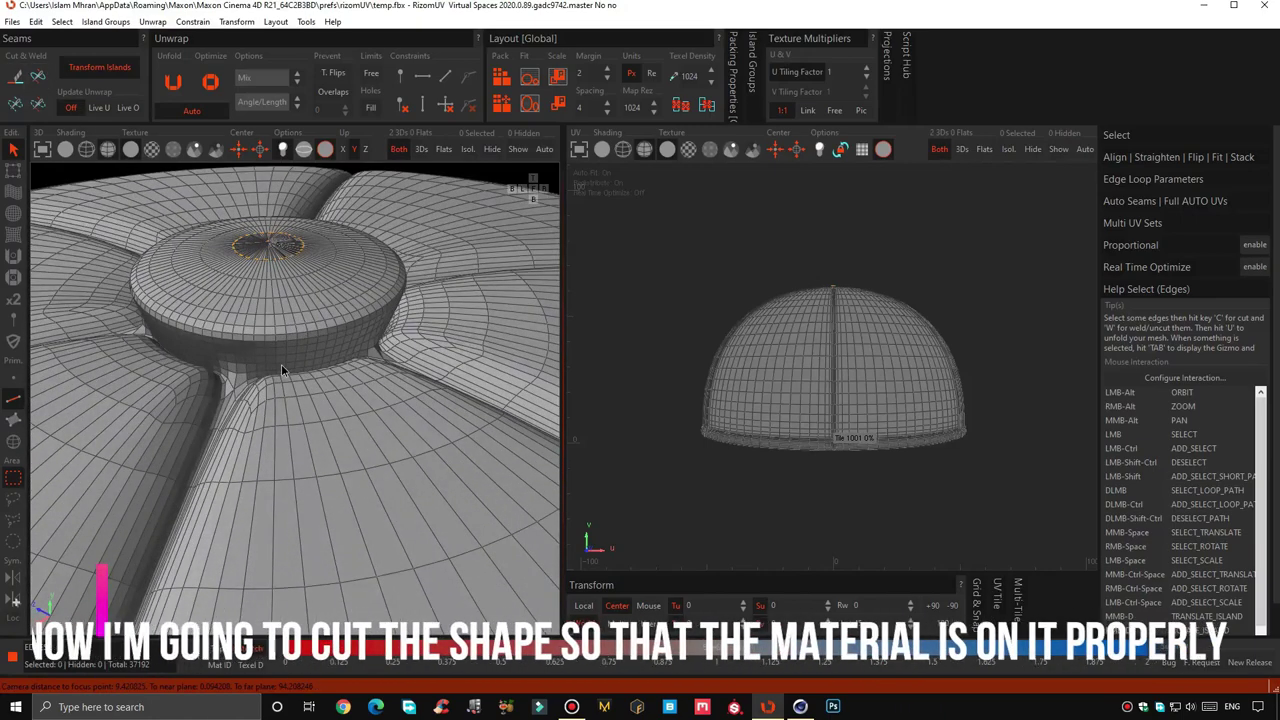
pyautogui.scroll(3, 281, 364)
pyautogui.doubleClick(281, 369)
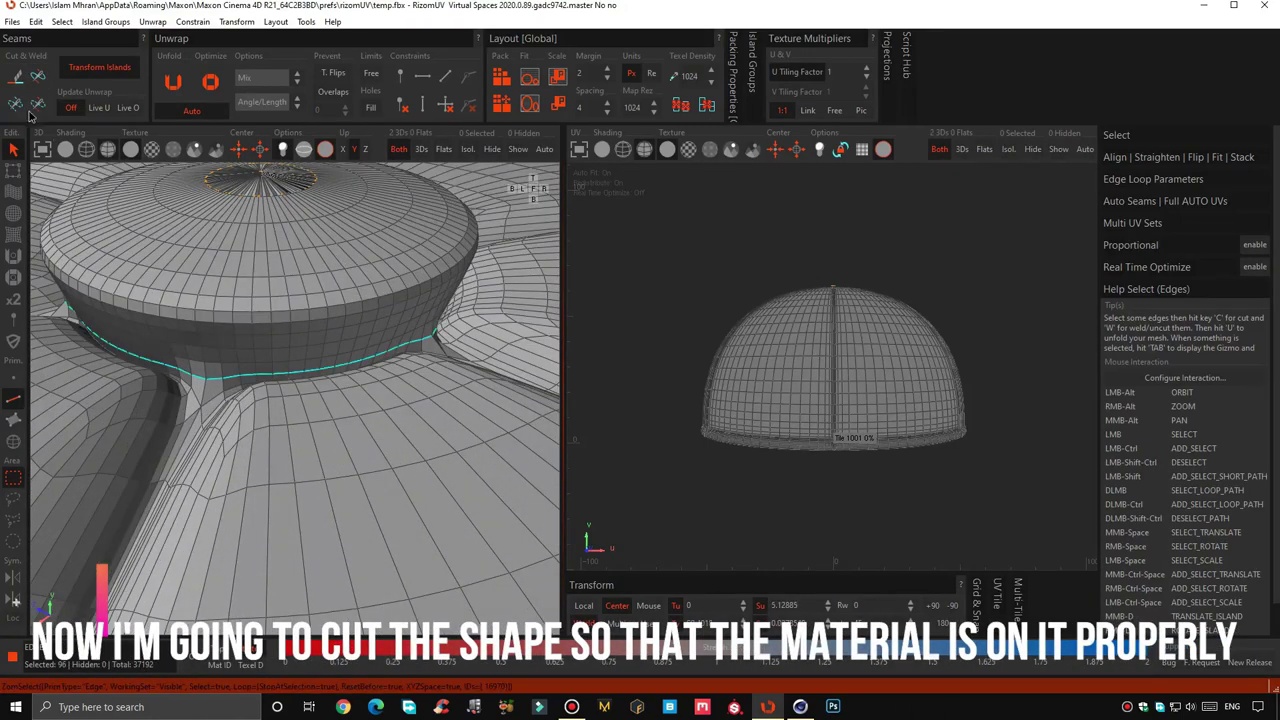
pyautogui.doubleClick(198, 409)
pyautogui.press('c')
# Cut seams along two more panel creases meeting the button
pyautogui.keyDown('alt'); pyautogui.moveTo(141, 175); pyautogui.dragTo(421, 410); pyautogui.keyUp('alt')
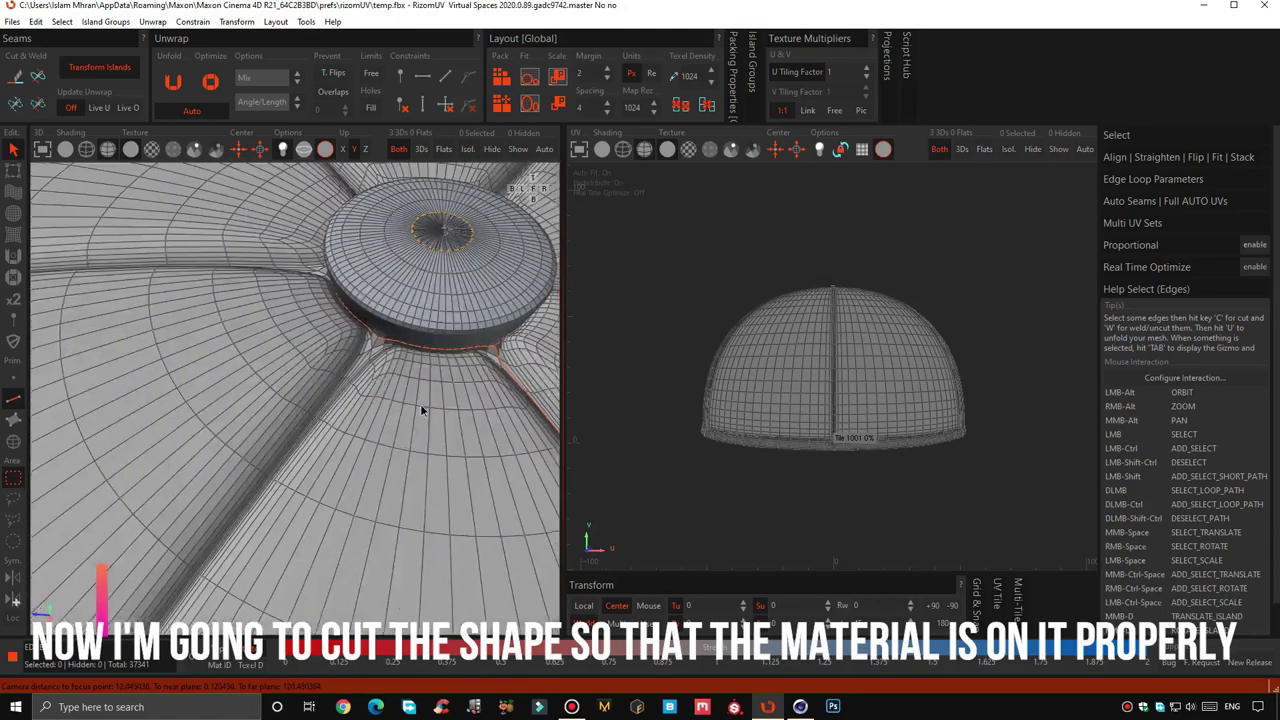
pyautogui.scroll(3, 421, 410)
pyautogui.moveTo(370, 368)
pyautogui.keyDown('alt'); pyautogui.mouseDown()
pyautogui.moveTo(370, 328)
pyautogui.moveTo(337, 354)
pyautogui.moveTo(376, 291)
pyautogui.moveTo(241, 242)
pyautogui.mouseUp(); pyautogui.keyUp('alt')
pyautogui.doubleClick(386, 306)
pyautogui.press('c')
pyautogui.scroll(3, 241, 242)
pyautogui.doubleClick(294, 236)
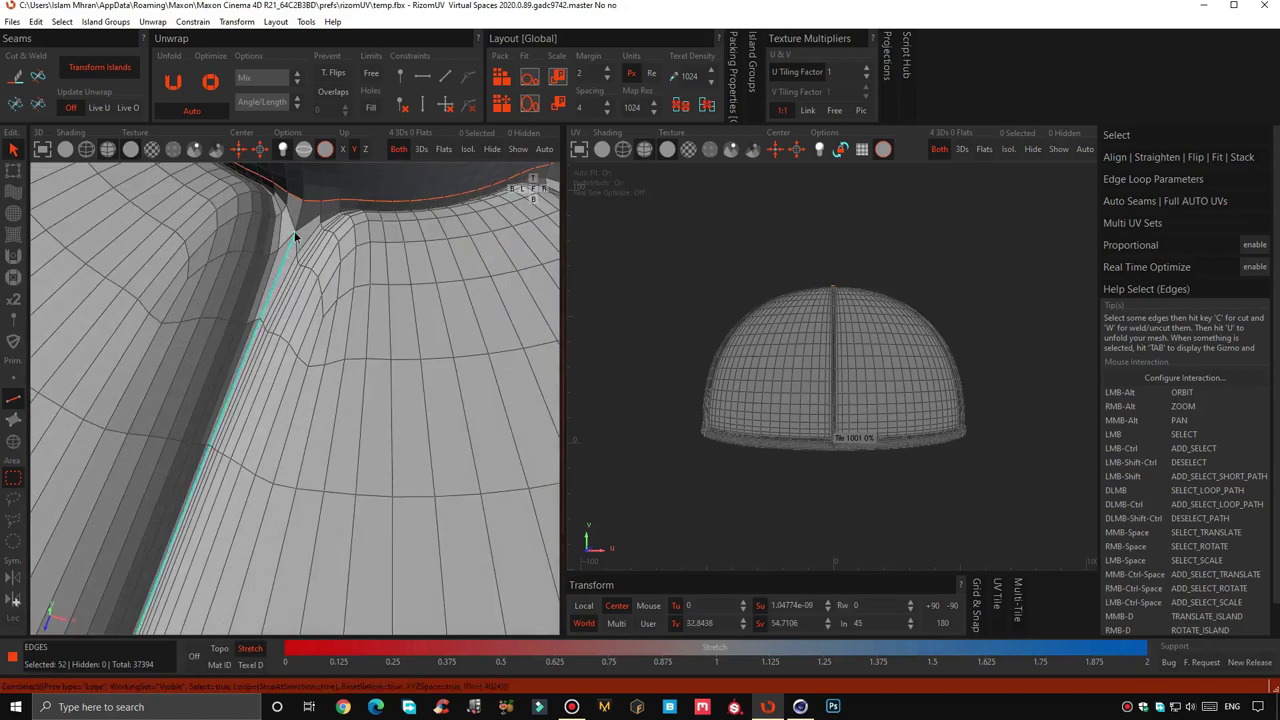
pyautogui.press('c')
# Cut seams along the remaining three panel creases around the crown
pyautogui.scroll(-2, 300, 250)
pyautogui.moveTo(285, 285)
pyautogui.keyDown('alt'); pyautogui.mouseDown()
pyautogui.moveTo(278, 305)
pyautogui.moveTo(352, 226)
pyautogui.mouseUp(); pyautogui.keyUp('alt')
pyautogui.scroll(2, 352, 226)
pyautogui.doubleClick(352, 226)
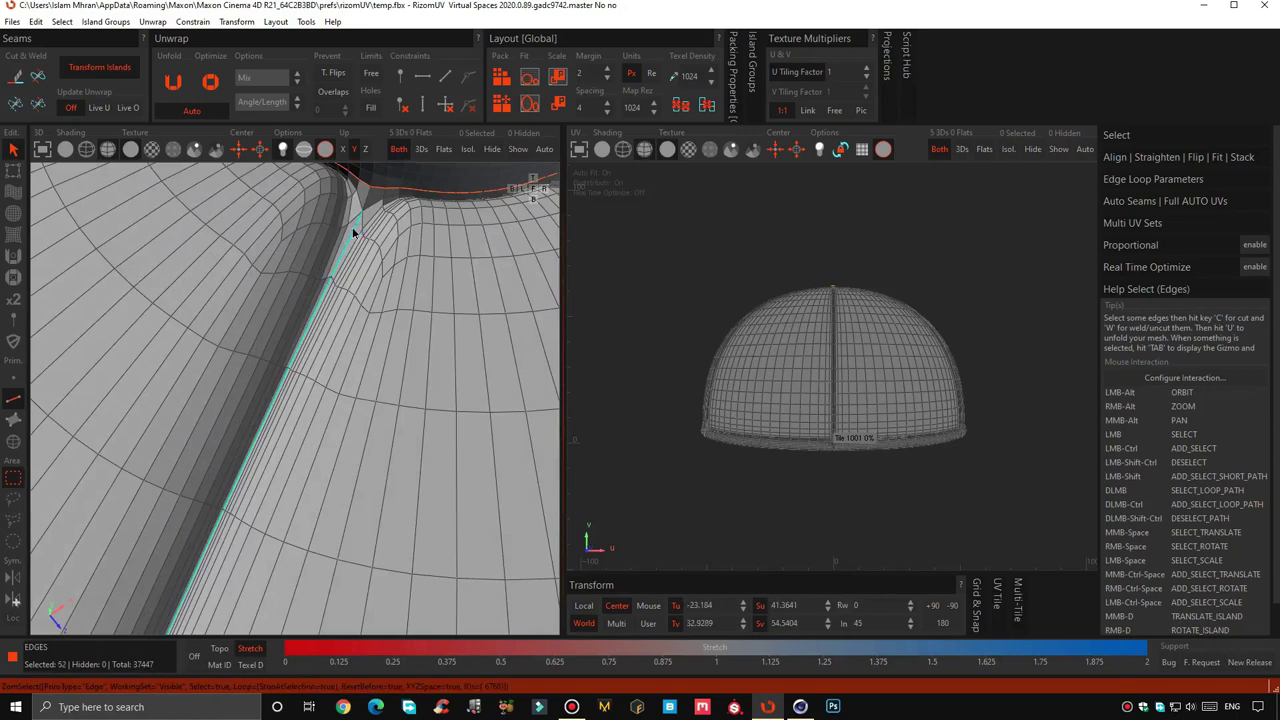
pyautogui.press('c')
pyautogui.scroll(-2, 397, 323)
pyautogui.moveTo(357, 286)
pyautogui.keyDown('alt'); pyautogui.mouseDown()
pyautogui.moveTo(211, 309)
pyautogui.moveTo(257, 306)
pyautogui.moveTo(251, 271)
pyautogui.moveTo(316, 198)
pyautogui.mouseUp(); pyautogui.keyUp('alt')
pyautogui.doubleClick(316, 198)
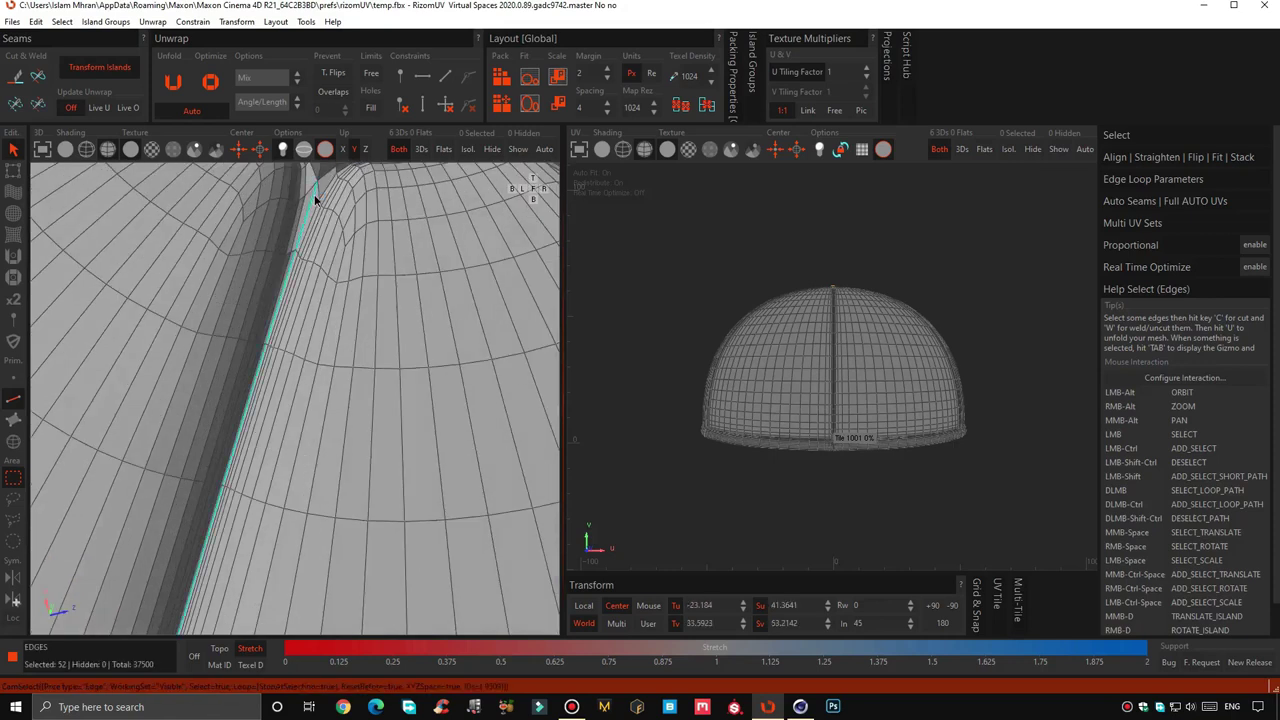
pyautogui.press('c')
pyautogui.moveTo(281, 240)
pyautogui.keyDown('alt'); pyautogui.mouseDown()
pyautogui.moveTo(314, 251)
pyautogui.moveTo(351, 296)
pyautogui.moveTo(160, 323)
pyautogui.moveTo(304, 334)
pyautogui.moveTo(331, 237)
pyautogui.mouseUp(); pyautogui.keyUp('alt')
pyautogui.doubleClick(341, 234)
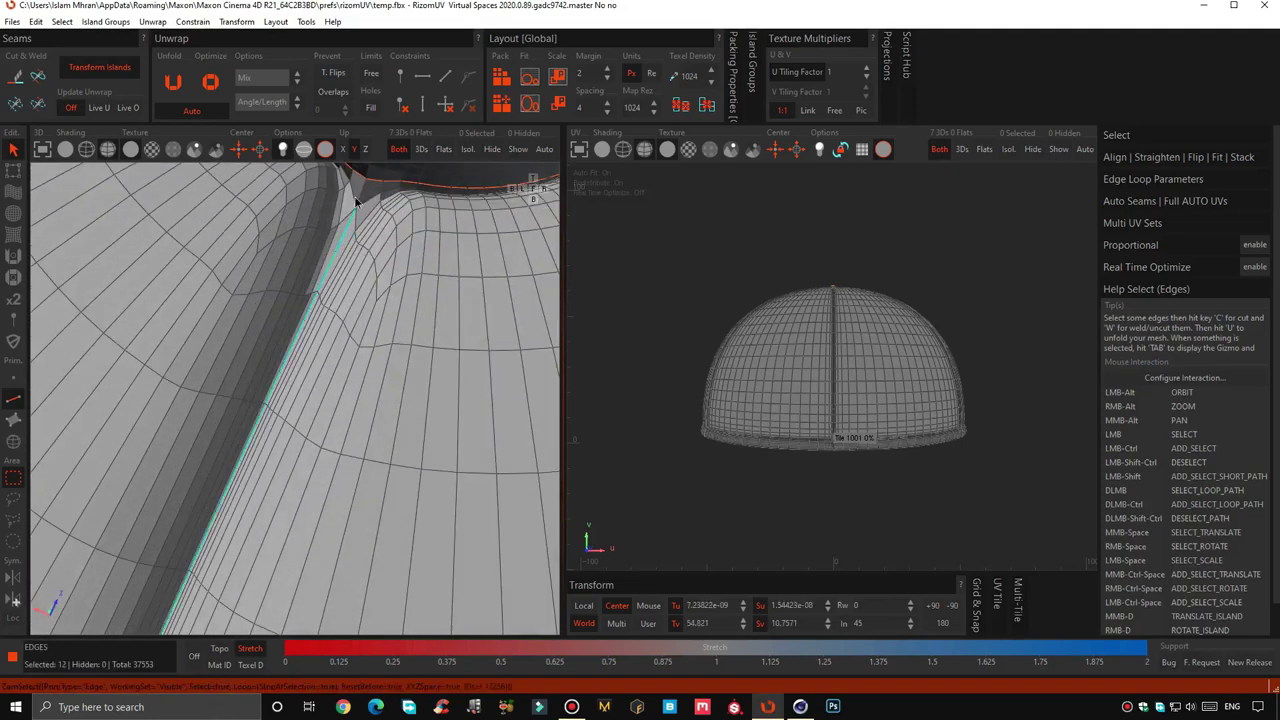
pyautogui.click(20, 80)
# Cut seams along the brim junction loop and the brim edge loop
pyautogui.scroll(-2, 410, 310)
pyautogui.scroll(-3, 410, 310)
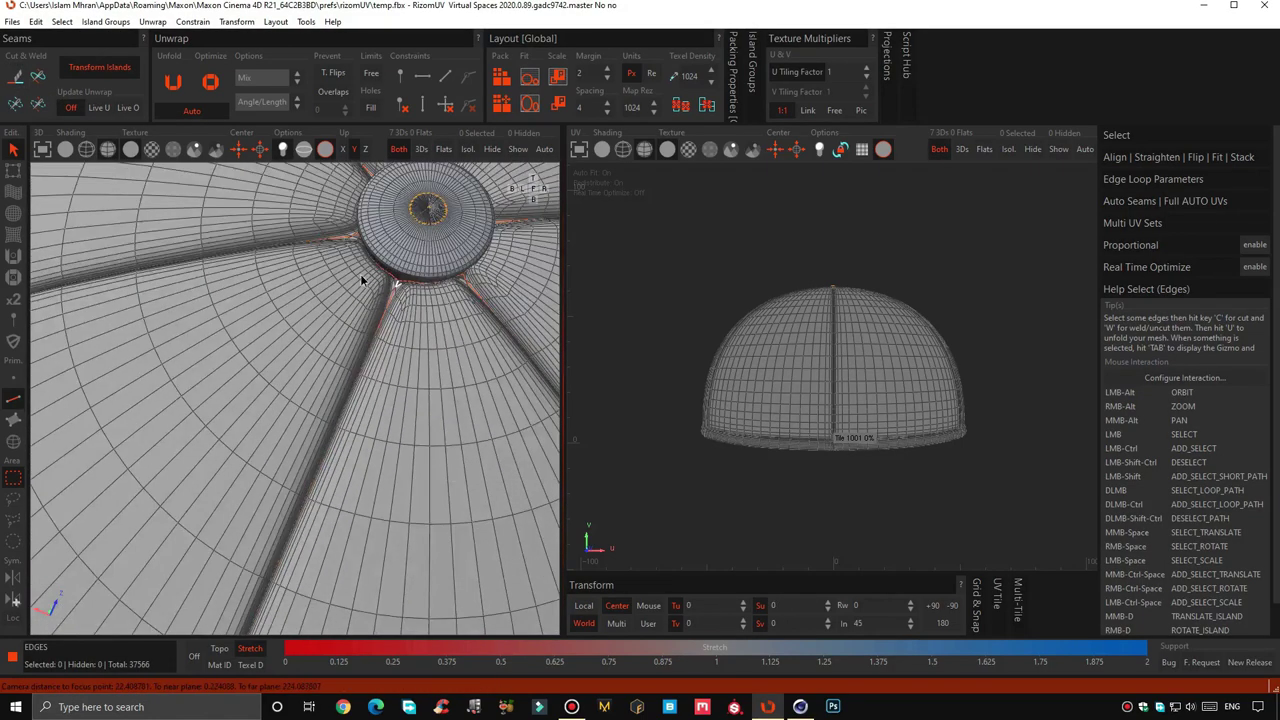
pyautogui.scroll(-2, 386, 323)
pyautogui.scroll(-3, 388, 327)
pyautogui.moveTo(423, 371)
pyautogui.keyDown('alt'); pyautogui.mouseDown()
pyautogui.moveTo(423, 306)
pyautogui.moveTo(381, 433)
pyautogui.moveTo(393, 368)
pyautogui.moveTo(307, 358)
pyautogui.moveTo(151, 294)
pyautogui.mouseUp(); pyautogui.keyUp('alt')
pyautogui.scroll(3, 260, 360)
pyautogui.scroll(3, 206, 361)
pyautogui.scroll(2, 269, 364)
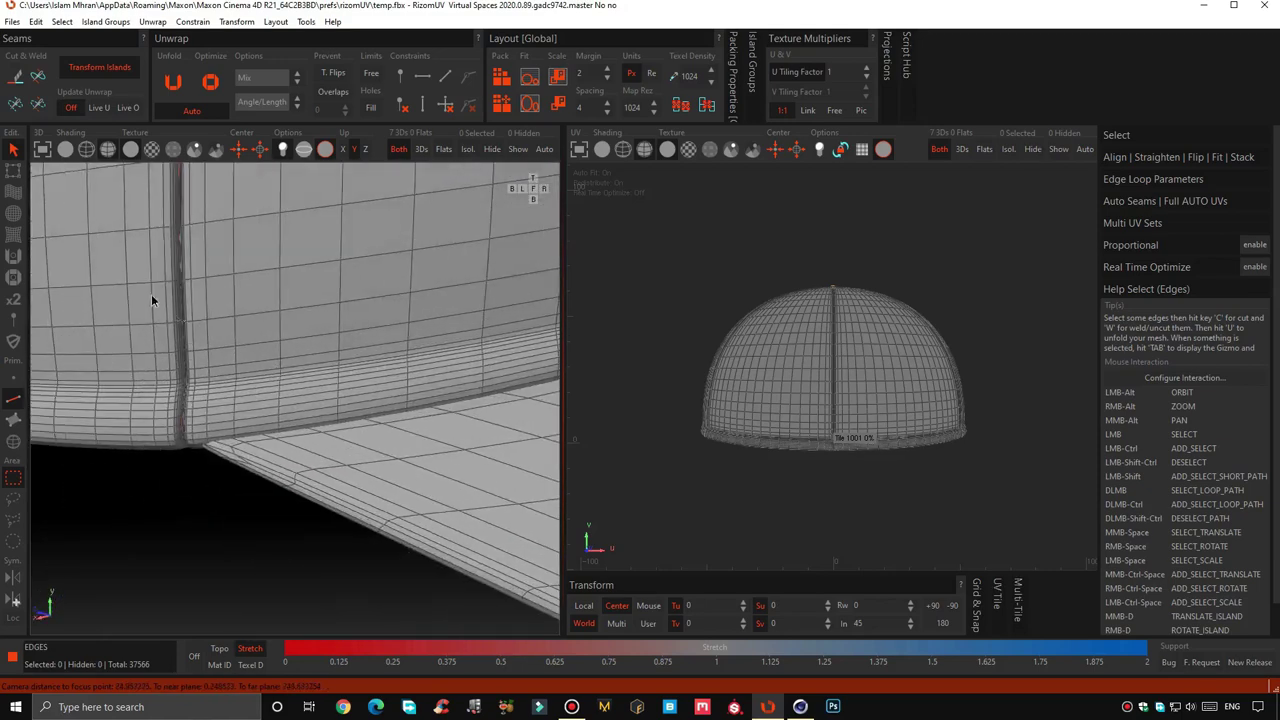
pyautogui.doubleClick(259, 372)
pyautogui.click(18, 80)
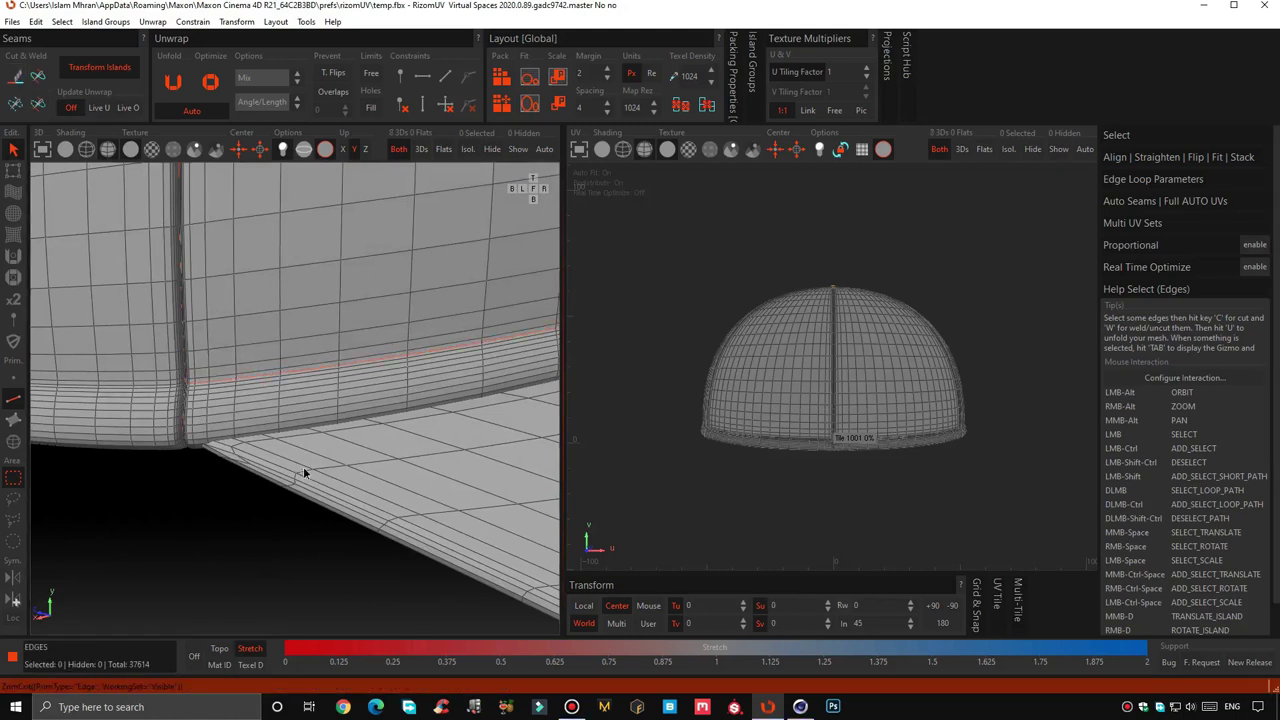
pyautogui.scroll(1, 211, 443)
pyautogui.click(182, 461)
pyautogui.doubleClick(183, 459)
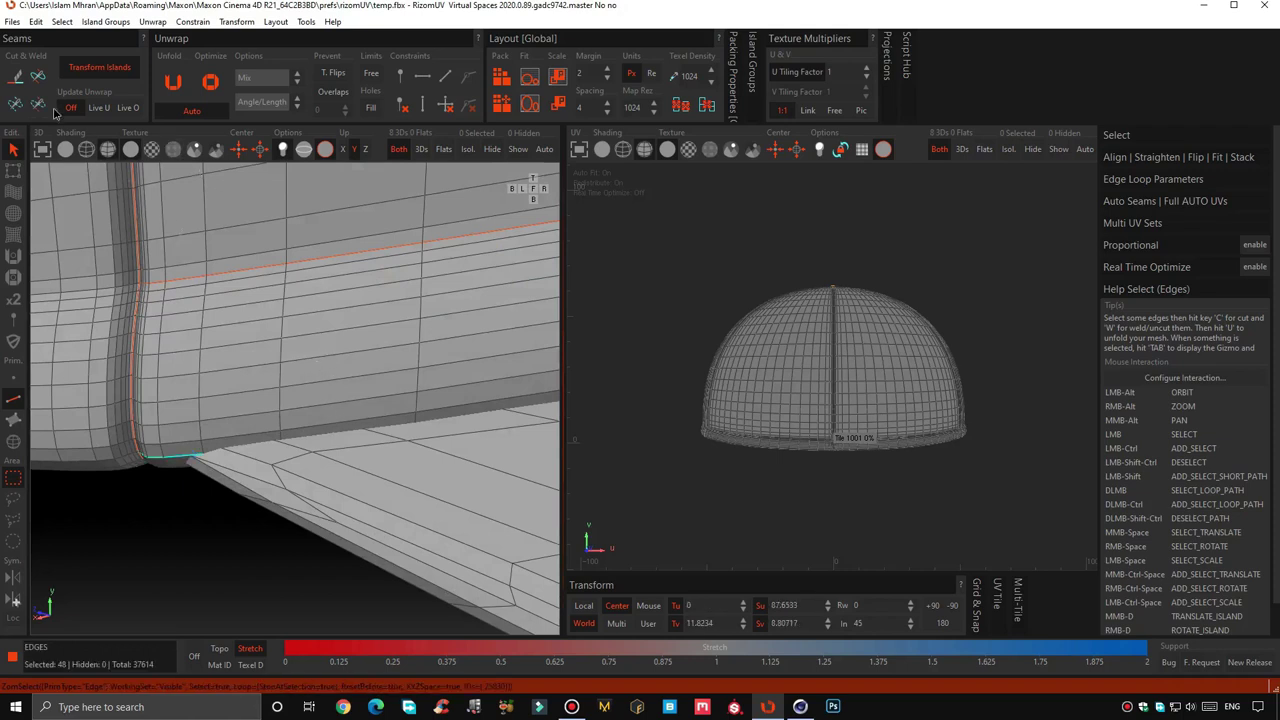
pyautogui.click(17, 80)
# Cut seams along the loop beside the vertical seam and the crown's bottom loop
pyautogui.scroll(1, 320, 378)
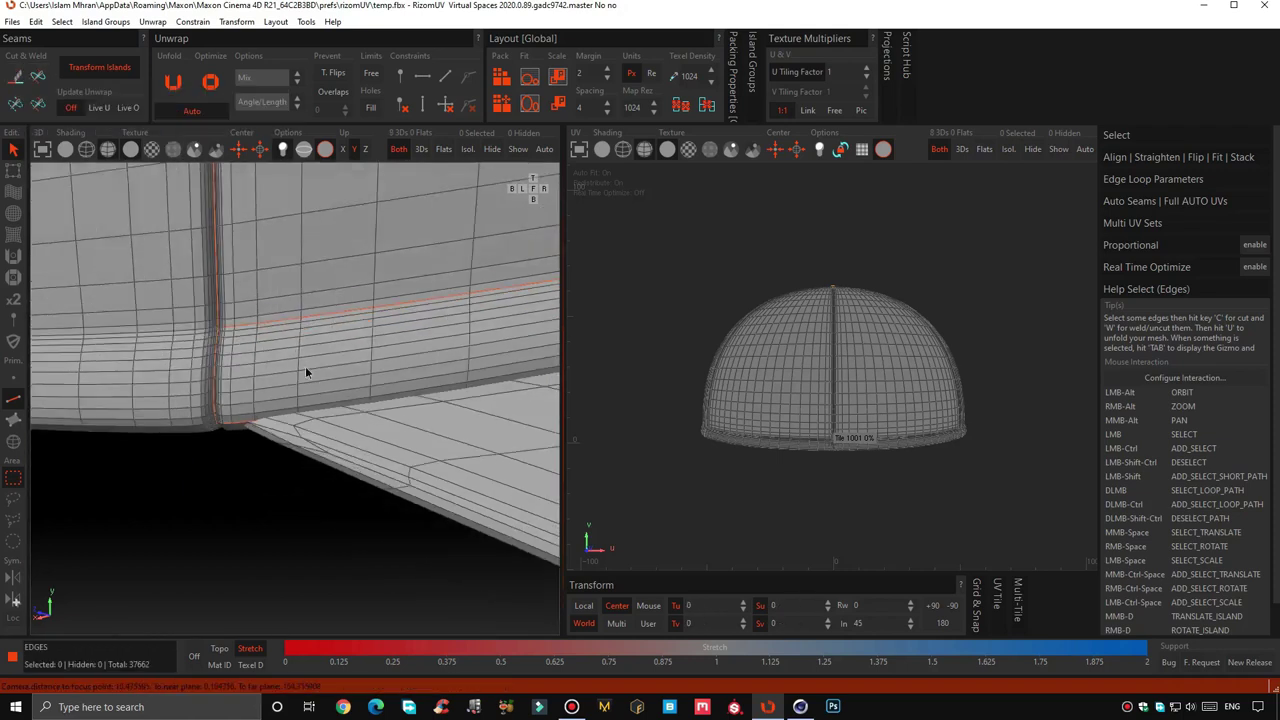
pyautogui.scroll(1, 300, 372)
pyautogui.moveTo(298, 374)
pyautogui.keyDown('alt'); pyautogui.mouseDown()
pyautogui.moveTo(190, 355)
pyautogui.moveTo(321, 328)
pyautogui.mouseUp(); pyautogui.keyUp('alt')
pyautogui.doubleClick(280, 340)
pyautogui.click(35, 104)
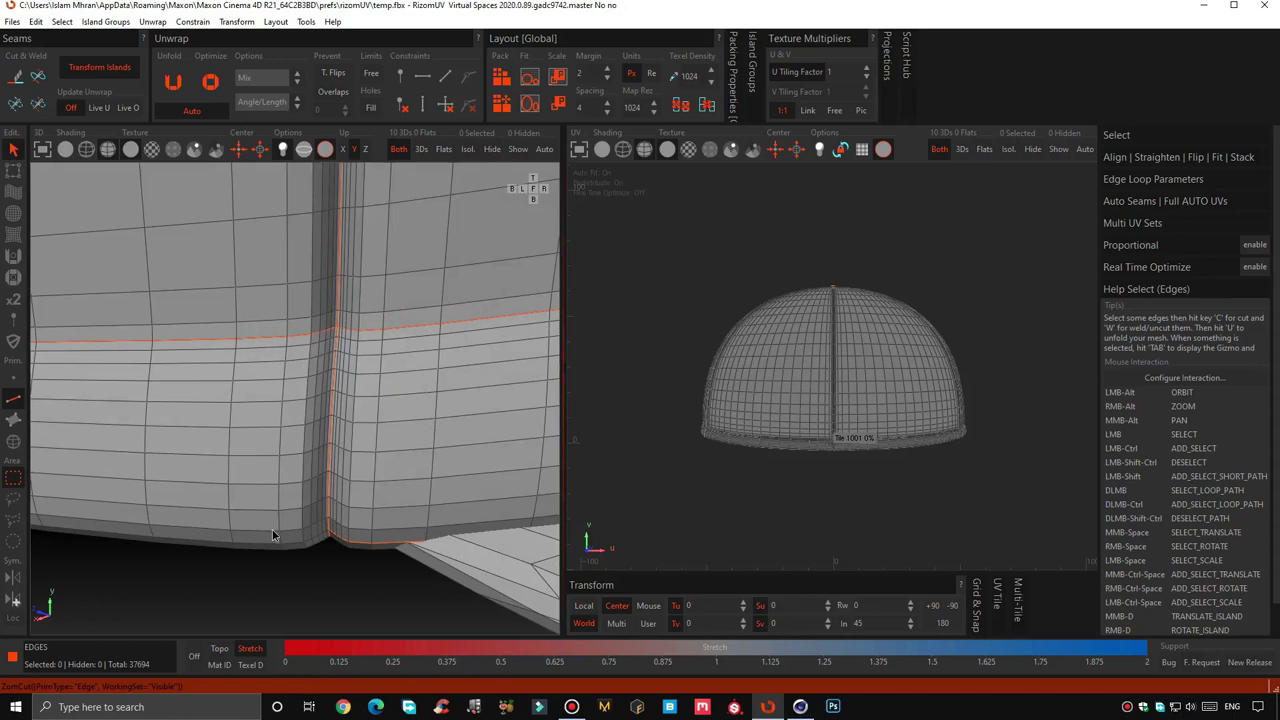
pyautogui.doubleClick(273, 549)
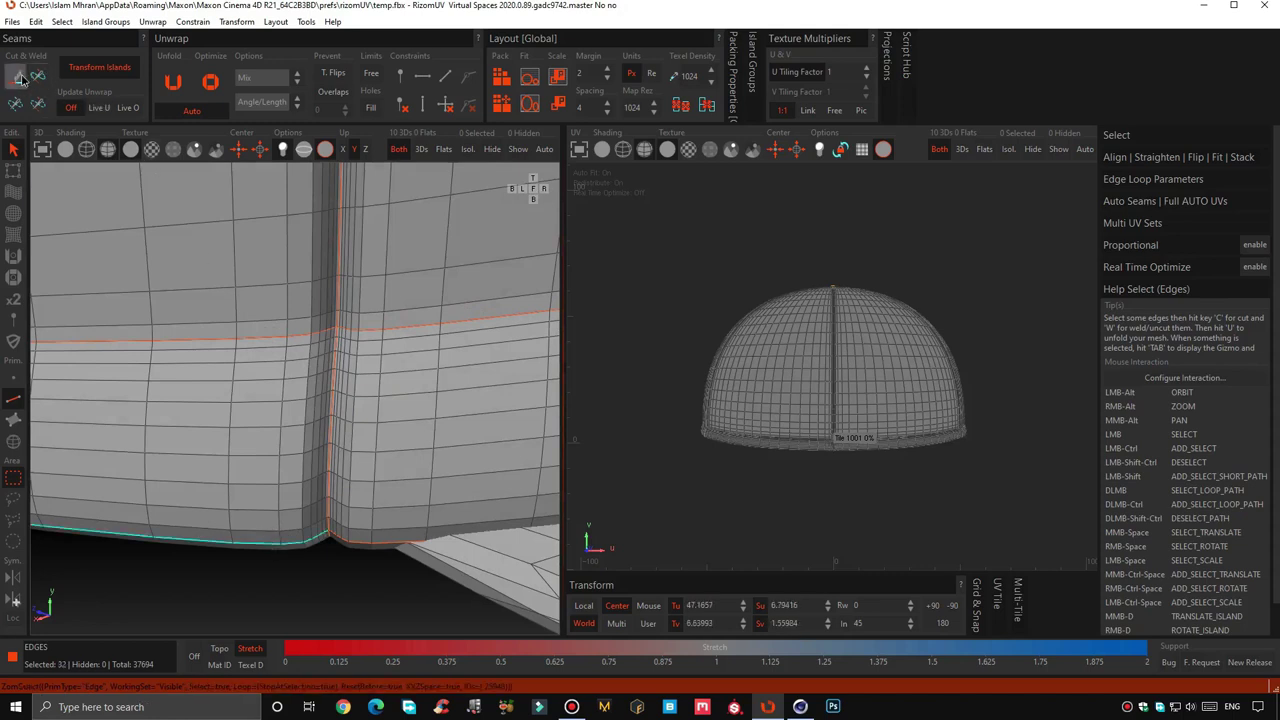
pyautogui.click(20, 78)
pyautogui.scroll(-5, 301, 425)
pyautogui.moveTo(383, 428)
pyautogui.keyDown('alt'); pyautogui.mouseDown()
pyautogui.moveTo(309, 409)
pyautogui.moveTo(355, 410)
pyautogui.mouseUp(); pyautogui.keyUp('alt')
# Cut seams along the lower dome band loop and its bottom boundary loop
pyautogui.scroll(2, 340, 435)
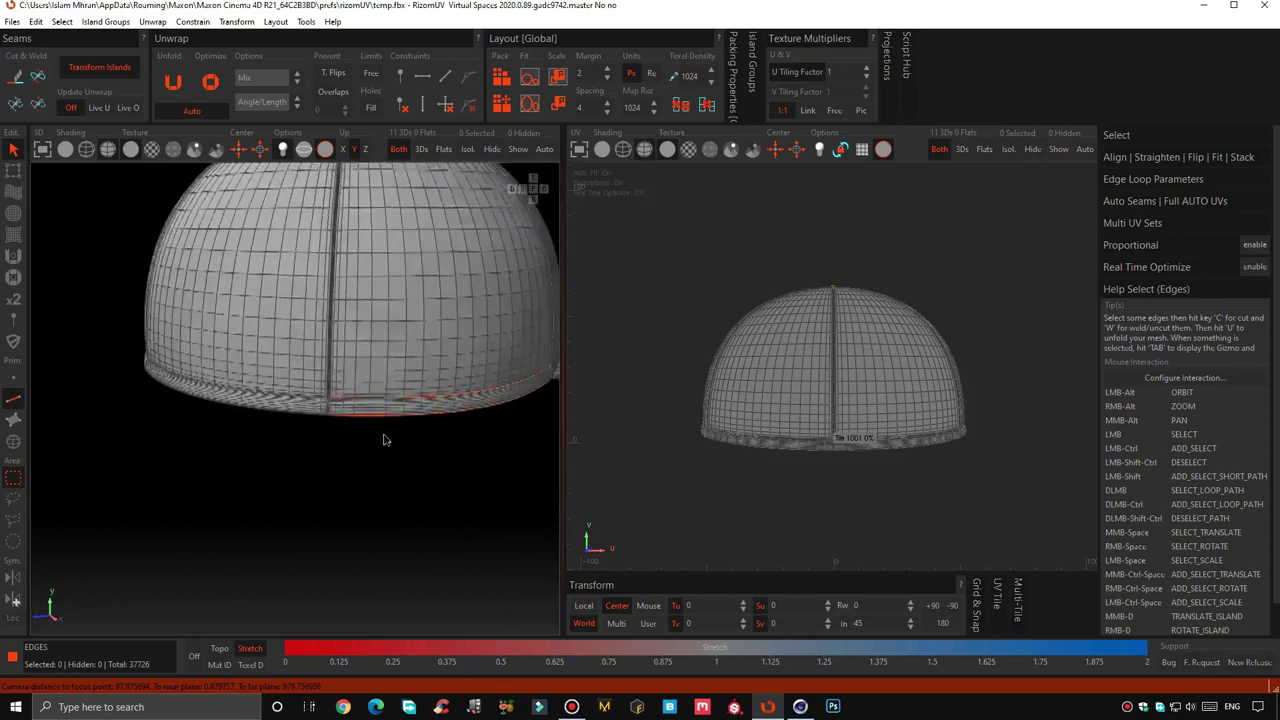
pyautogui.scroll(2, 383, 437)
pyautogui.scroll(2, 320, 394)
pyautogui.scroll(2, 354, 414)
pyautogui.doubleClick(235, 371)
pyautogui.press('c')
pyautogui.doubleClick(239, 515)
pyautogui.press('c')
# Cut the rim band loop and bottom loop on the next rim section
pyautogui.moveTo(223, 370)
pyautogui.keyDown('alt'); pyautogui.mouseDown()
pyautogui.moveTo(291, 392)
pyautogui.moveTo(330, 371)
pyautogui.mouseUp(); pyautogui.keyUp('alt')
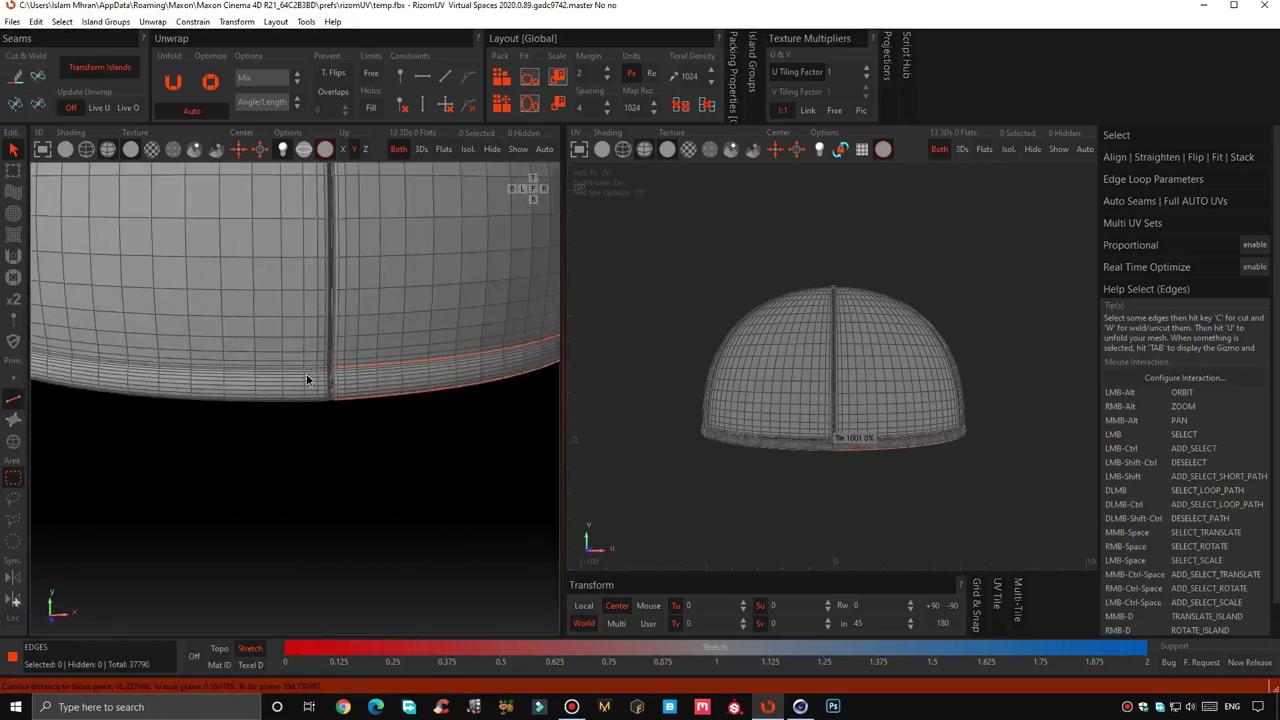
pyautogui.scroll(3, 330, 371)
pyautogui.doubleClick(290, 352)
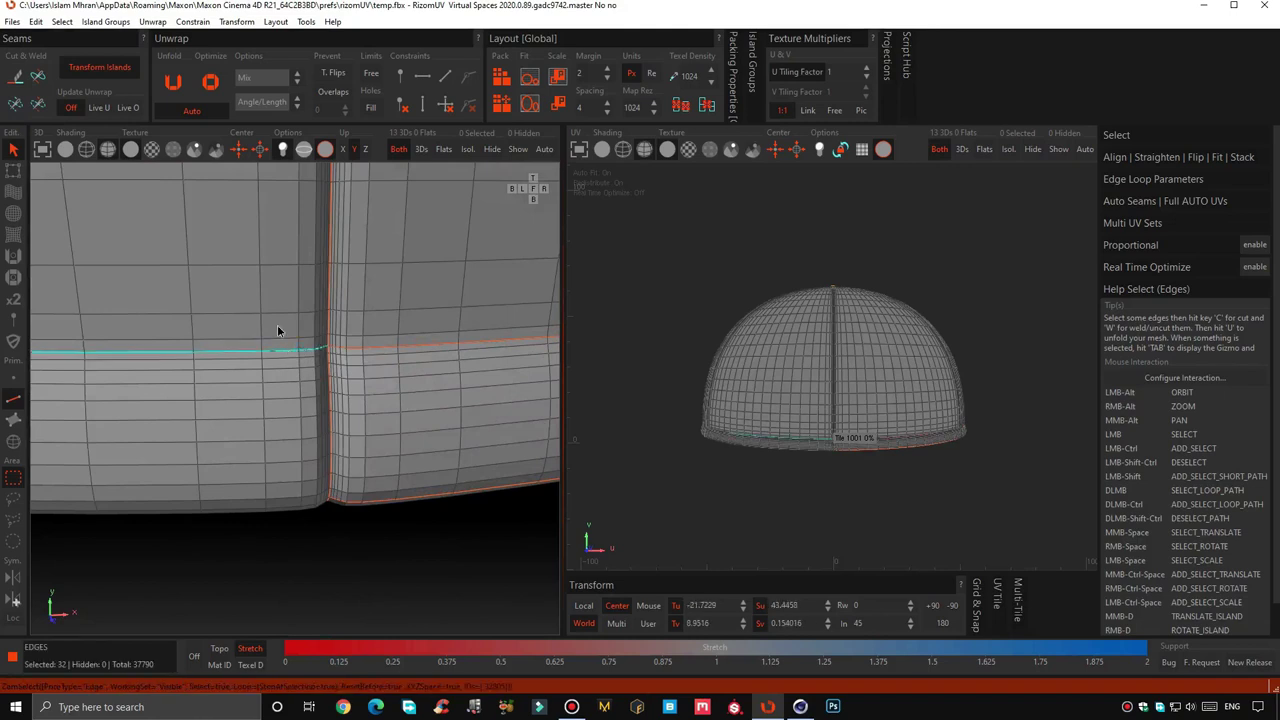
pyautogui.click(35, 82)
pyautogui.doubleClick(292, 511)
pyautogui.press('c')
# Cut the horizontal rim loop and bottom rim loop beside the existing seam
pyautogui.scroll(-5, 282, 355)
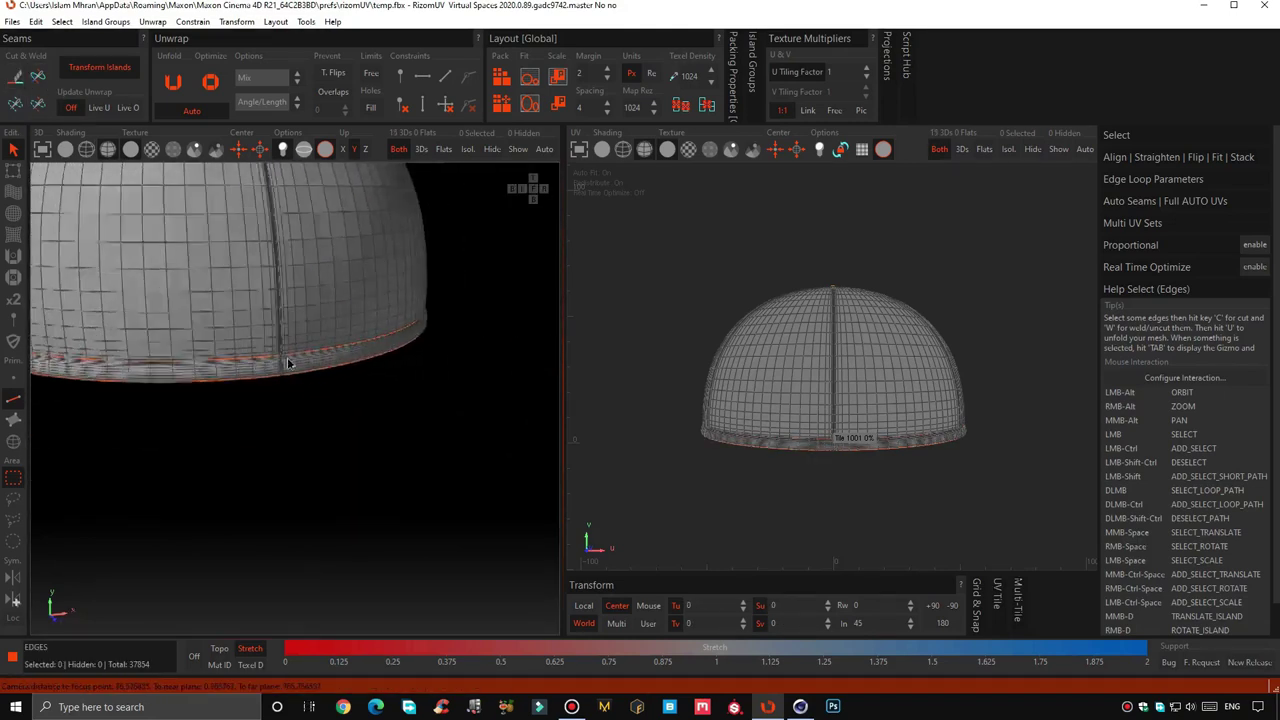
pyautogui.scroll(3, 288, 363)
pyautogui.scroll(3, 374, 377)
pyautogui.scroll(2, 392, 371)
pyautogui.doubleClick(374, 368)
pyautogui.click(18, 78)
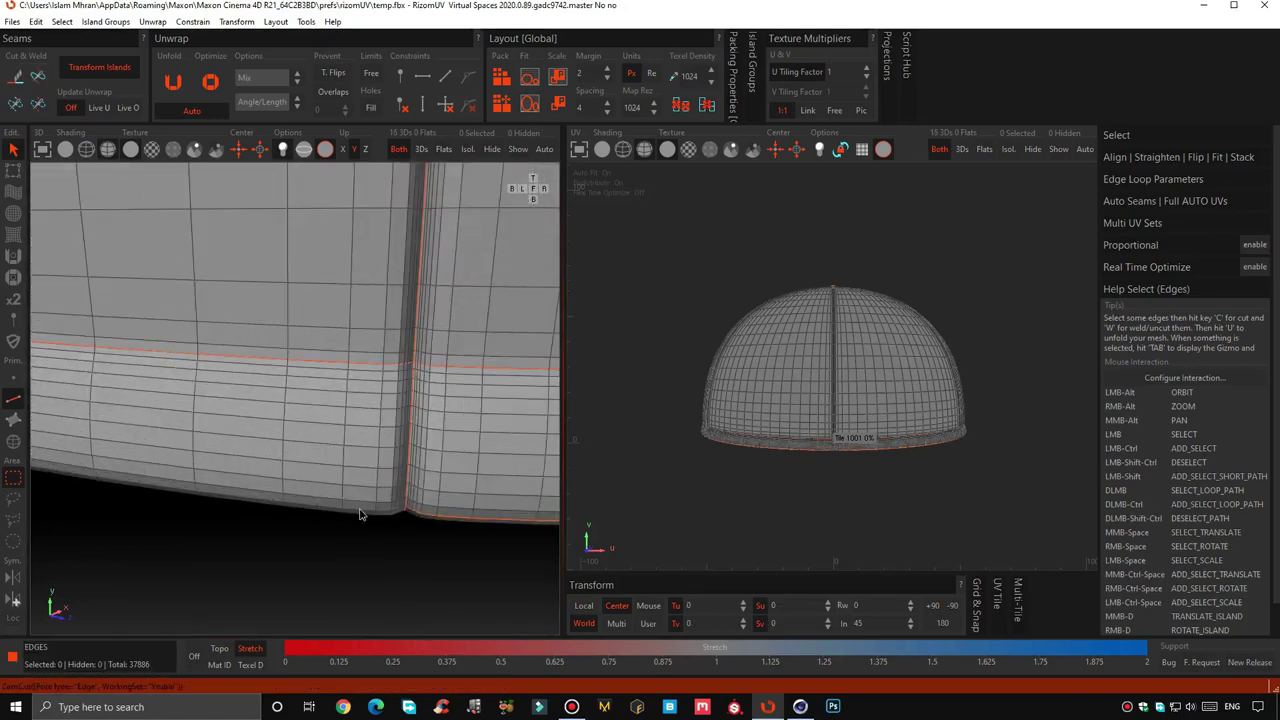
pyautogui.doubleClick(361, 514)
pyautogui.click(16, 78)
# Cut seams along both edge loops of the brim
pyautogui.scroll(-2, 317, 389)
pyautogui.moveTo(317, 389)
pyautogui.keyDown('alt'); pyautogui.mouseDown()
pyautogui.moveTo(431, 359)
pyautogui.moveTo(260, 404)
pyautogui.moveTo(334, 369)
pyautogui.mouseUp(); pyautogui.keyUp('alt')
pyautogui.scroll(2, 334, 369)
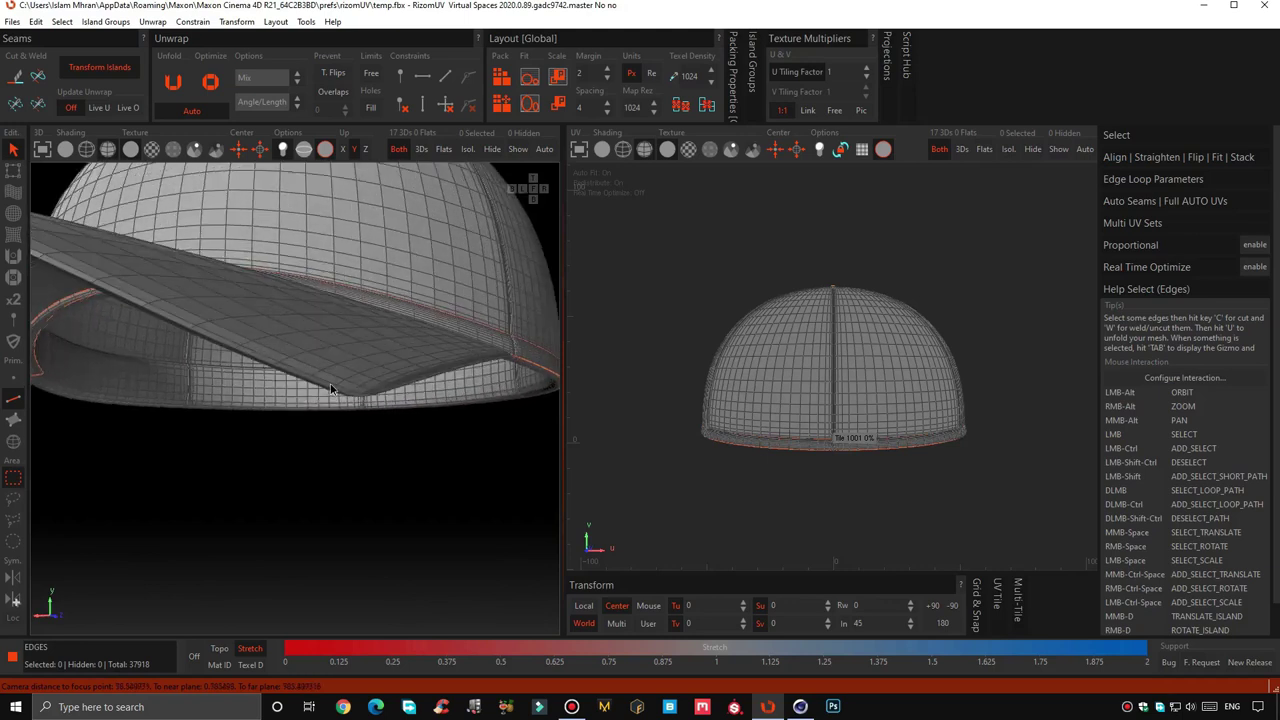
pyautogui.doubleClick(334, 381)
pyautogui.scroll(3, 293, 335)
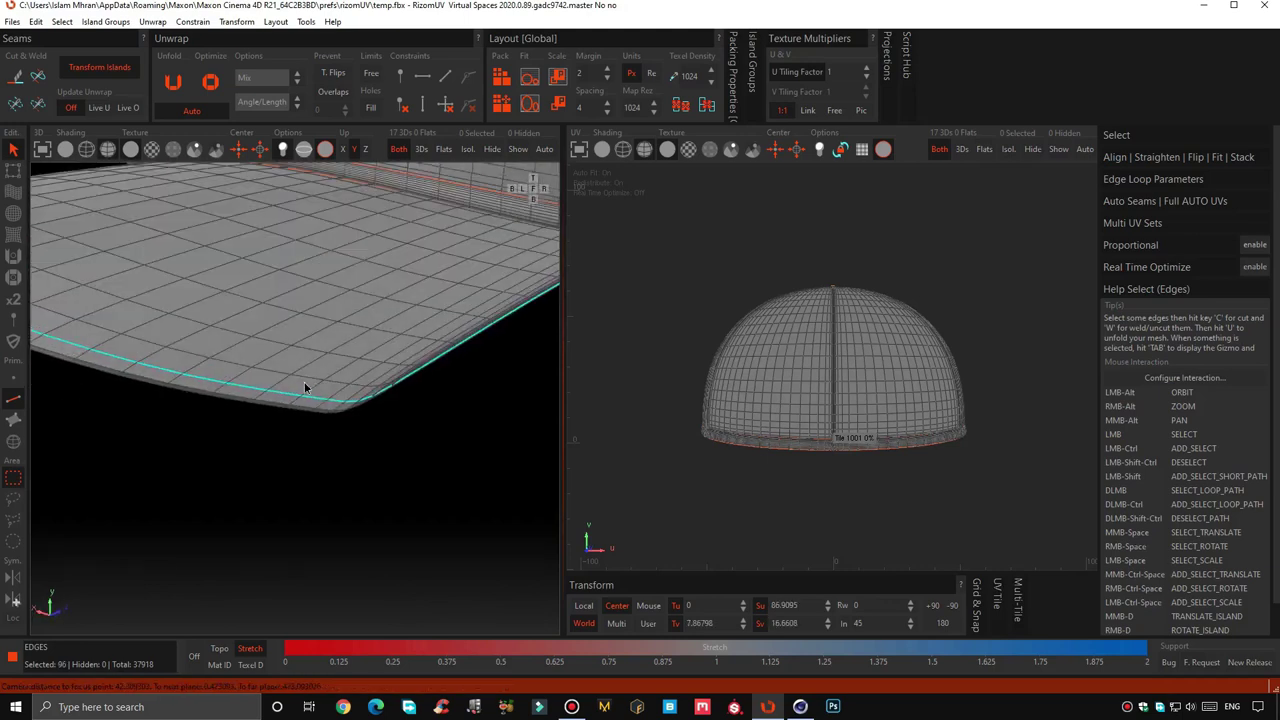
pyautogui.click(15, 76)
pyautogui.keyDown('alt'); pyautogui.moveTo(337, 420); pyautogui.dragTo(371, 319); pyautogui.keyUp('alt')
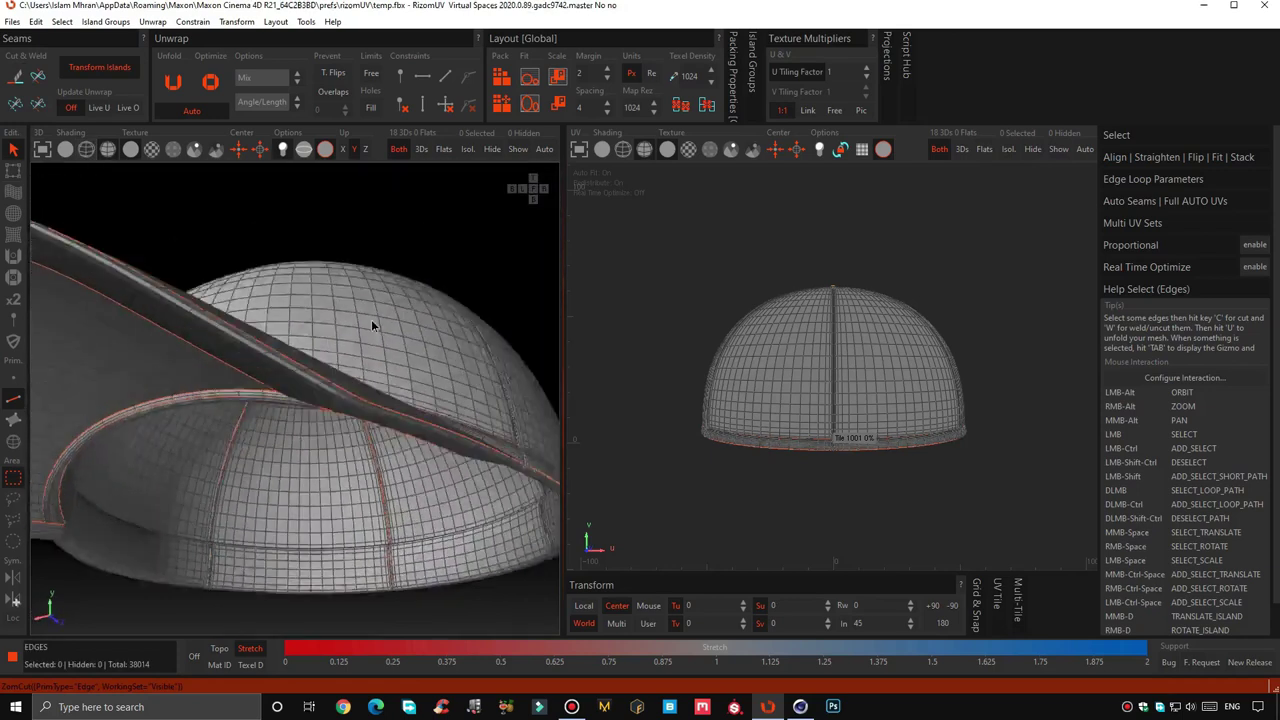
pyautogui.scroll(2, 330, 360)
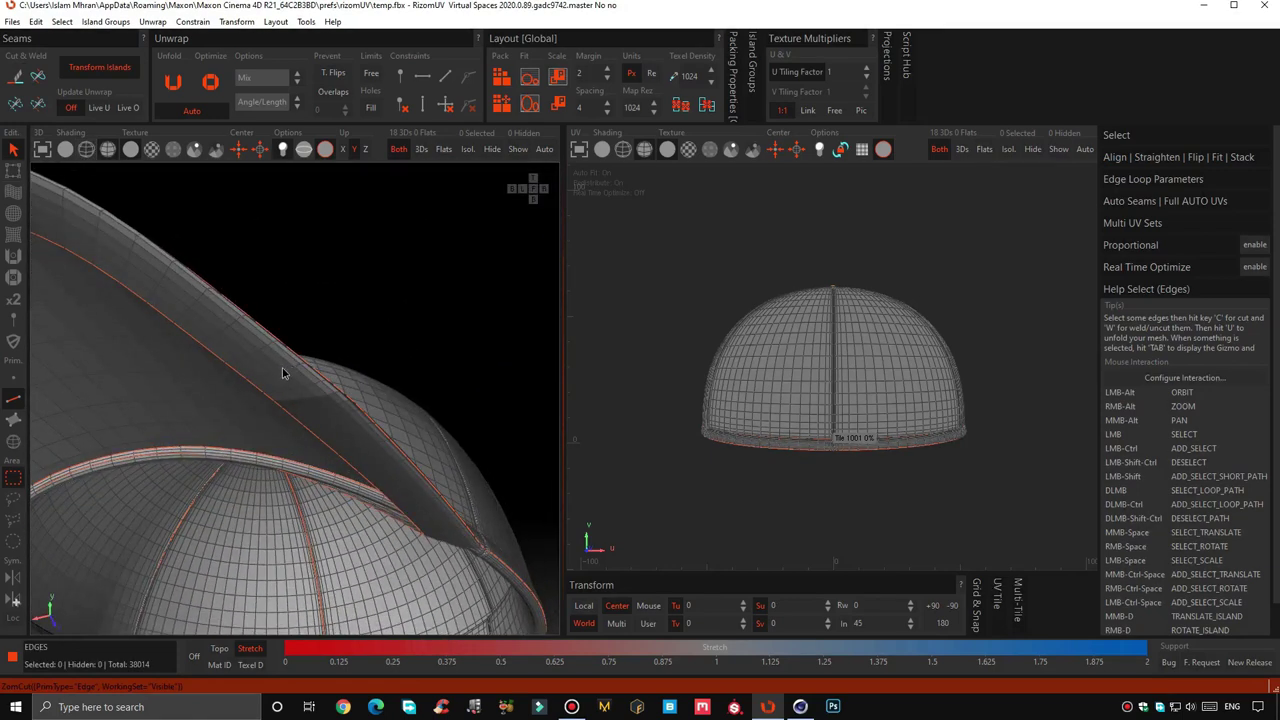
pyautogui.doubleClick(282, 372)
pyautogui.click(15, 76)
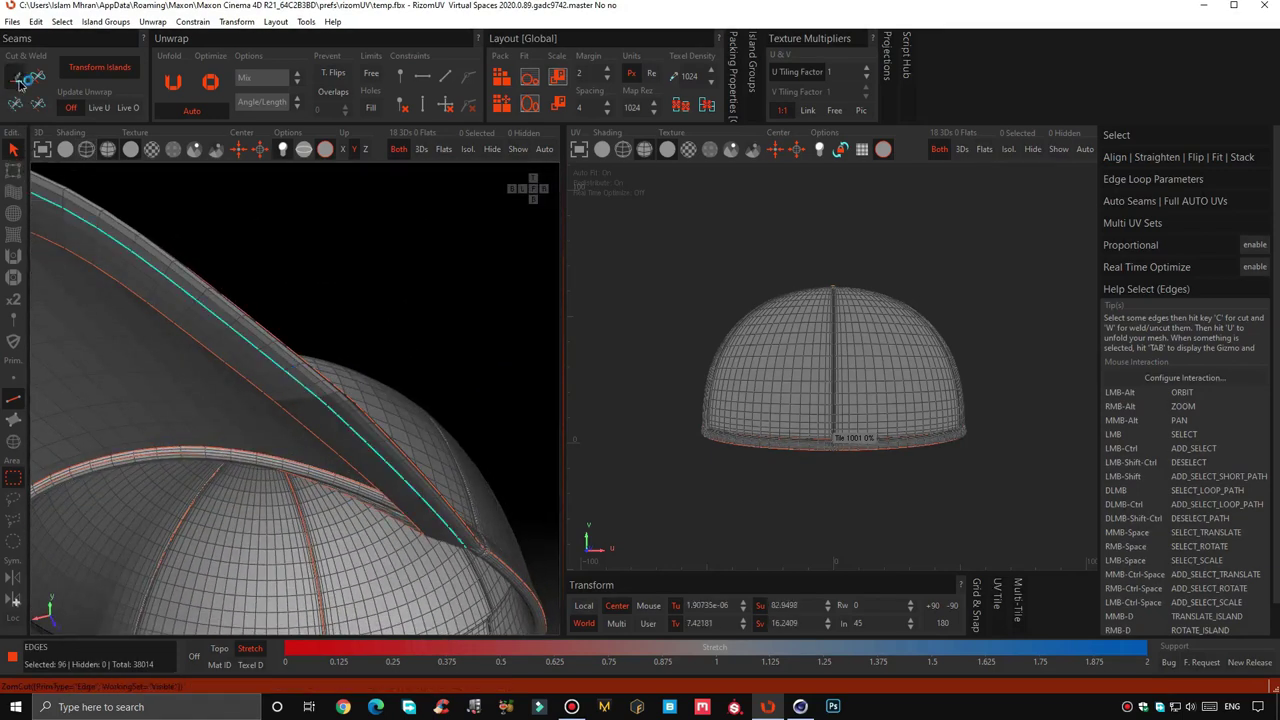
pyautogui.moveTo(307, 363)
pyautogui.keyDown('alt'); pyautogui.mouseDown()
pyautogui.moveTo(302, 402)
pyautogui.moveTo(286, 390)
pyautogui.moveTo(315, 416)
pyautogui.moveTo(546, 429)
pyautogui.mouseUp(); pyautogui.keyUp('alt')
pyautogui.scroll(-2, 302, 402)
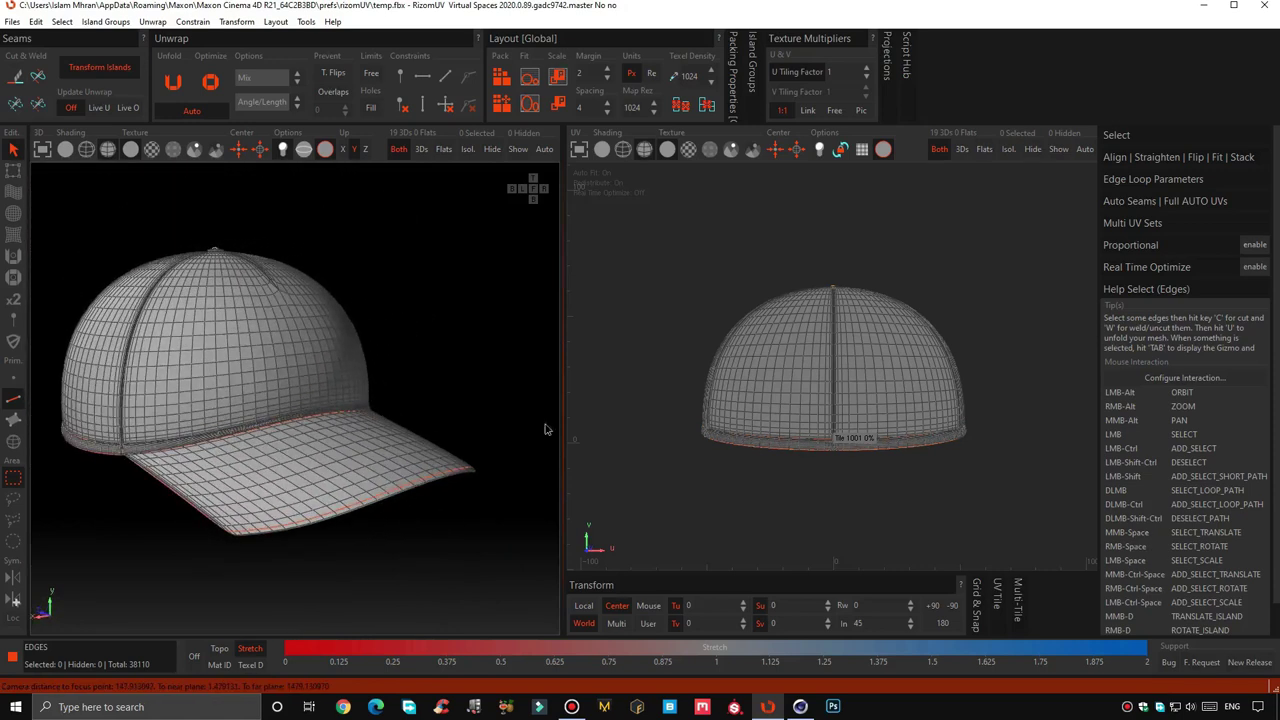
# Unwrap the cap into UV islands and repack them into the 0–1 tile
pyautogui.click(200, 108)
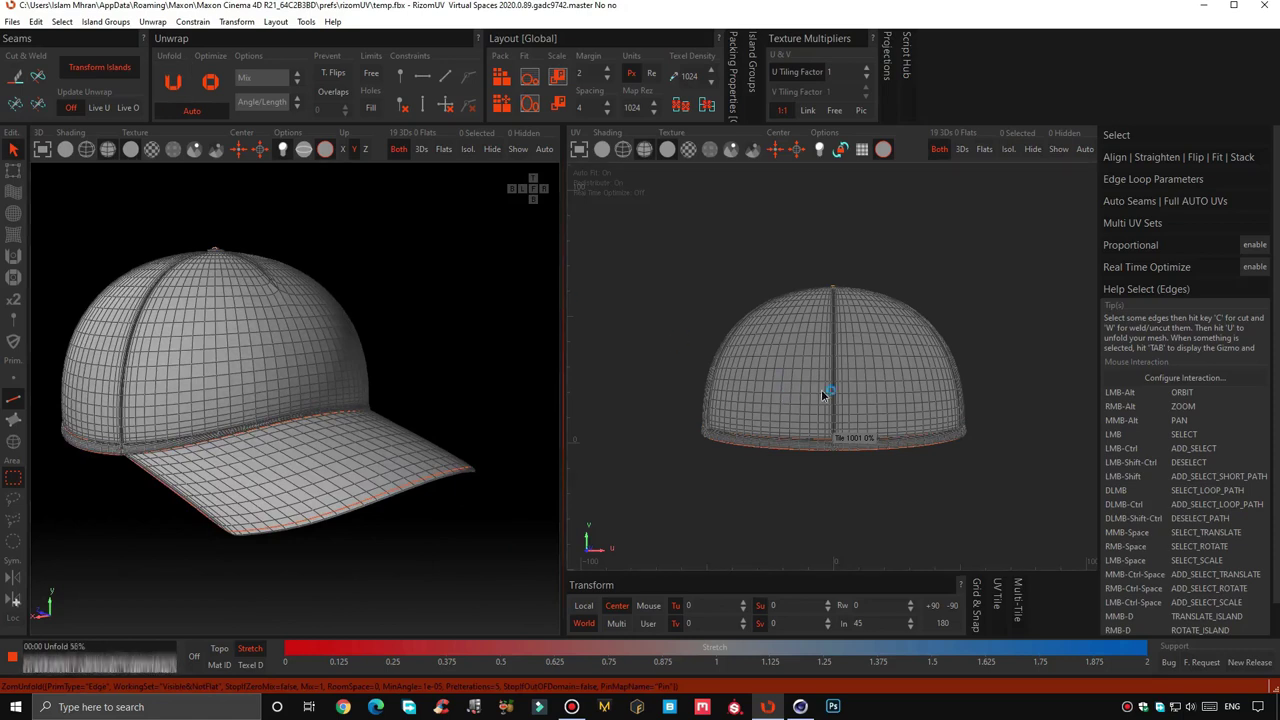
pyautogui.scroll(5, 870, 380)
pyautogui.press('f')
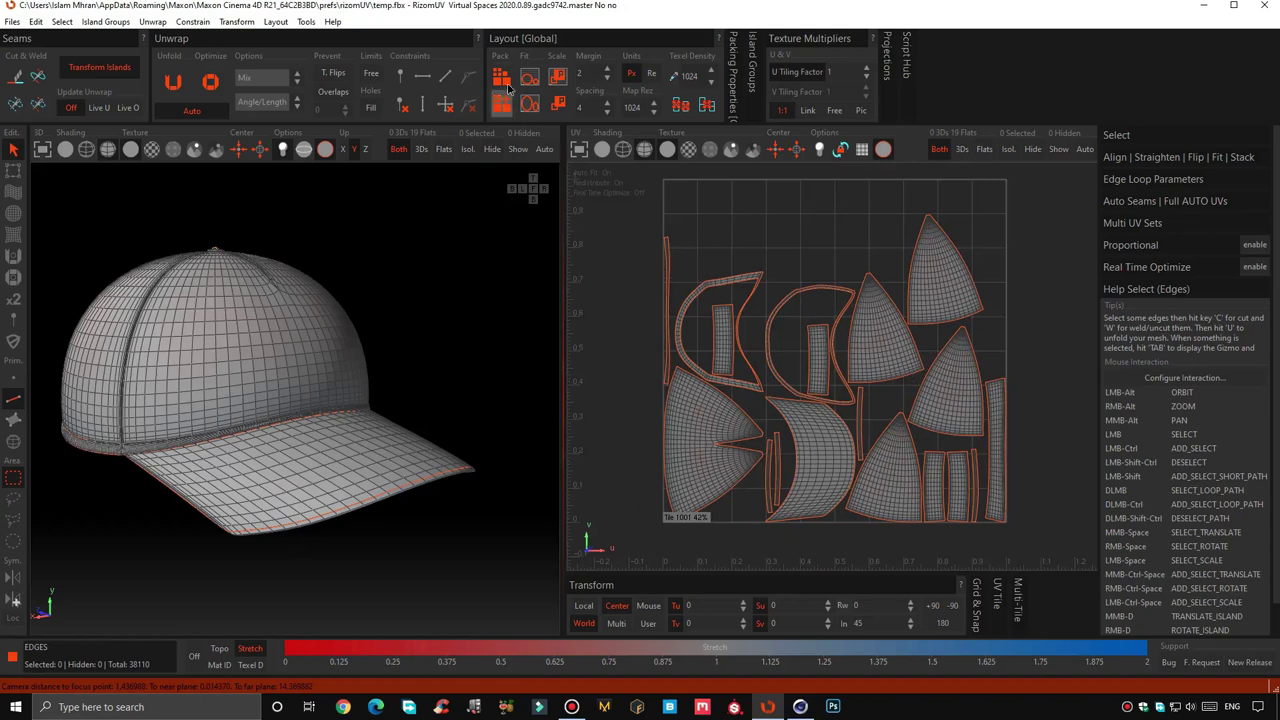
pyautogui.click(506, 86)
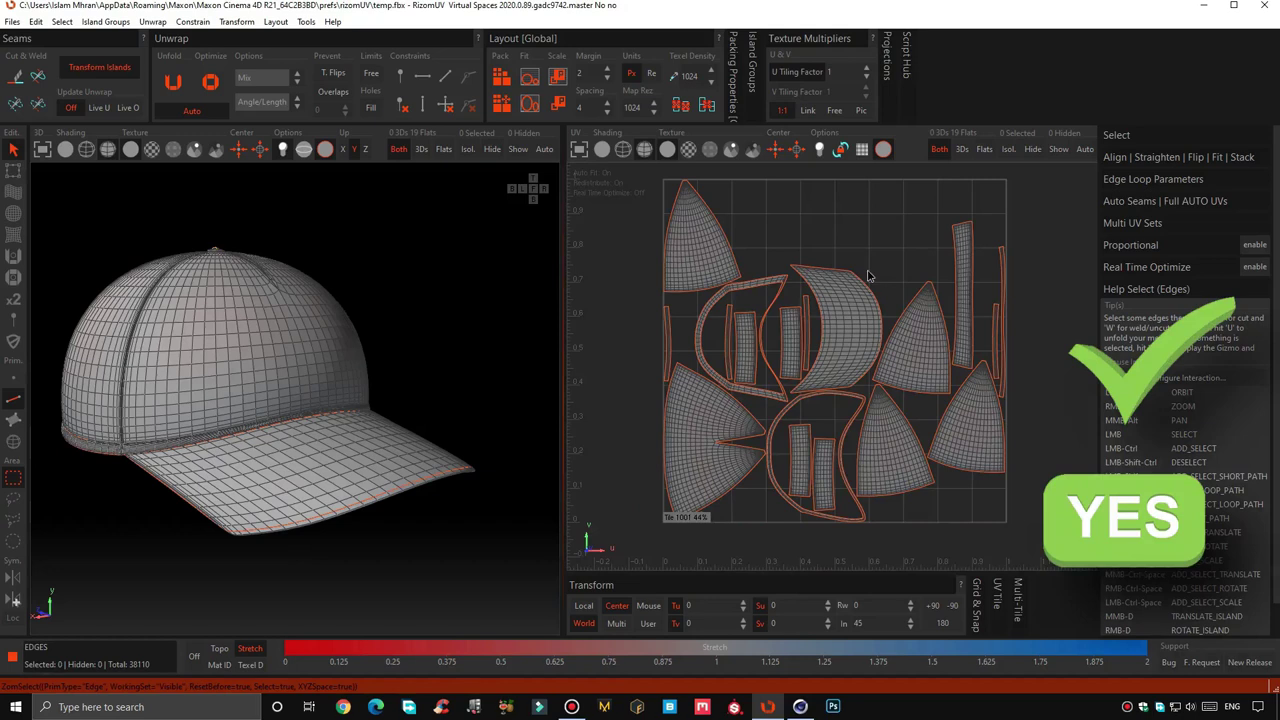
pyautogui.click(918, 335)
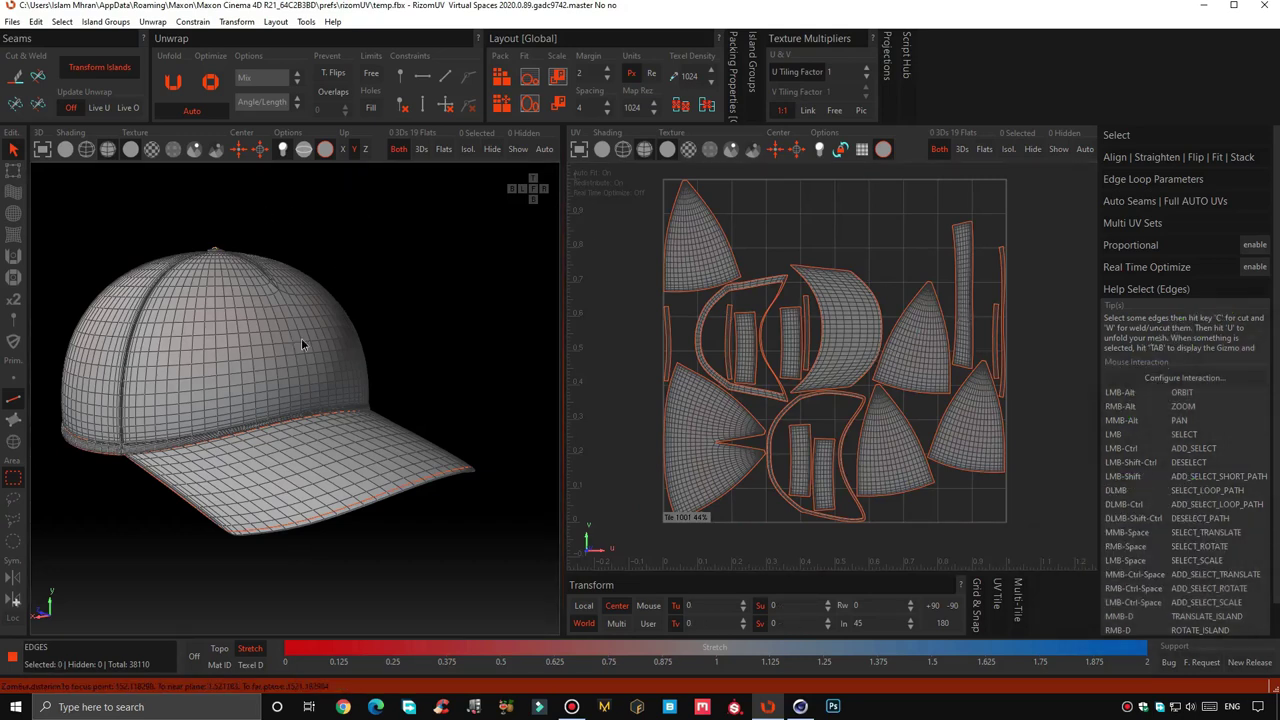
pyautogui.keyDown('alt'); pyautogui.moveTo(303, 345); pyautogui.dragTo(86, 149); pyautogui.keyUp('alt')
# Save the cap as CAP.fbx on the Desktop and minimize RizomUV
pyautogui.click(13, 22)
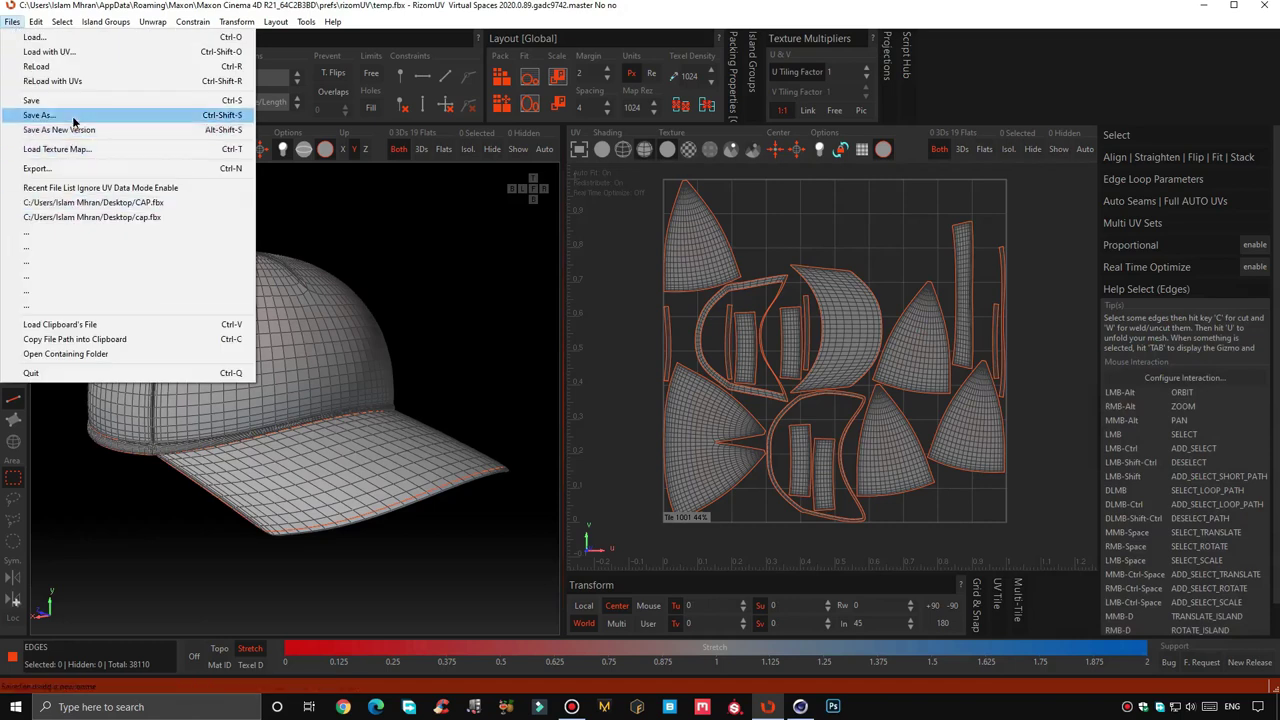
pyautogui.click(77, 118)
pyautogui.write('CAP')
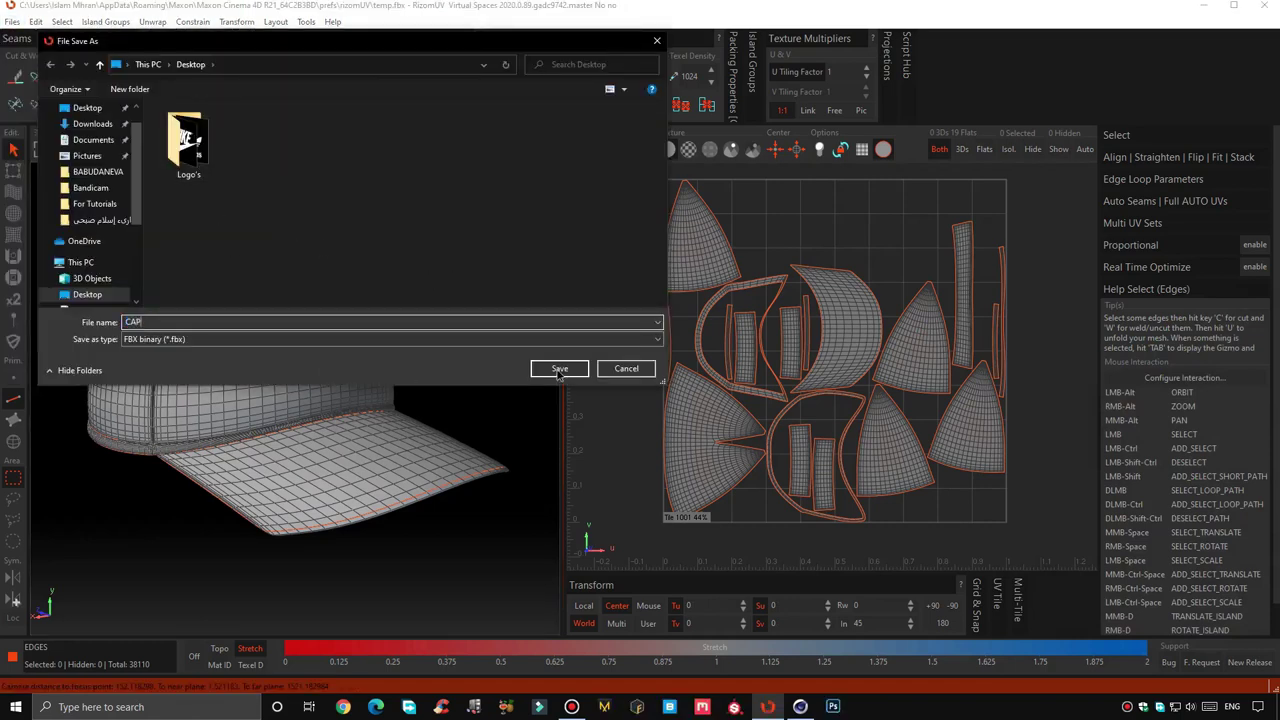
pyautogui.click(559, 370)
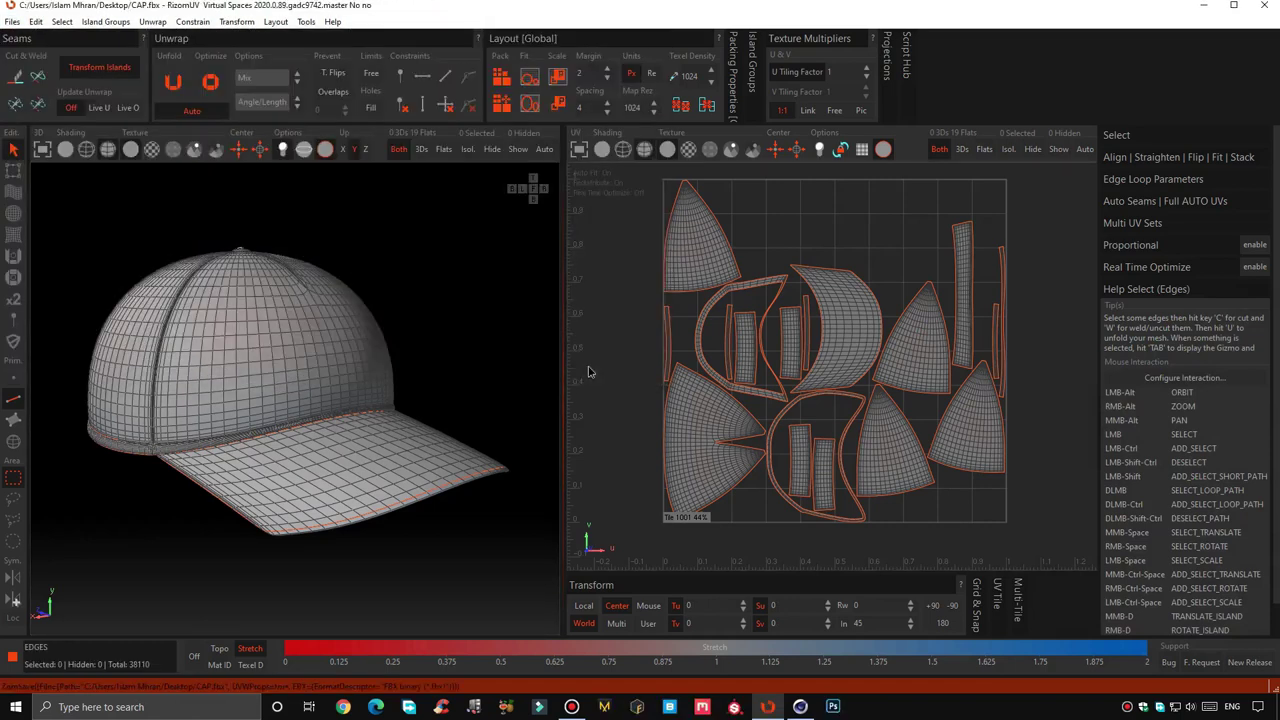
pyautogui.click(1202, 11)
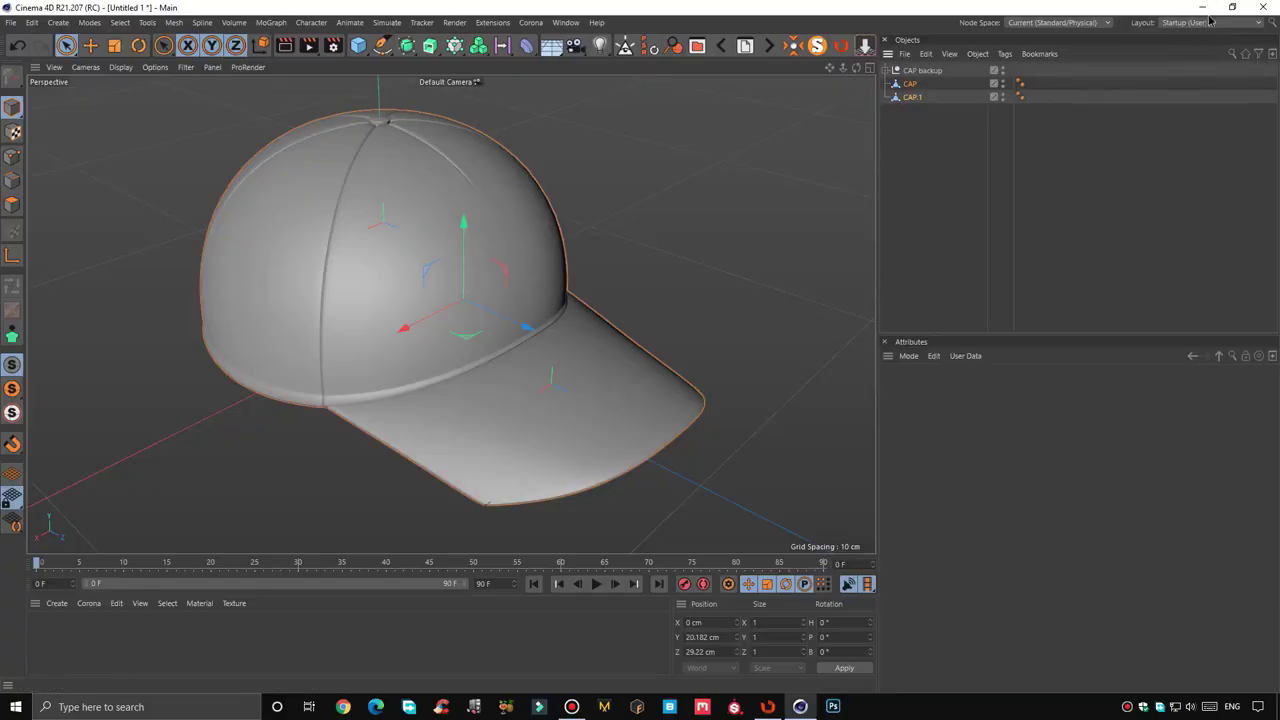
# Minimize Cinema 4D to reach the desktop
pyautogui.click(1203, 10)
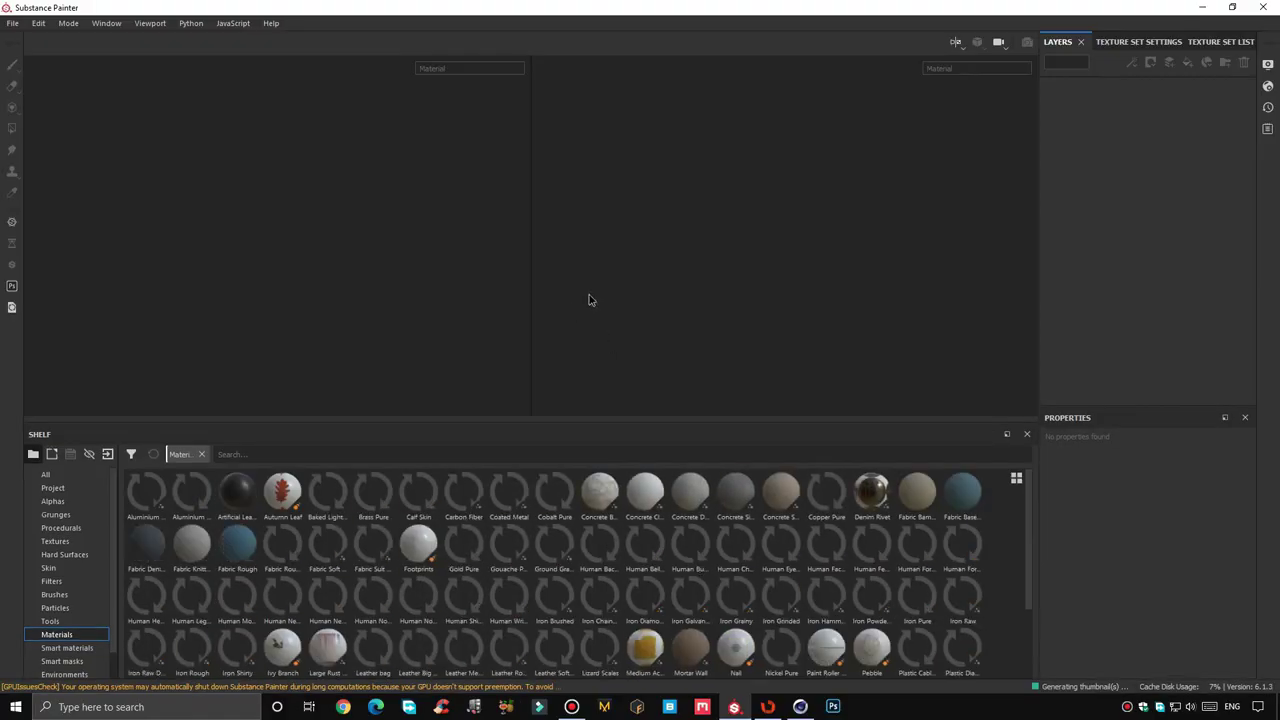
# Create a new project with CAP.fbx from the Desktop as its mesh, then inspect the seams
pyautogui.click(12, 22)
pyautogui.click(28, 34)
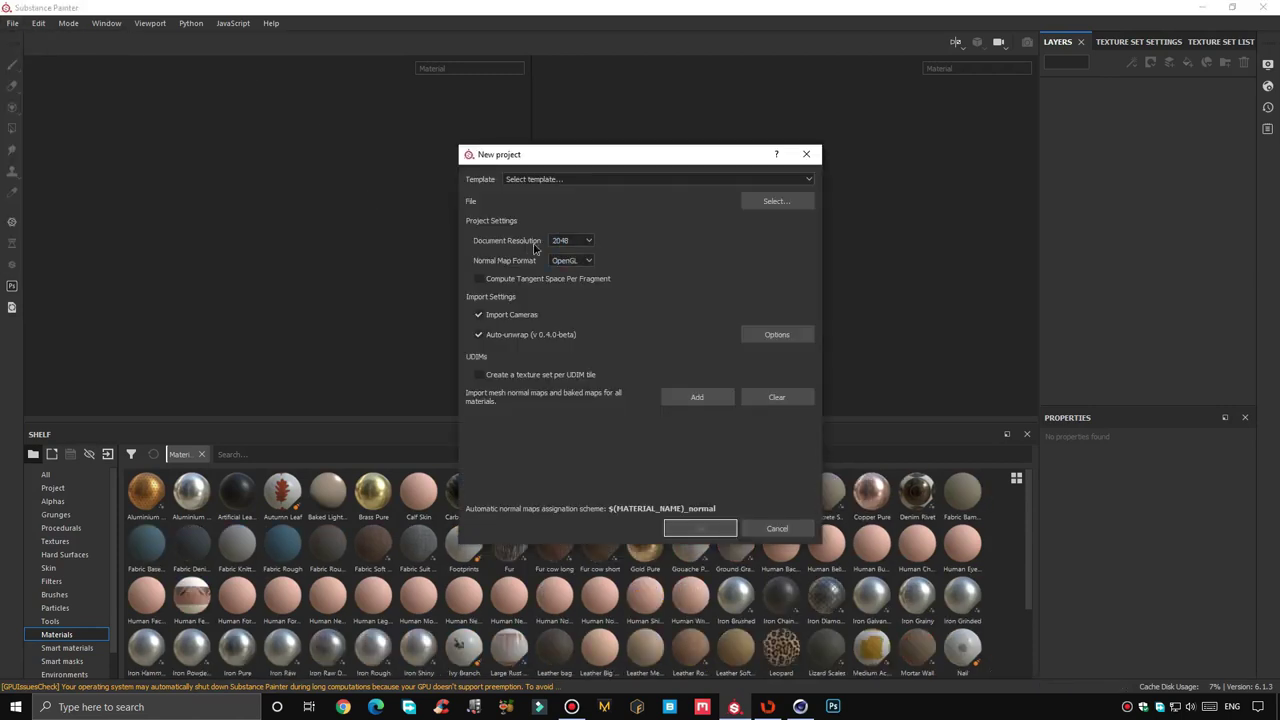
pyautogui.click(776, 201)
pyautogui.click(618, 242)
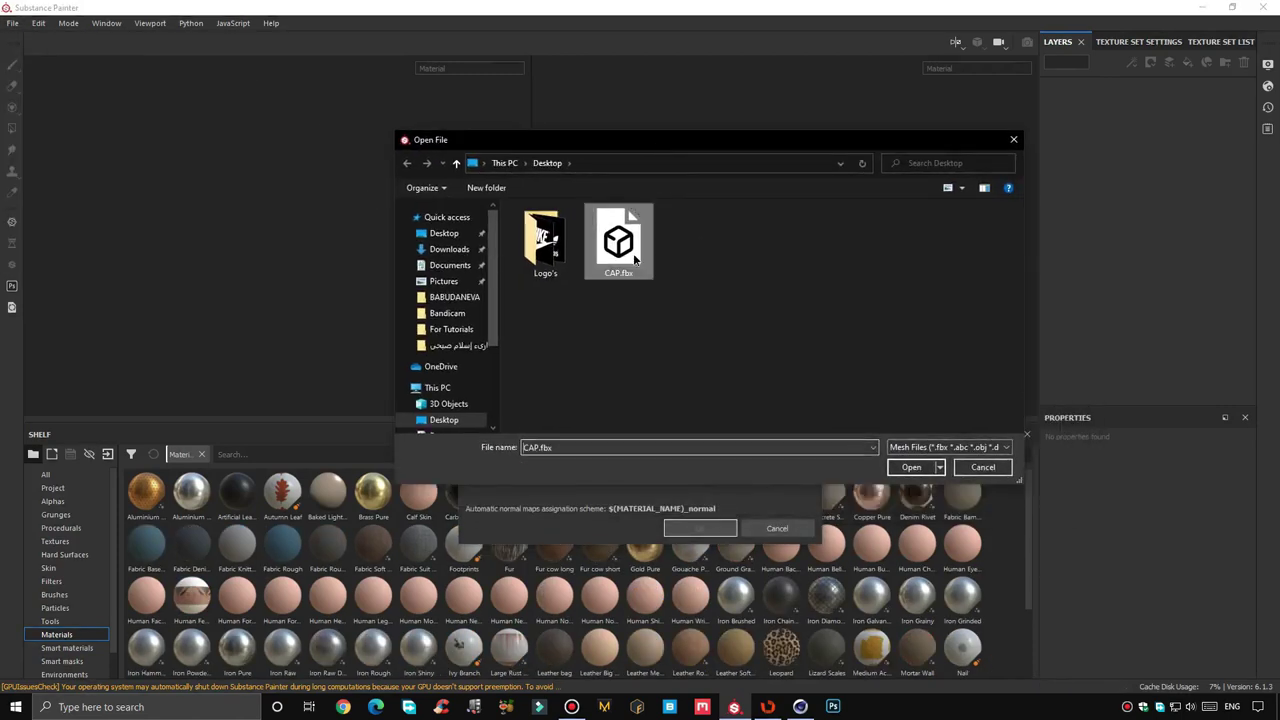
pyautogui.click(911, 467)
pyautogui.click(680, 397)
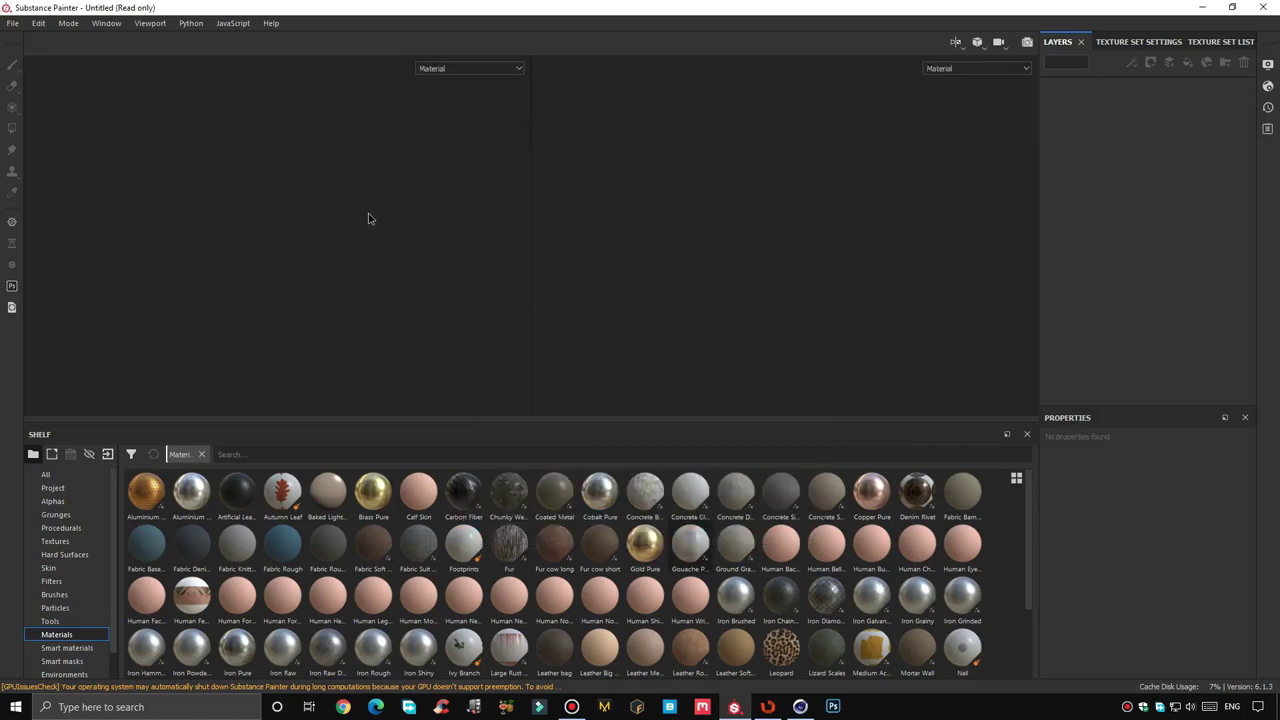
pyautogui.moveTo(366, 240)
pyautogui.keyDown('alt'); pyautogui.mouseDown()
pyautogui.moveTo(437, 251)
pyautogui.moveTo(409, 268)
pyautogui.moveTo(351, 266)
pyautogui.moveTo(343, 251)
pyautogui.moveTo(357, 249)
pyautogui.moveTo(269, 256)
pyautogui.mouseUp(); pyautogui.keyUp('alt')
pyautogui.scroll(2, 300, 250)
pyautogui.scroll(2, 300, 230)
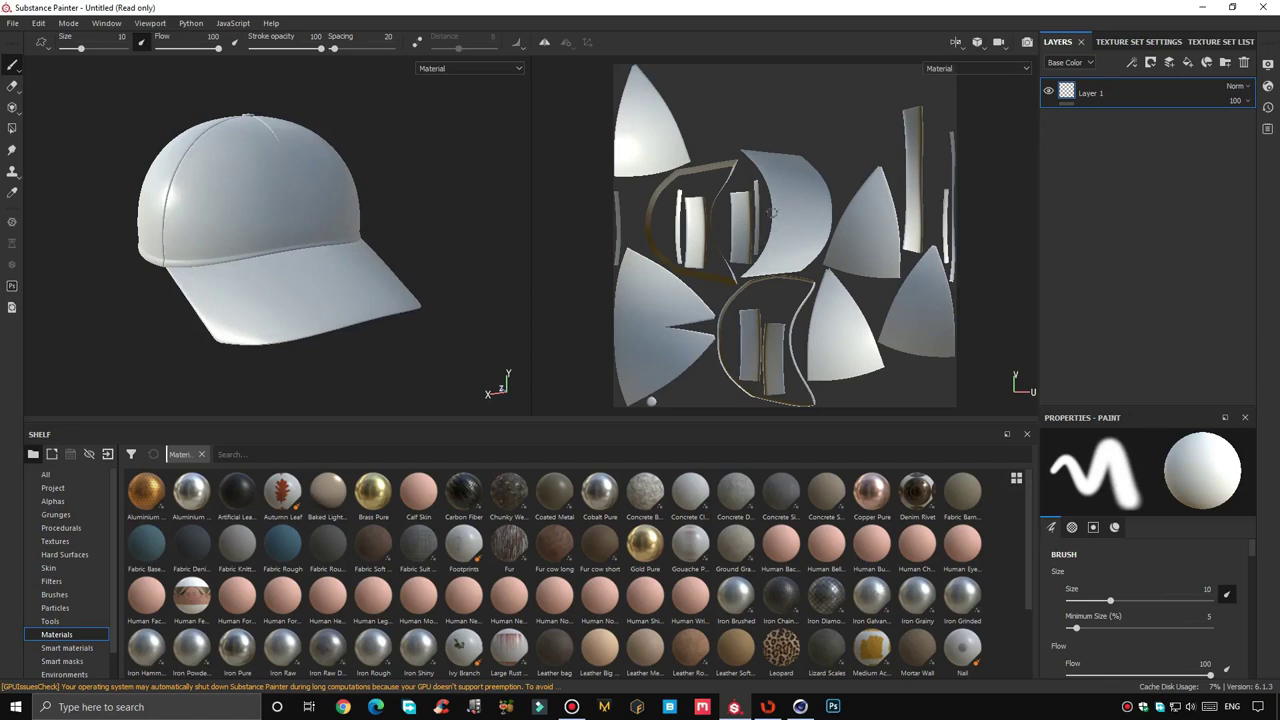
# Bake the DefaultMaterial mesh maps at 1024 output size from Texture Set Settings
pyautogui.click(1138, 41)
pyautogui.scroll(-3, 1180, 265)
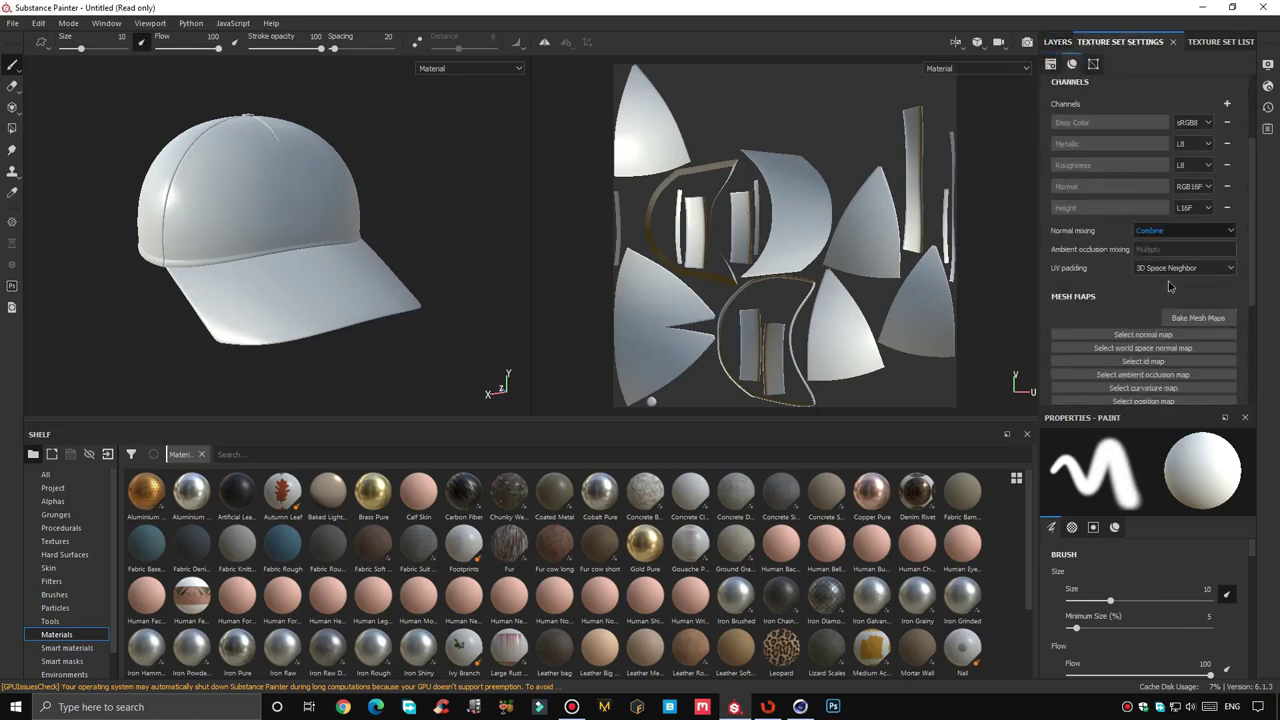
pyautogui.scroll(-1, 1190, 275)
pyautogui.click(1192, 279)
pyautogui.click(655, 168)
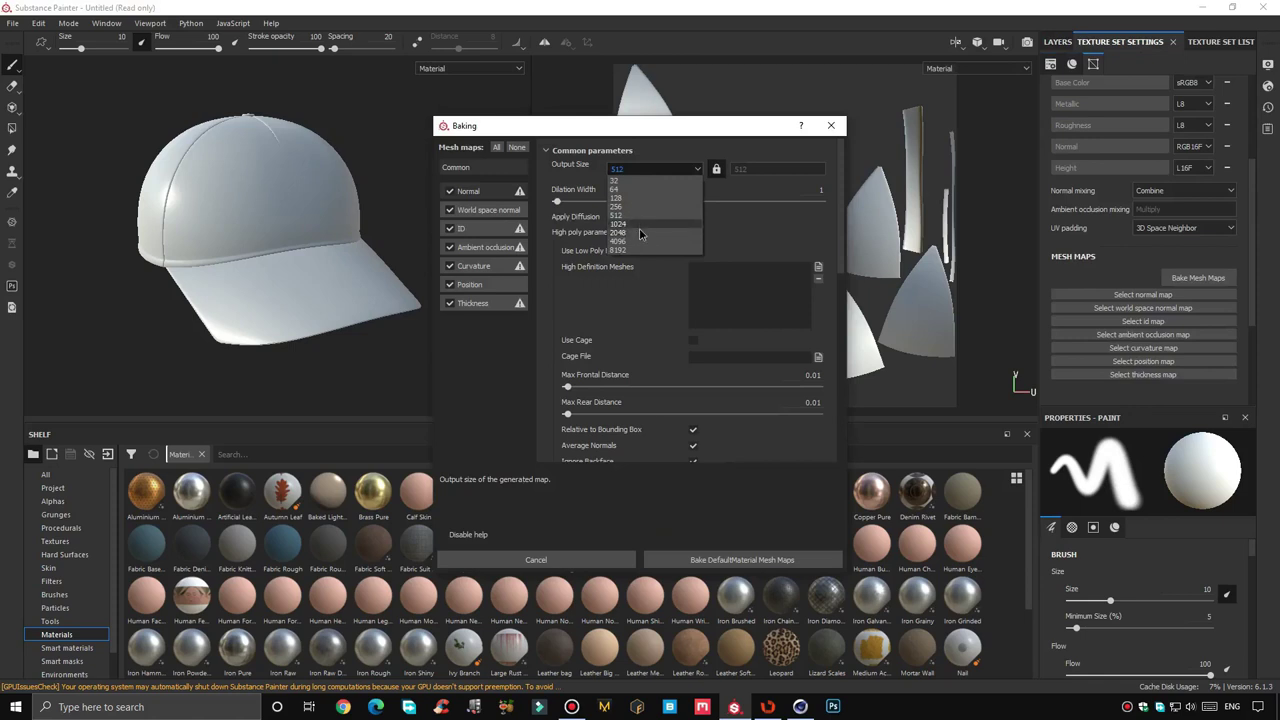
pyautogui.click(639, 226)
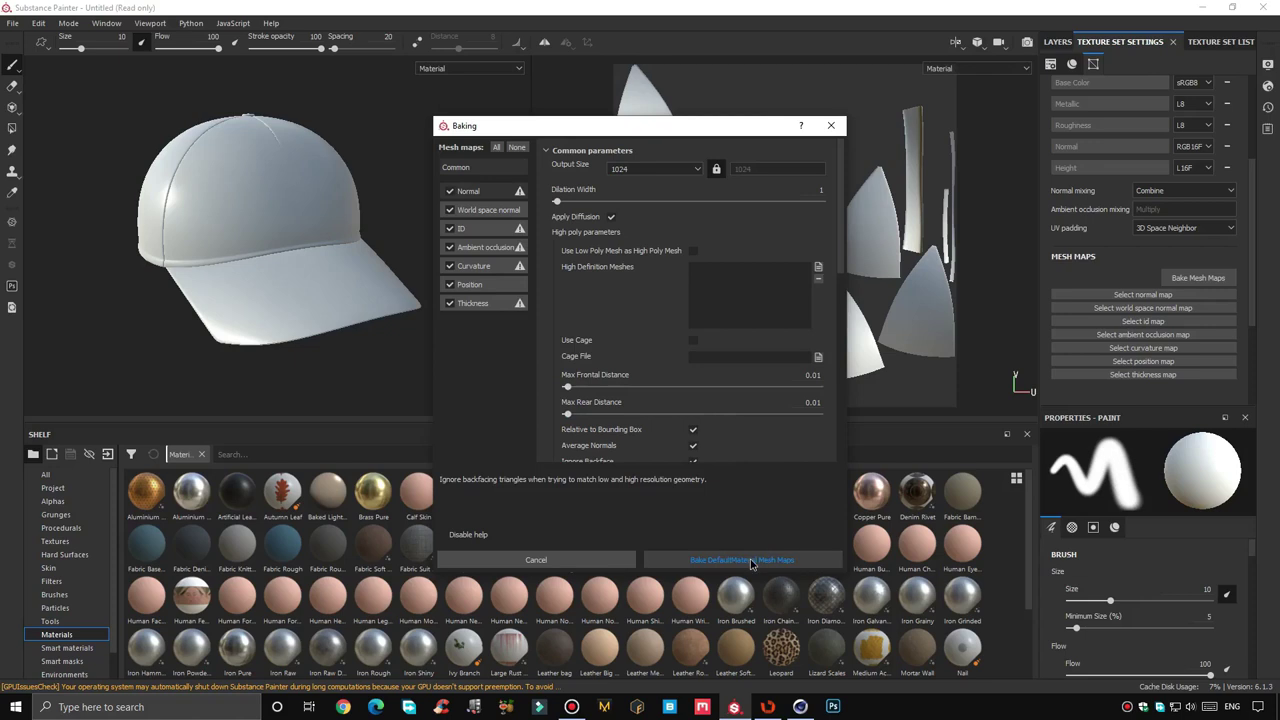
pyautogui.click(752, 561)
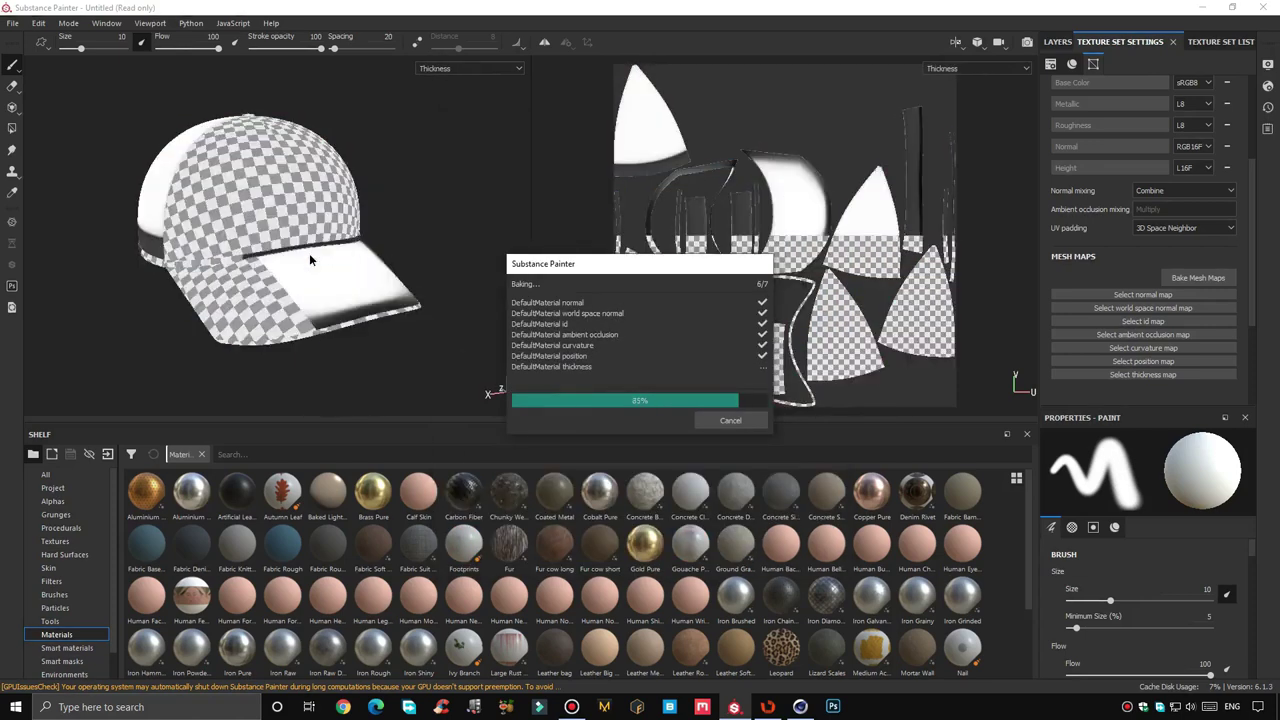
pyautogui.click(741, 426)
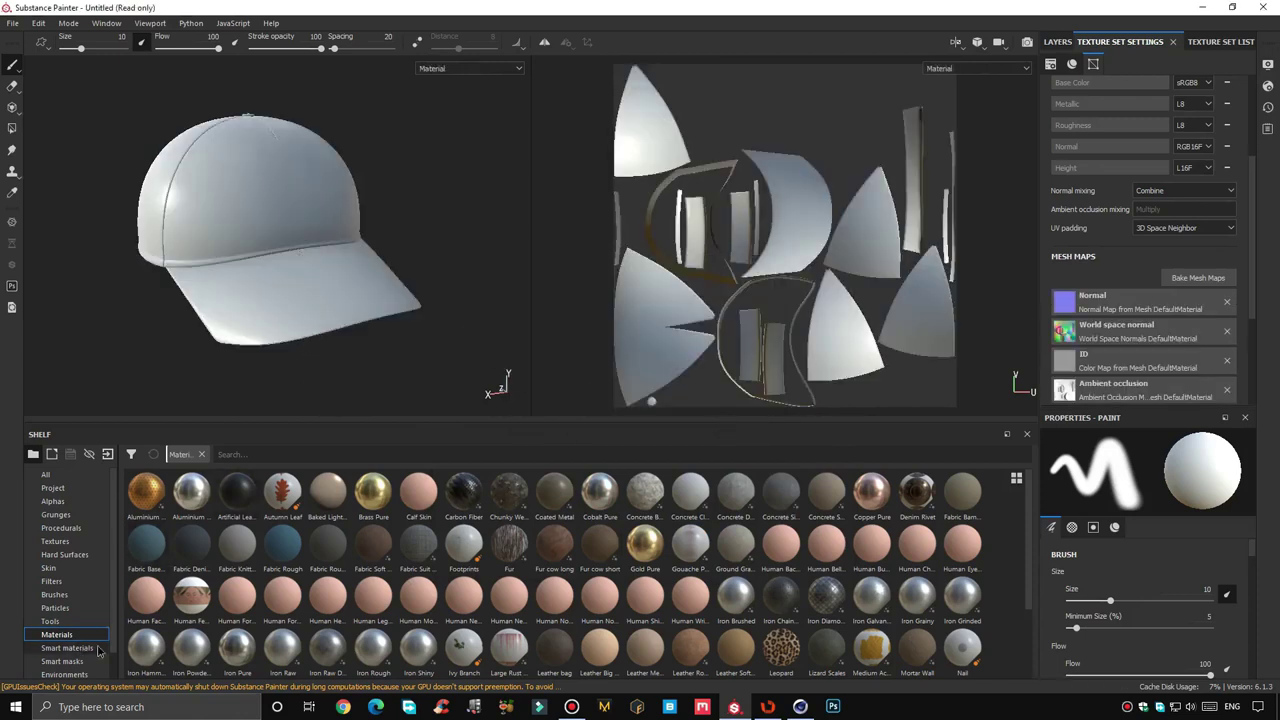
# Drop Fabric Denim Washed Out onto the cap and expand its folder to show sub-layers
pyautogui.click(1058, 42)
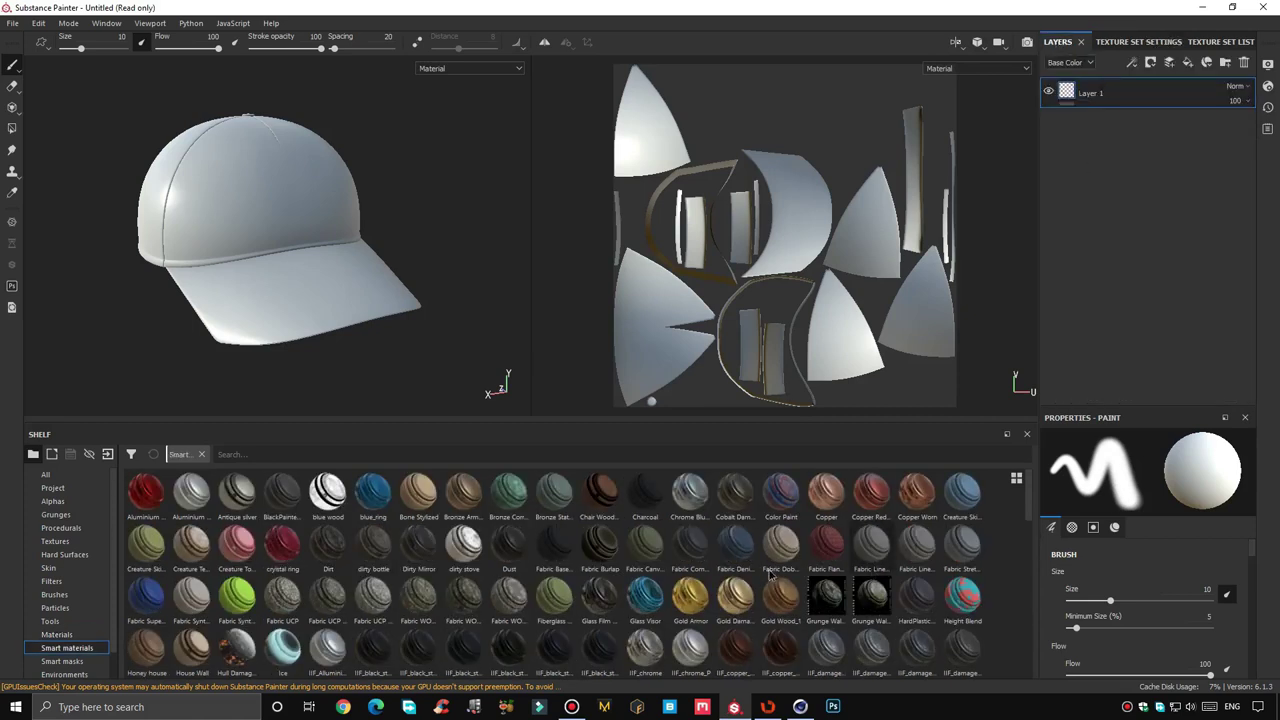
pyautogui.moveTo(731, 557); pyautogui.dragTo(360, 284)
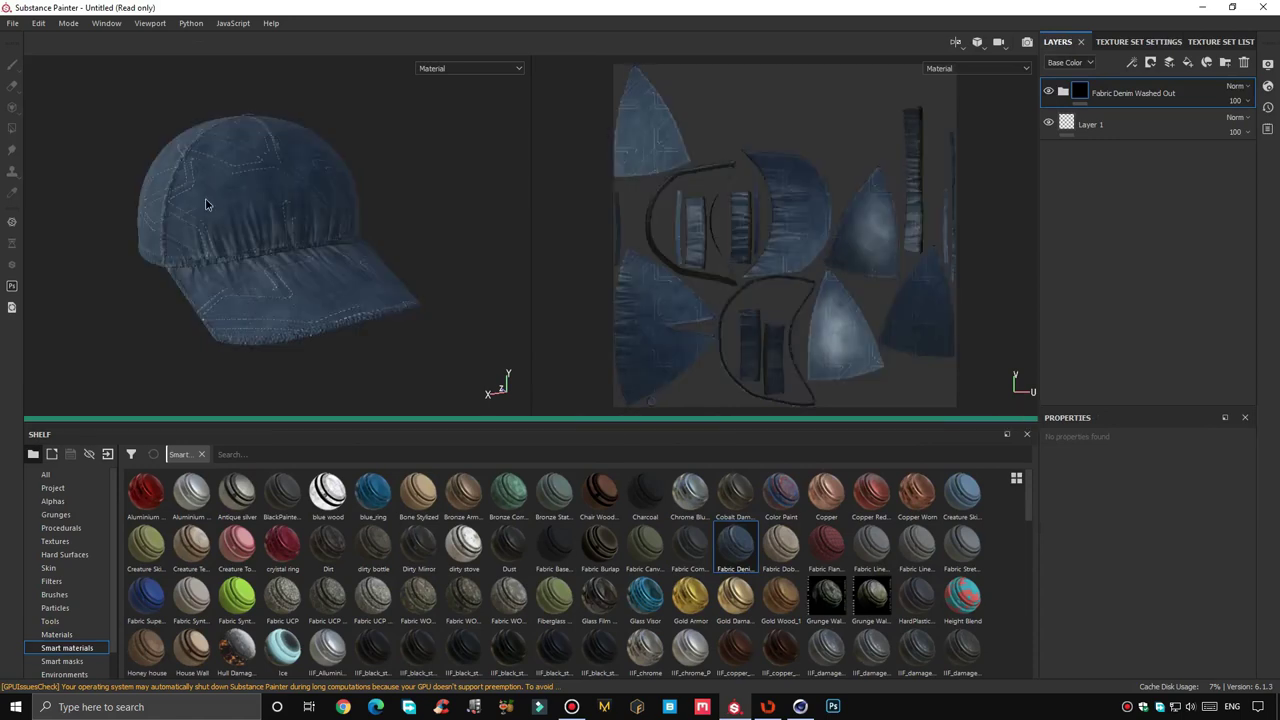
pyautogui.click(1062, 92)
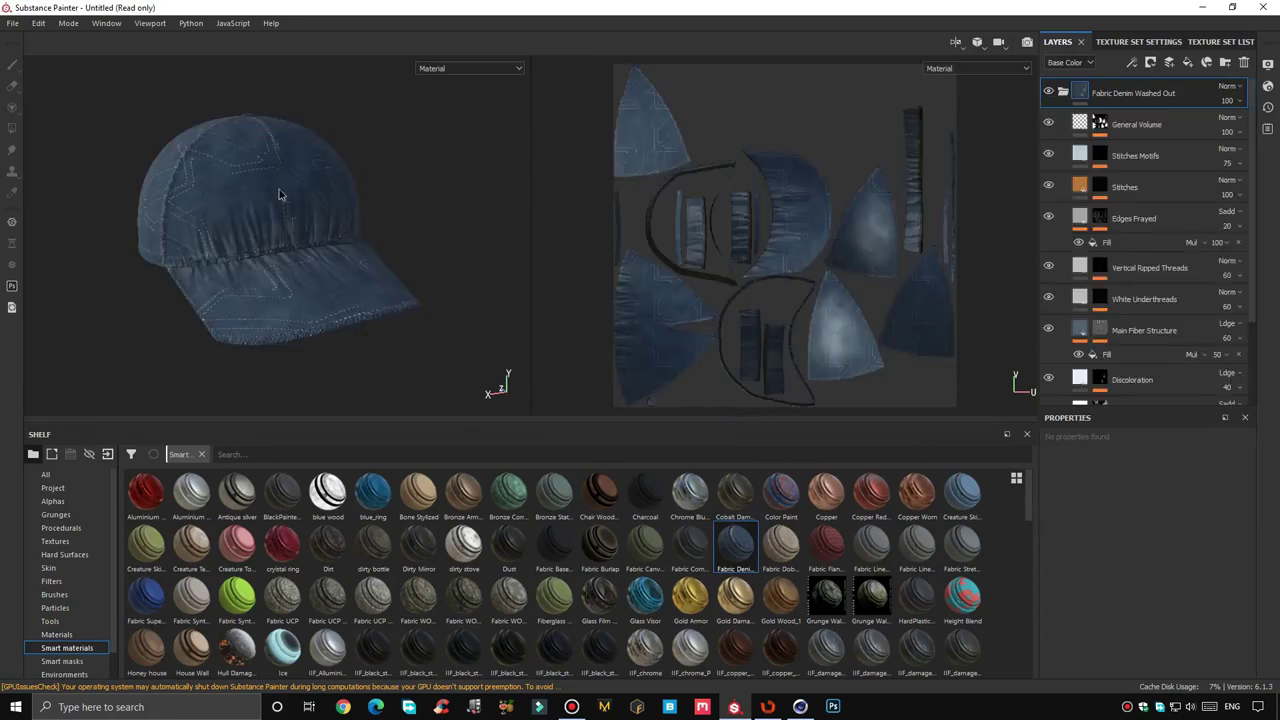
pyautogui.scroll(3, 253, 226)
pyautogui.scroll(2, 286, 280)
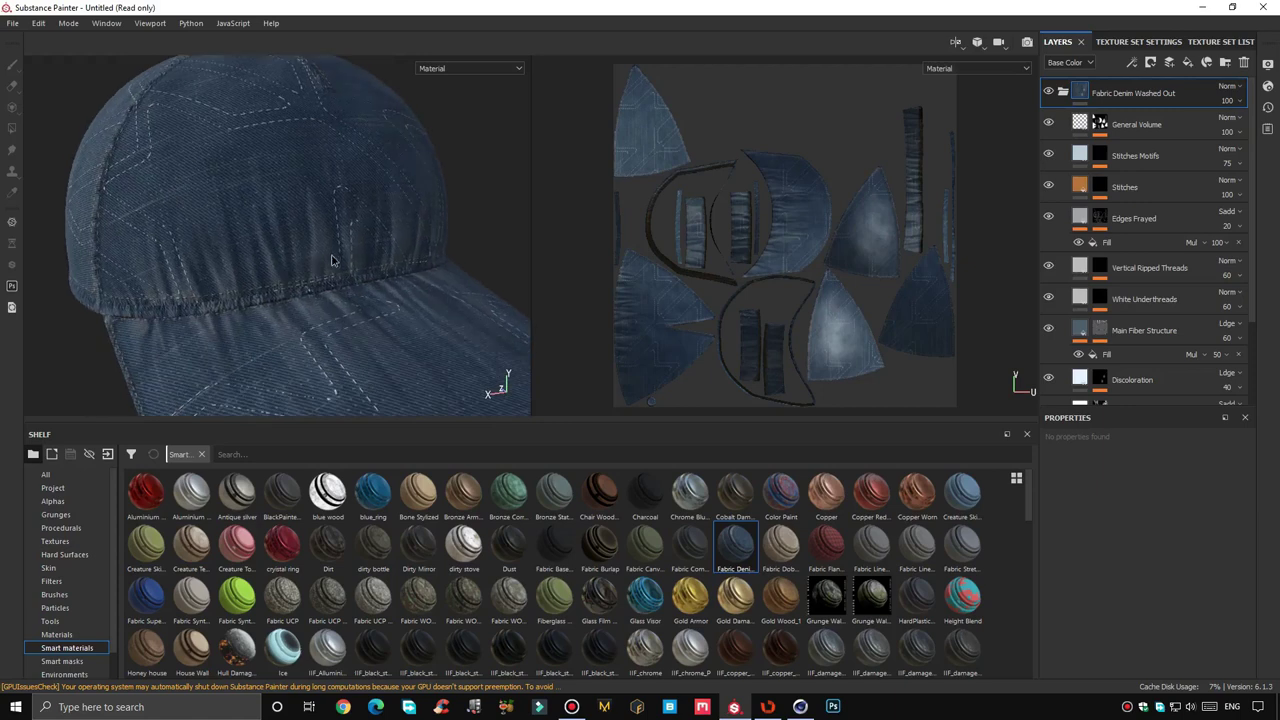
pyautogui.keyDown('alt'); pyautogui.moveTo(261, 252); pyautogui.dragTo(391, 239); pyautogui.keyUp('alt')
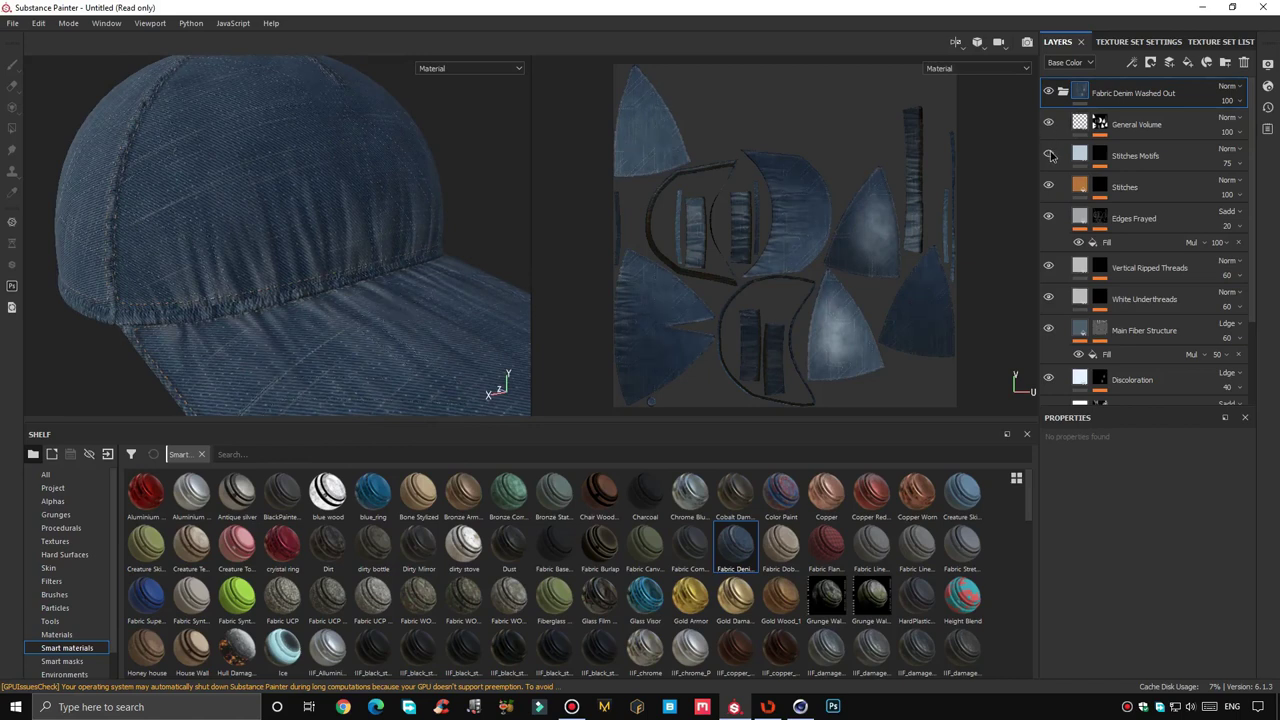
# Delete the Stitches Motifs layer and set the stitches base colour to white
pyautogui.click(1049, 155)
pyautogui.click(1140, 155)
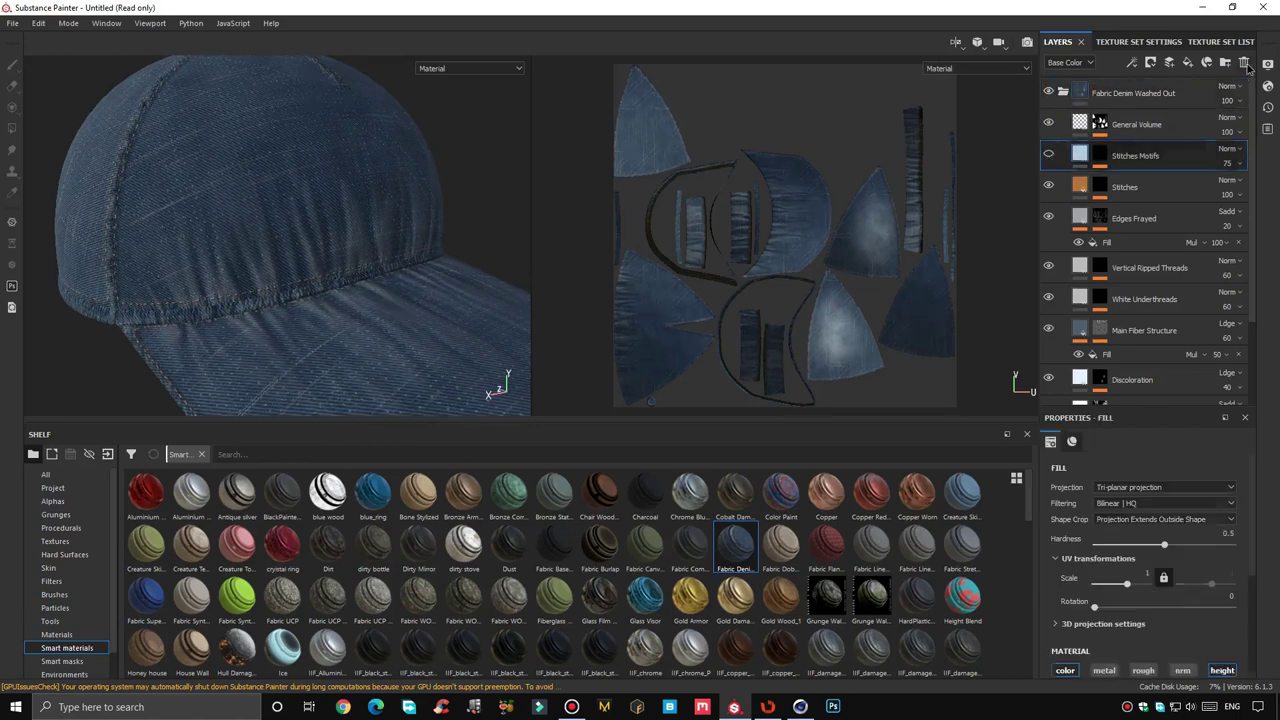
pyautogui.press('Delete')
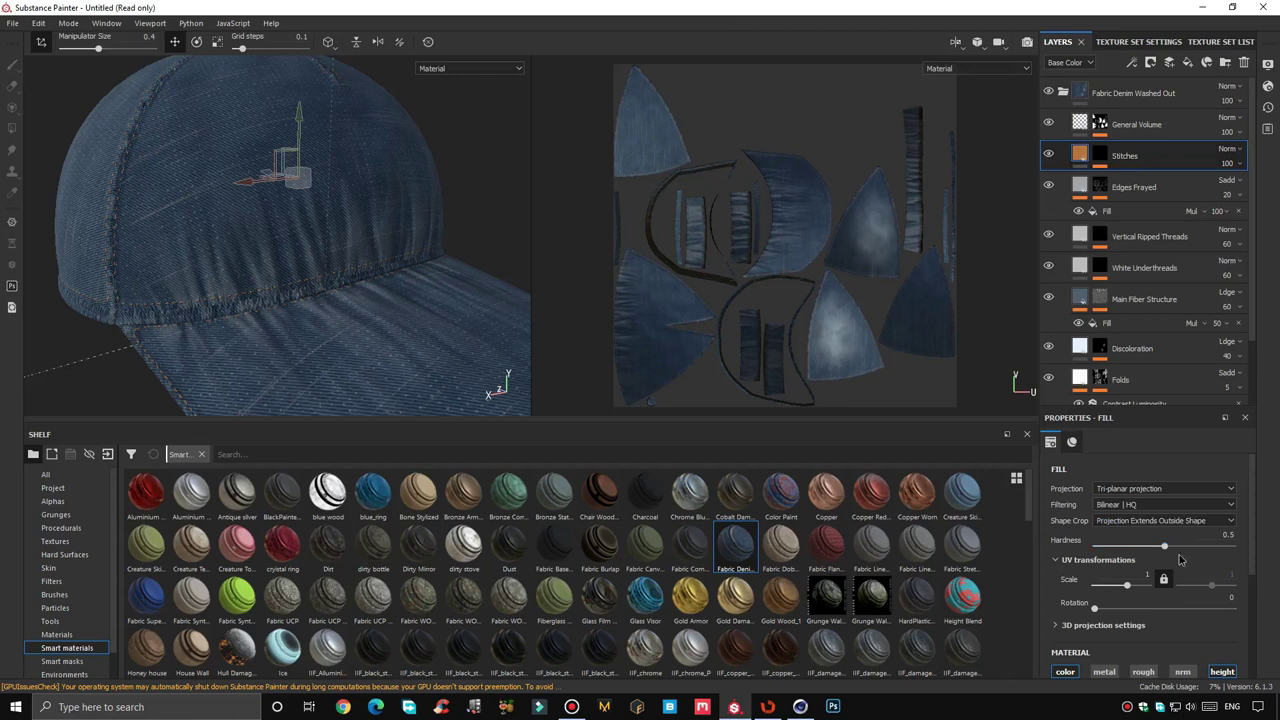
pyautogui.scroll(-4, 1140, 560)
pyautogui.click(1140, 530)
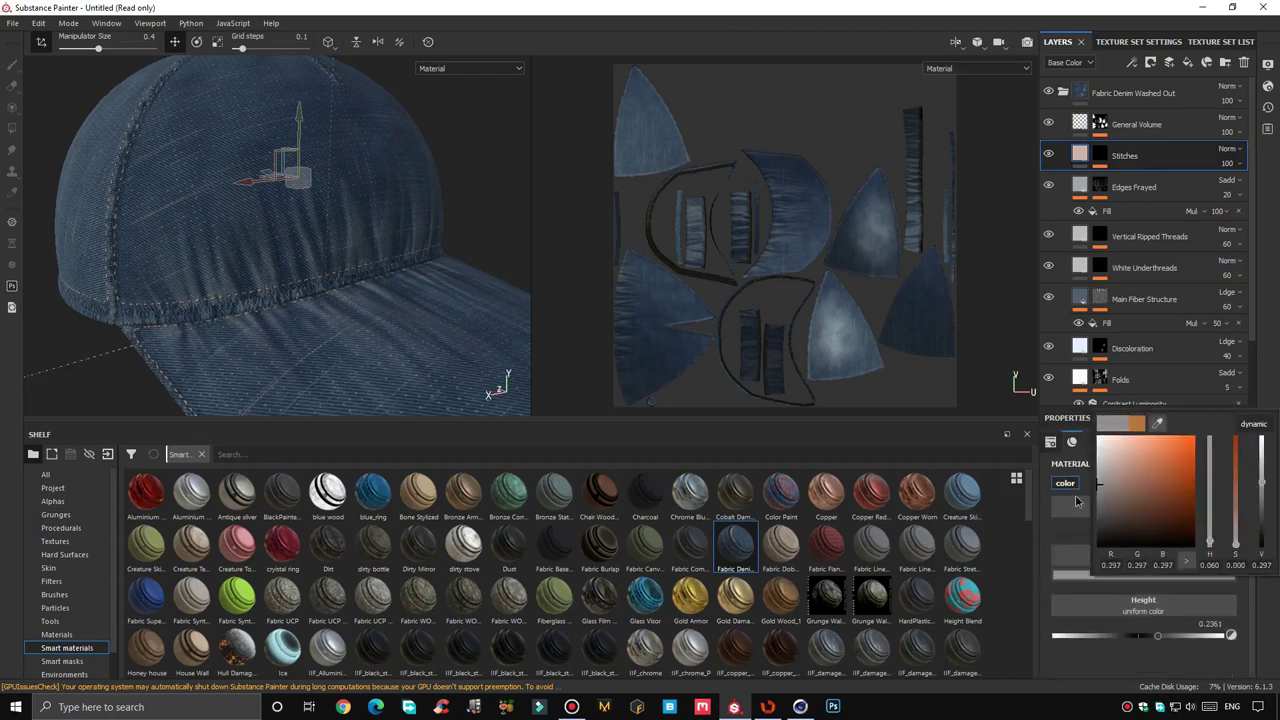
# Set the Edges Frayed layer's base colour to a neutral light grey
pyautogui.click(1060, 189)
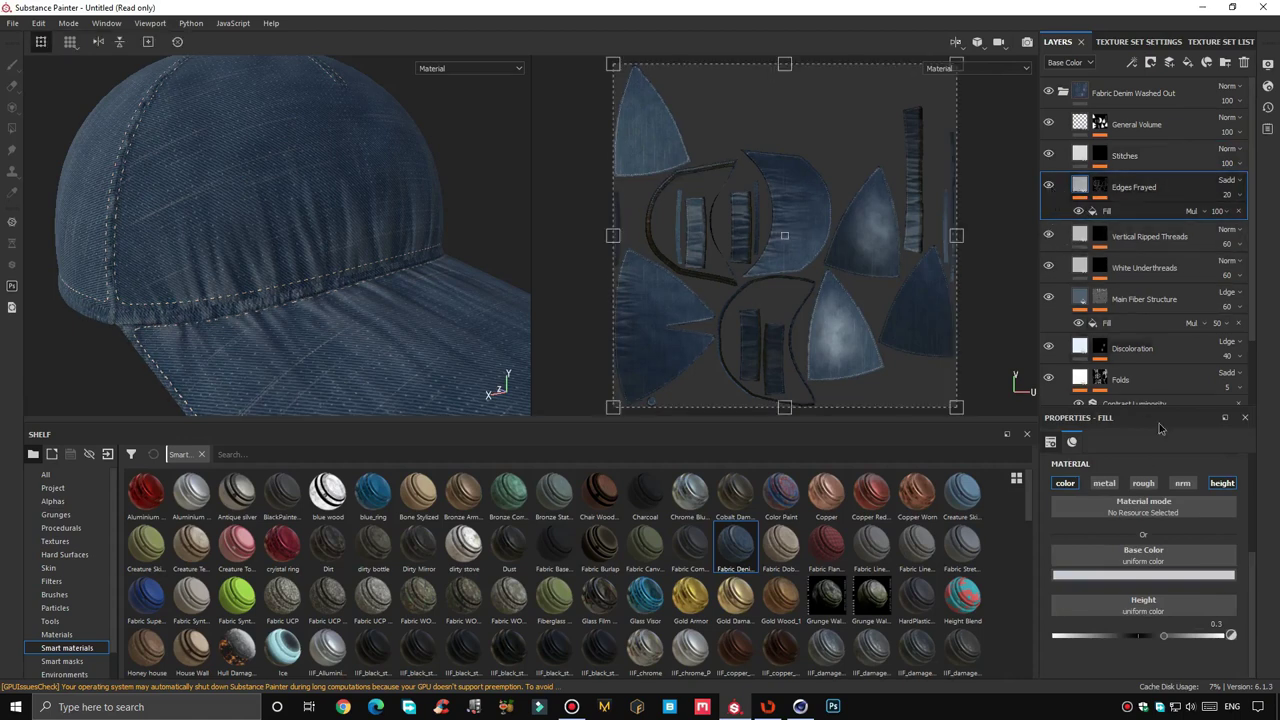
pyautogui.click(1143, 575)
pyautogui.moveTo(1100, 460); pyautogui.dragTo(1082, 457)
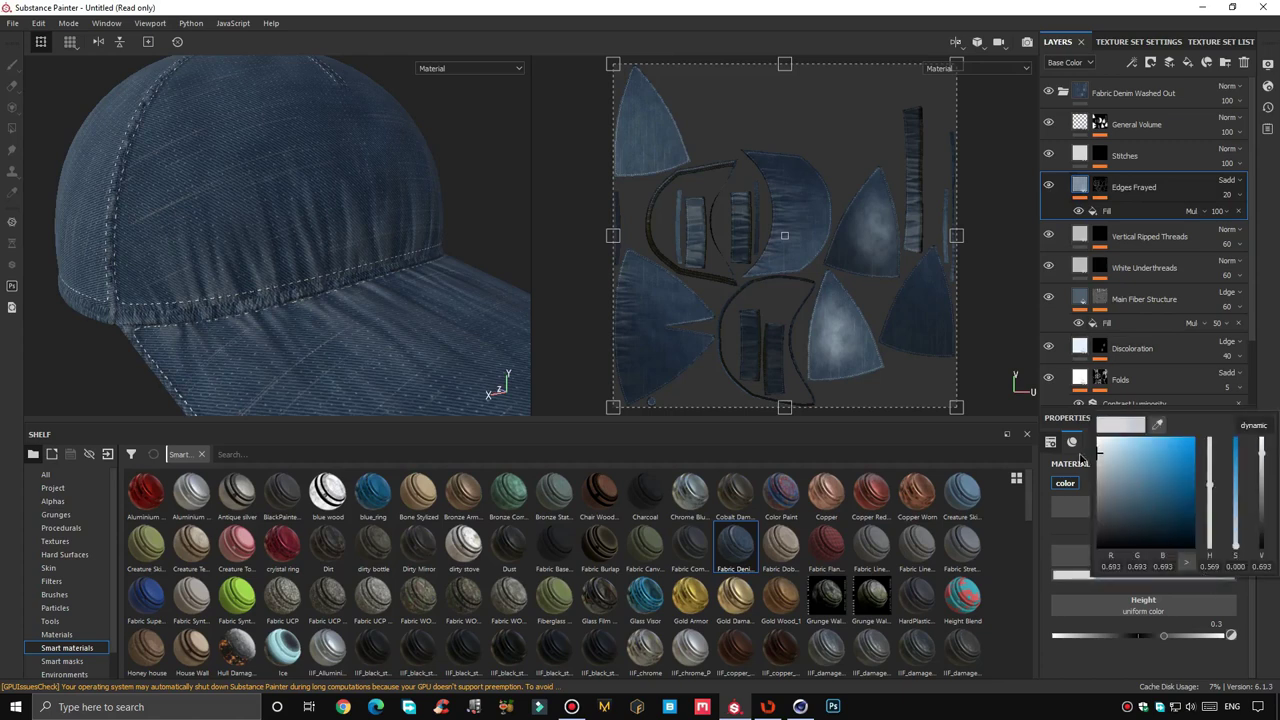
pyautogui.click(1048, 236)
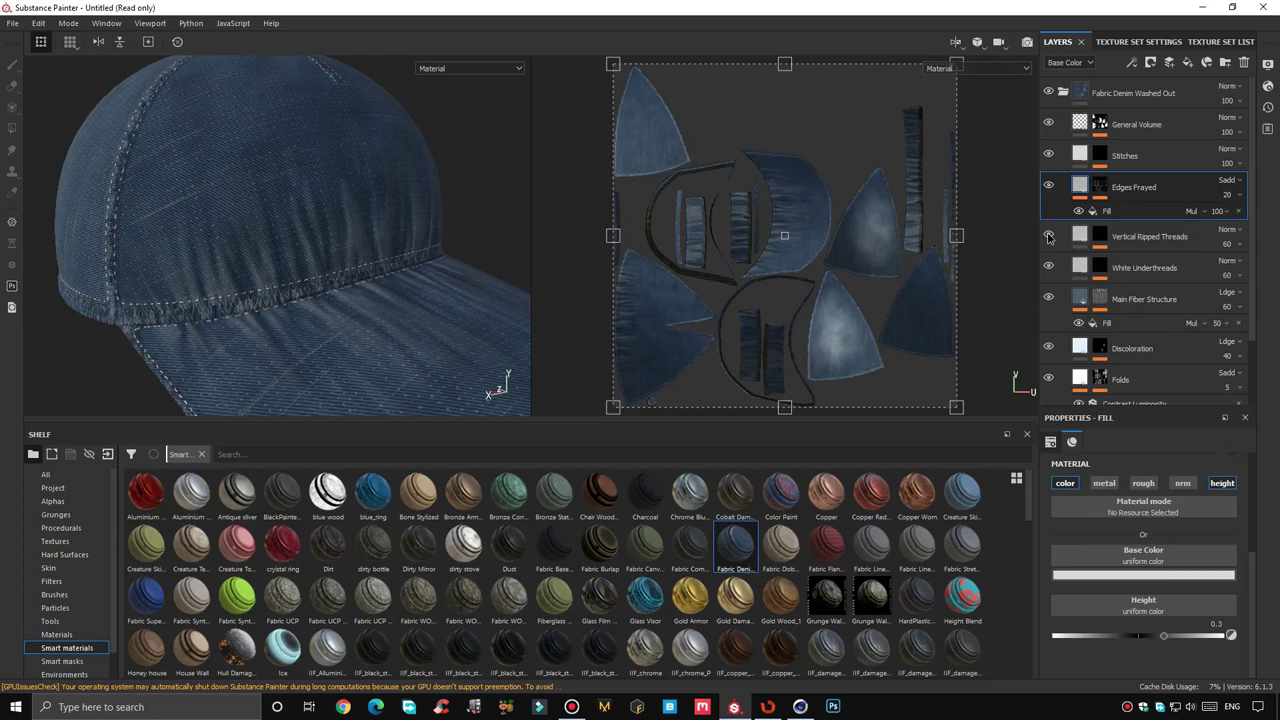
# Darken the Main Fiber Structure base colour to a 0.099 grey
pyautogui.click(1048, 298)
pyautogui.click(1049, 298)
pyautogui.click(1049, 298)
pyautogui.click(1049, 299)
pyautogui.click(1076, 300)
pyautogui.click(1142, 575)
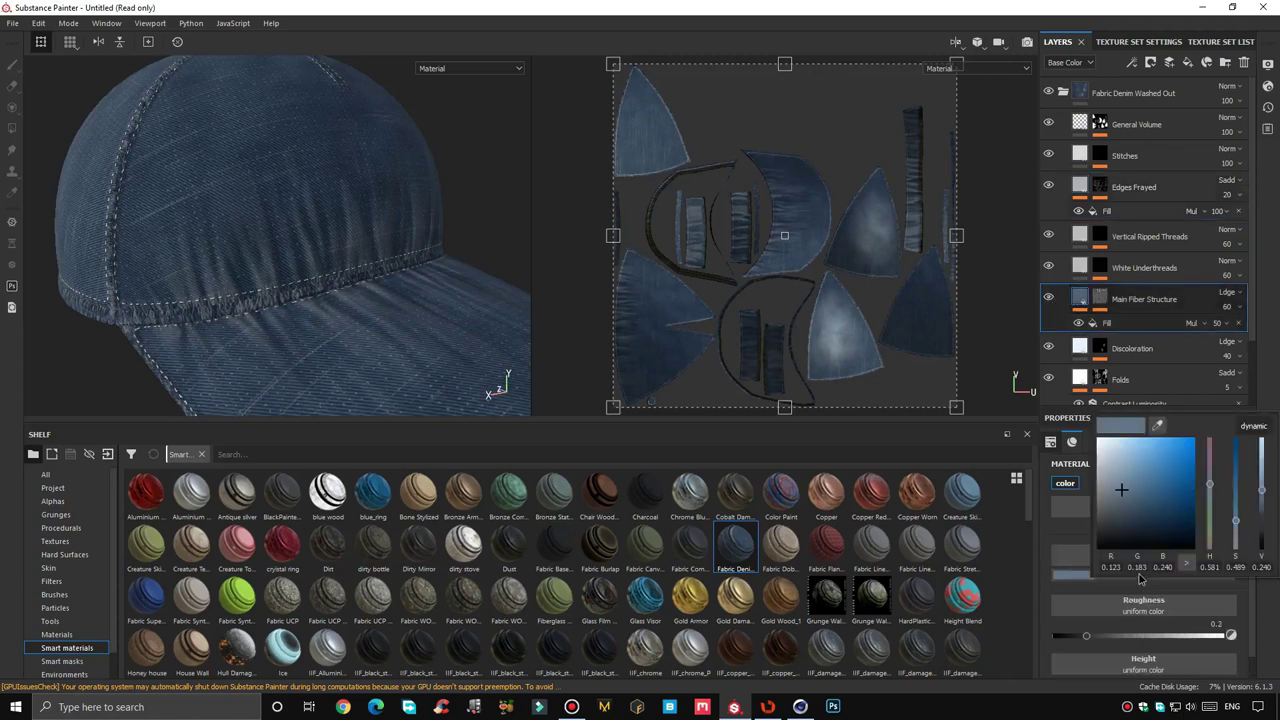
pyautogui.moveTo(1079, 483); pyautogui.dragTo(1079, 515)
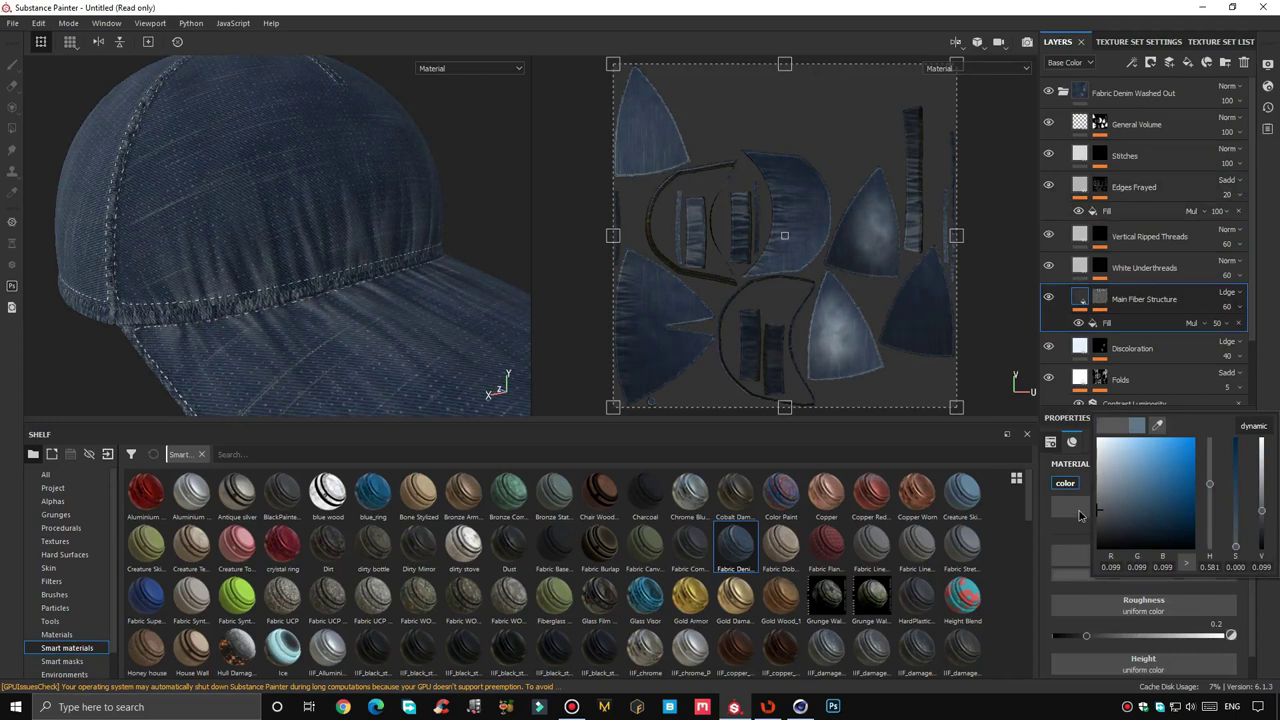
pyautogui.click(1080, 358)
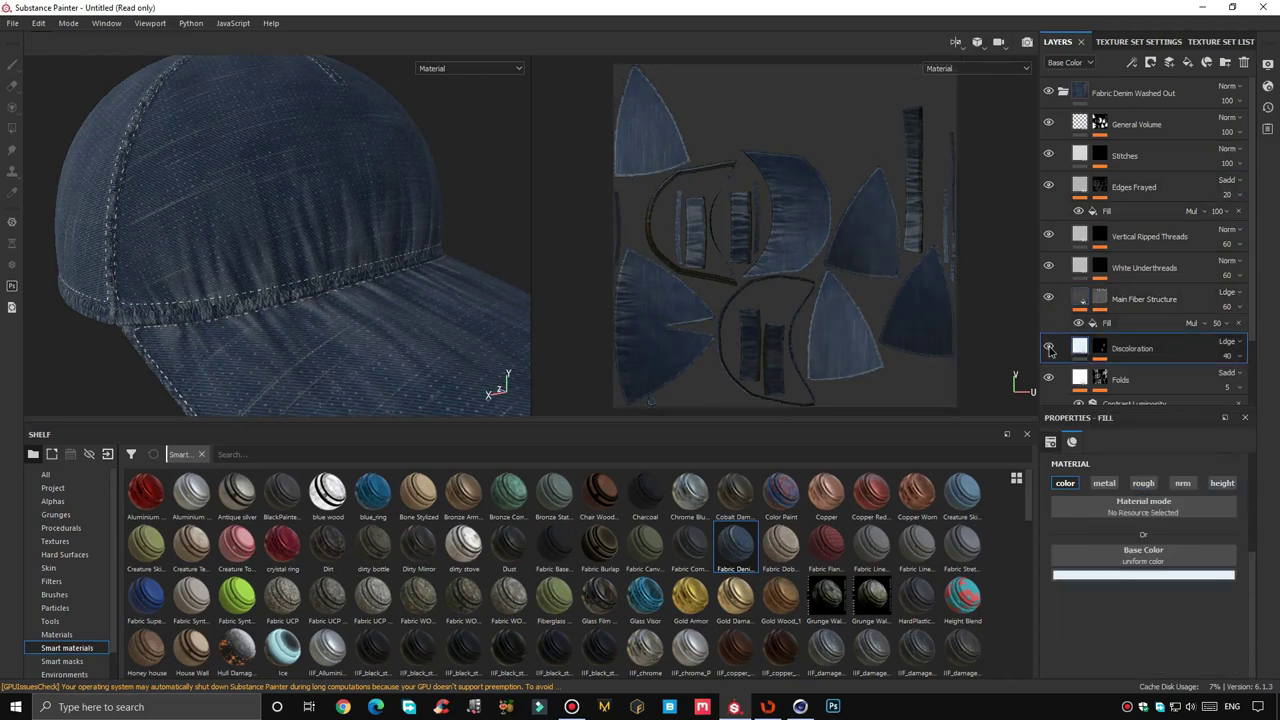
# Toggle the Discoloration layer's visibility to compare, then delete it
pyautogui.click(1049, 349)
pyautogui.click(1048, 349)
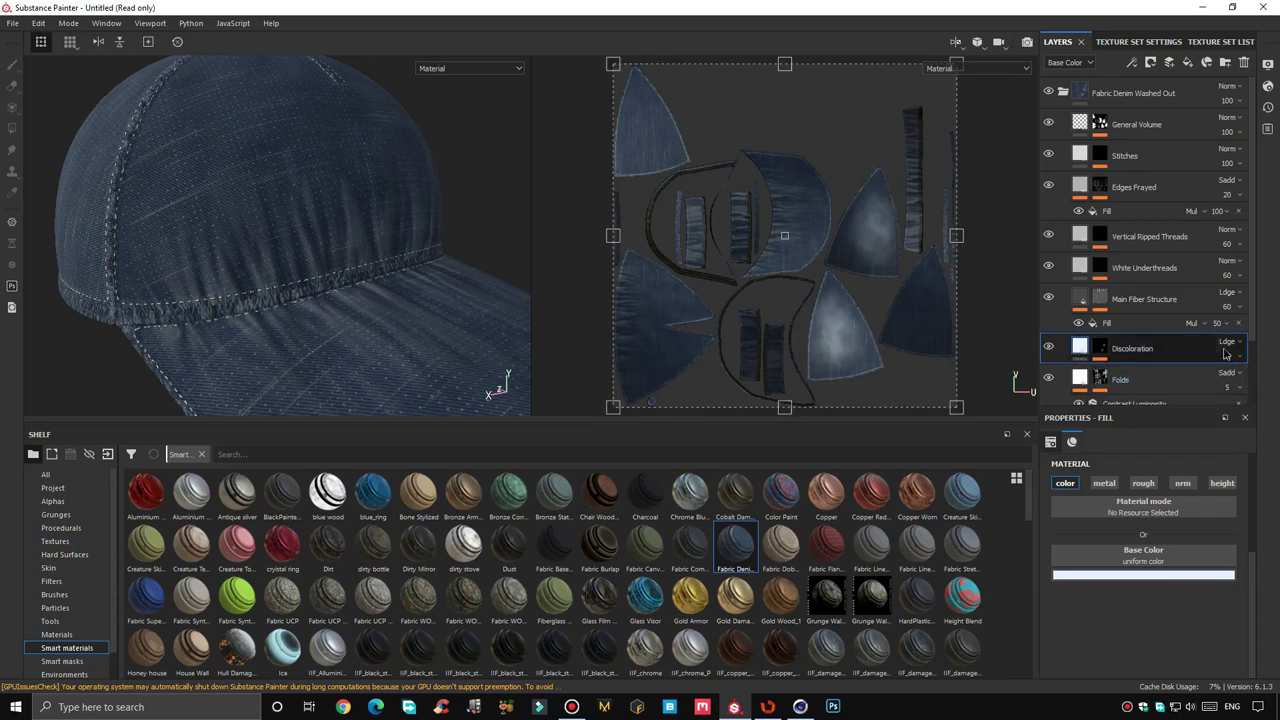
pyautogui.click(1244, 62)
pyautogui.scroll(-1, 1158, 315)
# Darken the Folds base colour slightly and delete the Denim Base layer
pyautogui.click(1049, 308)
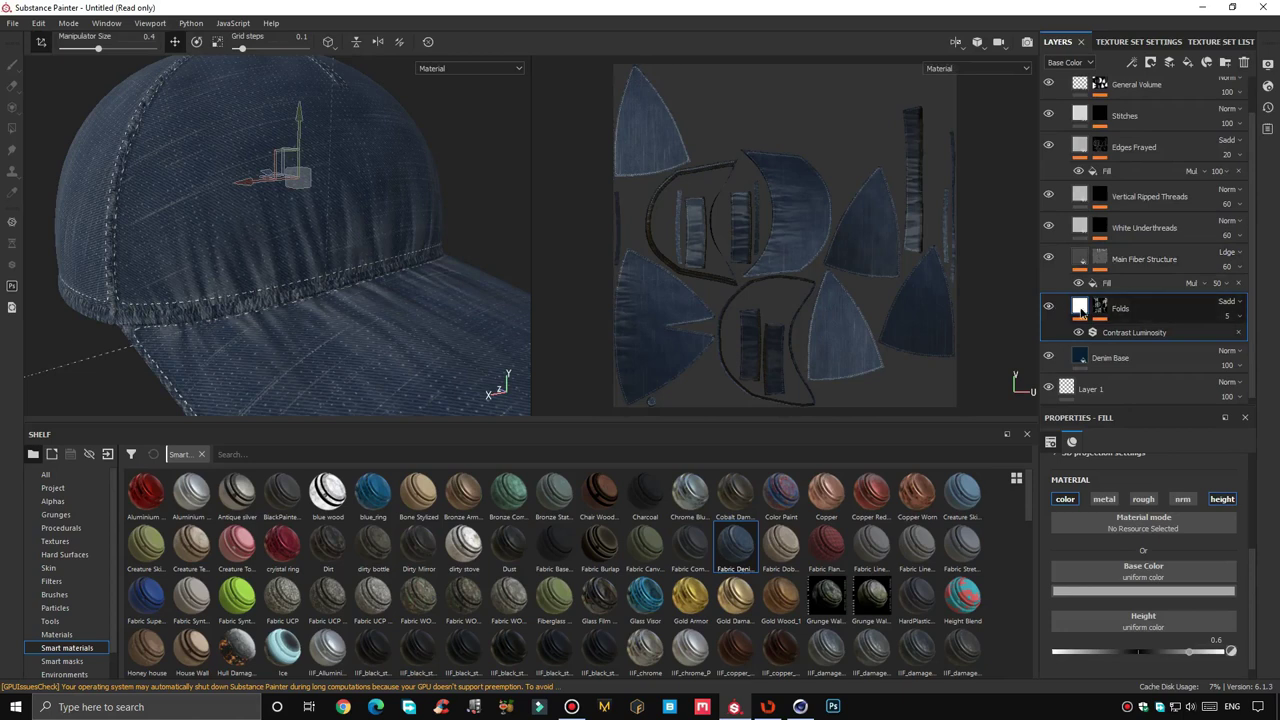
pyautogui.click(1140, 568)
pyautogui.moveTo(1108, 505); pyautogui.dragTo(1058, 504)
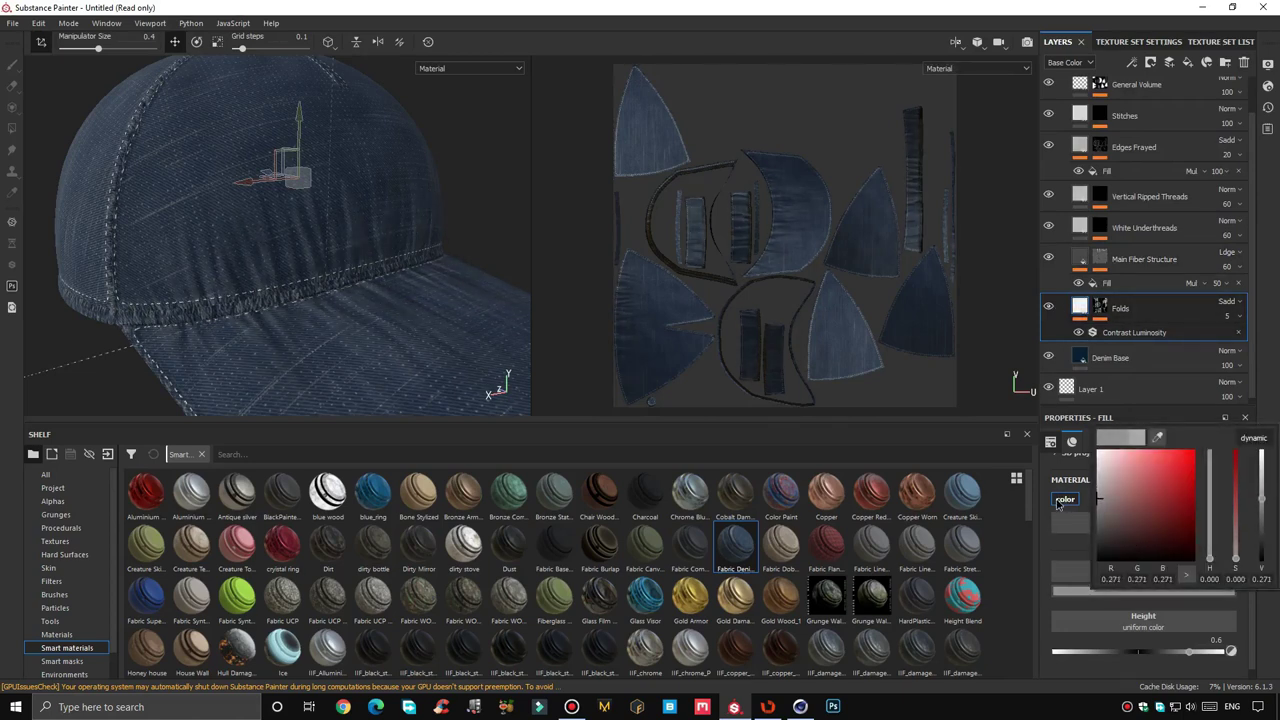
pyautogui.click(1079, 362)
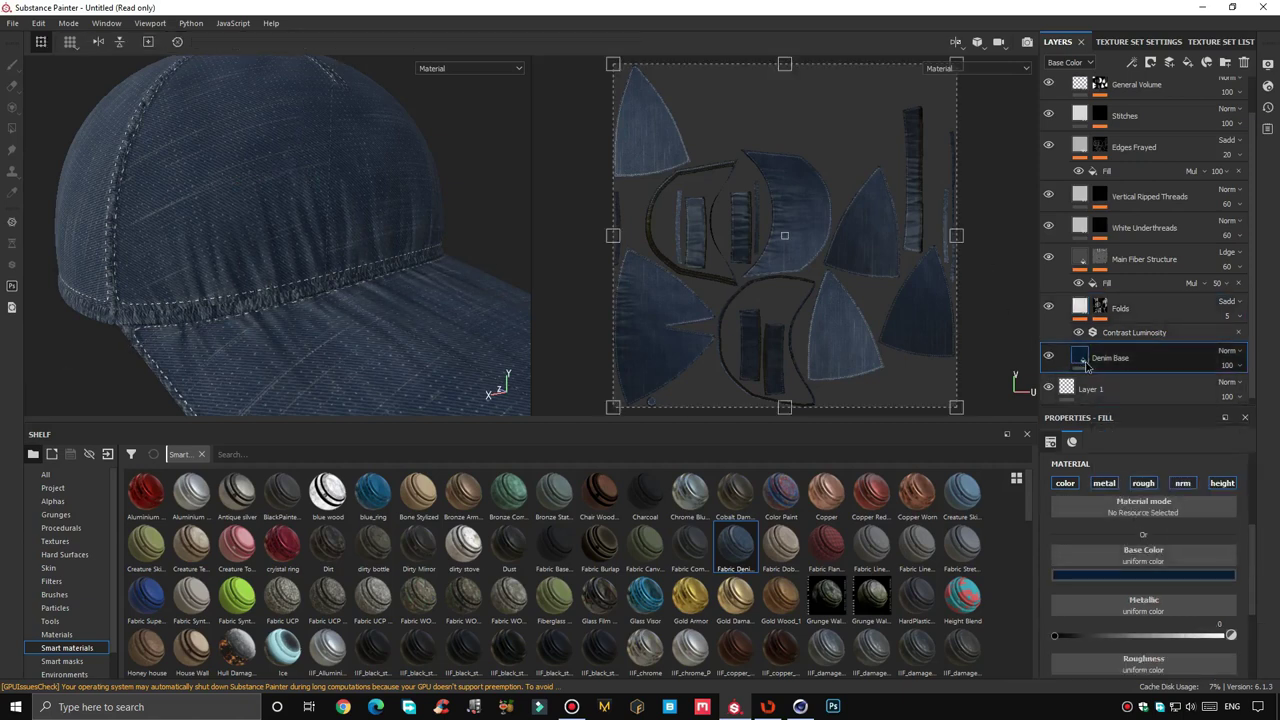
pyautogui.moveTo(1081, 358); pyautogui.dragTo(1244, 62)
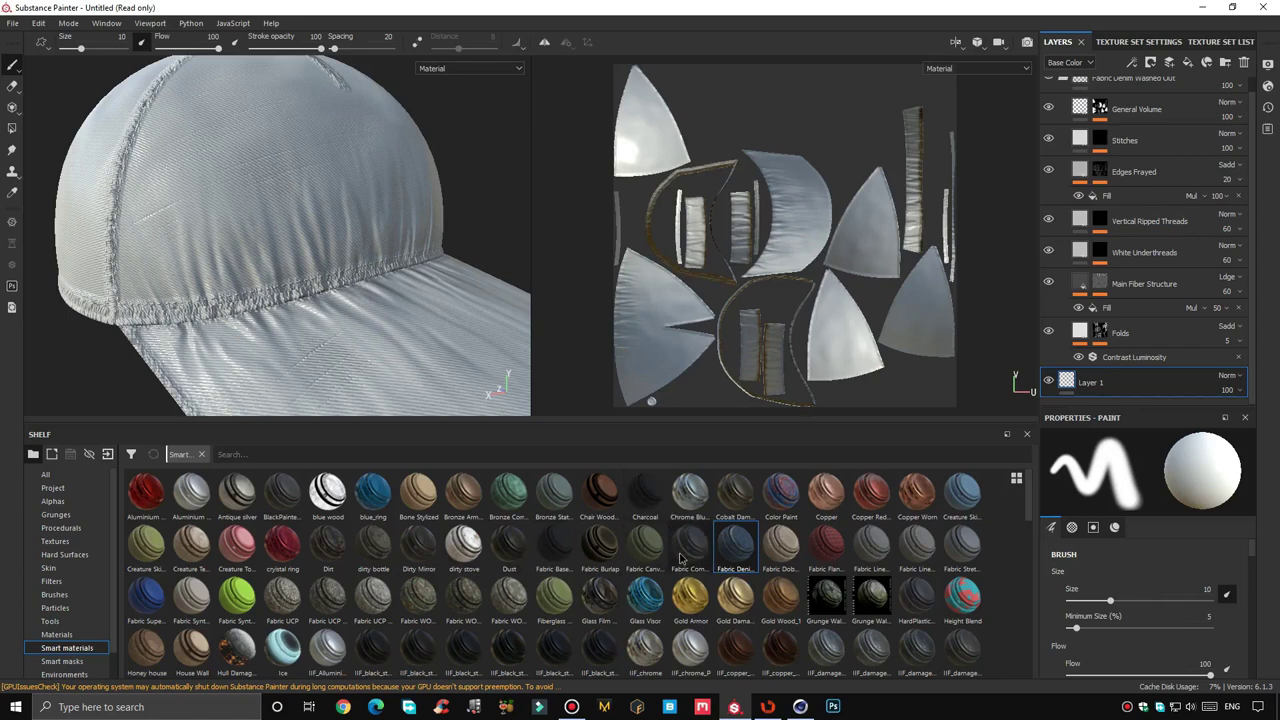
# Apply the Fabric Flannel Tartan smart material to the cap and expand its sub-layers
pyautogui.moveTo(827, 549); pyautogui.dragTo(1098, 376)
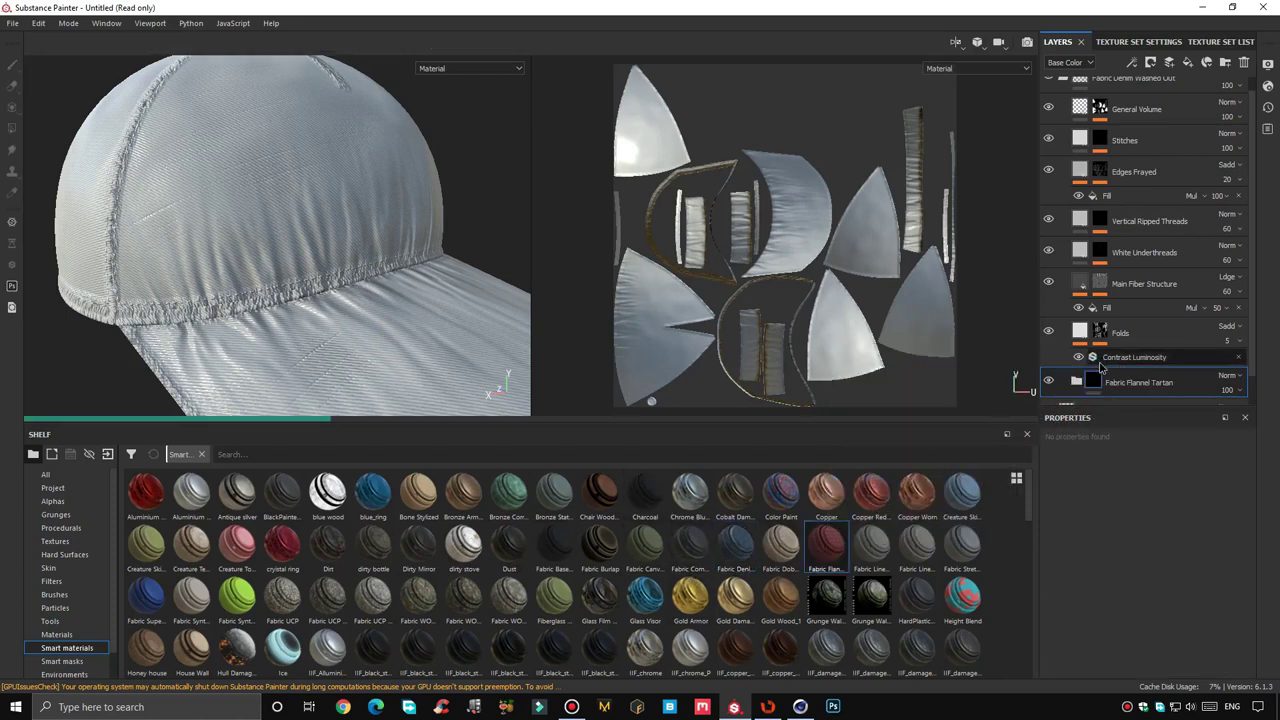
pyautogui.click(1076, 384)
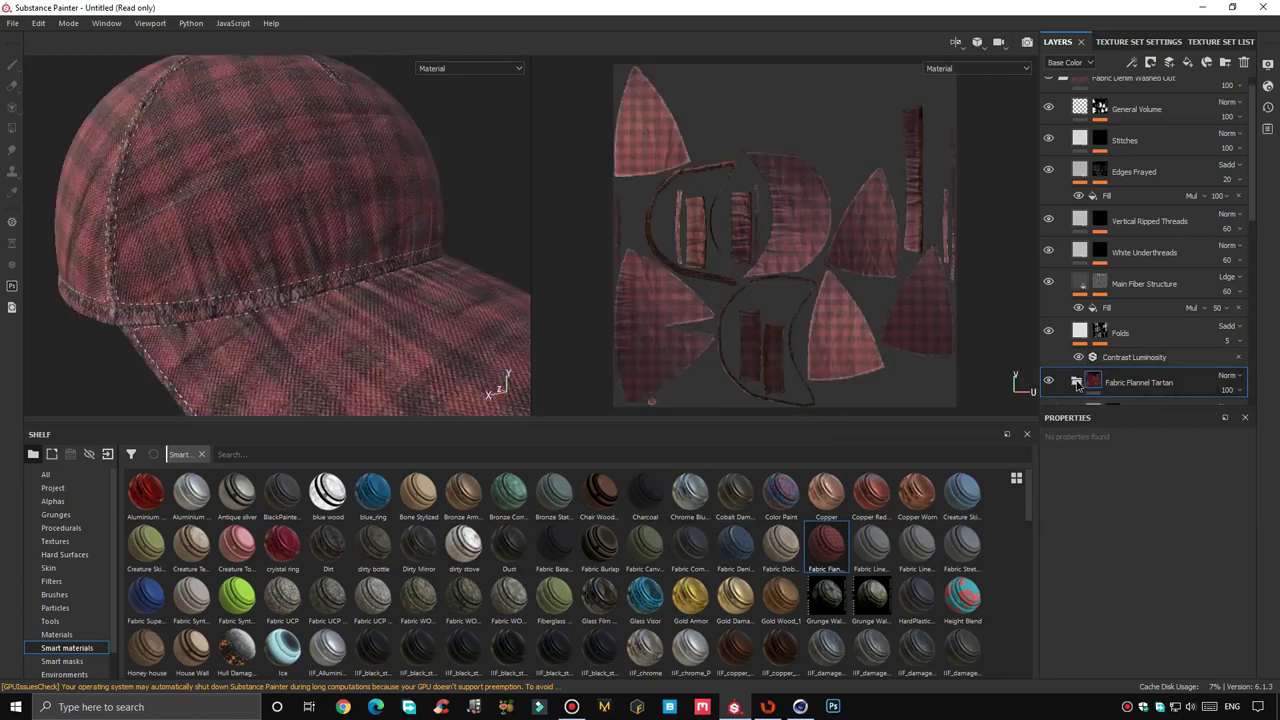
pyautogui.scroll(-3, 1150, 356)
pyautogui.scroll(-1, 1150, 356)
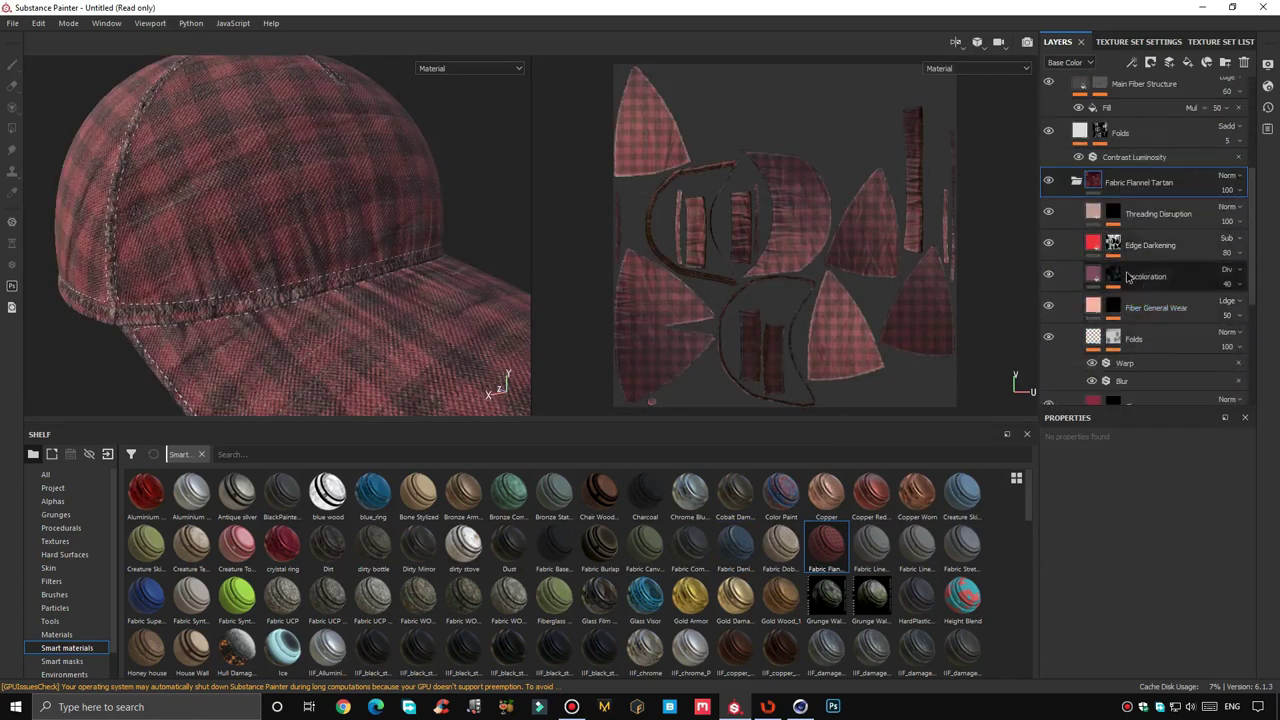
pyautogui.scroll(-3, 1140, 320)
pyautogui.scroll(-3, 1129, 287)
# Darken Base Flannel to near black and recolour both Pattern Vertical and Pattern Horizontal grey
pyautogui.click(1125, 315)
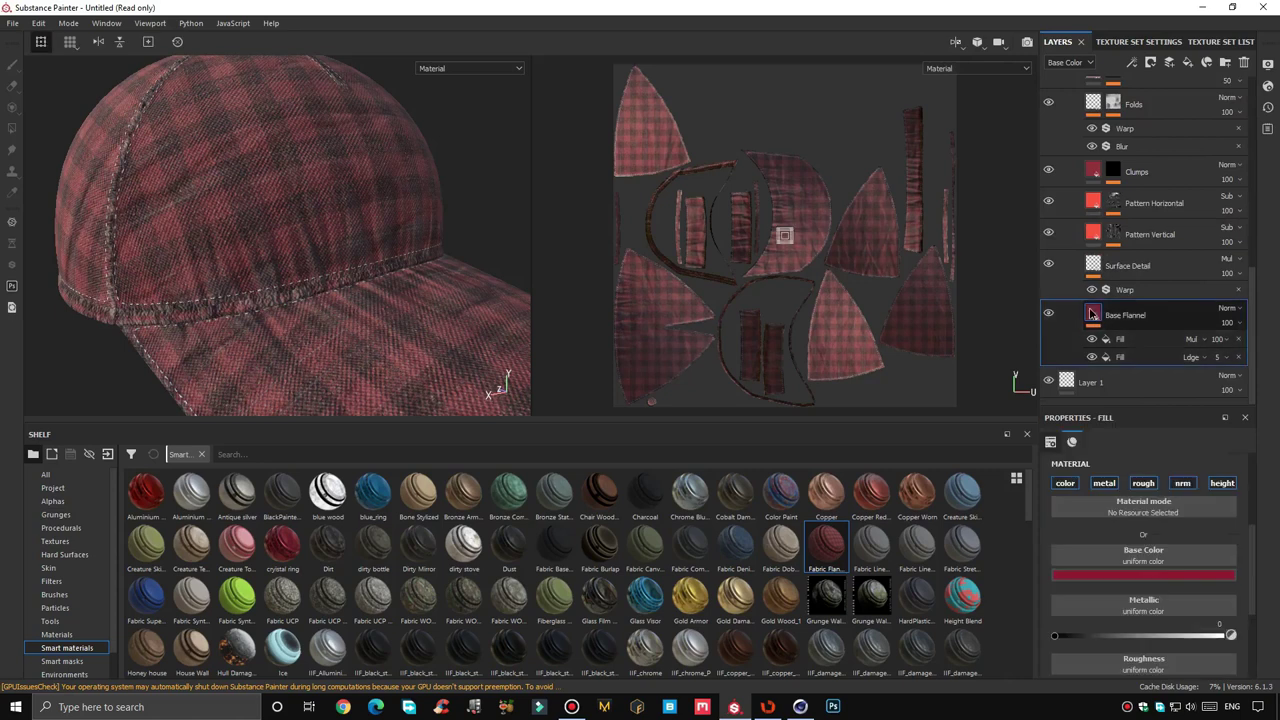
pyautogui.click(1144, 558)
pyautogui.moveTo(1036, 528); pyautogui.dragTo(1038, 540)
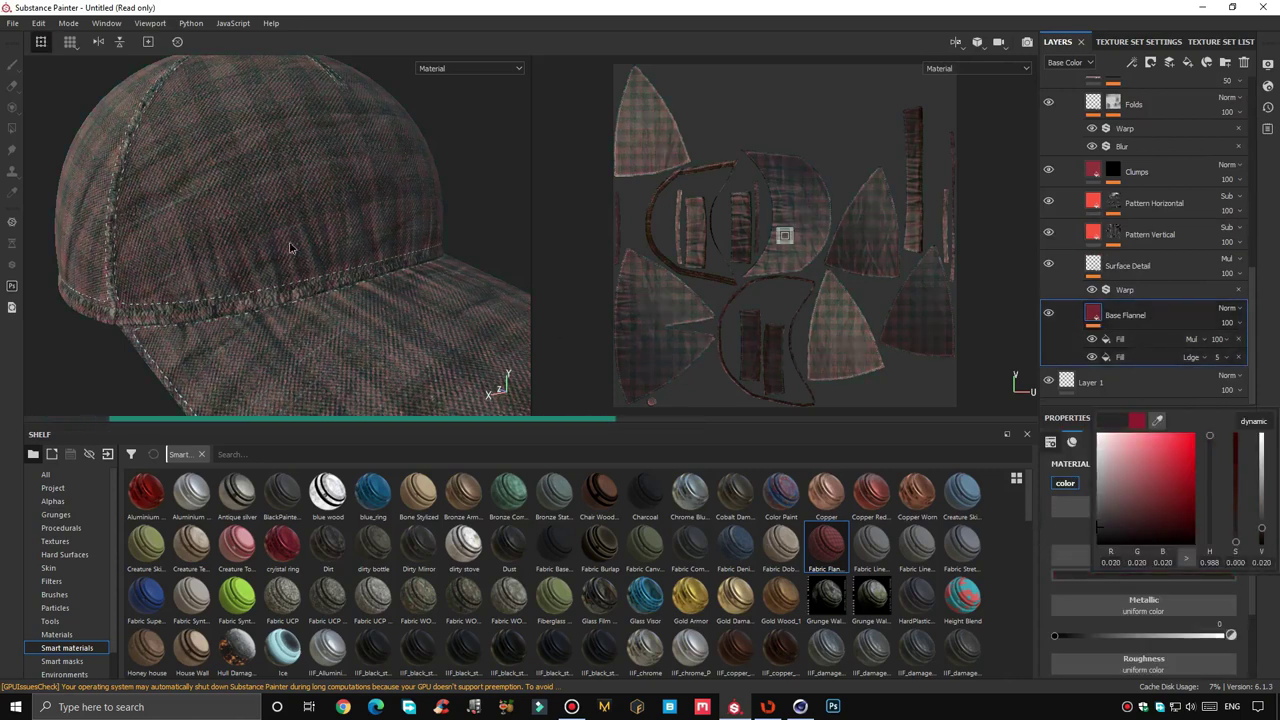
pyautogui.click(1097, 245)
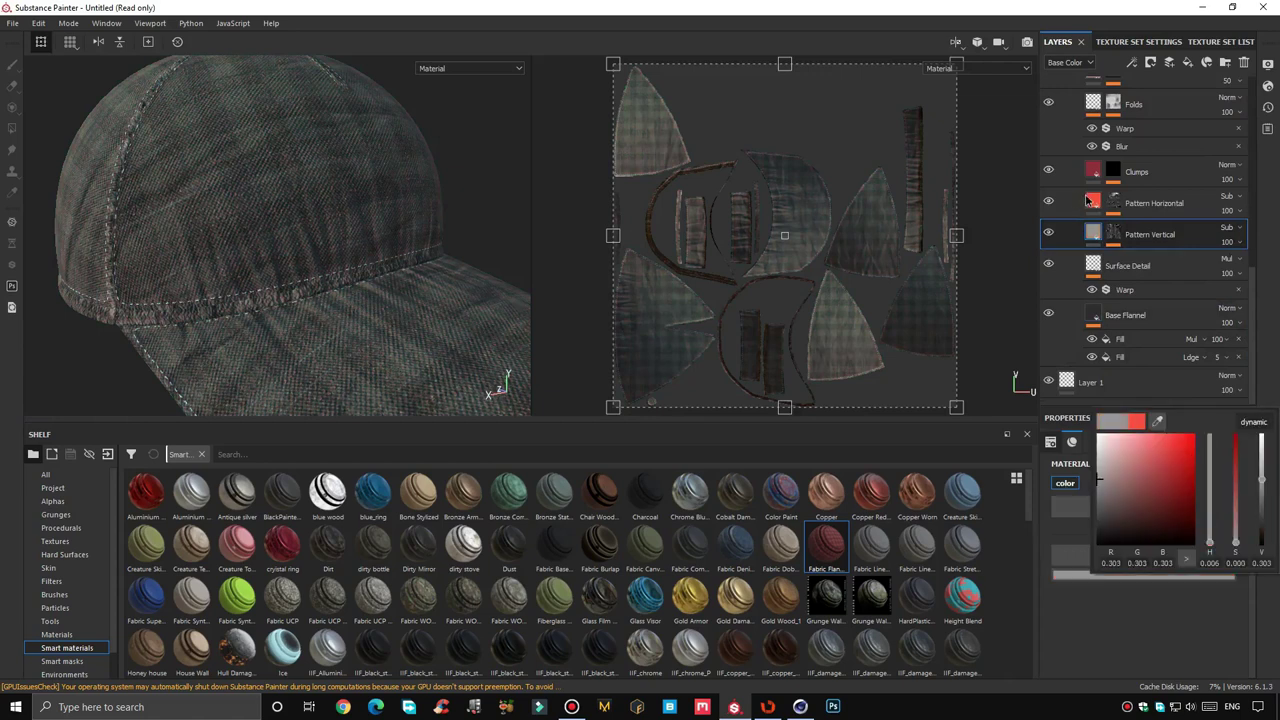
pyautogui.click(1090, 202)
pyautogui.click(1143, 576)
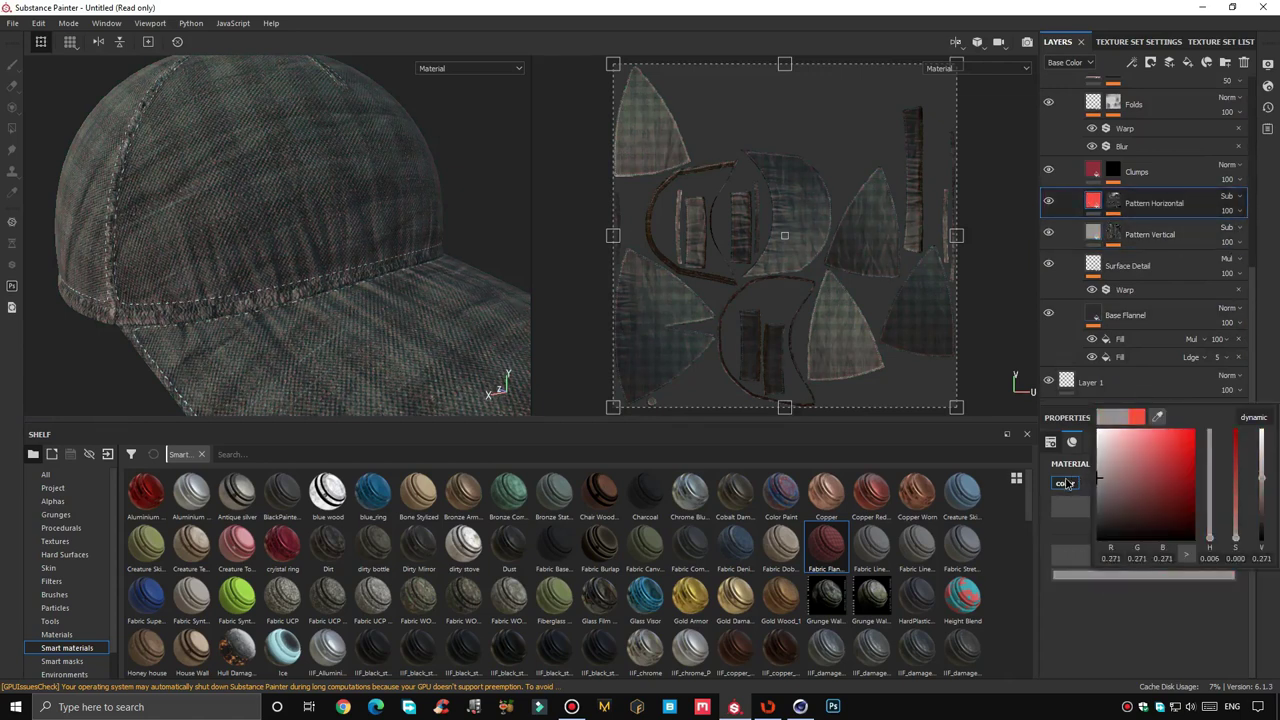
pyautogui.click(1097, 210)
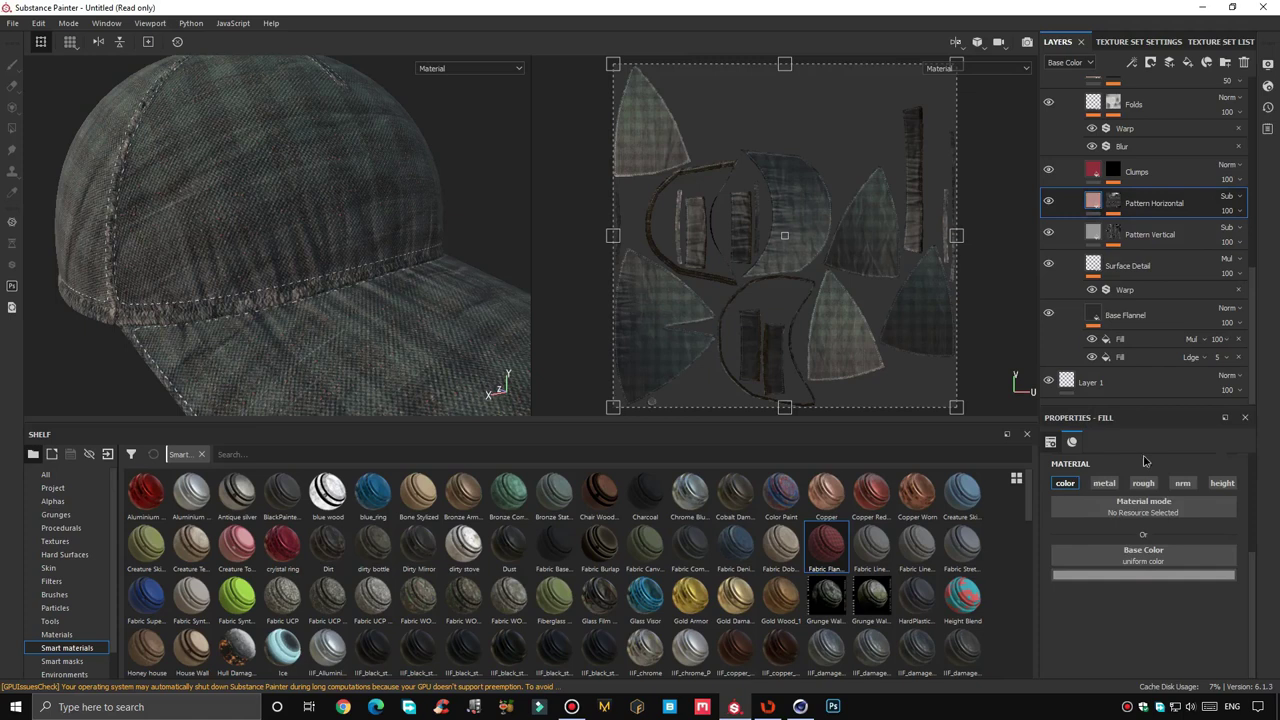
pyautogui.click(1148, 573)
# Open the Clumps colour and change Fiber General Wear from pink to grey
pyautogui.click(1095, 176)
pyautogui.click(1155, 541)
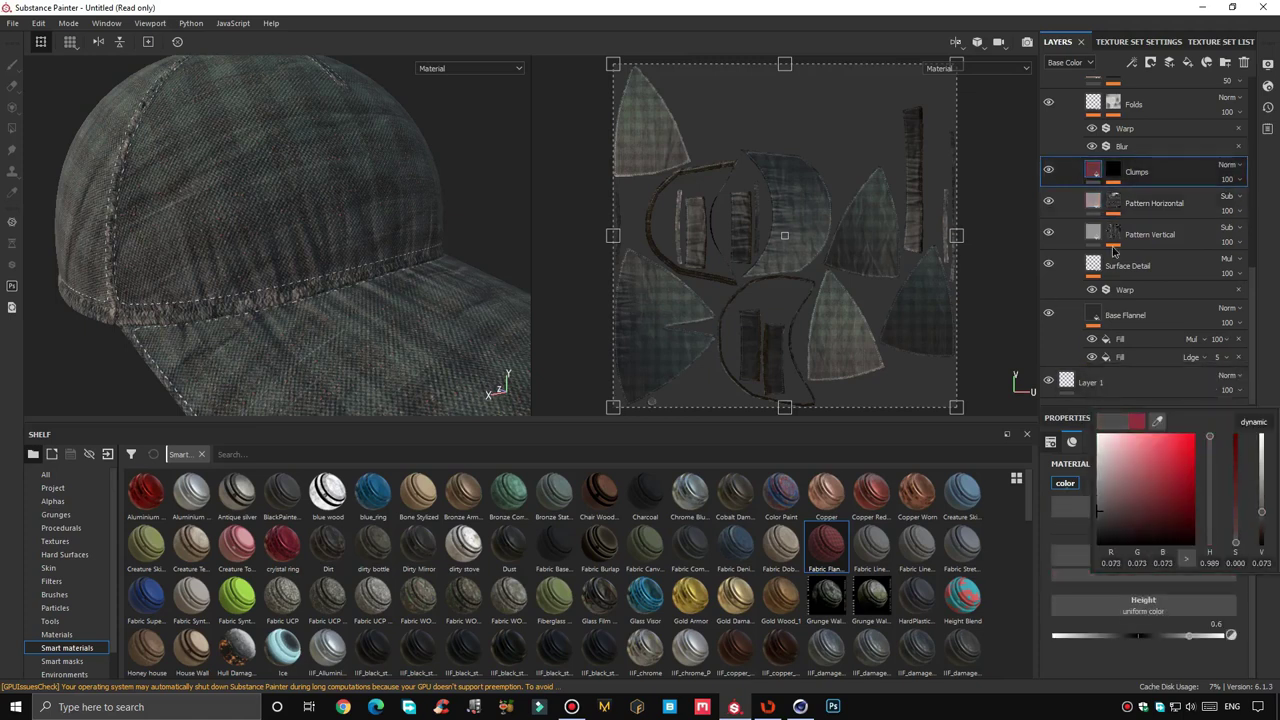
pyautogui.scroll(3, 1150, 250)
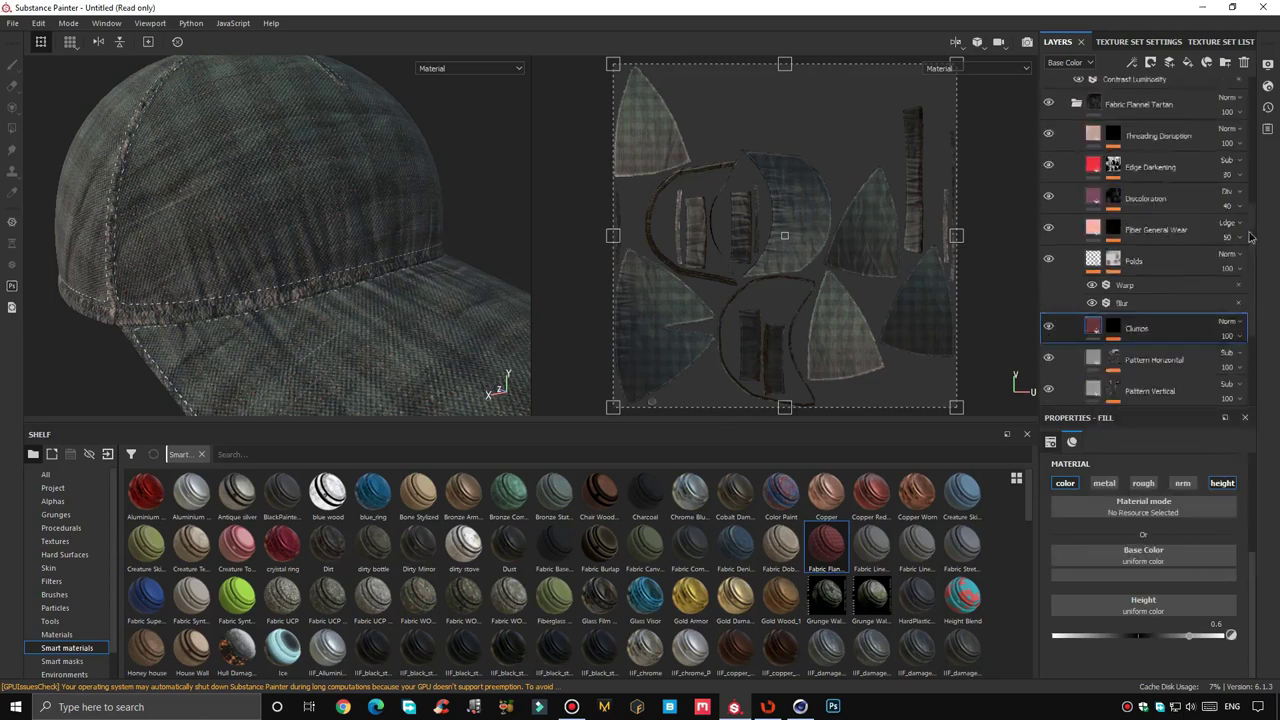
pyautogui.scroll(3, 1150, 250)
pyautogui.click(1100, 268)
pyautogui.click(1143, 575)
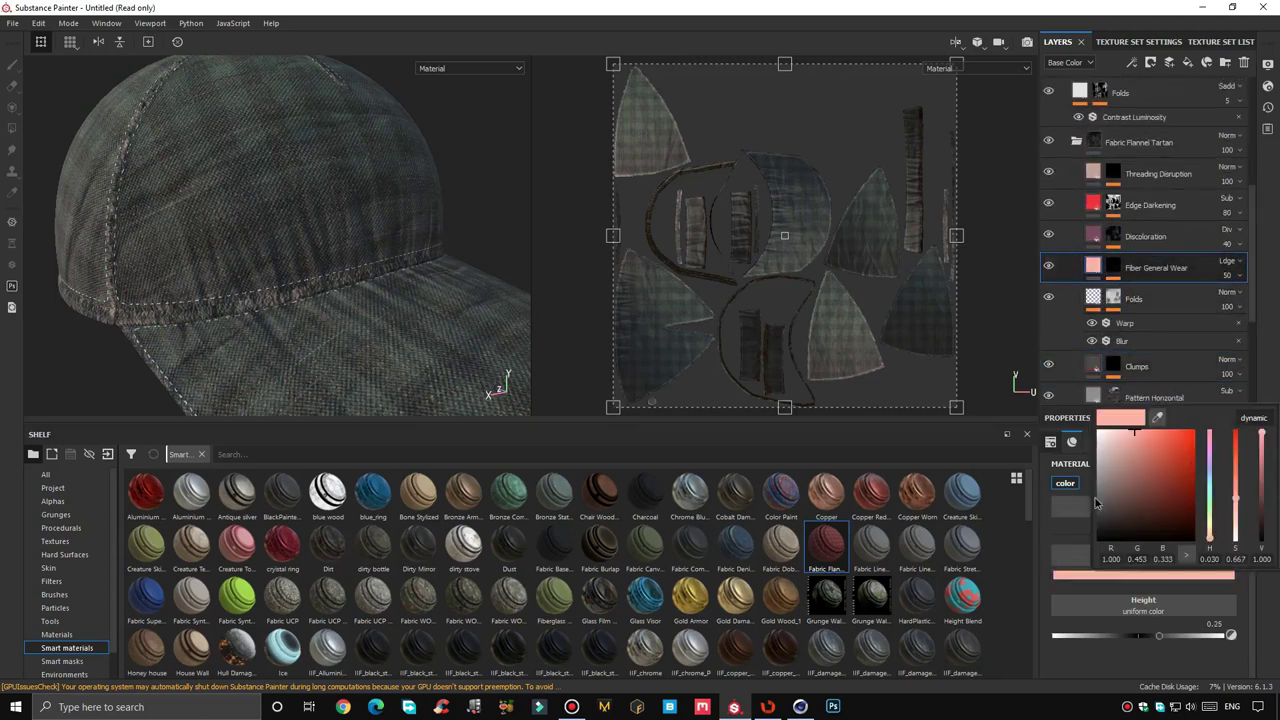
pyautogui.click(1093, 236)
# Recolour Discoloration and Edge Darkening to grey and Threading Disruption to light grey
pyautogui.click(1093, 236)
pyautogui.click(1060, 505)
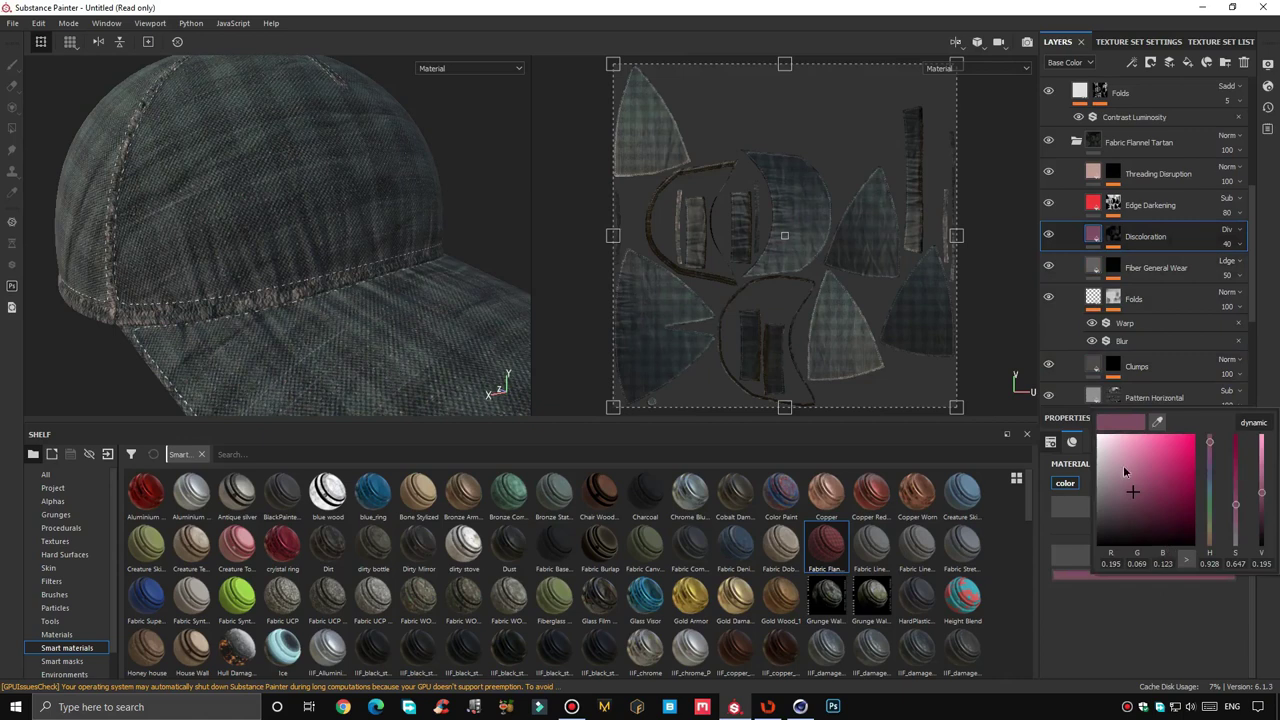
pyautogui.moveTo(1060, 505)
pyautogui.mouseDown()
pyautogui.moveTo(1057, 524)
pyautogui.moveTo(1052, 507)
pyautogui.mouseUp()
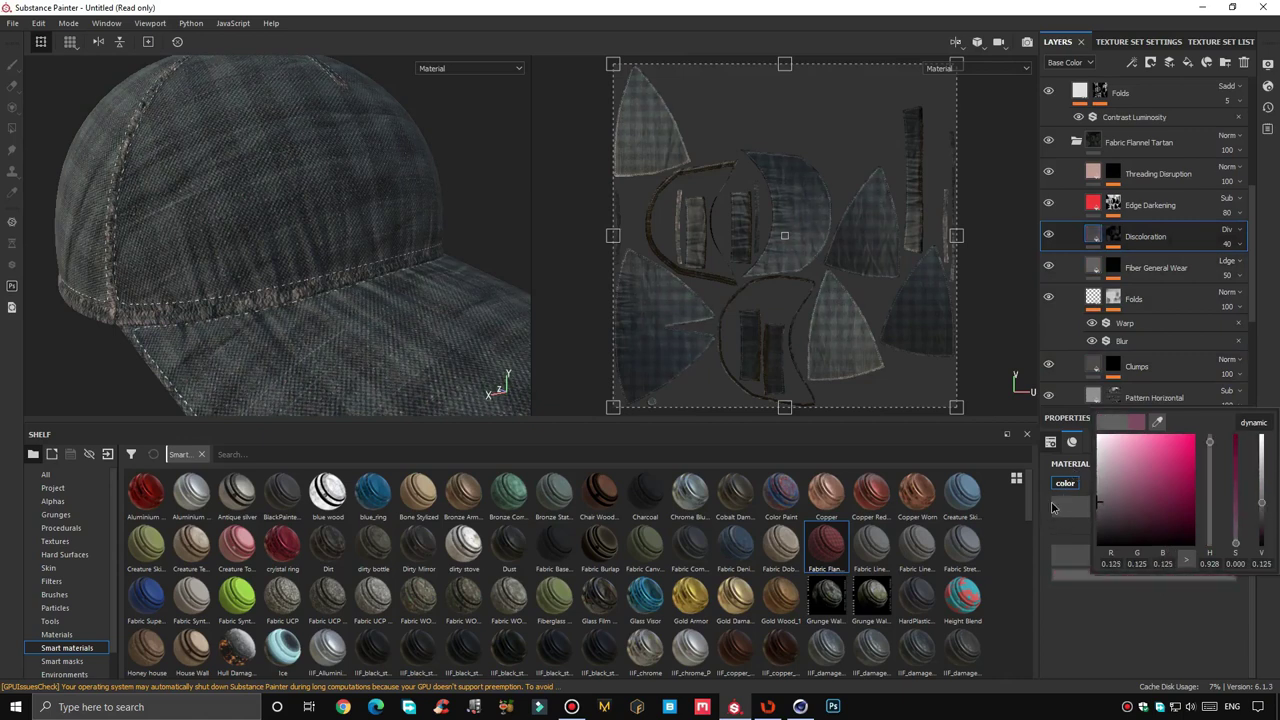
pyautogui.click(1085, 208)
pyautogui.click(1141, 578)
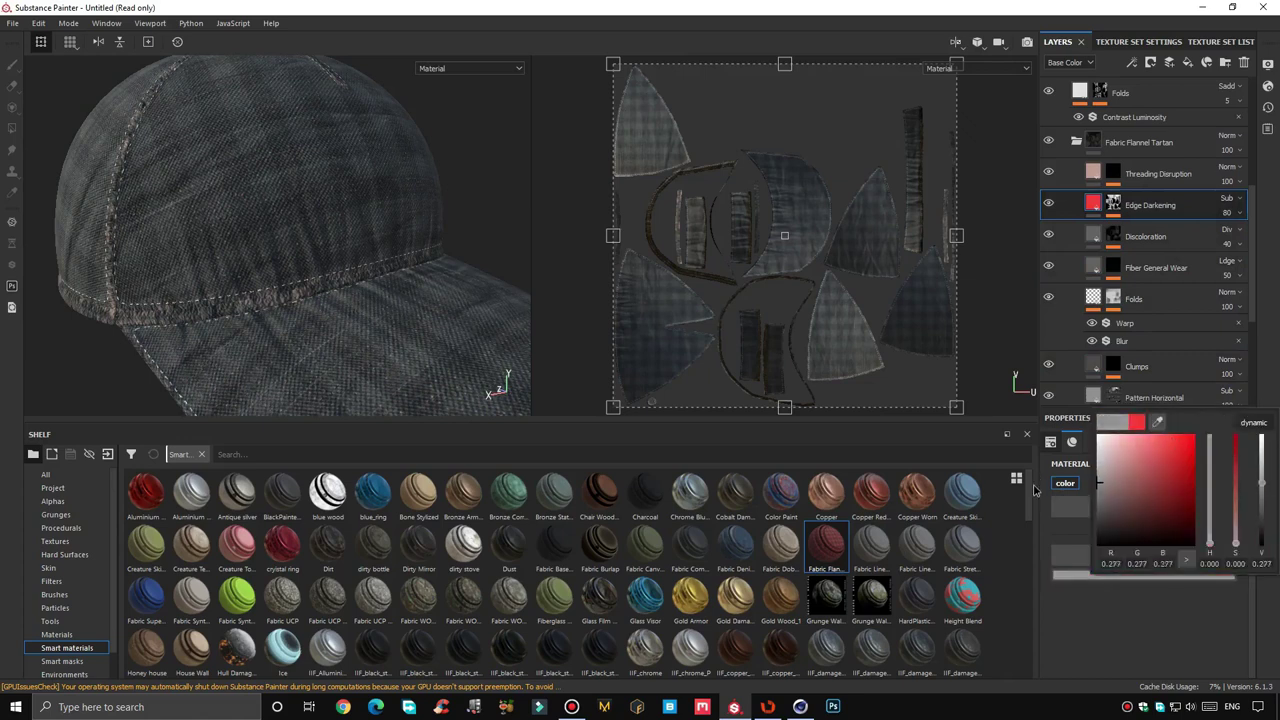
pyautogui.click(1091, 178)
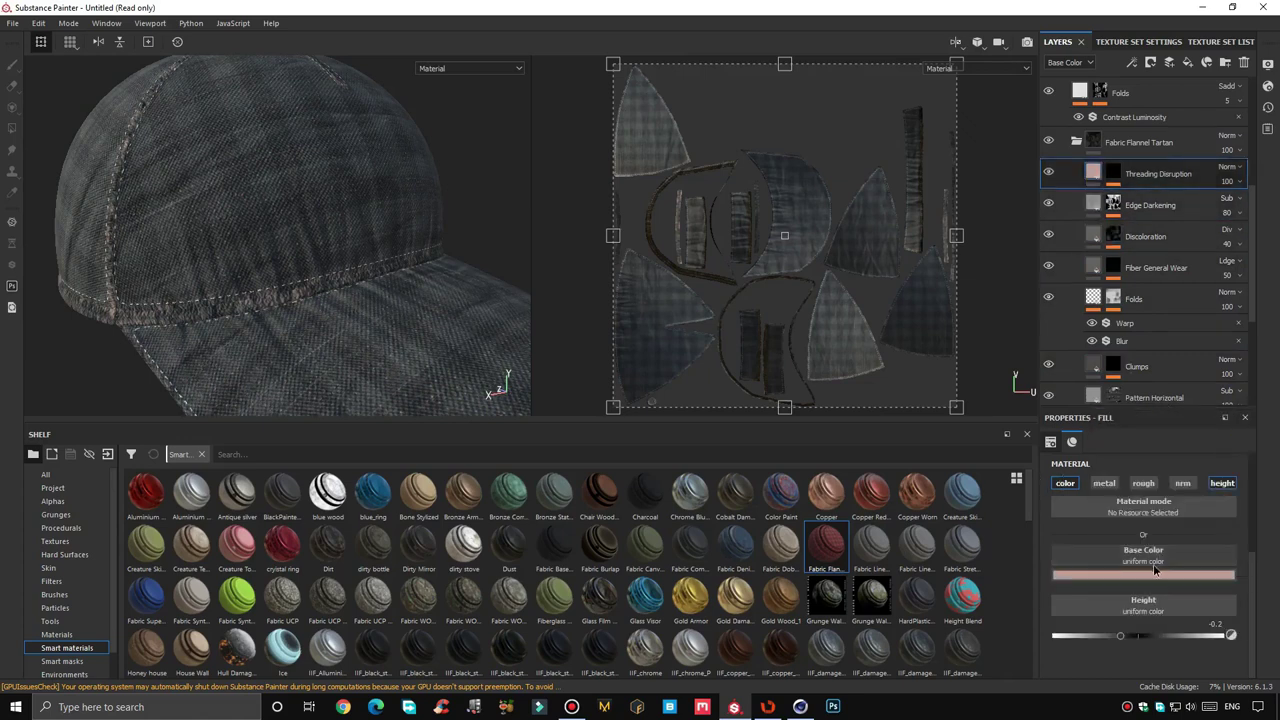
pyautogui.click(1063, 484)
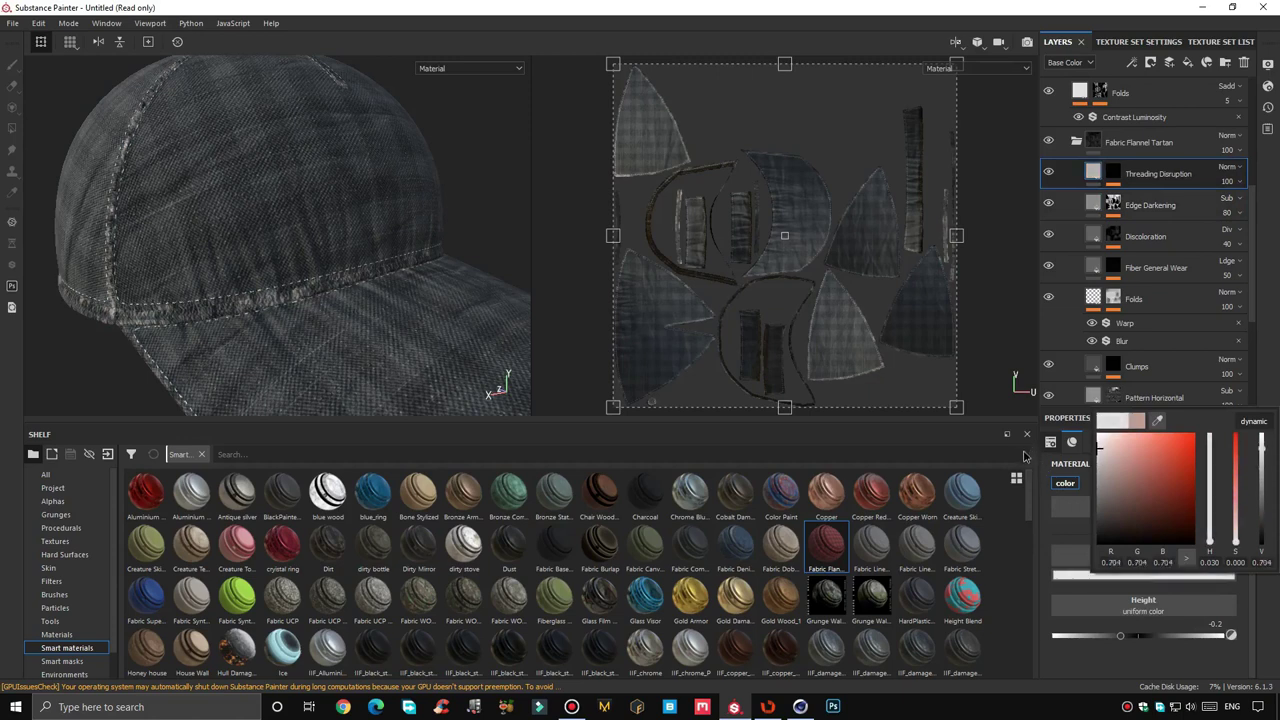
# Zoom onto a crown seam, toggling Threading Disruption off and on to compare the tartan
pyautogui.scroll(-5, 345, 265)
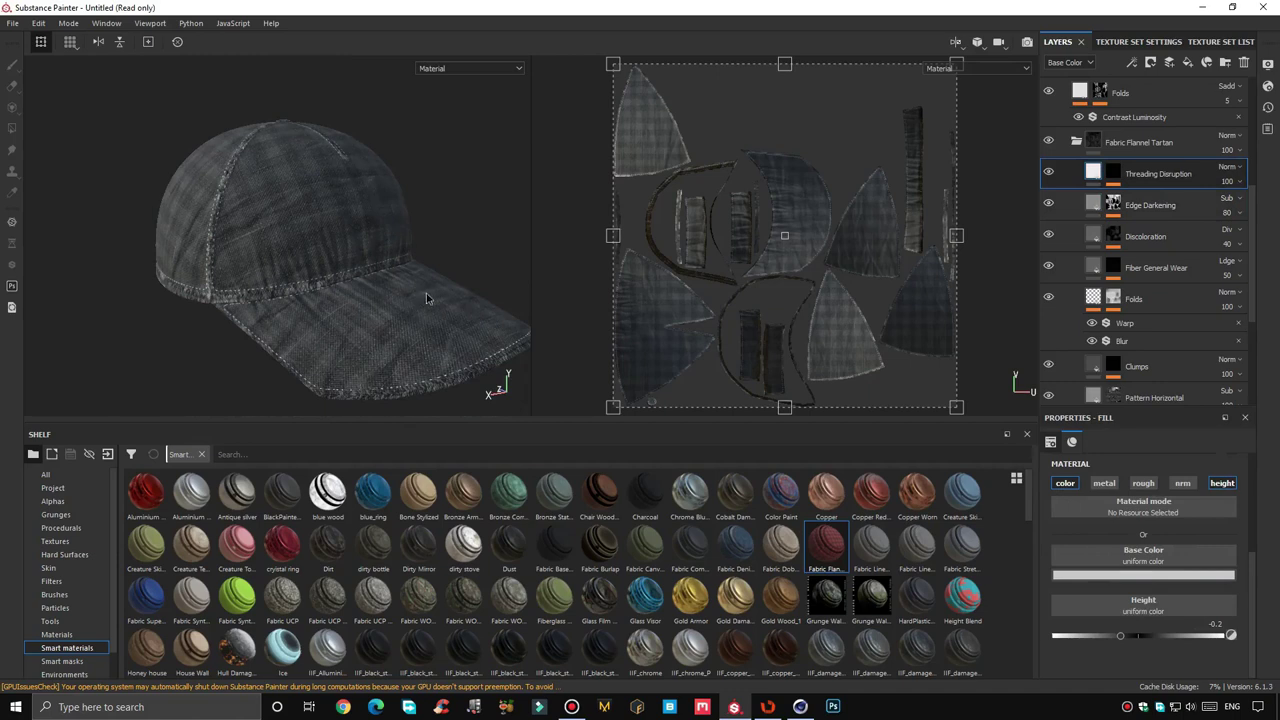
pyautogui.keyDown('alt'); pyautogui.moveTo(426, 293); pyautogui.dragTo(558, 236); pyautogui.keyUp('alt')
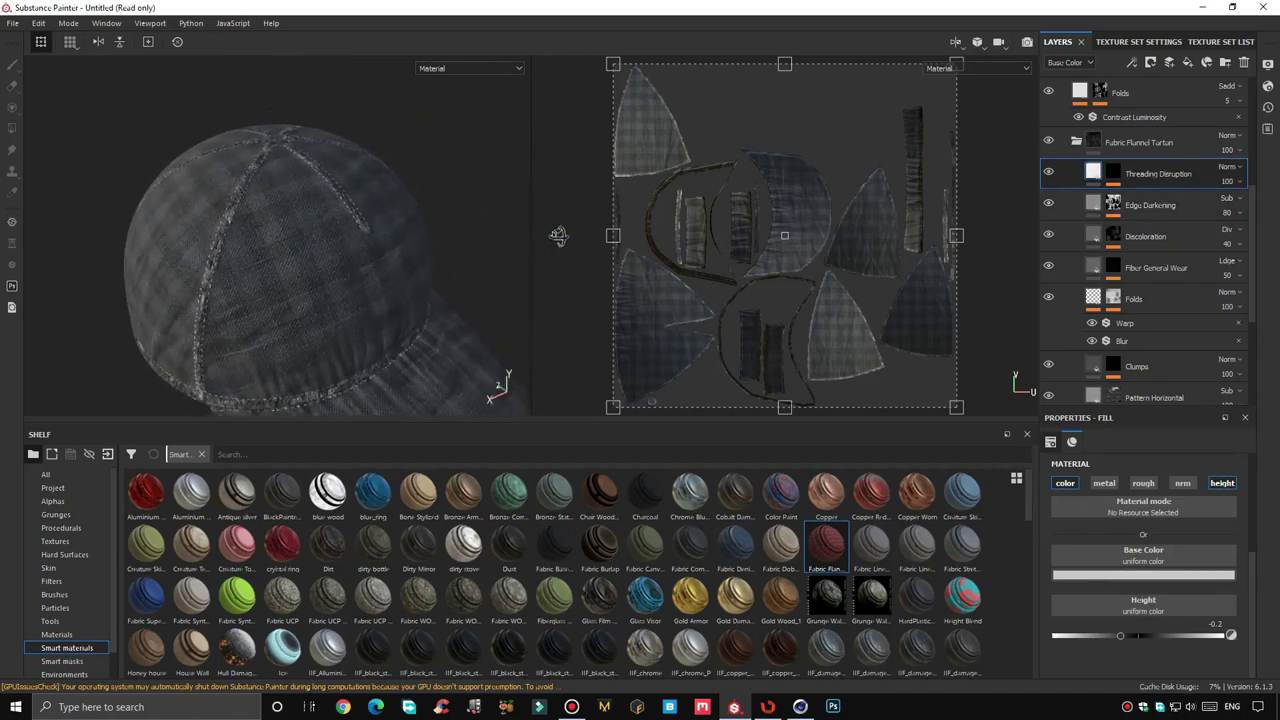
pyautogui.scroll(2, 355, 190)
pyautogui.scroll(2, 362, 210)
pyautogui.scroll(2, 362, 210)
pyautogui.scroll(2, 362, 210)
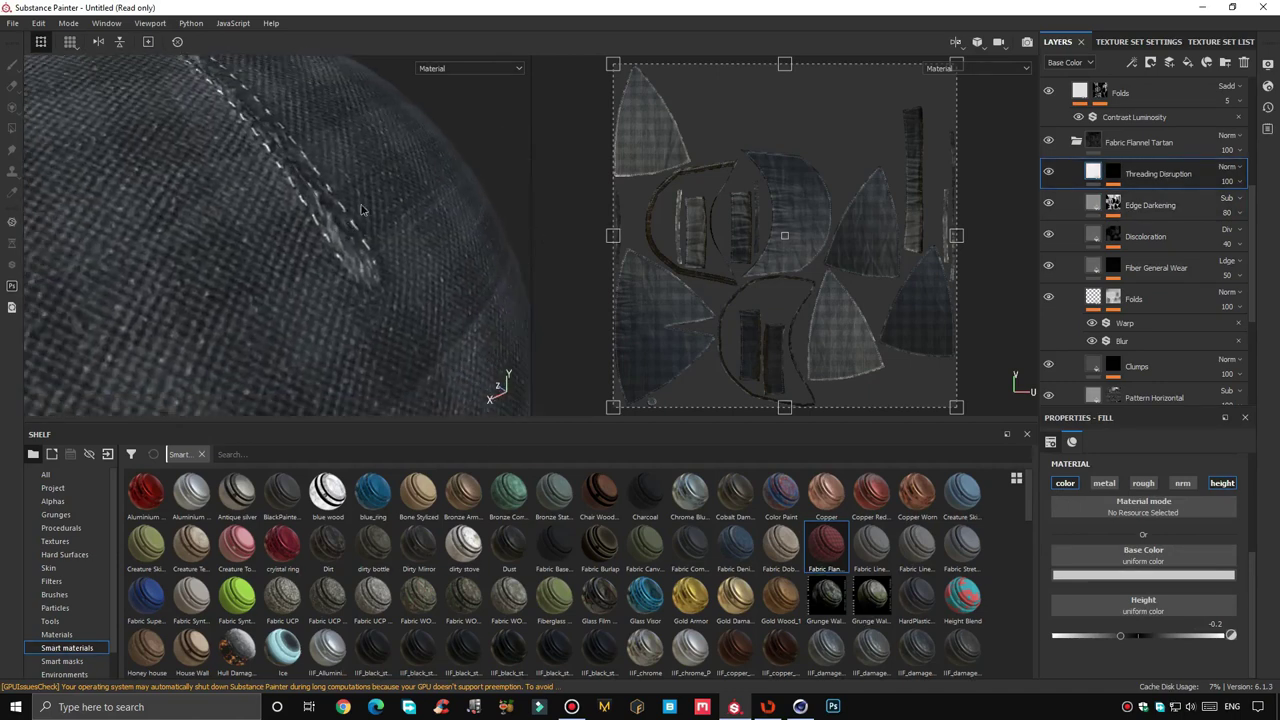
pyautogui.click(1048, 173)
pyautogui.click(1048, 173)
pyautogui.scroll(1, 1063, 204)
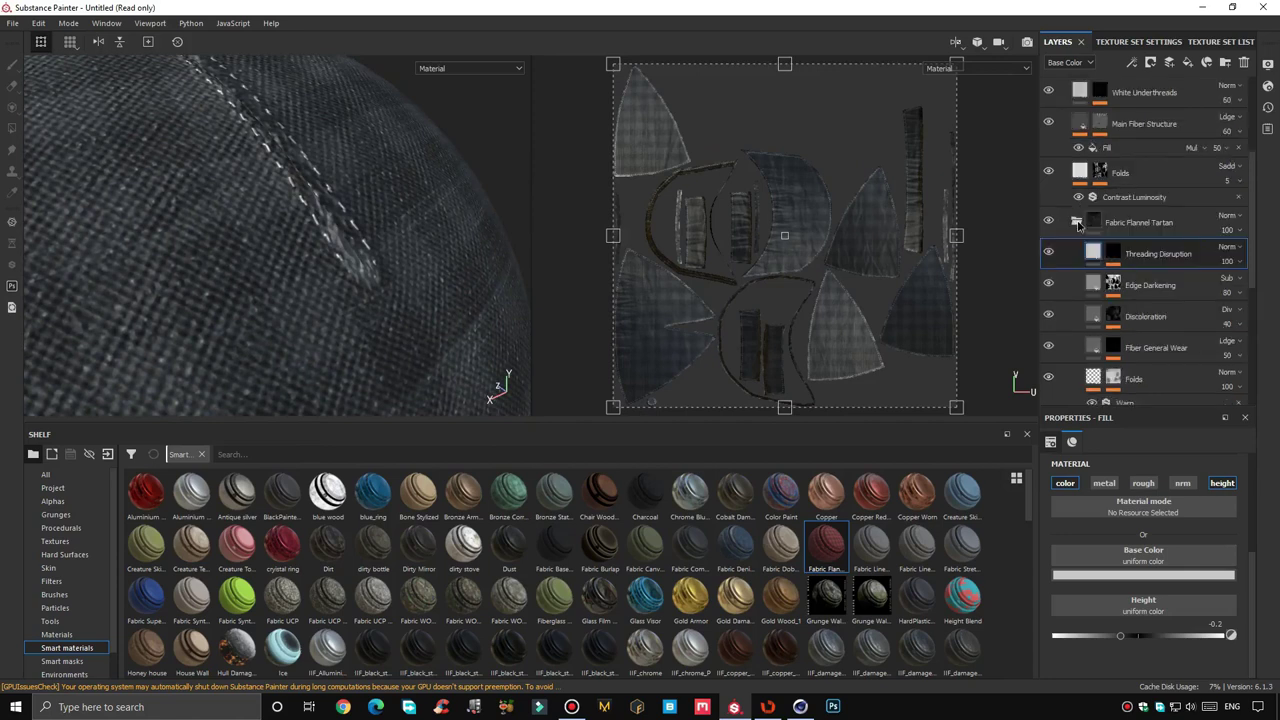
pyautogui.scroll(2, 1058, 180)
# Set the Stitches layer's Auto Stitcher mask Path Position to 0.36
pyautogui.click(1060, 158)
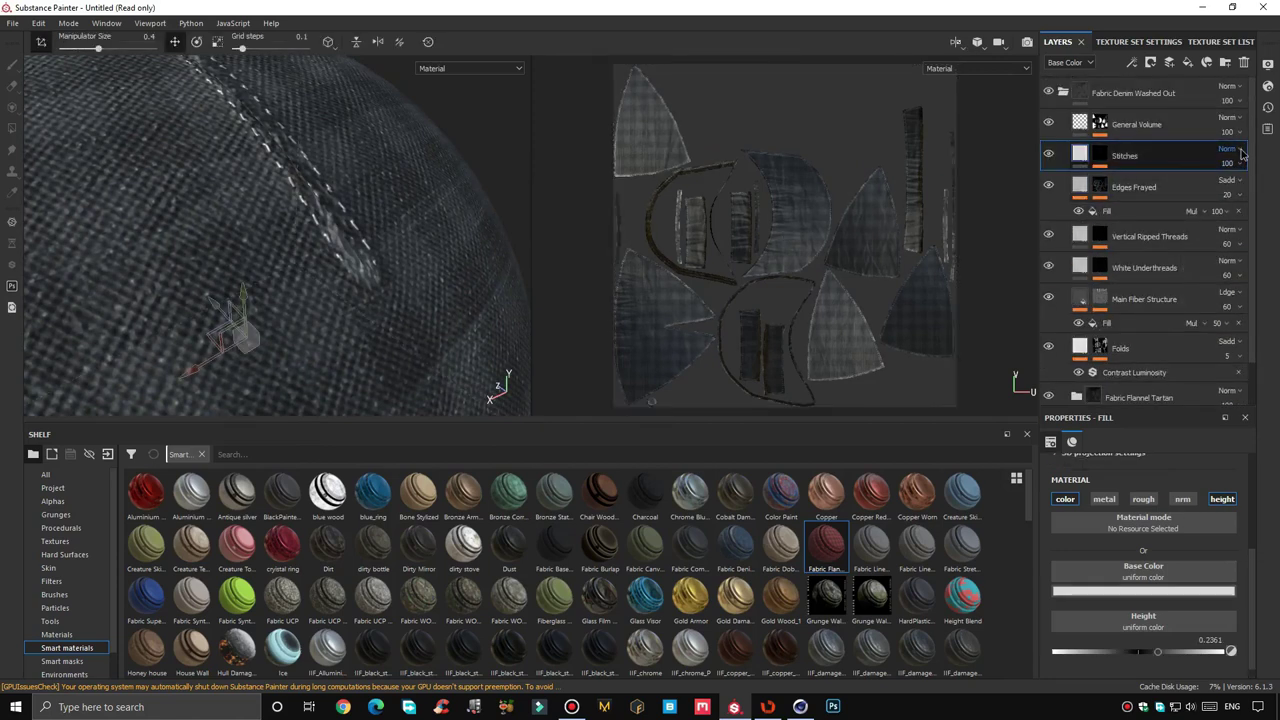
pyautogui.click(1100, 156)
pyautogui.click(1137, 185)
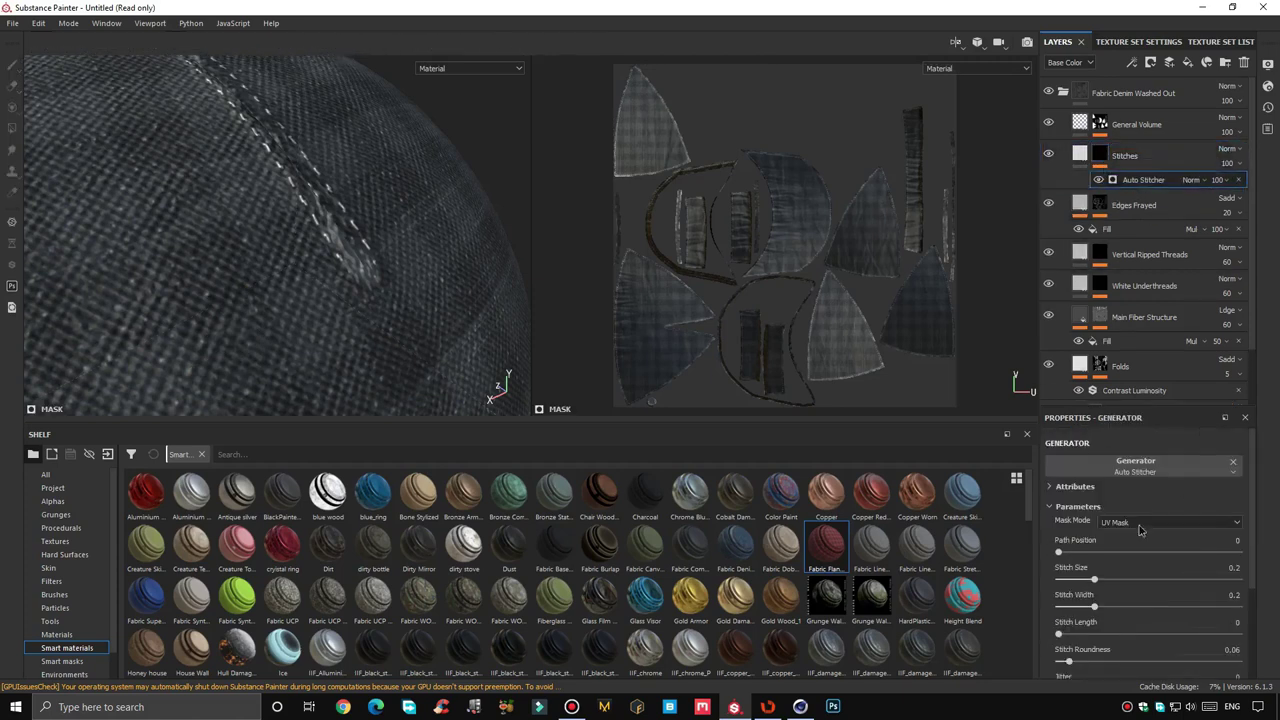
pyautogui.moveTo(1059, 553); pyautogui.dragTo(1122, 551)
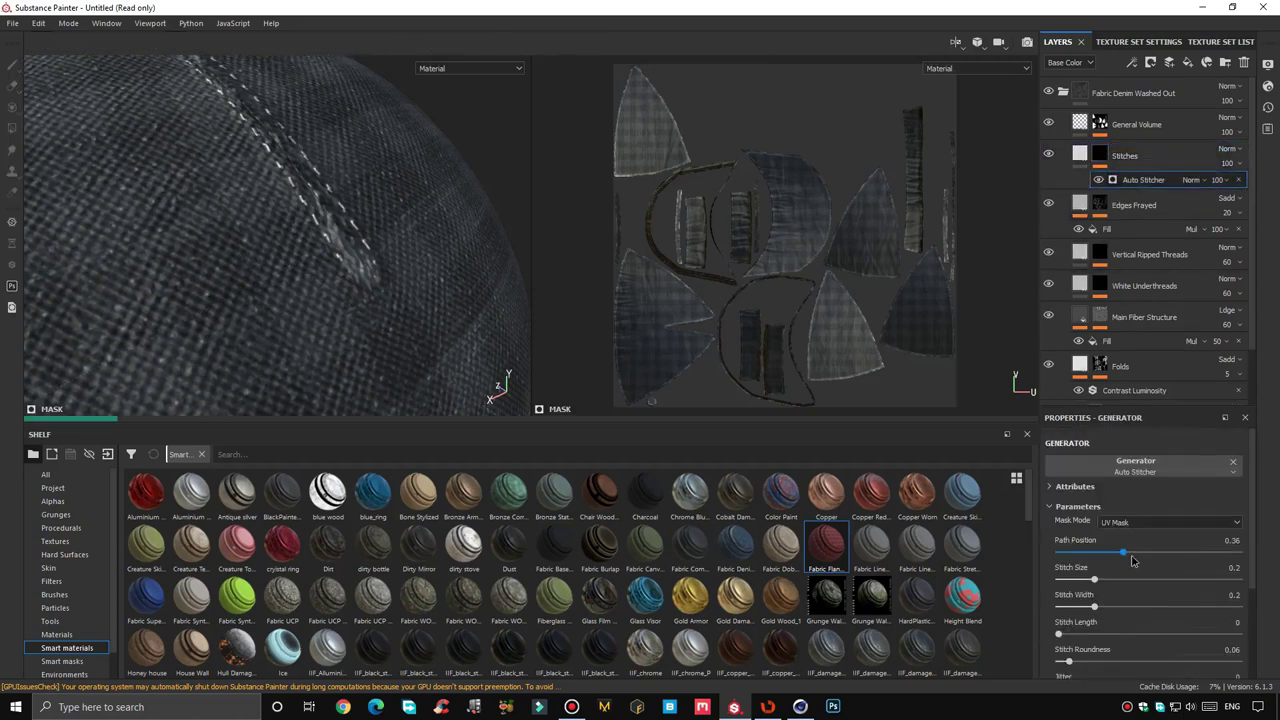
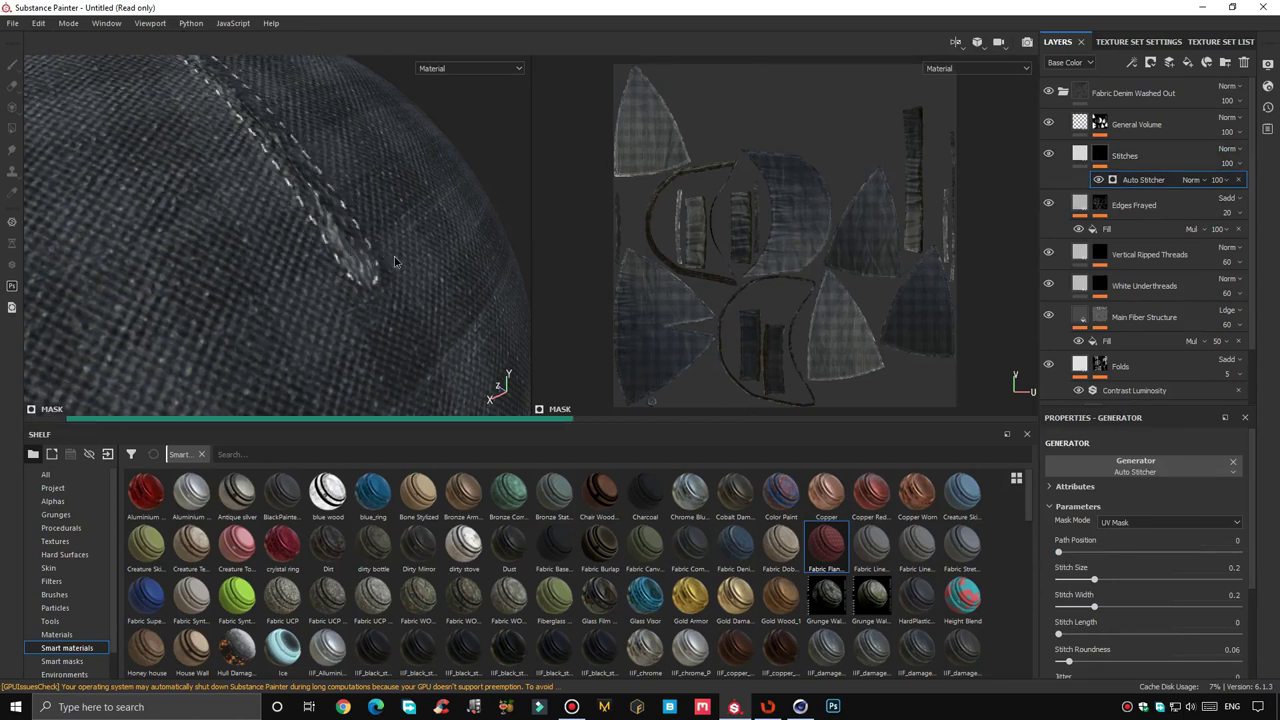
# Set the Auto Stitcher stitch size to 0.67, width 0.36 and length 0.15
pyautogui.moveTo(1134, 590); pyautogui.dragTo(1148, 588)
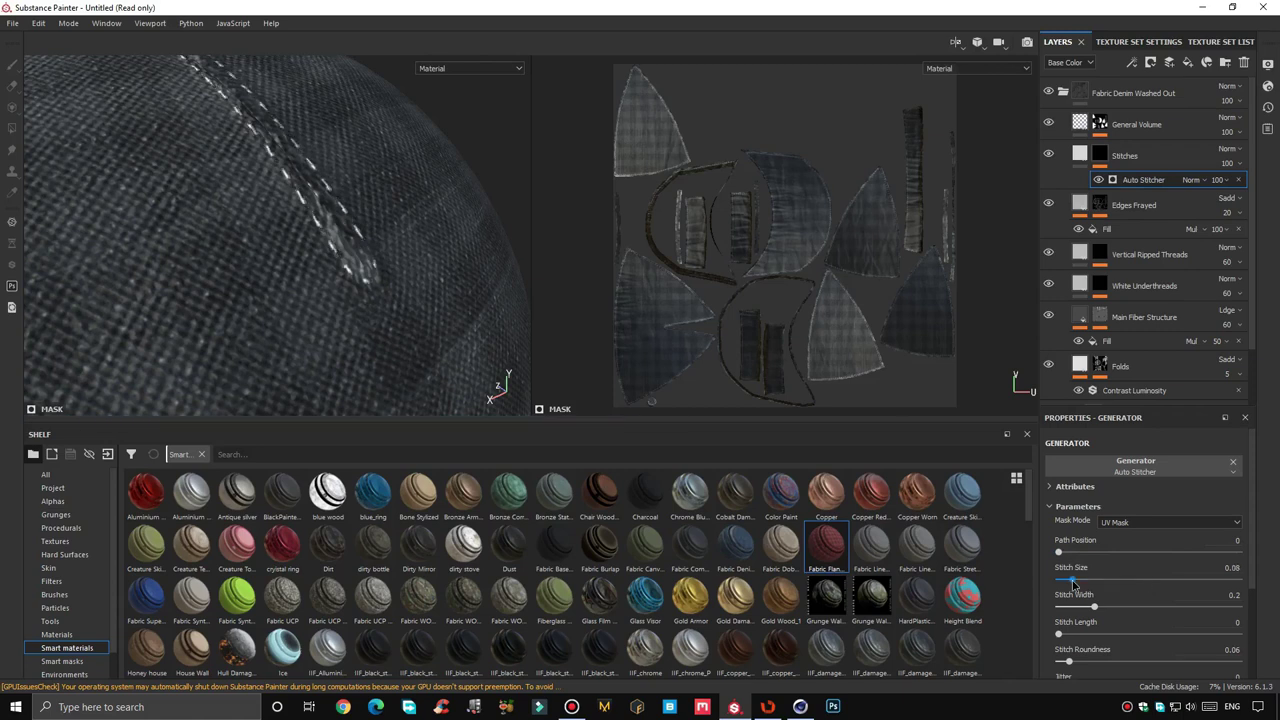
pyautogui.moveTo(1073, 583); pyautogui.dragTo(1213, 584)
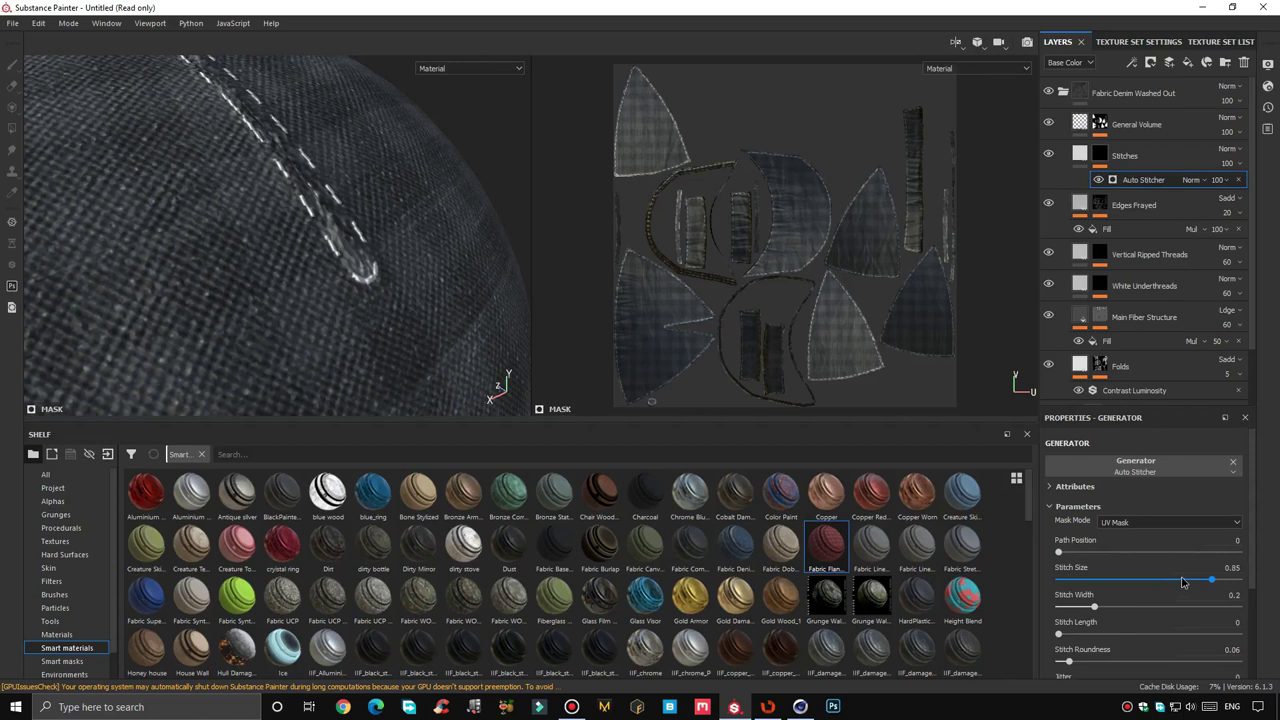
pyautogui.click(1179, 580)
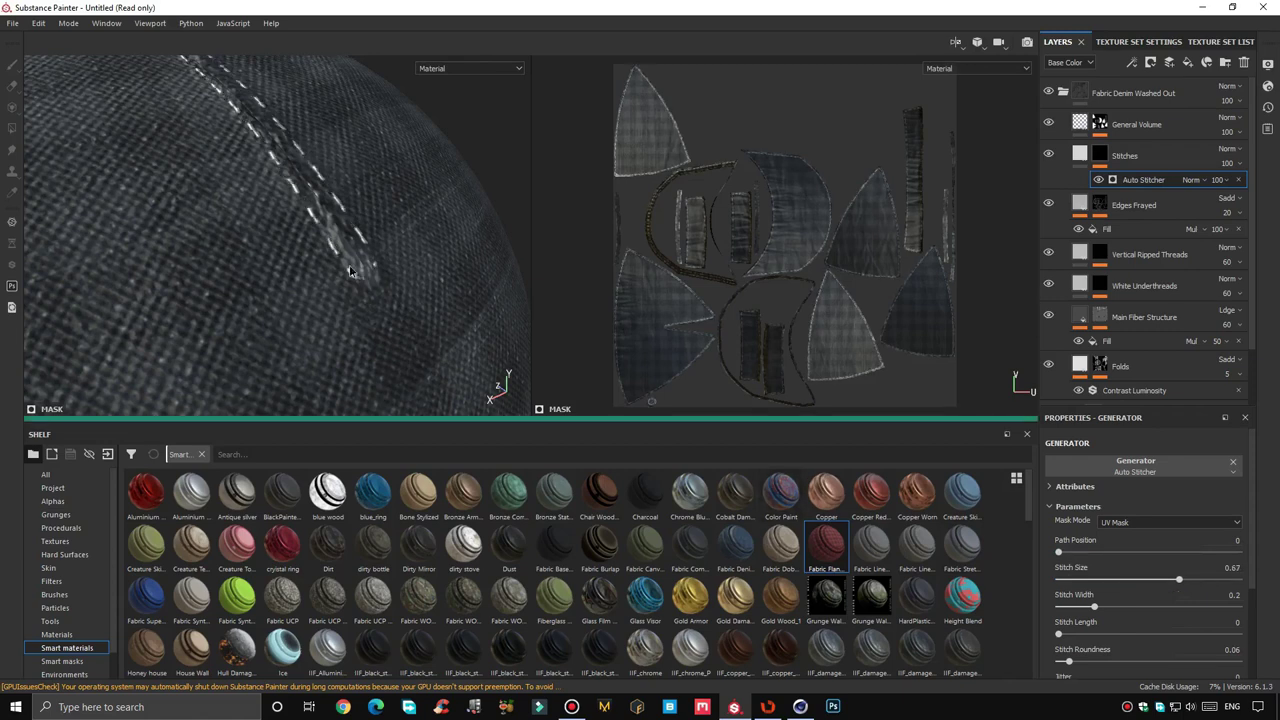
pyautogui.click(1120, 607)
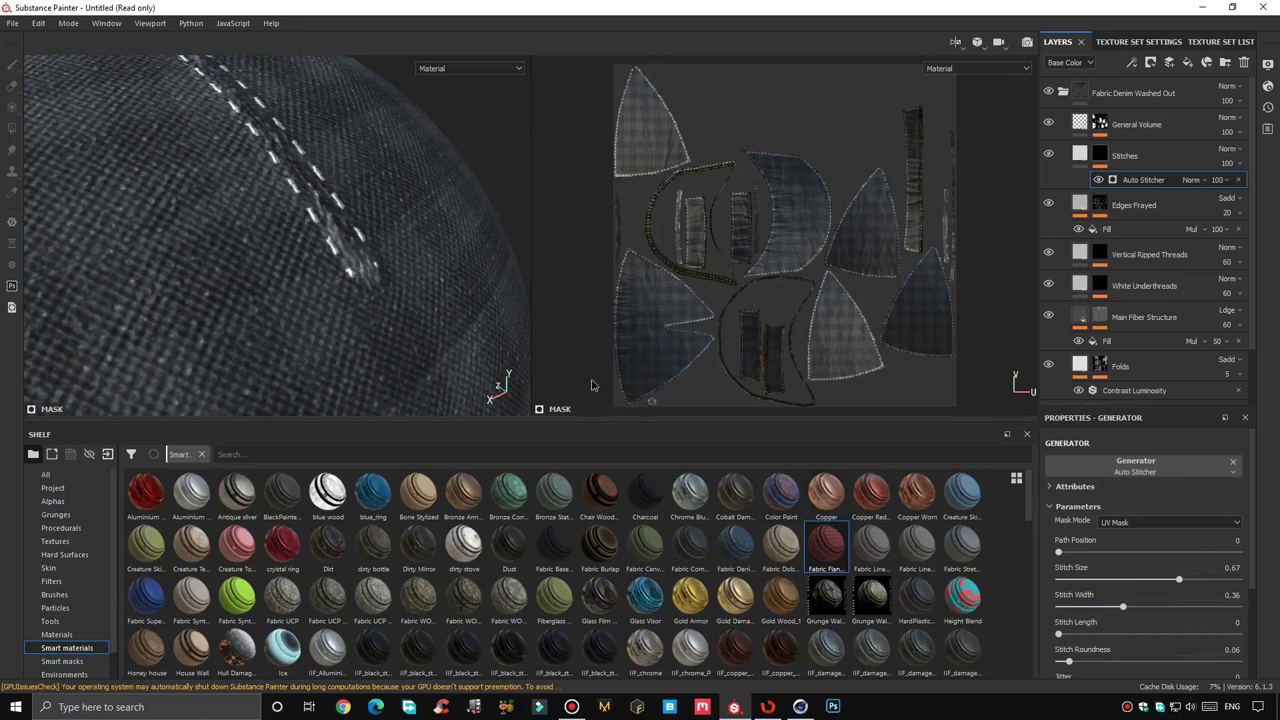
pyautogui.click(1086, 634)
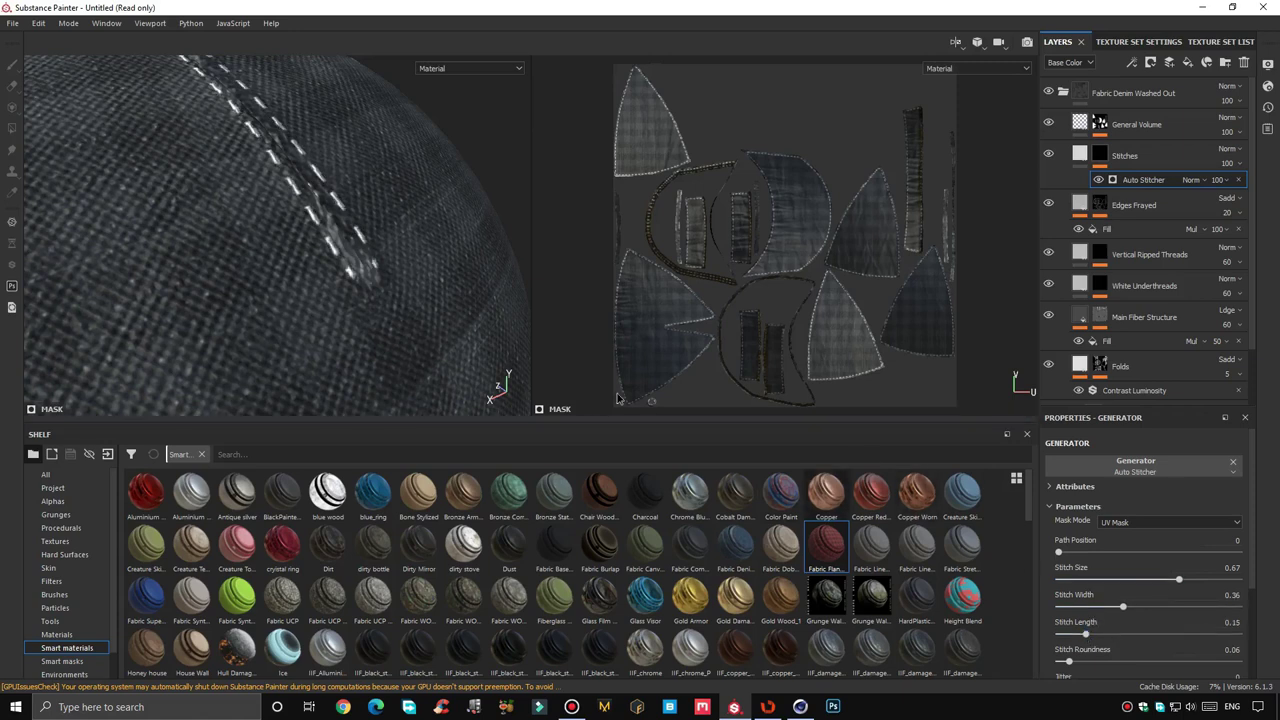
# Add 0.25 stitch jitter, lower the stitch mask's custom input value, and view the whole cap
pyautogui.scroll(-5, 1098, 587)
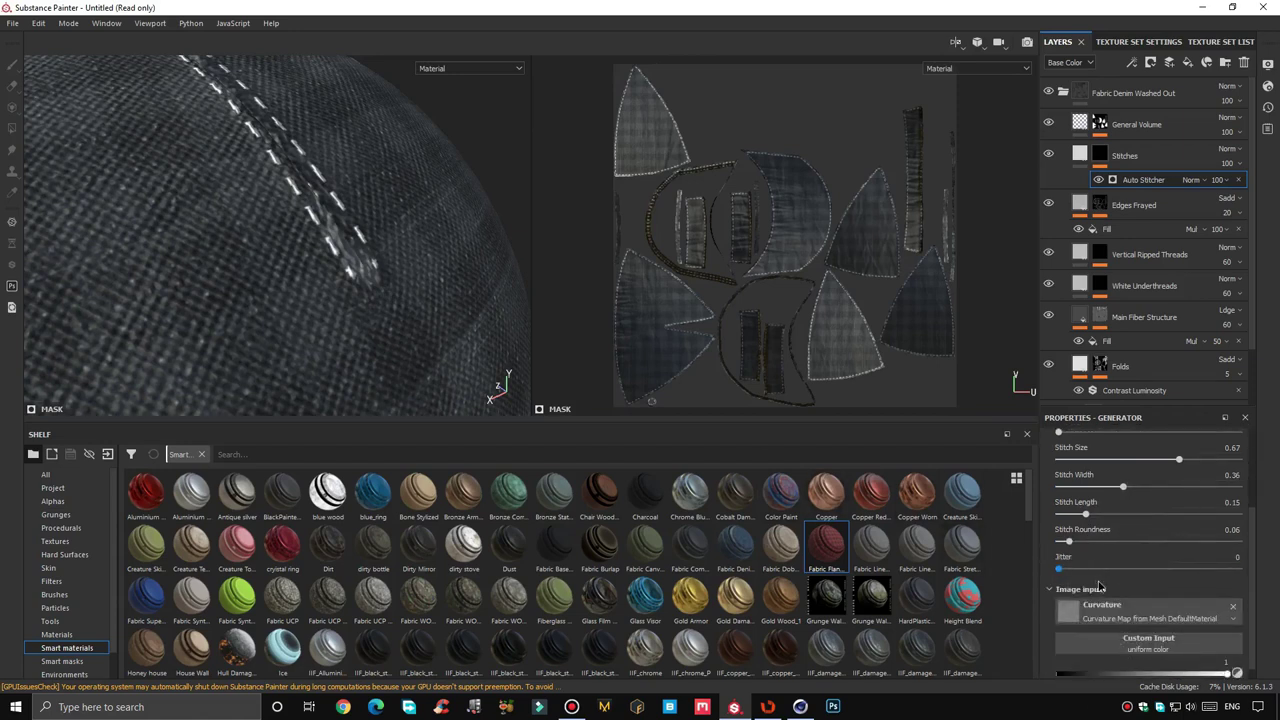
pyautogui.click(1104, 569)
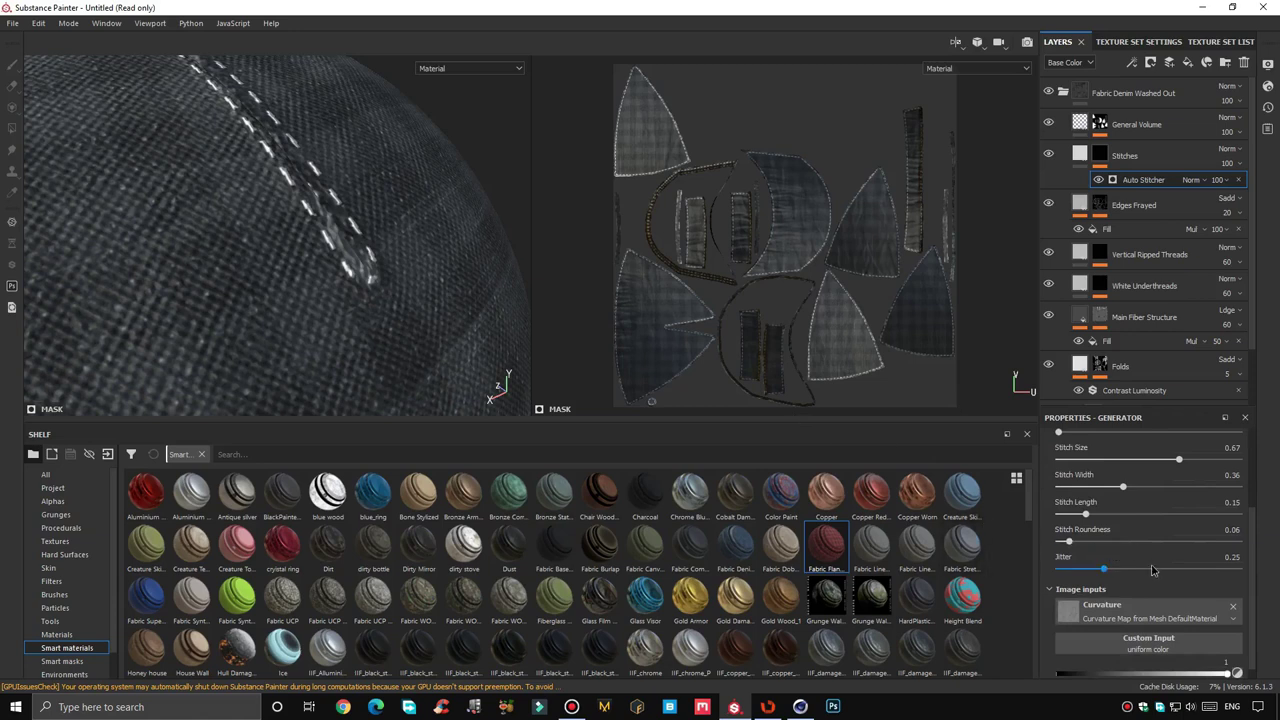
pyautogui.scroll(-1, 1155, 573)
pyautogui.click(1128, 662)
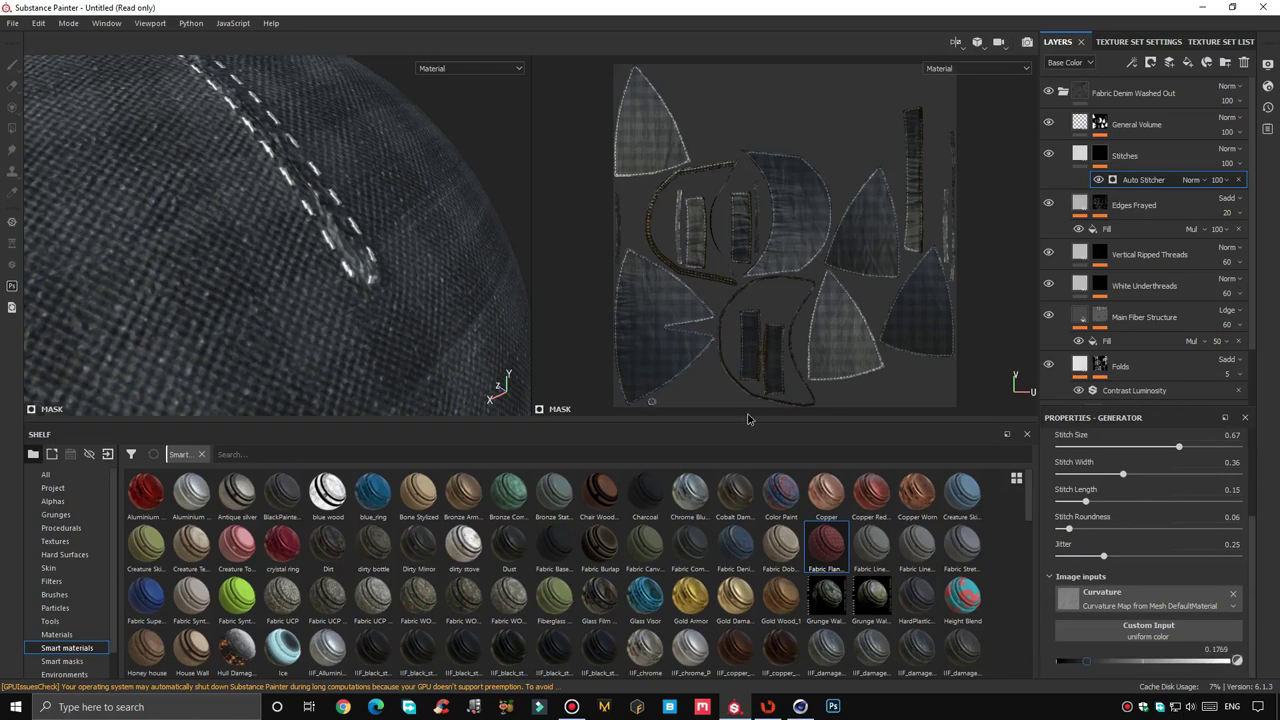
pyautogui.moveTo(349, 277)
pyautogui.keyDown('alt'); pyautogui.mouseDown()
pyautogui.moveTo(293, 291)
pyautogui.moveTo(311, 207)
pyautogui.moveTo(292, 192)
pyautogui.mouseUp(); pyautogui.keyUp('alt')
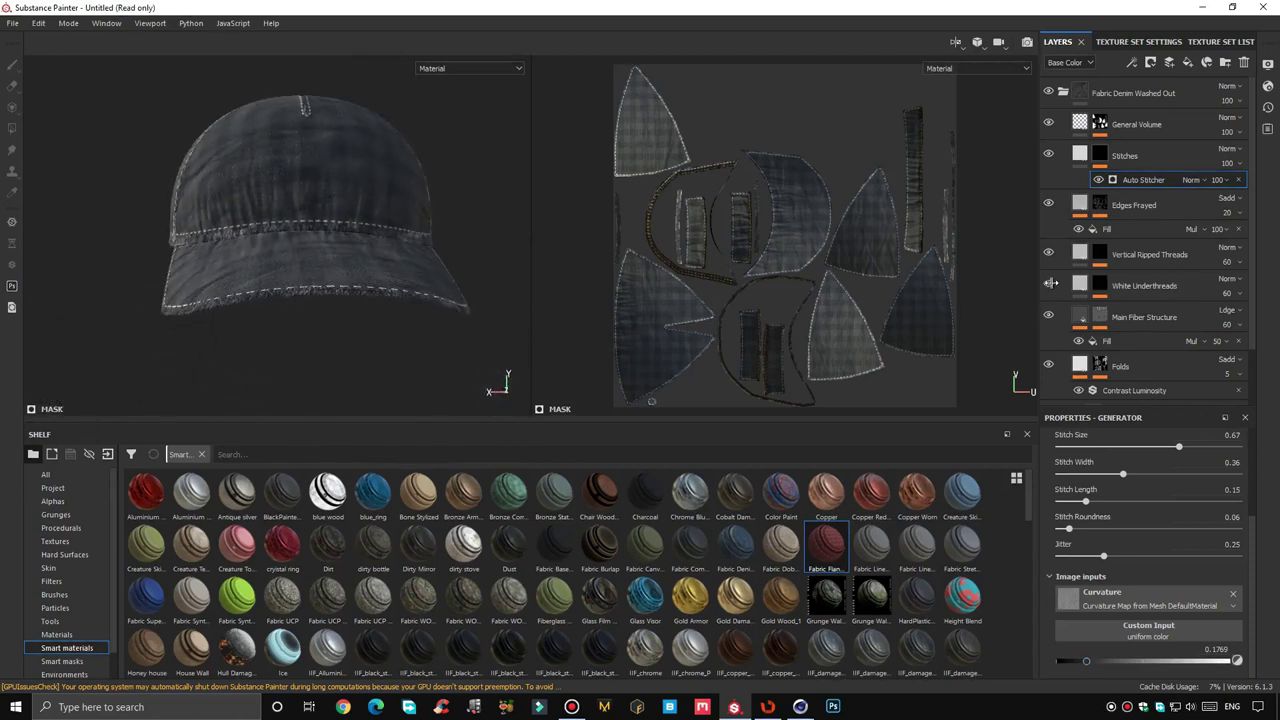
# Move Layer 1 above the Fabric Denim Washed Out folder and import five logo files into the shelf
pyautogui.click(1060, 93)
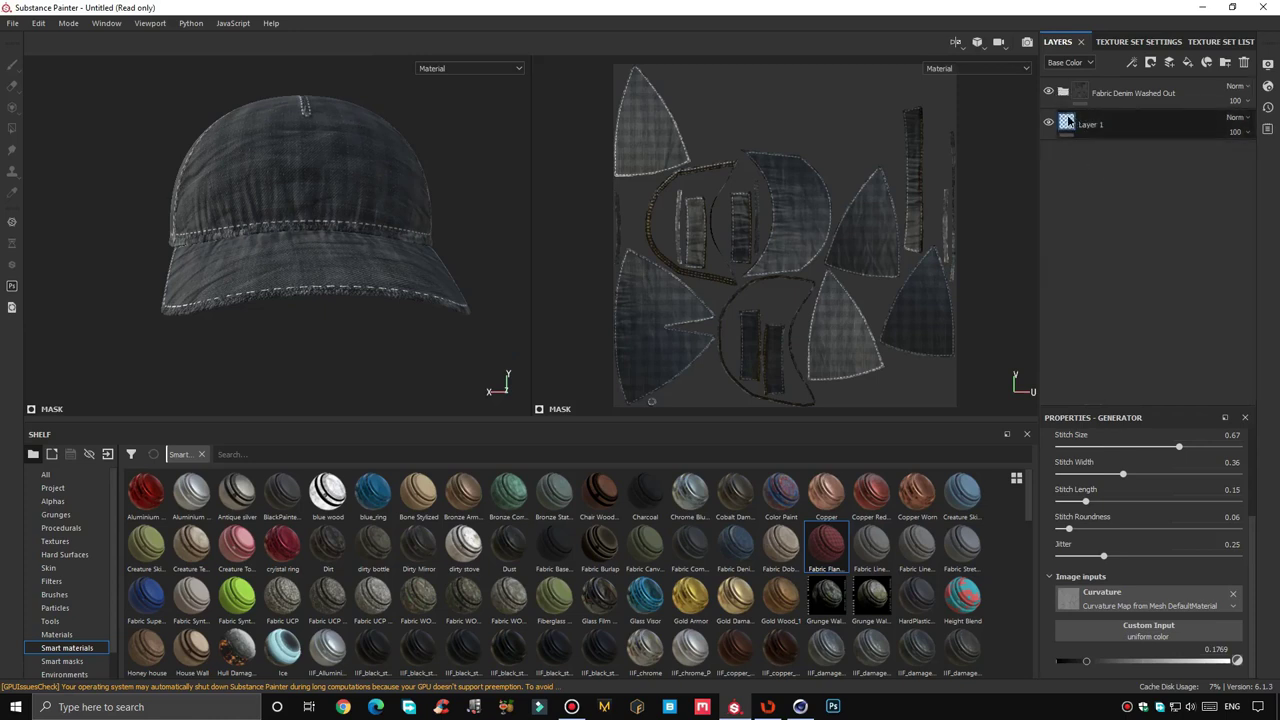
pyautogui.moveTo(1067, 121); pyautogui.dragTo(1070, 88)
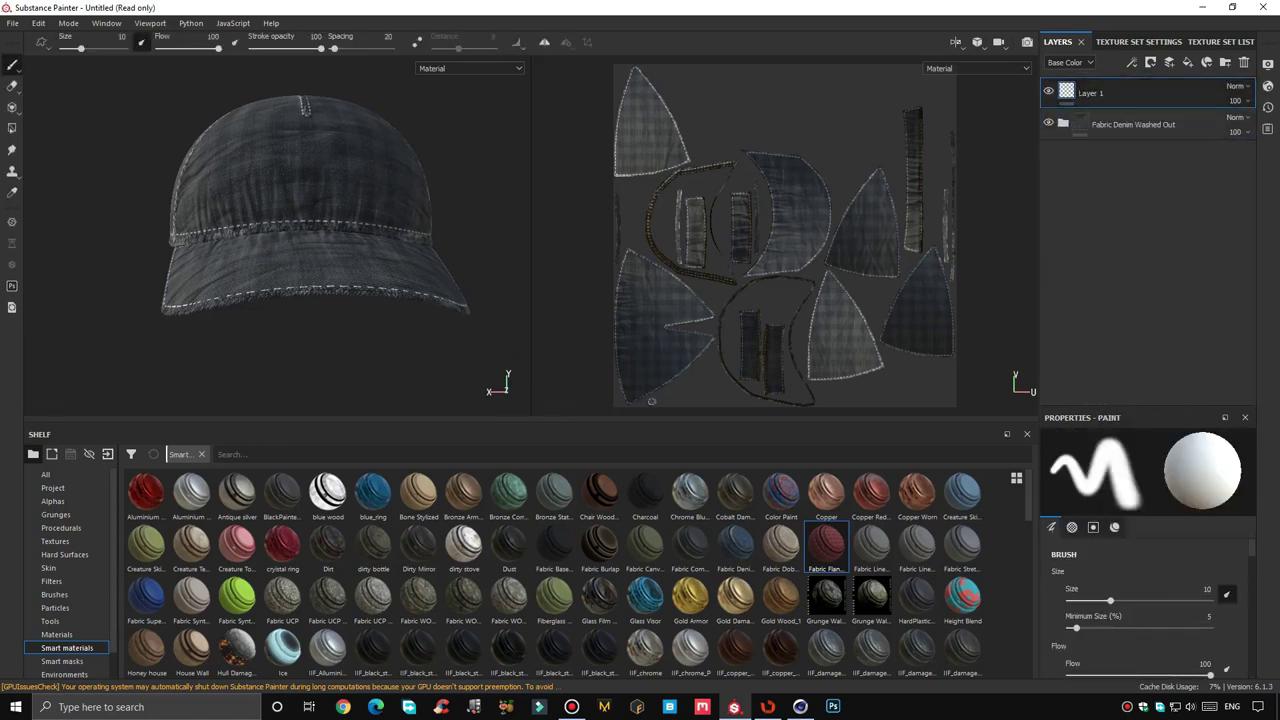
pyautogui.click(53, 487)
pyautogui.click(52, 501)
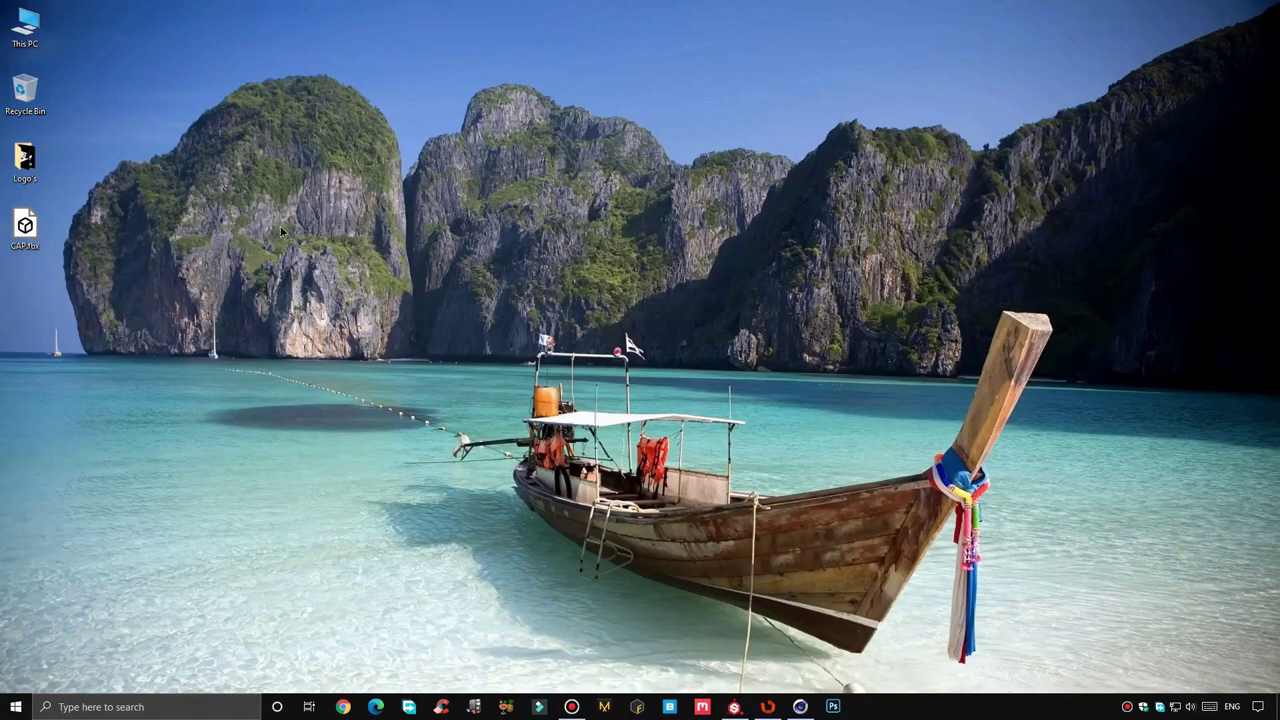
pyautogui.doubleClick(25, 160)
pyautogui.moveTo(50, 216)
pyautogui.mouseDown()
pyautogui.moveTo(308, 235)
pyautogui.moveTo(440, 70)
pyautogui.mouseUp()
pyautogui.moveTo(119, 110)
pyautogui.mouseDown()
pyautogui.moveTo(735, 706)
pyautogui.moveTo(665, 575)
pyautogui.mouseUp()
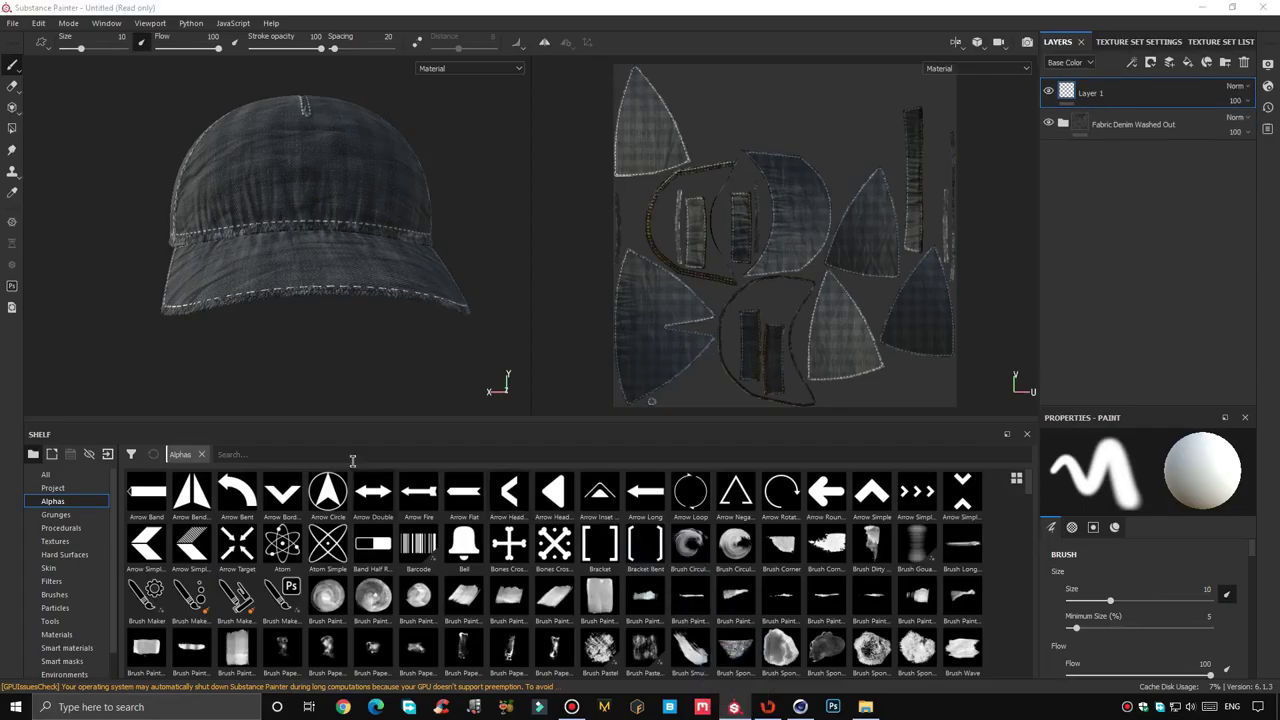
# Filter the Alphas shelf for 'logo' and turn the cap to face its front
pyautogui.click(307, 454)
pyautogui.write('log')
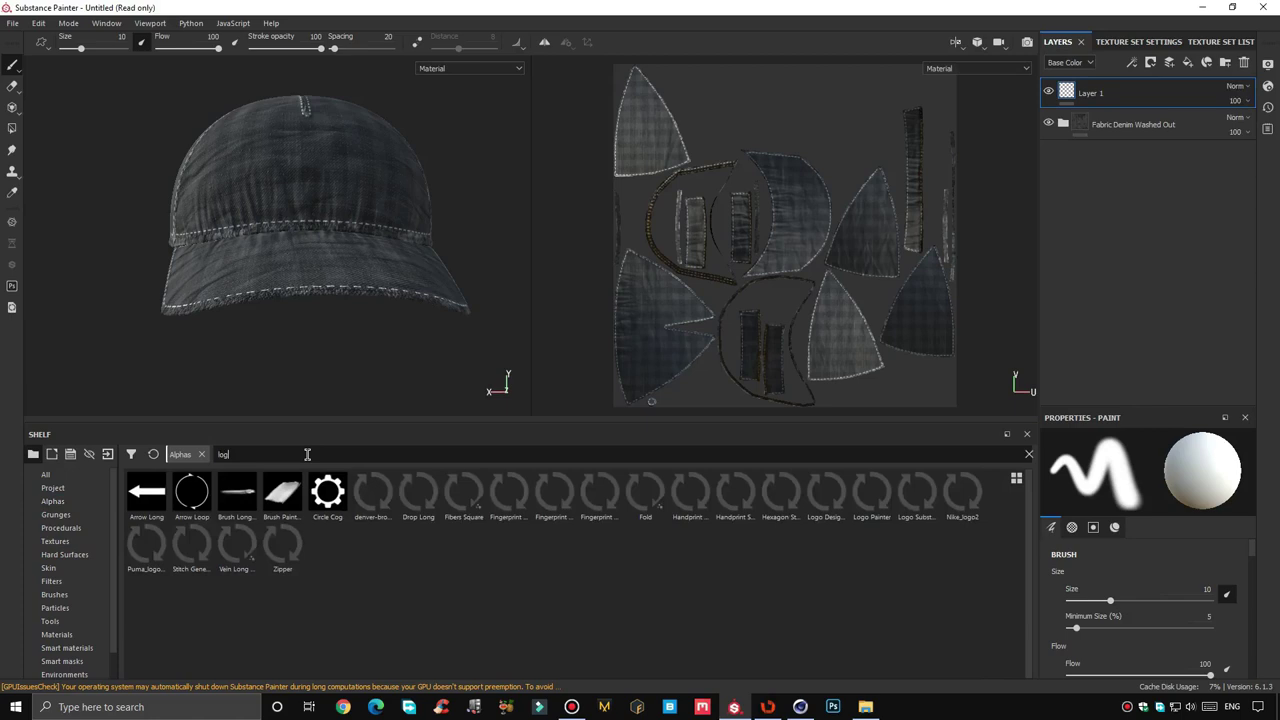
pyautogui.write('o')
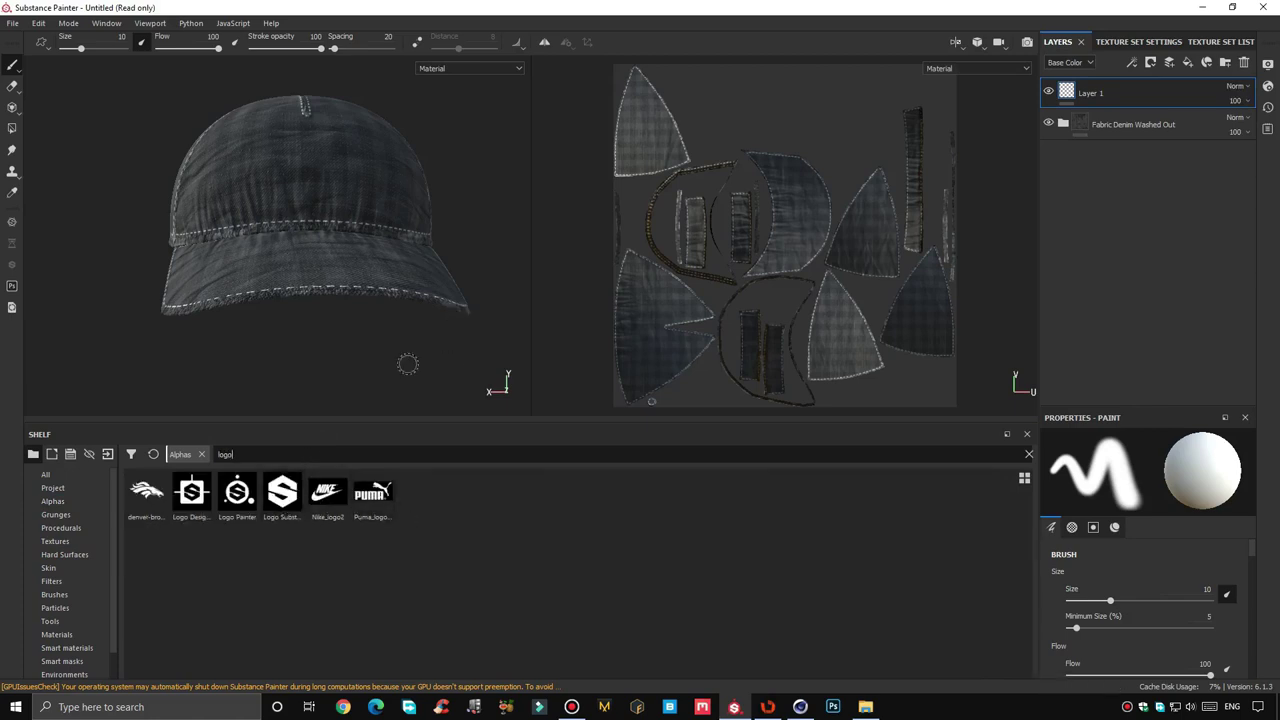
pyautogui.scroll(5, 323, 182)
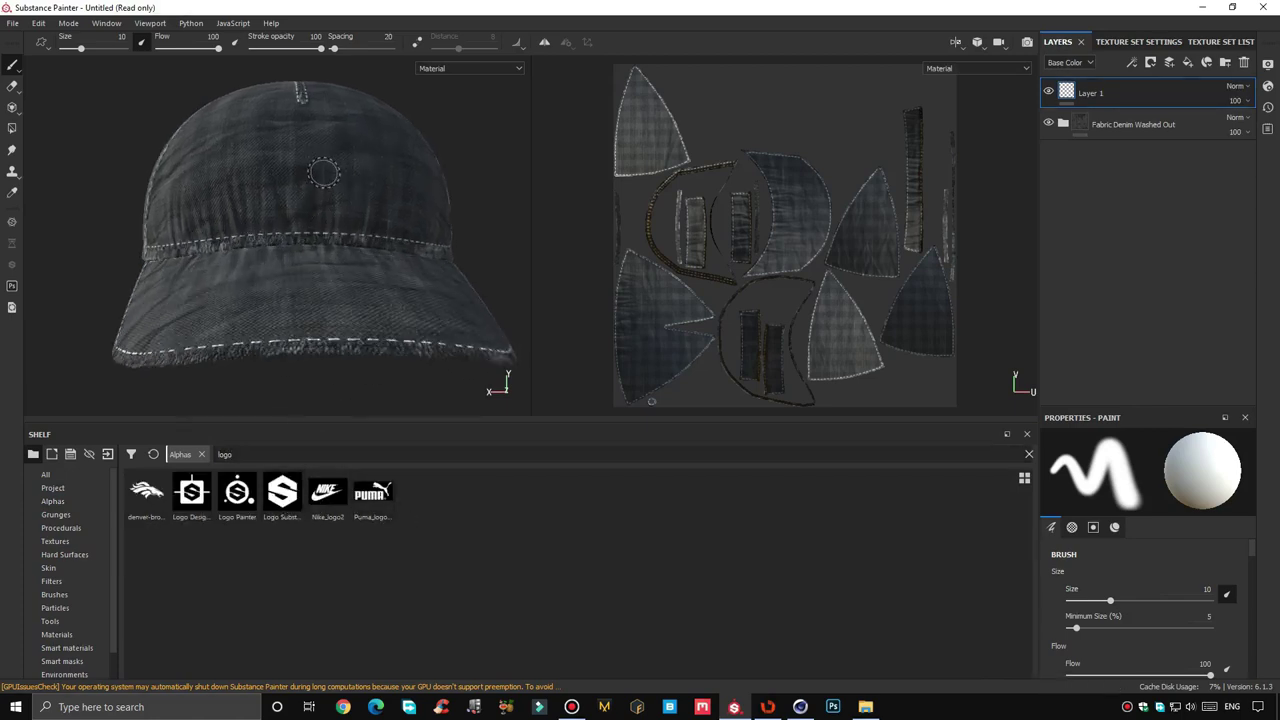
pyautogui.keyDown('alt'); pyautogui.moveTo(336, 212); pyautogui.dragTo(310, 206); pyautogui.keyUp('alt')
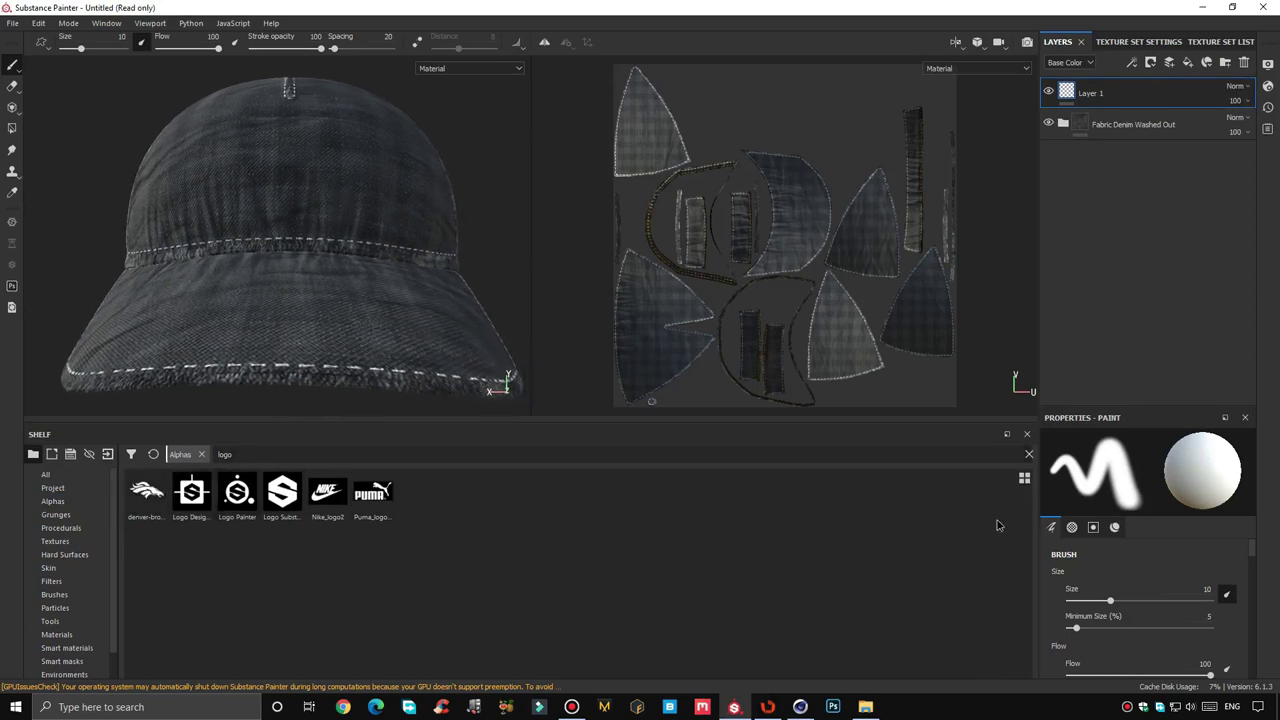
pyautogui.scroll(-3, 1137, 599)
pyautogui.scroll(3, 1137, 599)
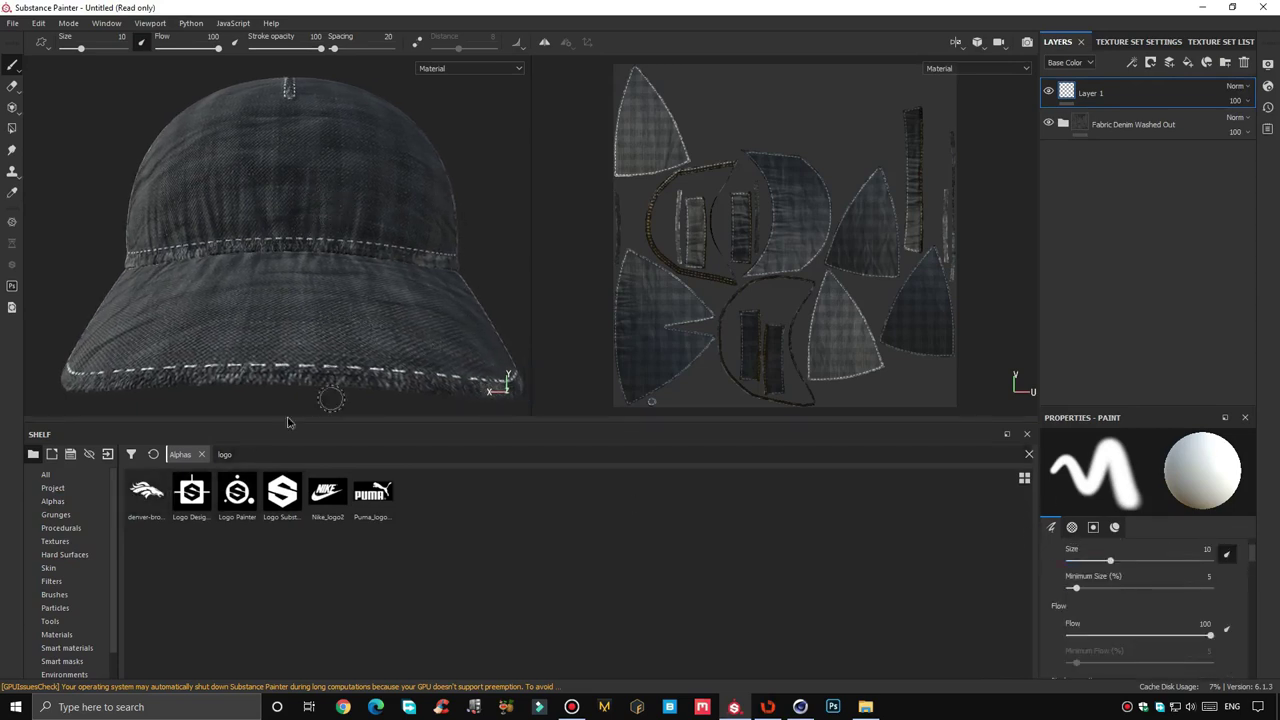
# Search the shelf for 'cal' and choose the Calligraphic brush
pyautogui.click(201, 455)
pyautogui.write('cal')
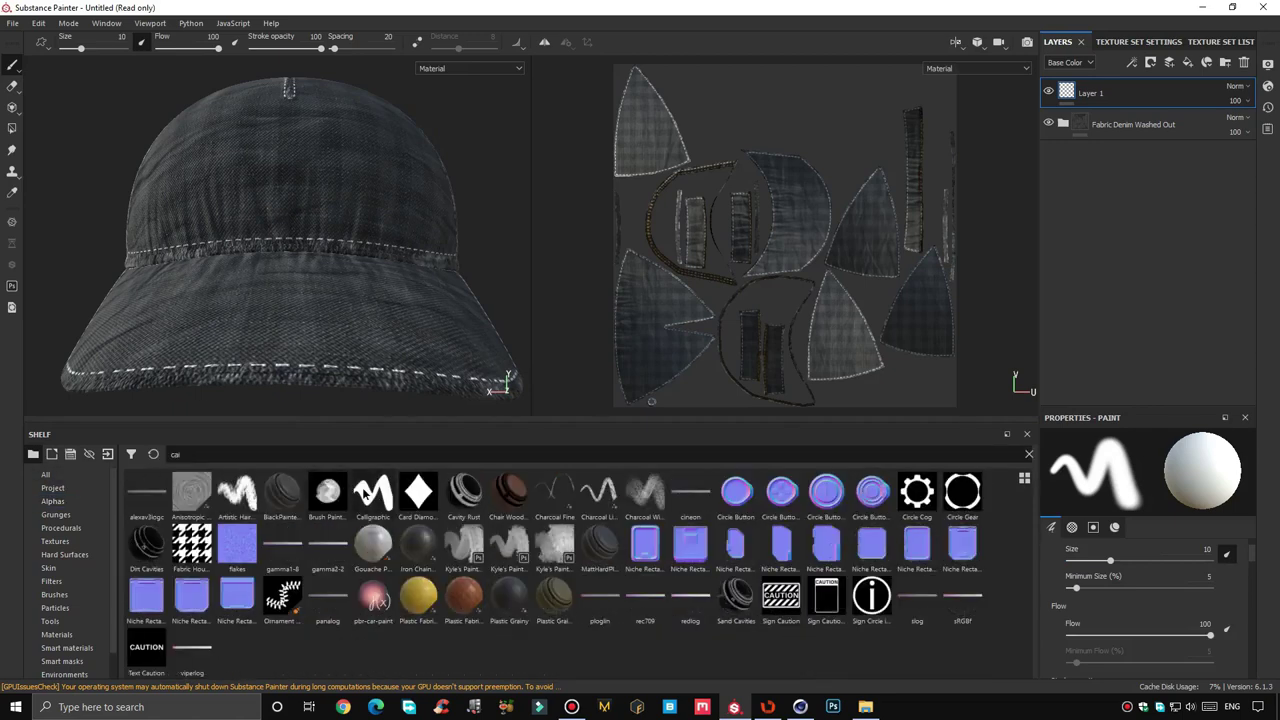
pyautogui.click(374, 495)
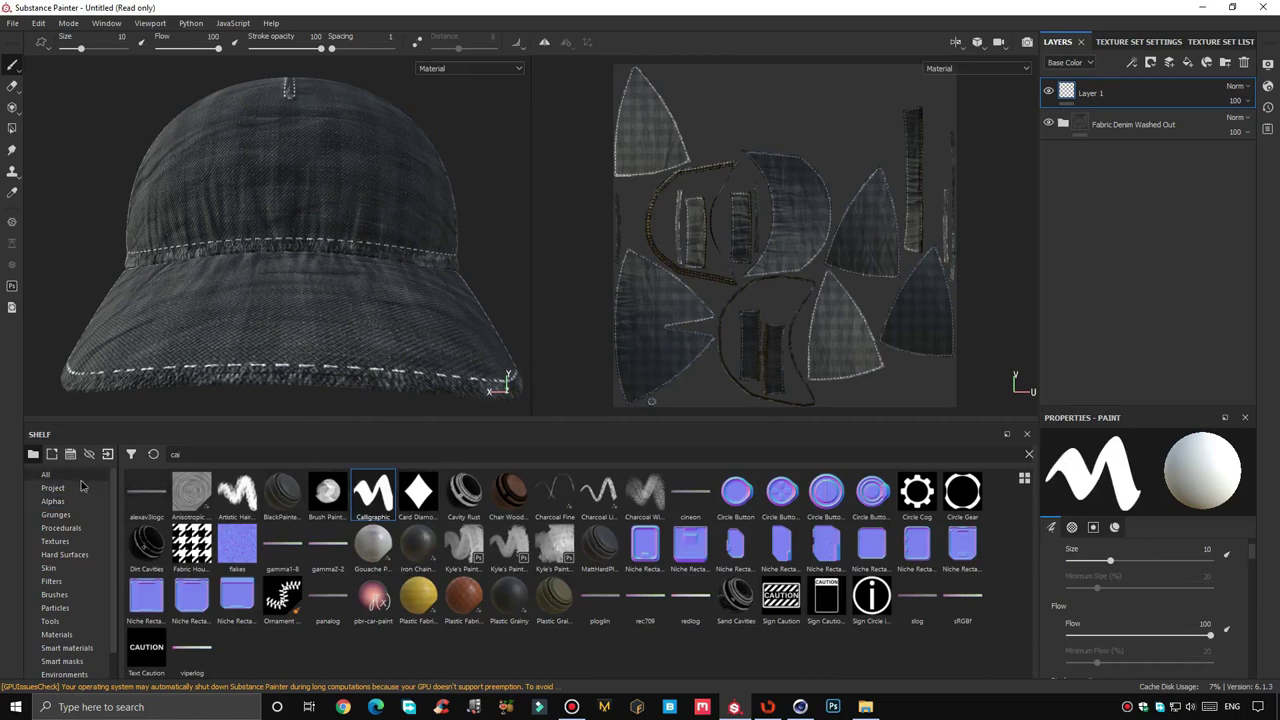
# Search all shelf resources for 'logo' again and enlarge the brush properties panel
pyautogui.click(55, 475)
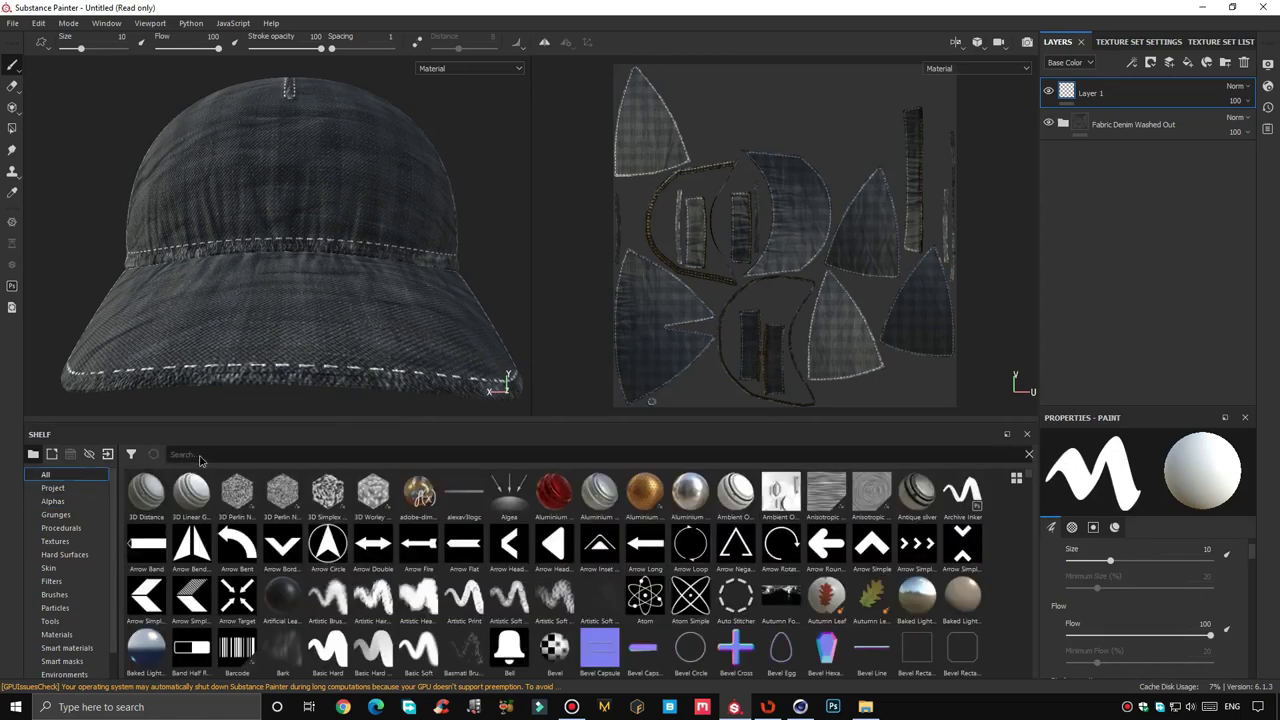
pyautogui.click(199, 456)
pyautogui.write('logo')
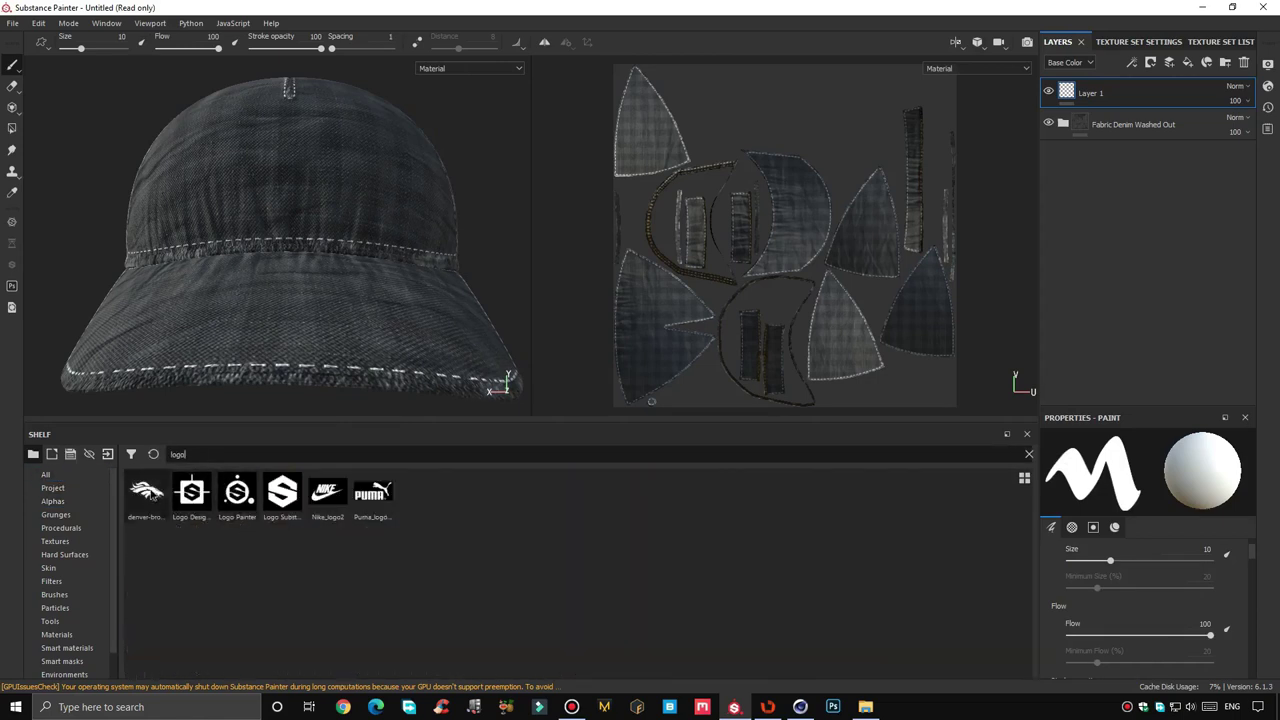
pyautogui.scroll(-3, 1183, 622)
pyautogui.moveTo(1150, 405); pyautogui.dragTo(1192, 173)
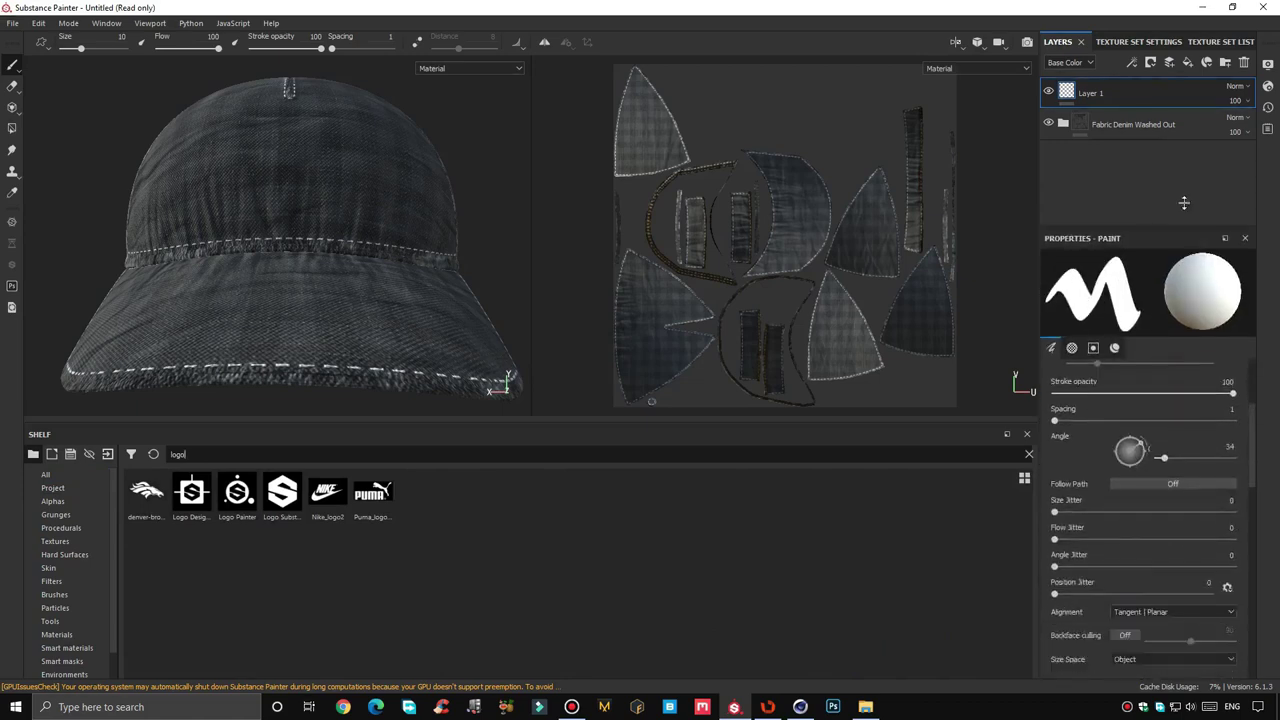
pyautogui.scroll(-3, 1171, 482)
pyautogui.scroll(-1, 1171, 482)
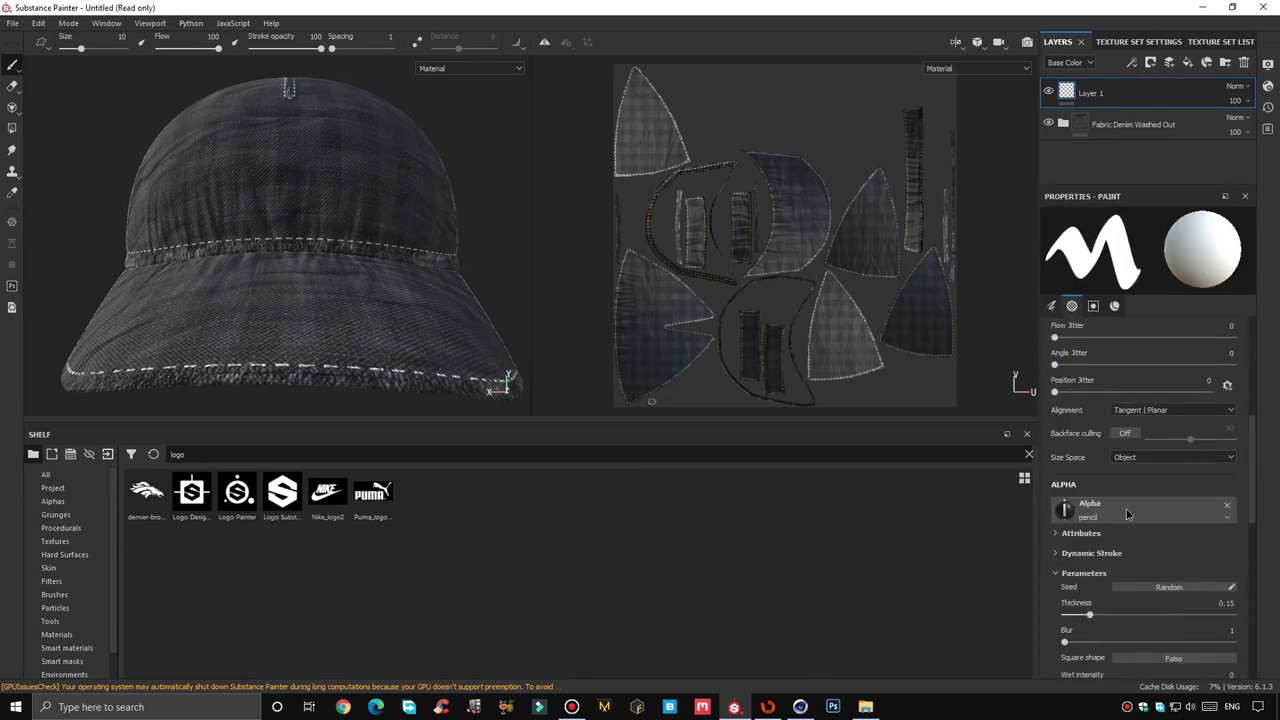
# Make the Broncos logo the brush alpha, enlarge the brush, test-stamp the cap front, then undo
pyautogui.moveTo(147, 497); pyautogui.dragTo(1090, 510)
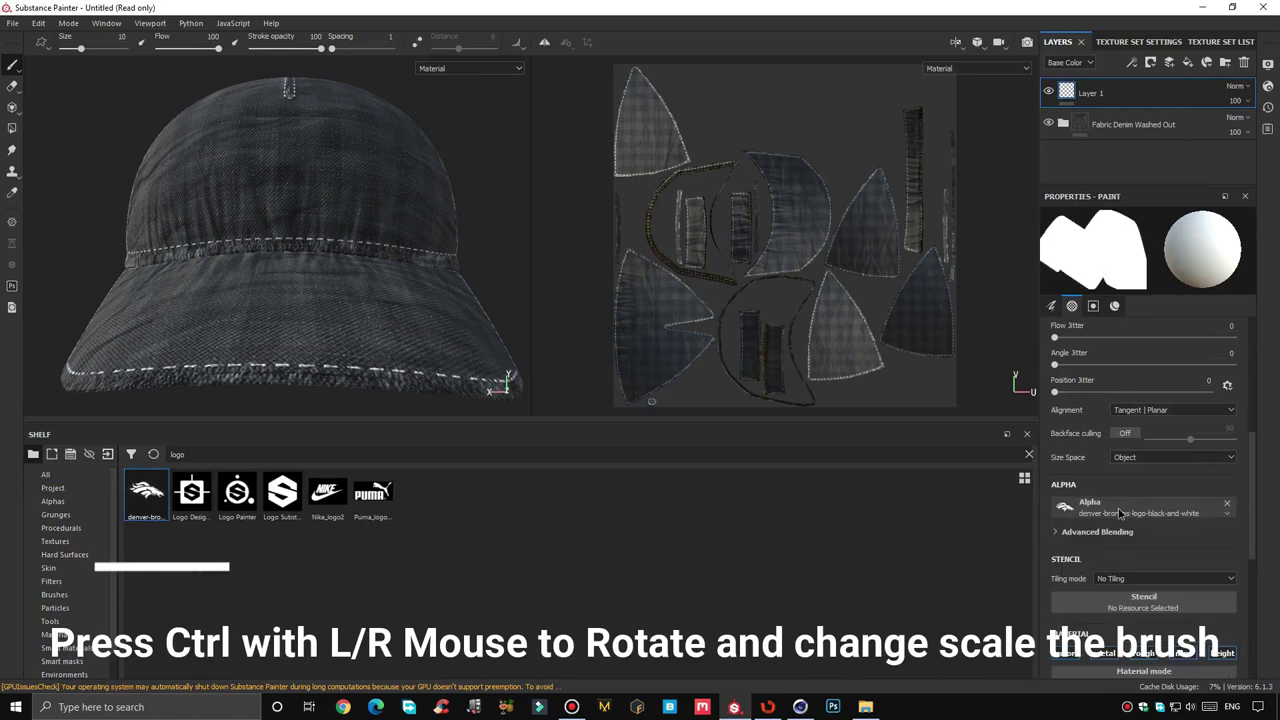
pyautogui.keyDown('ctrl'); pyautogui.moveTo(305, 197); pyautogui.dragTo(300, 200, button='right'); pyautogui.keyUp('ctrl')
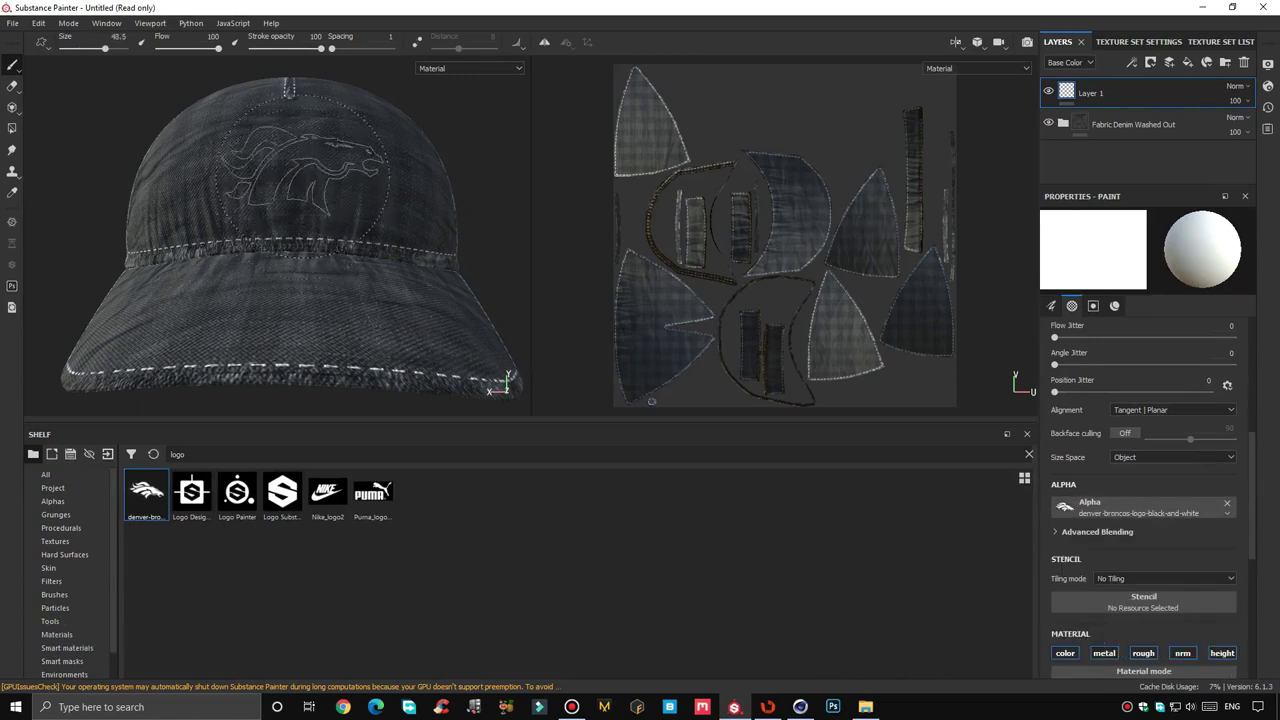
pyautogui.click(294, 180)
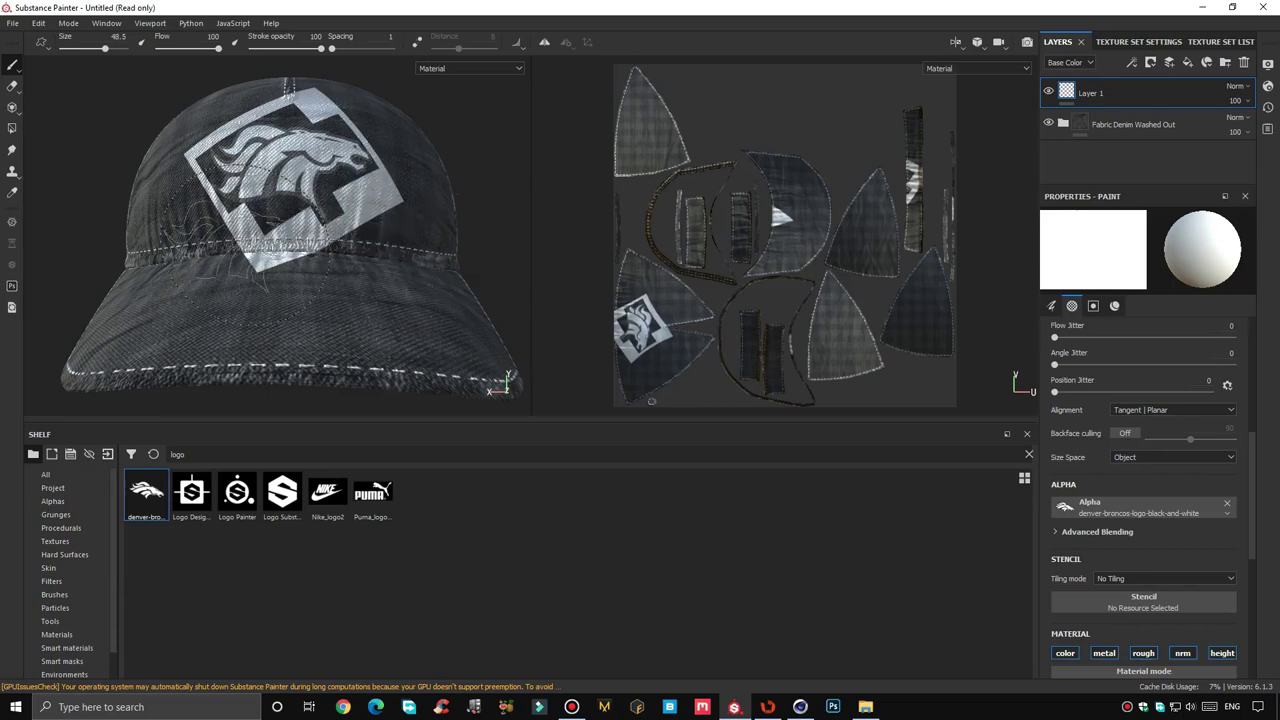
pyautogui.hotkey('ctrl', 'z')
# Disable the roughness channel and stamp the Broncos logo onto the cap front again
pyautogui.scroll(2, 1157, 421)
pyautogui.scroll(2, 1160, 480)
pyautogui.scroll(-5, 1175, 510)
pyautogui.scroll(-3, 1175, 510)
pyautogui.click(1143, 497)
pyautogui.click(300, 182)
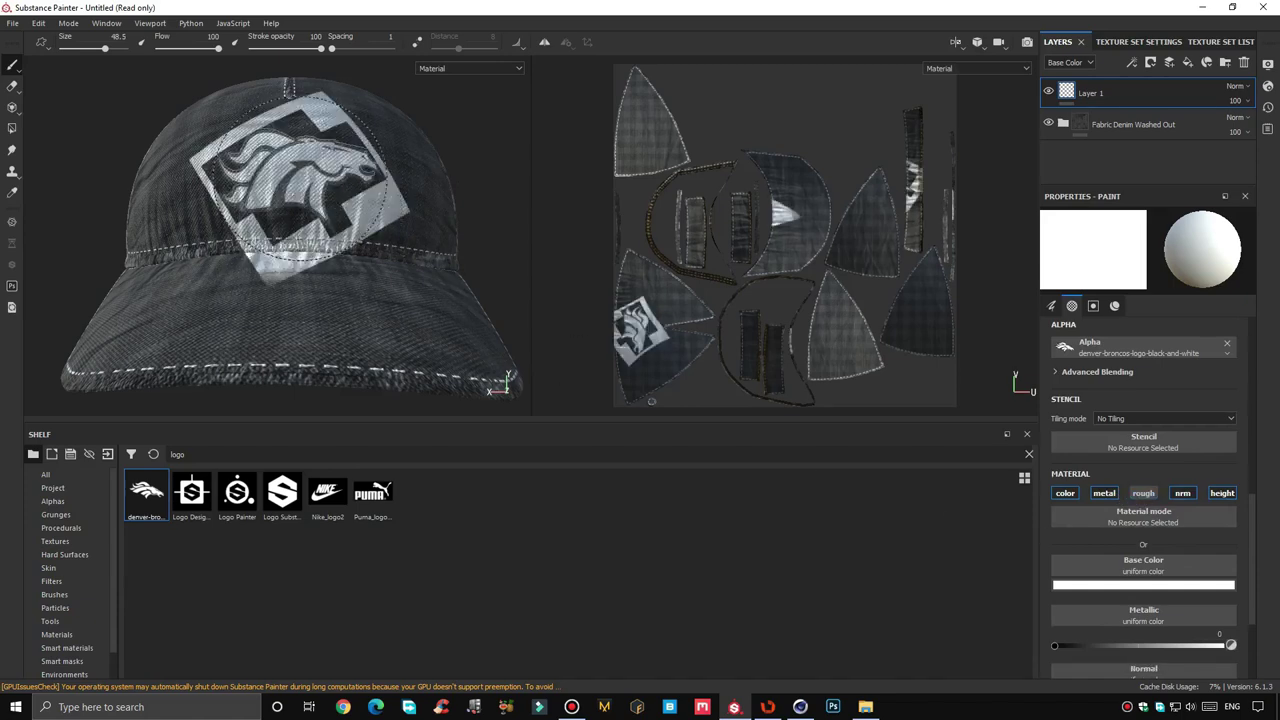
pyautogui.click(12, 87)
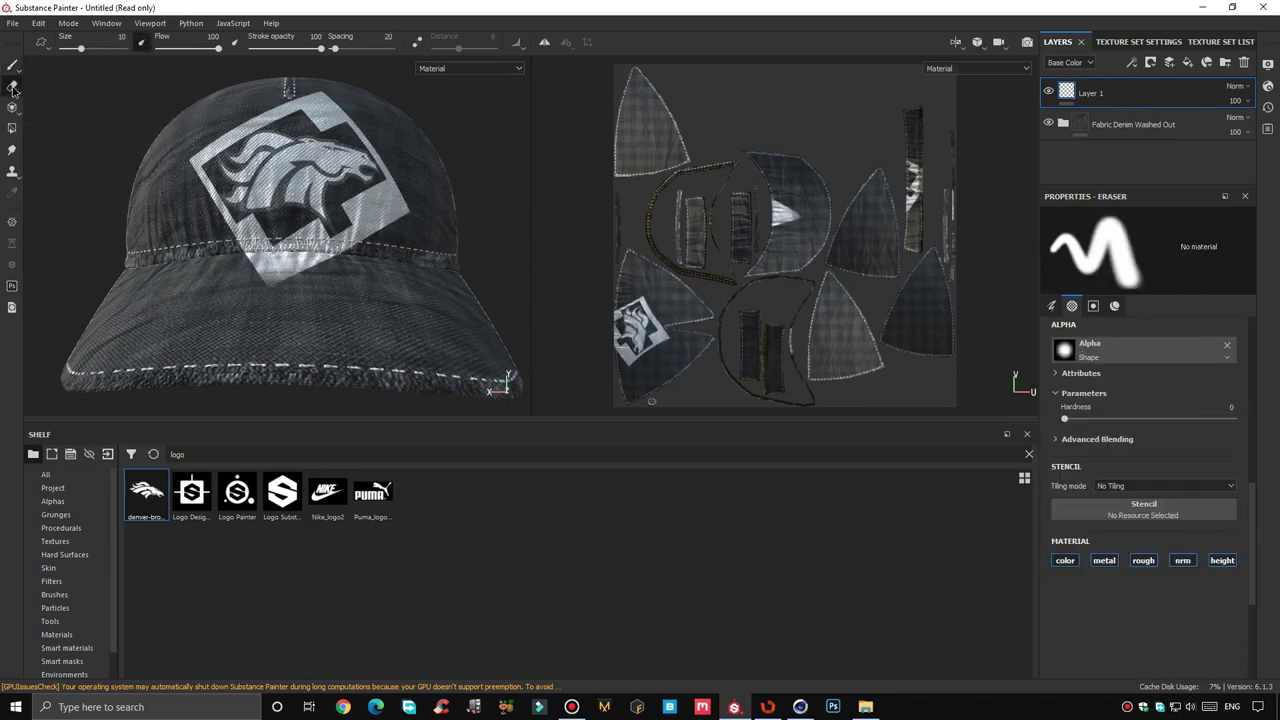
pyautogui.moveTo(313, 107)
pyautogui.mouseDown()
pyautogui.moveTo(321, 97)
pyautogui.moveTo(186, 178)
pyautogui.mouseUp()
pyautogui.moveTo(250, 240)
pyautogui.mouseDown()
pyautogui.moveTo(278, 272)
pyautogui.moveTo(255, 232)
pyautogui.moveTo(290, 258)
pyautogui.moveTo(305, 245)
pyautogui.moveTo(345, 250)
pyautogui.moveTo(345, 215)
pyautogui.moveTo(365, 195)
pyautogui.moveTo(396, 212)
pyautogui.mouseUp()
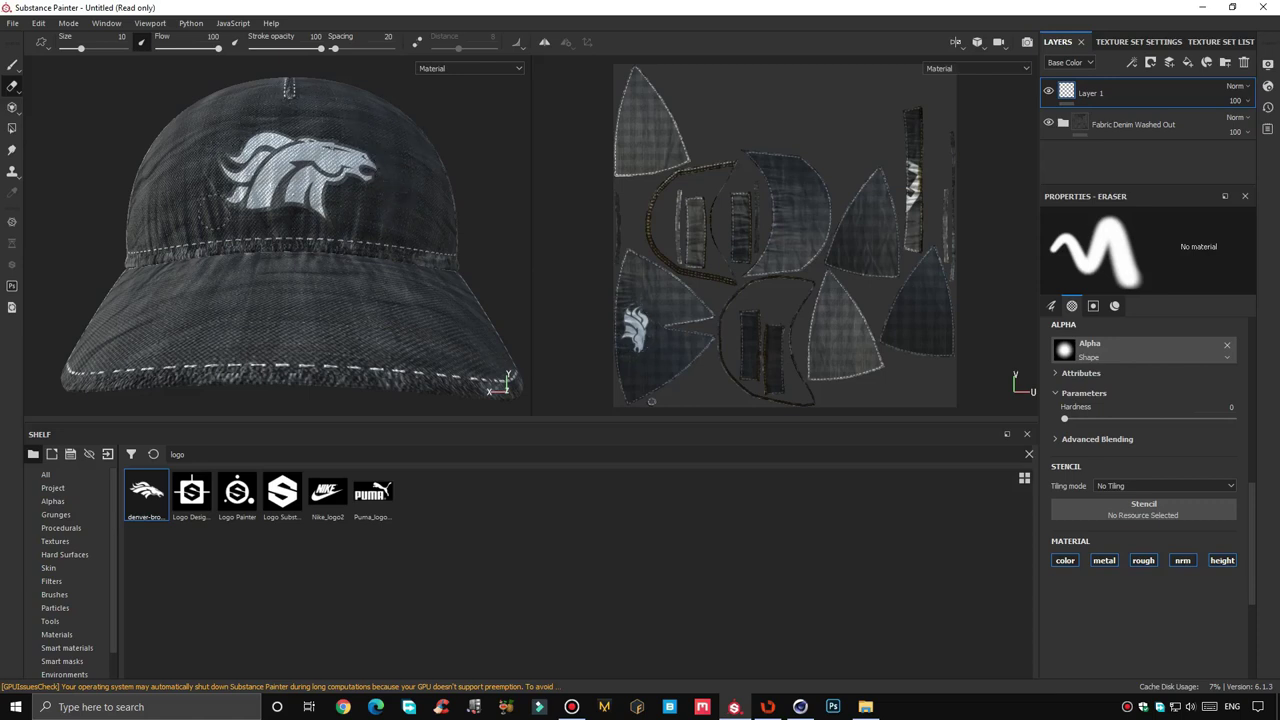
pyautogui.keyDown('alt'); pyautogui.moveTo(370, 185); pyautogui.dragTo(350, 180); pyautogui.keyUp('alt')
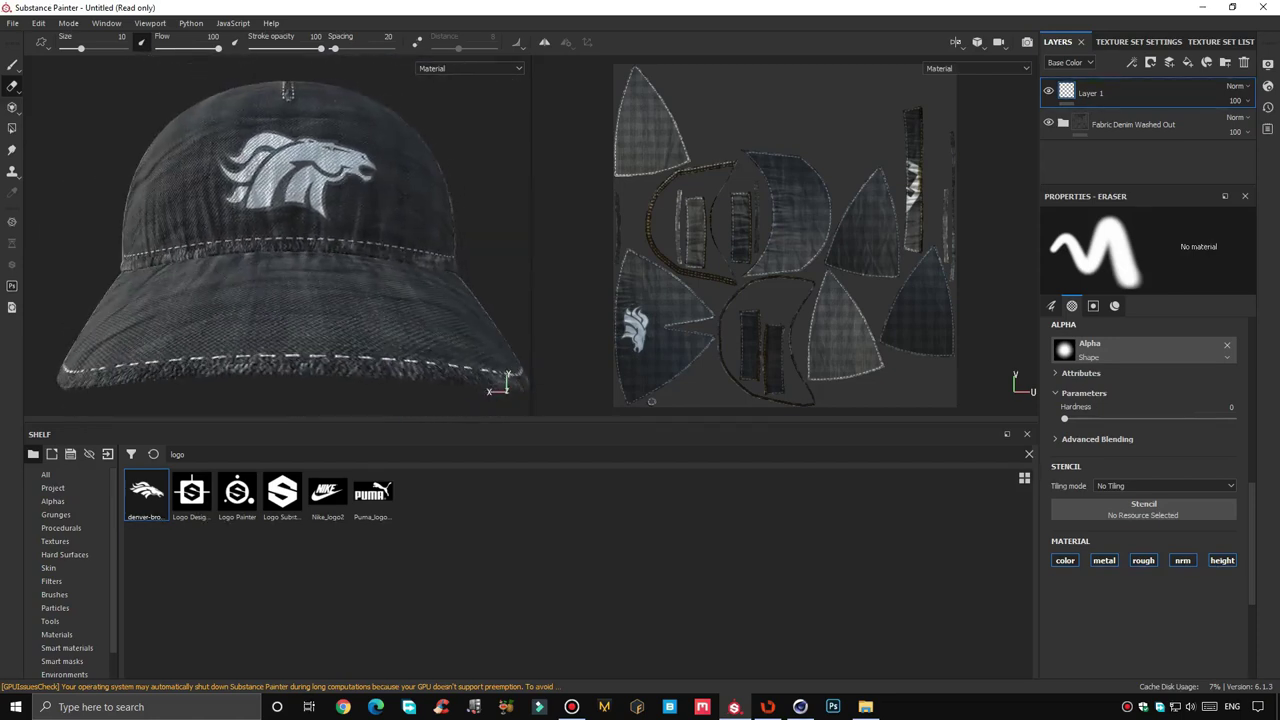
# Undo the Broncos logo, paint with the Nike_logo2 alpha, and test-stamp then undo it
pyautogui.hotkey('ctrl', 'z')
pyautogui.press('p')
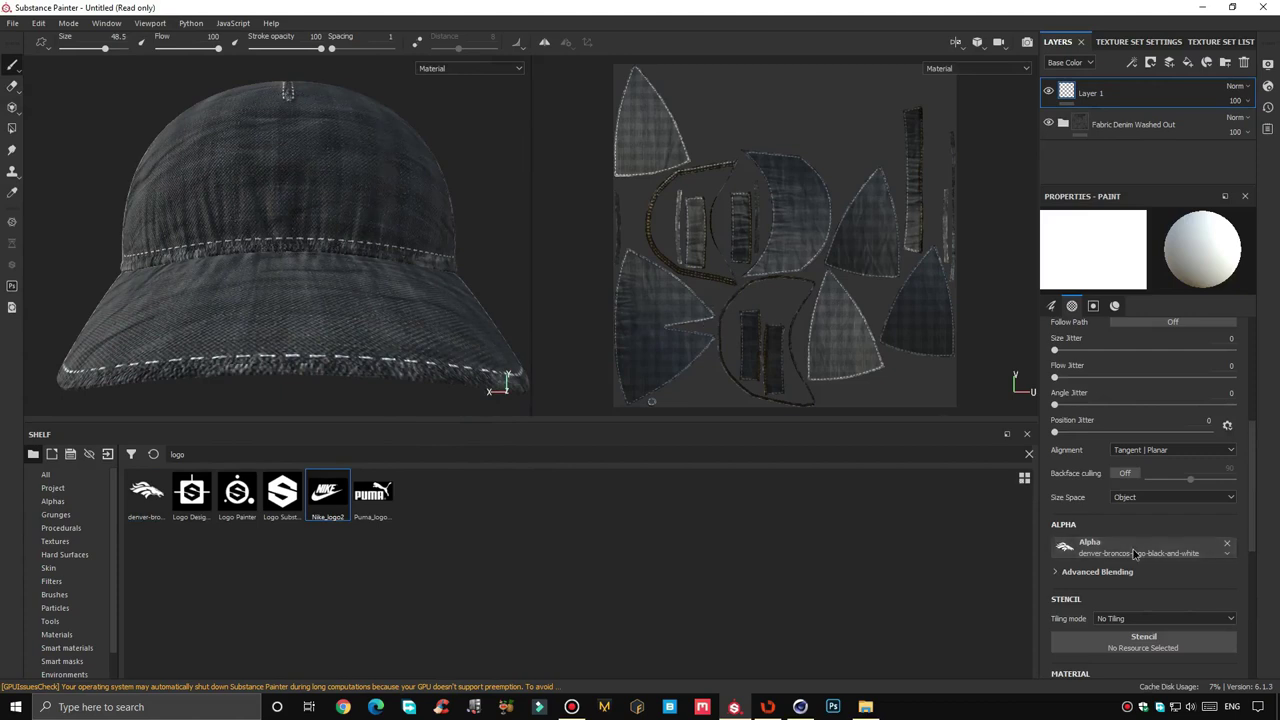
pyautogui.moveTo(328, 490); pyautogui.dragTo(1086, 552)
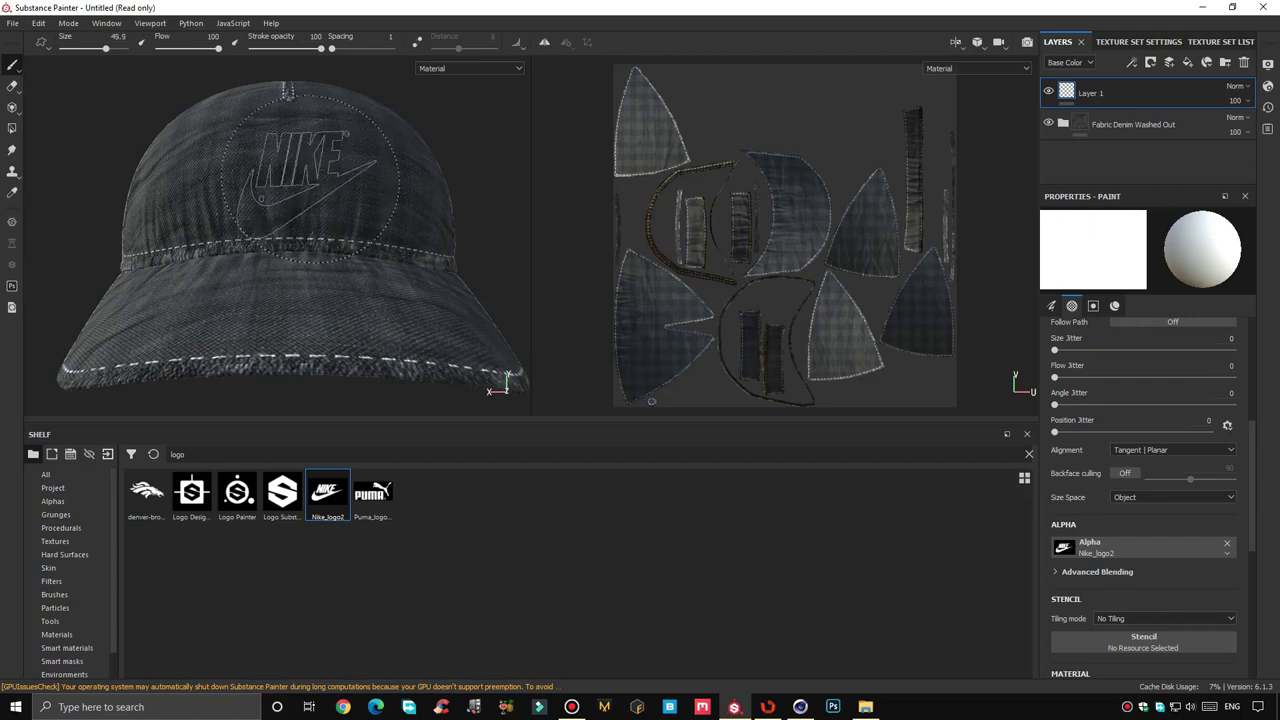
pyautogui.click(285, 170)
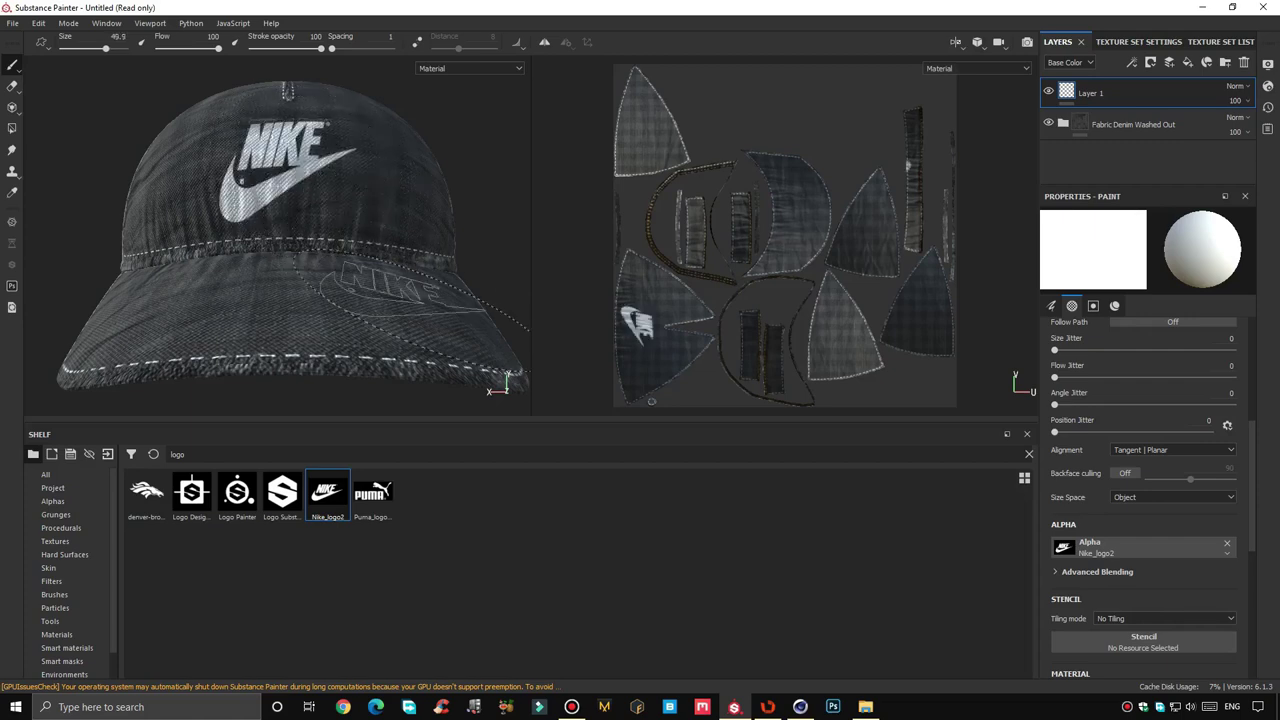
pyautogui.hotkey('ctrl', 'z')
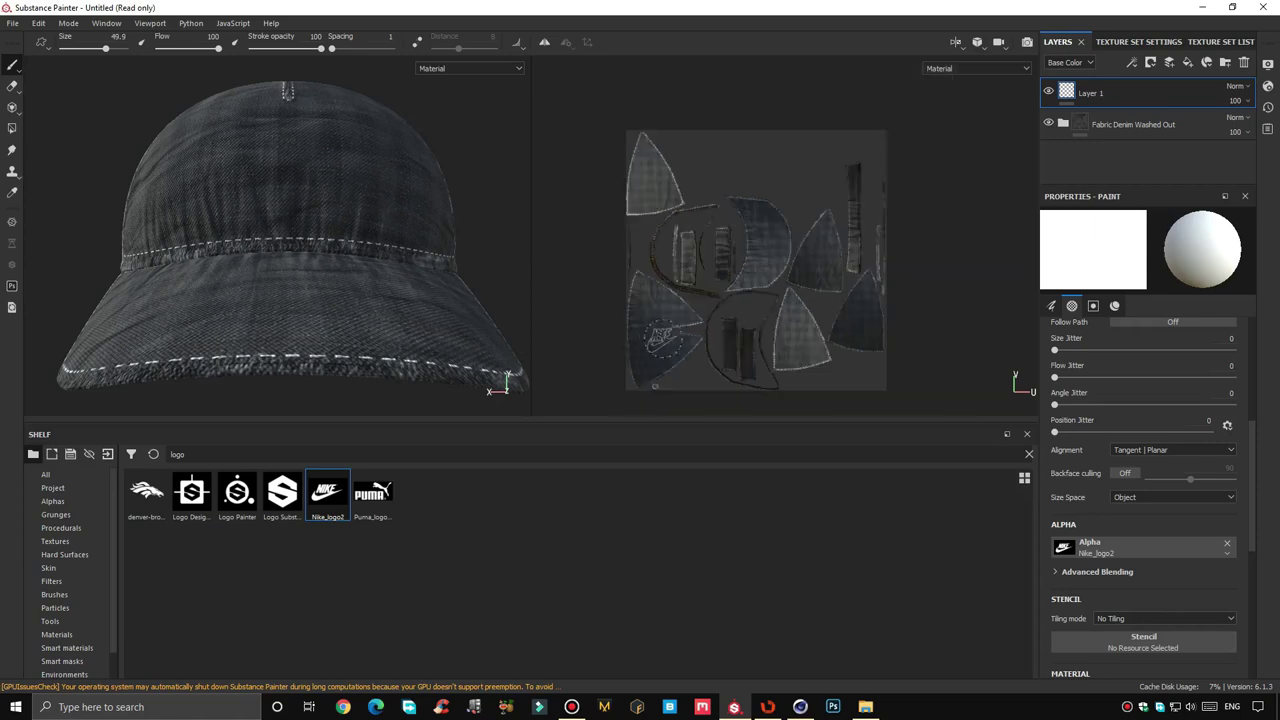
# Rotate the Nike brush, enlarge it to 62.46, and stamp it on the front UV panel
pyautogui.scroll(3, 660, 330)
pyautogui.scroll(2, 655, 320)
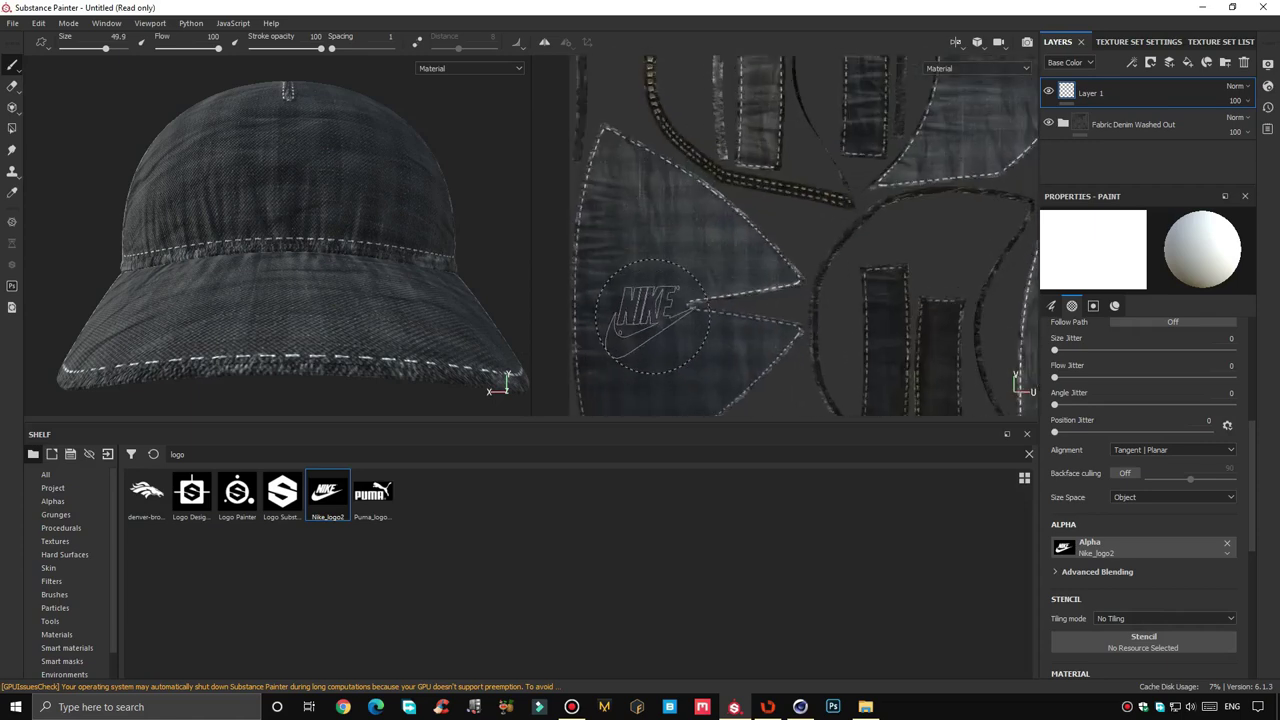
pyautogui.moveTo(652, 316); pyautogui.dragTo(700, 270, button='middle')
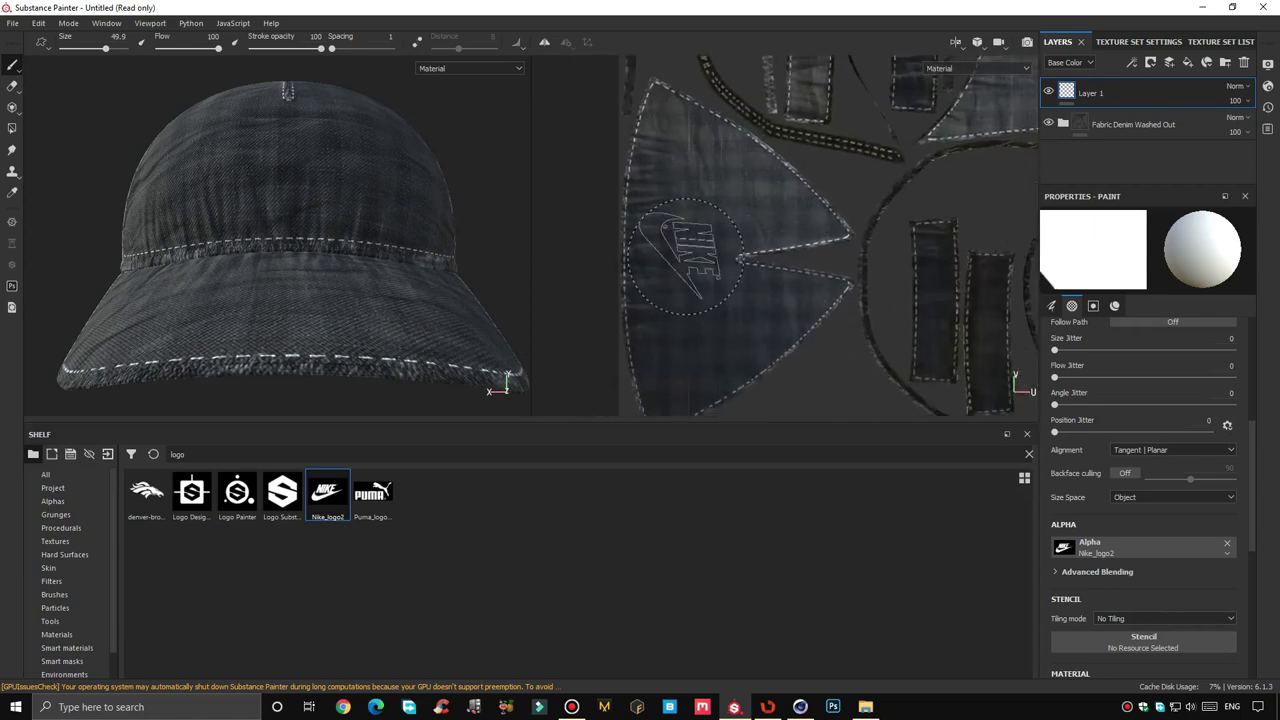
pyautogui.keyDown('ctrl'); pyautogui.moveTo(688, 256); pyautogui.dragTo(690, 252); pyautogui.keyUp('ctrl')
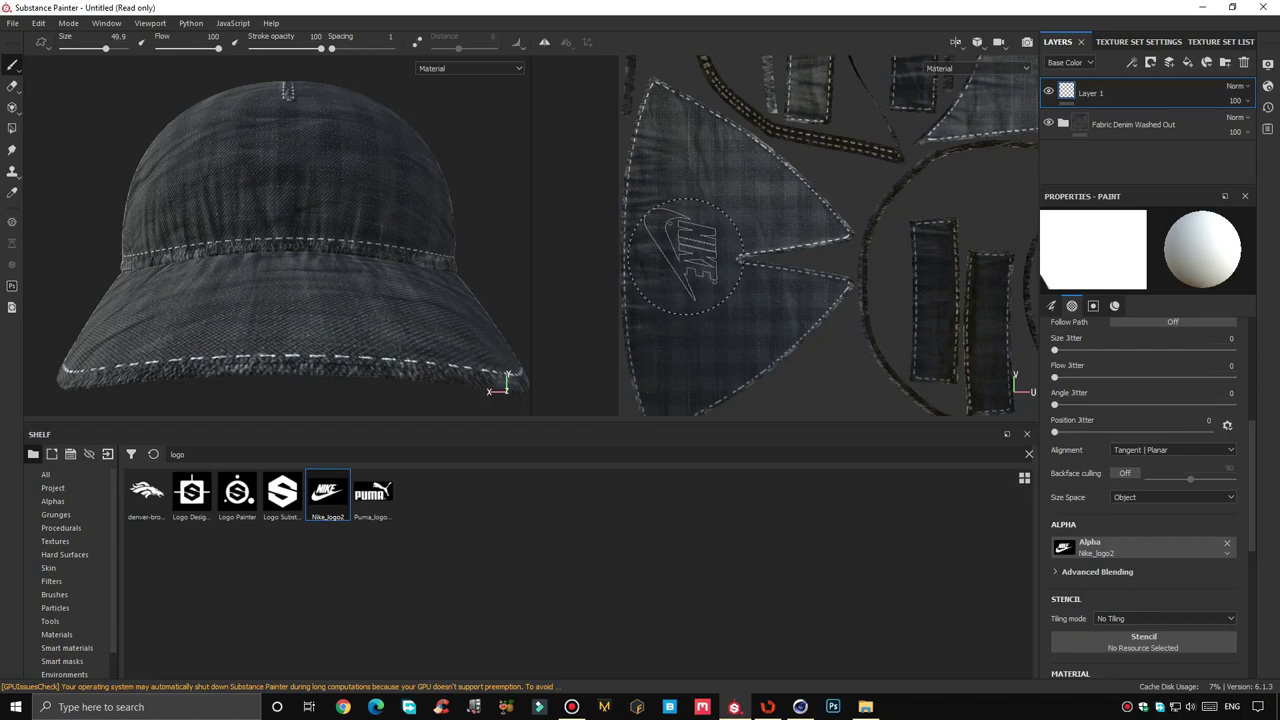
pyautogui.keyDown('ctrl'); pyautogui.moveTo(687, 256); pyautogui.dragTo(712, 256, button='right'); pyautogui.keyUp('ctrl')
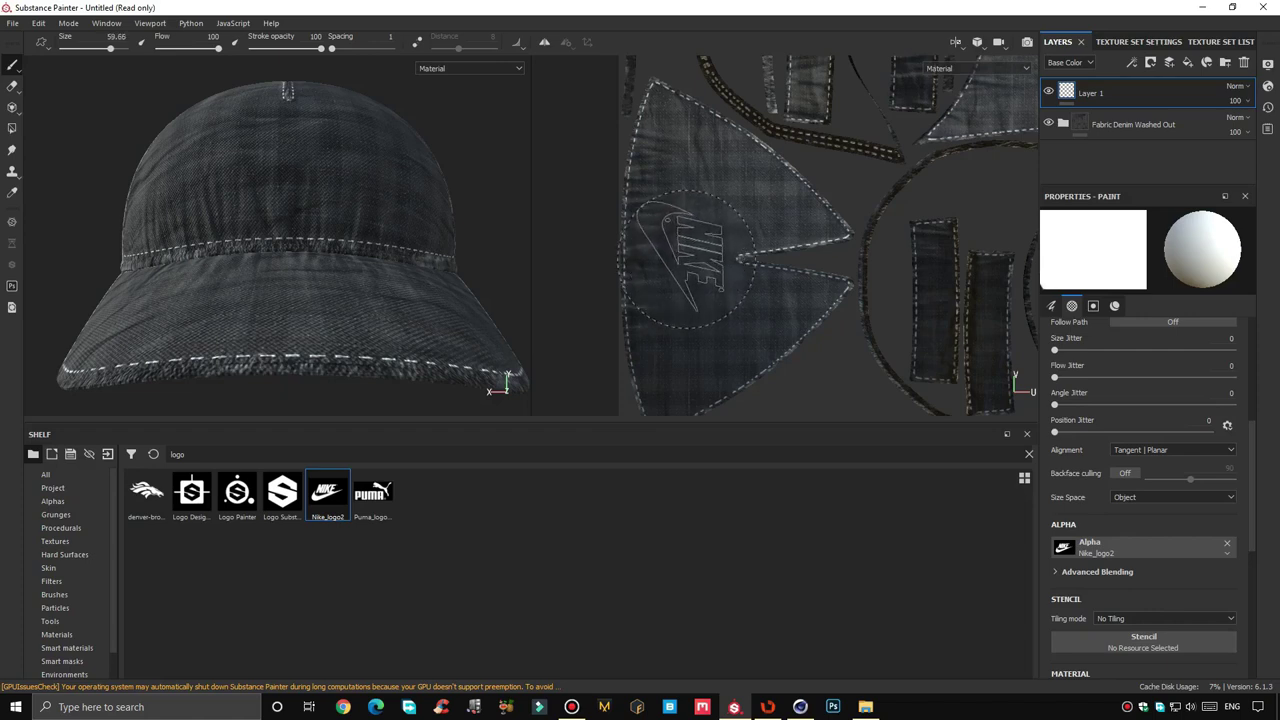
pyautogui.click(686, 256)
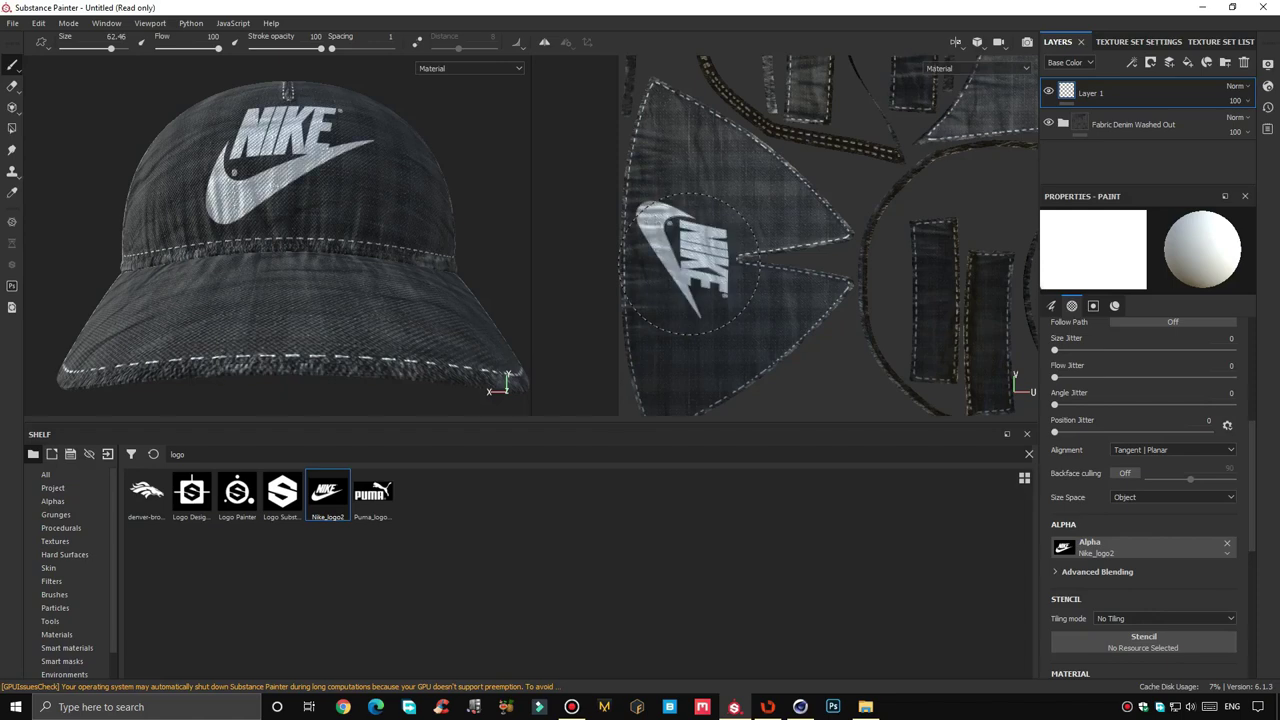
# Orbit around the cap to inspect the Nike logo from the side
pyautogui.moveTo(350, 190)
pyautogui.keyDown('alt'); pyautogui.mouseDown()
pyautogui.moveTo(330, 215)
pyautogui.moveTo(360, 245)
pyautogui.mouseUp(); pyautogui.keyUp('alt')
pyautogui.scroll(3, 310, 230)
pyautogui.scroll(-3, 310, 230)
pyautogui.scroll(-2, 310, 230)
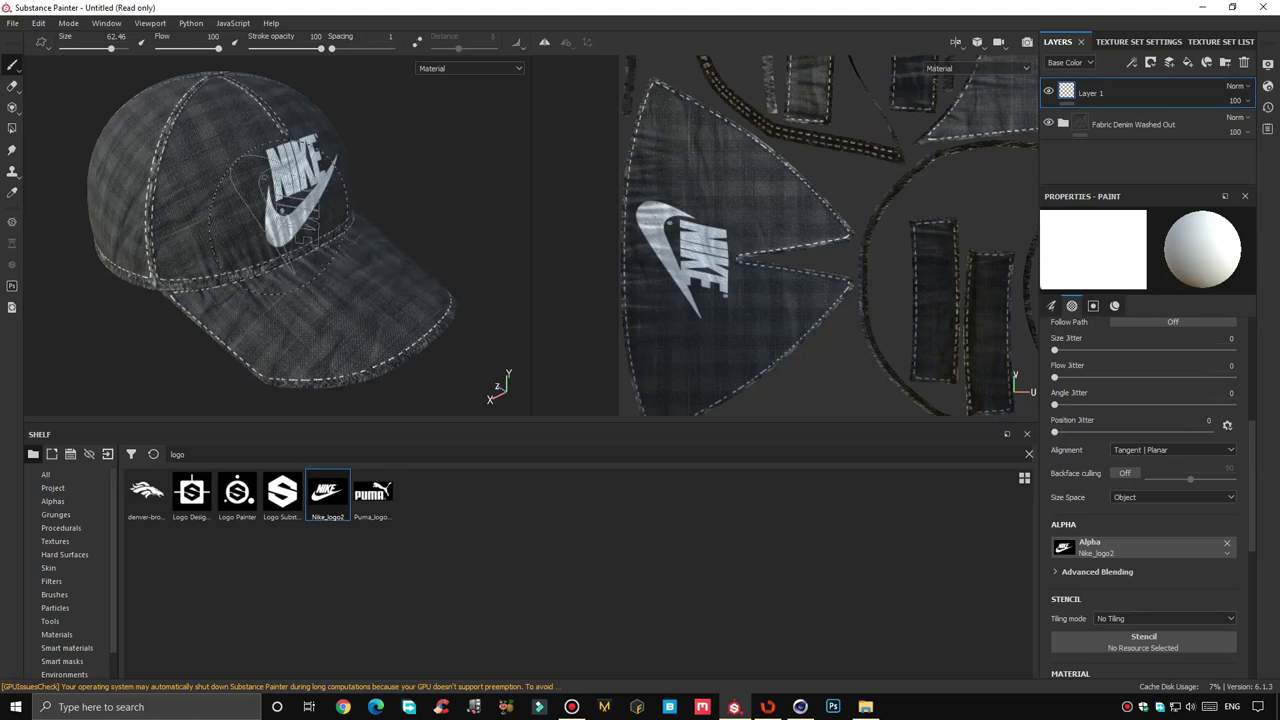
pyautogui.keyDown('alt'); pyautogui.moveTo(370, 215); pyautogui.dragTo(395, 205); pyautogui.keyUp('alt')
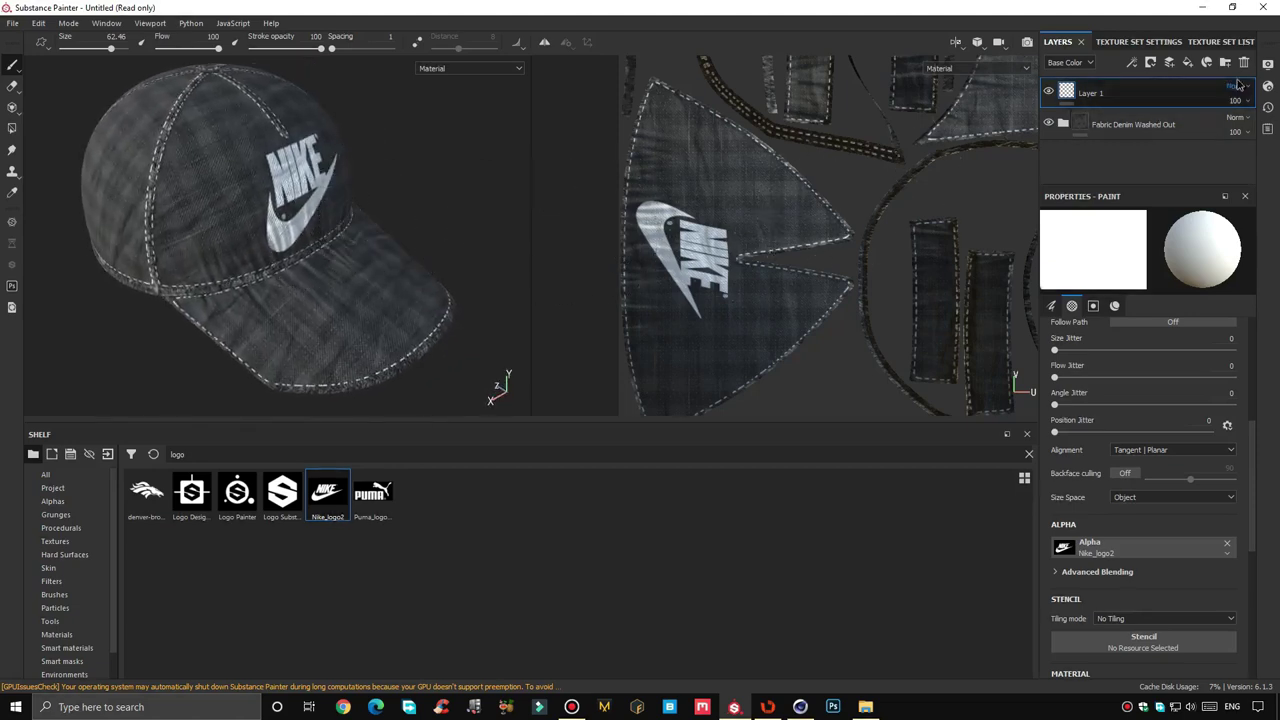
# Turn on viewport shadows with shadow opacity lowered to about 77
pyautogui.click(1267, 63)
pyautogui.click(1030, 325)
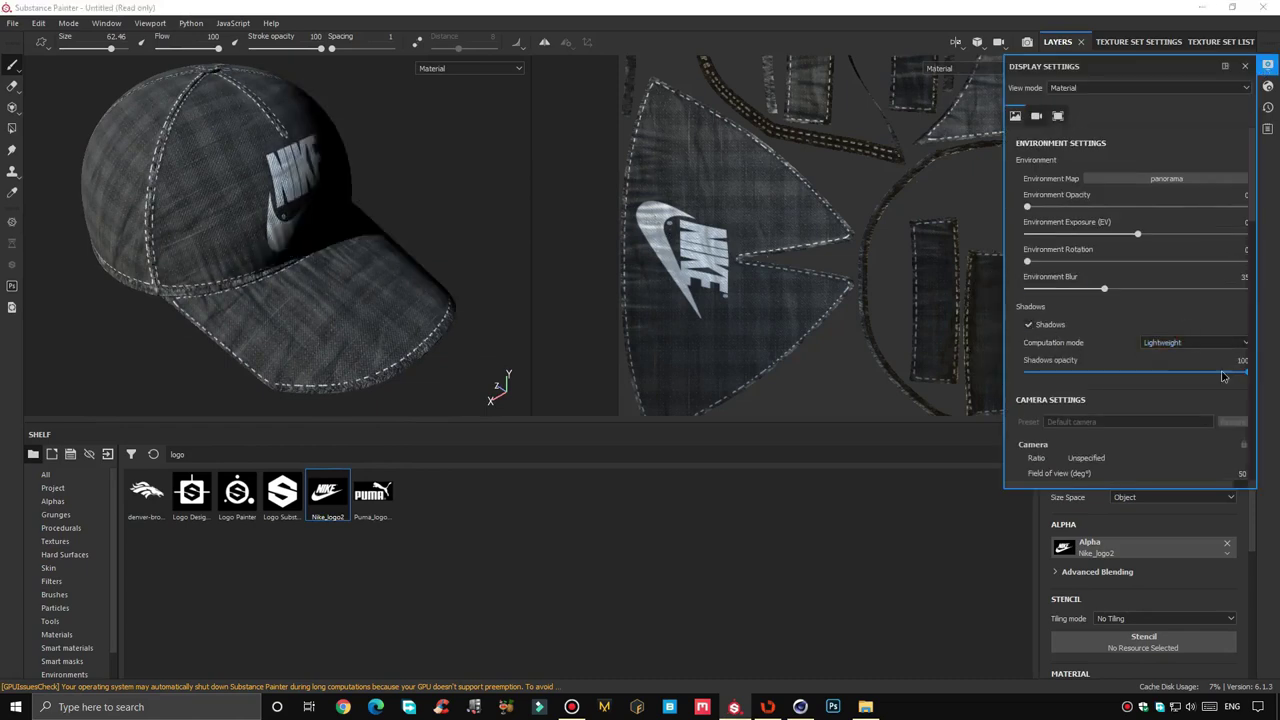
pyautogui.moveTo(1227, 373); pyautogui.dragTo(1219, 375)
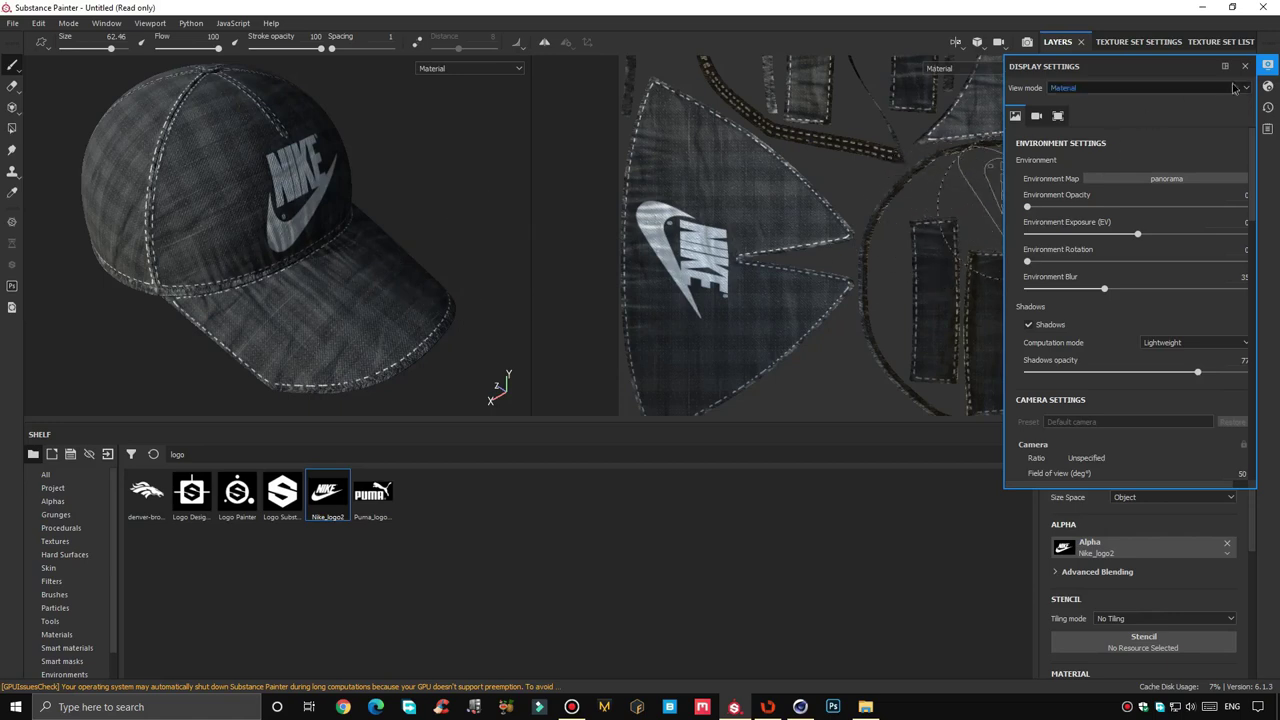
# Set the shader quality to Medium (32 spp)
pyautogui.click(1267, 87)
pyautogui.click(1137, 255)
pyautogui.click(1110, 276)
# Switch to Iray with a 3-minute time limit and 1920x1080 resolution
pyautogui.click(1027, 42)
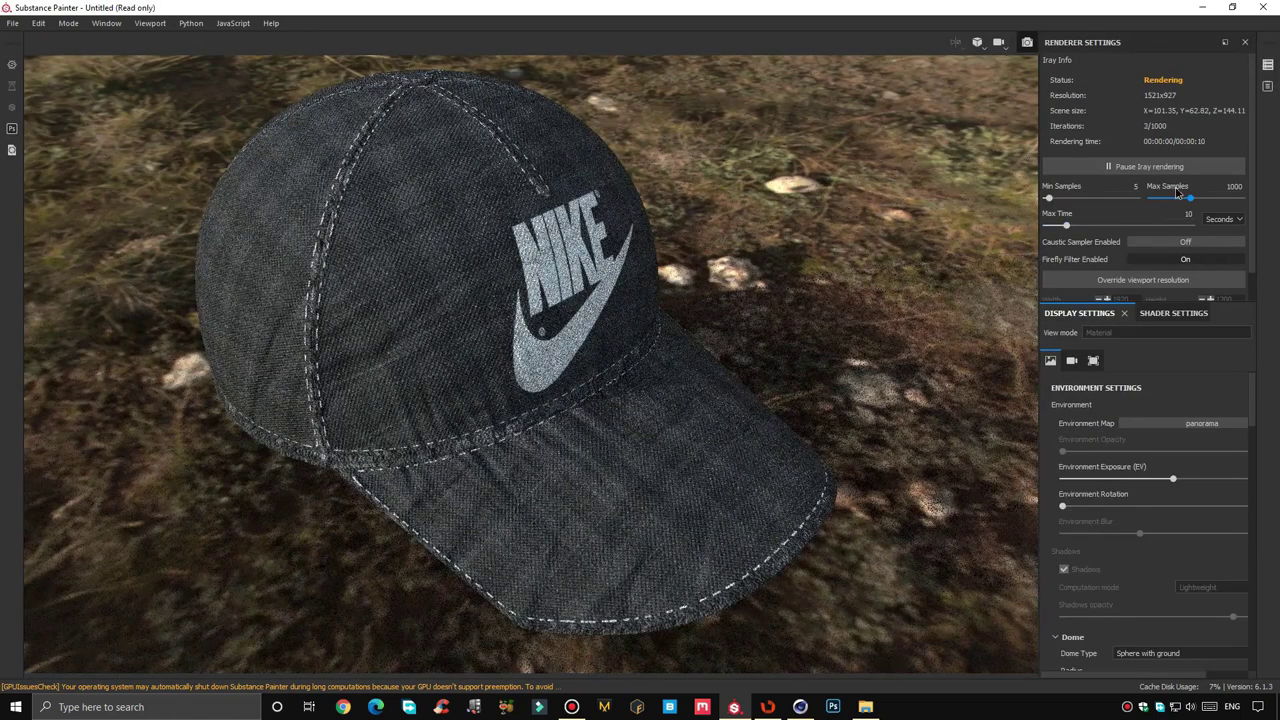
pyautogui.click(1239, 219)
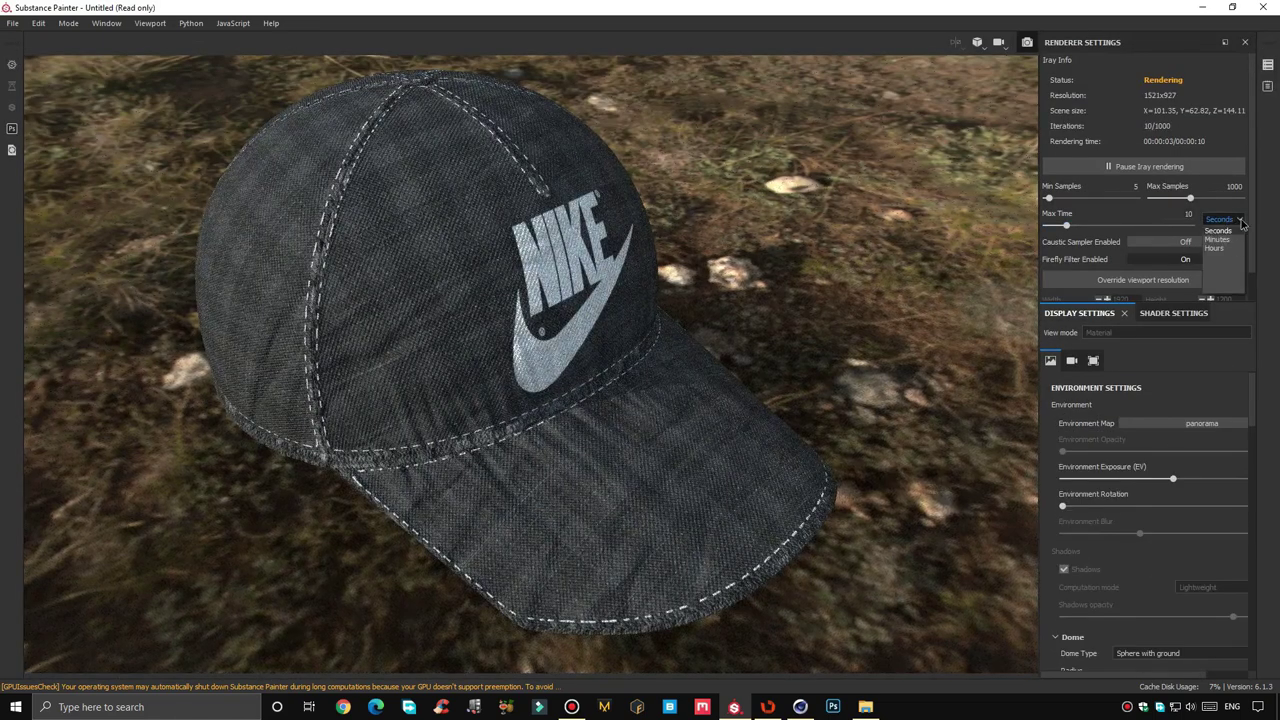
pyautogui.click(1227, 241)
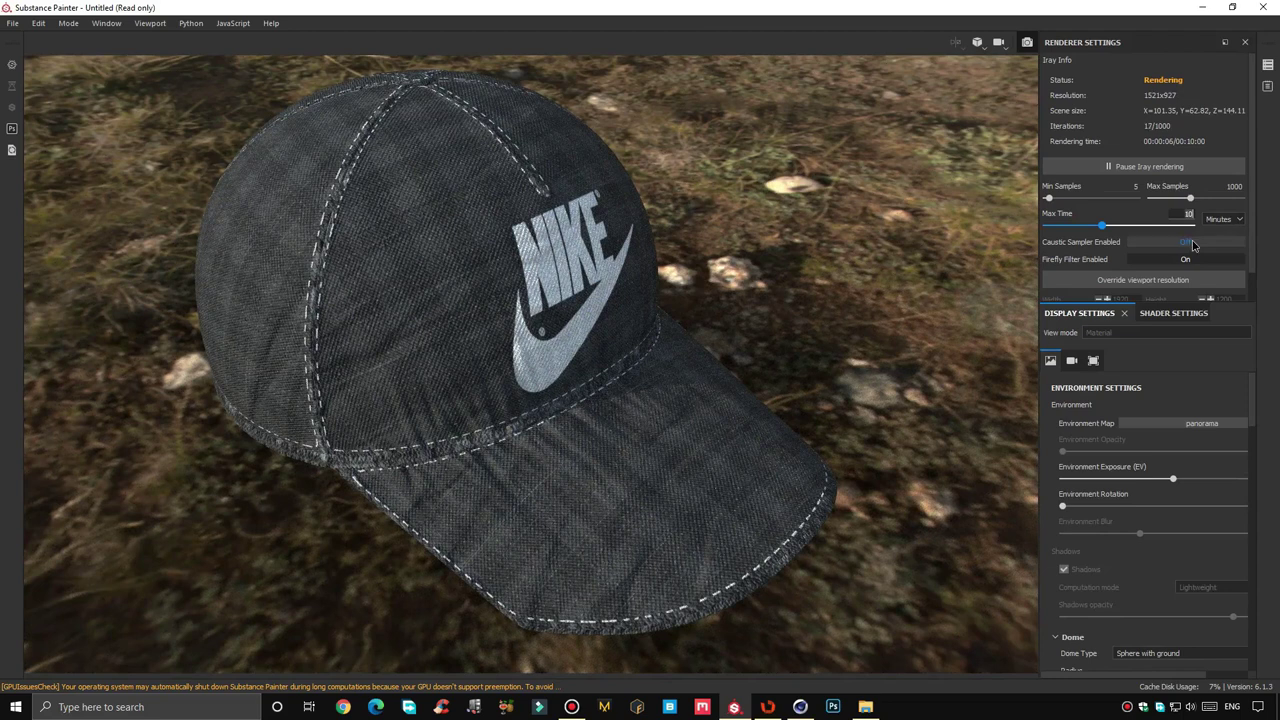
pyautogui.click(1186, 212)
pyautogui.write('3')
pyautogui.press('Return')
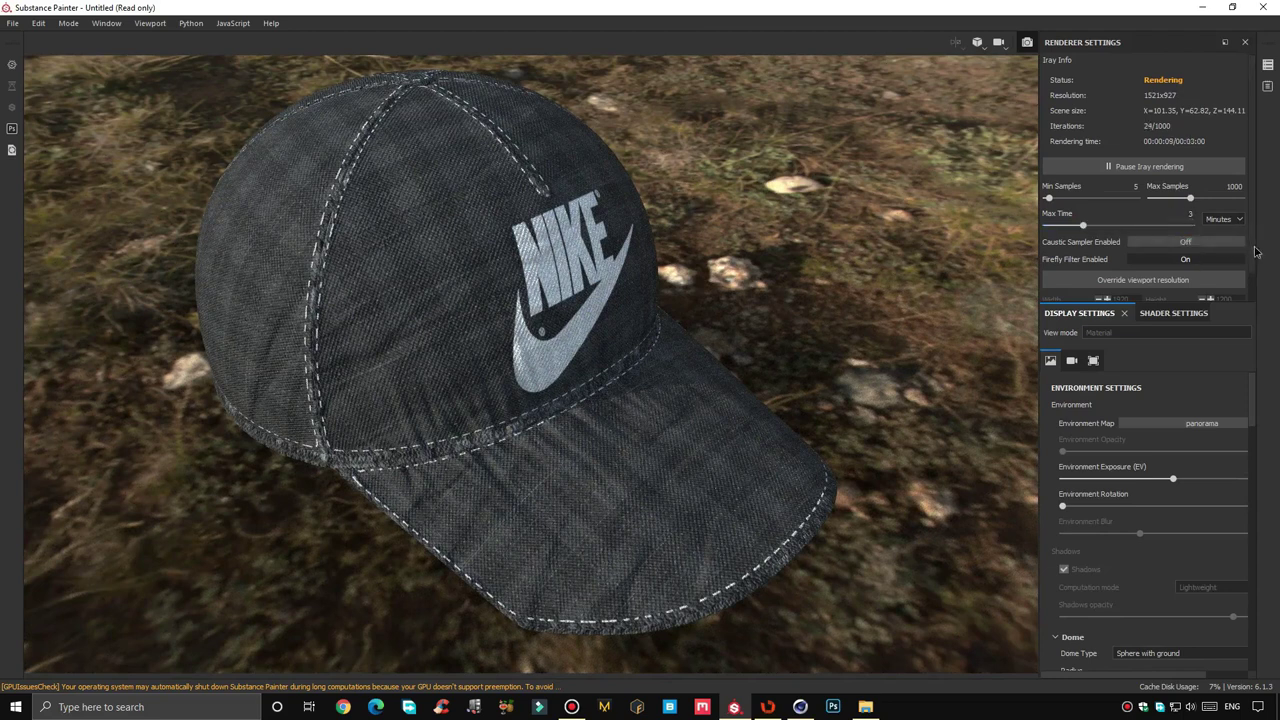
pyautogui.scroll(-1, 1185, 248)
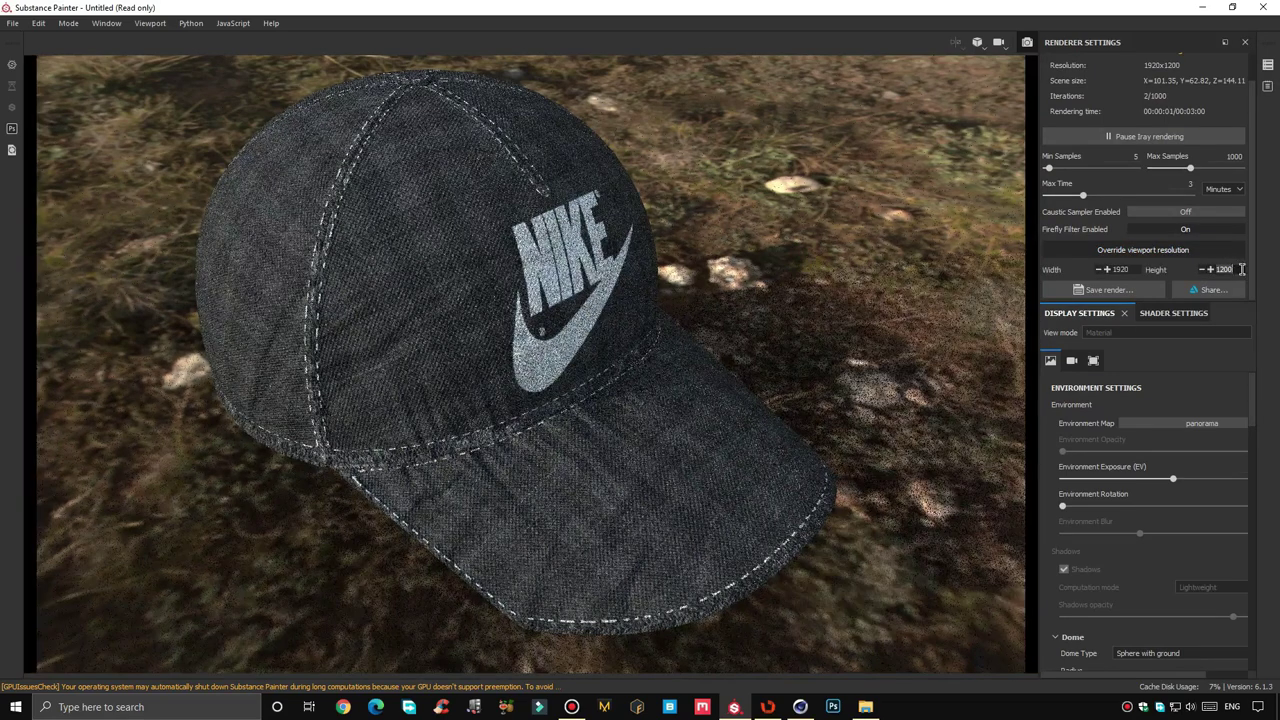
pyautogui.write('1080')
pyautogui.press('Return')
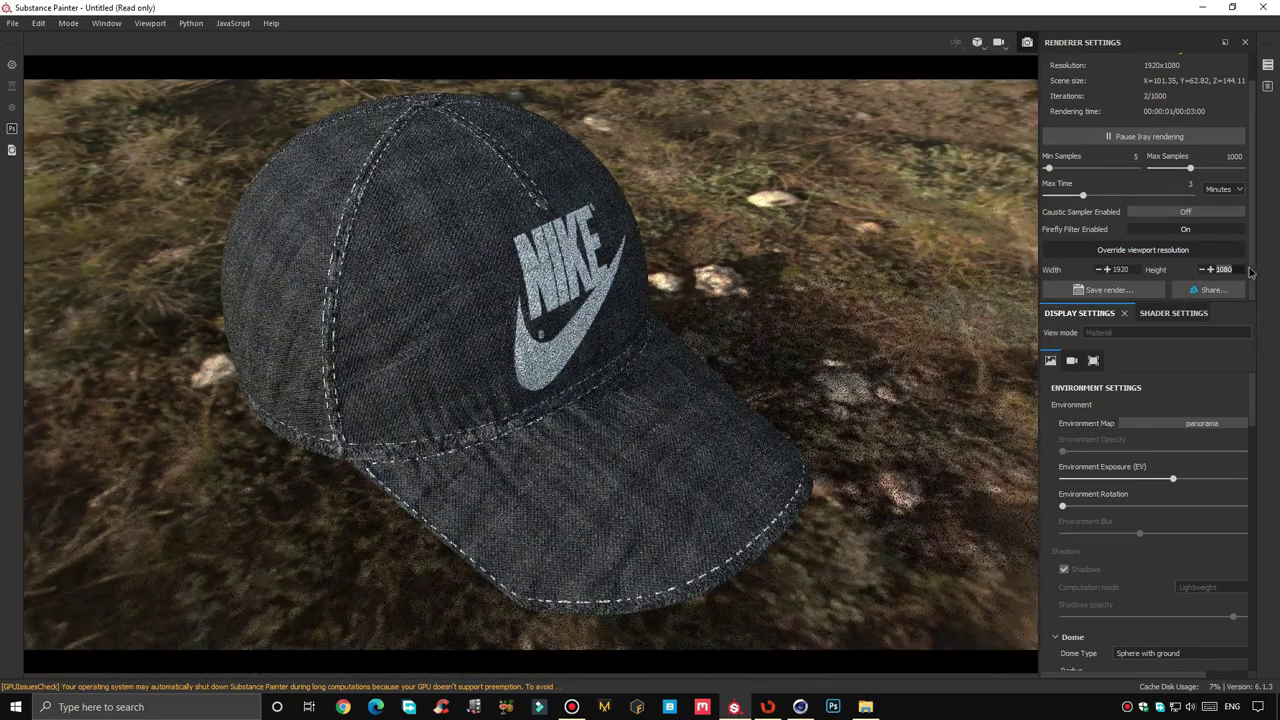
# Light the scene with the Tomoco Studio environment map
pyautogui.click(1216, 431)
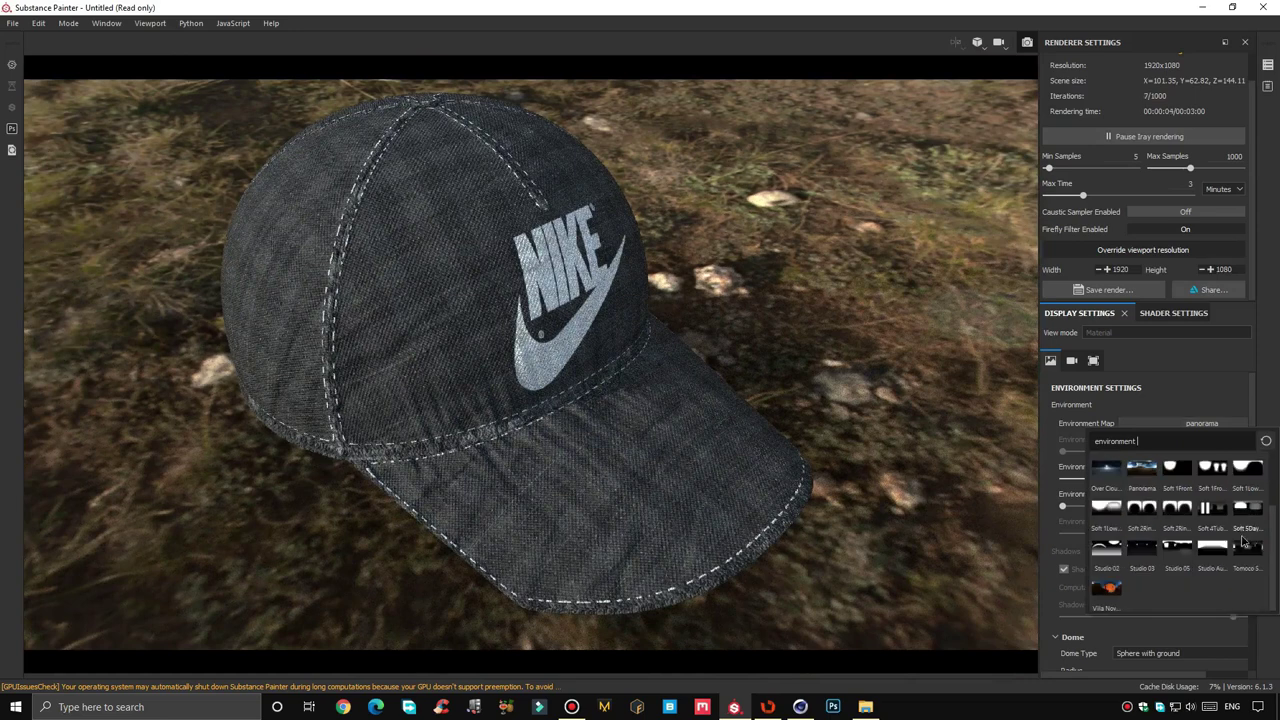
pyautogui.click(1243, 534)
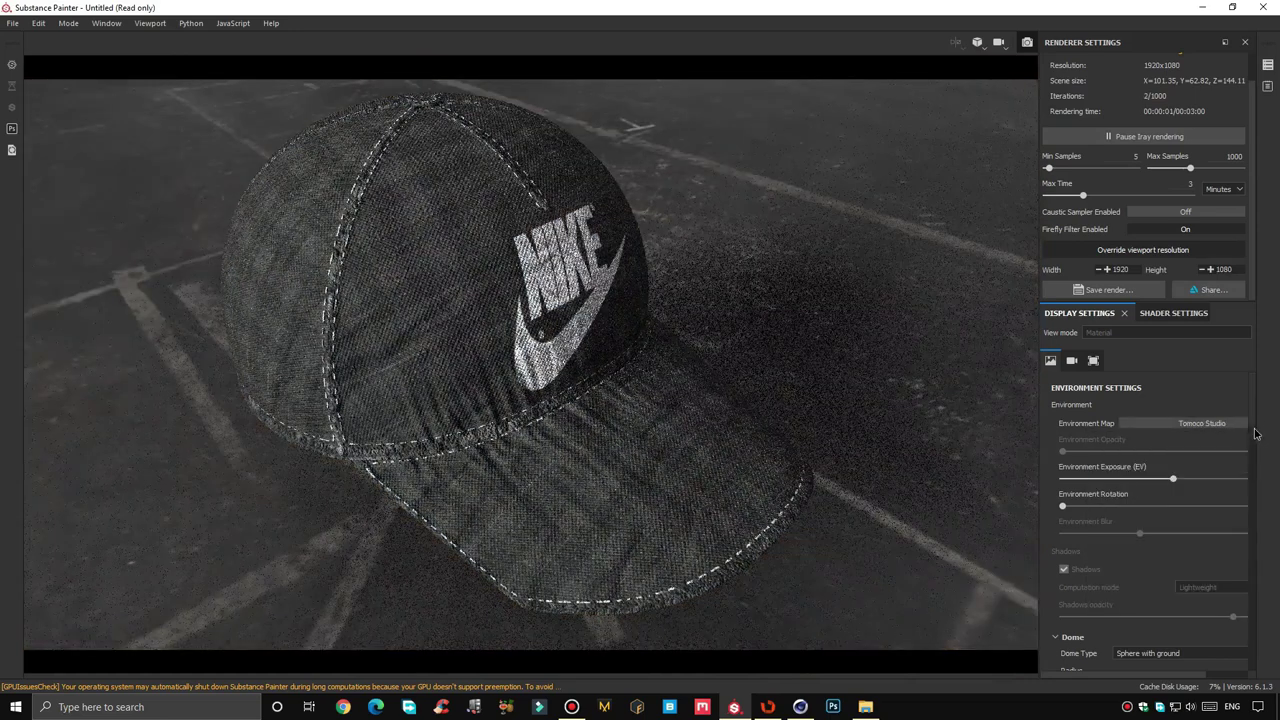
pyautogui.scroll(-5, 1183, 551)
pyautogui.scroll(-1, 1183, 551)
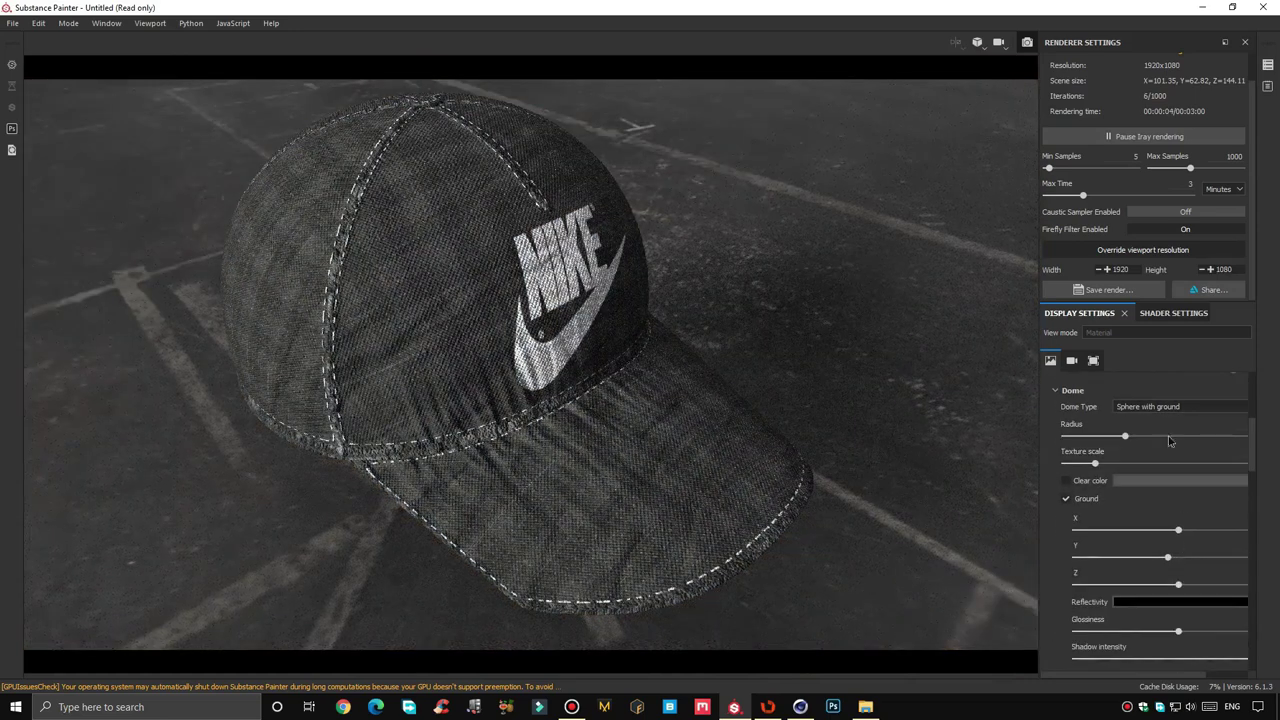
# Enable a solid dark grey background colour at 0.045
pyautogui.click(1165, 482)
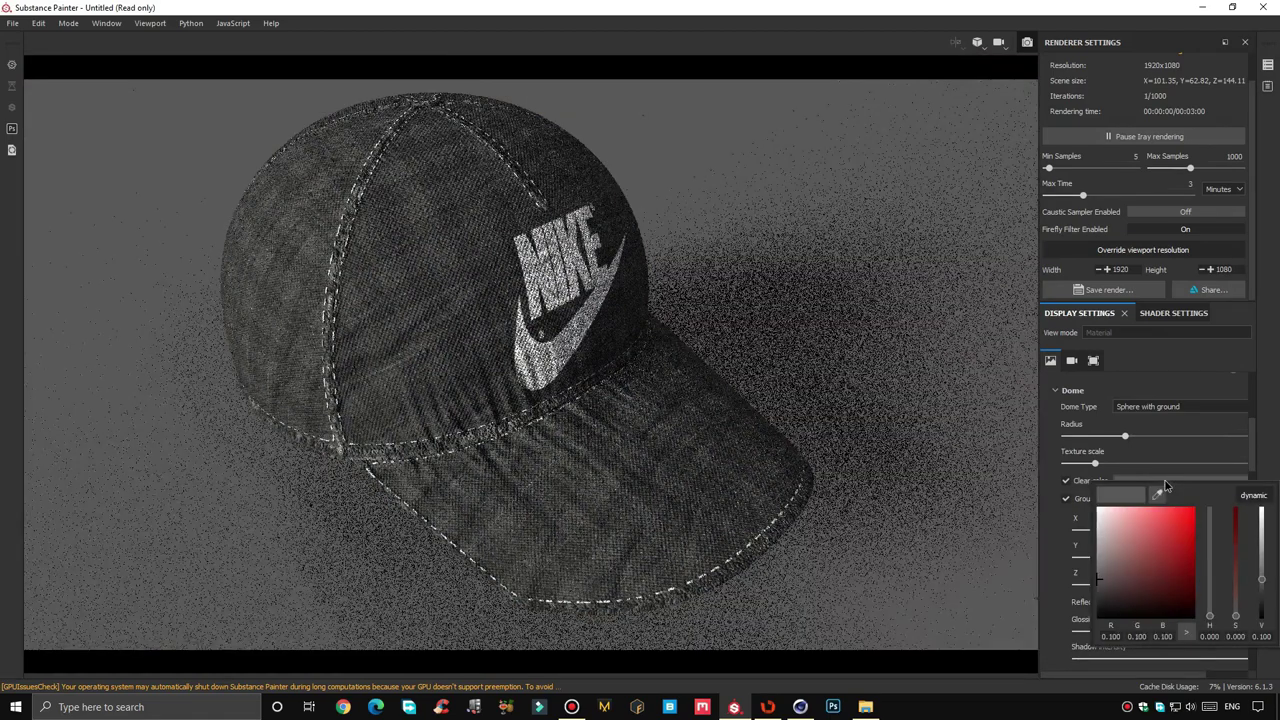
pyautogui.moveTo(1097, 591); pyautogui.dragTo(1101, 597)
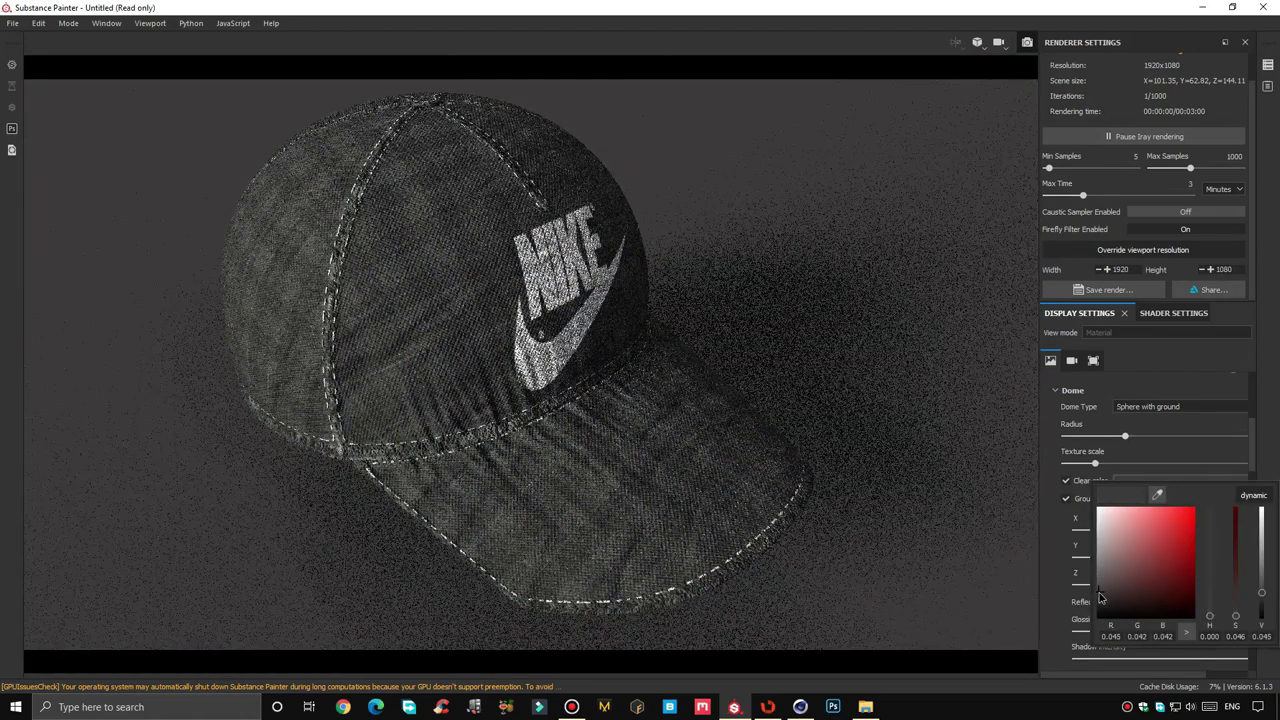
pyautogui.click(1252, 441)
pyautogui.scroll(1, 1252, 441)
pyautogui.scroll(-2, 1188, 530)
pyautogui.scroll(-3, 1186, 532)
pyautogui.scroll(-3, 1182, 533)
pyautogui.scroll(-2, 1178, 533)
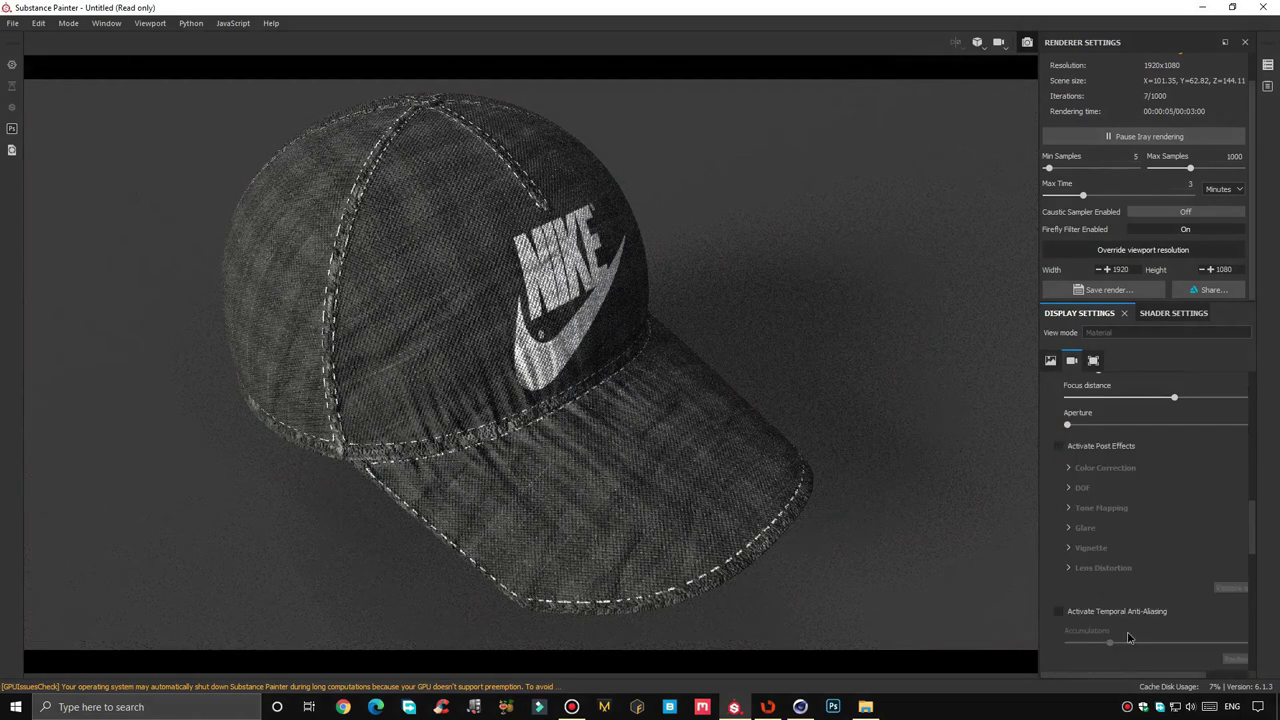
# Enable post effects on the render with vignette strength 0.42
pyautogui.moveTo(1039, 577); pyautogui.dragTo(962, 577)
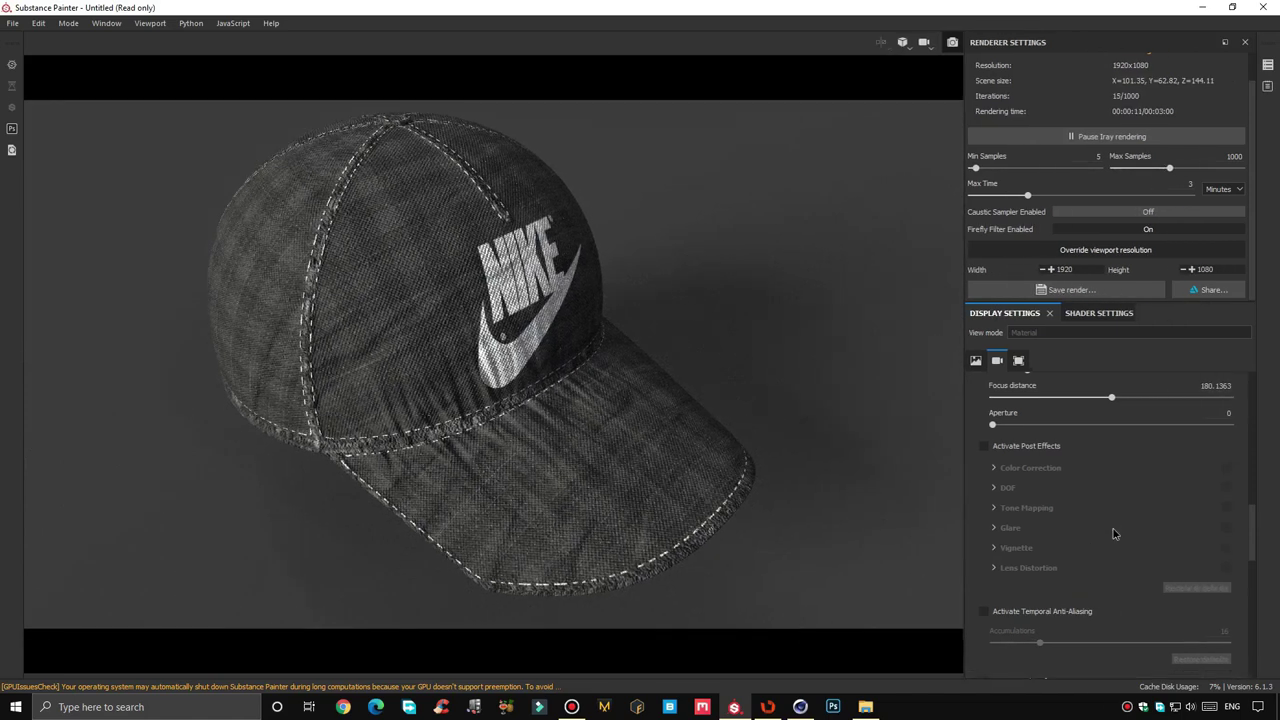
pyautogui.click(985, 447)
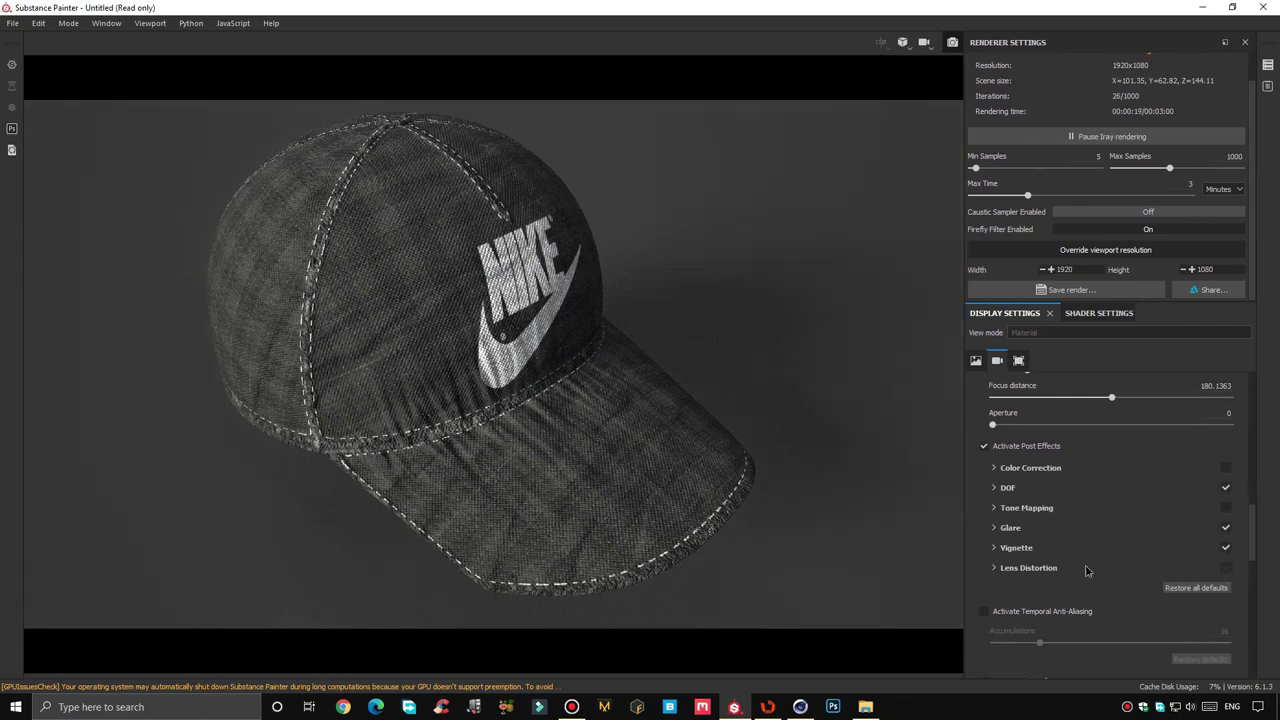
pyautogui.click(994, 548)
pyautogui.moveTo(1081, 580); pyautogui.dragTo(1098, 577)
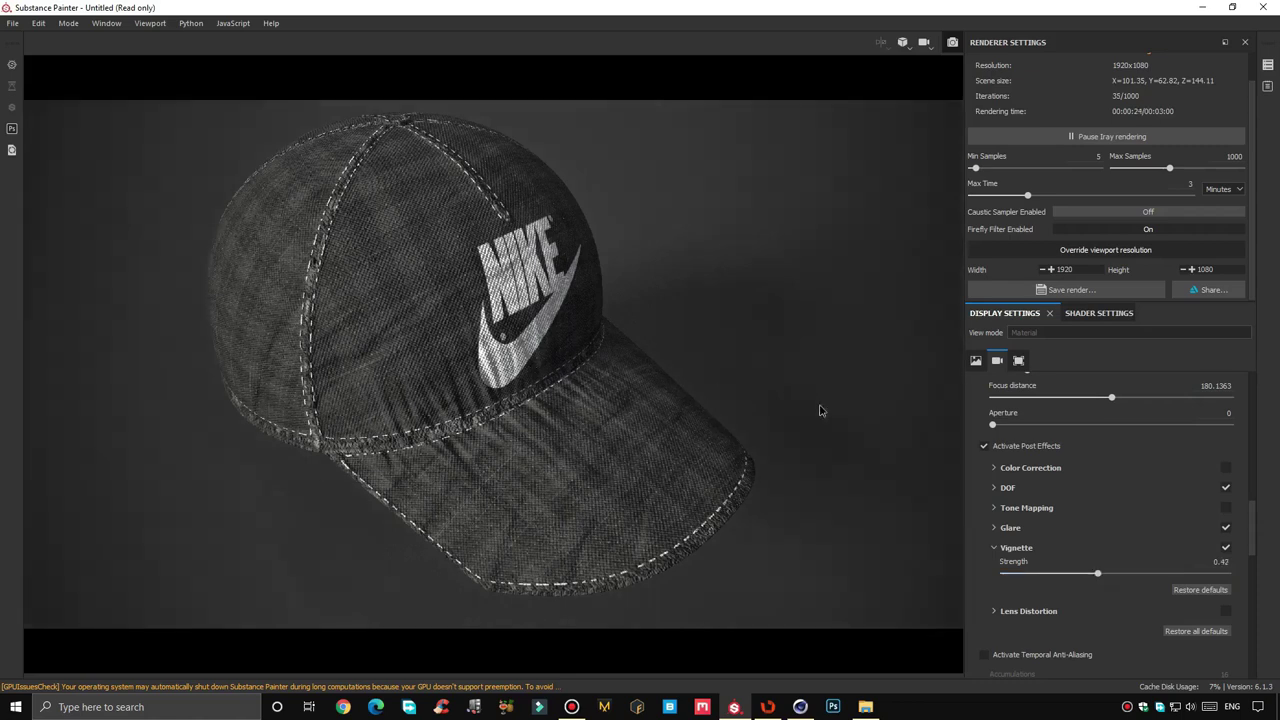
pyautogui.scroll(-1, 1145, 603)
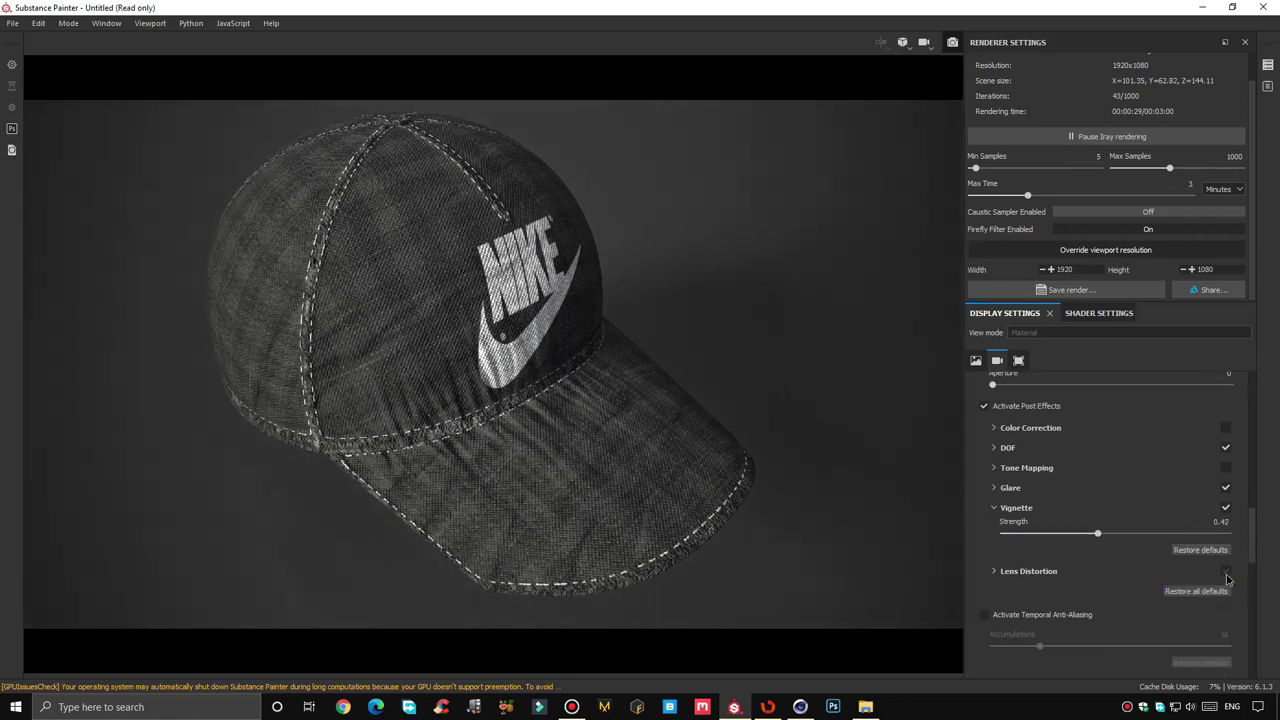
pyautogui.scroll(-1, 1008, 583)
pyautogui.scroll(-1, 1005, 570)
# Turn on temporal anti-aliasing and subsurface scattering
pyautogui.click(984, 535)
pyautogui.click(1008, 608)
pyautogui.scroll(-4, 1008, 614)
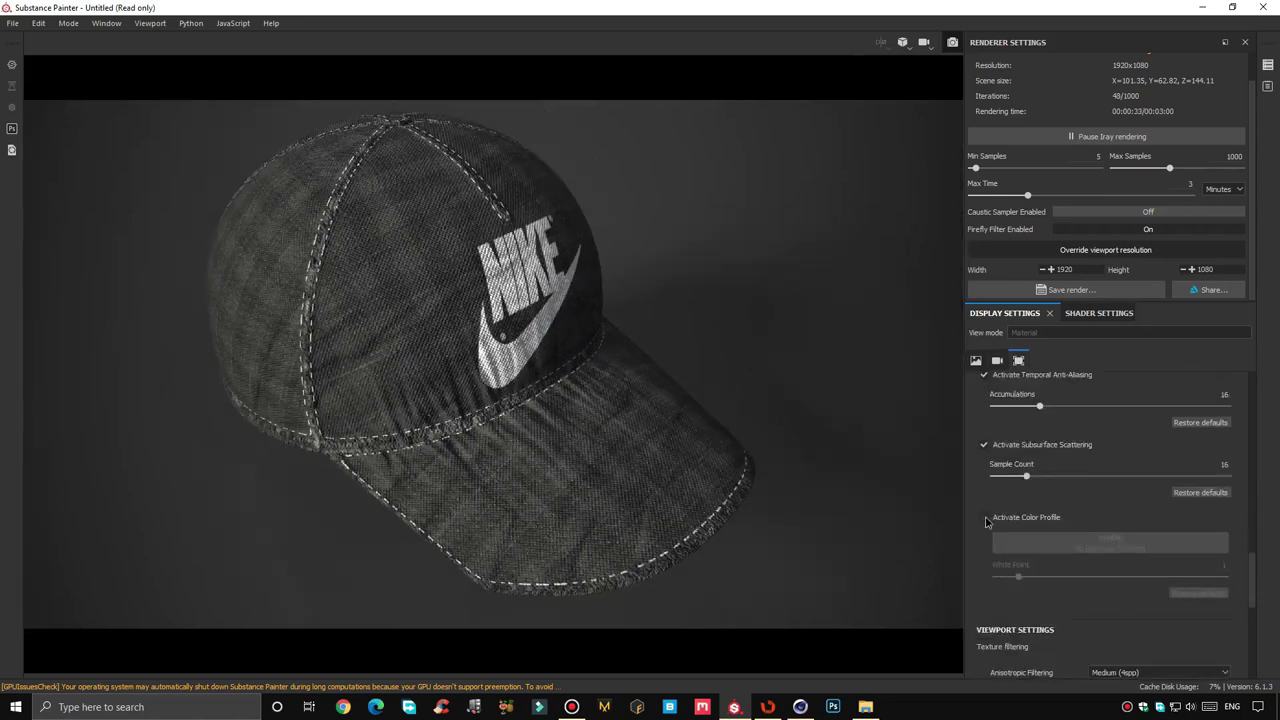
pyautogui.scroll(2, 988, 518)
pyautogui.scroll(5, 994, 490)
pyautogui.scroll(5, 1060, 470)
pyautogui.scroll(3, 1071, 476)
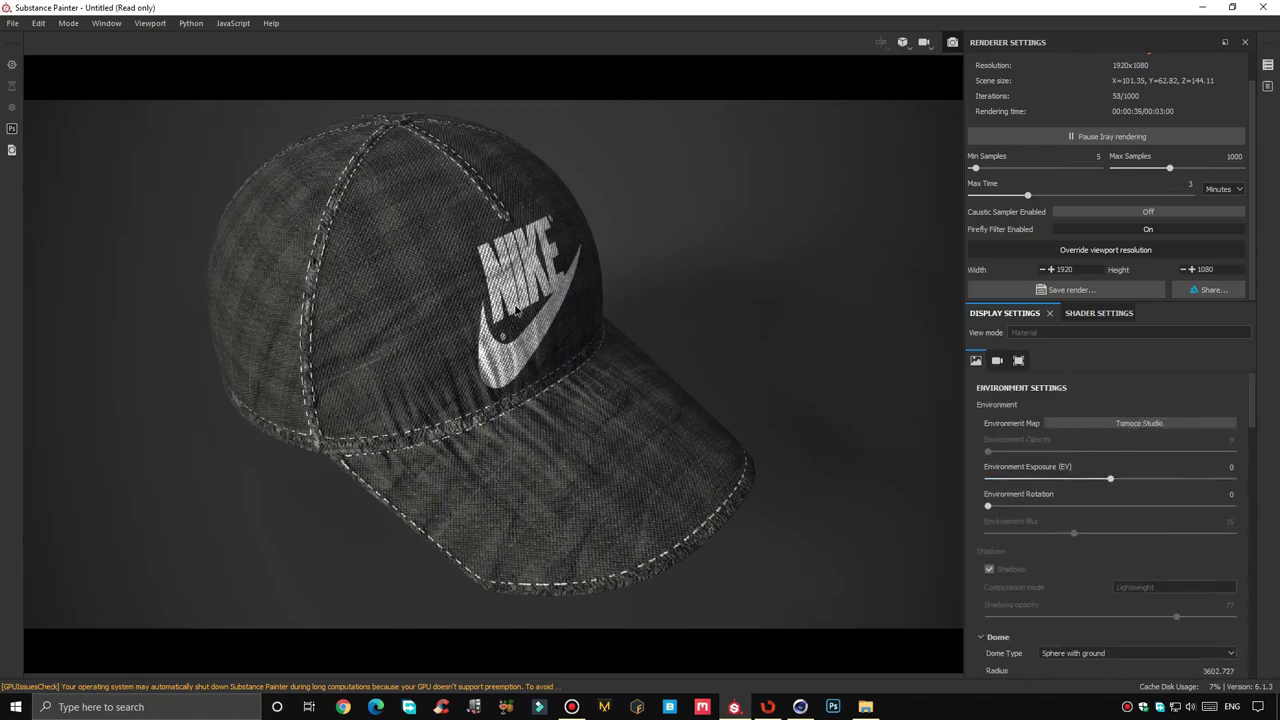
pyautogui.scroll(1, 1164, 147)
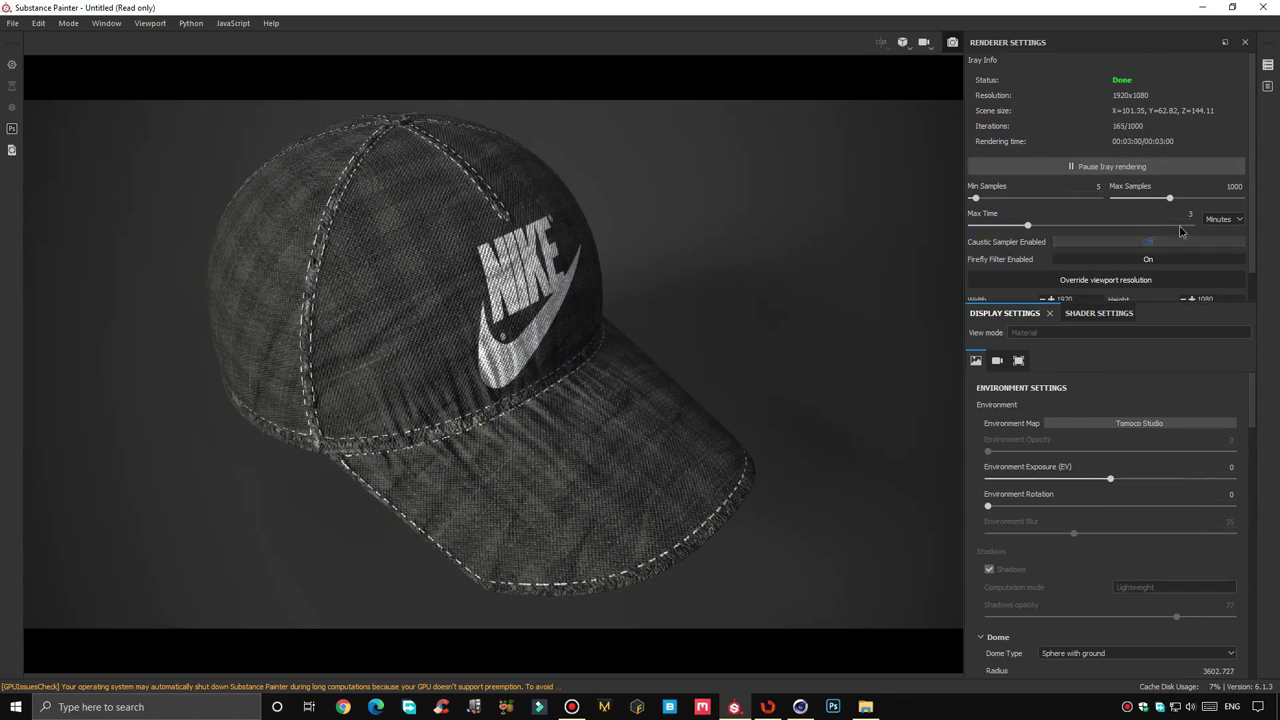
pyautogui.scroll(-1, 1100, 270)
# Save the current Iray render as the JPEG CAP.jpg
pyautogui.click(1100, 290)
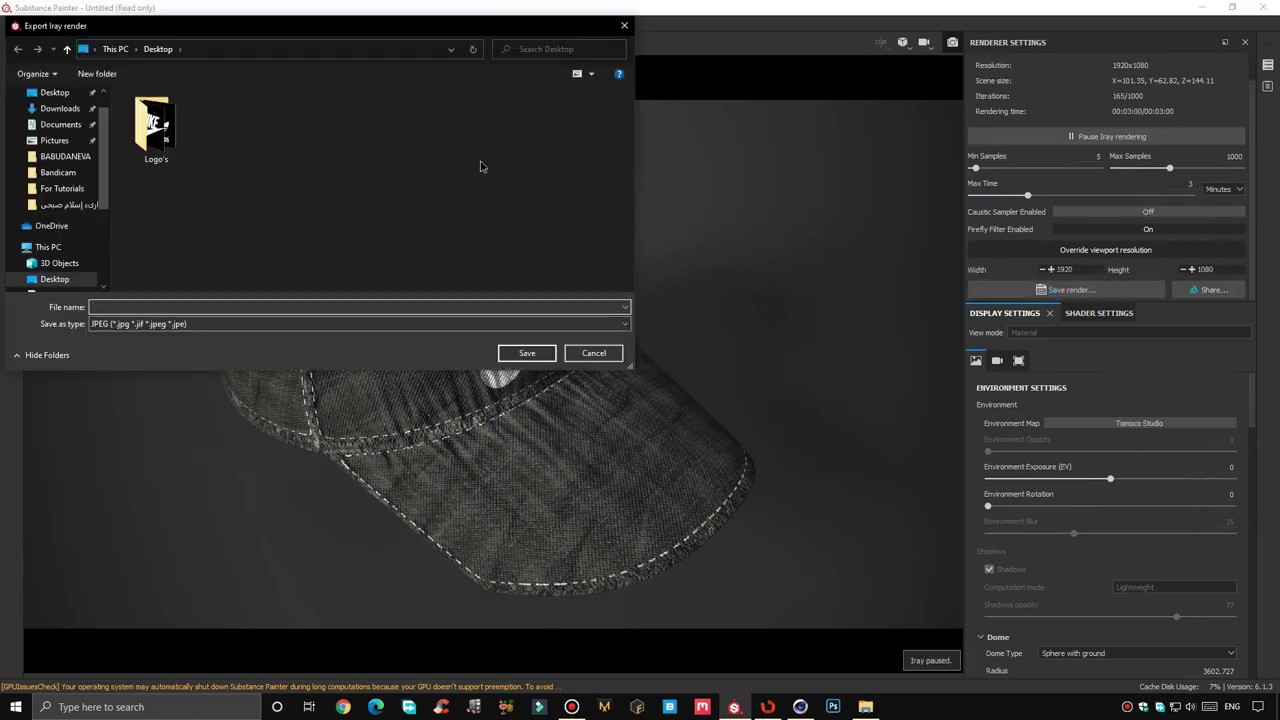
pyautogui.write('CAP')
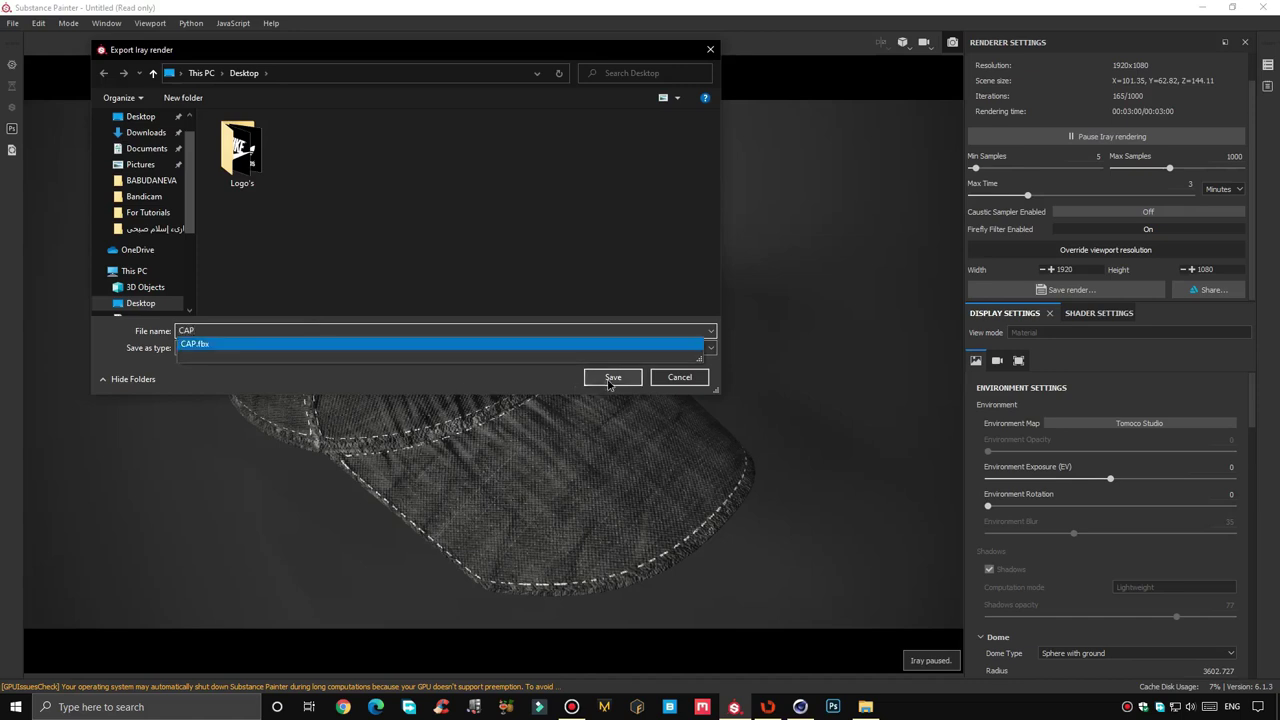
pyautogui.click(630, 380)
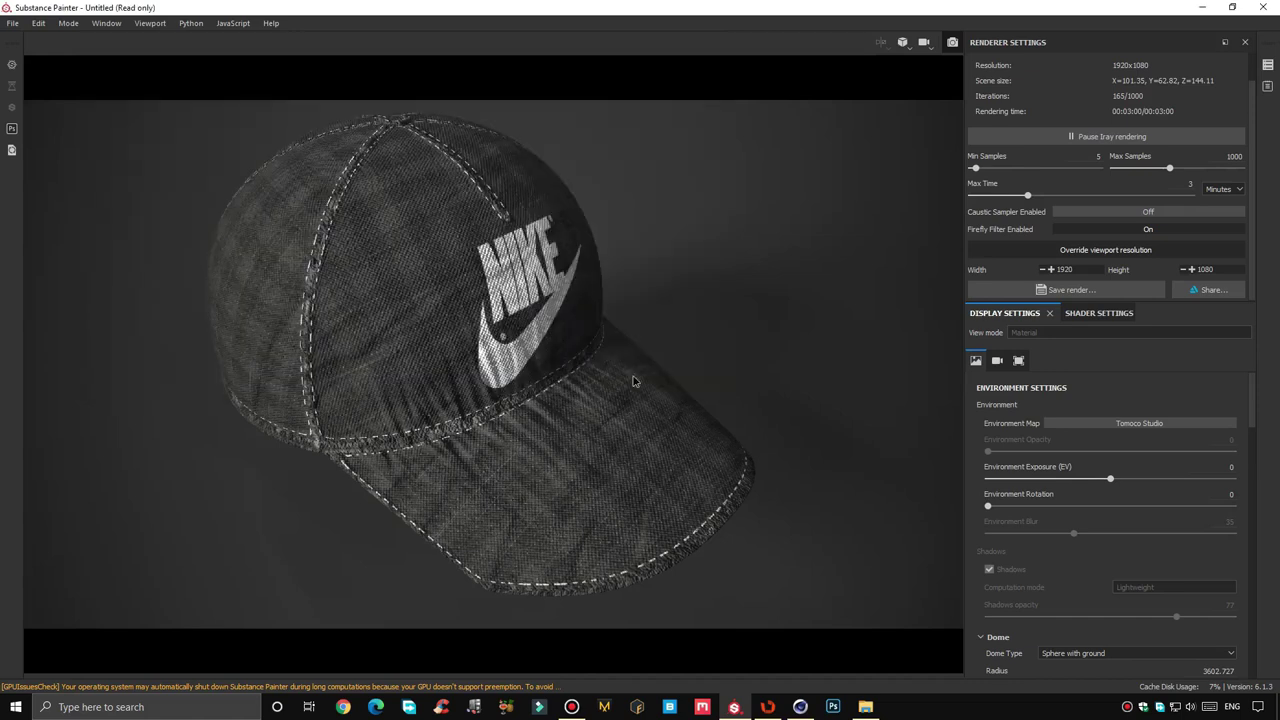
# Minimize Substance Painter, open CAP.jpg from the desktop in Photos, then return to Substance Painter
pyautogui.click(1207, 12)
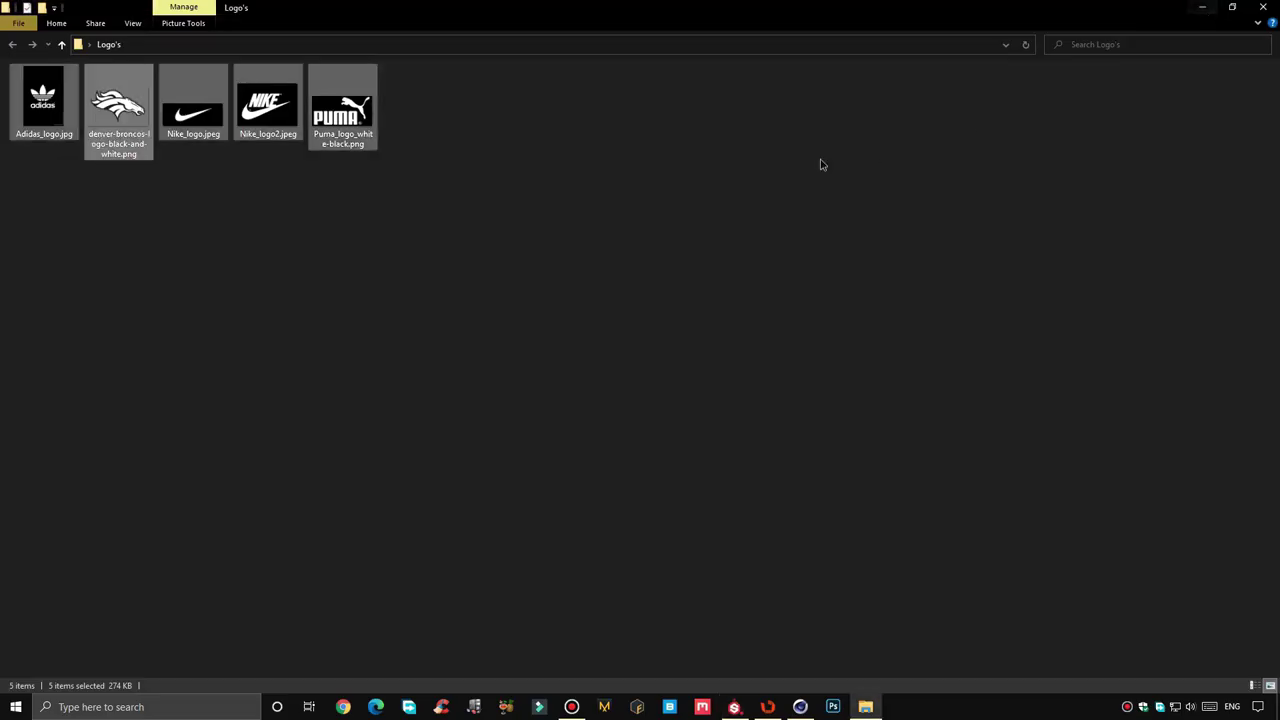
pyautogui.click(1265, 8)
pyautogui.doubleClick(25, 298)
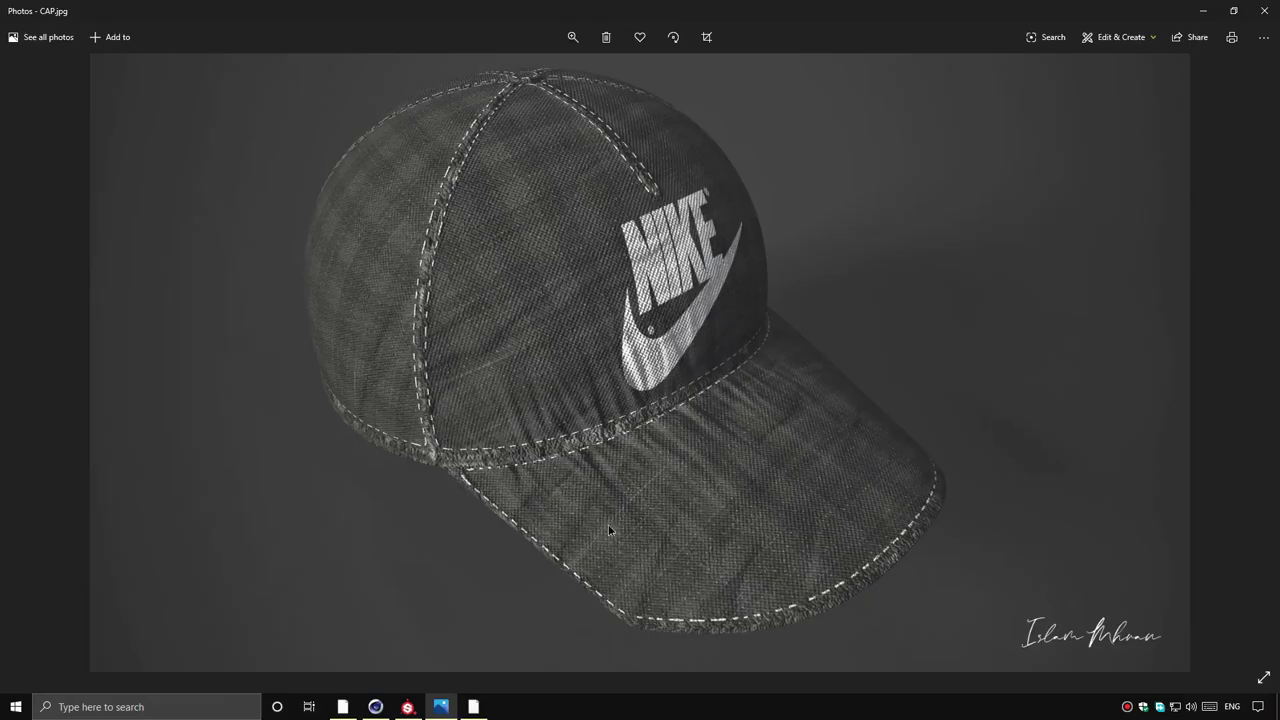
pyautogui.click(407, 707)
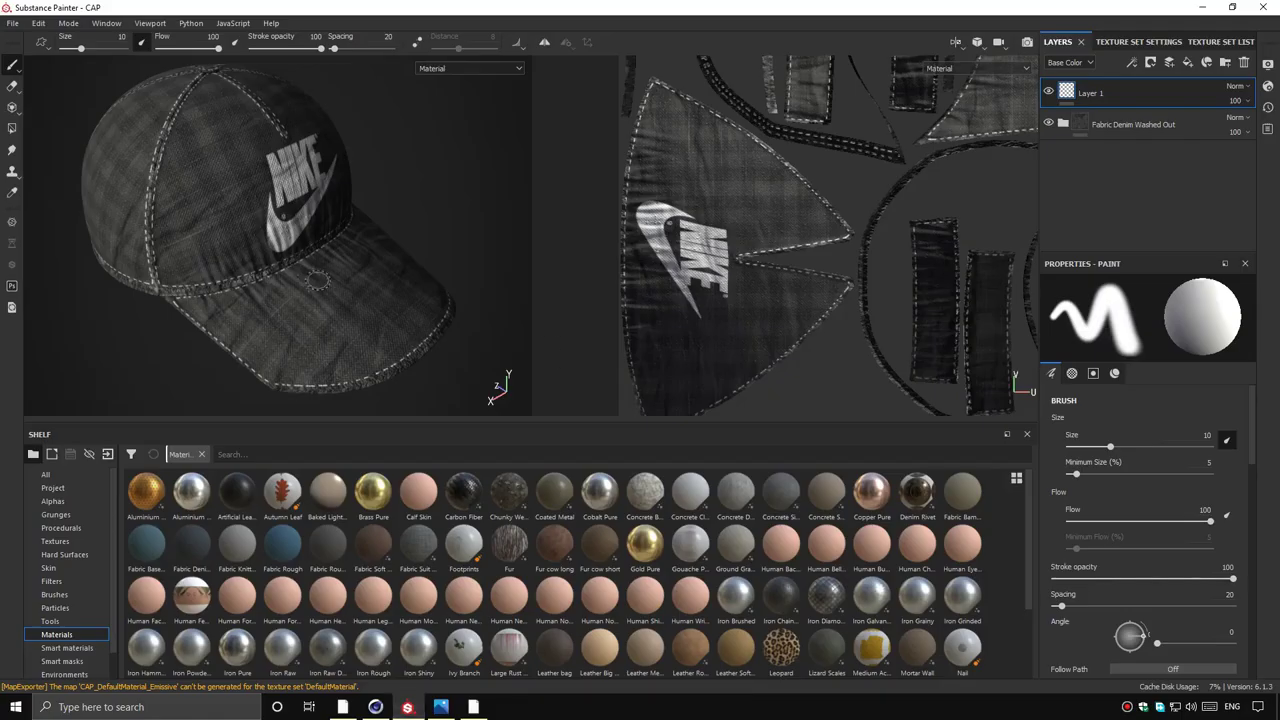
# Export the cap mesh as CAP.obj into a new Desktop folder named CAP
pyautogui.click(12, 23)
pyautogui.click(33, 243)
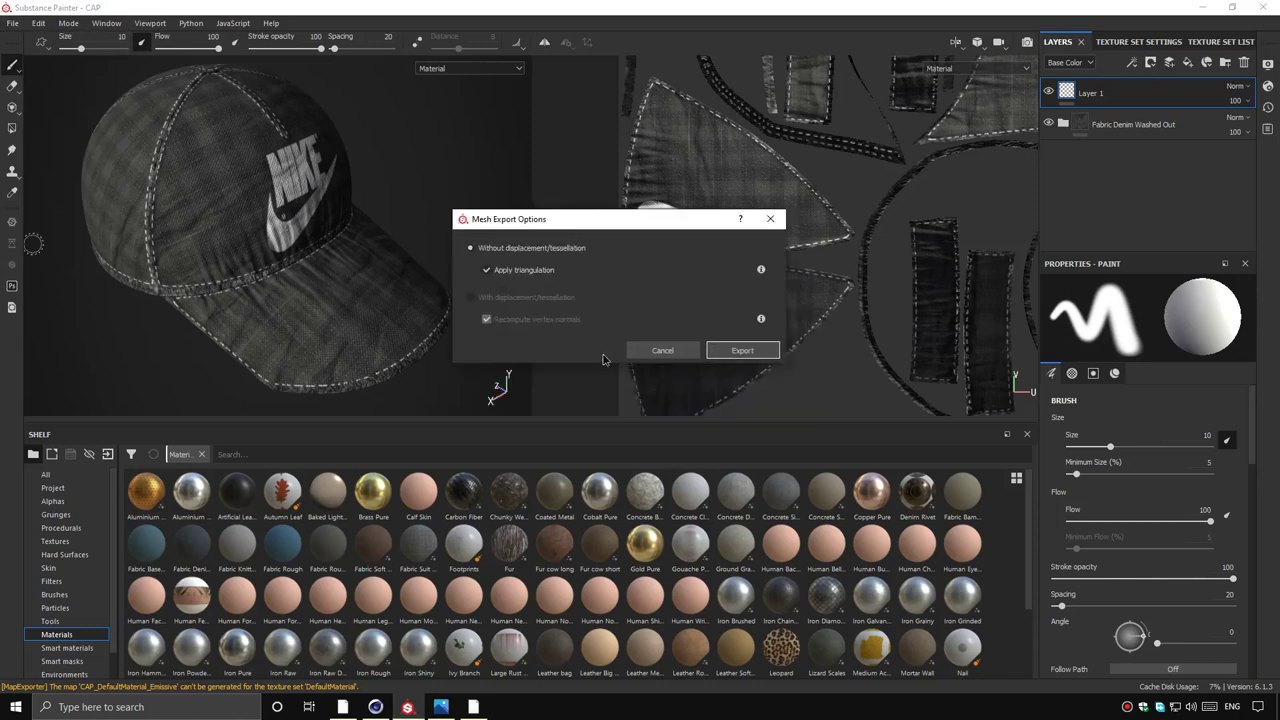
pyautogui.click(742, 350)
pyautogui.rightClick(240, 178)
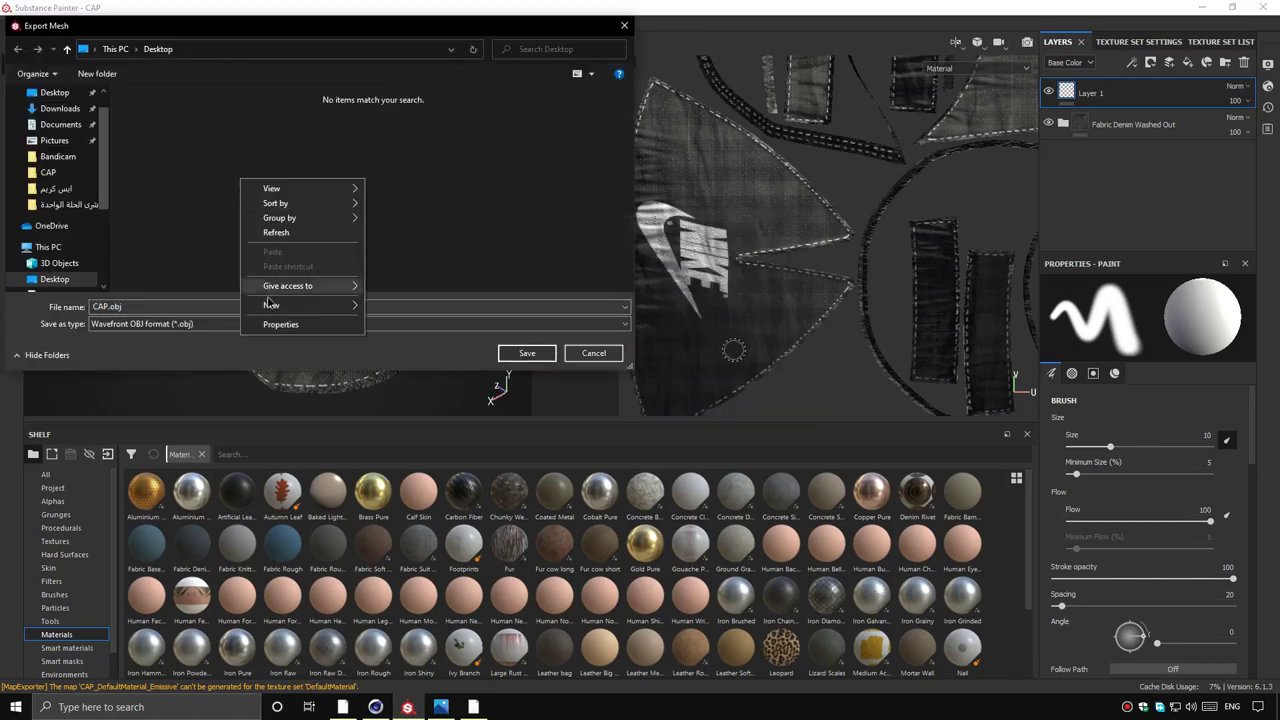
pyautogui.click(380, 305)
pyautogui.write('CAP')
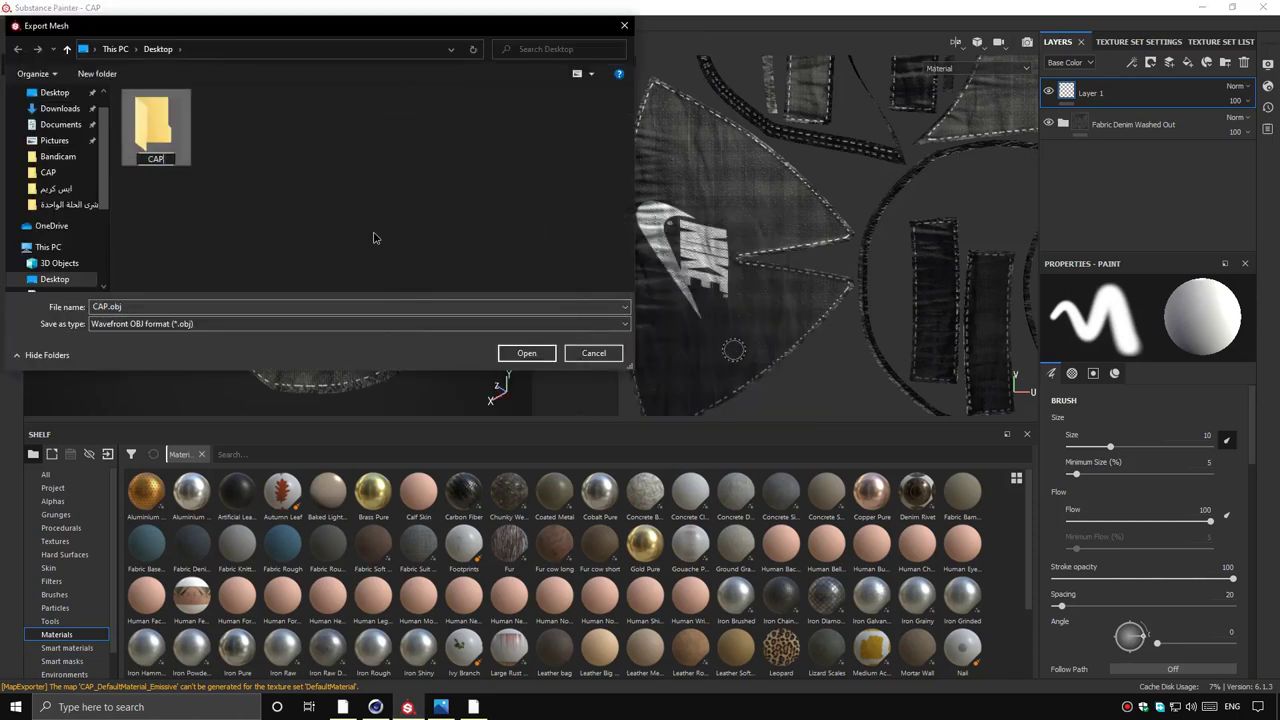
pyautogui.press('Return')
pyautogui.doubleClick(155, 125)
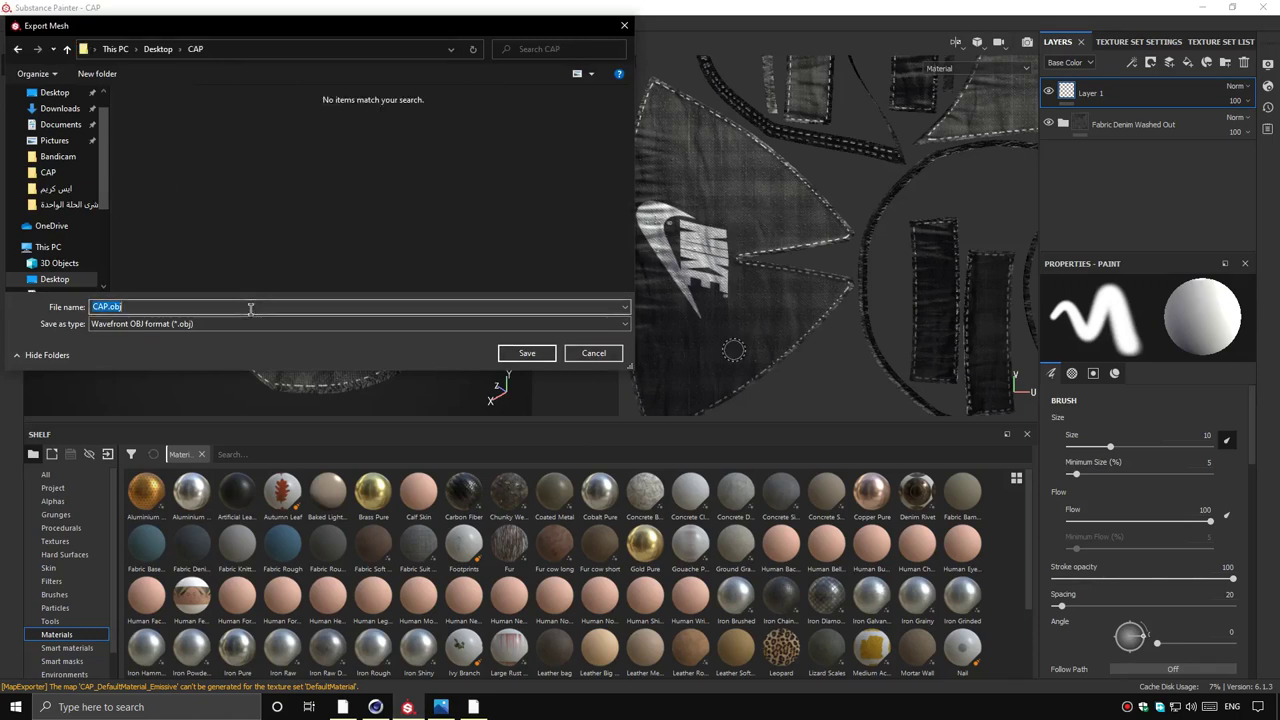
pyautogui.click(359, 306)
pyautogui.write('CAP')
pyautogui.press('Return')
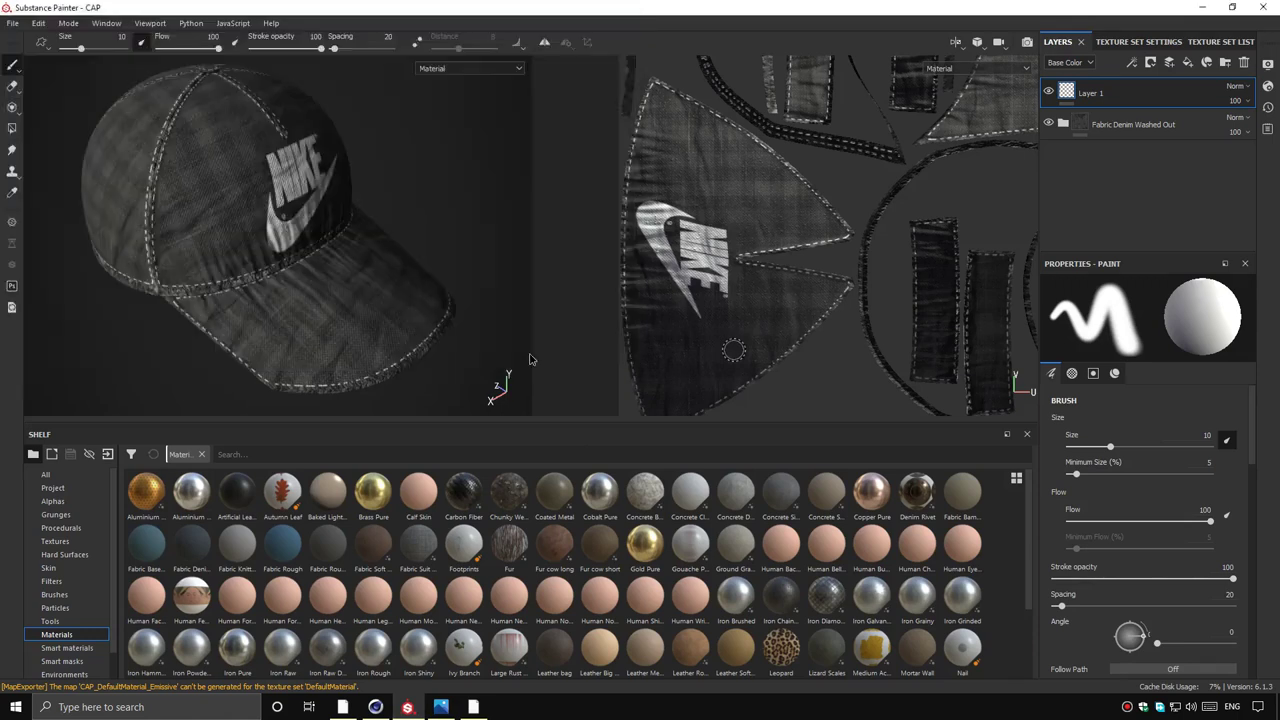
pyautogui.click(640, 363)
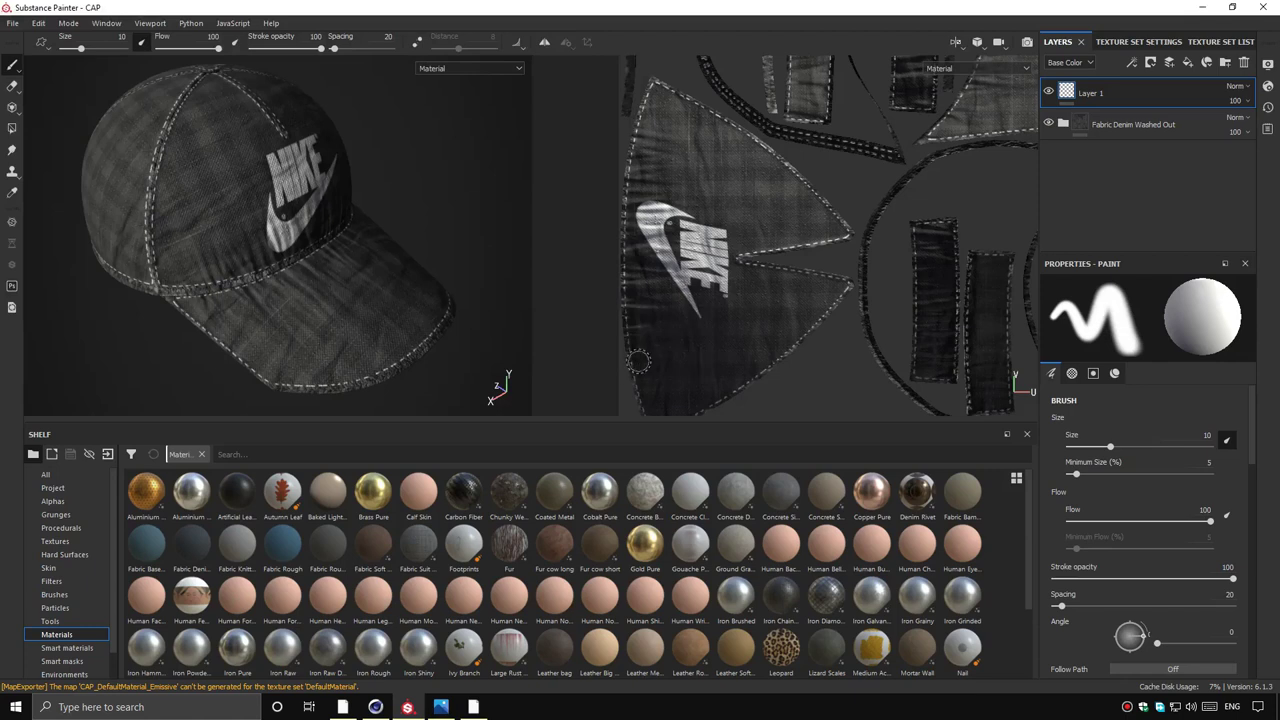
# Export the texture maps with the CAP folder as output directory
pyautogui.click(13, 22)
pyautogui.click(60, 258)
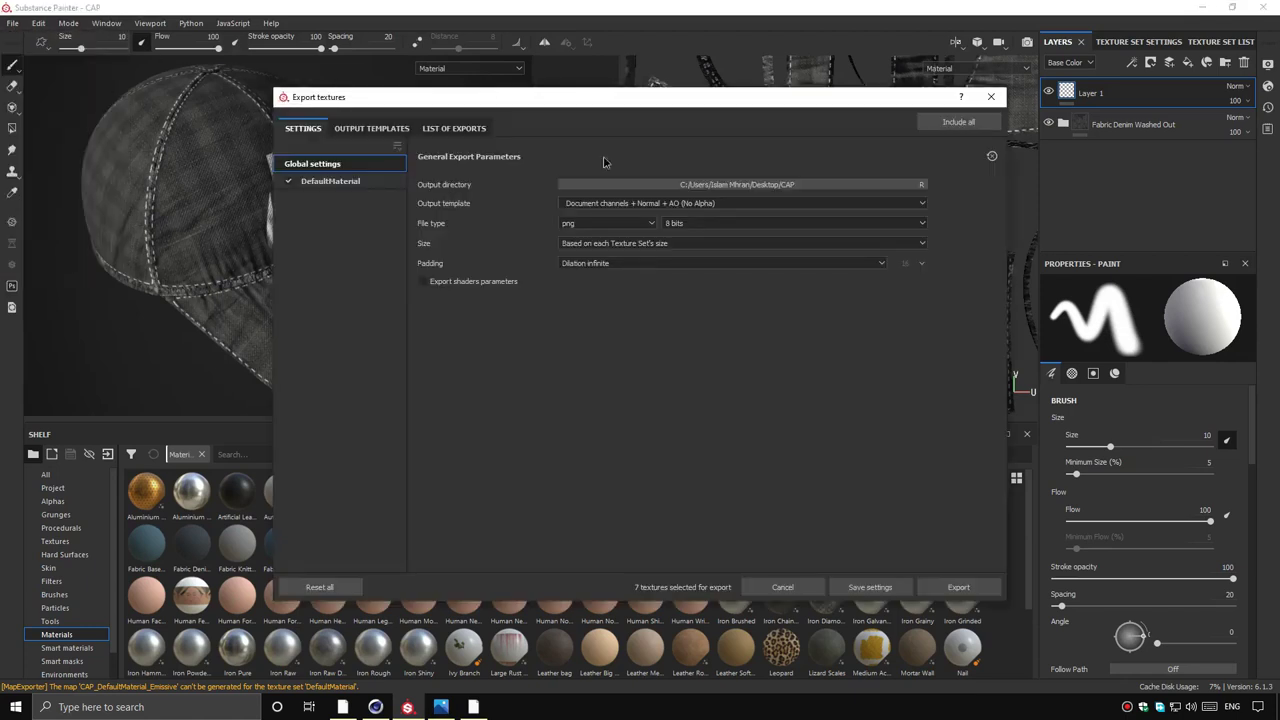
pyautogui.click(786, 190)
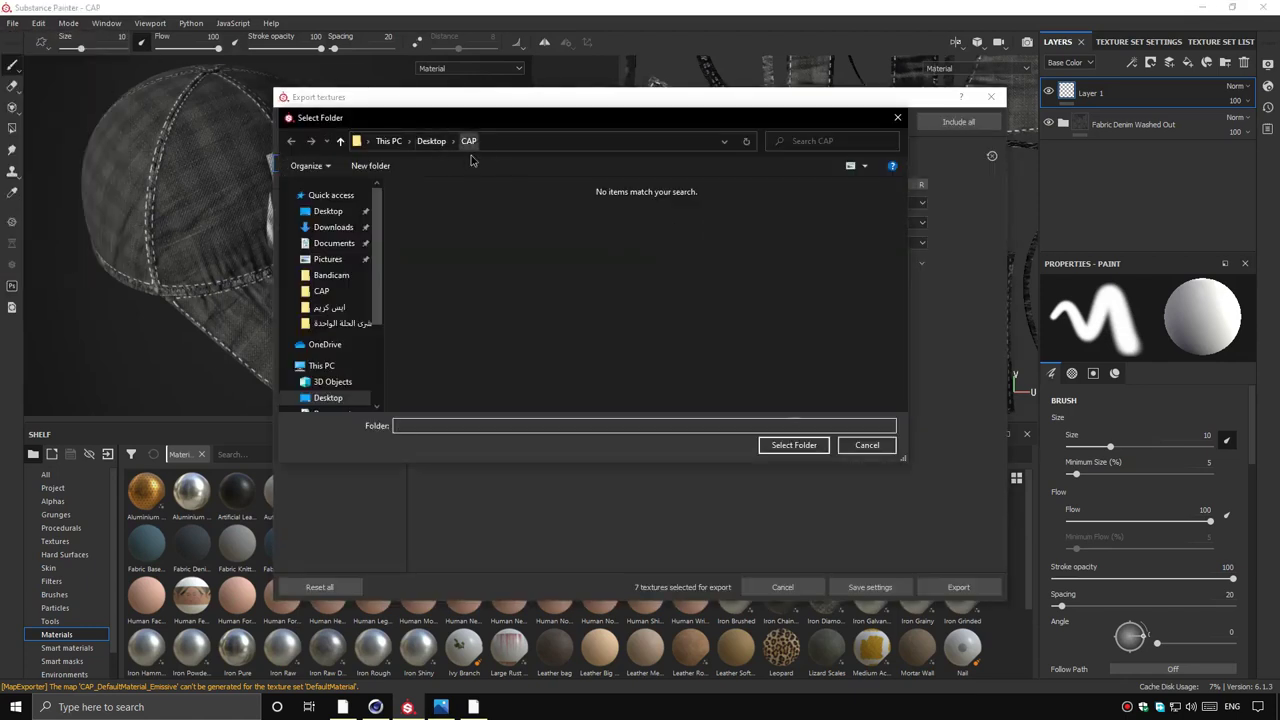
pyautogui.click(789, 444)
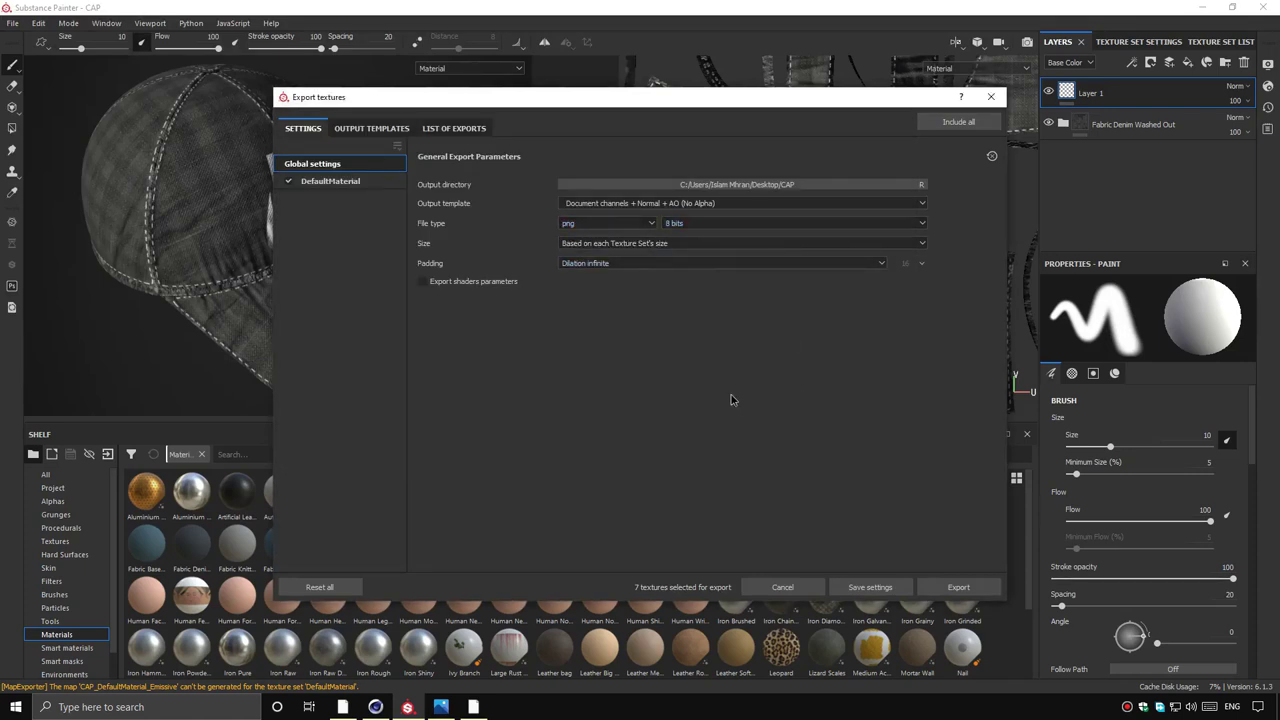
pyautogui.click(958, 587)
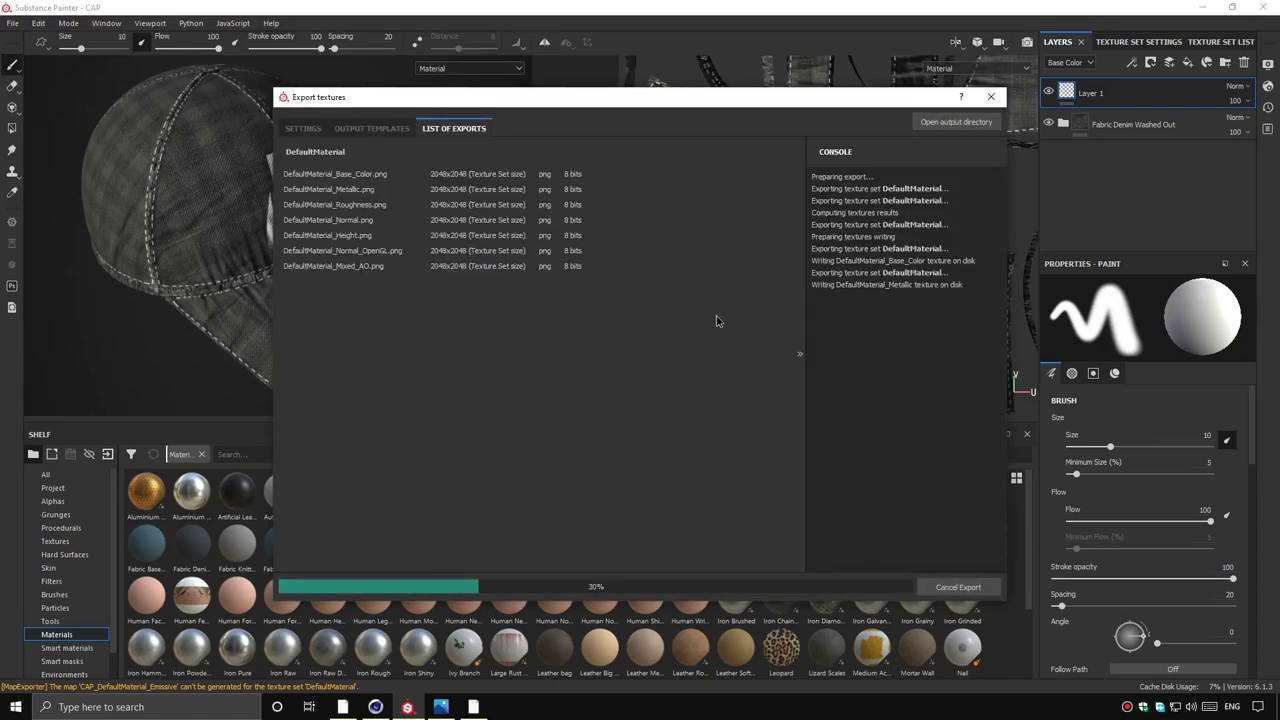
pyautogui.click(990, 96)
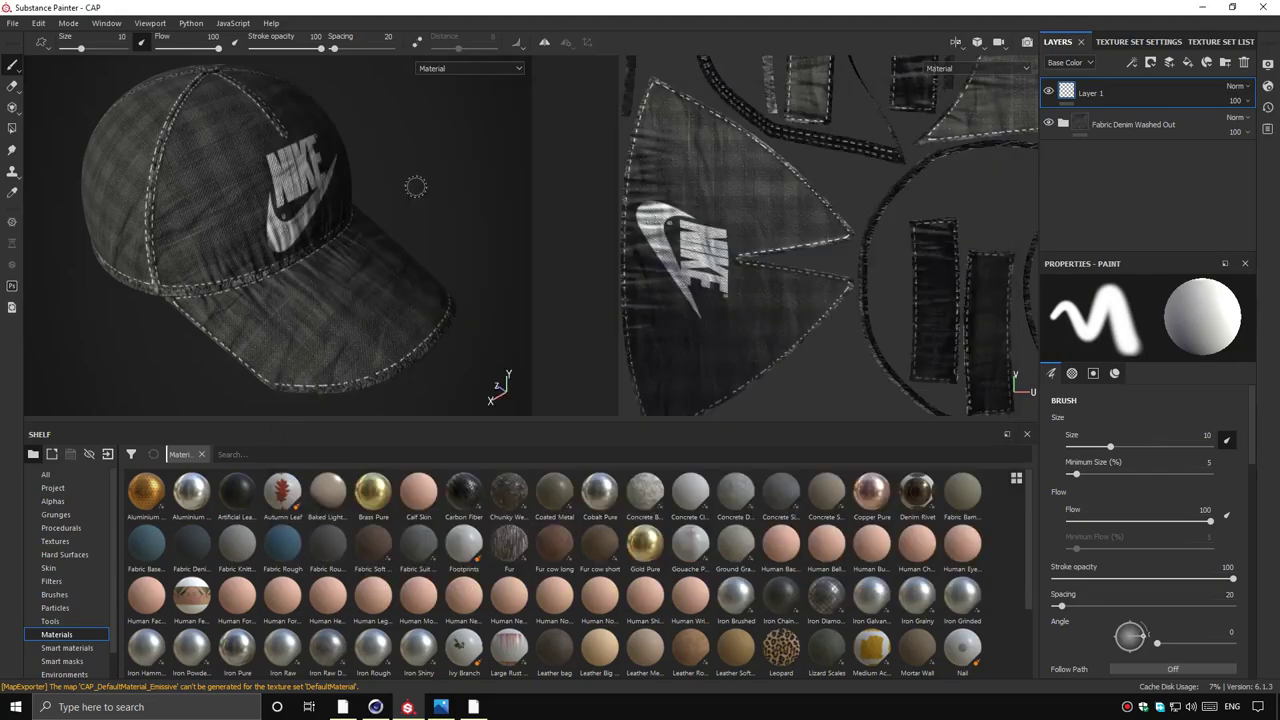
# Delete the old cap and import CAP.obj from the CAP folder
pyautogui.click(375, 707)
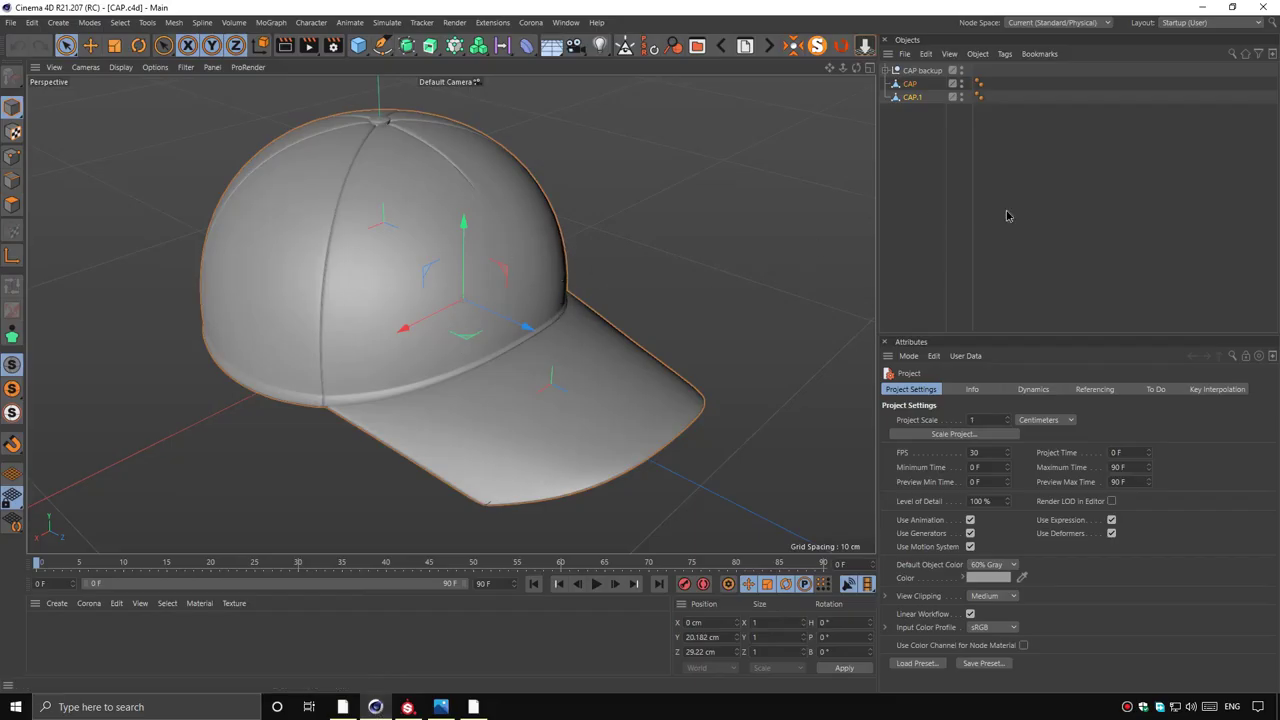
pyautogui.moveTo(1006, 211); pyautogui.dragTo(965, 80)
pyautogui.click(926, 54)
pyautogui.click(970, 152)
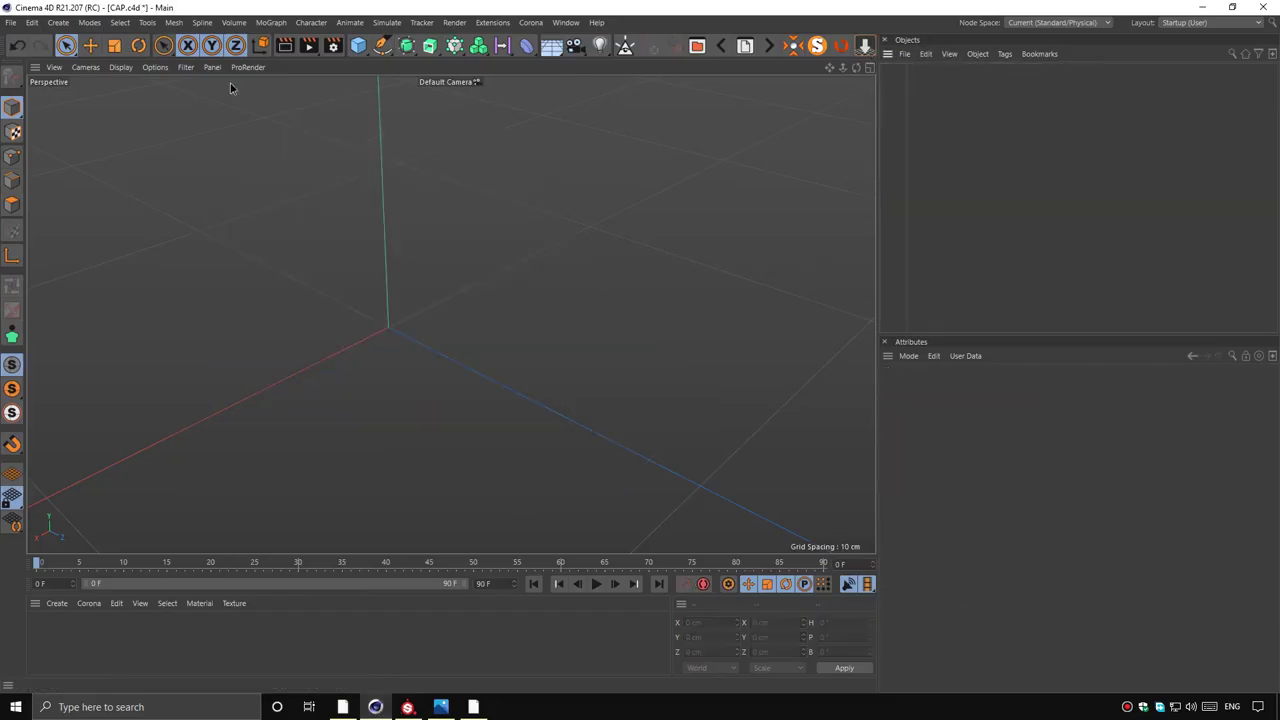
pyautogui.click(10, 22)
pyautogui.click(45, 53)
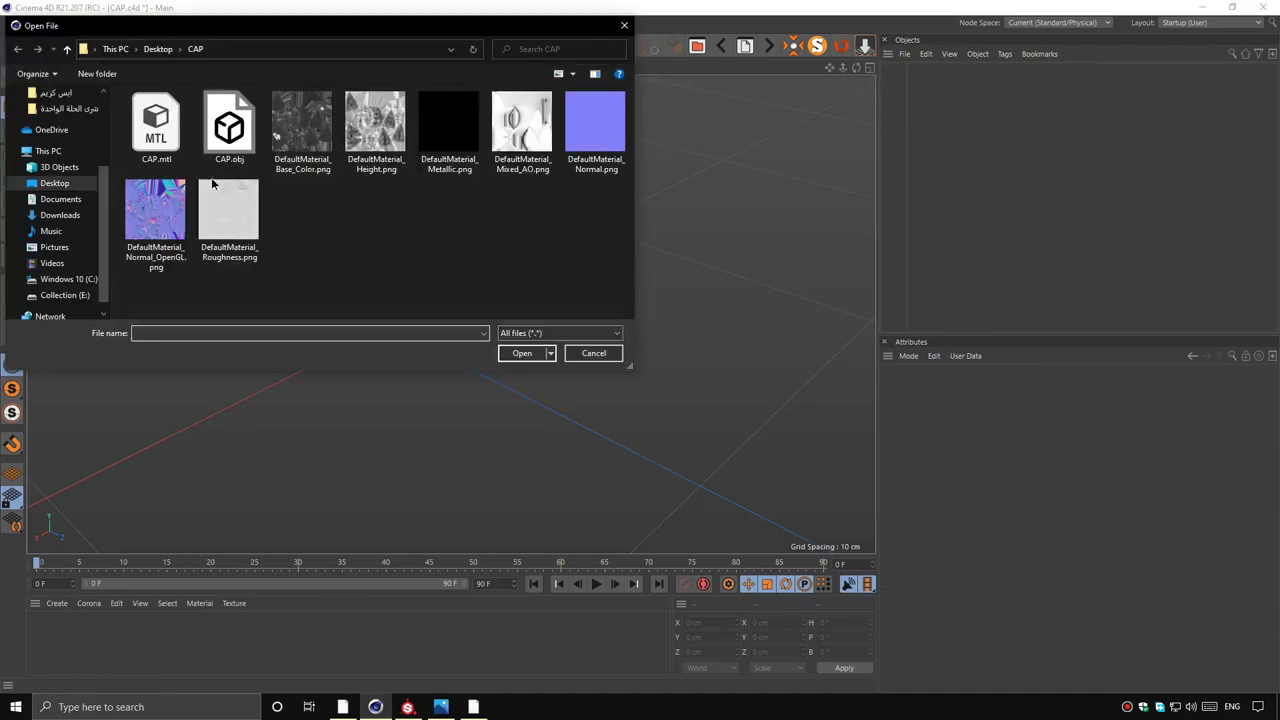
pyautogui.doubleClick(229, 125)
pyautogui.click(200, 315)
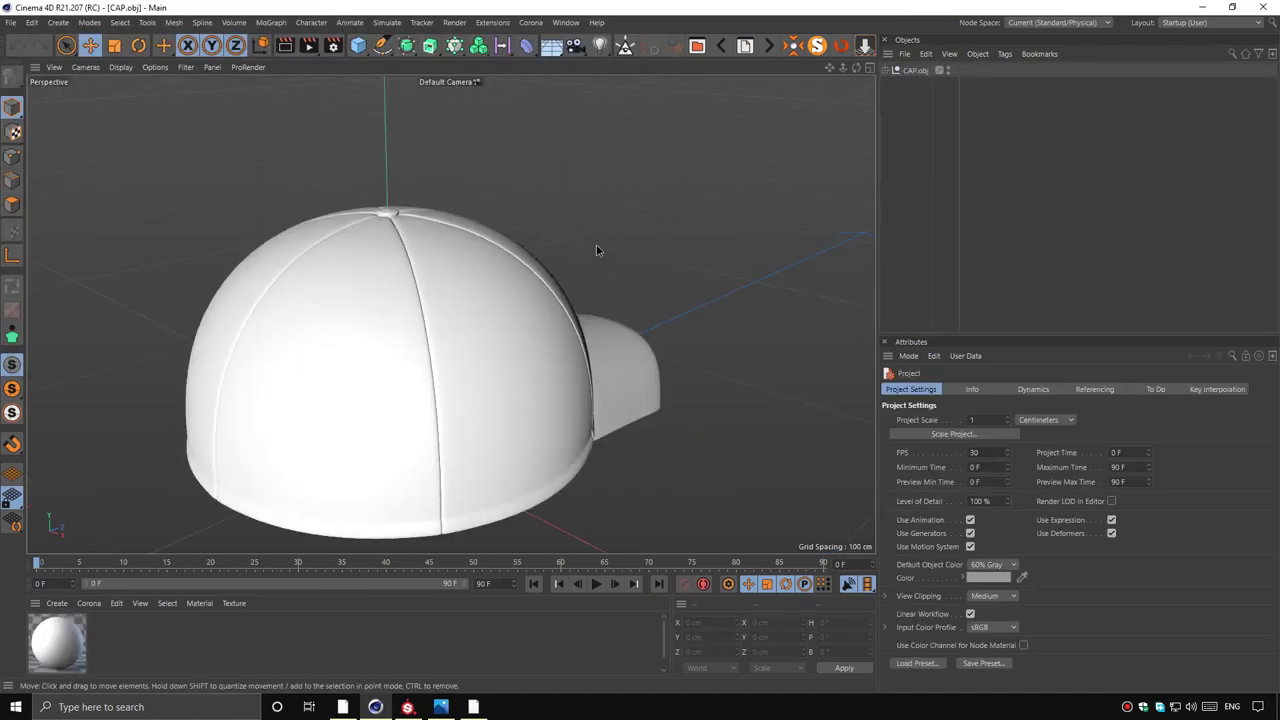
# Rename the imported group's null to CAP
pyautogui.click(884, 70)
pyautogui.doubleClick(913, 70)
pyautogui.press('Return')
pyautogui.doubleClick(921, 70)
pyautogui.press('BackSpace')
pyautogui.press('Return')
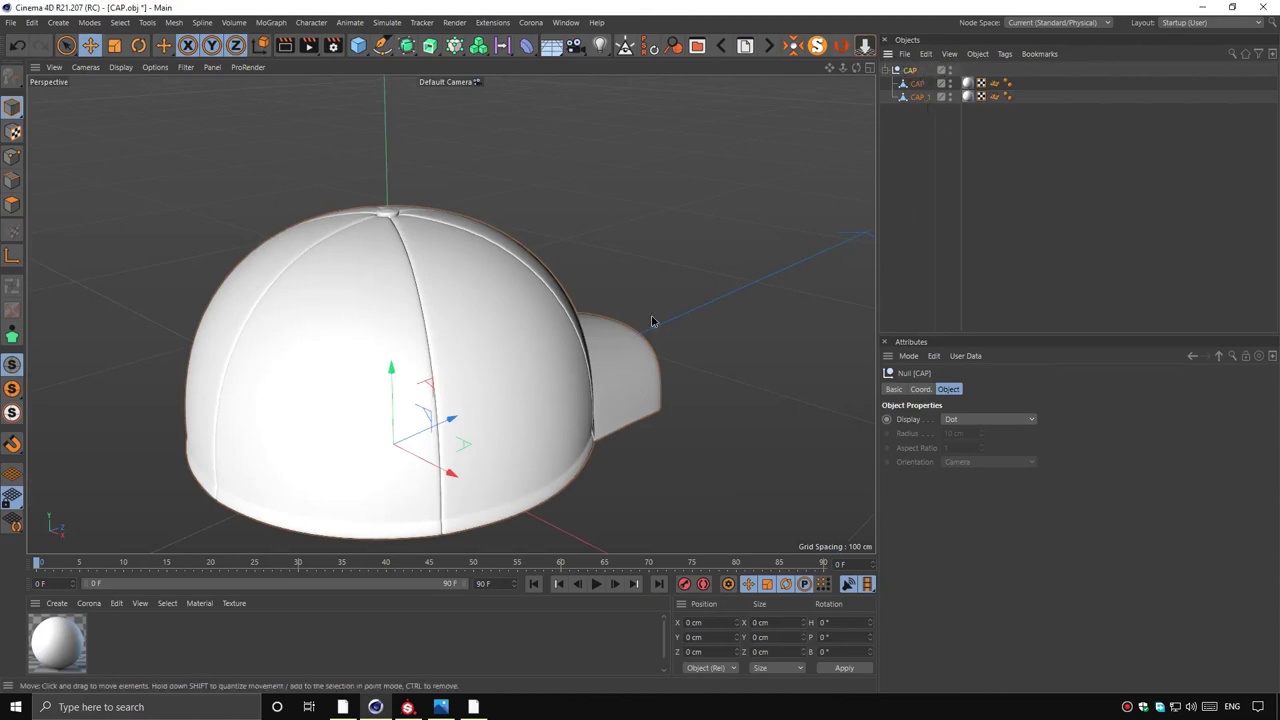
# Squeeze the cap slightly narrower along X and orbit to a three-quarter view
pyautogui.moveTo(521, 401)
pyautogui.keyDown('alt'); pyautogui.mouseDown()
pyautogui.moveTo(608, 389)
pyautogui.moveTo(583, 294)
pyautogui.moveTo(483, 278)
pyautogui.moveTo(513, 307)
pyautogui.moveTo(405, 297)
pyautogui.mouseUp(); pyautogui.keyUp('alt')
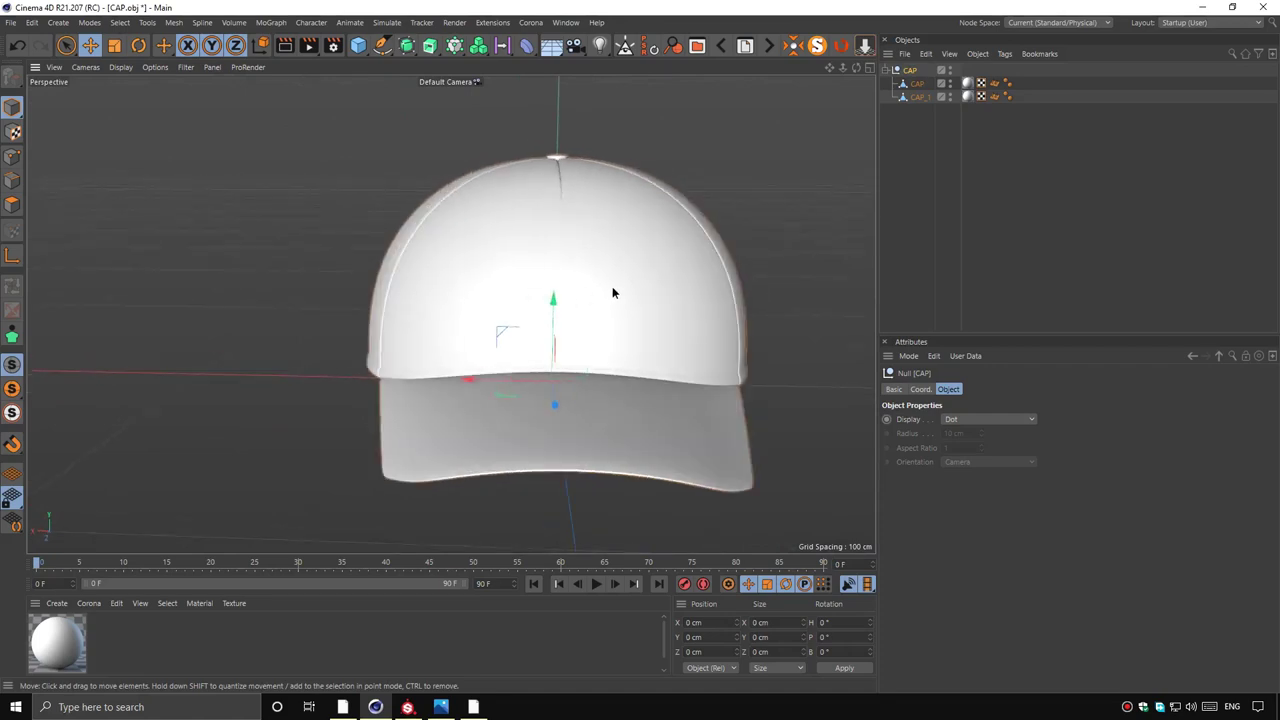
pyautogui.press('t')
pyautogui.moveTo(481, 386); pyautogui.dragTo(489, 380)
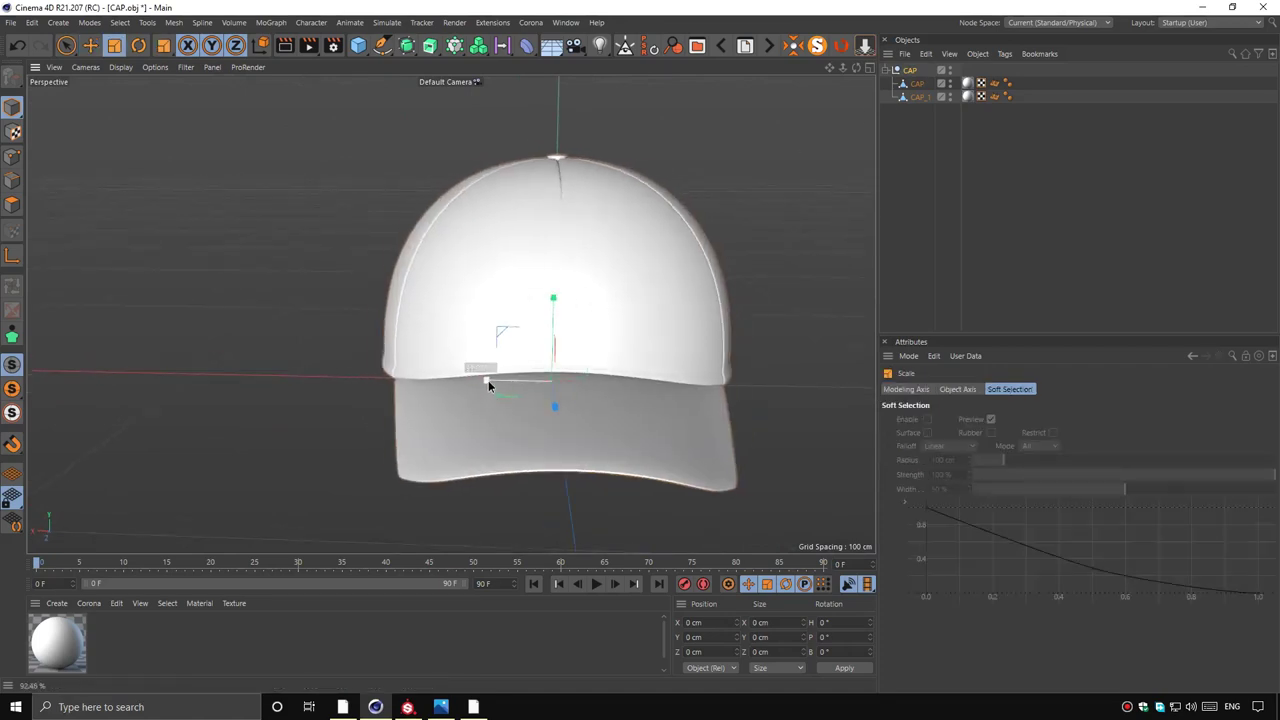
pyautogui.press('e')
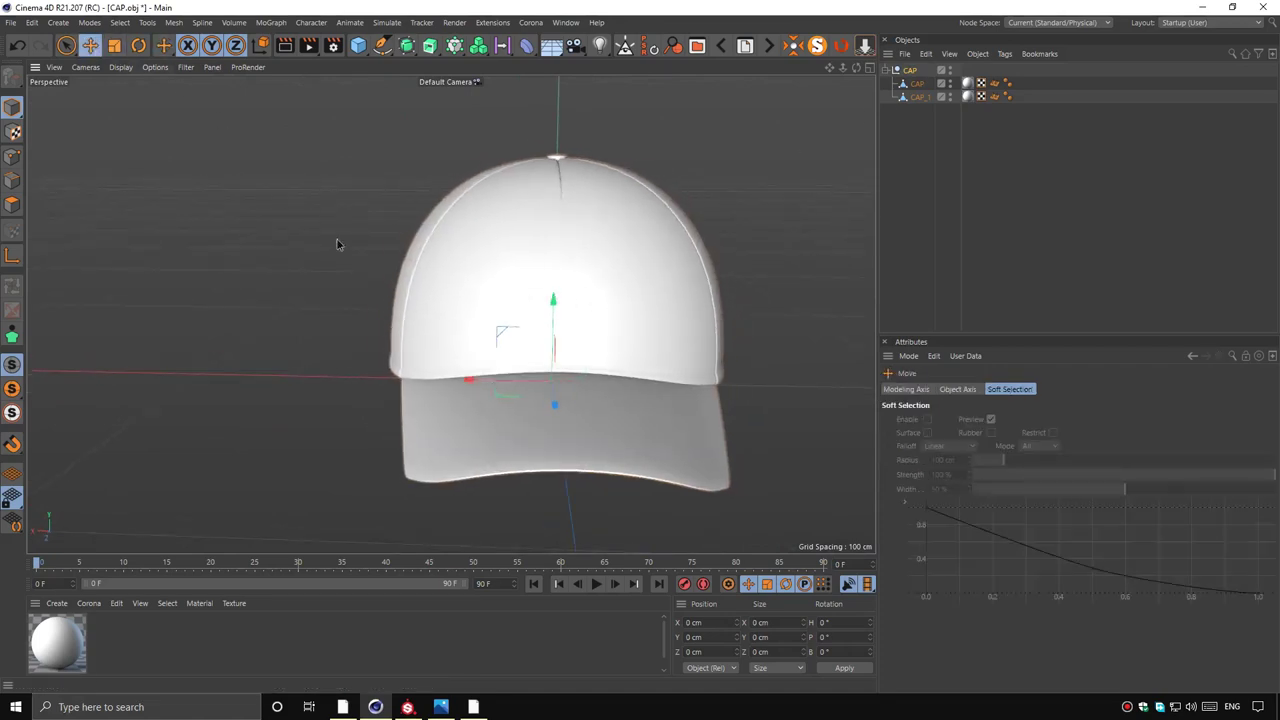
pyautogui.moveTo(463, 334)
pyautogui.keyDown('alt'); pyautogui.mouseDown()
pyautogui.moveTo(559, 336)
pyautogui.moveTo(543, 323)
pyautogui.moveTo(677, 300)
pyautogui.moveTo(533, 438)
pyautogui.mouseUp(); pyautogui.keyUp('alt')
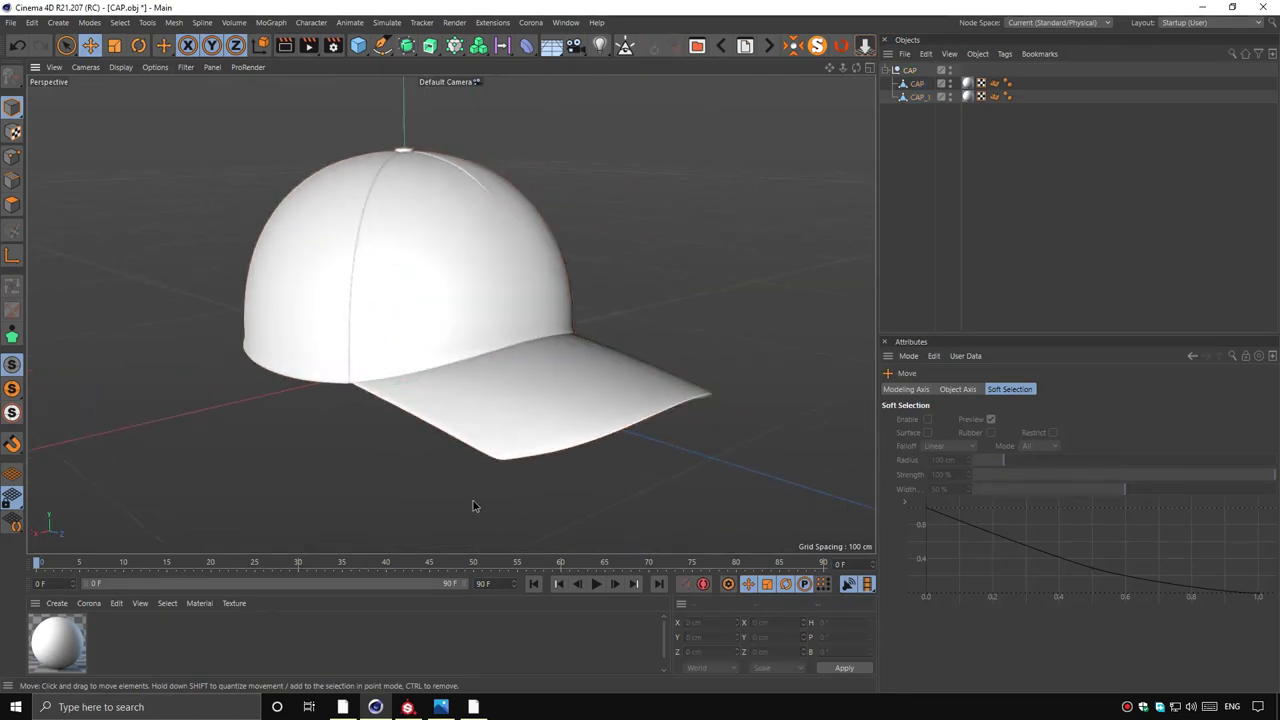
# Create a new Corona material whose diffuse texture is a Layer shader with two Bitmap layers
pyautogui.click(89, 603)
pyautogui.click(115, 449)
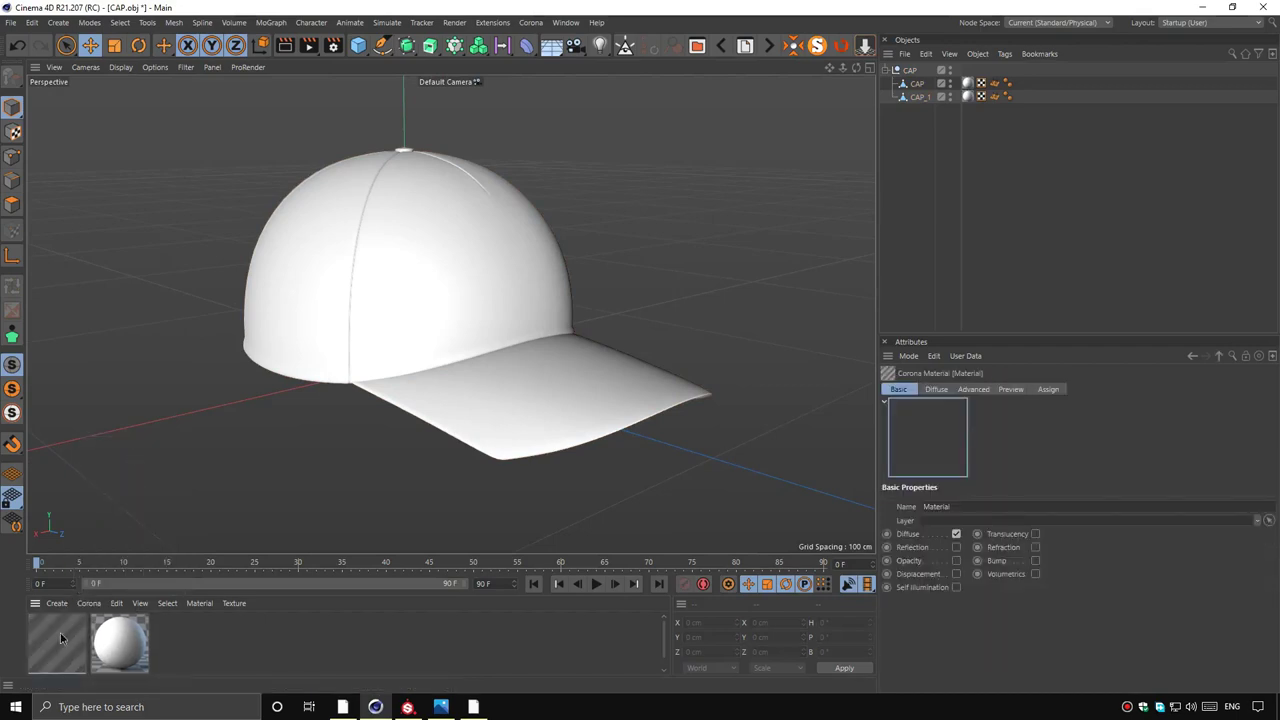
pyautogui.doubleClick(118, 641)
pyautogui.click(355, 234)
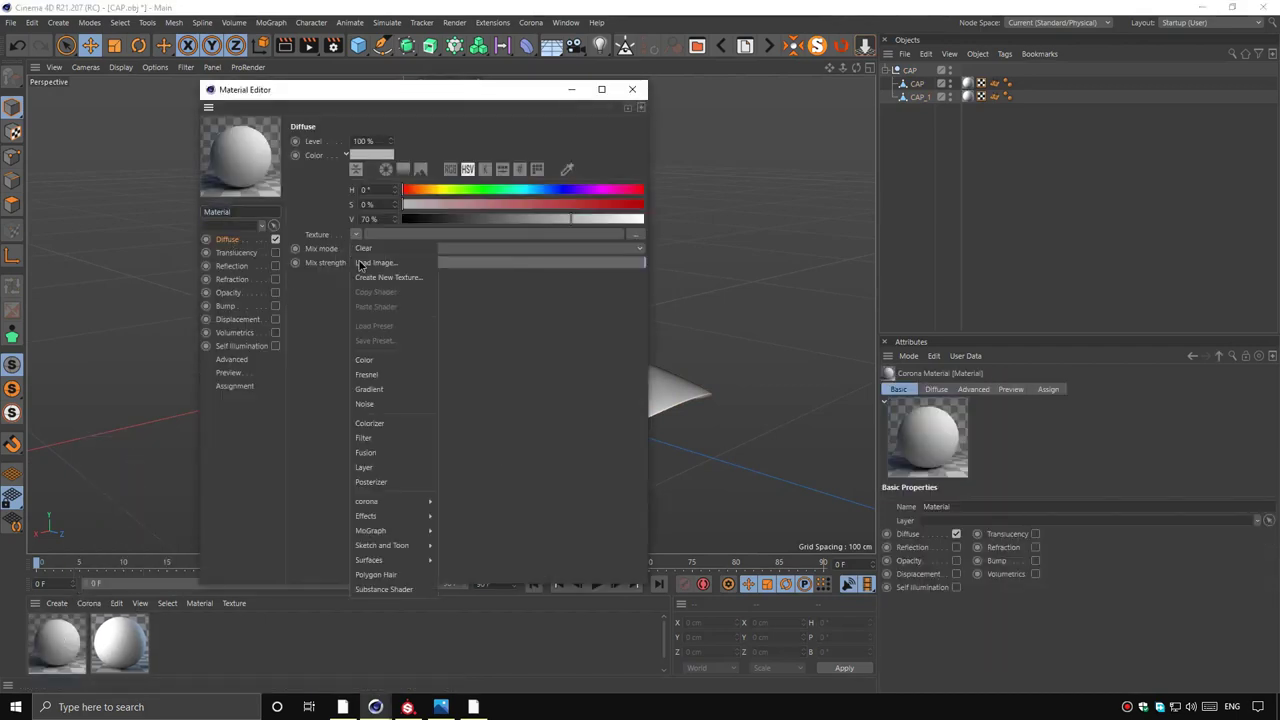
pyautogui.click(367, 460)
pyautogui.click(363, 253)
pyautogui.click(363, 253)
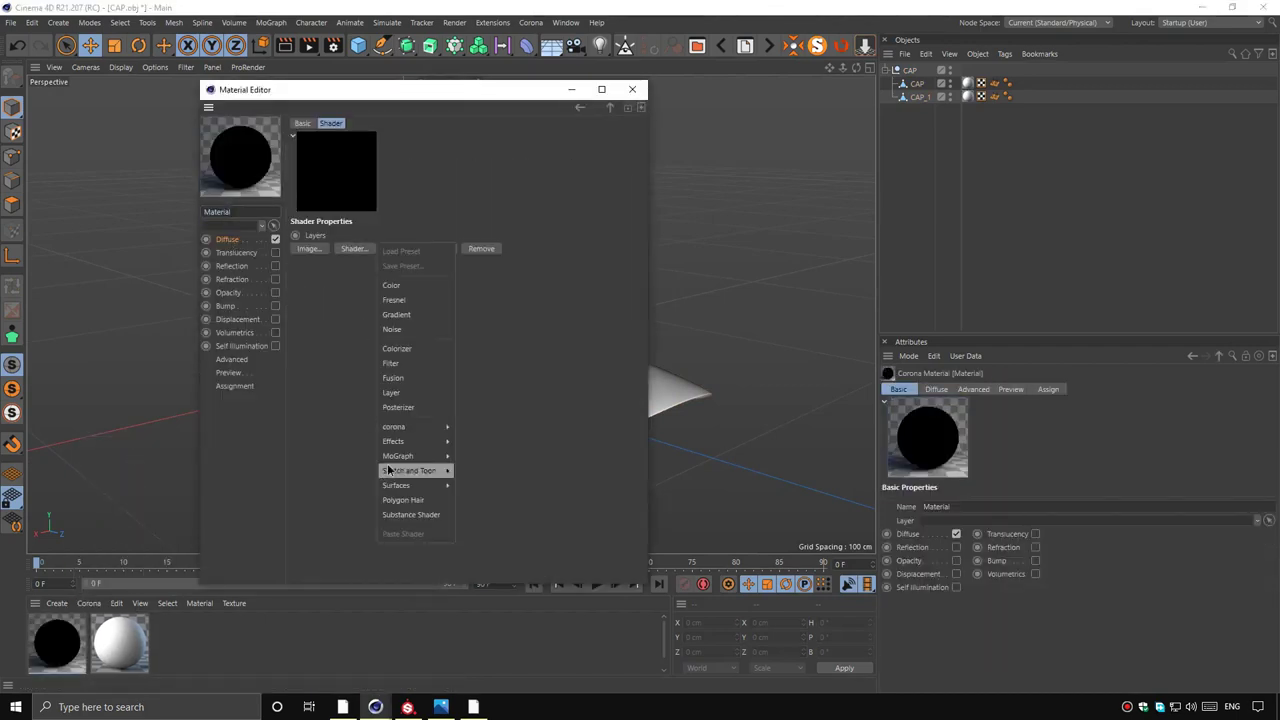
pyautogui.click(470, 425)
pyautogui.click(355, 253)
pyautogui.moveTo(397, 455)
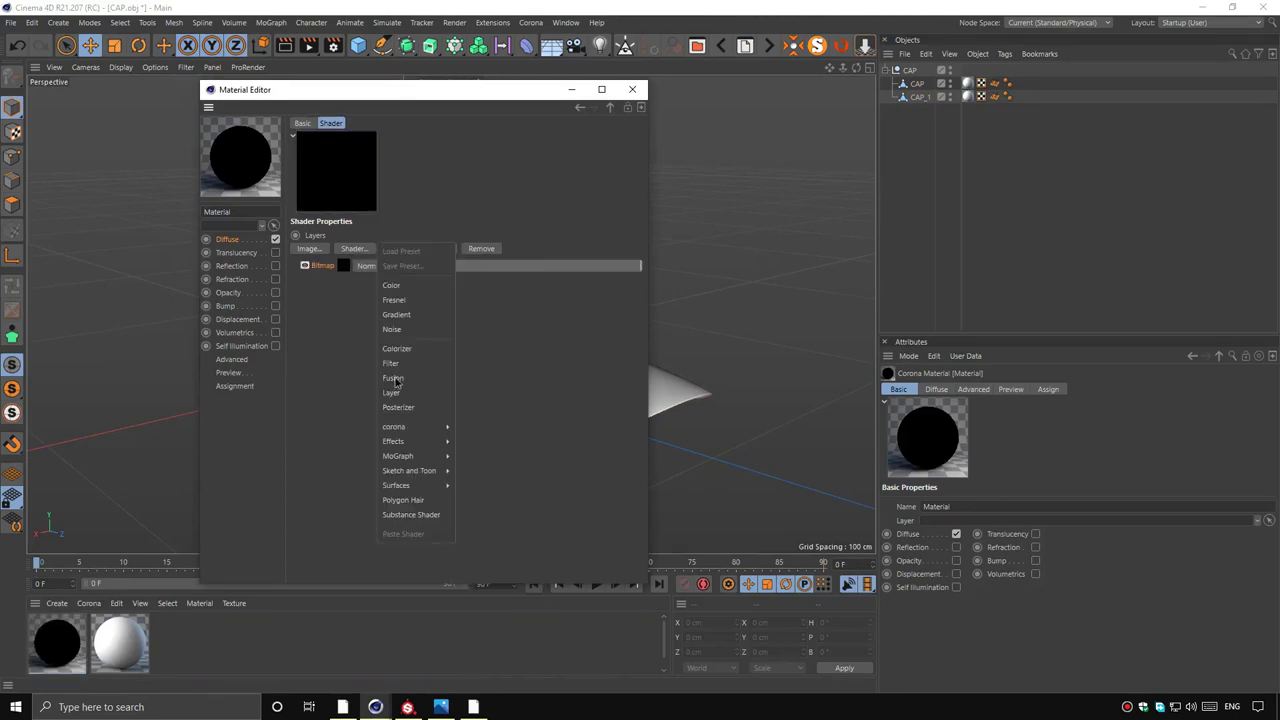
pyautogui.click(470, 425)
# Load DefaultMaterial_Mixed_AO.png on Multiply in layer one and DefaultMaterial_Base_Color.png in layer two
pyautogui.click(343, 271)
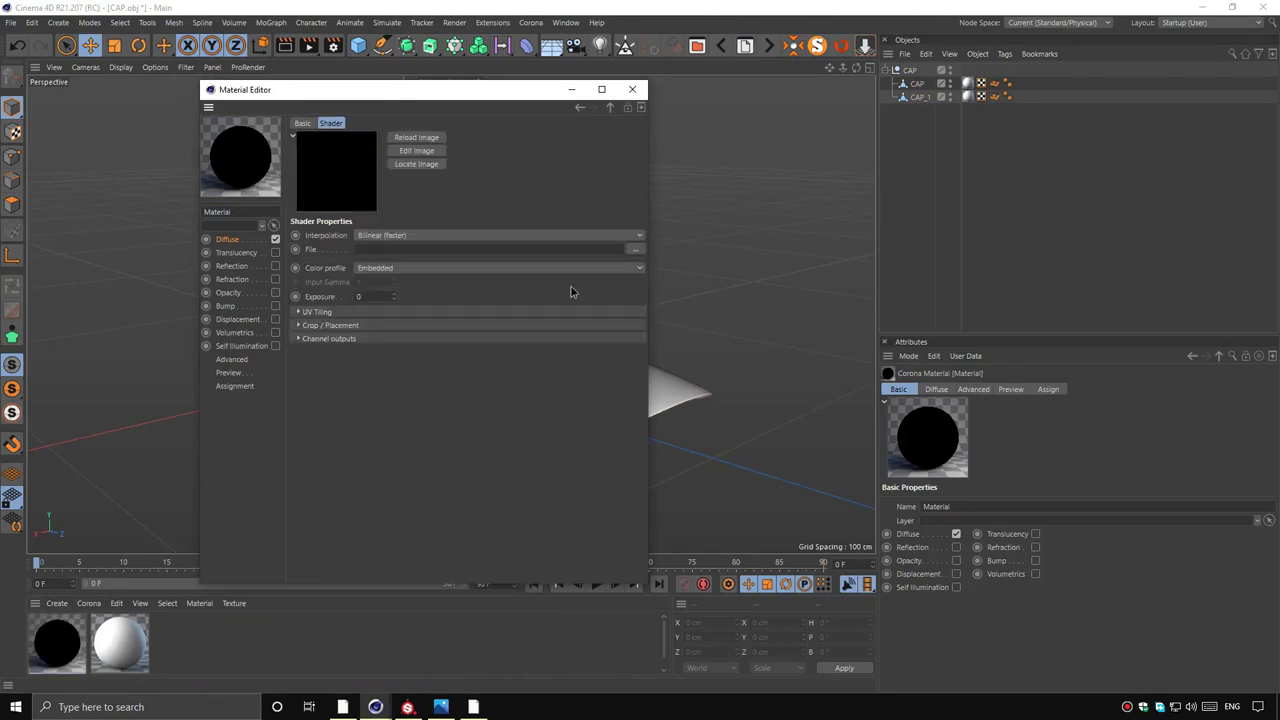
pyautogui.click(636, 259)
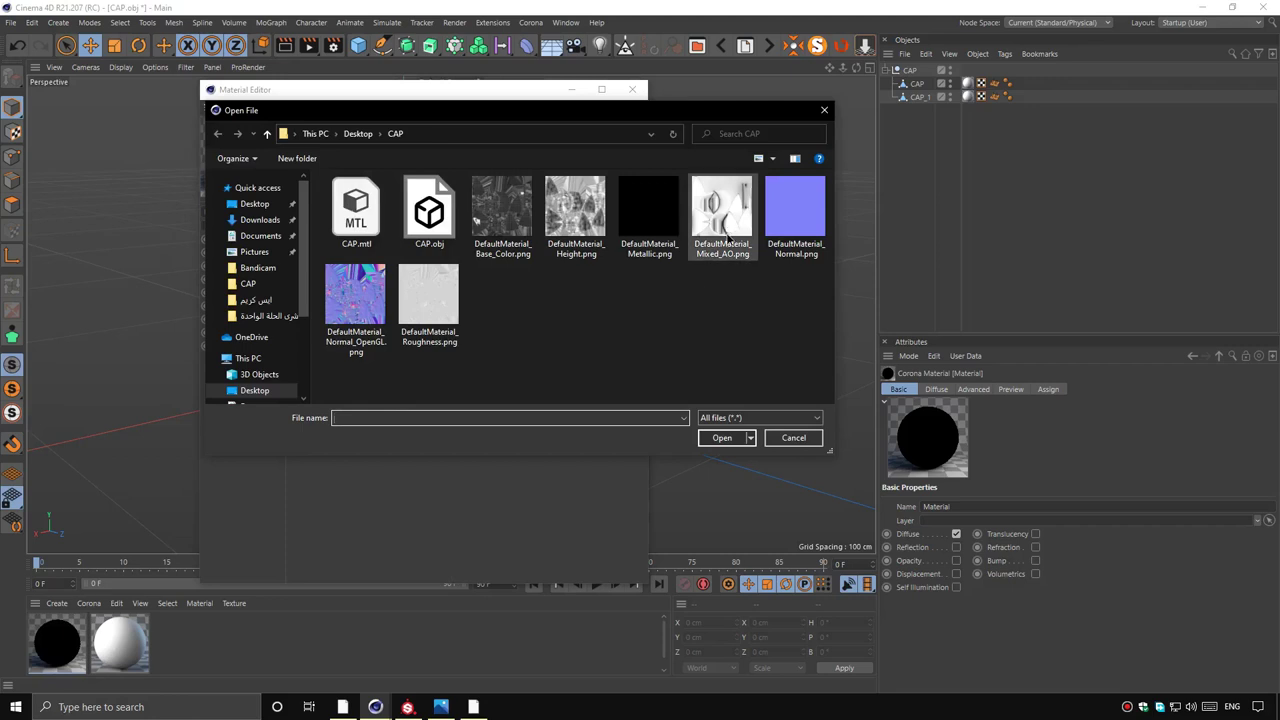
pyautogui.doubleClick(722, 215)
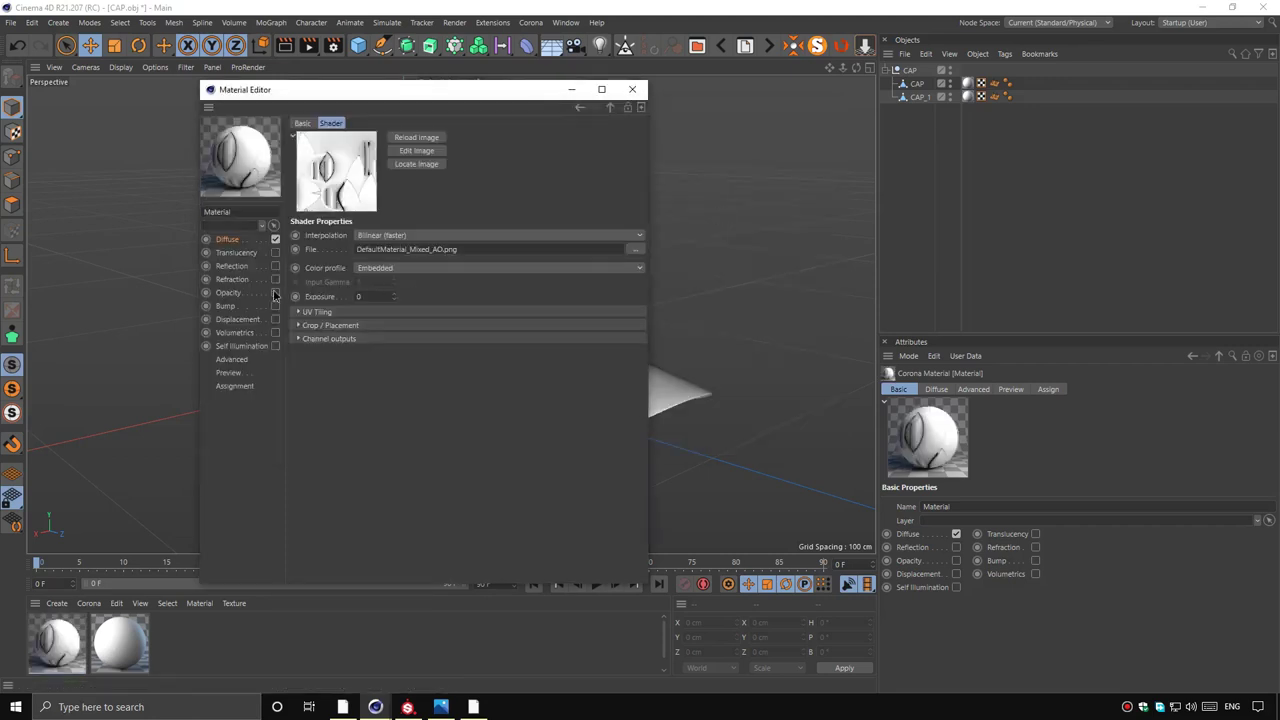
pyautogui.click(610, 107)
pyautogui.click(393, 265)
pyautogui.click(364, 362)
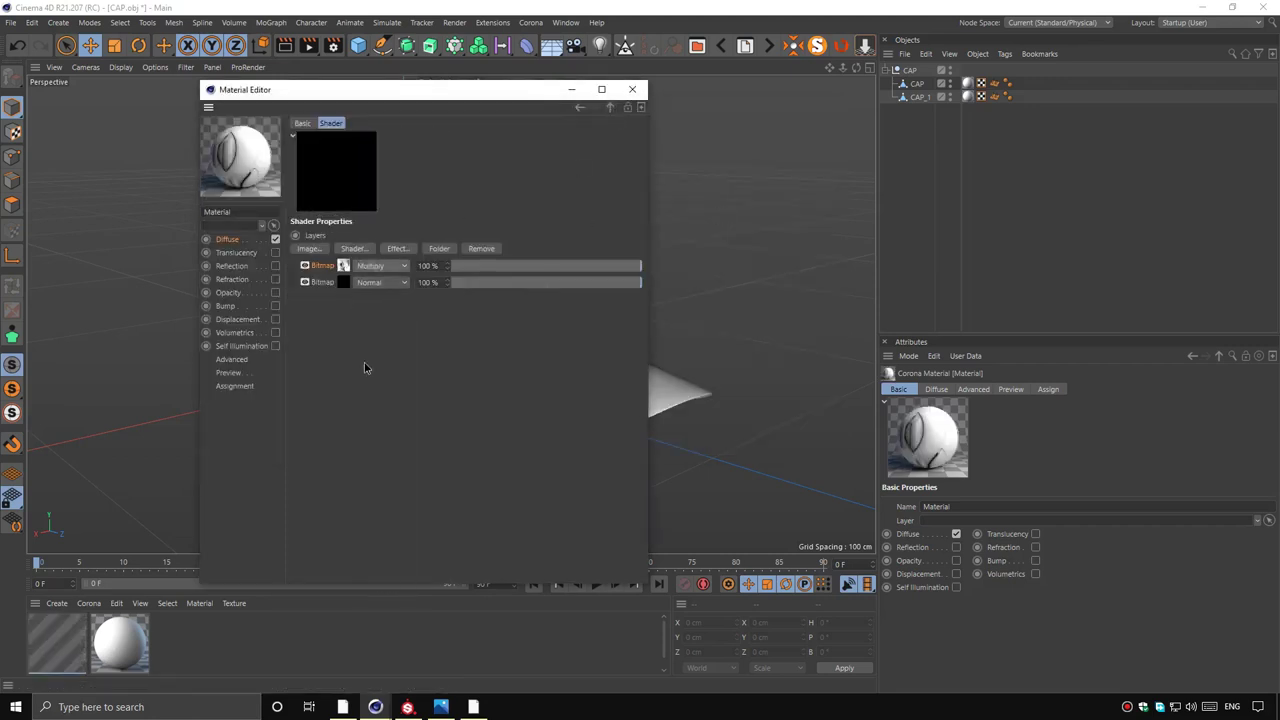
pyautogui.click(343, 285)
pyautogui.click(635, 249)
pyautogui.doubleClick(500, 205)
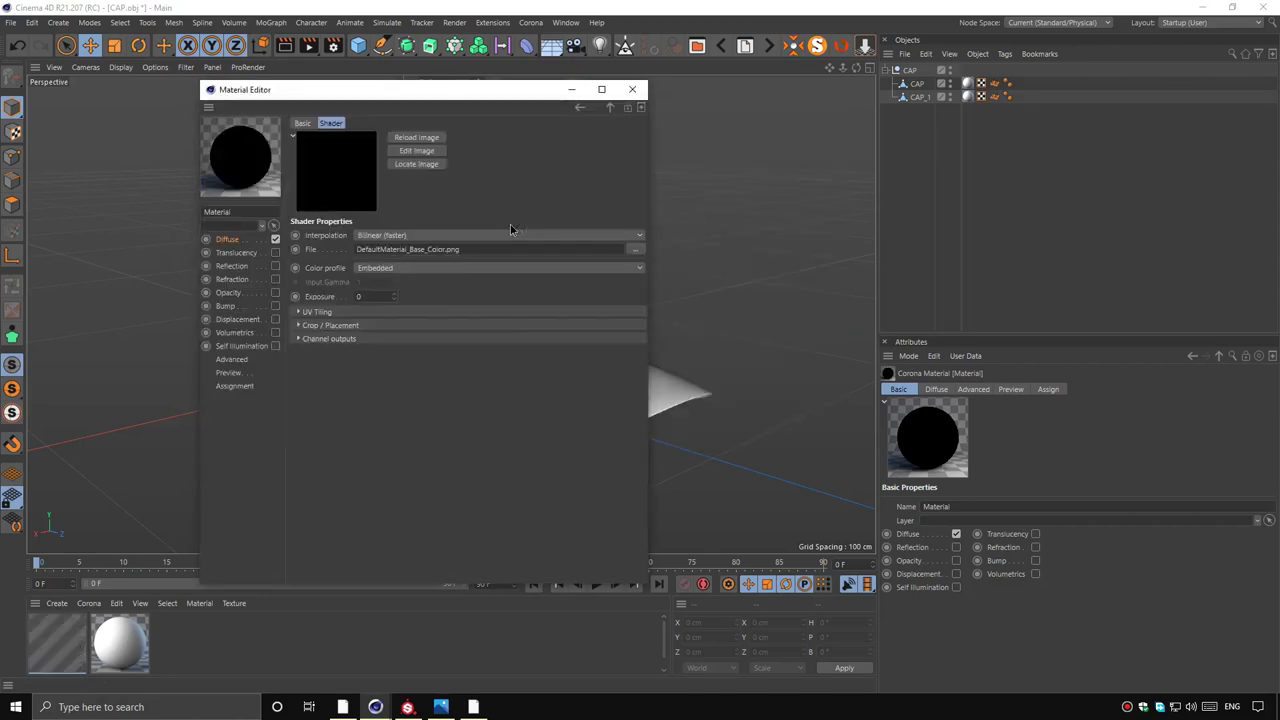
# Enable reflection driven by a Colorizer loading DefaultMaterial_Base_Color.png
pyautogui.click(275, 266)
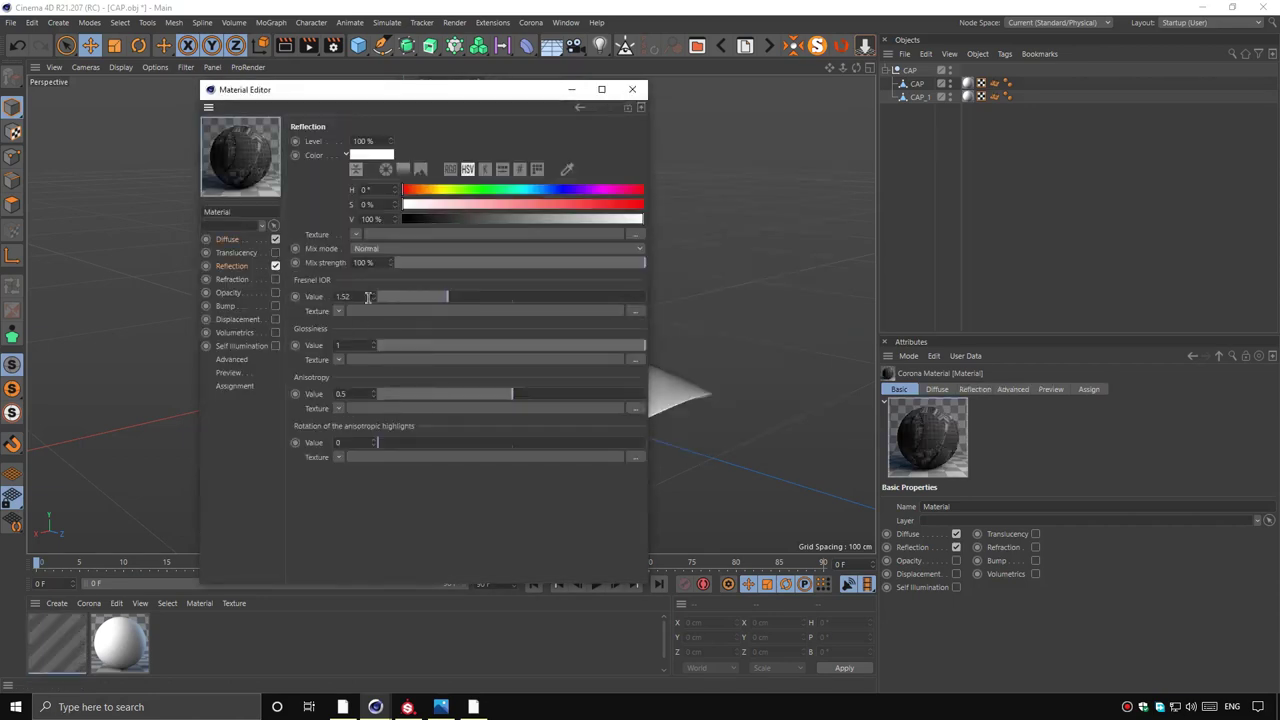
pyautogui.click(356, 234)
pyautogui.click(405, 444)
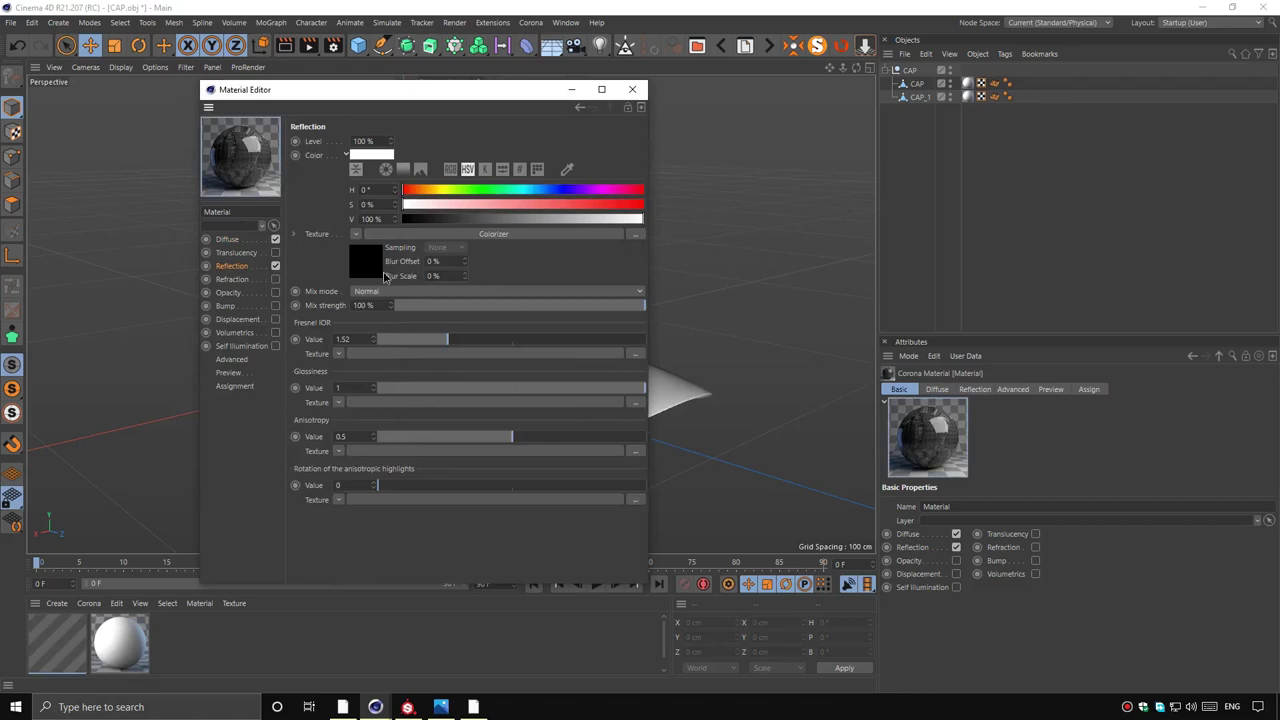
pyautogui.click(366, 263)
pyautogui.click(634, 257)
pyautogui.doubleClick(517, 222)
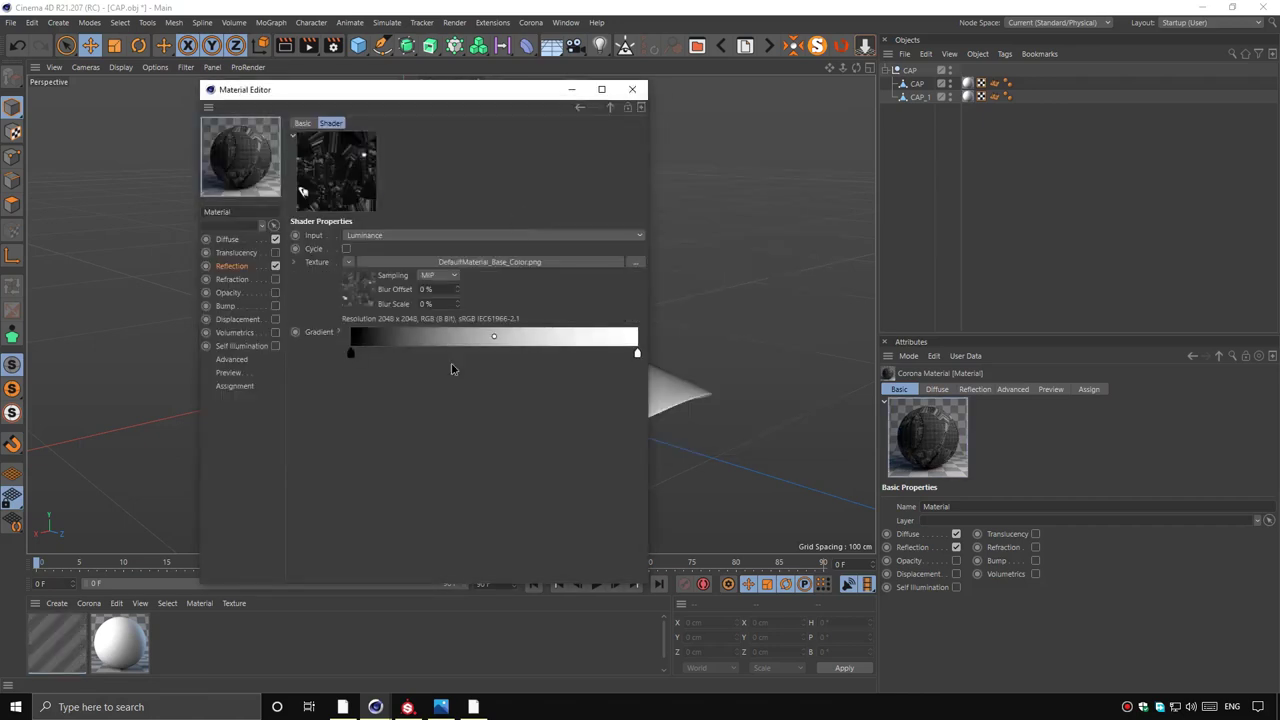
# Enable bump with a Corona Normal shader loading DefaultMaterial_Normal_OpenGL.png at 500% strength
pyautogui.click(275, 305)
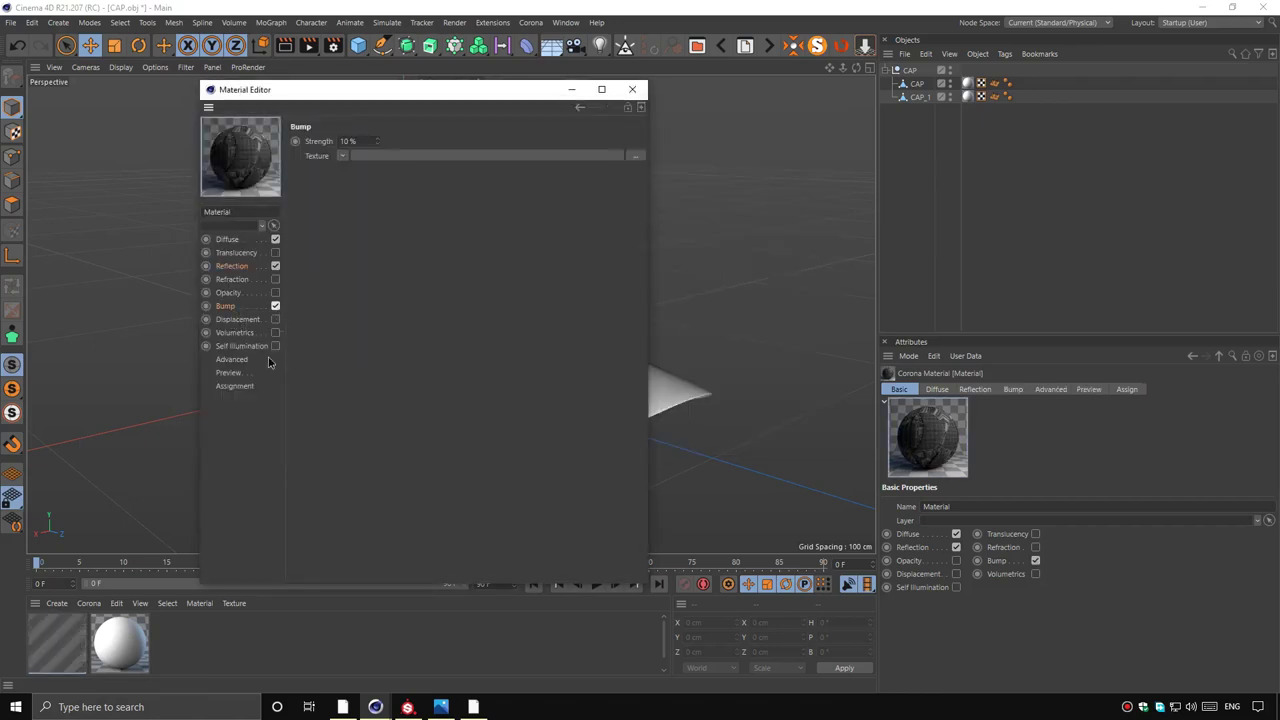
pyautogui.click(342, 155)
pyautogui.moveTo(378, 442)
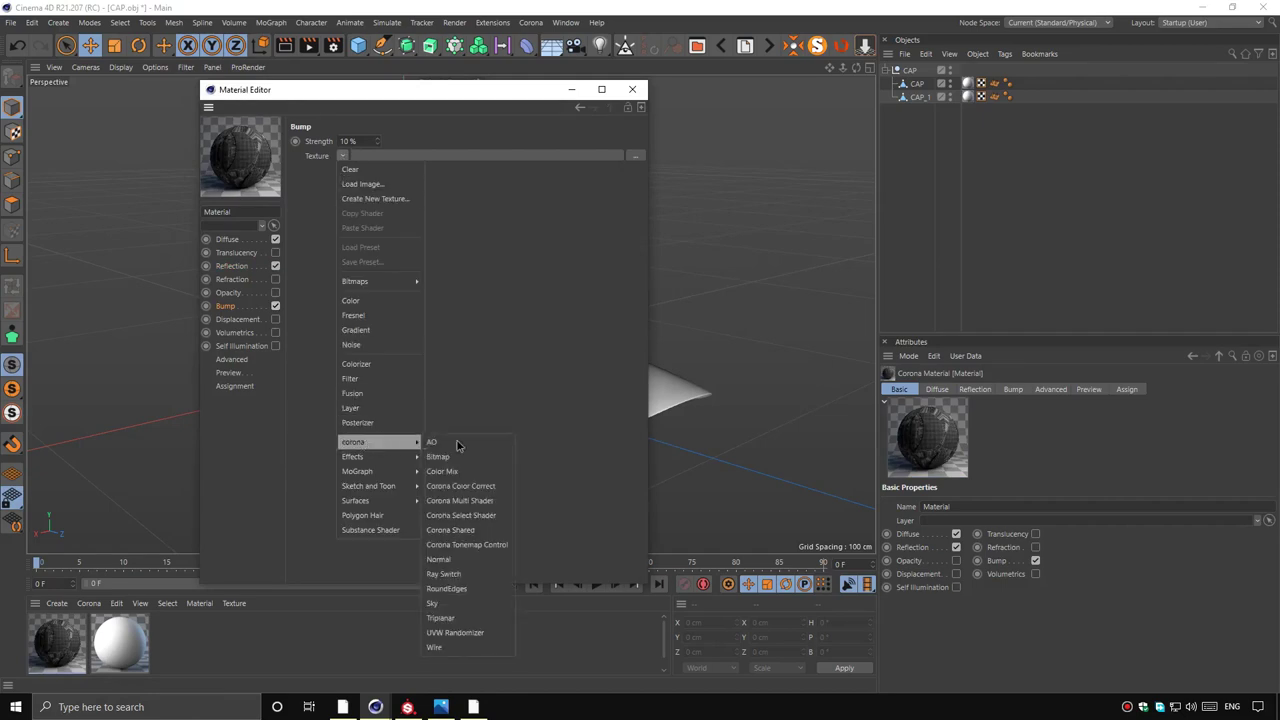
pyautogui.click(465, 560)
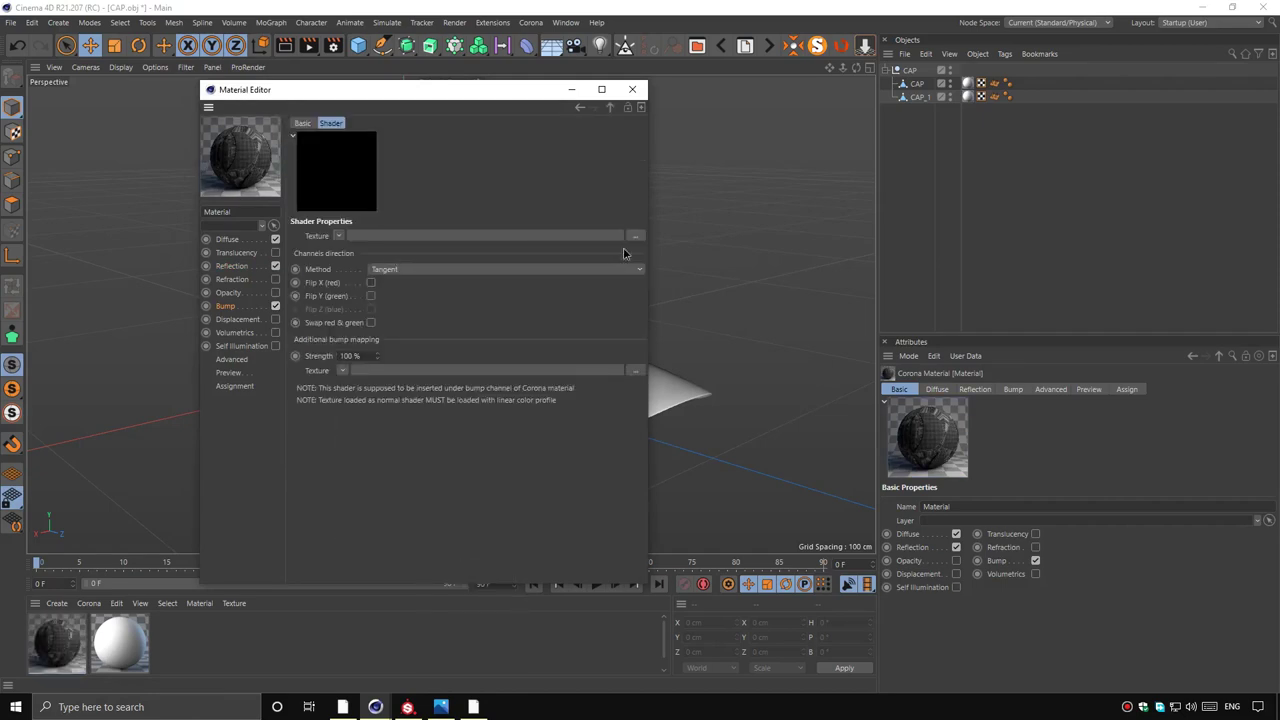
pyautogui.click(635, 236)
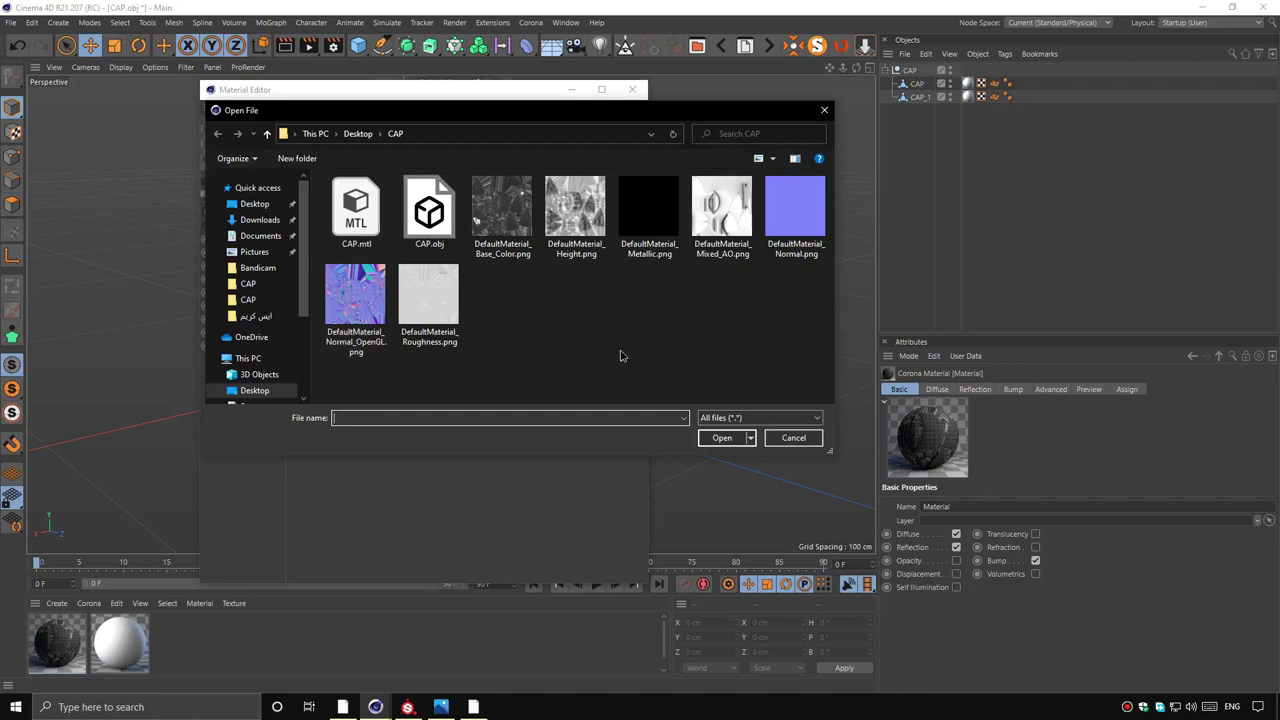
pyautogui.doubleClick(357, 310)
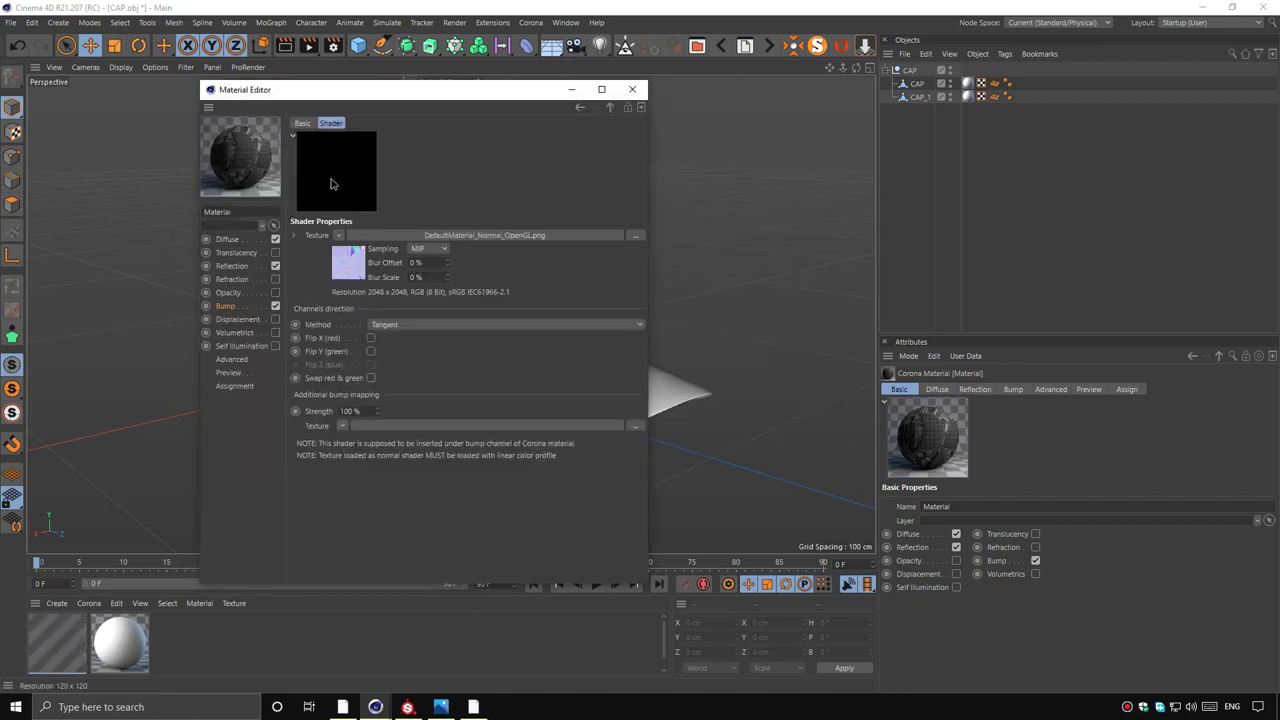
pyautogui.click(226, 306)
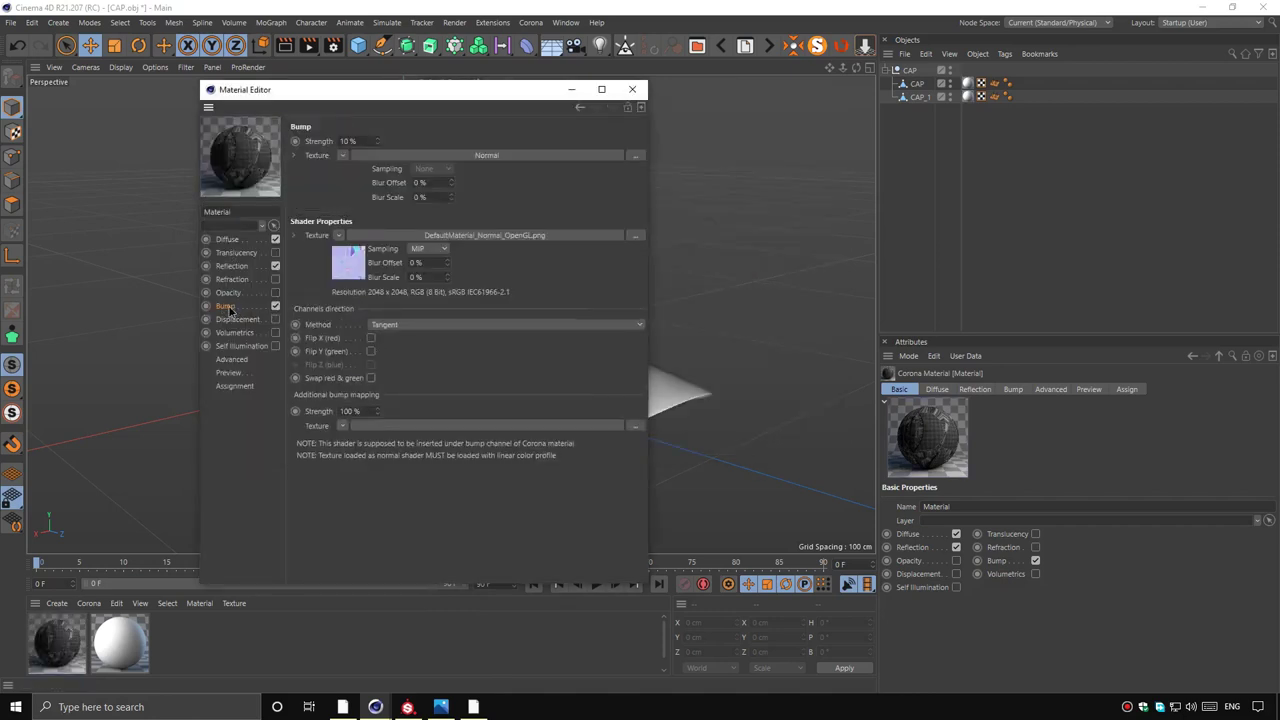
pyautogui.write('00')
pyautogui.press('Return')
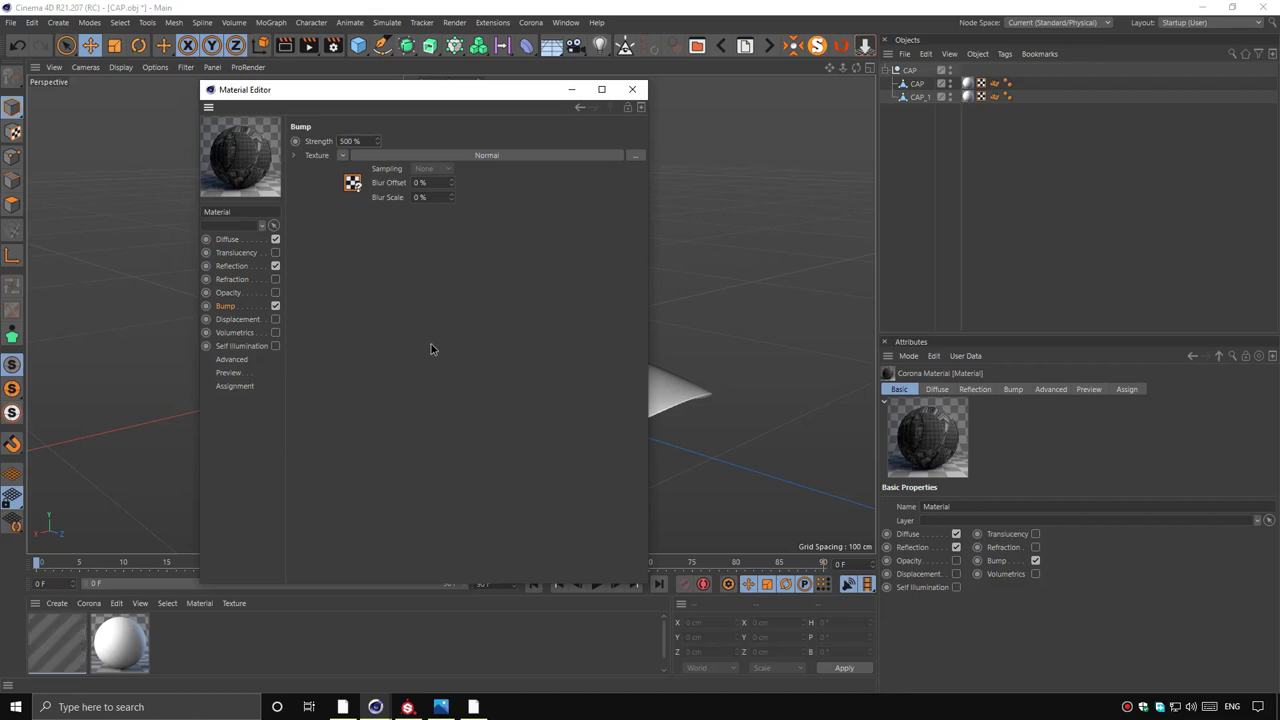
# Put the dark material on the cap and orbit to inspect the plaid fabric and Nike logo
pyautogui.click(632, 89)
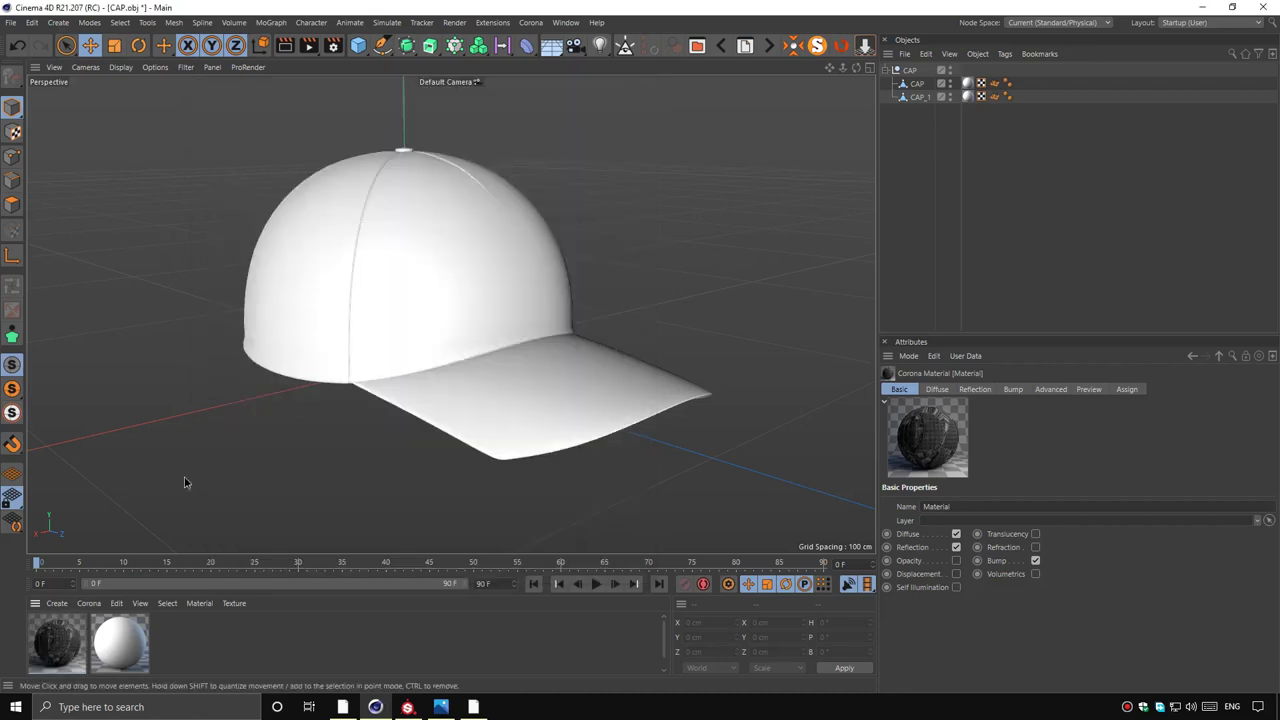
pyautogui.moveTo(59, 653); pyautogui.dragTo(130, 648)
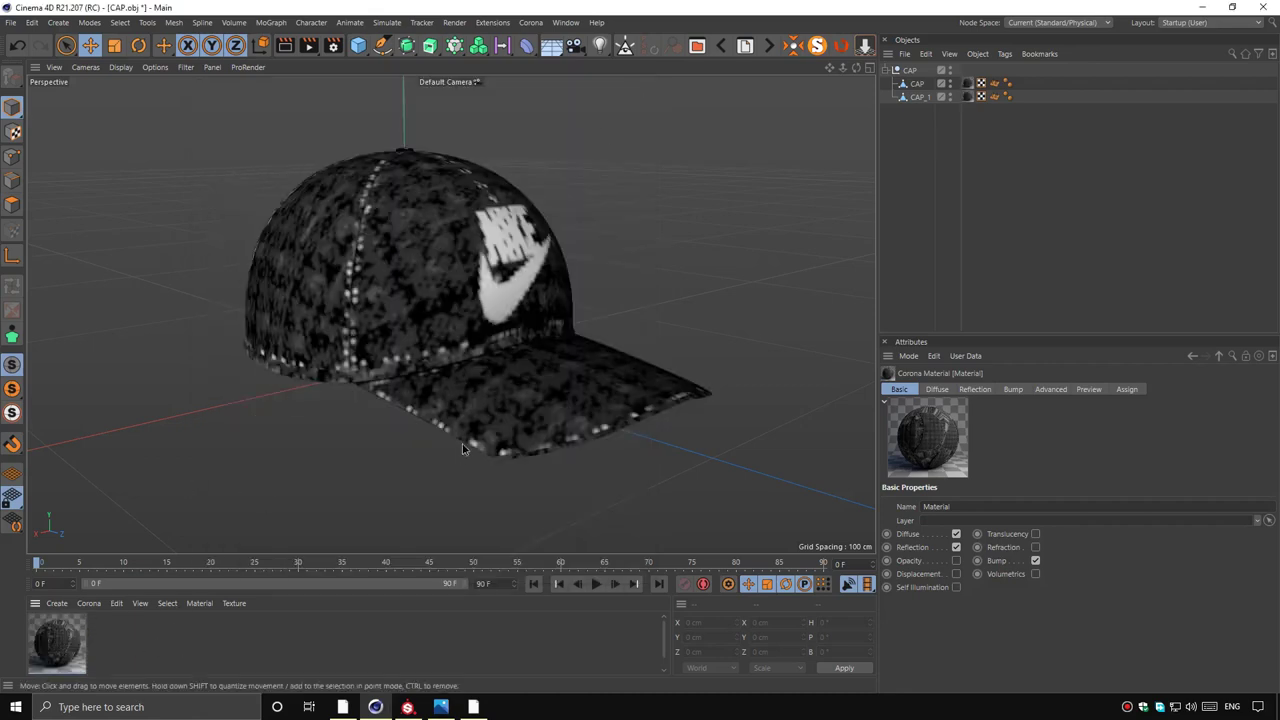
pyautogui.moveTo(446, 305)
pyautogui.keyDown('alt'); pyautogui.mouseDown()
pyautogui.moveTo(380, 303)
pyautogui.moveTo(798, 303)
pyautogui.mouseUp(); pyautogui.keyUp('alt')
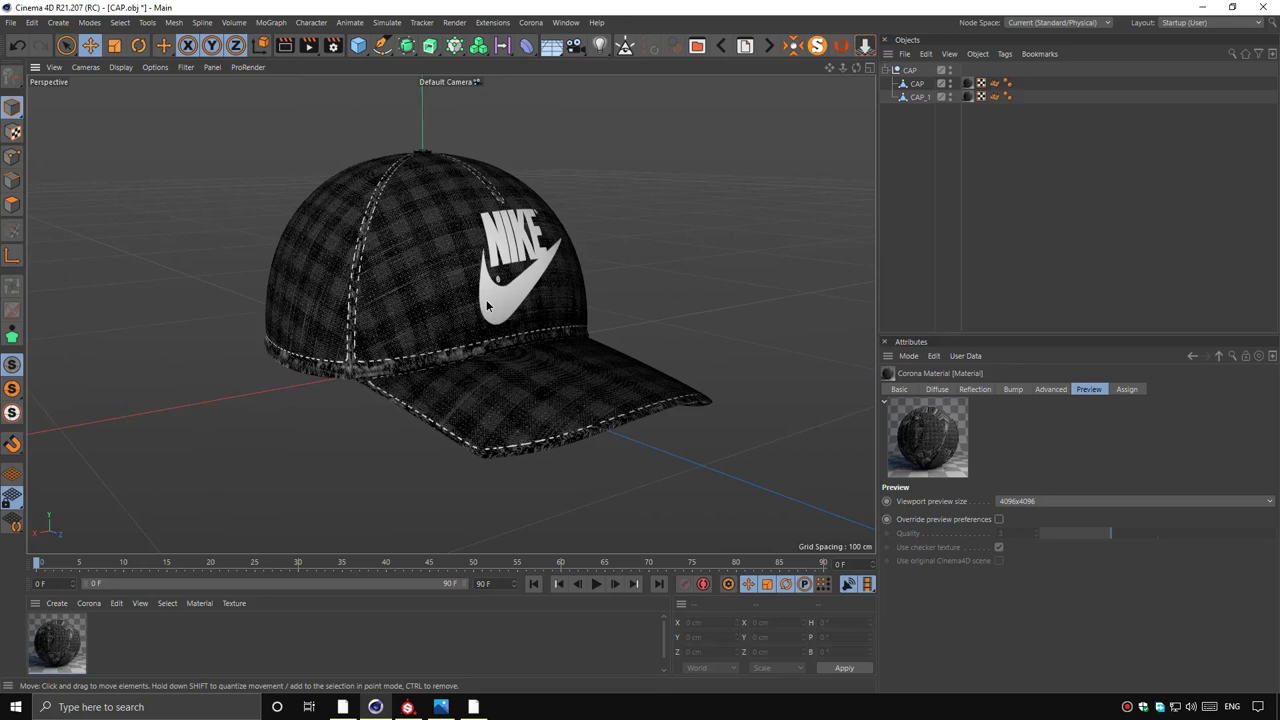
pyautogui.moveTo(478, 325)
pyautogui.keyDown('alt'); pyautogui.mouseDown()
pyautogui.moveTo(418, 350)
pyautogui.moveTo(448, 258)
pyautogui.moveTo(503, 277)
pyautogui.mouseUp(); pyautogui.keyUp('alt')
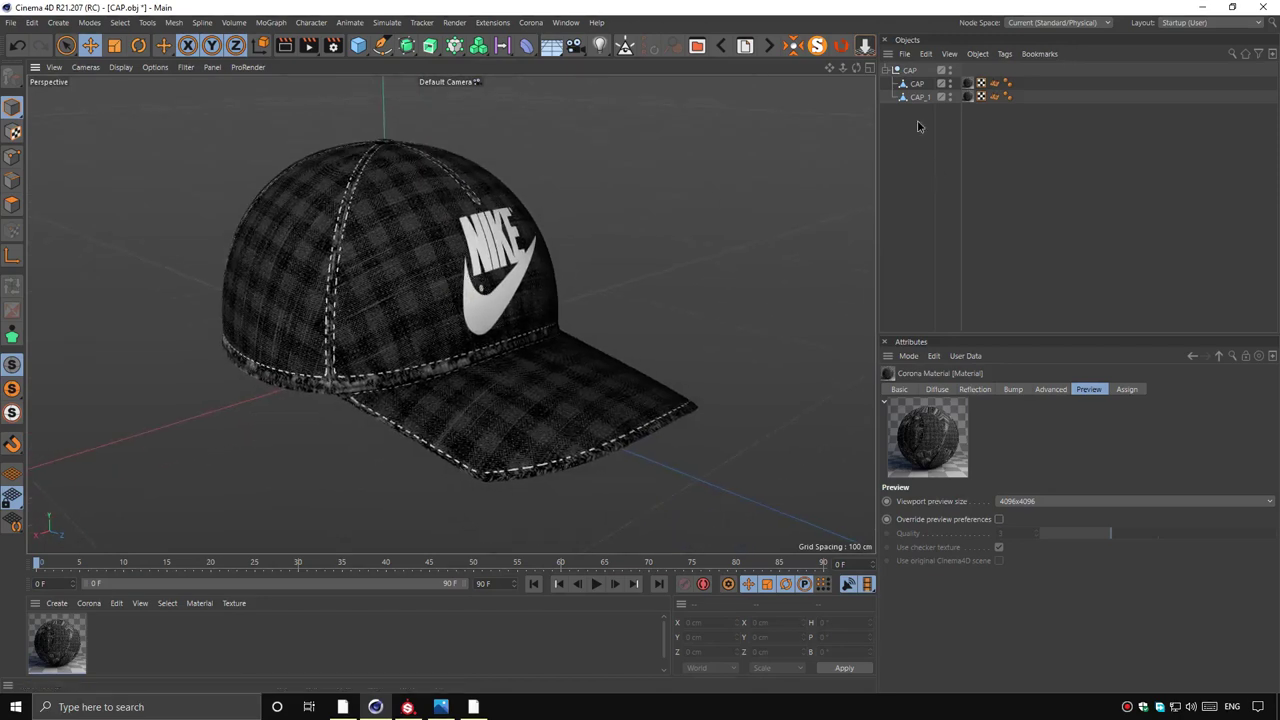
# Merge the cap parts into a single CAP object and select it
pyautogui.click(910, 70)
pyautogui.rightClick(910, 70)
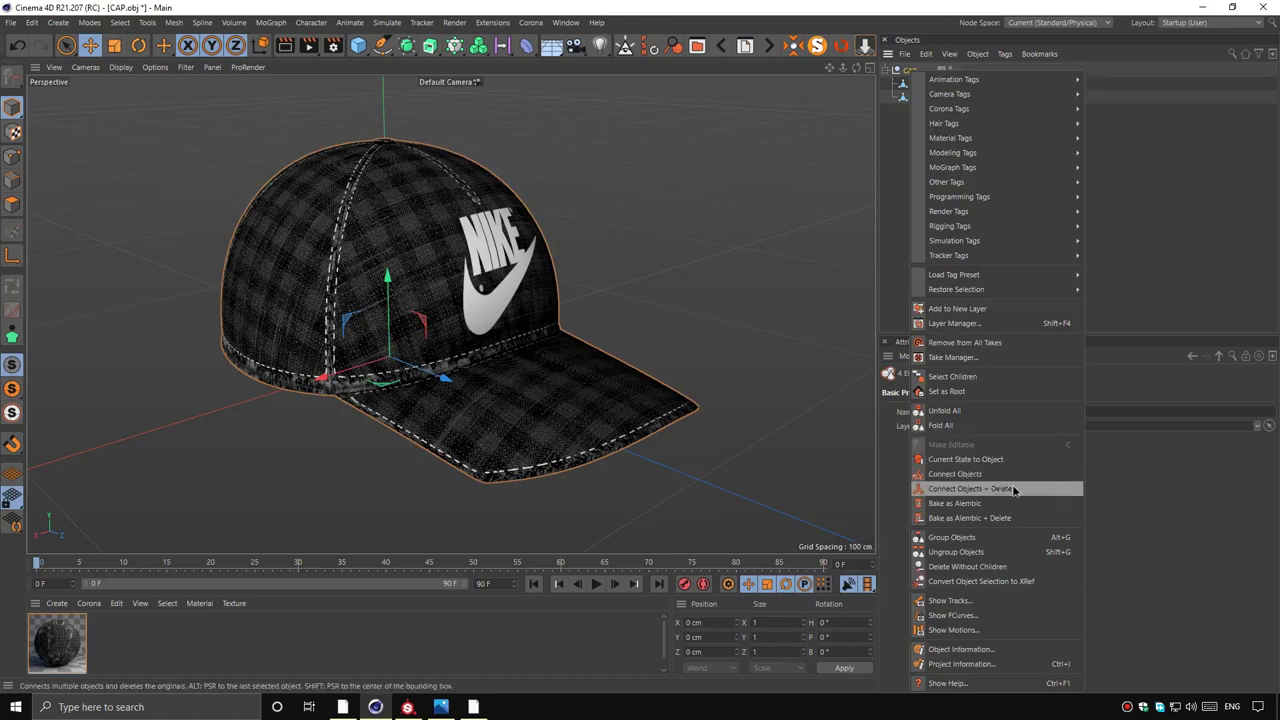
pyautogui.click(970, 488)
pyautogui.click(911, 93)
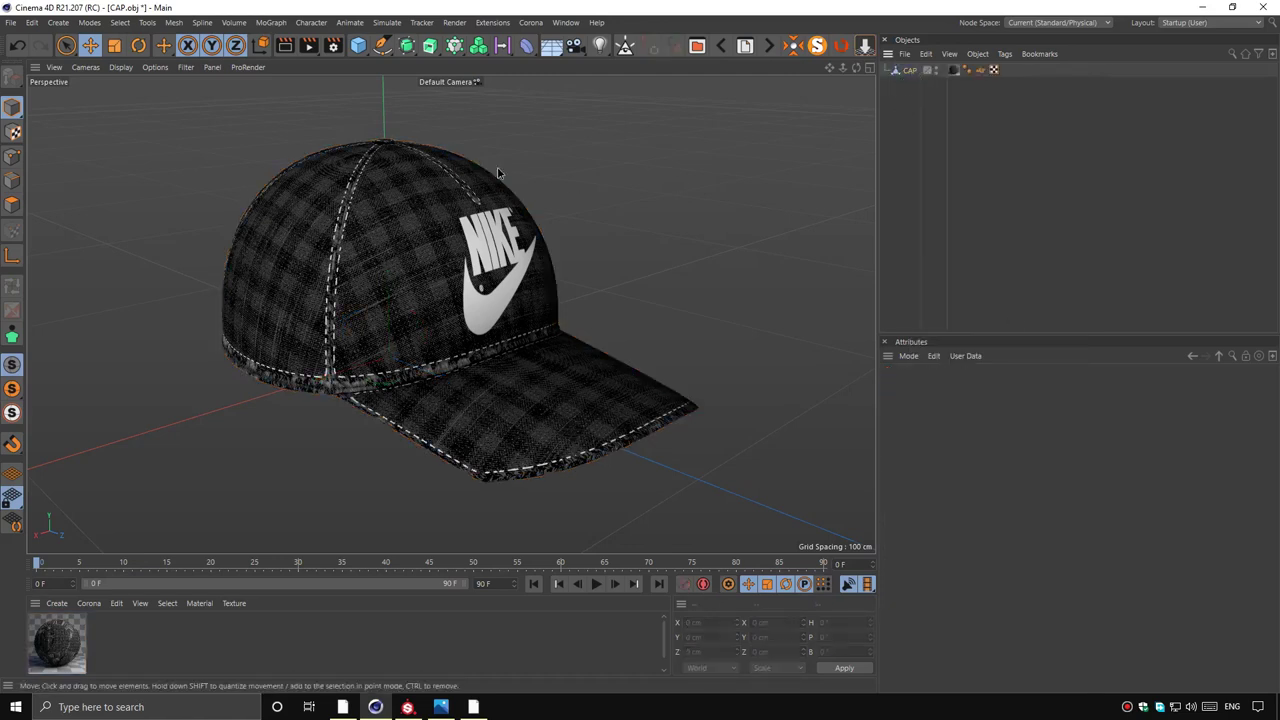
pyautogui.click(910, 70)
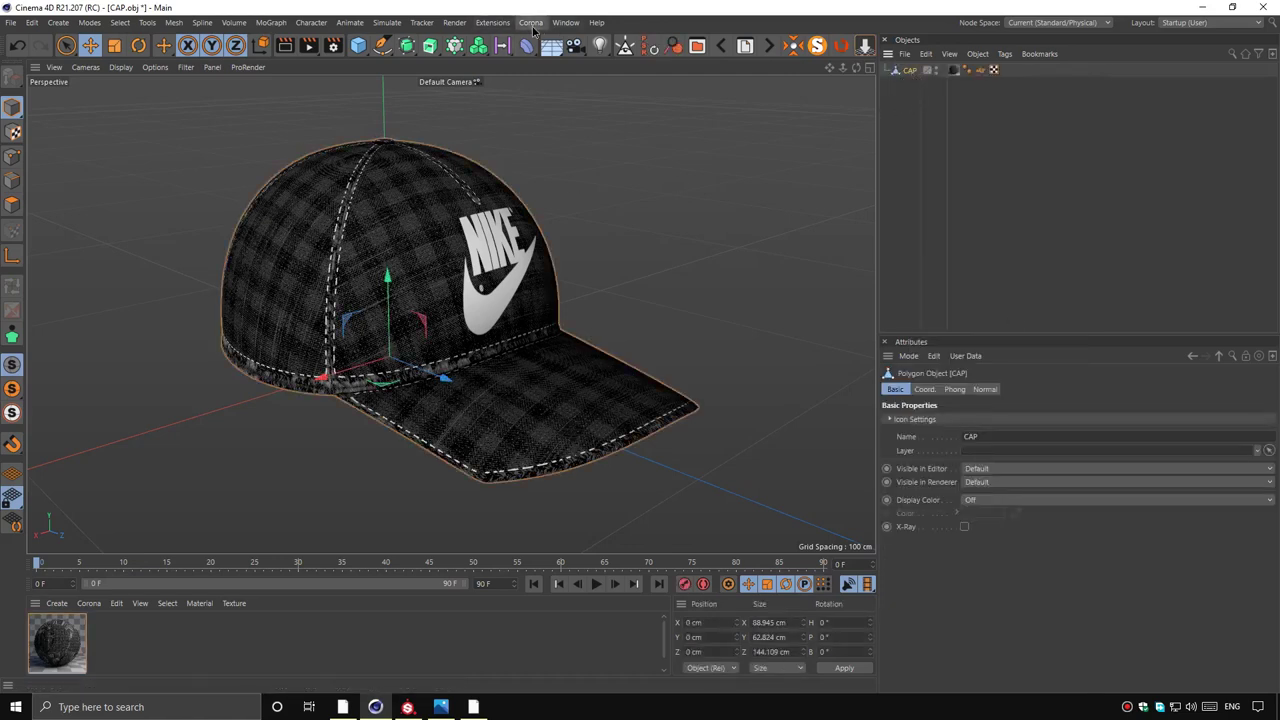
# Add Hair to the cap with 1 cm length and a hair count of 5000
pyautogui.click(532, 24)
pyautogui.click(560, 118)
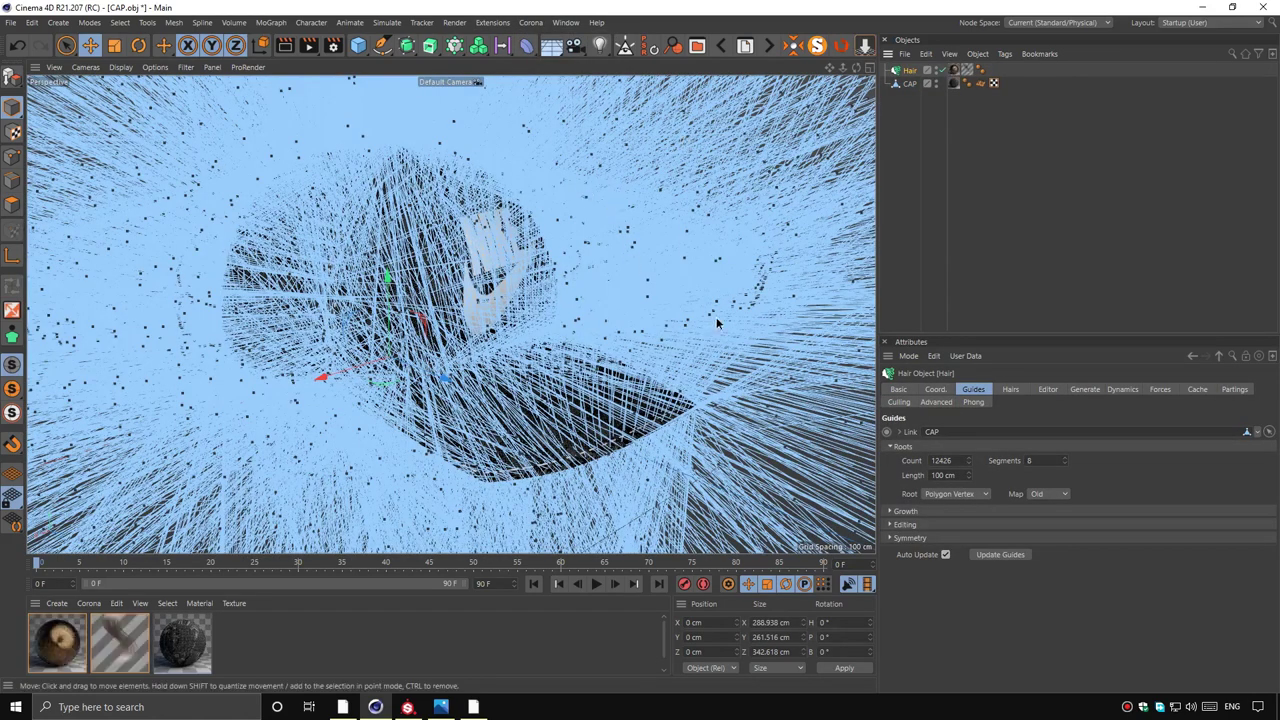
pyautogui.click(945, 475)
pyautogui.write('1')
pyautogui.press('Return')
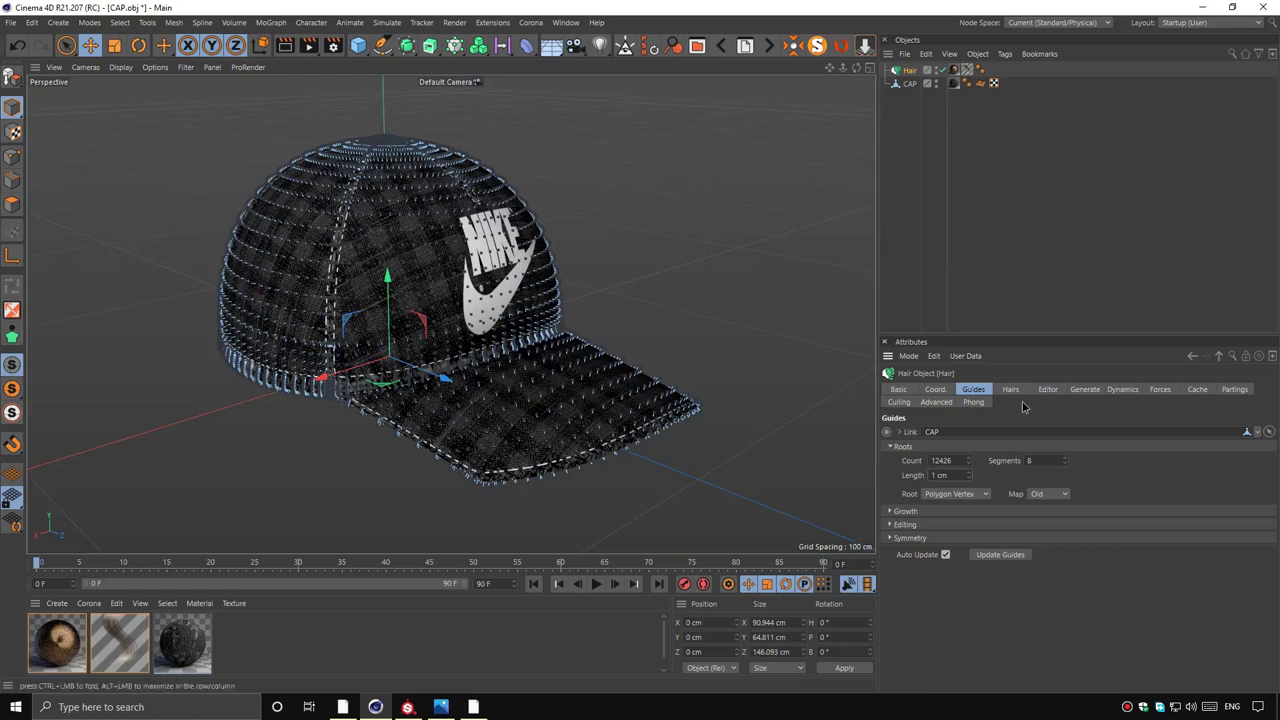
pyautogui.click(1085, 390)
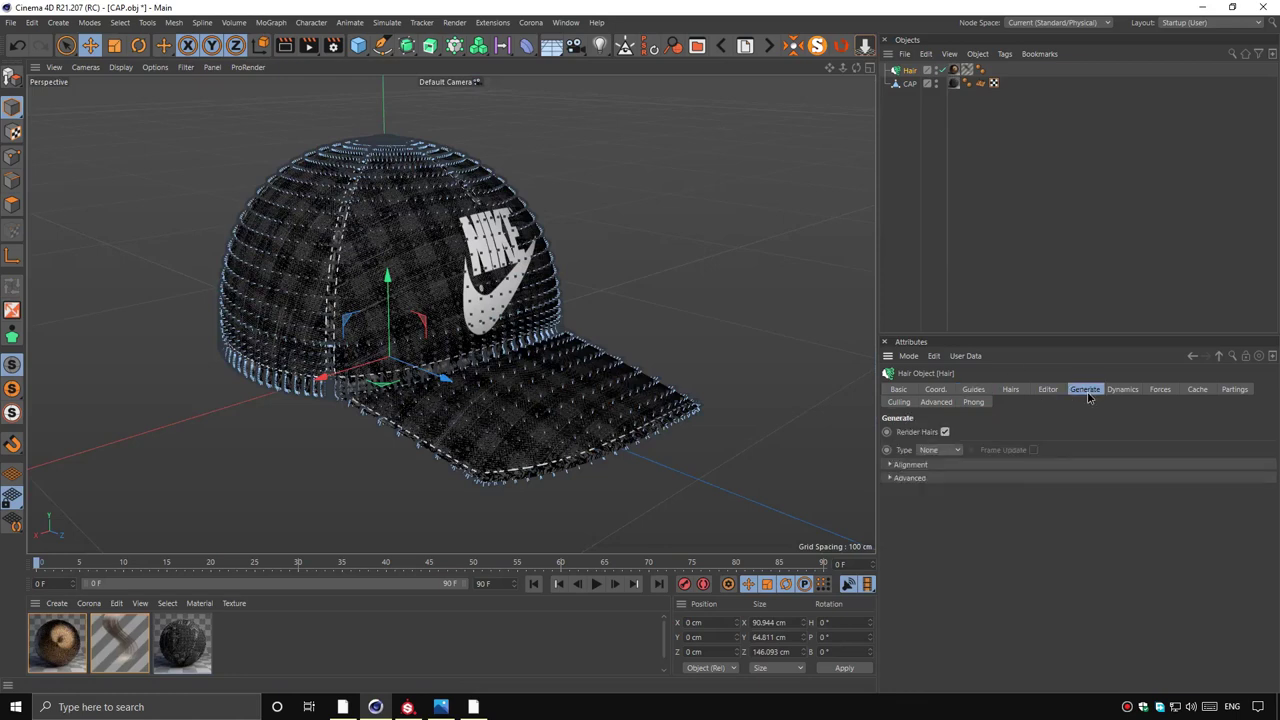
pyautogui.click(1050, 392)
pyautogui.click(1014, 392)
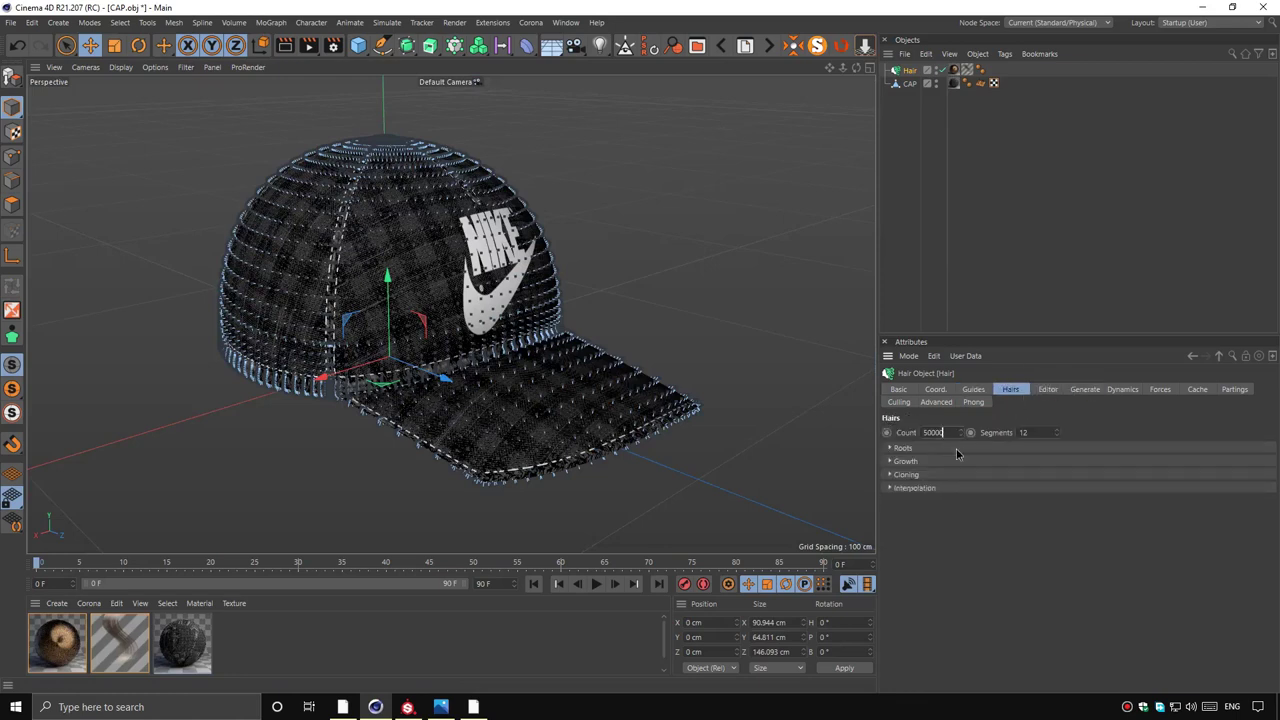
pyautogui.press('Return')
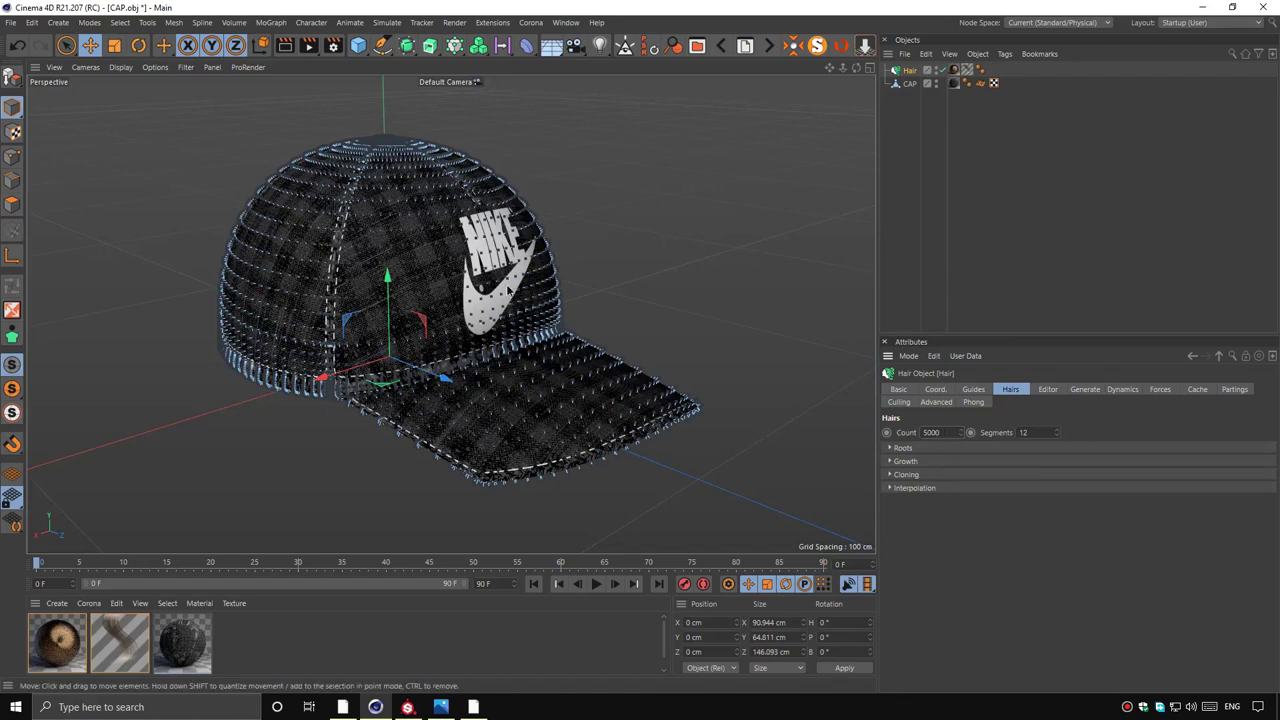
pyautogui.click(297, 643)
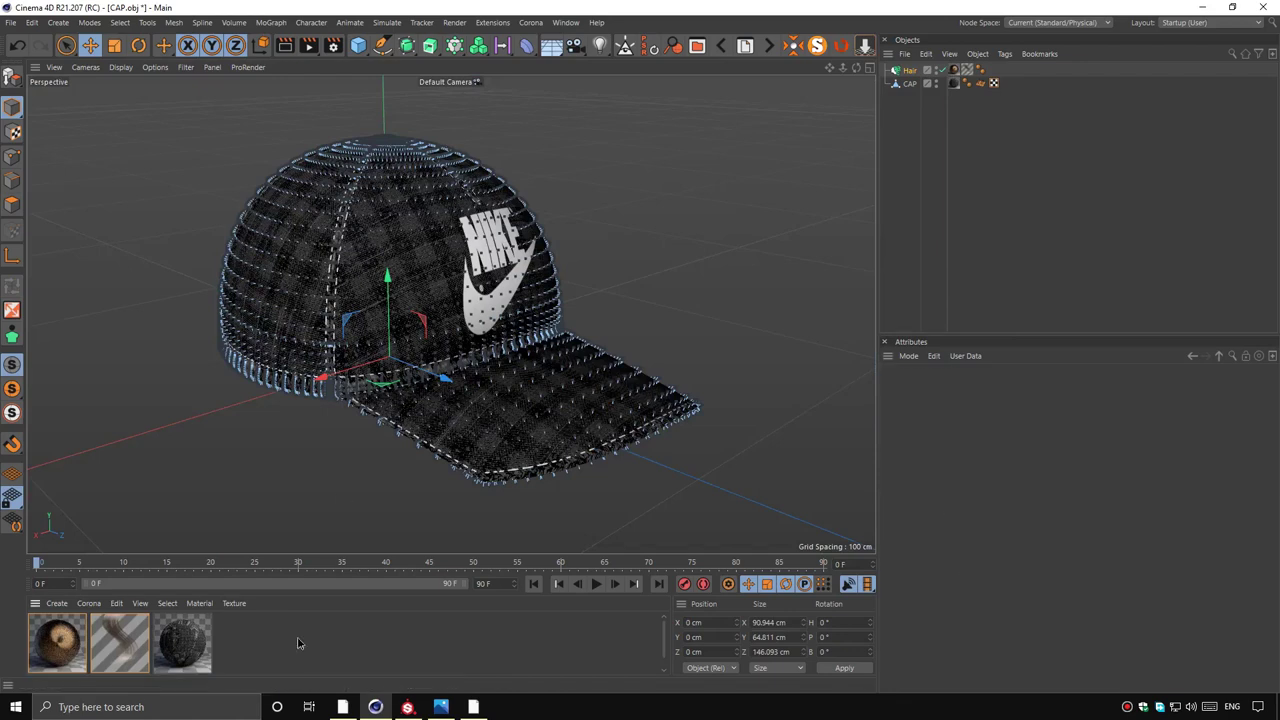
# Set the Hair Mat root thickness to 0.01 cm and enable Kink and Bend
pyautogui.doubleClick(129, 630)
pyautogui.click(243, 310)
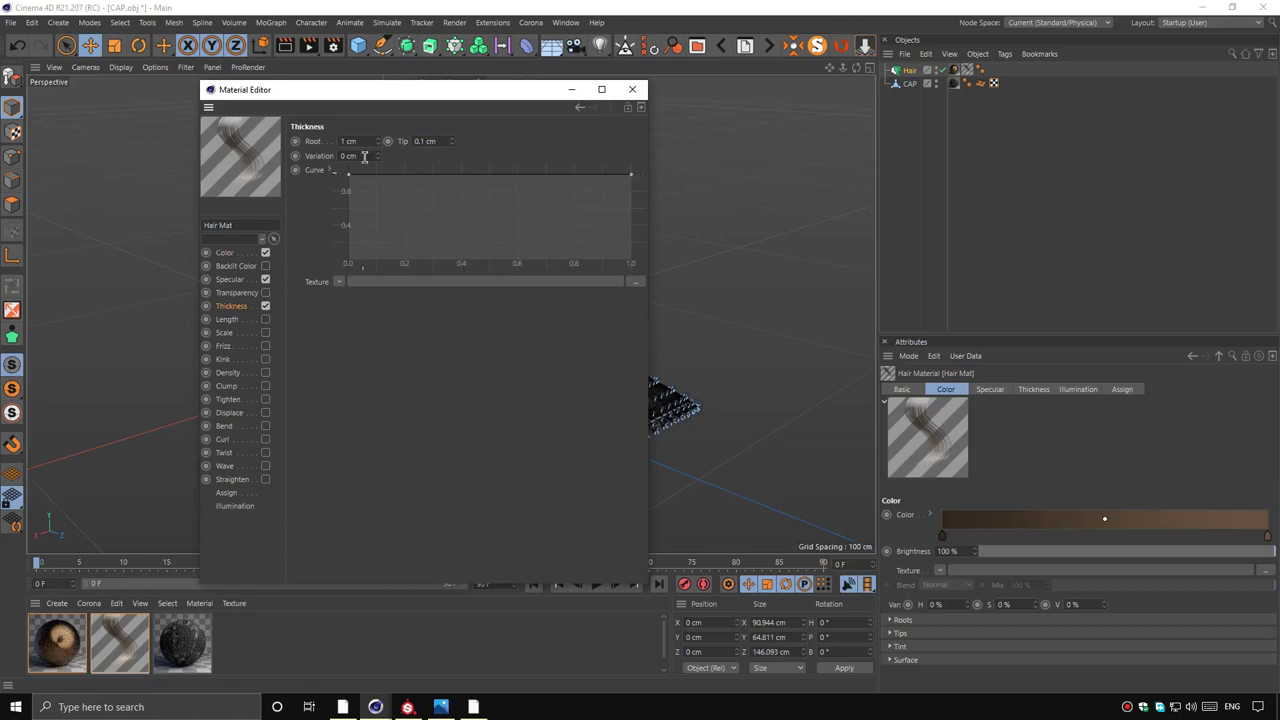
pyautogui.write('0.01')
pyautogui.press('Return')
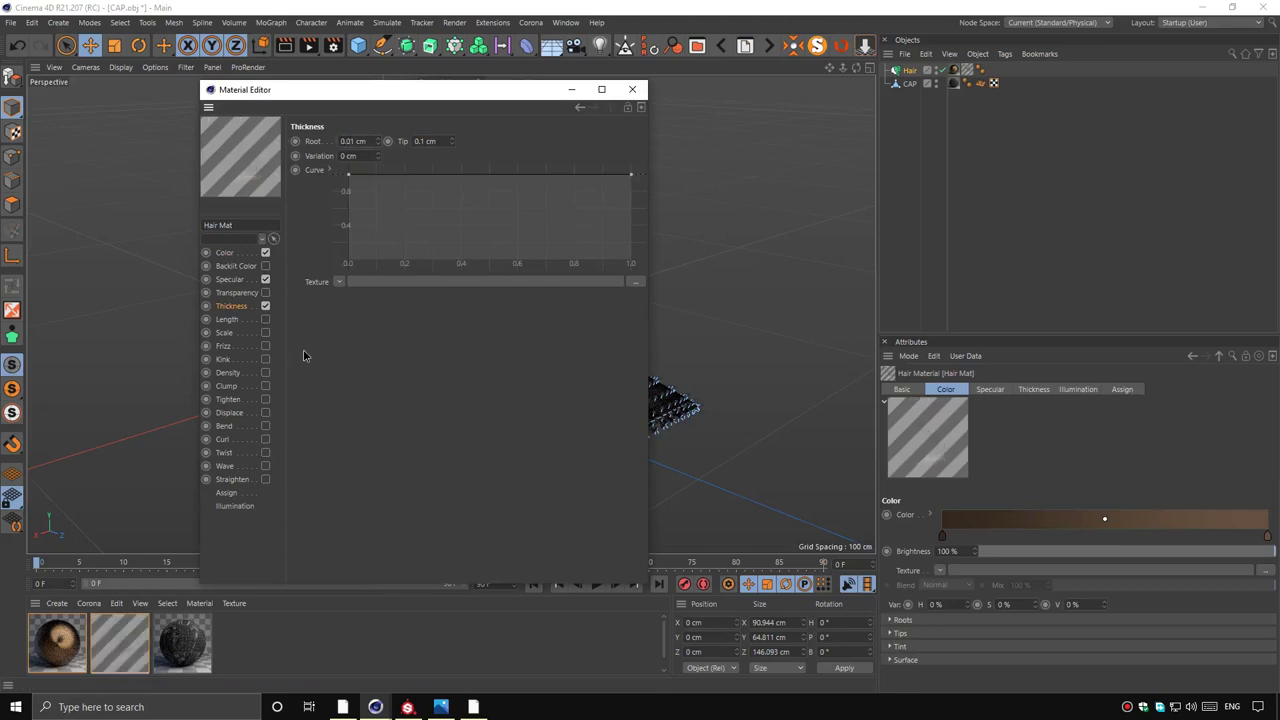
pyautogui.click(265, 359)
pyautogui.click(265, 426)
pyautogui.click(632, 89)
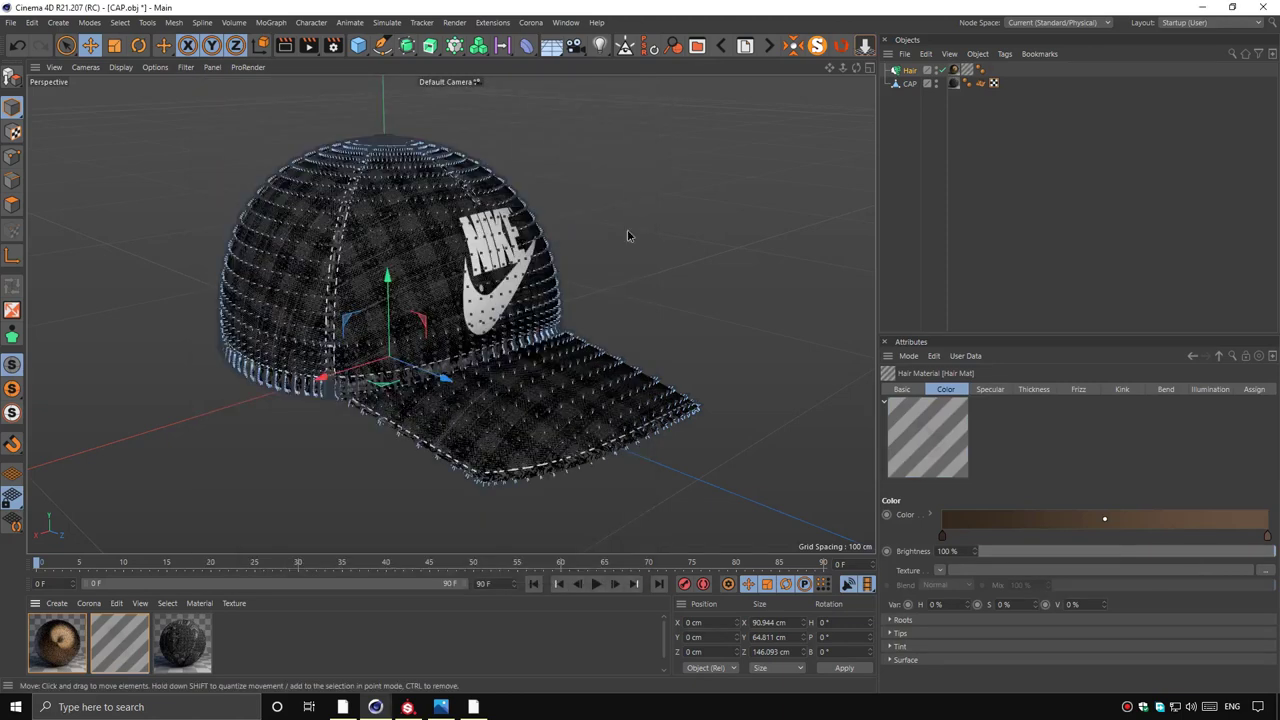
# Set Corona Hair melanin to 90%, tint value 39% and transmission value 13%
pyautogui.doubleClick(57, 642)
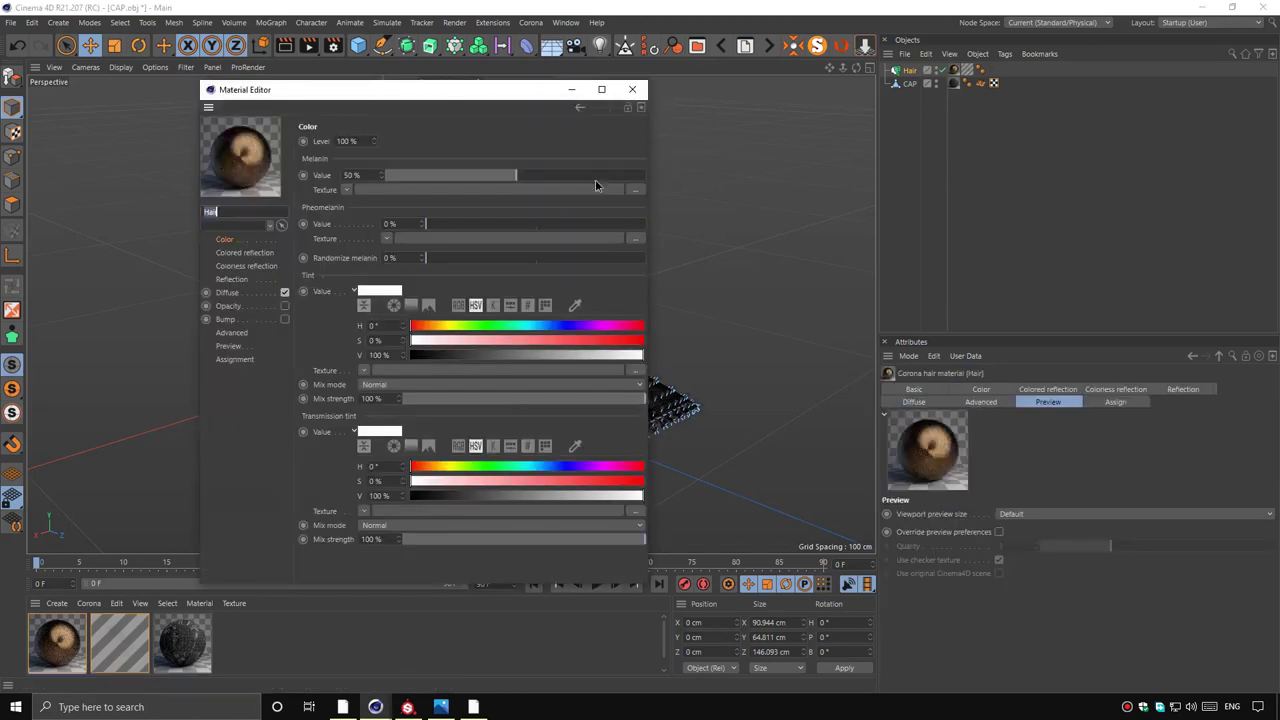
pyautogui.click(615, 180)
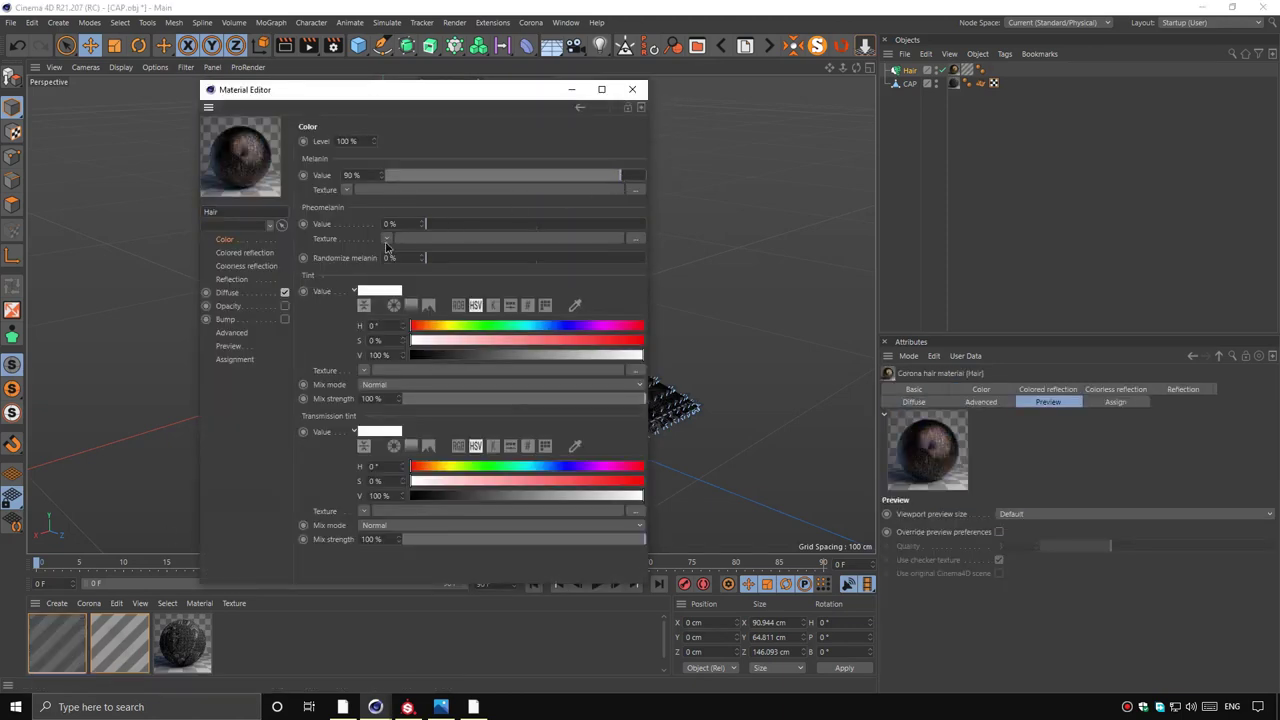
pyautogui.click(411, 298)
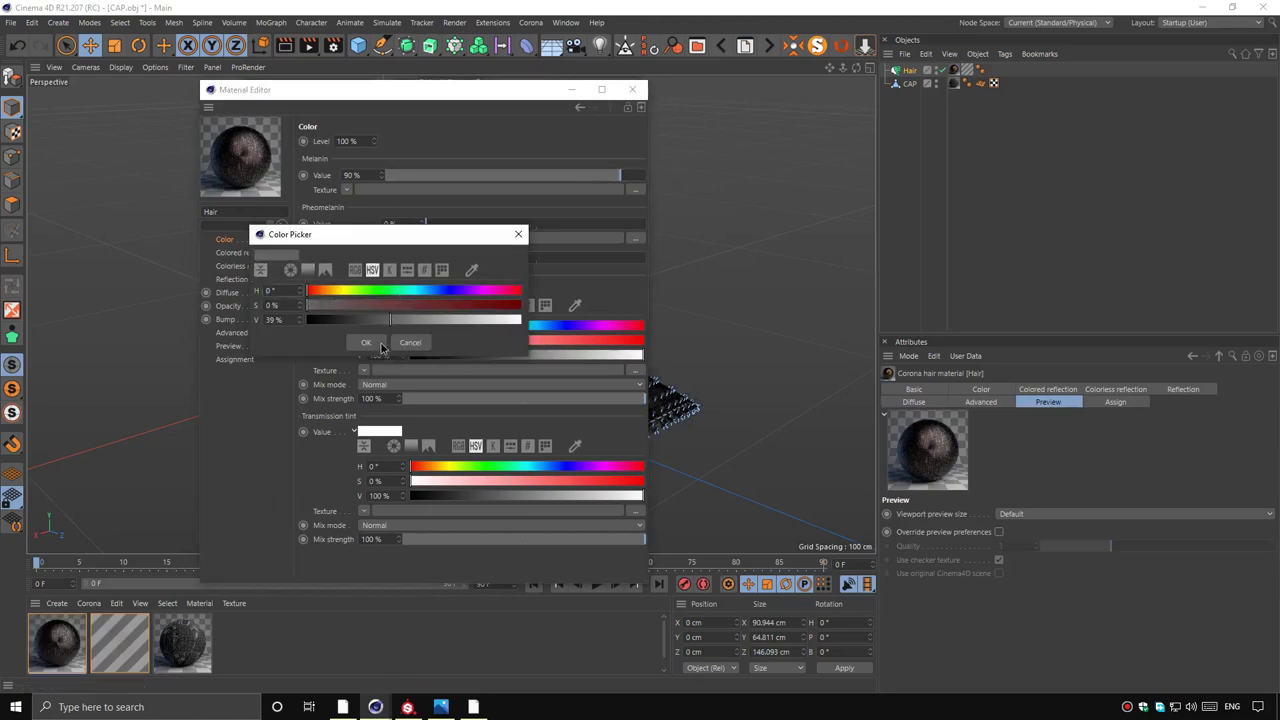
pyautogui.click(405, 432)
pyautogui.click(333, 461)
pyautogui.click(362, 484)
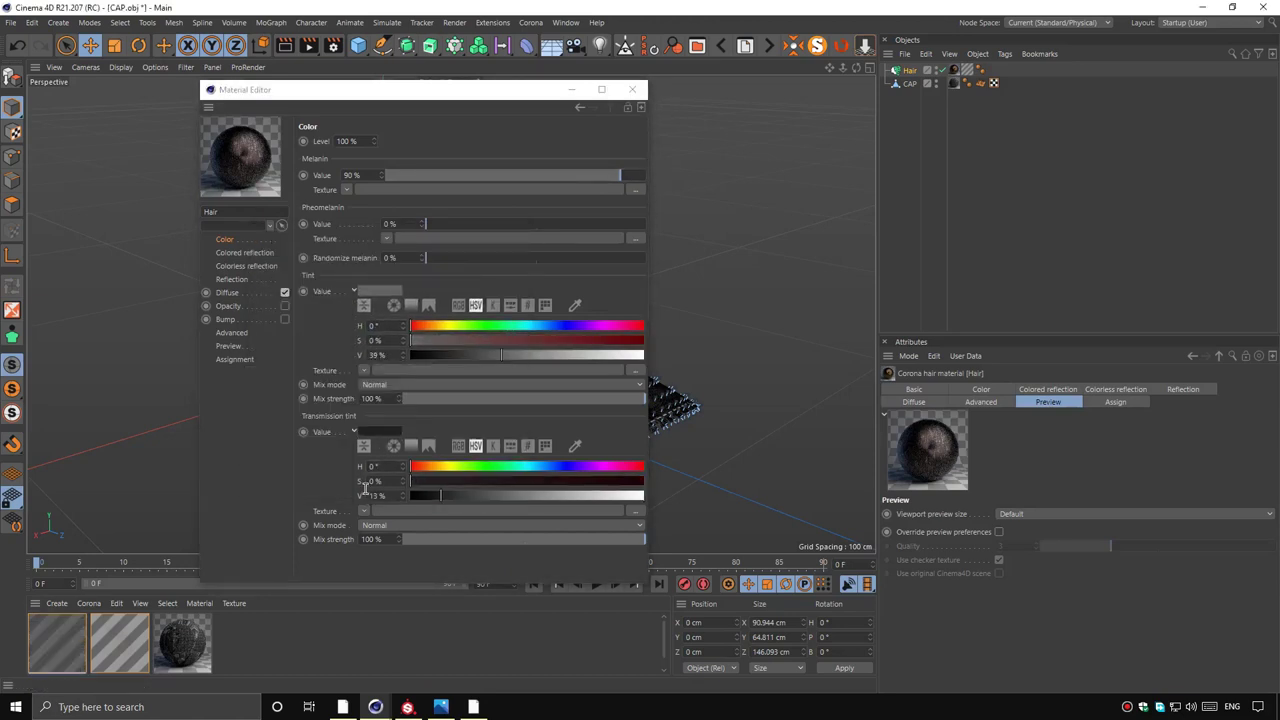
# Darken the Corona Hair diffuse colour to 20% brightness
pyautogui.click(227, 292)
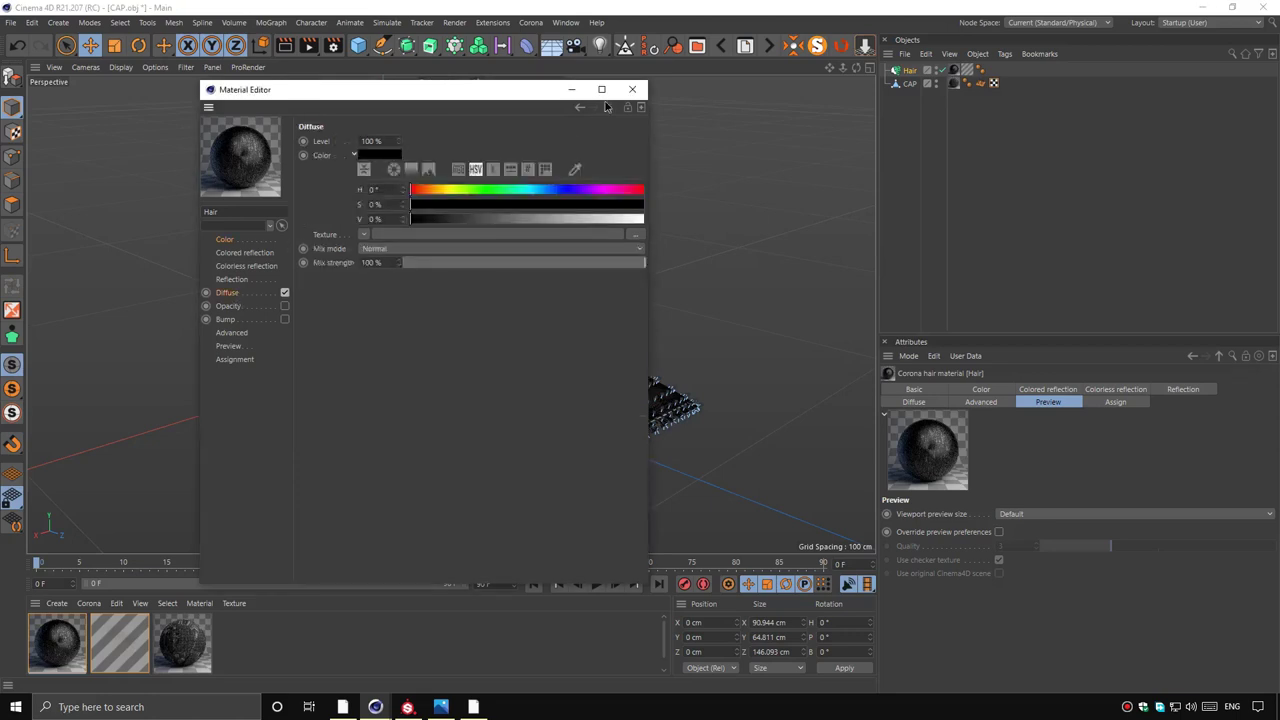
pyautogui.doubleClick(60, 650)
pyautogui.click(380, 155)
pyautogui.click(341, 204)
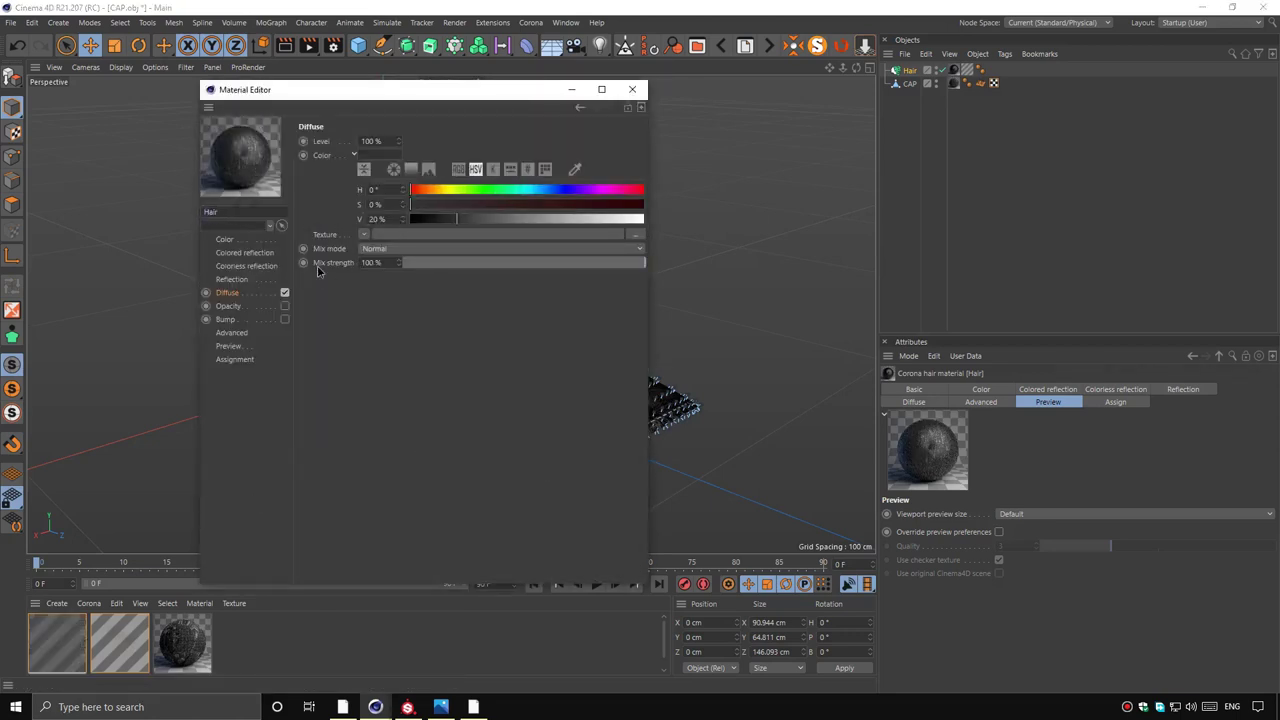
pyautogui.click(632, 89)
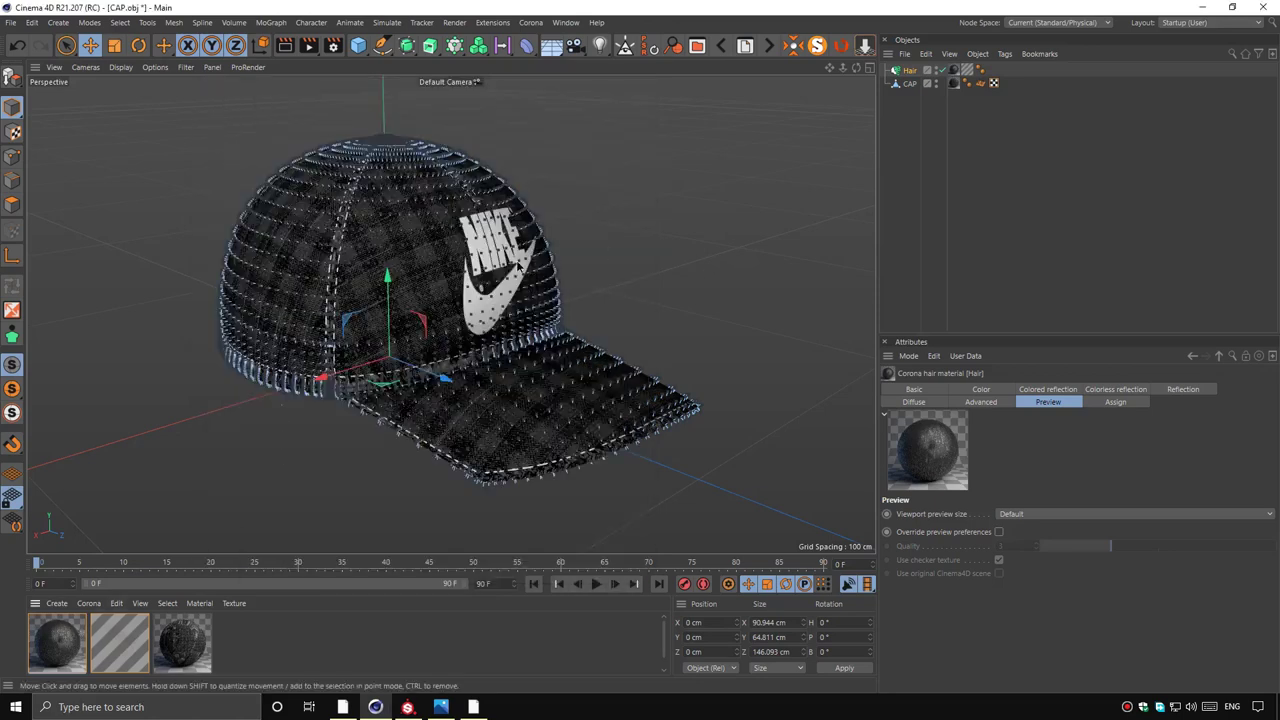
# Search the Content Browser for 'table' and place Coffee Table 09 in the scene
pyautogui.hotkey('shift', 'F8')
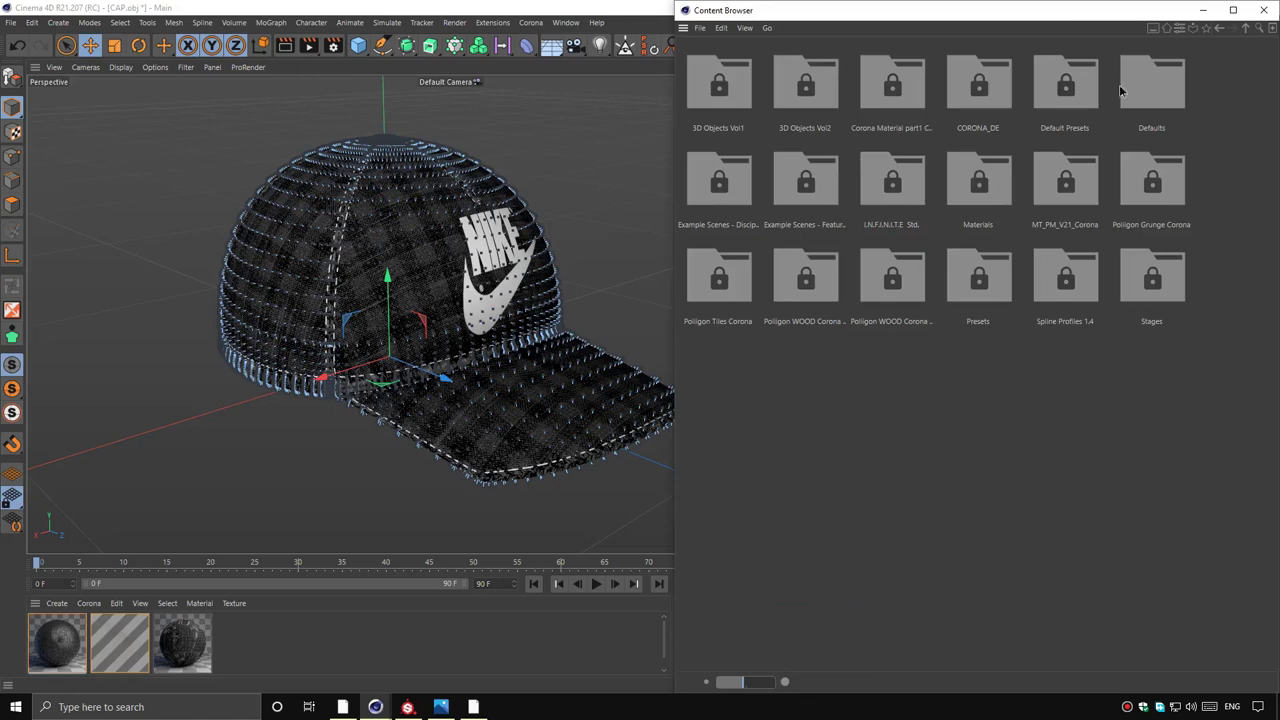
pyautogui.click(1259, 28)
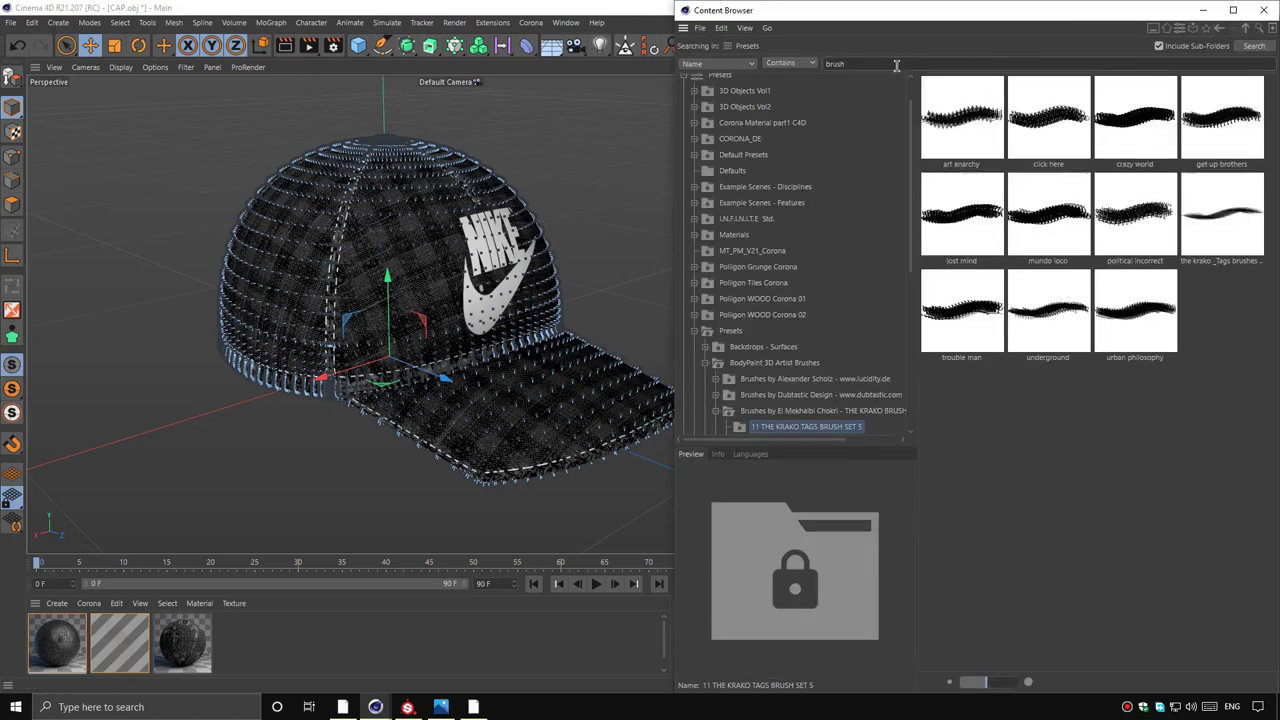
pyautogui.write('table')
pyautogui.click(1254, 46)
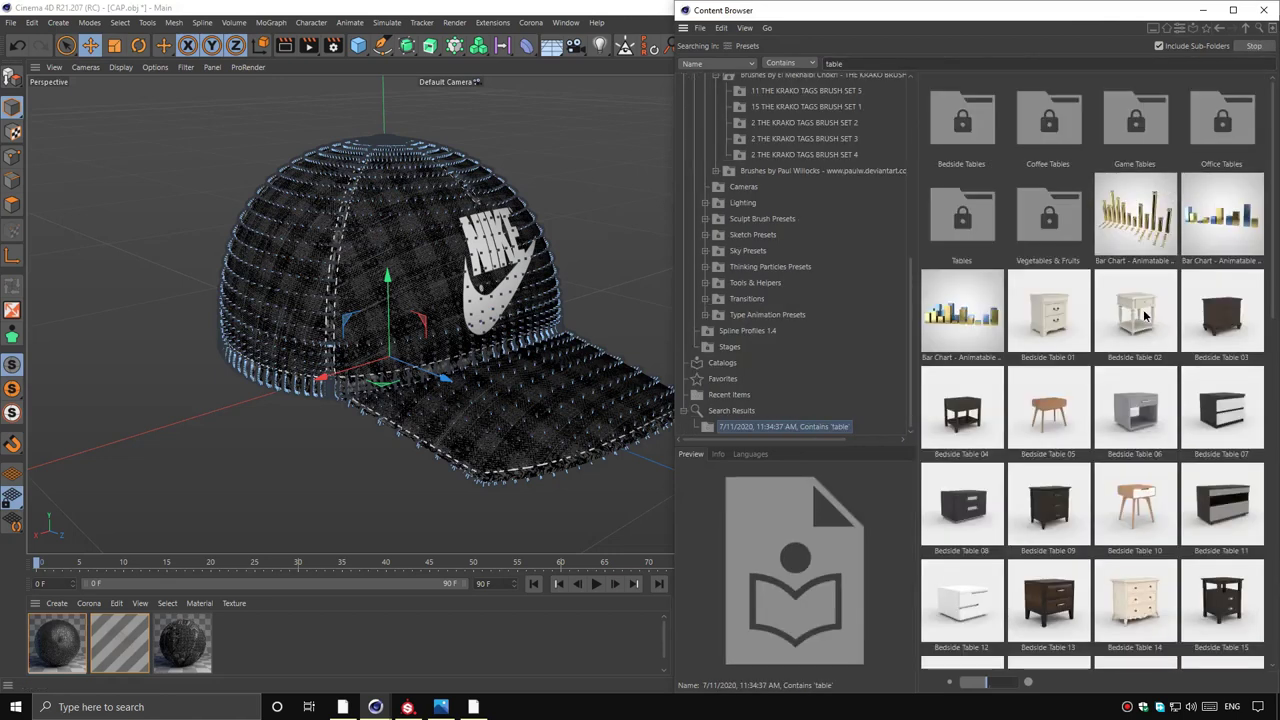
pyautogui.scroll(-1, 1145, 316)
pyautogui.scroll(-2, 1147, 350)
pyautogui.scroll(-2, 1150, 390)
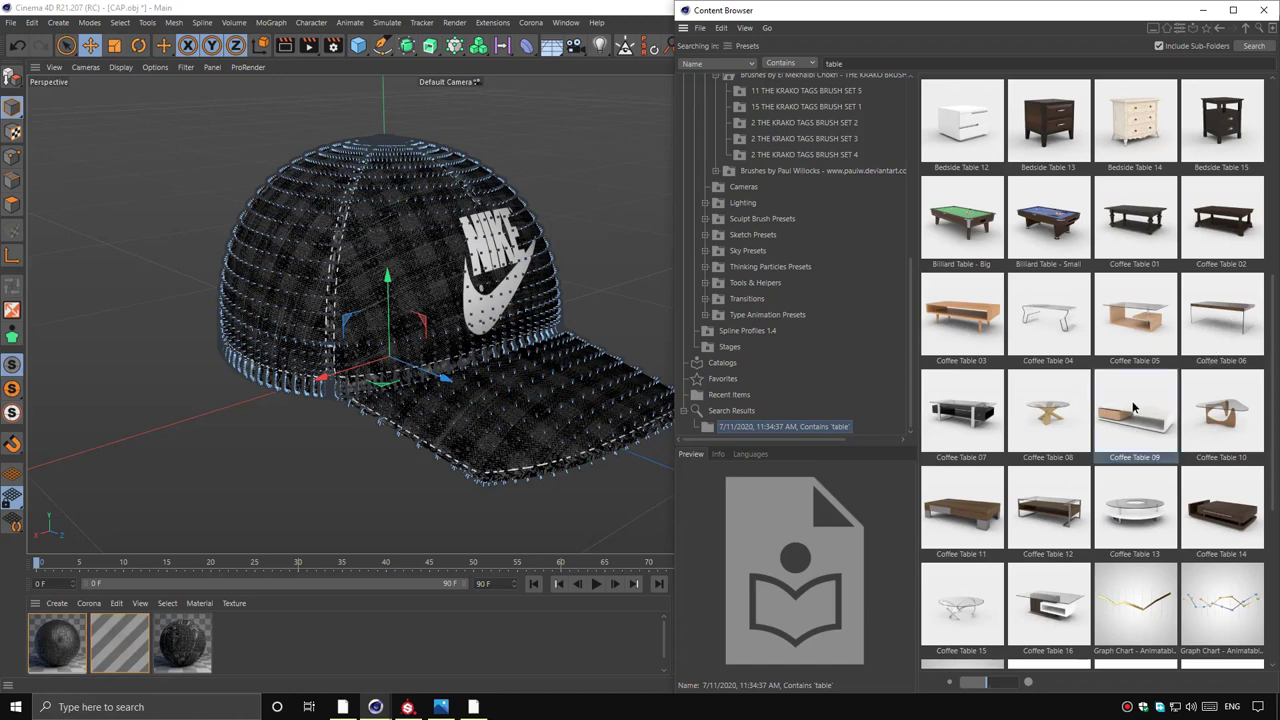
pyautogui.moveTo(703, 325); pyautogui.dragTo(661, 317)
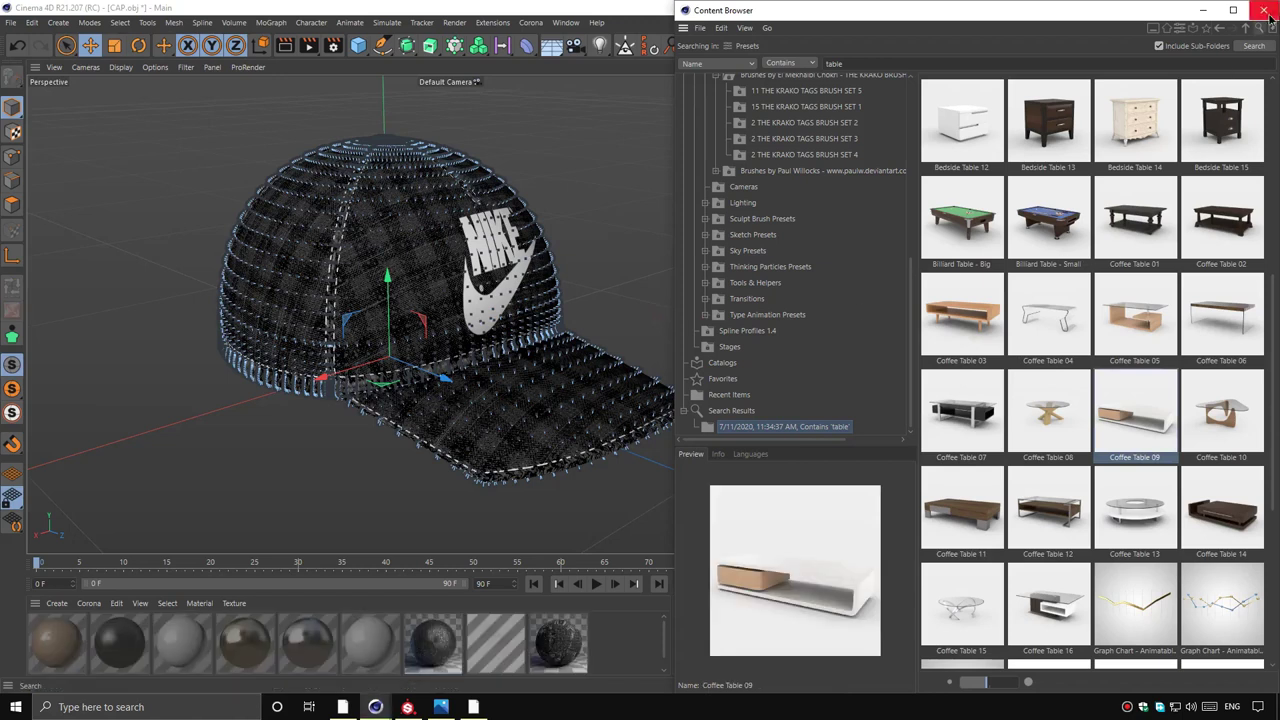
# Scale the coffee table up about 2.5 times, then select the hair and cap objects
pyautogui.click(1262, 10)
pyautogui.press('t')
pyautogui.moveTo(465, 326)
pyautogui.mouseDown()
pyautogui.moveTo(252, 360)
pyautogui.moveTo(324, 384)
pyautogui.mouseUp()
pyautogui.moveTo(934, 126); pyautogui.dragTo(898, 76)
# Group the cap and hair into a null named CAP
pyautogui.rightClick(910, 90)
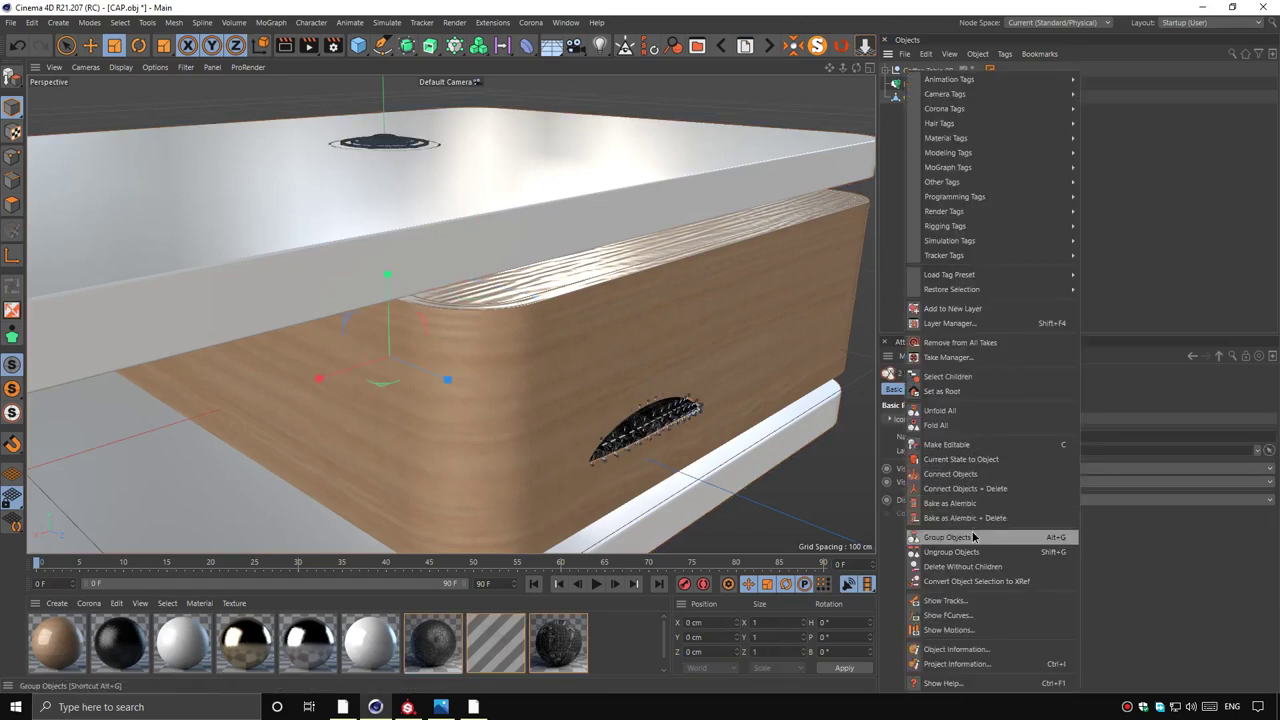
pyautogui.click(947, 537)
pyautogui.doubleClick(912, 84)
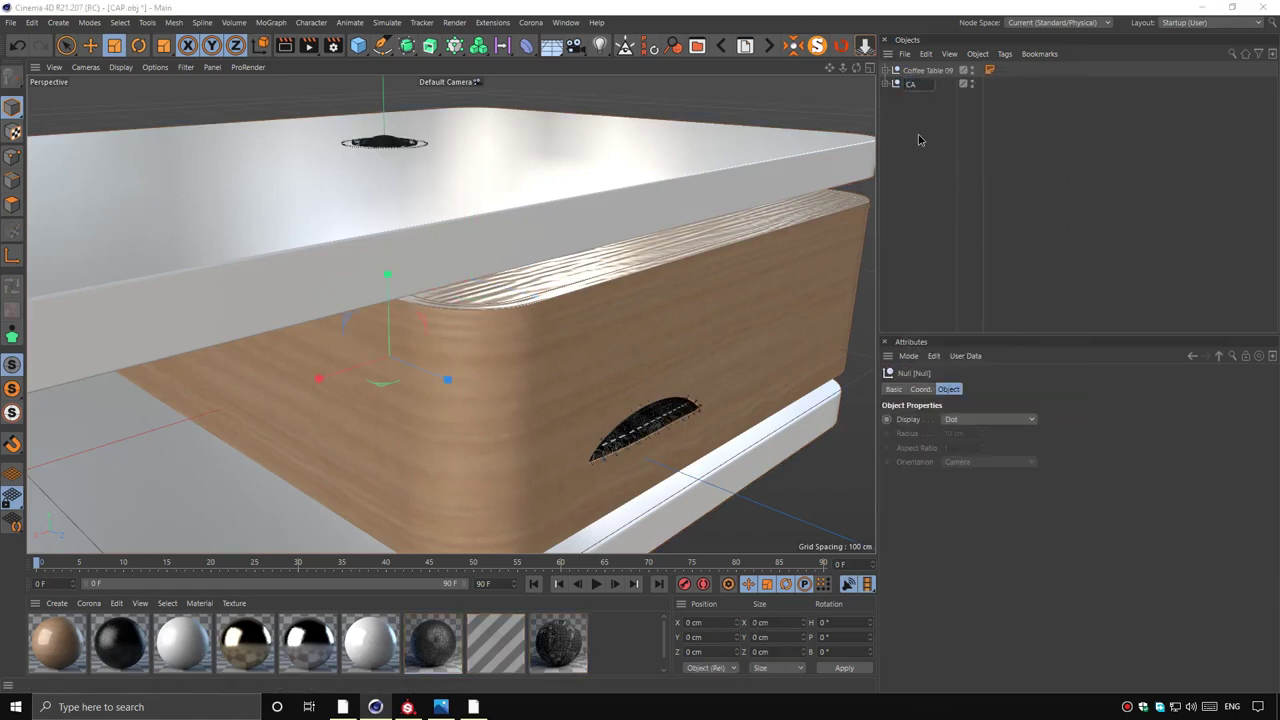
pyautogui.write('CAP')
pyautogui.press('Return')
# Lift the CAP group above the tabletop and tilt it slightly
pyautogui.keyDown('alt'); pyautogui.moveTo(486, 219); pyautogui.dragTo(556, 363); pyautogui.keyUp('alt')
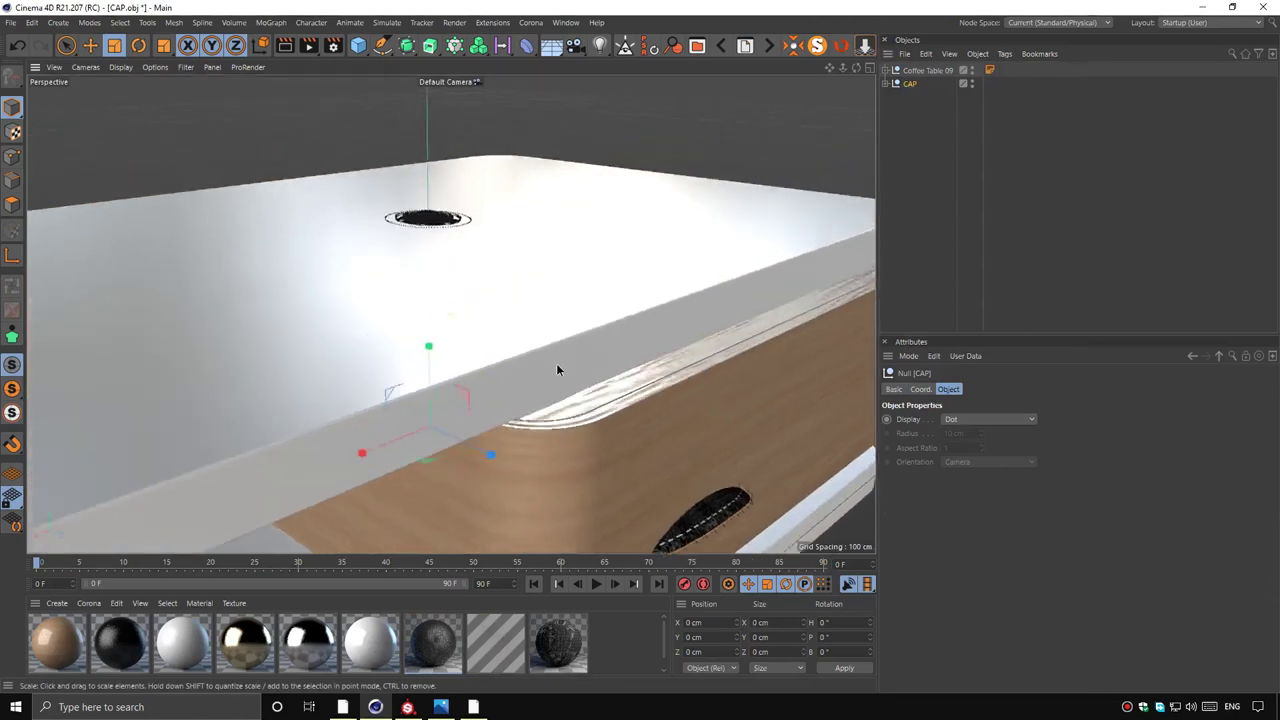
pyautogui.press('e')
pyautogui.moveTo(436, 378)
pyautogui.mouseDown()
pyautogui.moveTo(437, 207)
pyautogui.moveTo(437, 220)
pyautogui.moveTo(466, 228)
pyautogui.moveTo(482, 336)
pyautogui.mouseUp()
pyautogui.press('r')
pyautogui.click(90, 45)
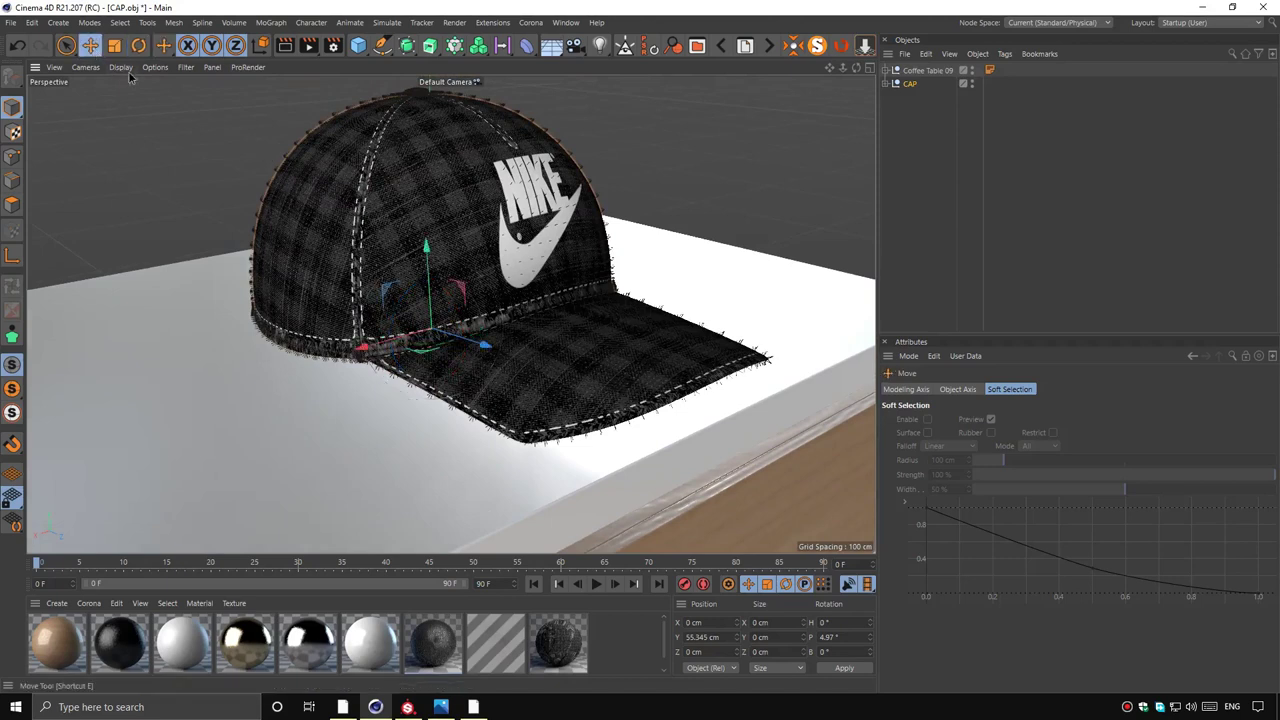
# Scale the coffee table up further and raise it to meet the cap
pyautogui.click(916, 72)
pyautogui.press('t')
pyautogui.moveTo(417, 491)
pyautogui.mouseDown()
pyautogui.moveTo(674, 397)
pyautogui.moveTo(834, 363)
pyautogui.moveTo(754, 328)
pyautogui.moveTo(555, 340)
pyautogui.moveTo(636, 334)
pyautogui.mouseUp()
pyautogui.press('e')
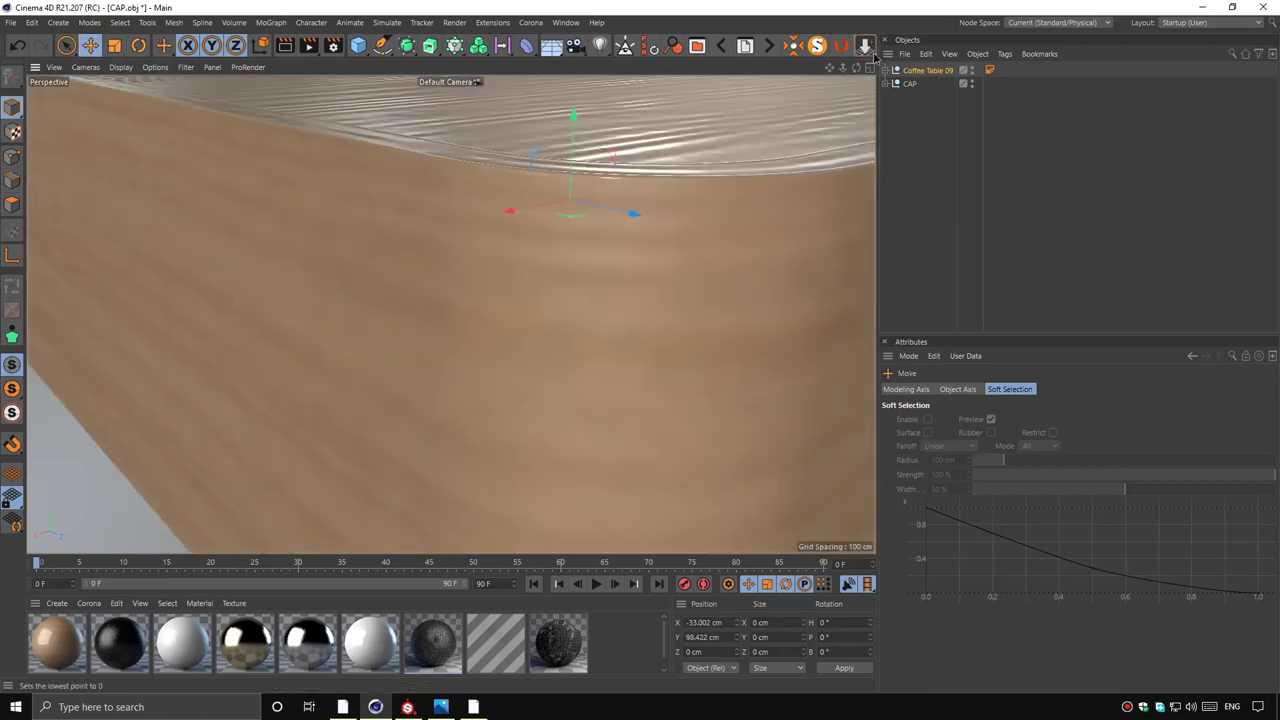
pyautogui.moveTo(560, 333); pyautogui.dragTo(751, 220)
pyautogui.scroll(-3, 700, 250)
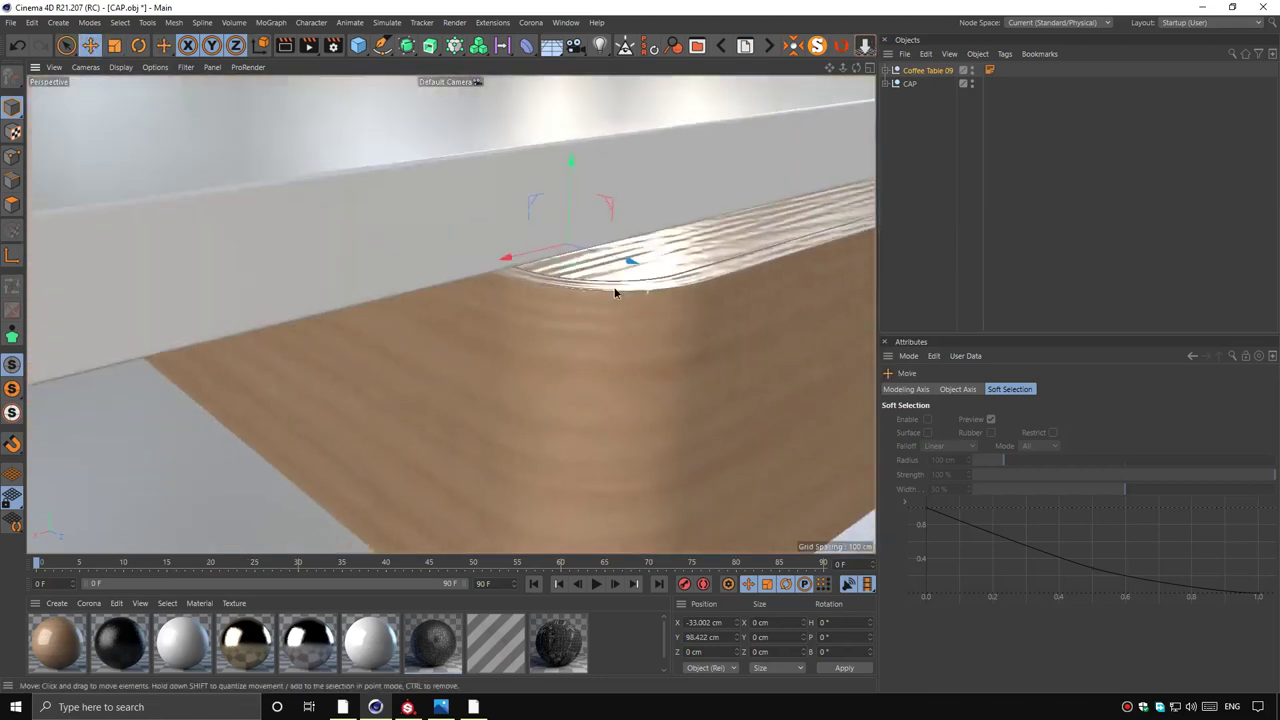
pyautogui.scroll(-3, 600, 286)
pyautogui.moveTo(586, 286)
pyautogui.keyDown('alt'); pyautogui.mouseDown()
pyautogui.moveTo(549, 349)
pyautogui.moveTo(546, 240)
pyautogui.mouseUp(); pyautogui.keyUp('alt')
# Frame the view on the CAP group and orbit to a front-side view
pyautogui.click(549, 349)
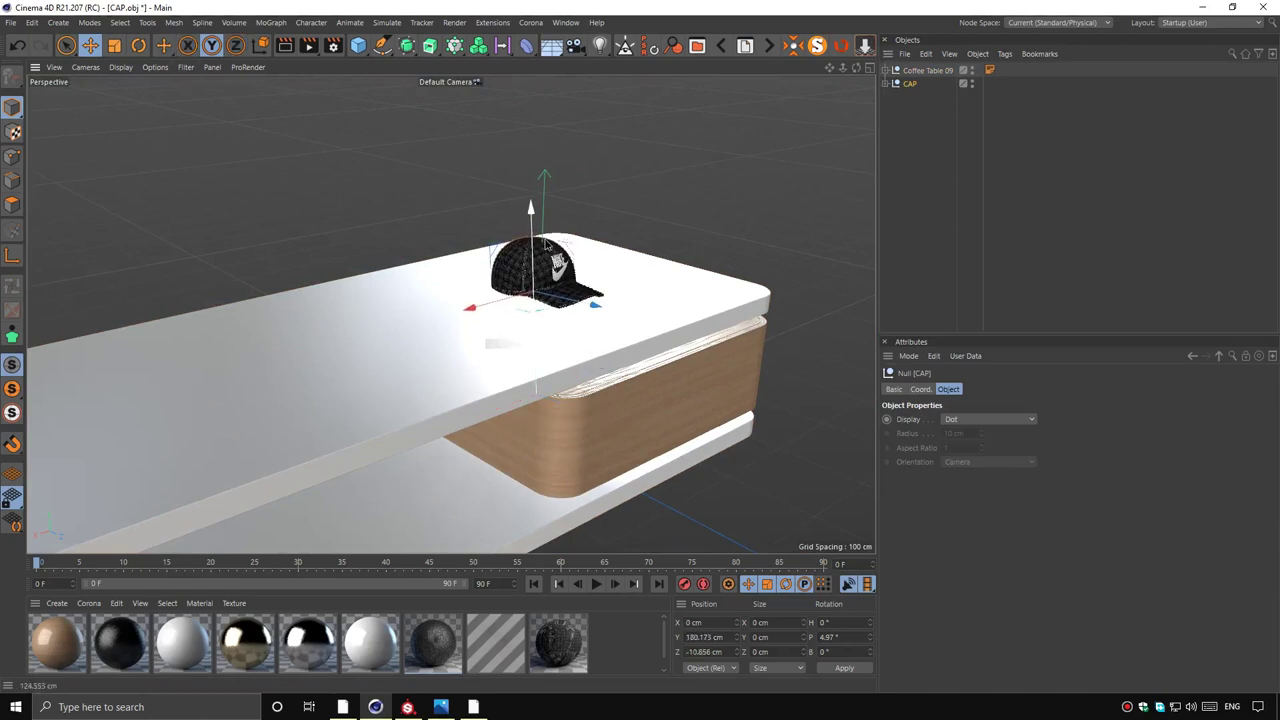
pyautogui.press('o')
pyautogui.keyDown('alt'); pyautogui.moveTo(676, 277); pyautogui.dragTo(601, 318); pyautogui.keyUp('alt')
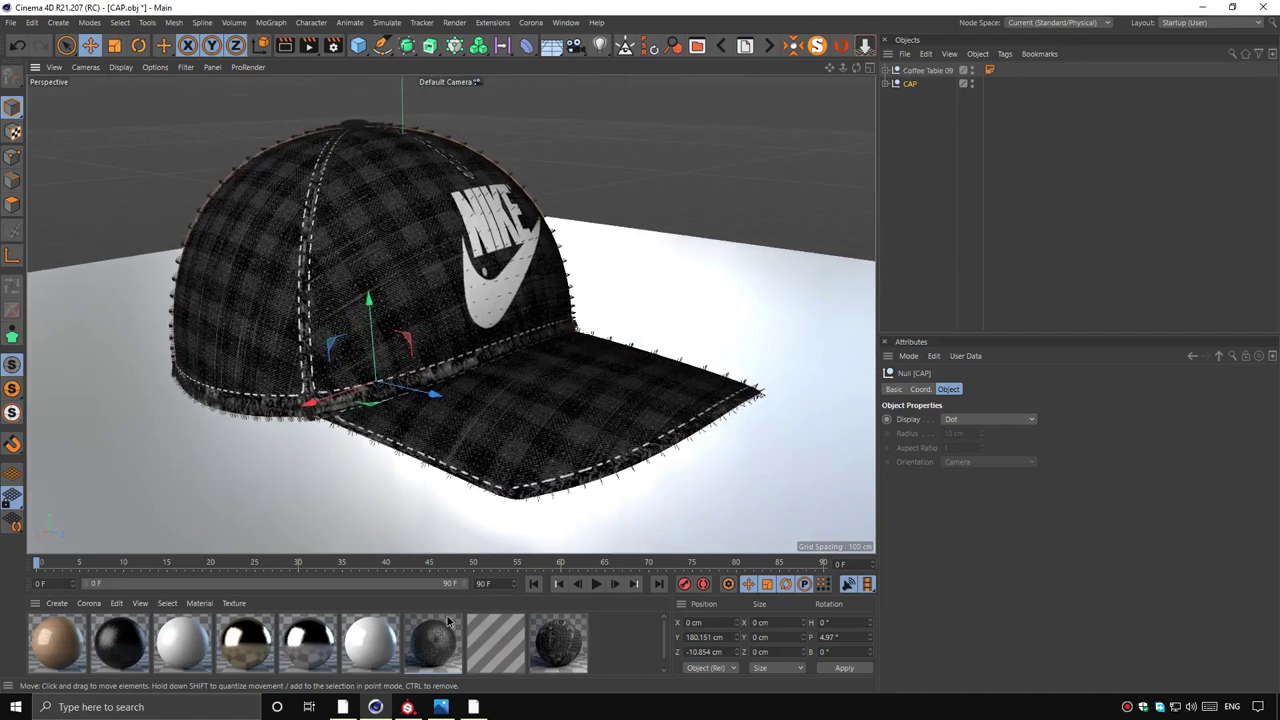
pyautogui.moveTo(451, 588); pyautogui.dragTo(452, 526)
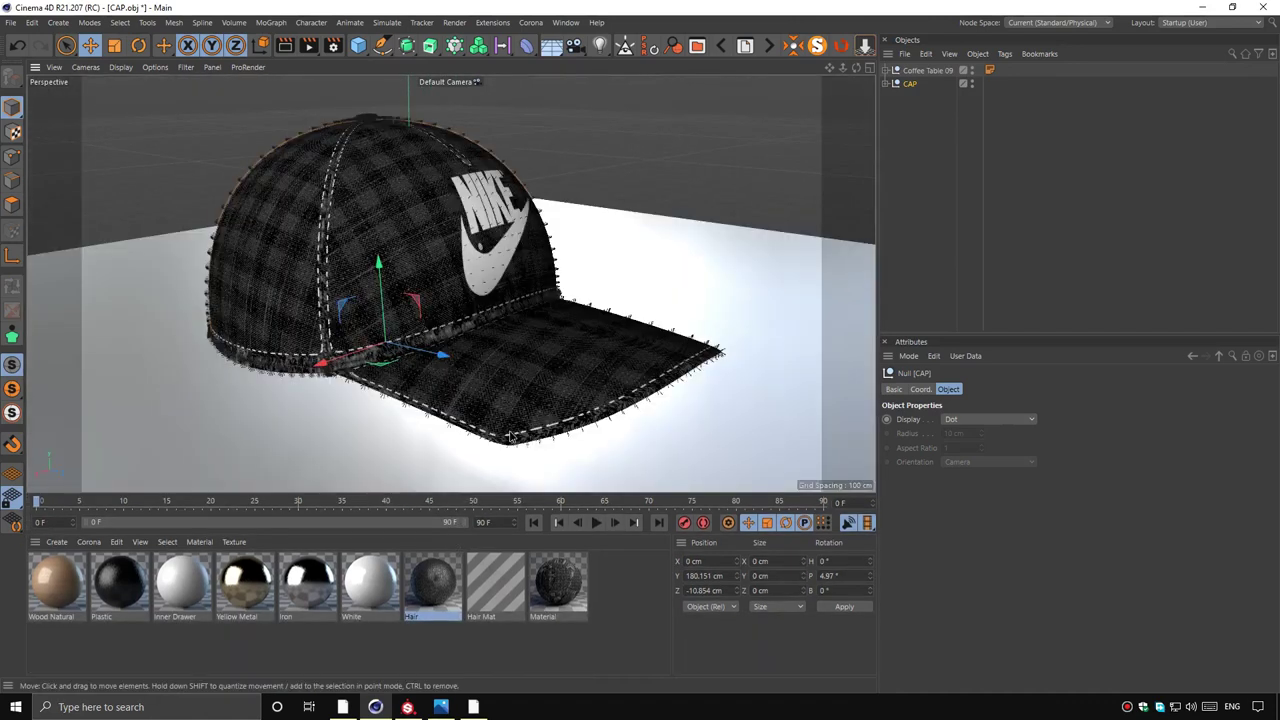
# Navigate the Content Browser to the wood materials folder
pyautogui.click(678, 45)
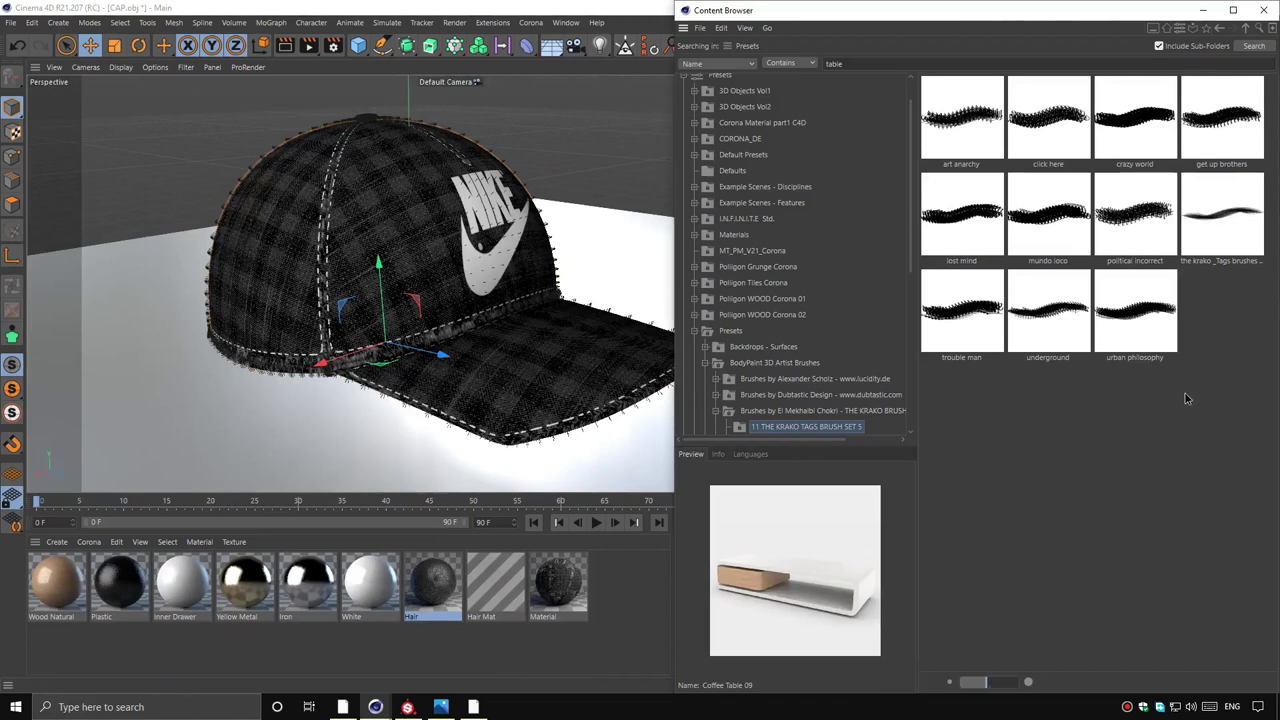
pyautogui.press('Tab')
pyautogui.click(1187, 30)
pyautogui.doubleClick(945, 225)
pyautogui.doubleClick(806, 277)
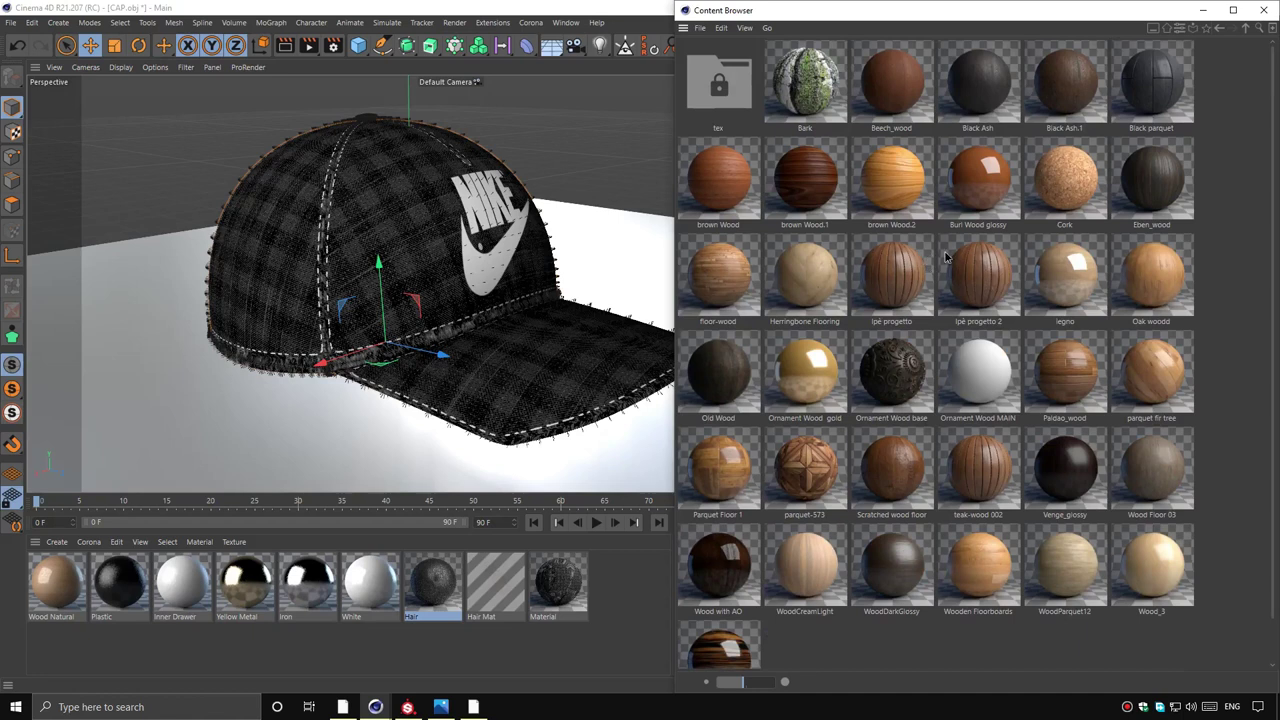
# Apply Oak woodd to the Wood Natural, White and Inner Drawer materials
pyautogui.moveTo(1150, 280); pyautogui.dragTo(57, 585)
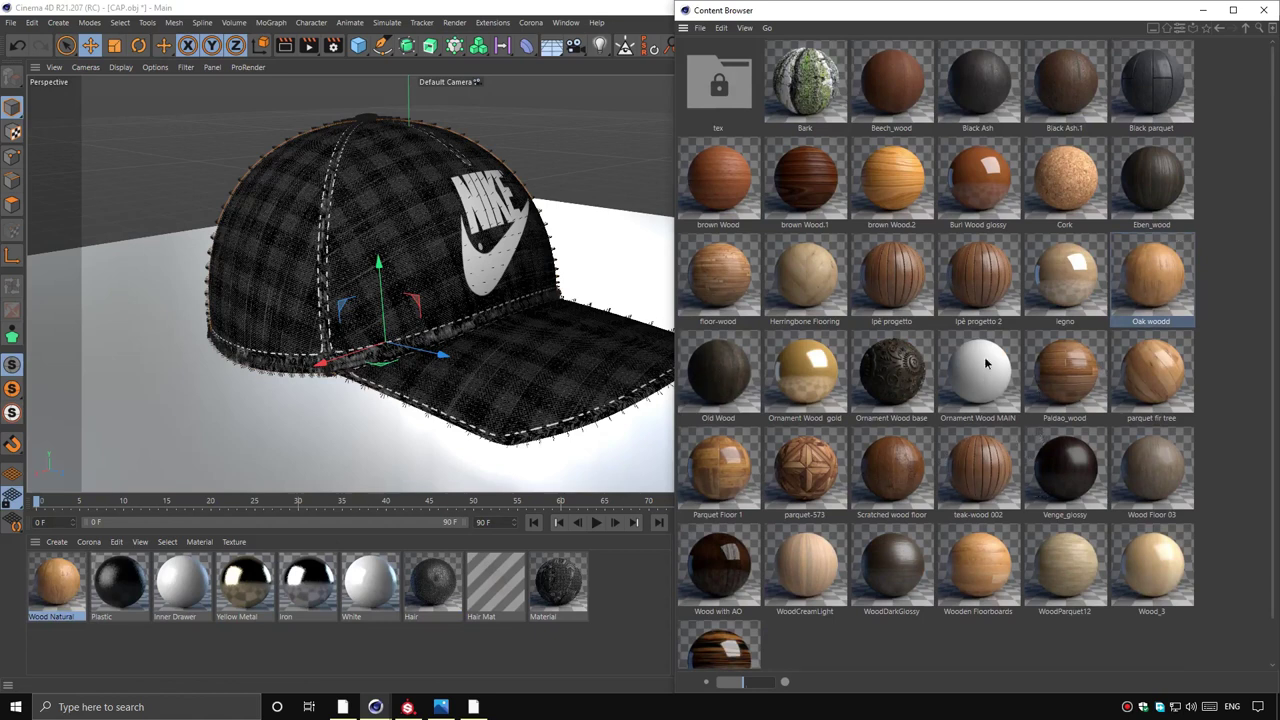
pyautogui.moveTo(1150, 278); pyautogui.dragTo(370, 585)
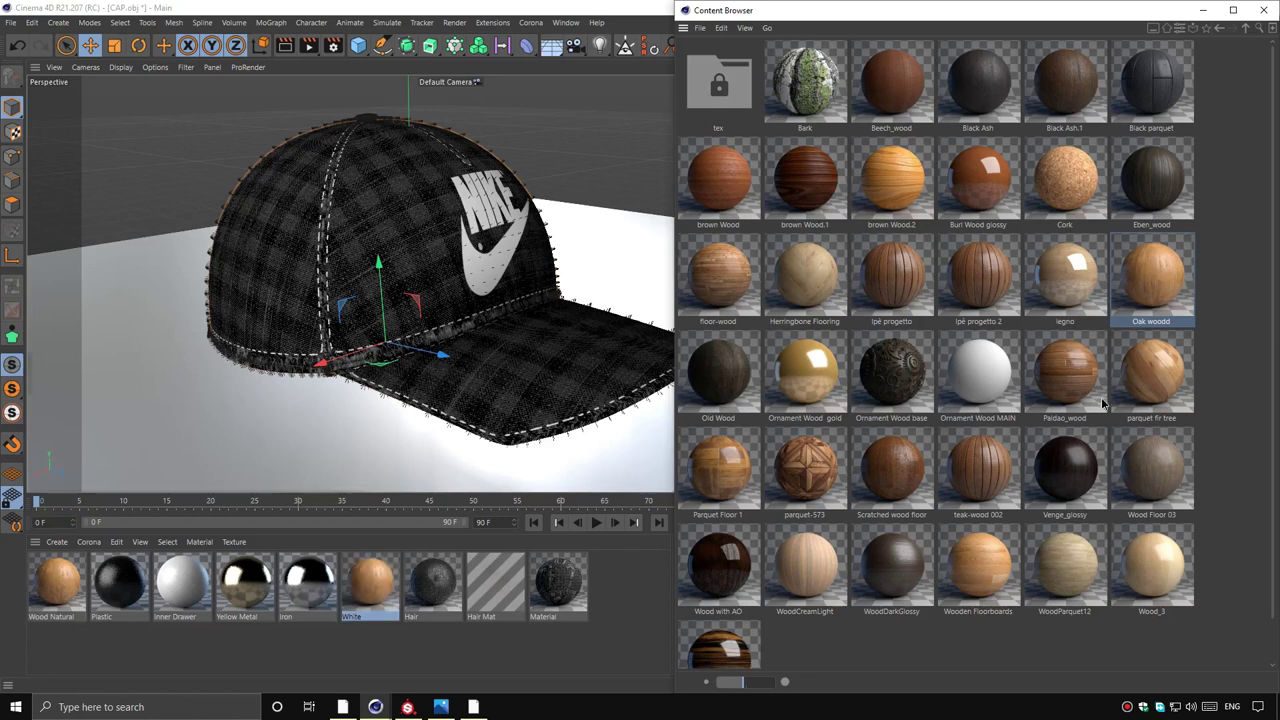
pyautogui.click(194, 597)
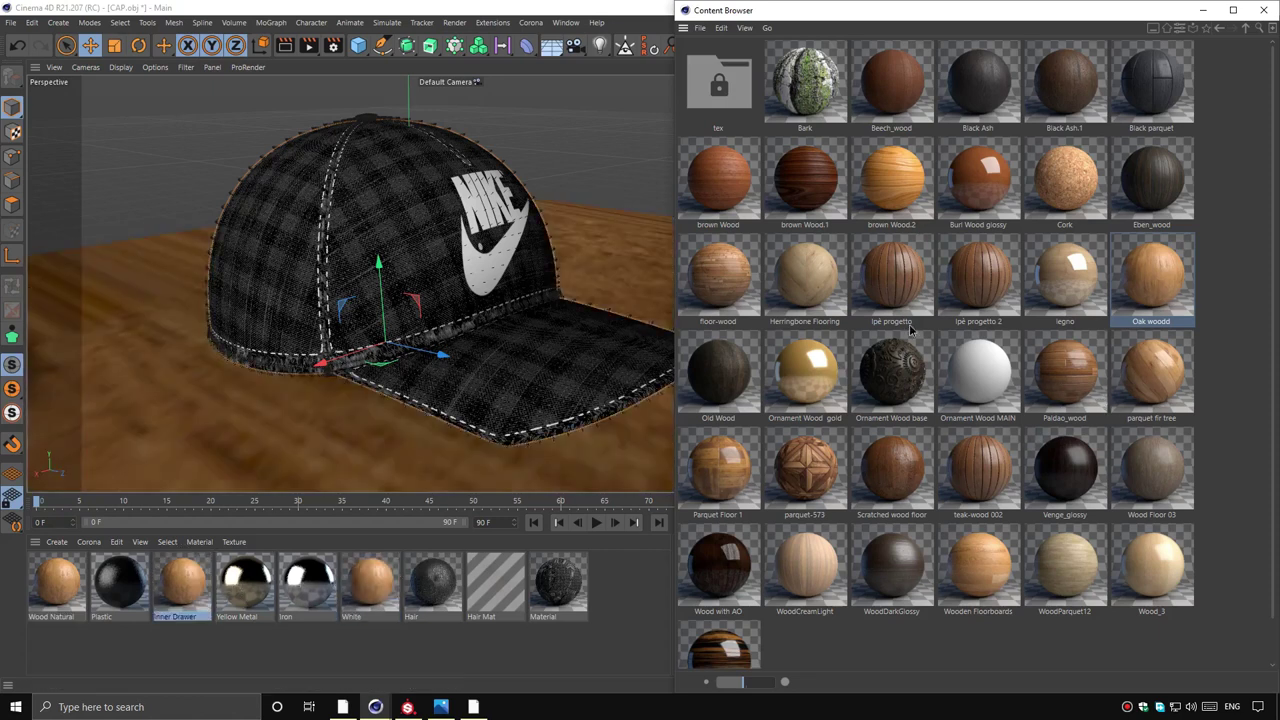
pyautogui.click(1263, 10)
pyautogui.click(740, 310)
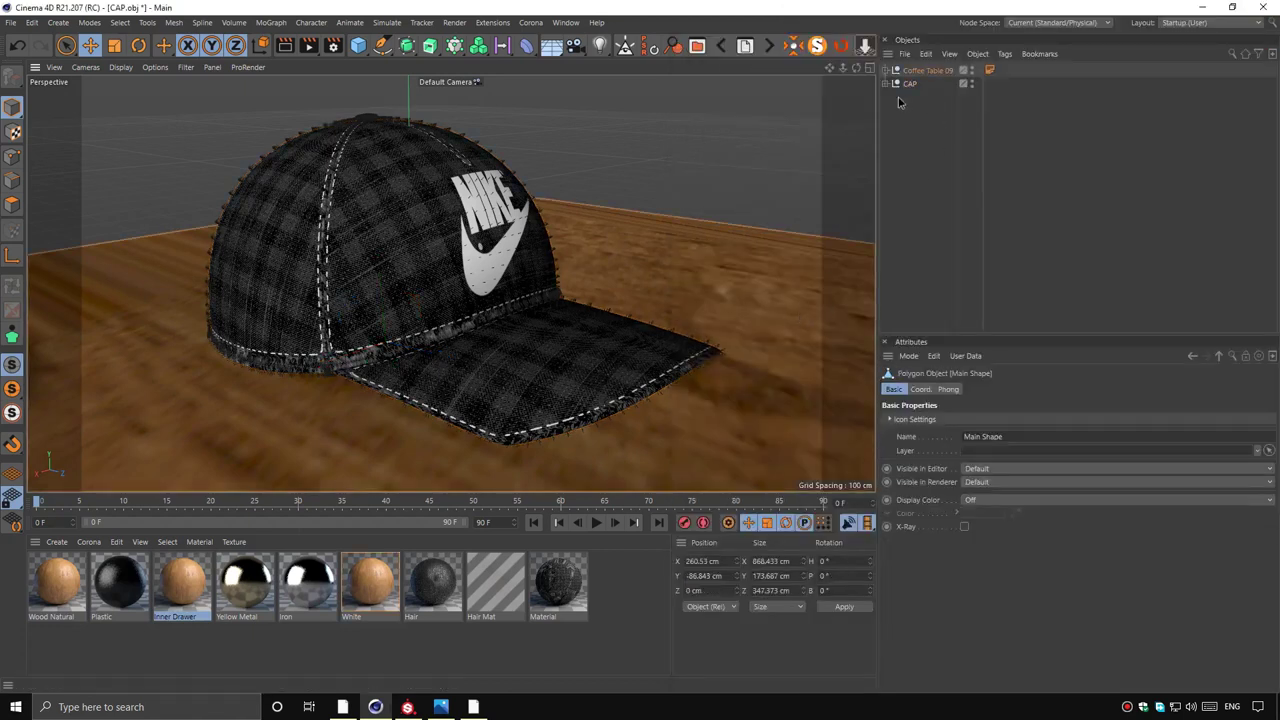
# Set the tabletop wood tag to Cubic projection with Length U 50% and Length V 65%
pyautogui.click(1017, 122)
pyautogui.click(1100, 447)
pyautogui.click(1013, 506)
pyautogui.click(955, 565)
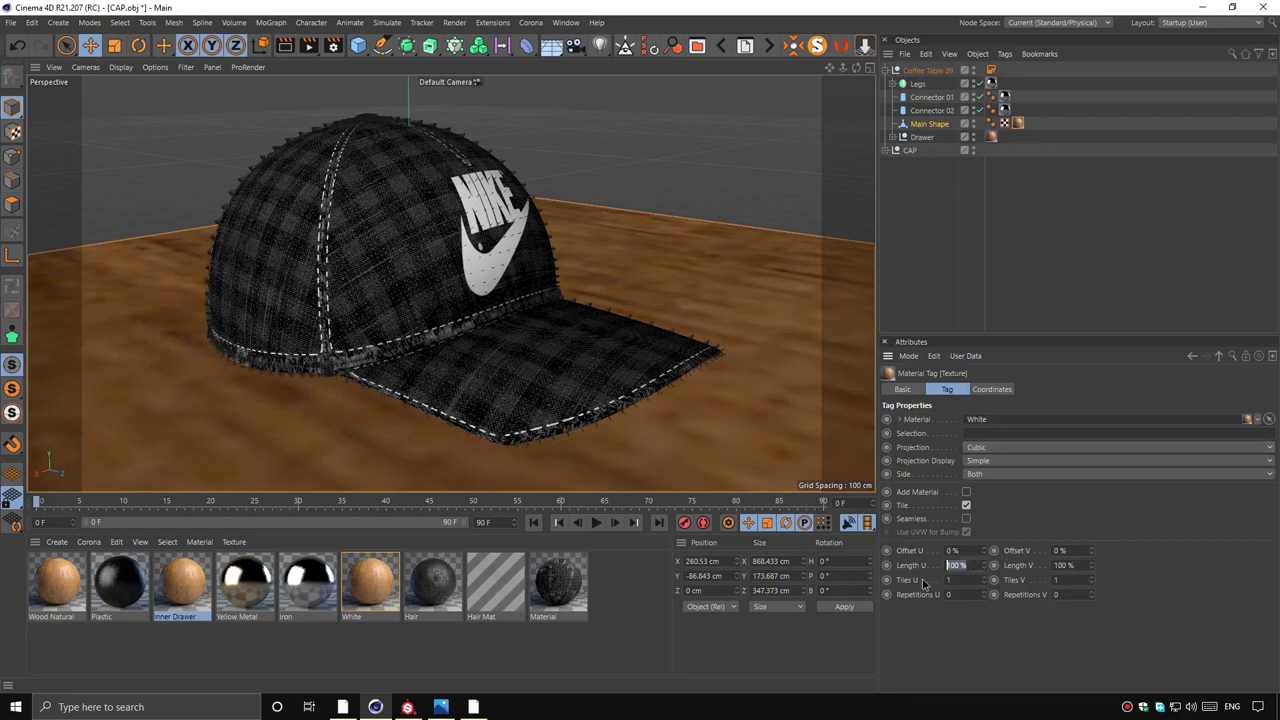
pyautogui.write('50')
pyautogui.press('Return')
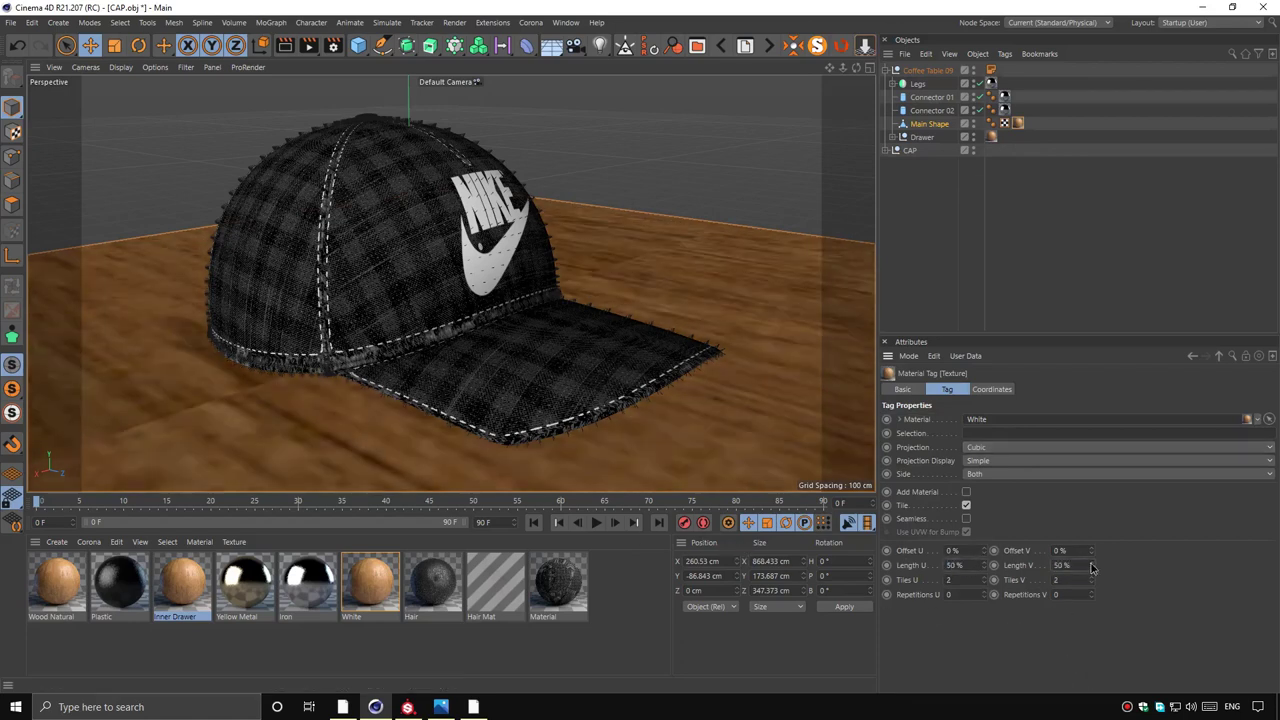
pyautogui.moveTo(1092, 568); pyautogui.dragTo(1092, 560)
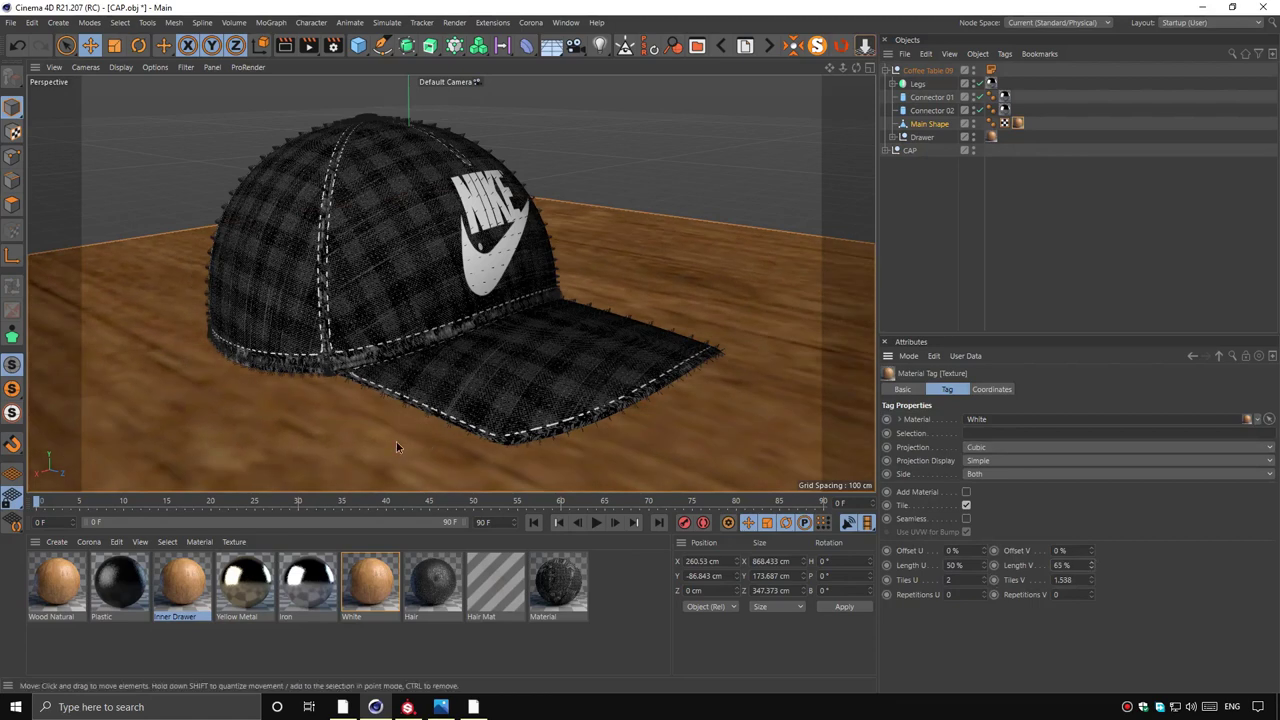
# Delete the unused Plastic, Yellow Metal, Iron, Inner Drawer and Wood Natural materials
pyautogui.click(925, 268)
pyautogui.click(896, 70)
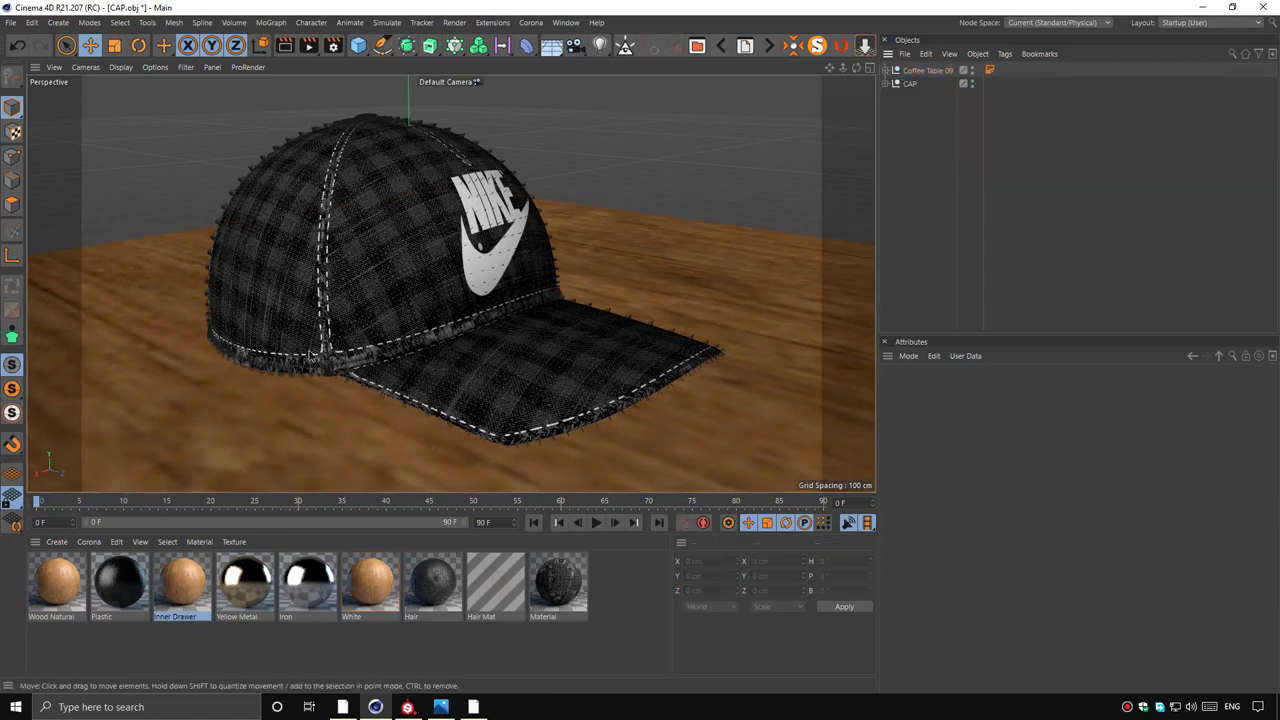
pyautogui.click(307, 580)
pyautogui.keyDown('shift'); pyautogui.click(245, 576); pyautogui.keyUp('shift')
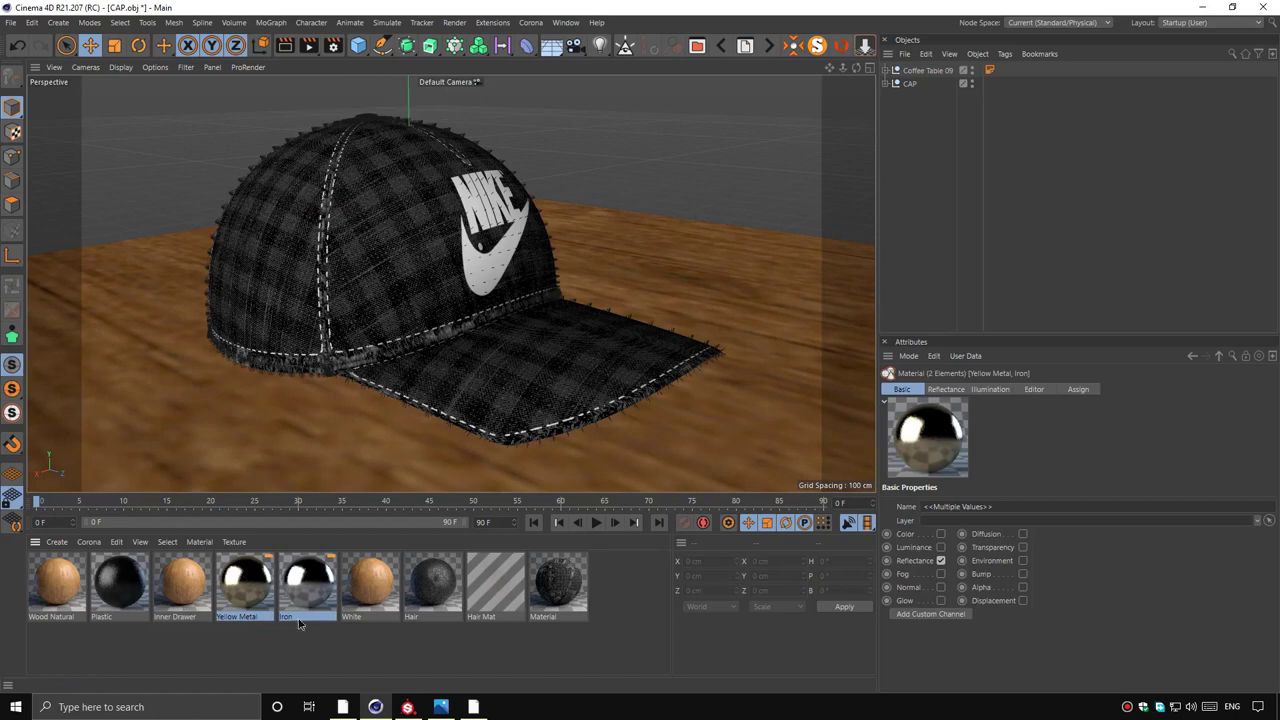
pyautogui.press('Delete')
pyautogui.click(183, 585)
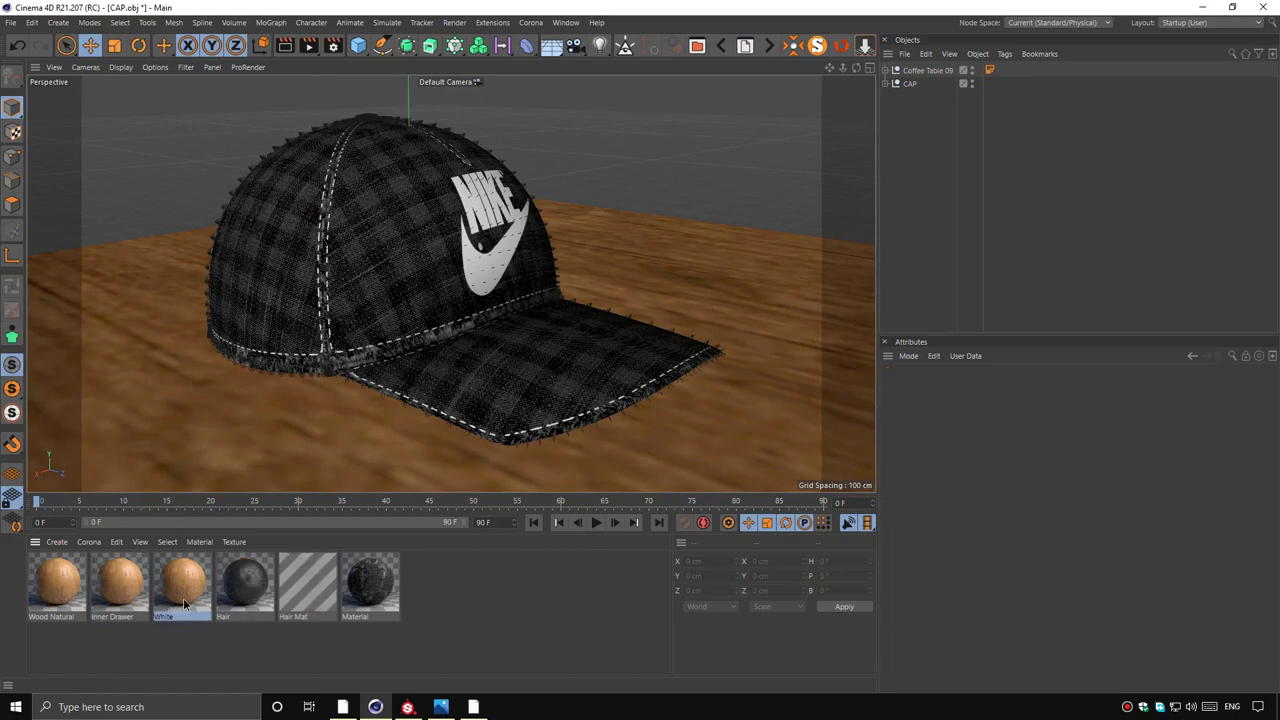
pyautogui.press('Delete')
pyautogui.click(75, 595)
pyautogui.press('Delete')
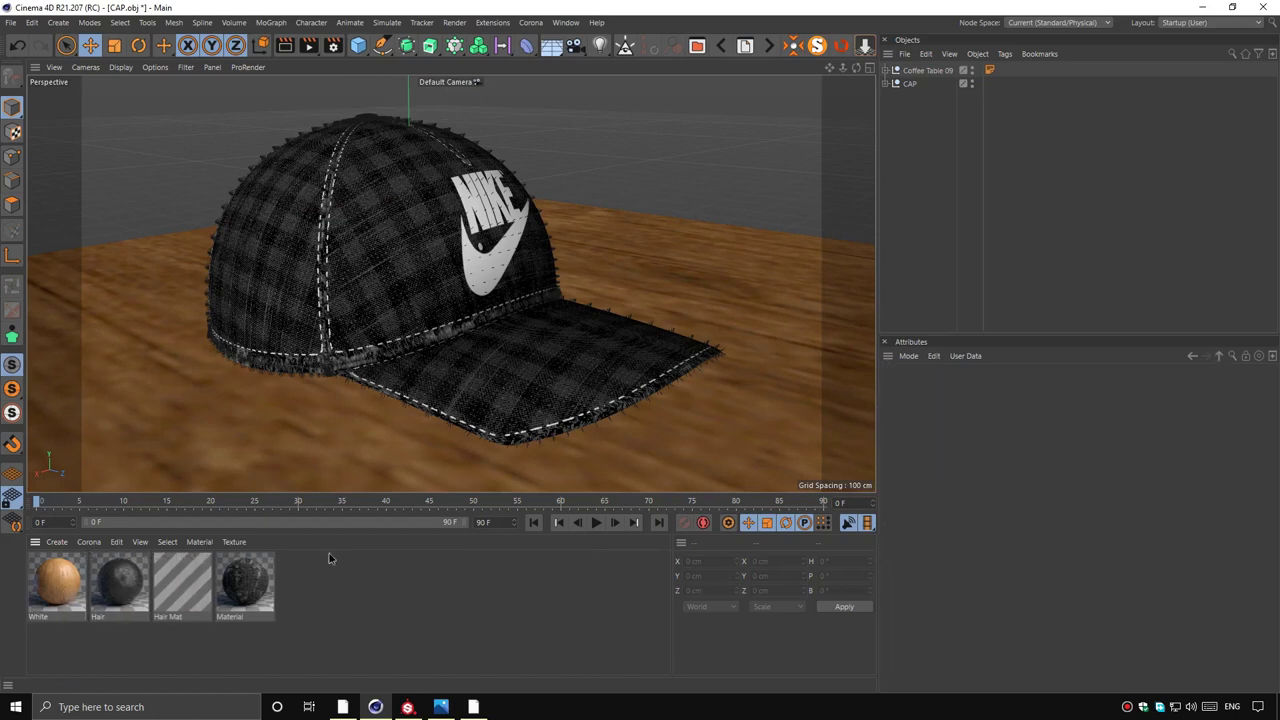
pyautogui.moveTo(340, 534); pyautogui.dragTo(340, 595)
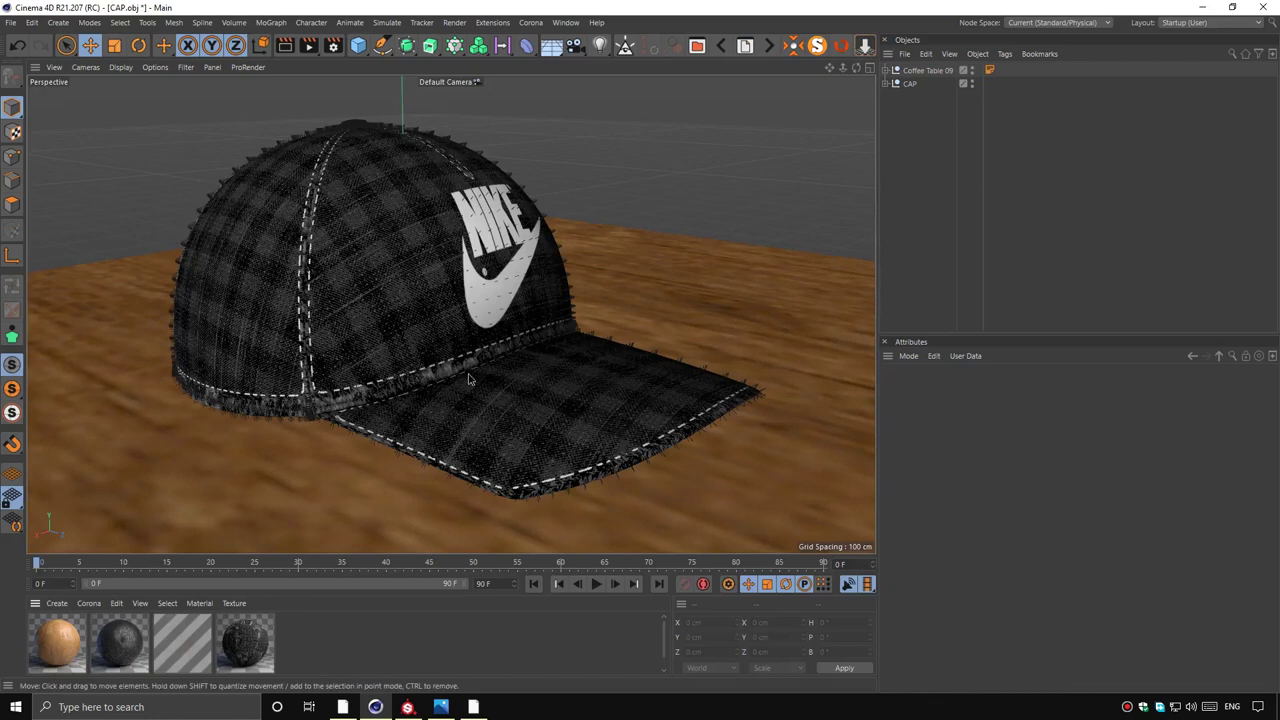
# Add a camera and switch the renderer to Corona with high-quality Corona denoising
pyautogui.click(575, 45)
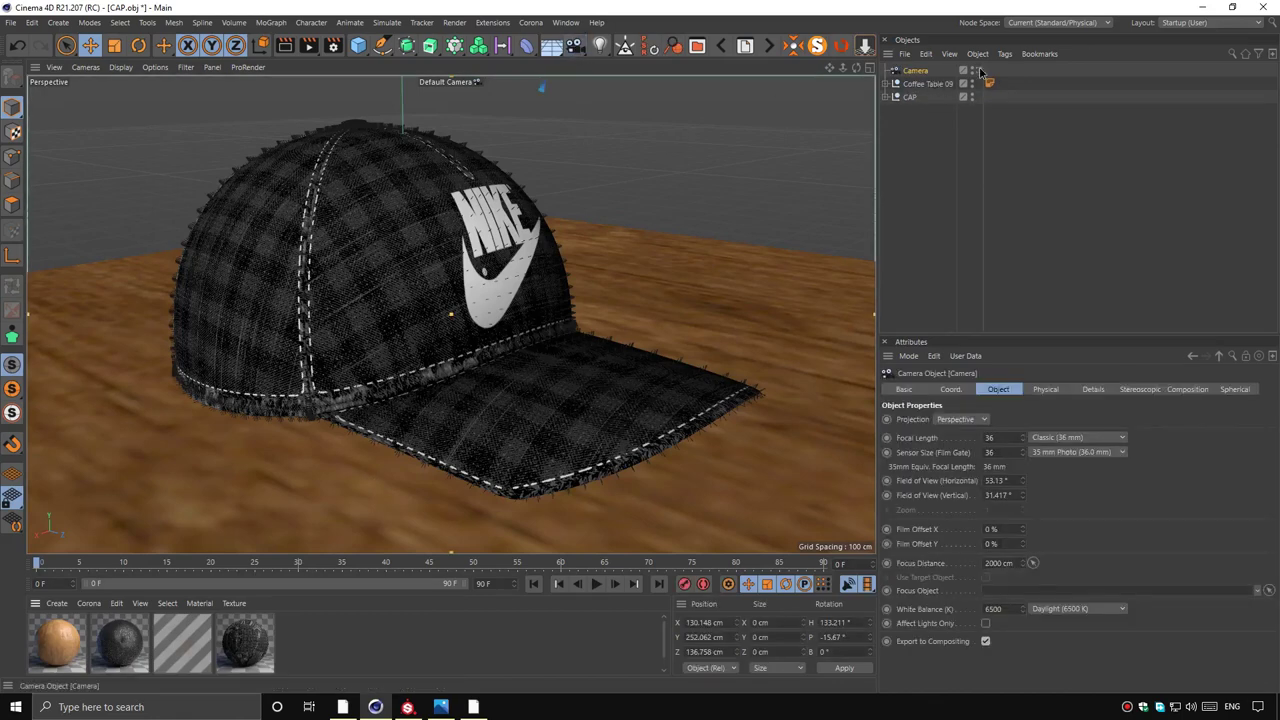
pyautogui.click(334, 45)
pyautogui.click(430, 65)
pyautogui.click(445, 137)
pyautogui.click(614, 342)
pyautogui.click(600, 357)
# Enable the LUT and set the render output to the HDTV 1080 24 preset
pyautogui.click(614, 81)
pyautogui.click(490, 285)
pyautogui.click(830, 299)
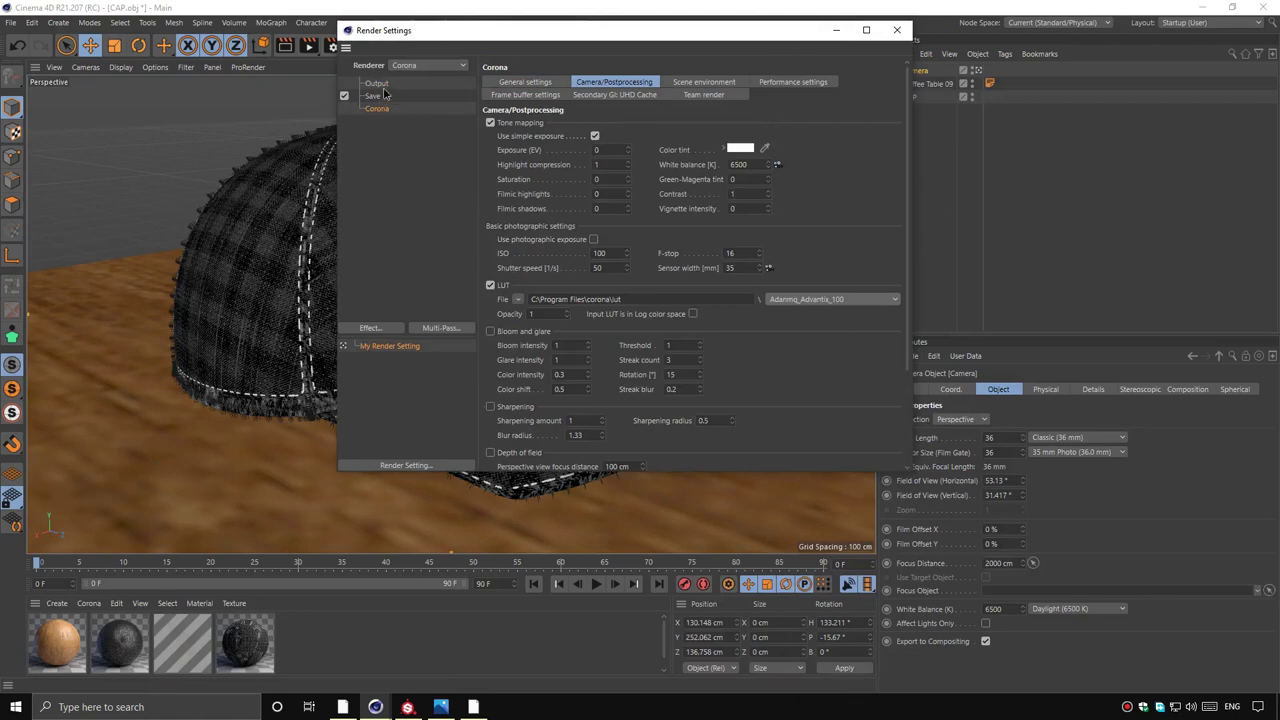
pyautogui.click(377, 84)
pyautogui.click(496, 82)
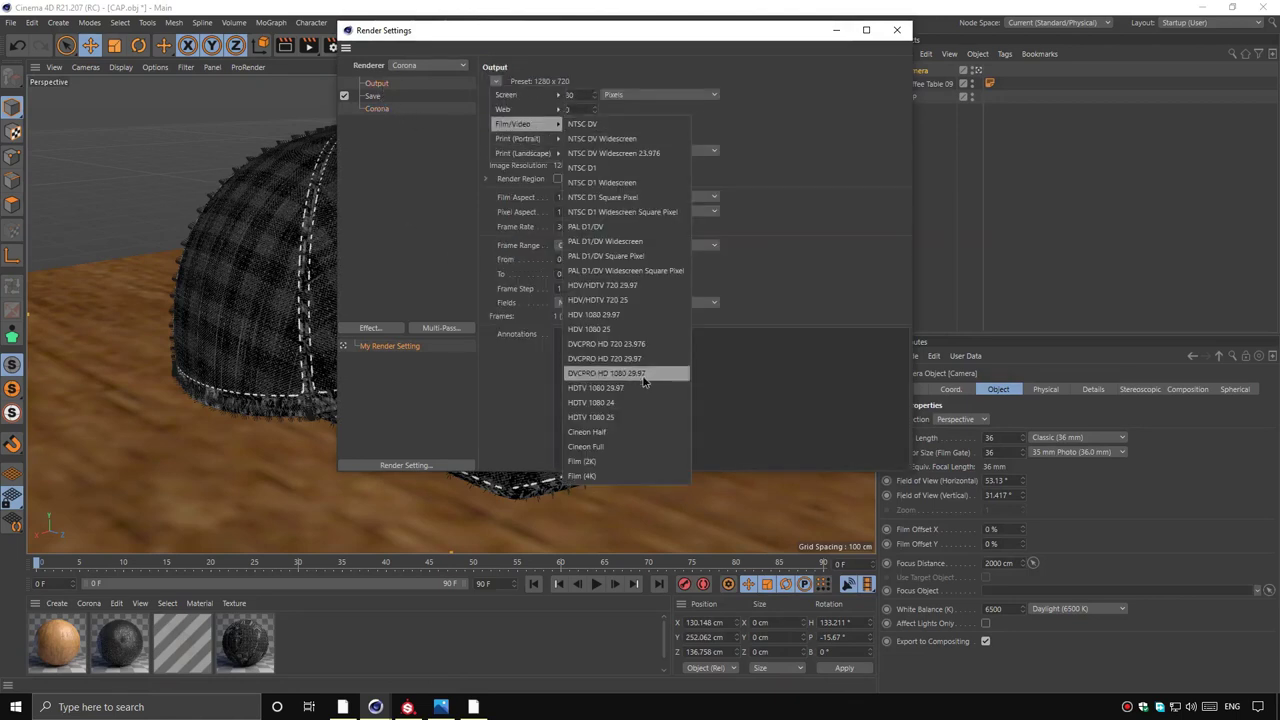
pyautogui.click(640, 401)
pyautogui.click(897, 30)
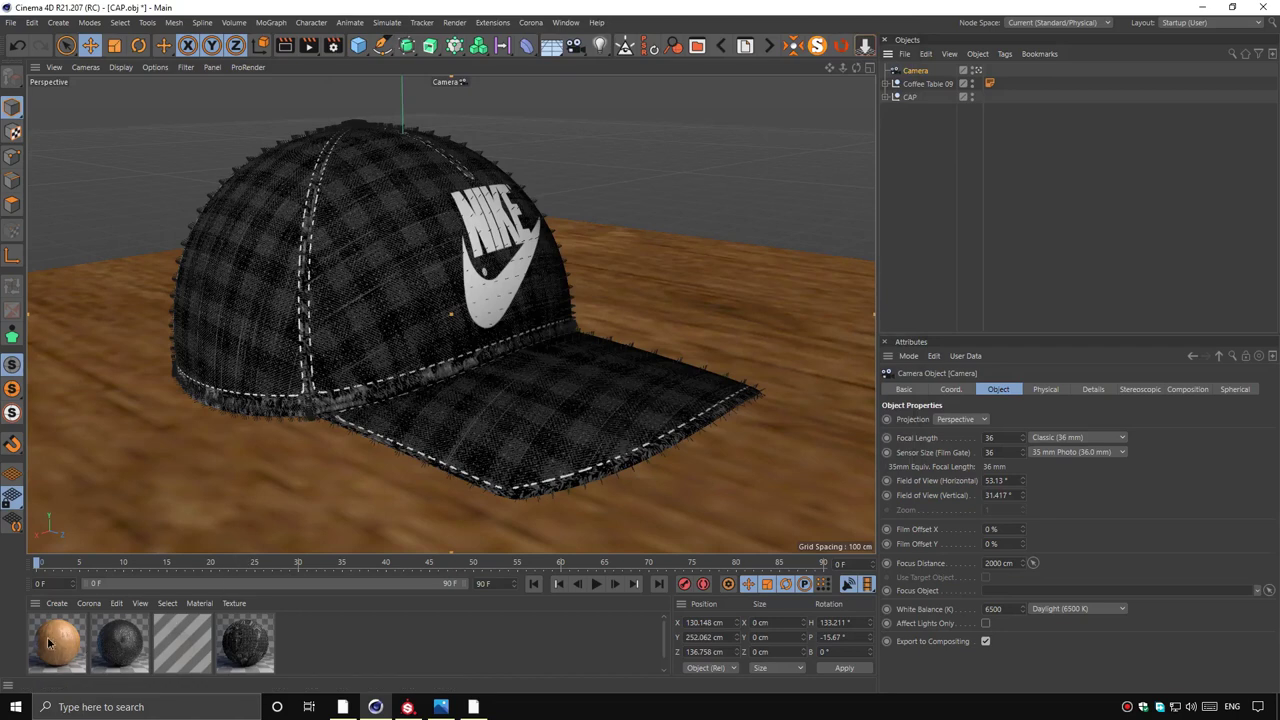
# Add a Corona Camera tag and adjust its Filmic highlights and highlight compression values
pyautogui.rightClick(931, 104)
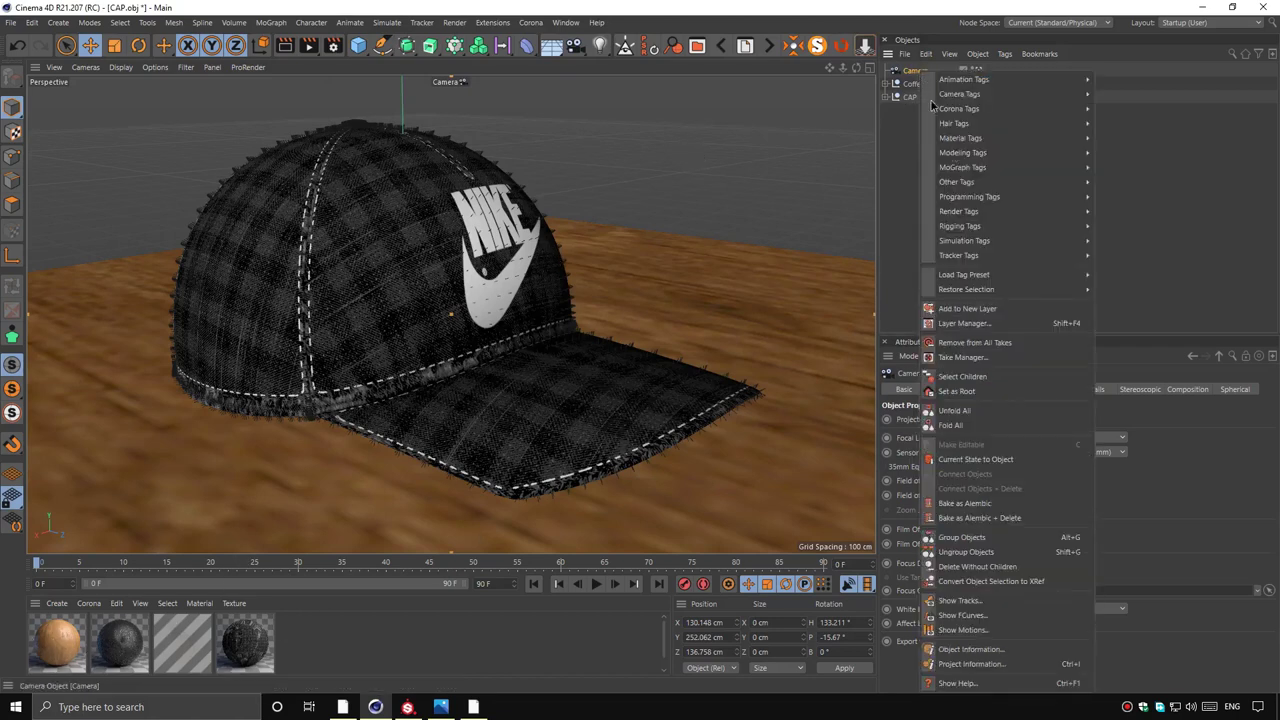
pyautogui.moveTo(959, 108)
pyautogui.click(1125, 106)
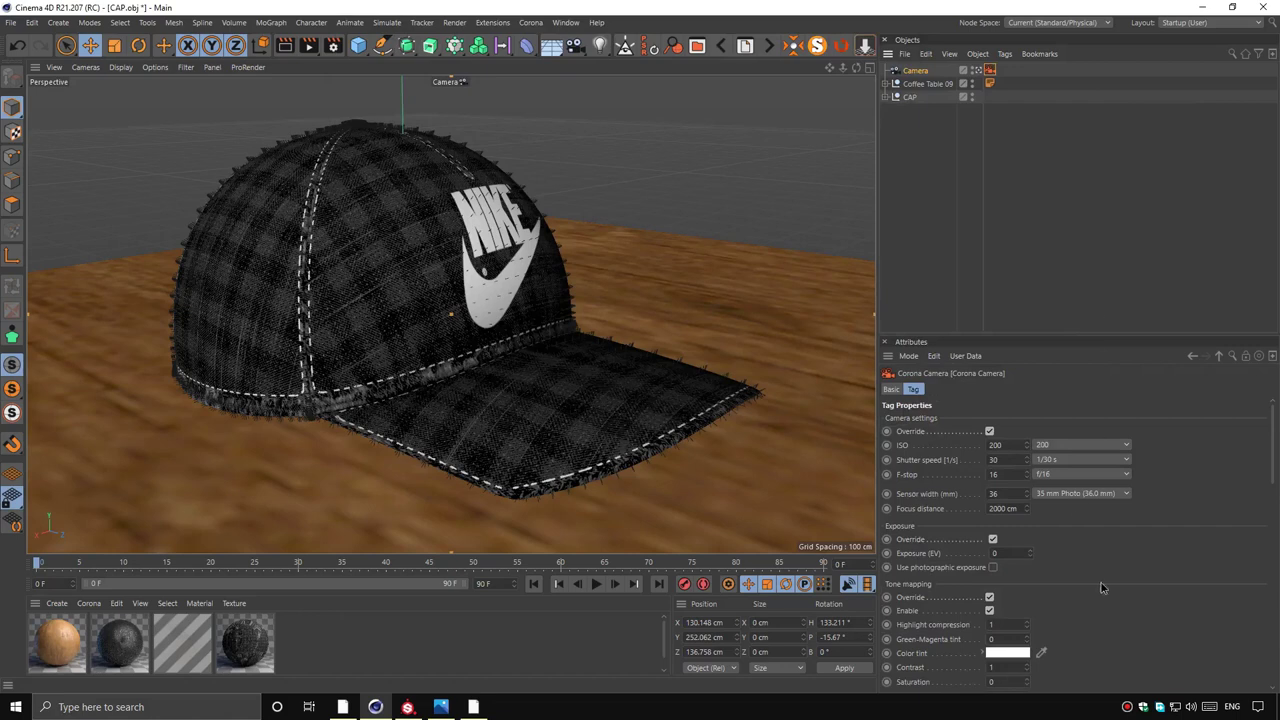
pyautogui.scroll(-3, 1043, 468)
pyautogui.scroll(-1, 1125, 568)
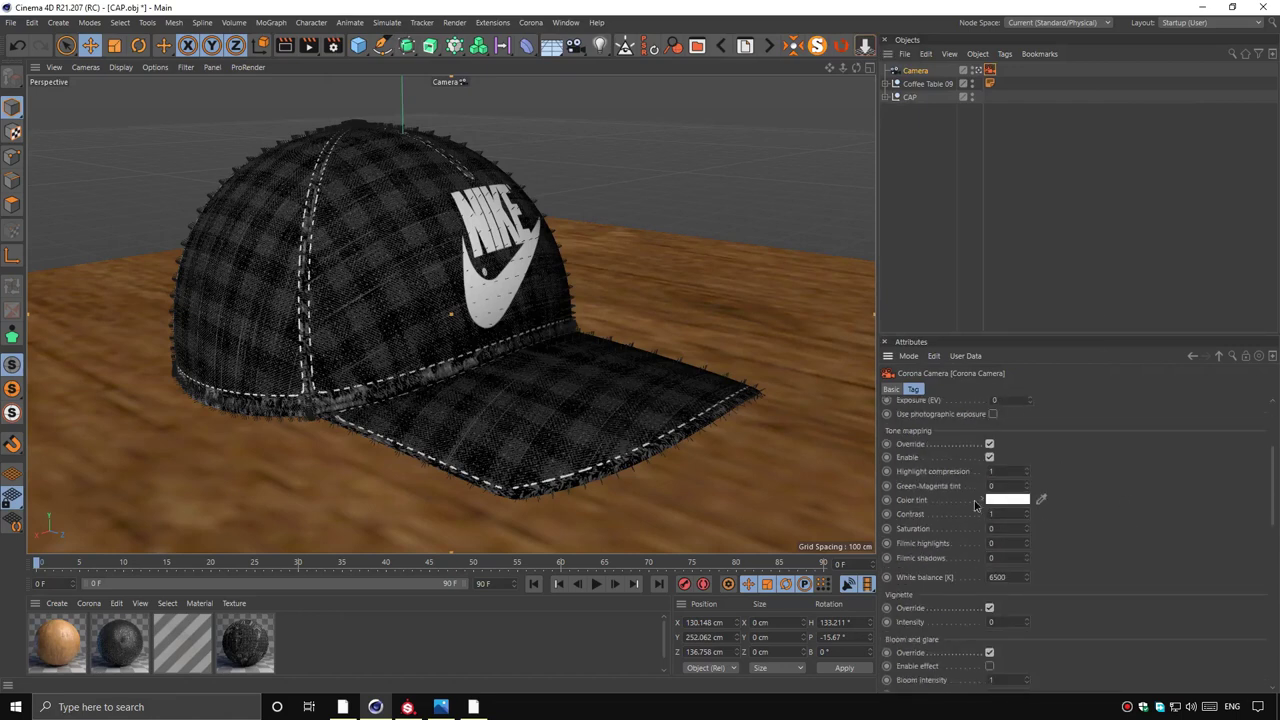
pyautogui.click(1006, 542)
pyautogui.scroll(1, 1100, 566)
pyautogui.scroll(1, 1025, 520)
pyautogui.click(1000, 530)
# Enable the tag's depth-of-field override and turn depth of field on
pyautogui.scroll(-3, 1110, 574)
pyautogui.scroll(-2, 1120, 560)
pyautogui.scroll(-2, 1116, 560)
pyautogui.scroll(-1, 1120, 580)
pyautogui.scroll(1, 1127, 592)
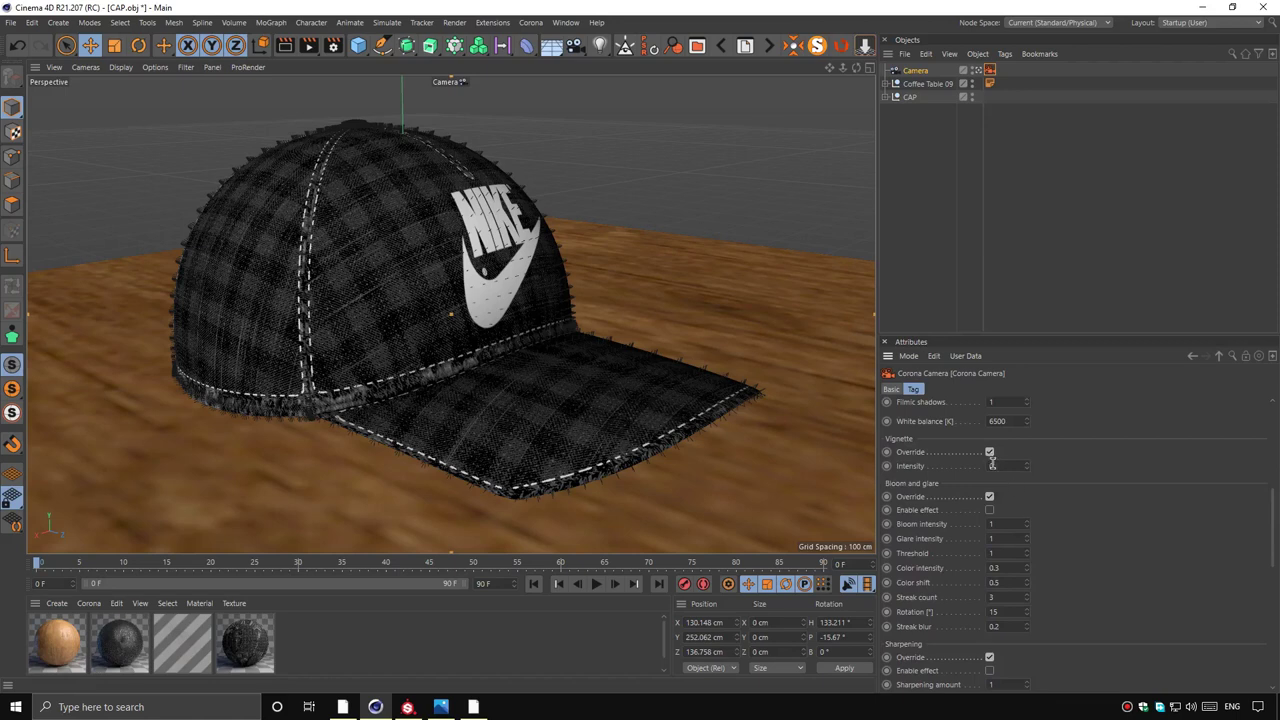
pyautogui.scroll(-2, 1099, 590)
pyautogui.scroll(-2, 1104, 560)
pyautogui.scroll(-1, 1106, 559)
pyautogui.click(990, 575)
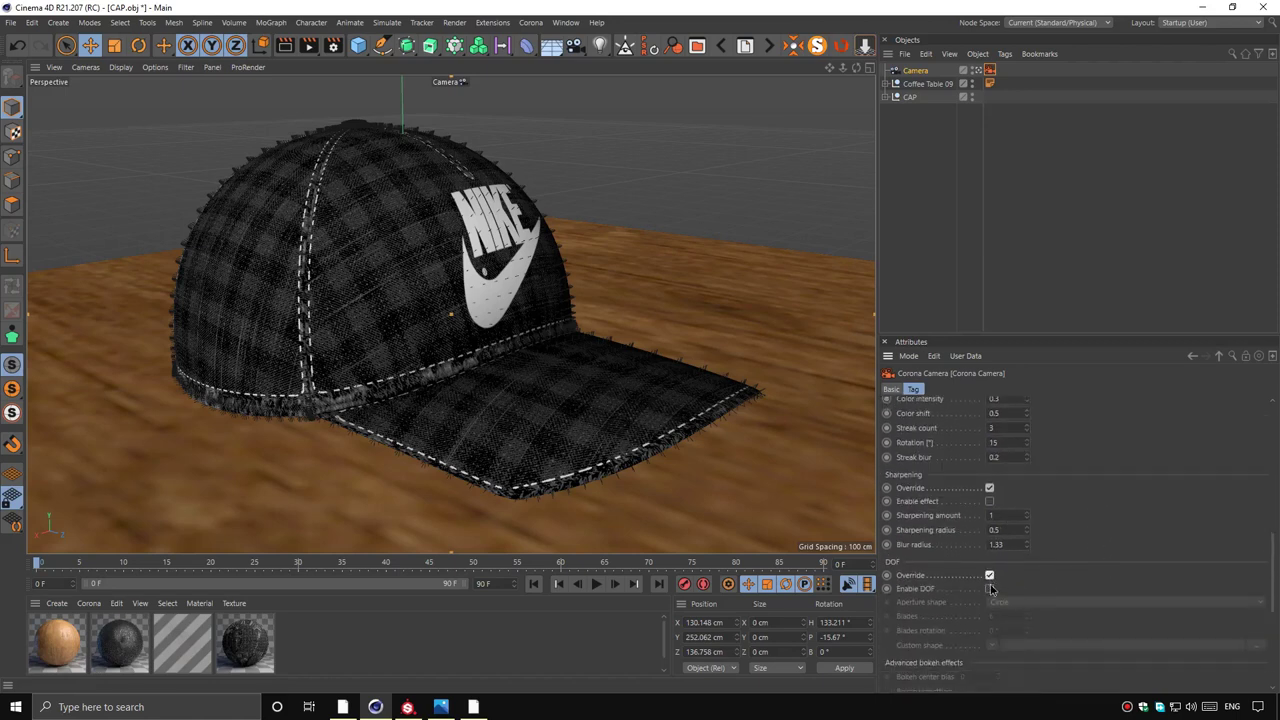
pyautogui.click(990, 588)
pyautogui.scroll(5, 1094, 600)
pyautogui.scroll(4, 1128, 623)
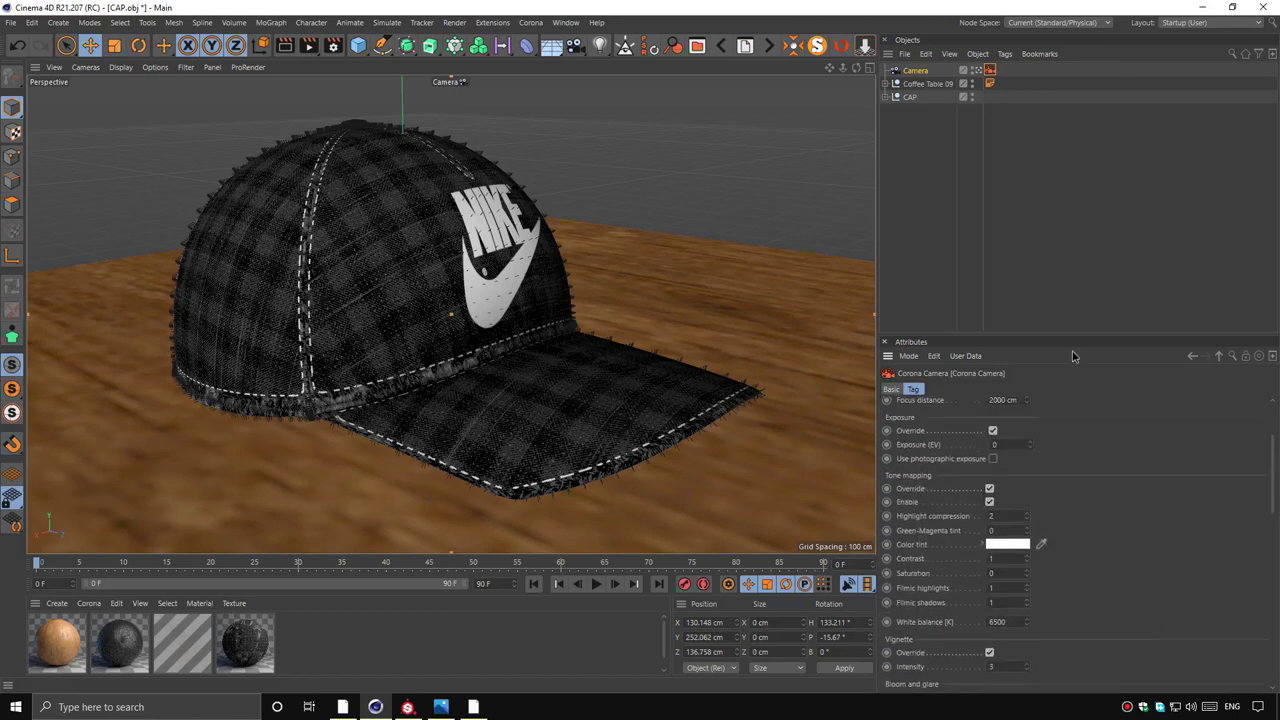
# Set the camera's focus object to the CAP
pyautogui.click(916, 71)
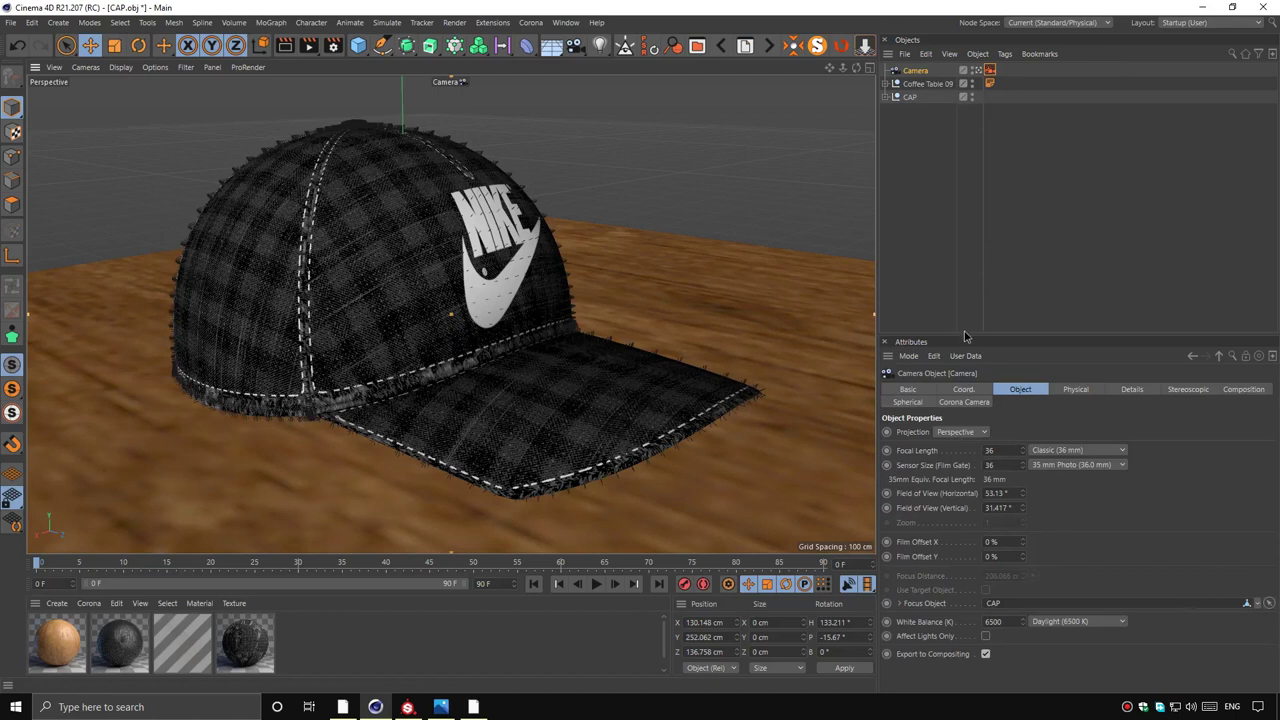
pyautogui.click(886, 97)
pyautogui.moveTo(915, 123); pyautogui.dragTo(1142, 516)
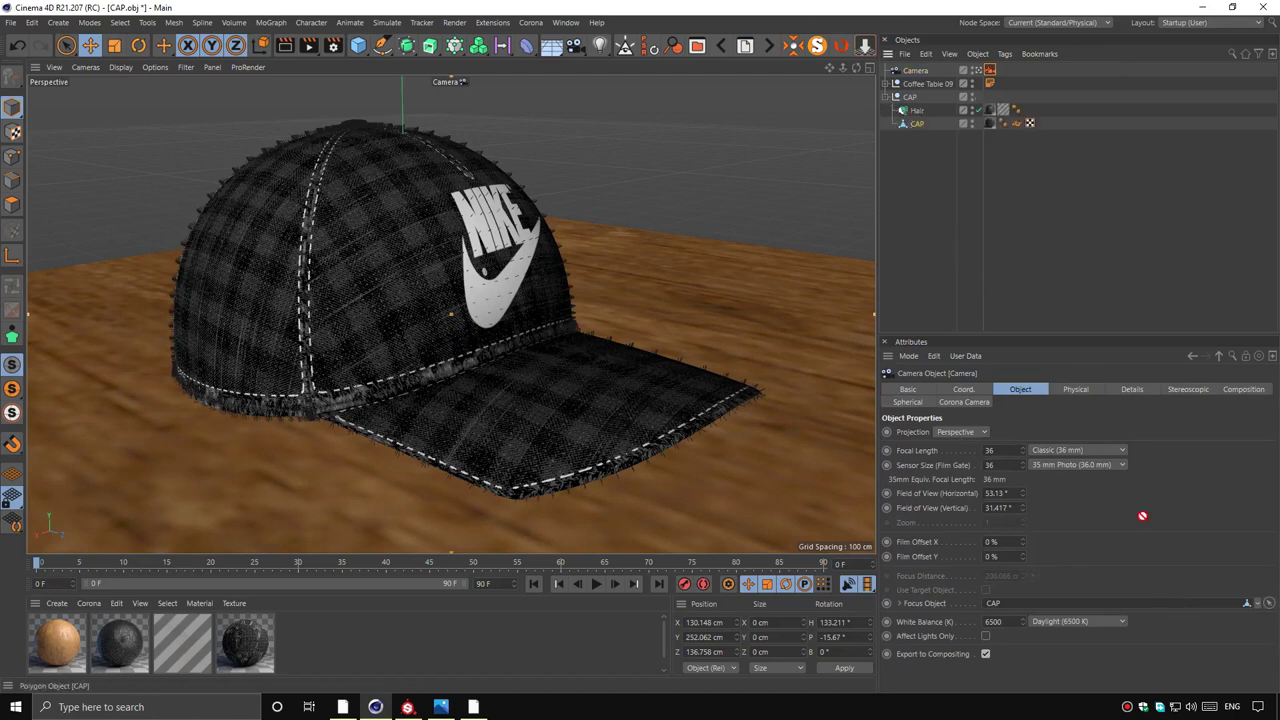
pyautogui.click(945, 197)
pyautogui.click(886, 97)
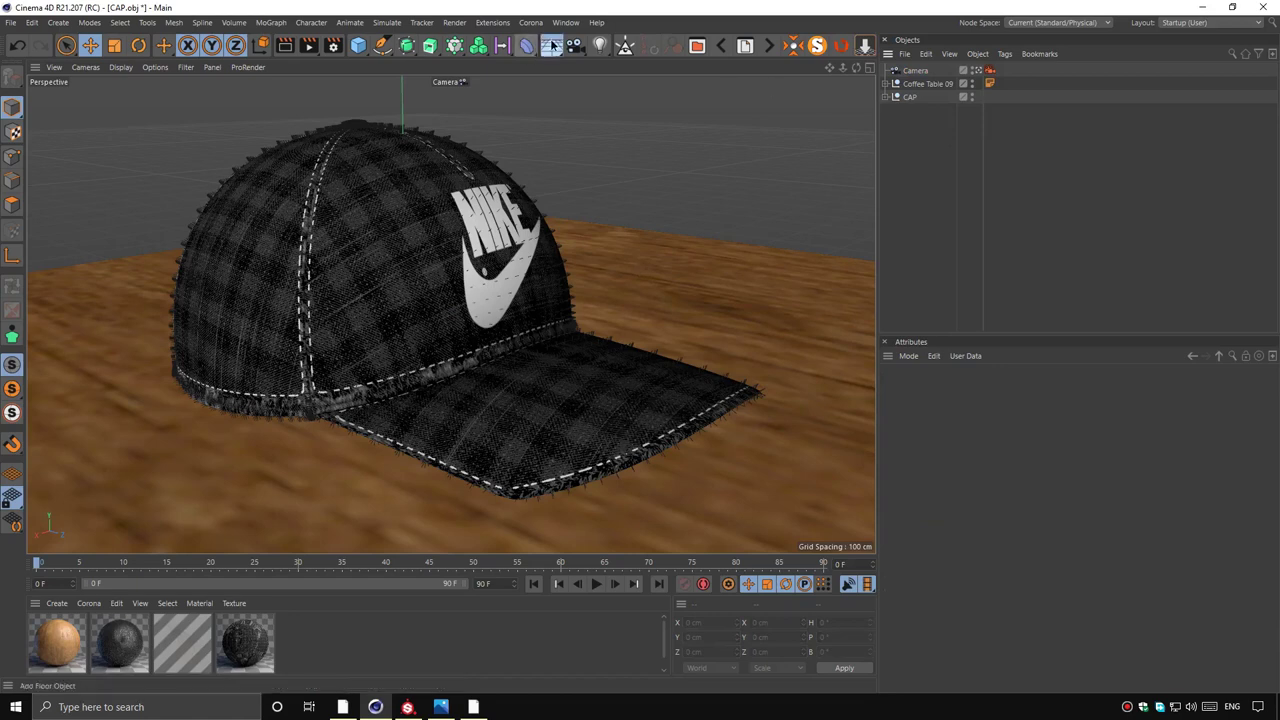
# Add a sky and a Corona light material textured with elevator.hdr from the content library
pyautogui.moveTo(551, 45); pyautogui.dragTo(605, 78)
pyautogui.click(89, 603)
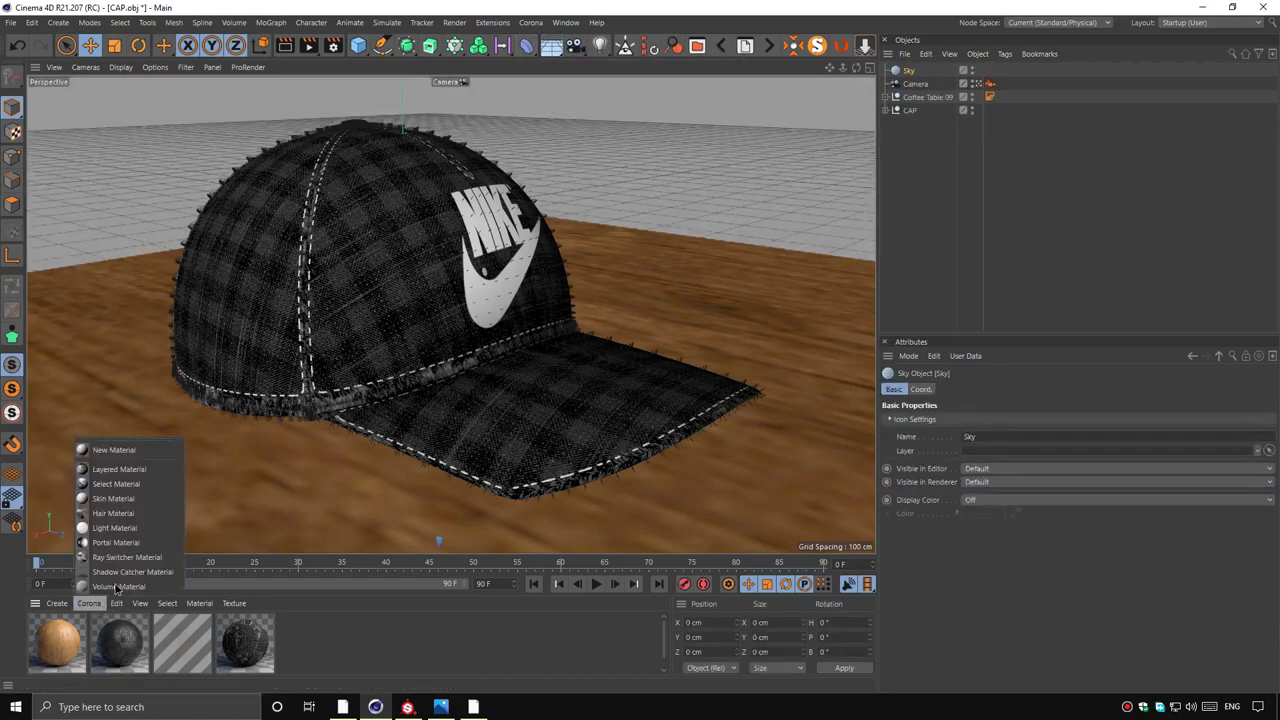
pyautogui.click(105, 528)
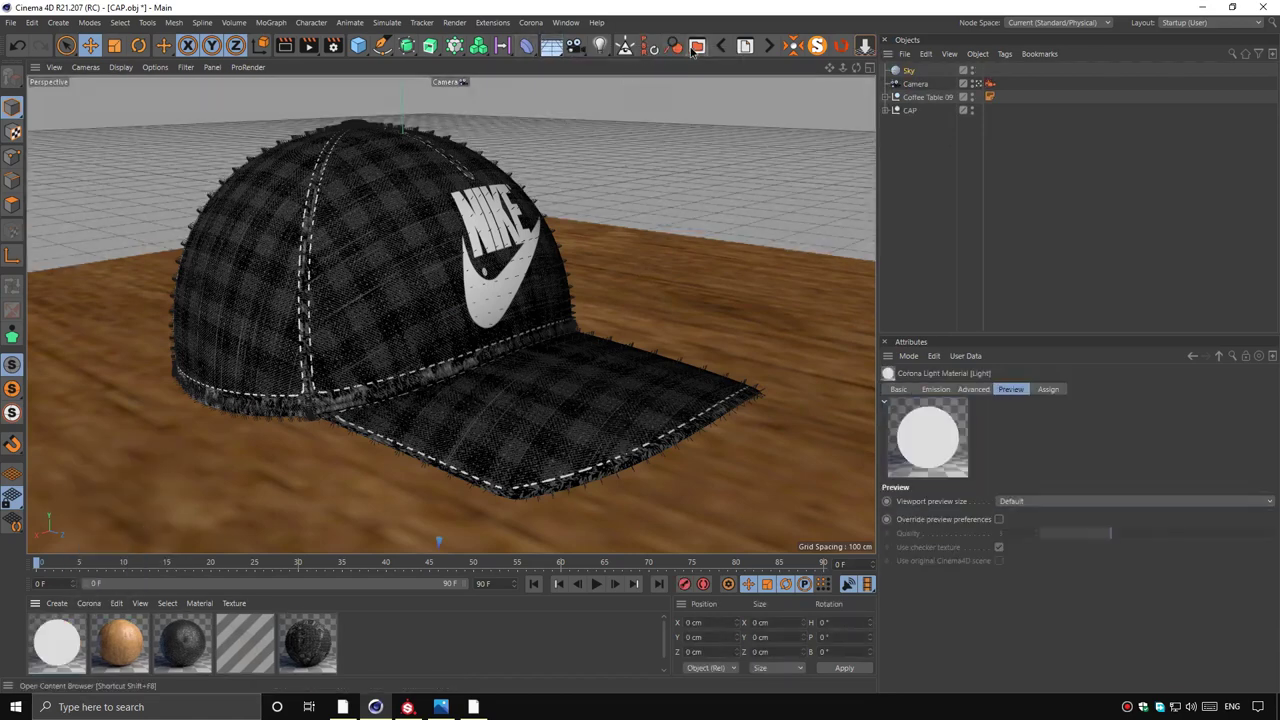
pyautogui.hotkey('shift', 'F8')
pyautogui.click(1192, 28)
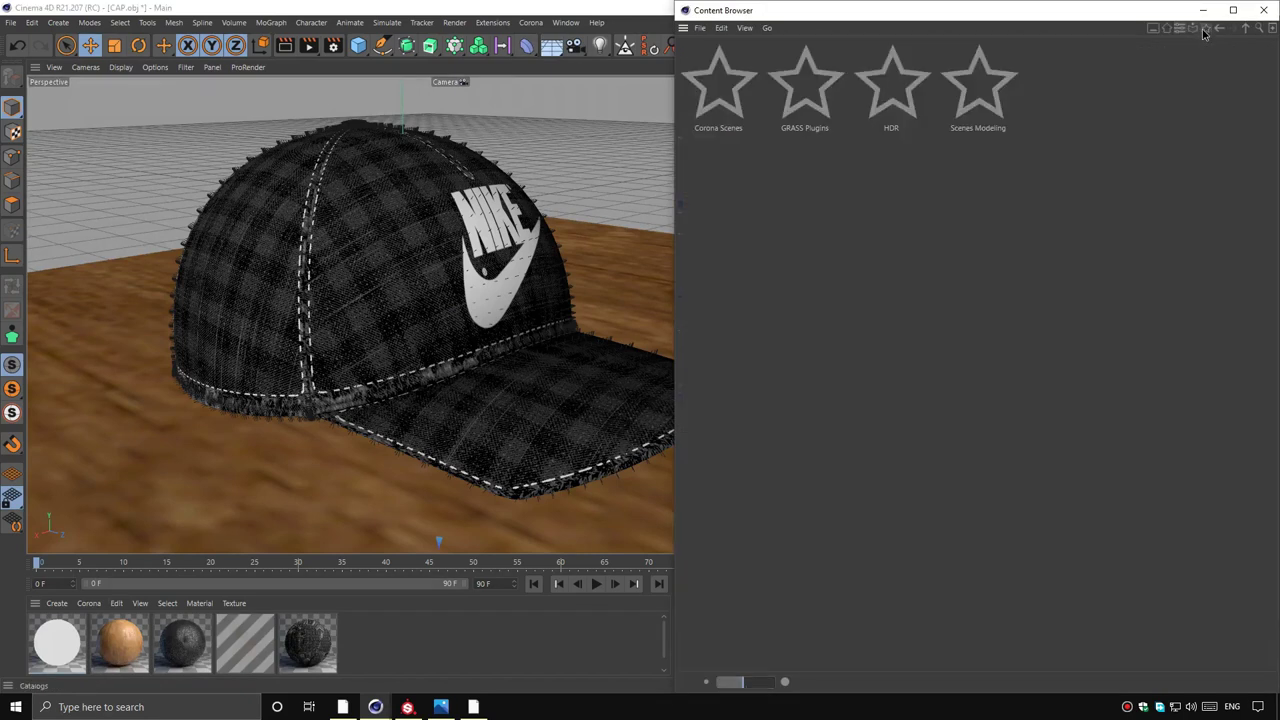
pyautogui.doubleClick(894, 88)
pyautogui.doubleClick(808, 84)
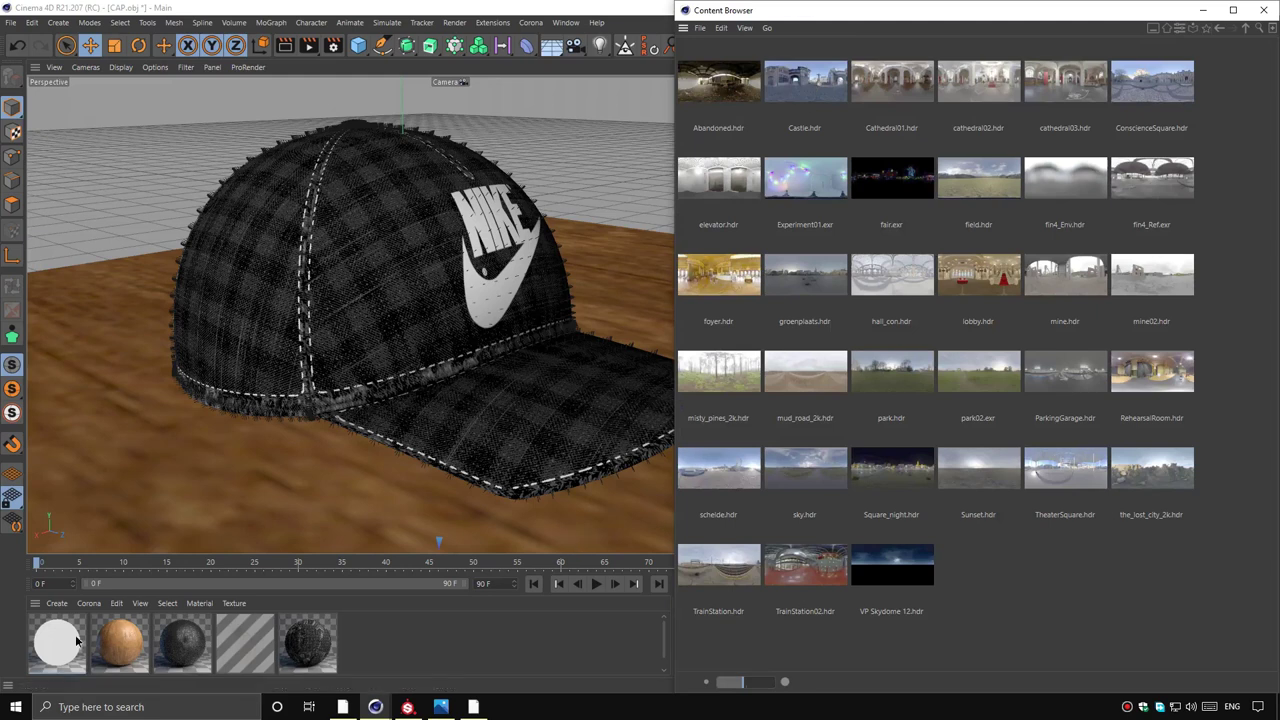
pyautogui.doubleClick(80, 641)
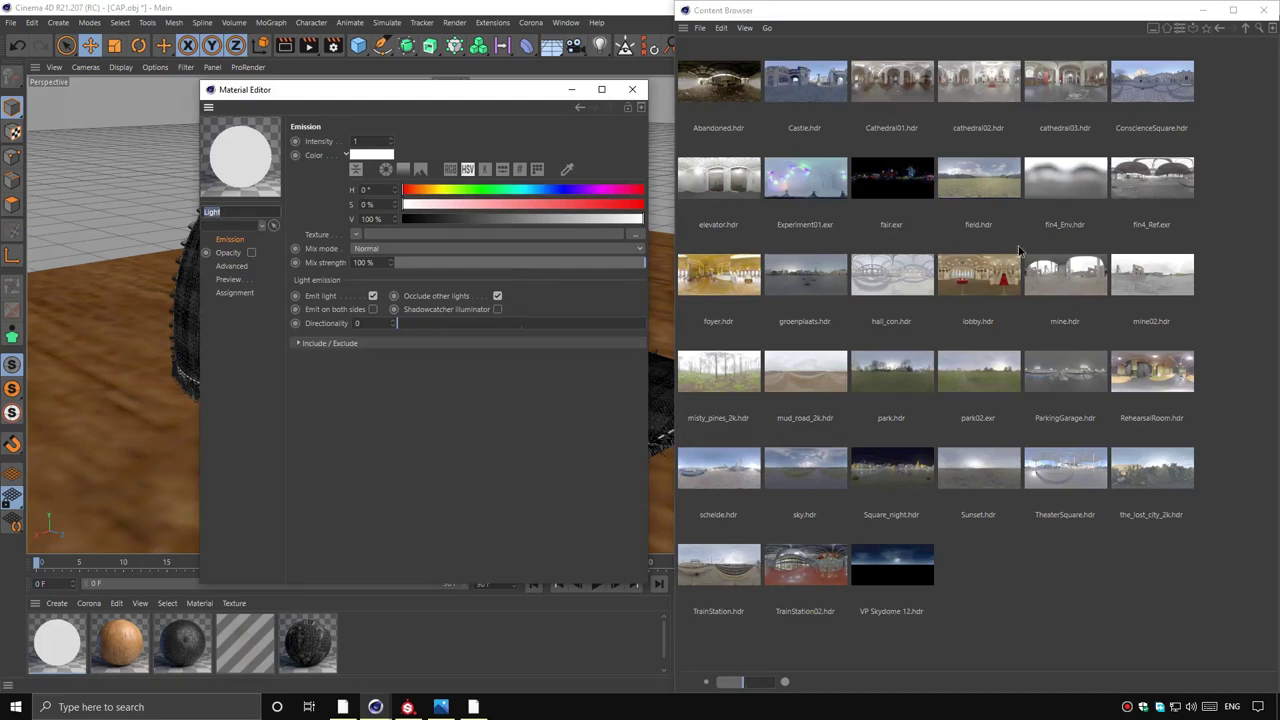
pyautogui.moveTo(724, 182)
pyautogui.mouseDown()
pyautogui.moveTo(456, 247)
pyautogui.moveTo(459, 236)
pyautogui.mouseUp()
pyautogui.click(690, 410)
pyautogui.click(1152, 84)
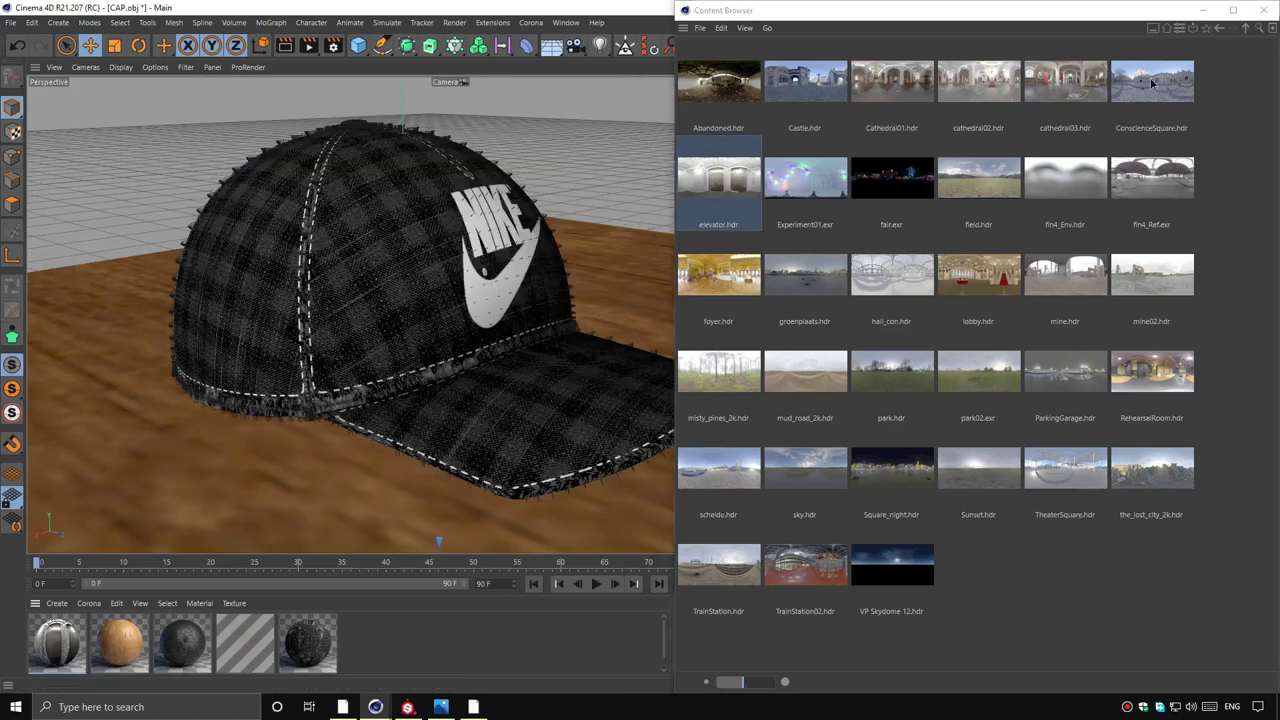
pyautogui.click(1260, 10)
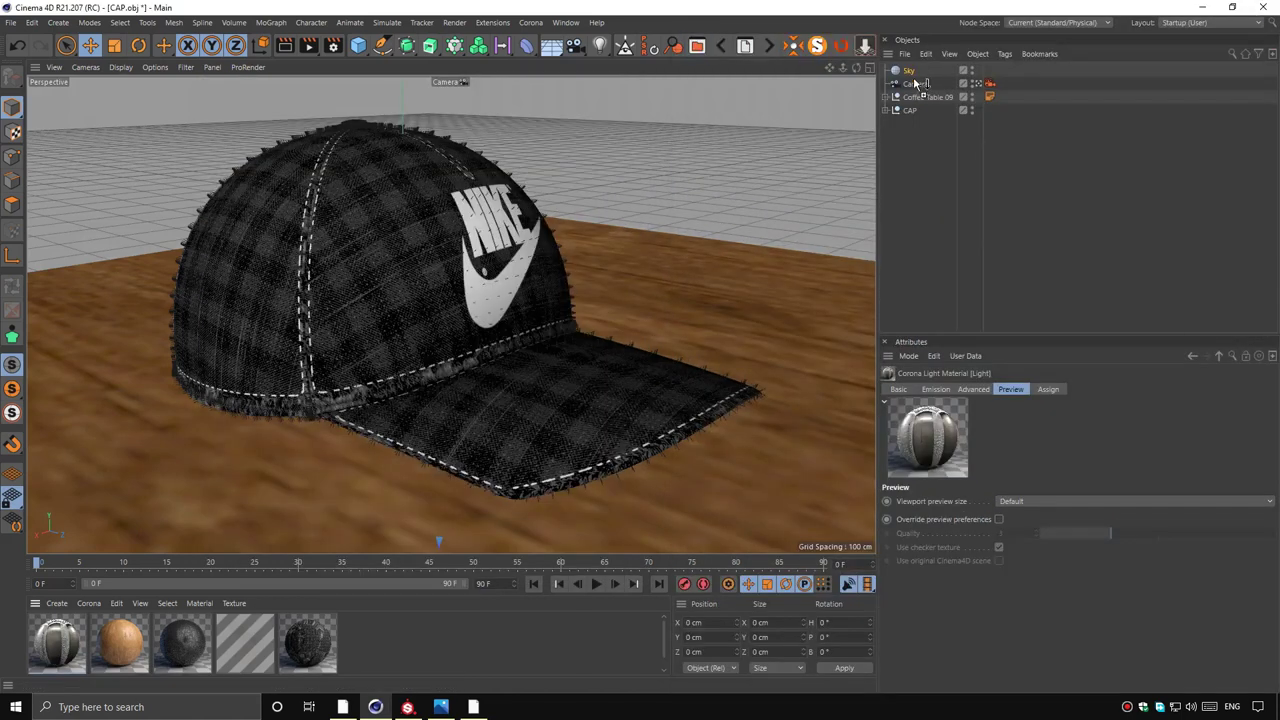
# Apply the HDR light material to the sky and set its viewport preview to 2048x2048
pyautogui.click(909, 70)
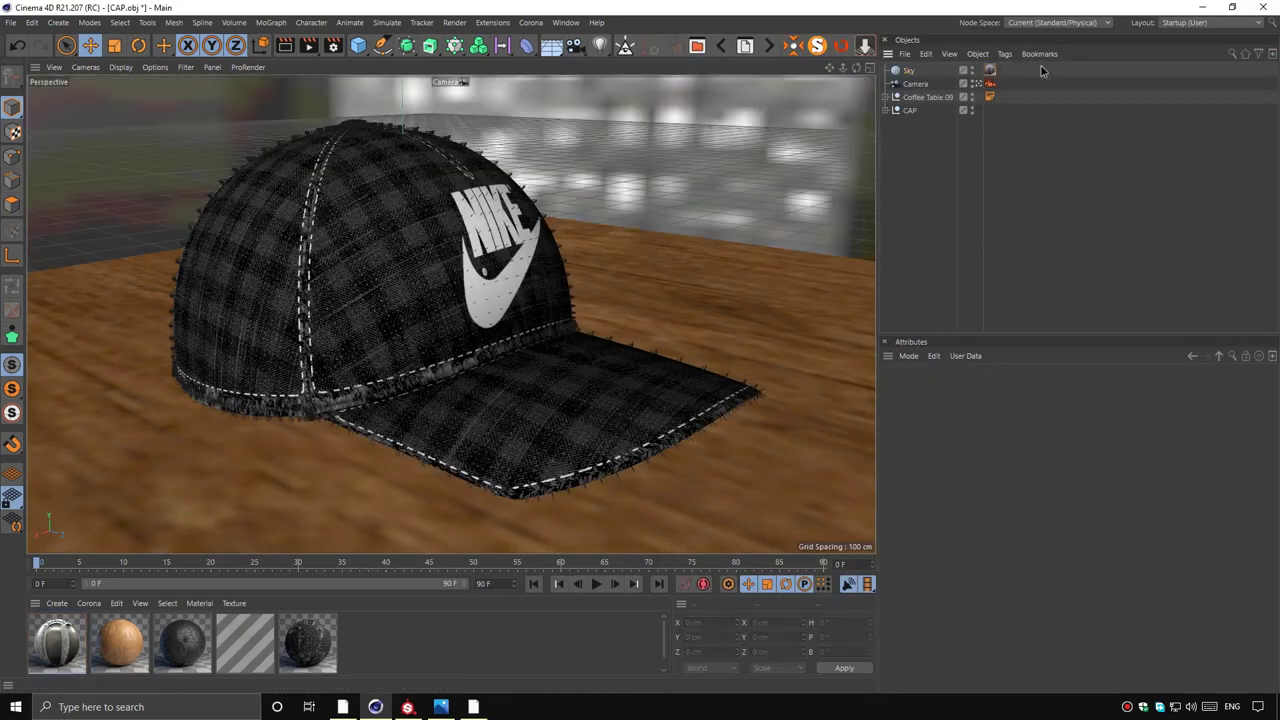
pyautogui.click(57, 642)
pyautogui.click(1010, 389)
pyautogui.click(1100, 501)
pyautogui.click(1050, 610)
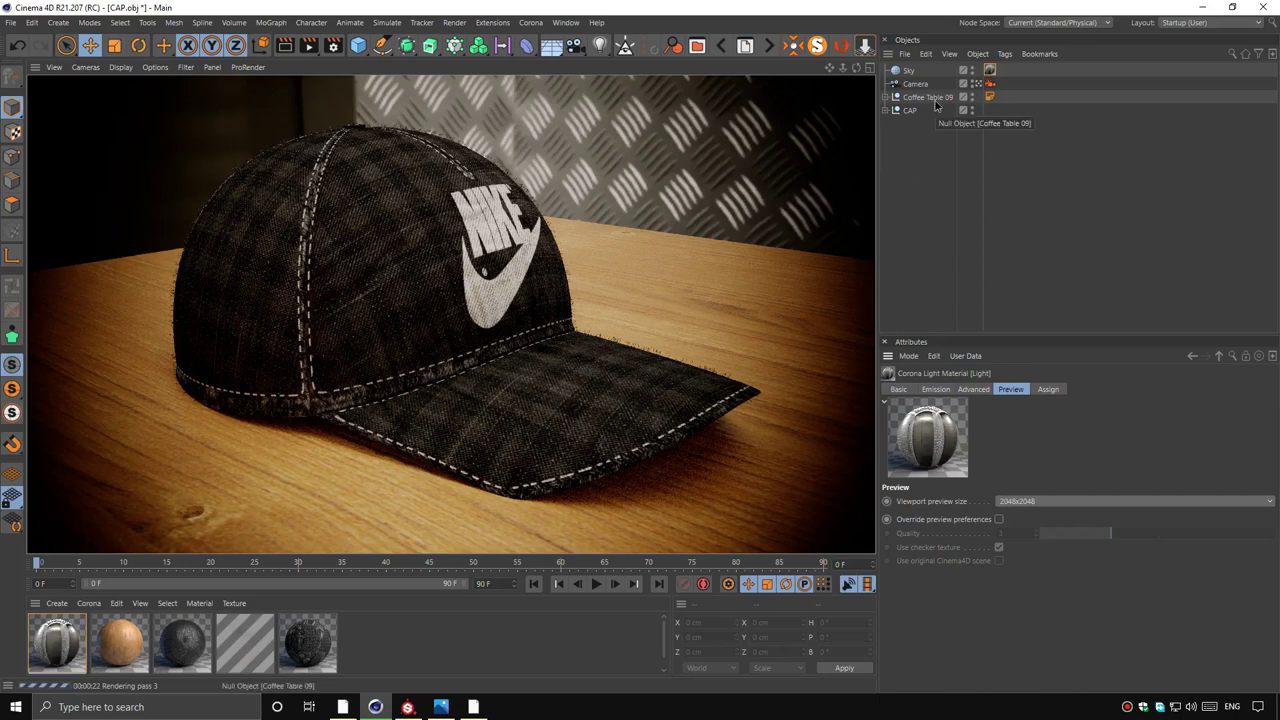
# Set the Corona camera tag's vignette intensity to 1.5
pyautogui.click(990, 83)
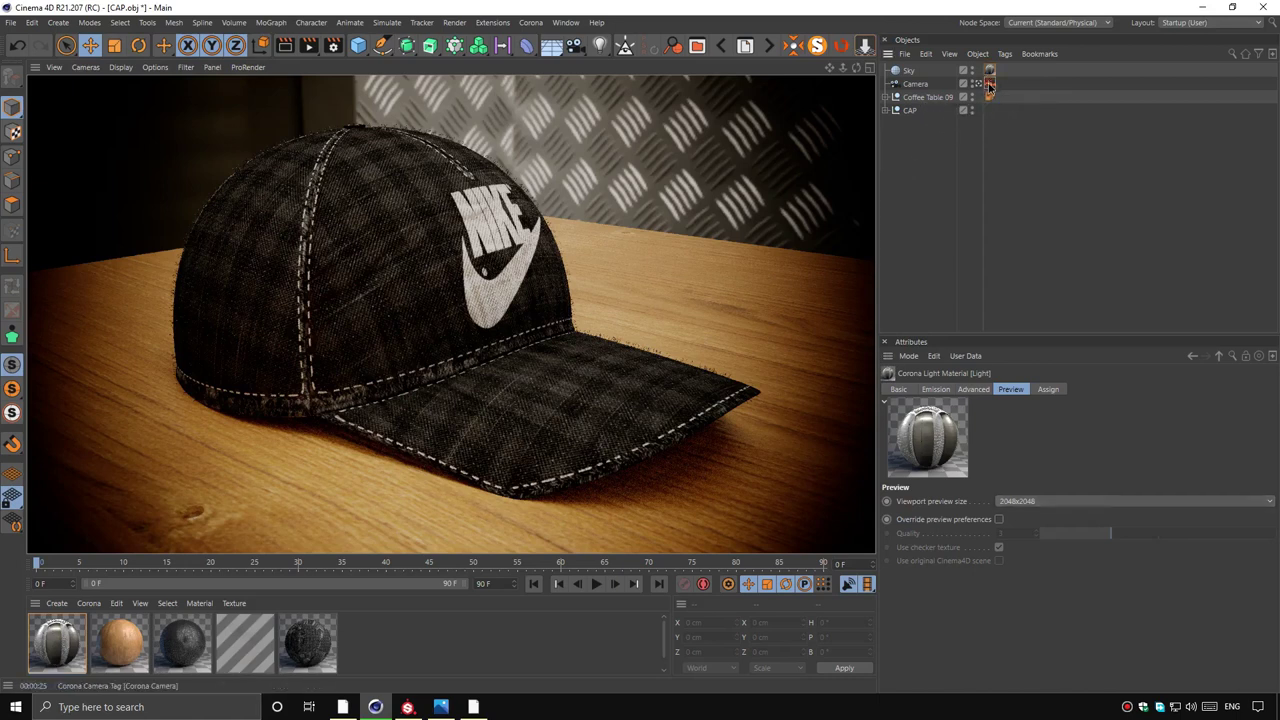
pyautogui.scroll(-3, 1100, 560)
pyautogui.scroll(-2, 1060, 515)
pyautogui.click(1010, 531)
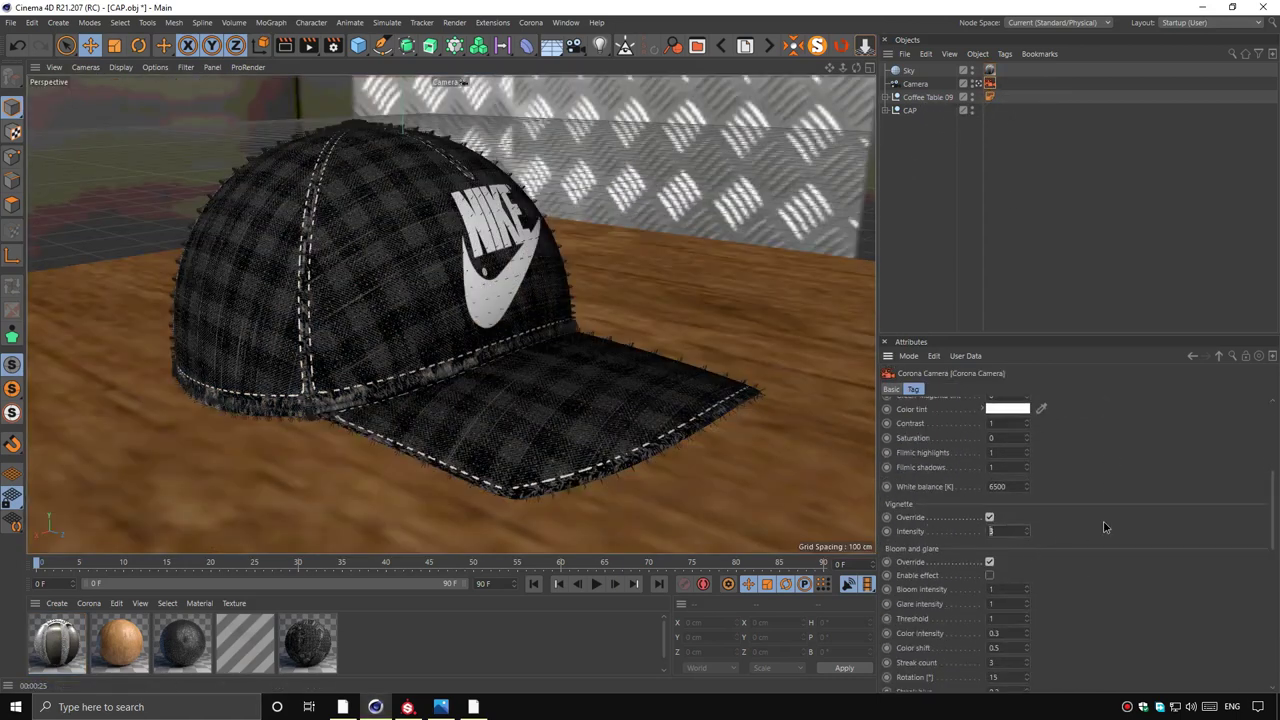
pyautogui.scroll(2, 1150, 460)
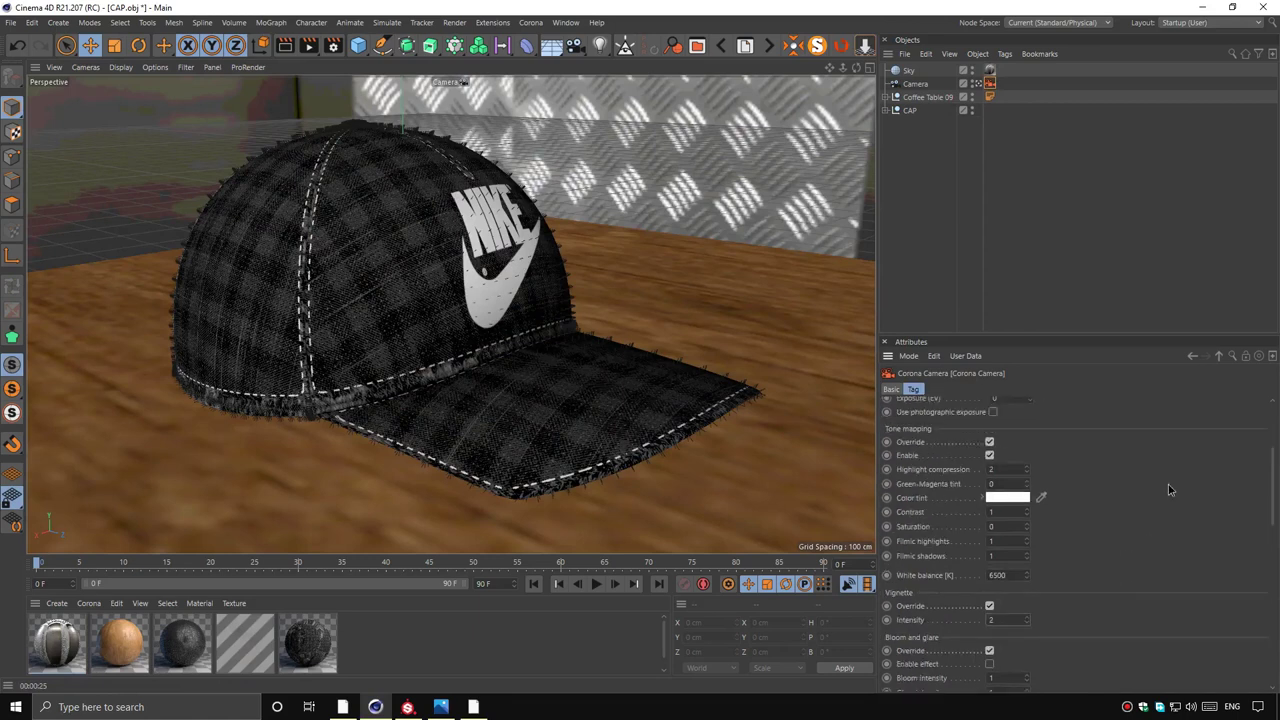
pyautogui.write('.5')
pyautogui.press('Return')
# Set the camera exposure to 1 EV and re-render the view
pyautogui.scroll(1, 1133, 560)
pyautogui.scroll(1, 1136, 539)
pyautogui.scroll(2, 1136, 545)
pyautogui.click(1009, 521)
pyautogui.write('1')
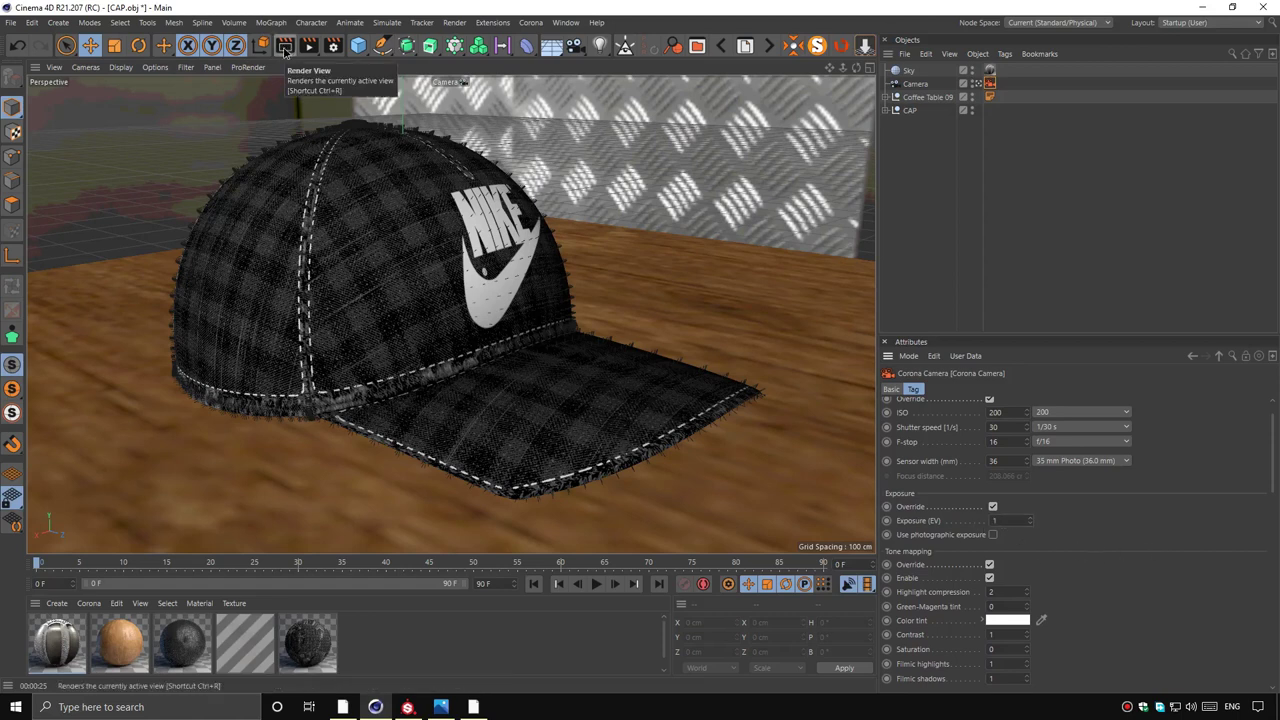
pyautogui.click(285, 50)
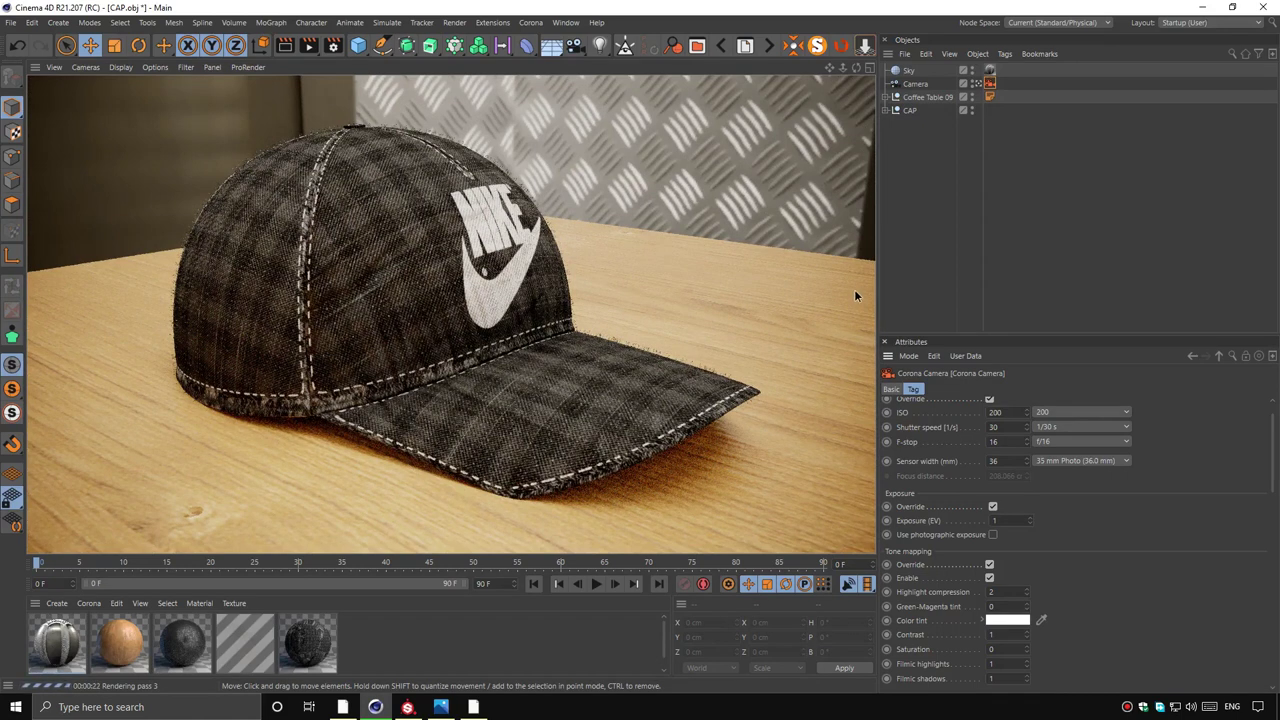
# Set the cap's Hair guide root length to 0.5 cm and re-render the view
pyautogui.click(886, 110)
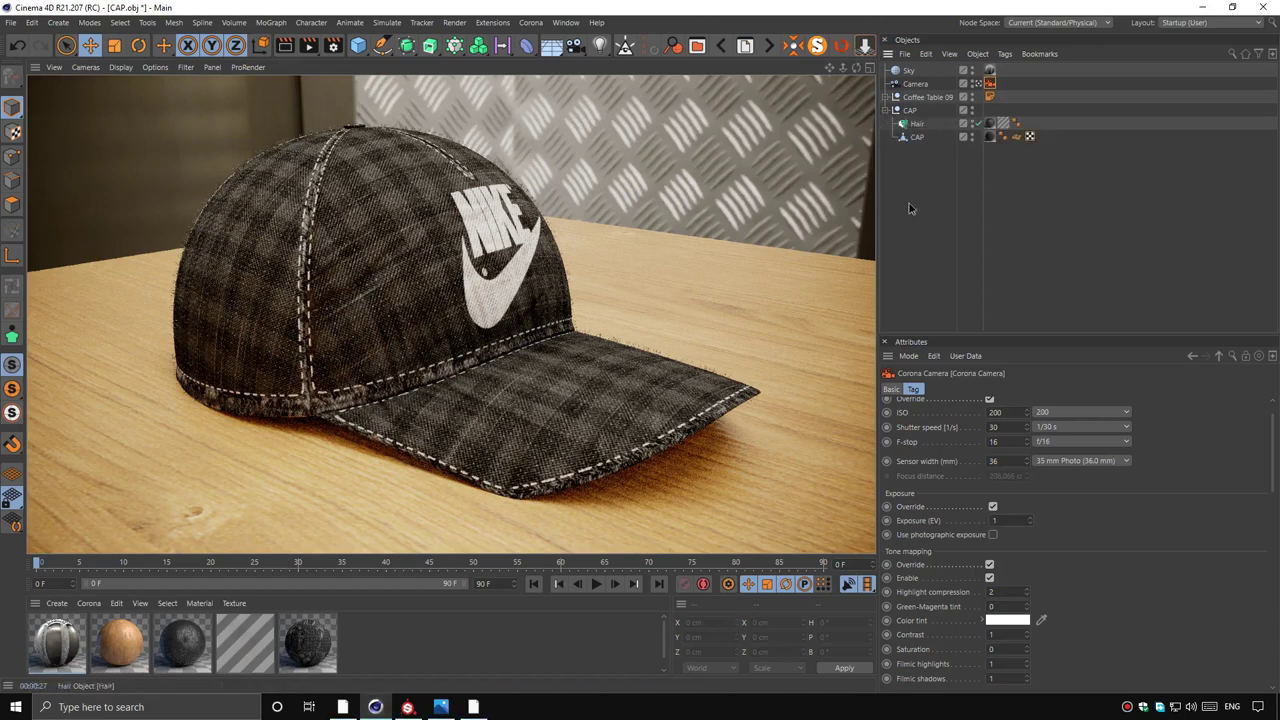
pyautogui.click(917, 123)
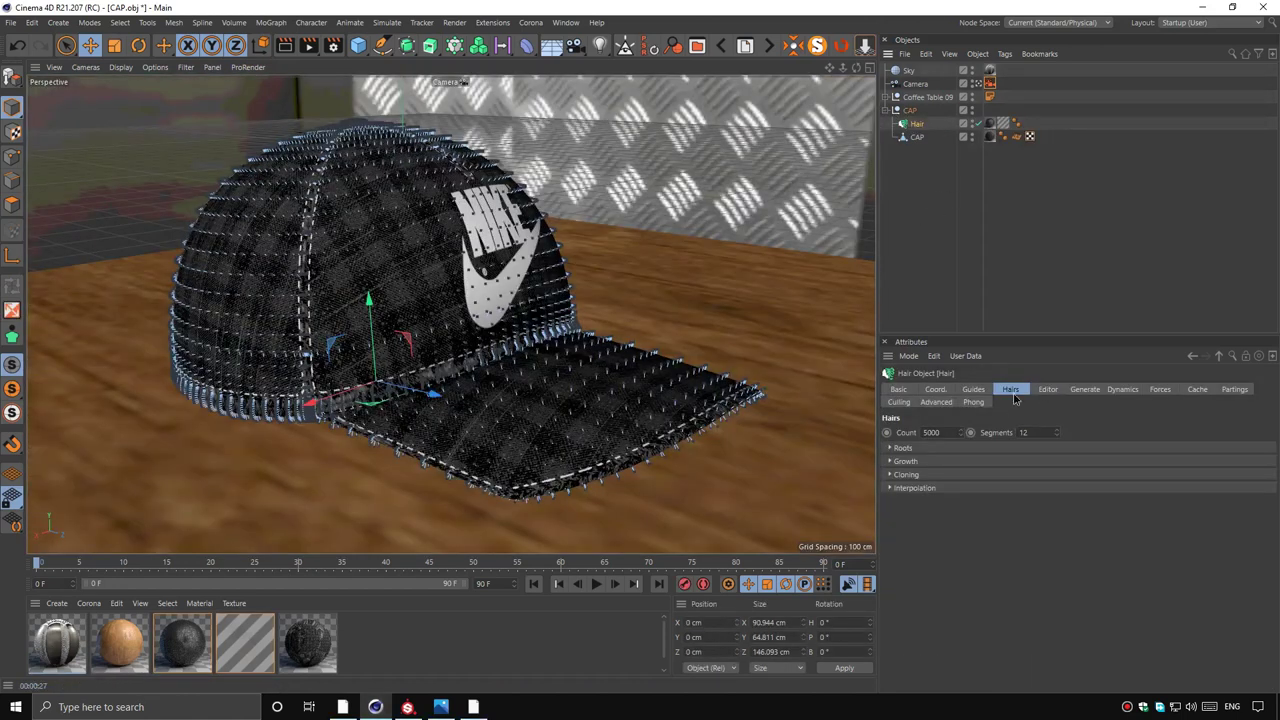
pyautogui.click(983, 391)
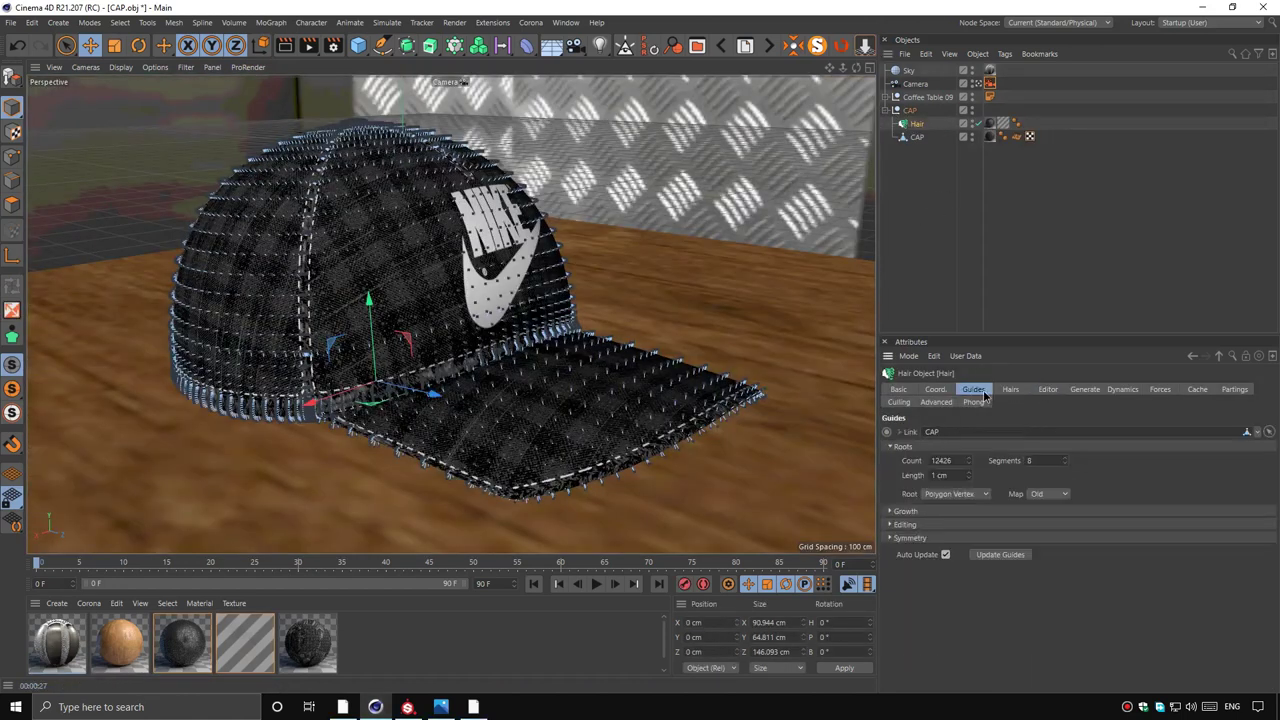
pyautogui.click(948, 476)
pyautogui.write('5')
pyautogui.press('Return')
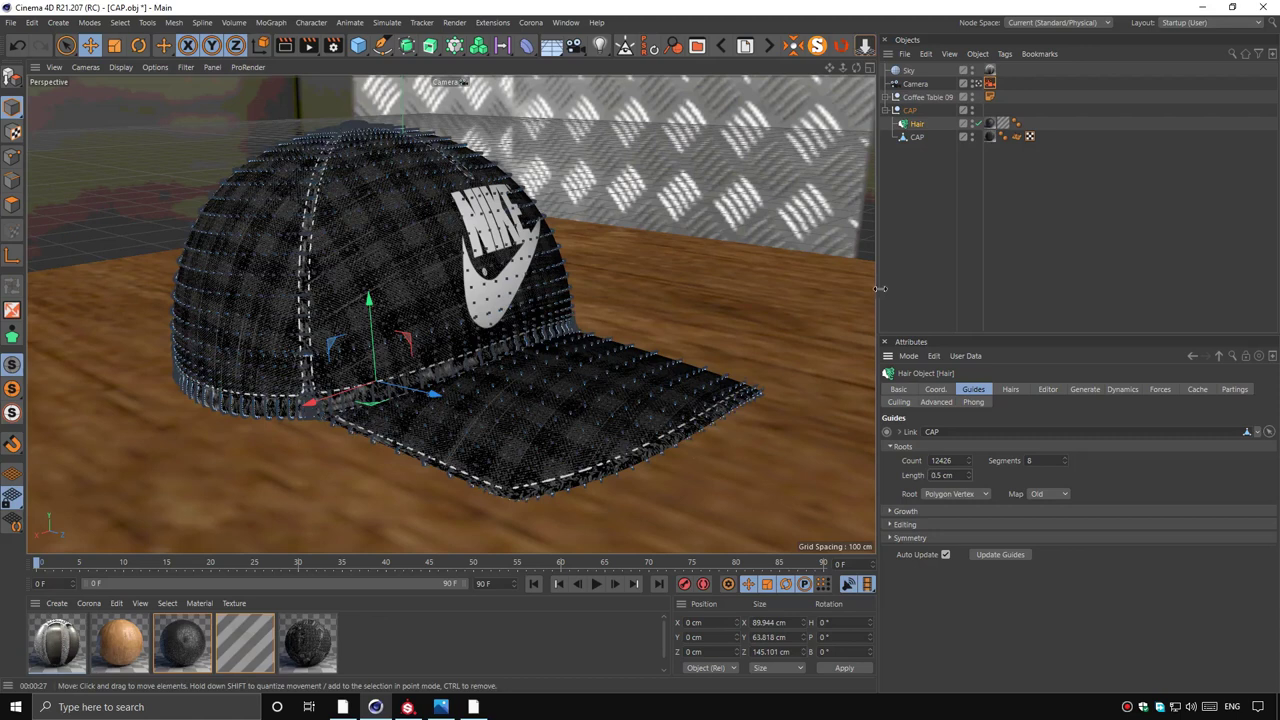
pyautogui.click(930, 260)
pyautogui.click(890, 110)
pyautogui.click(285, 45)
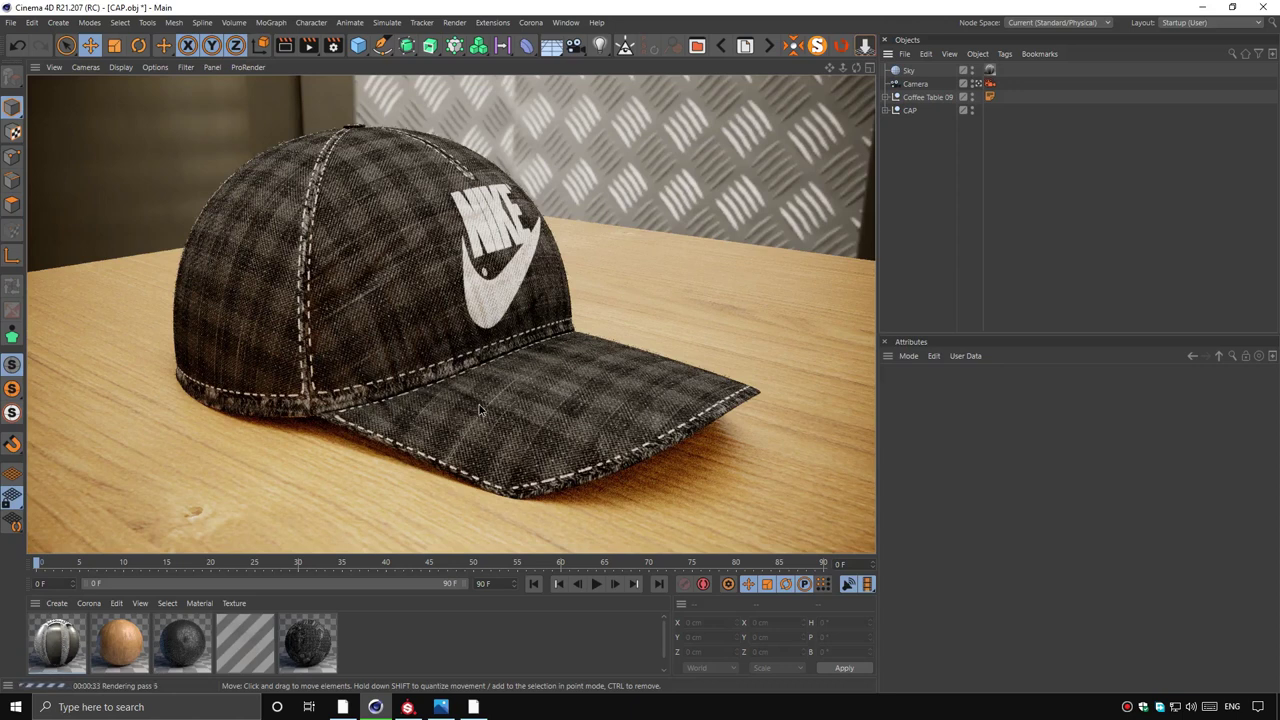
# Start a 1920x1080 render in the Corona frame buffer with tone-mapping contrast 1.50
pyautogui.click(531, 22)
pyautogui.click(571, 156)
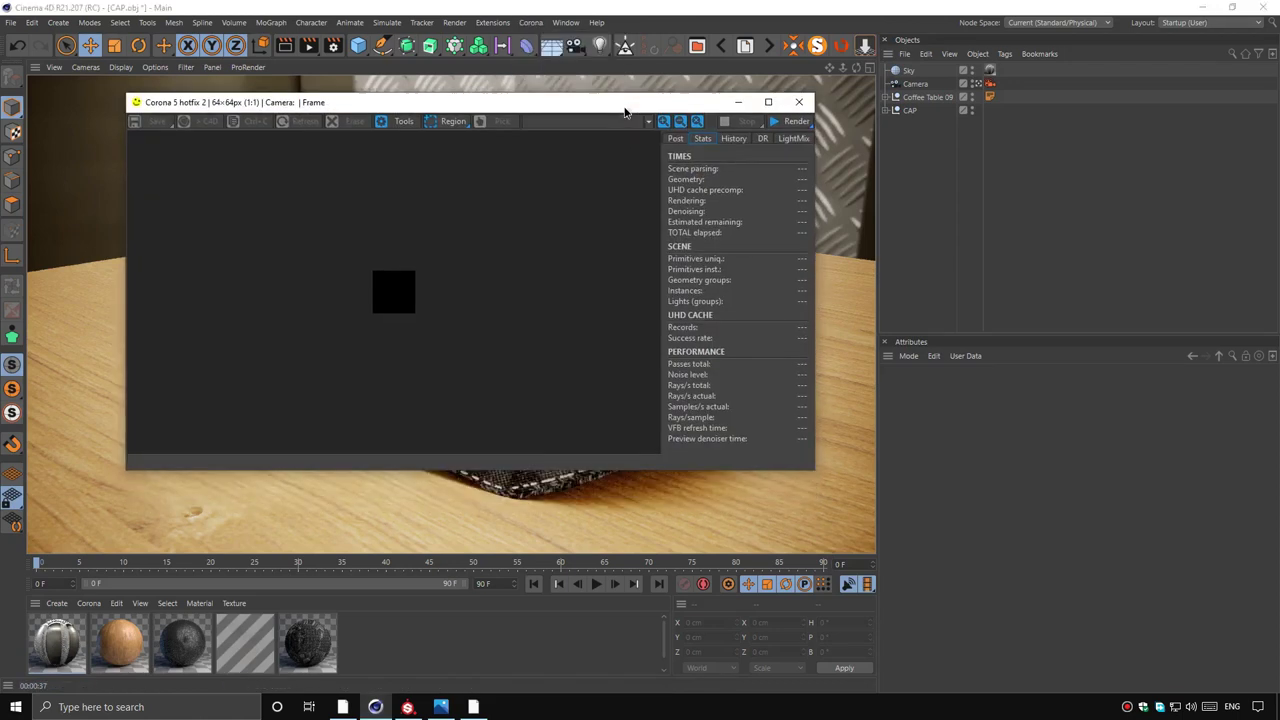
pyautogui.click(677, 141)
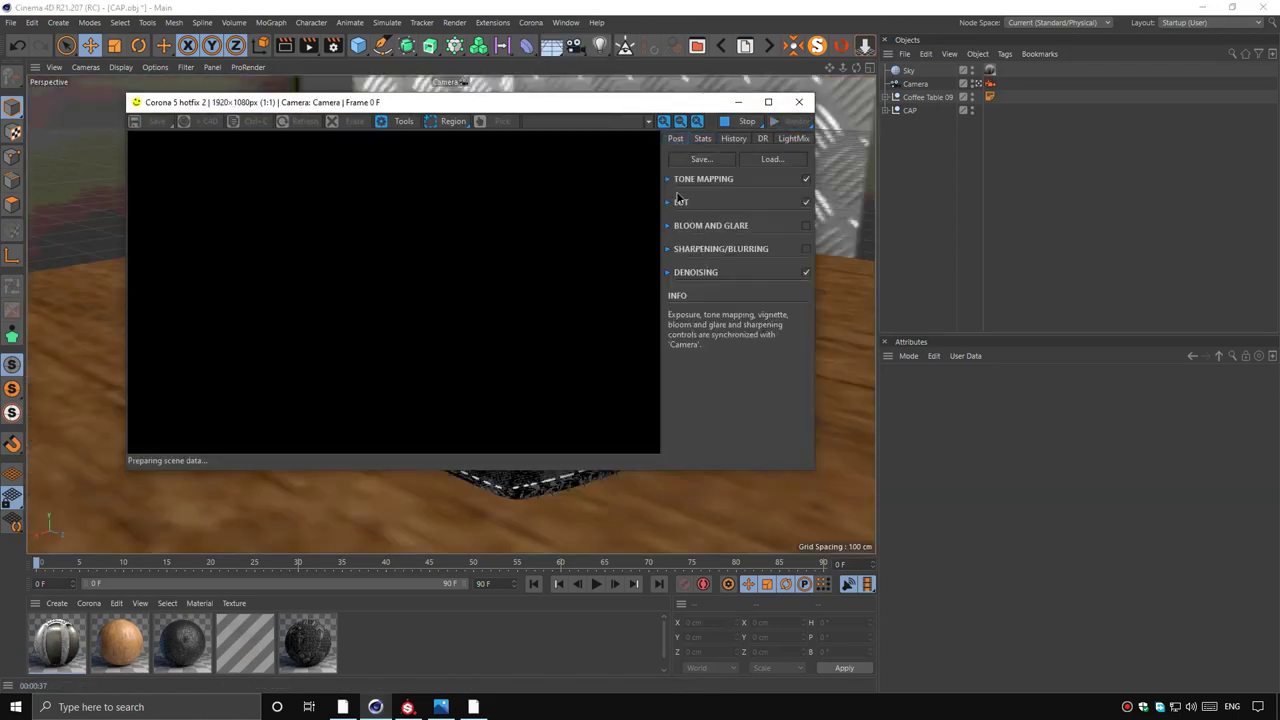
pyautogui.click(778, 180)
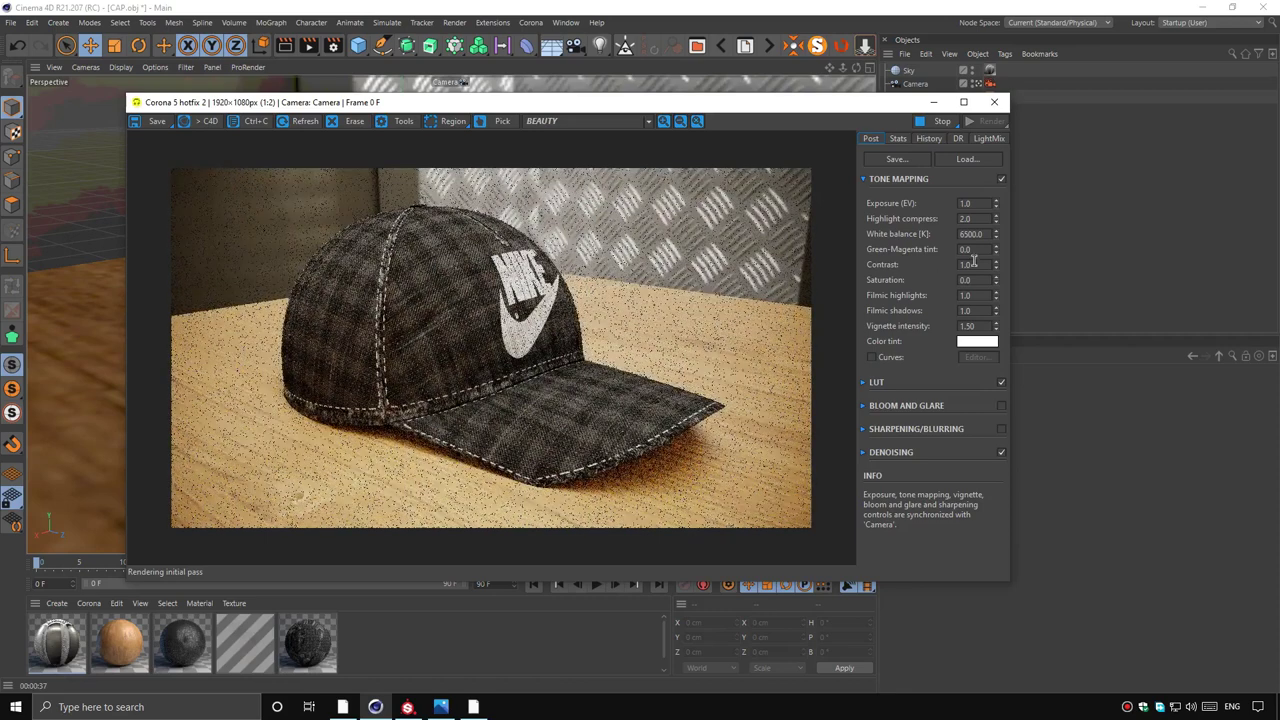
pyautogui.write('1.5')
pyautogui.press('Return')
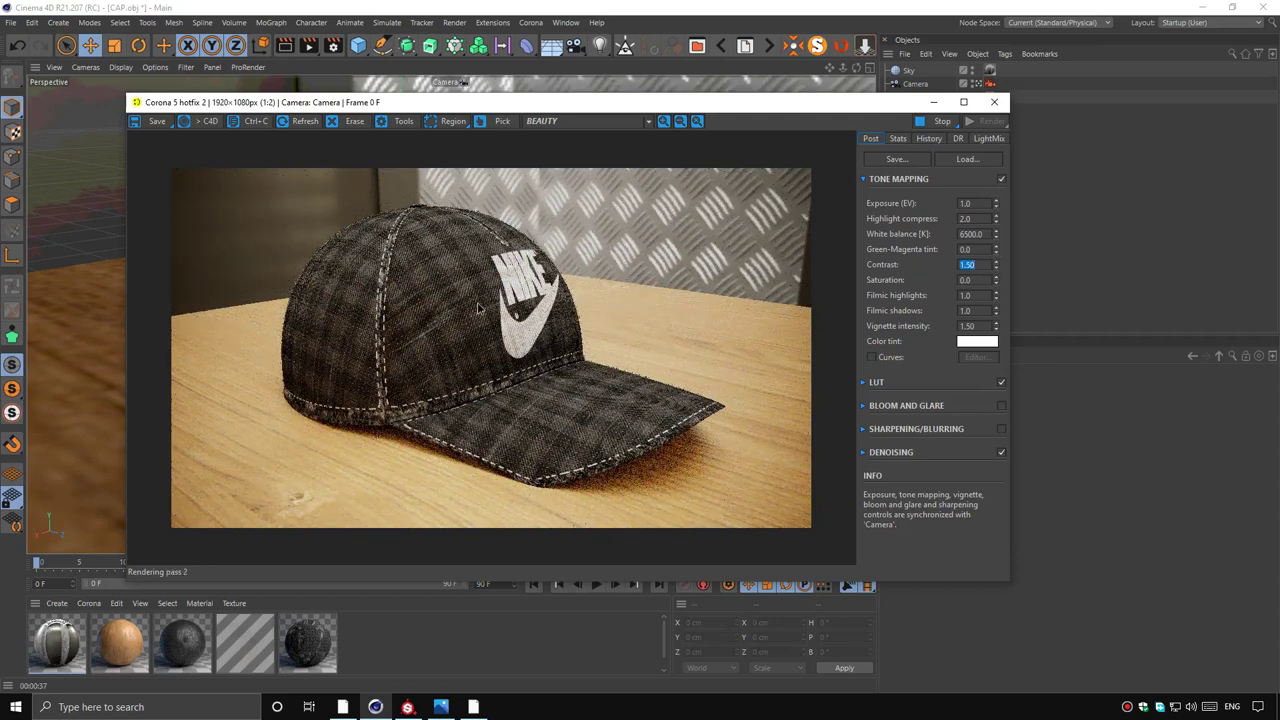
pyautogui.scroll(1, 572, 286)
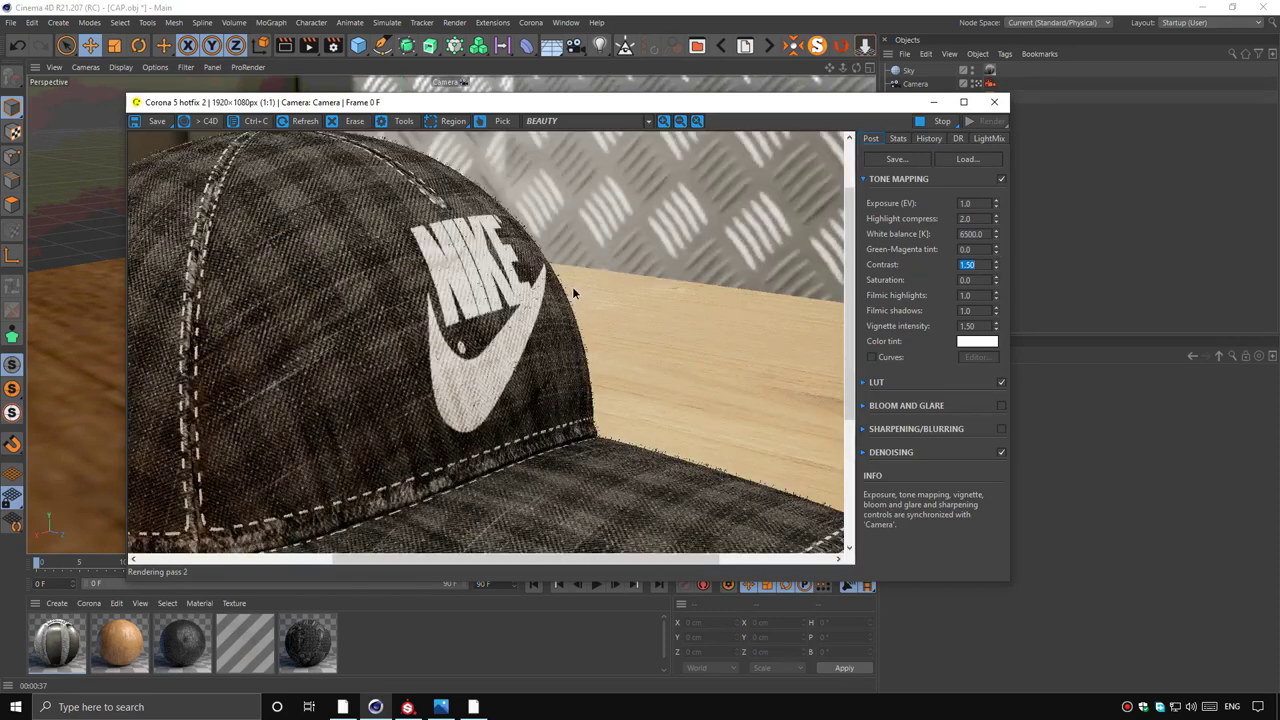
pyautogui.scroll(1, 465, 205)
pyautogui.click(465, 260)
# Inspect the refining render and stop it around pass 34 to denoise
pyautogui.scroll(-1, 840, 285)
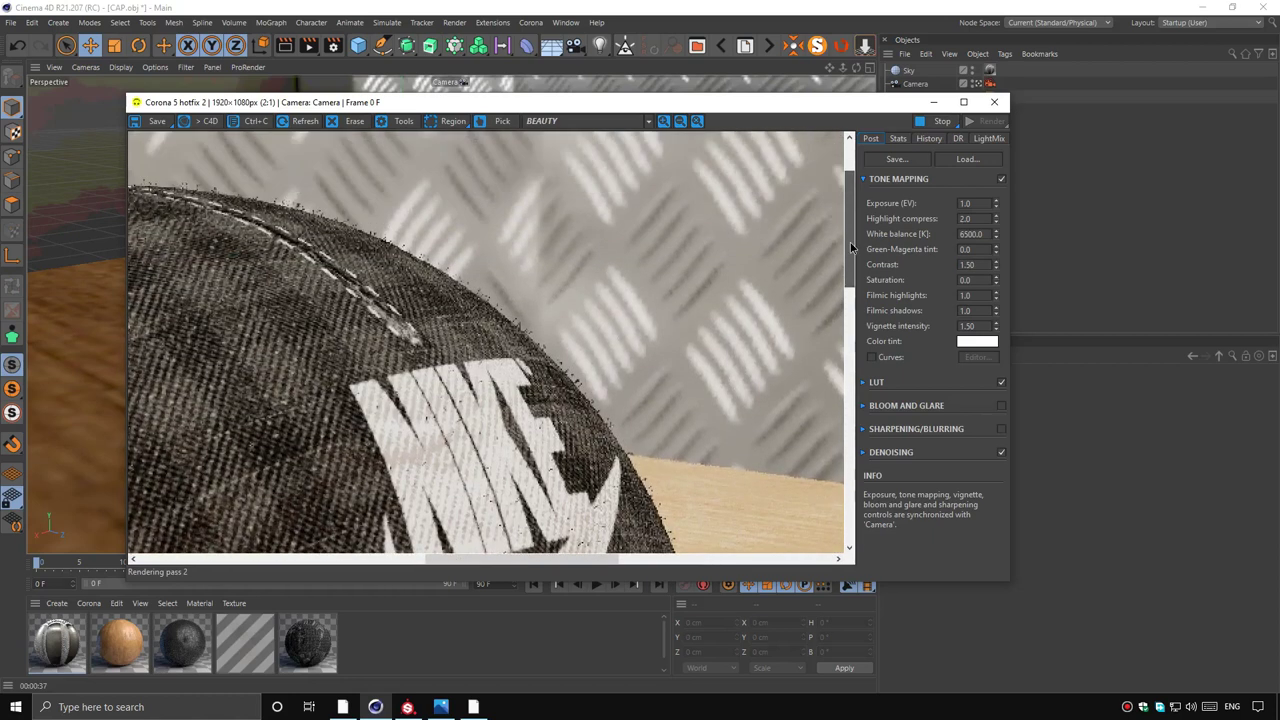
pyautogui.scroll(1, 510, 490)
pyautogui.moveTo(501, 565); pyautogui.dragTo(397, 560)
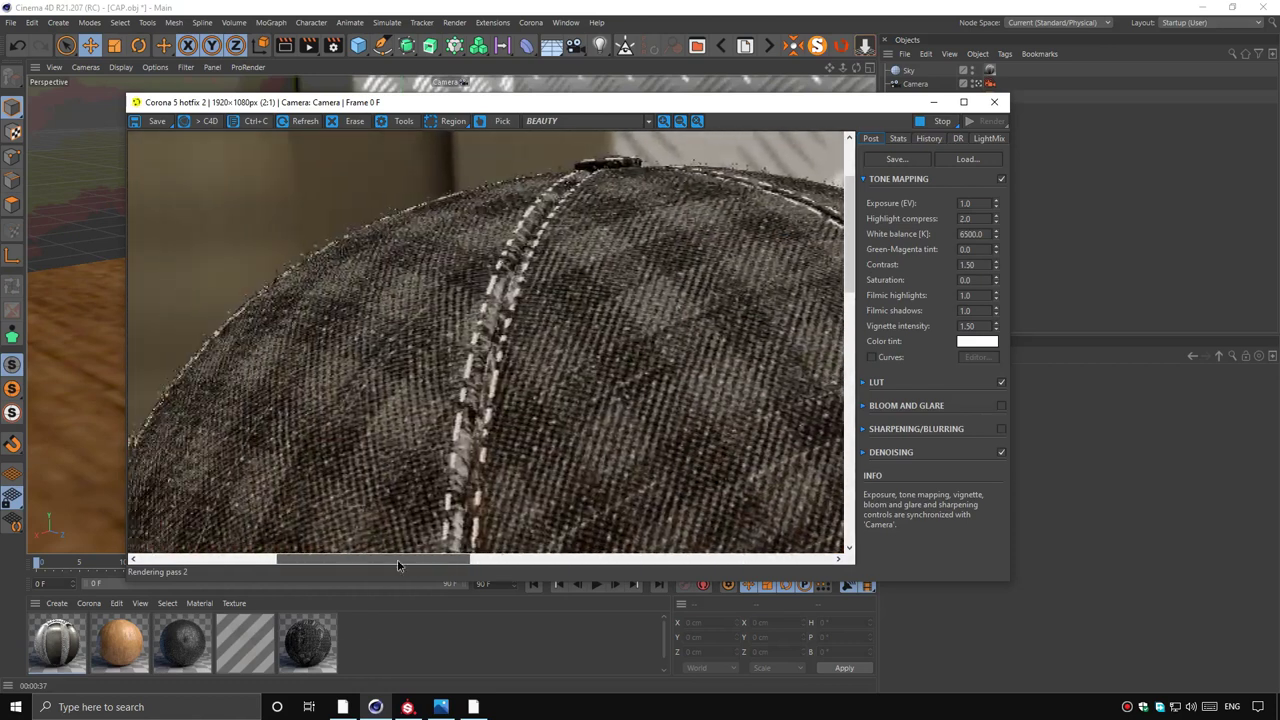
pyautogui.scroll(-1, 475, 487)
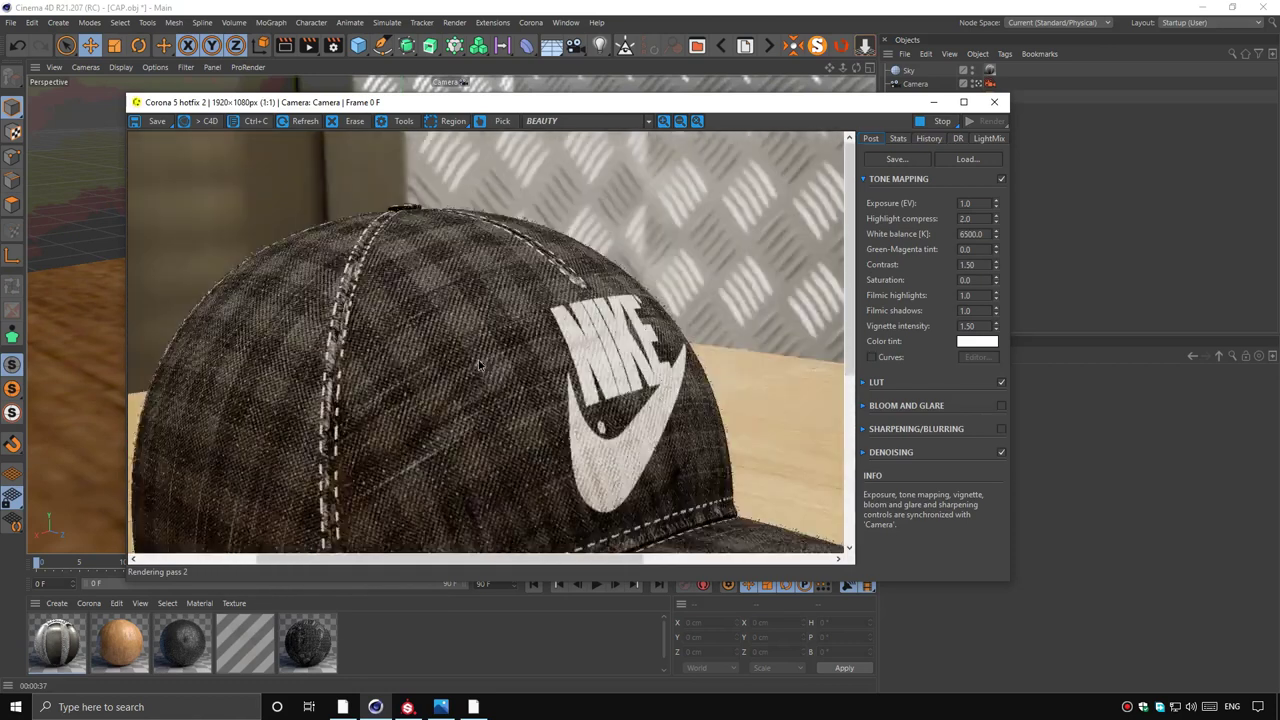
pyautogui.scroll(-1, 490, 450)
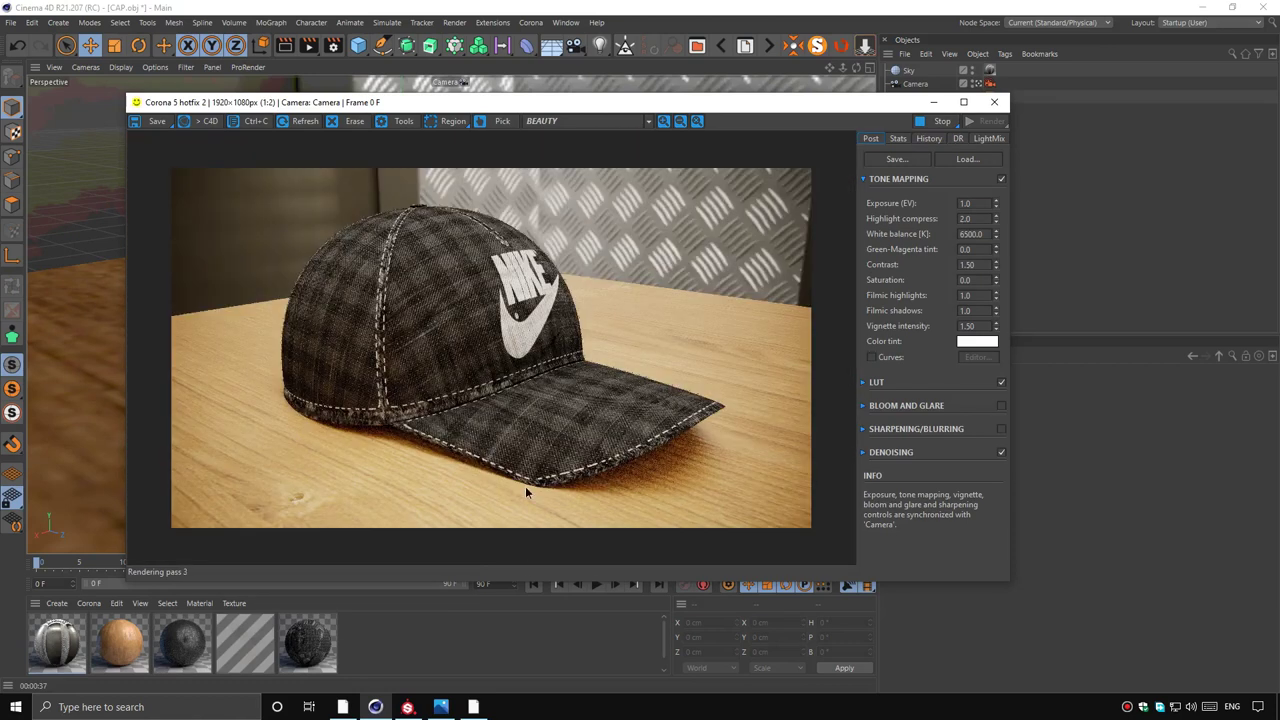
pyautogui.scroll(2, 472, 280)
pyautogui.scroll(-2, 468, 272)
pyautogui.scroll(1, 460, 248)
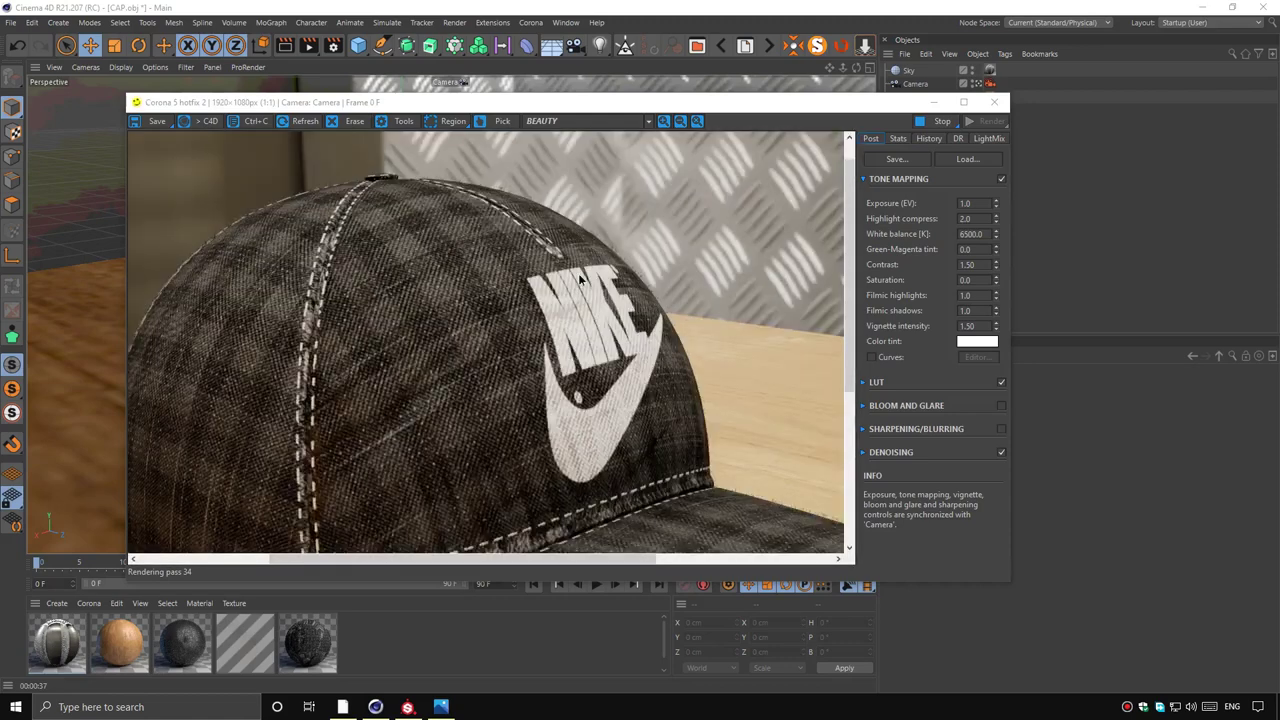
pyautogui.scroll(-1, 612, 350)
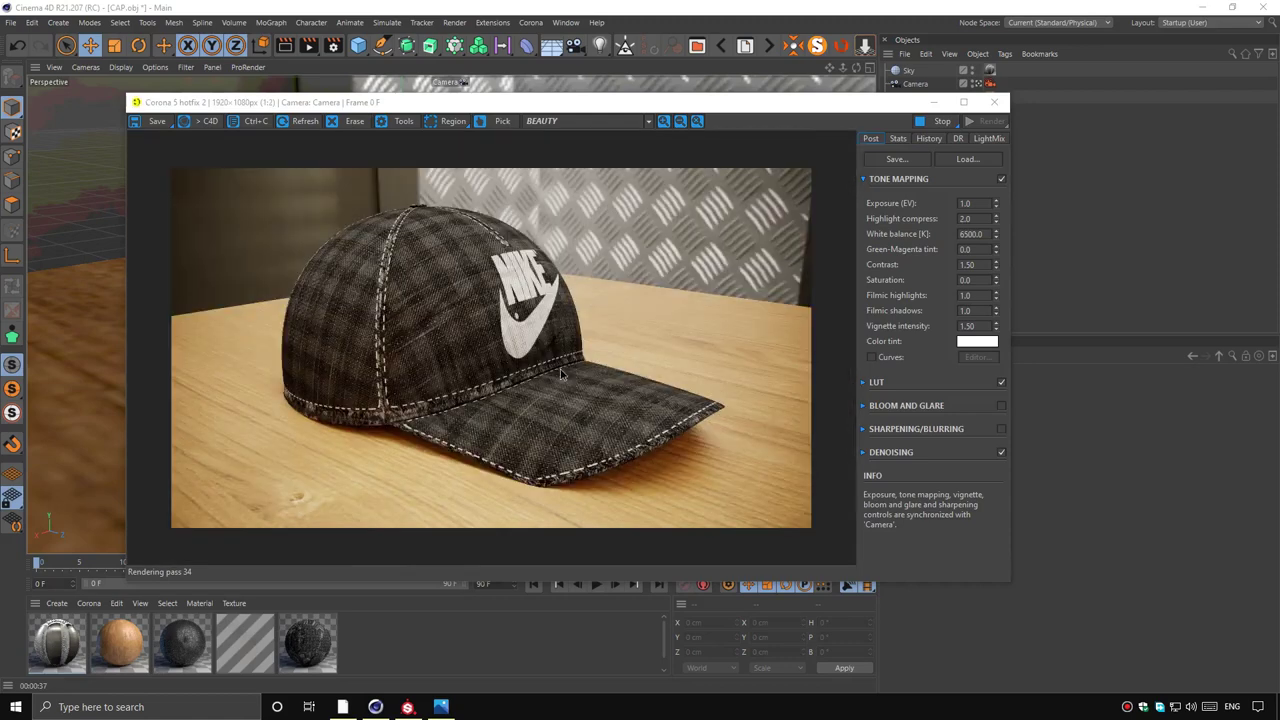
pyautogui.click(941, 123)
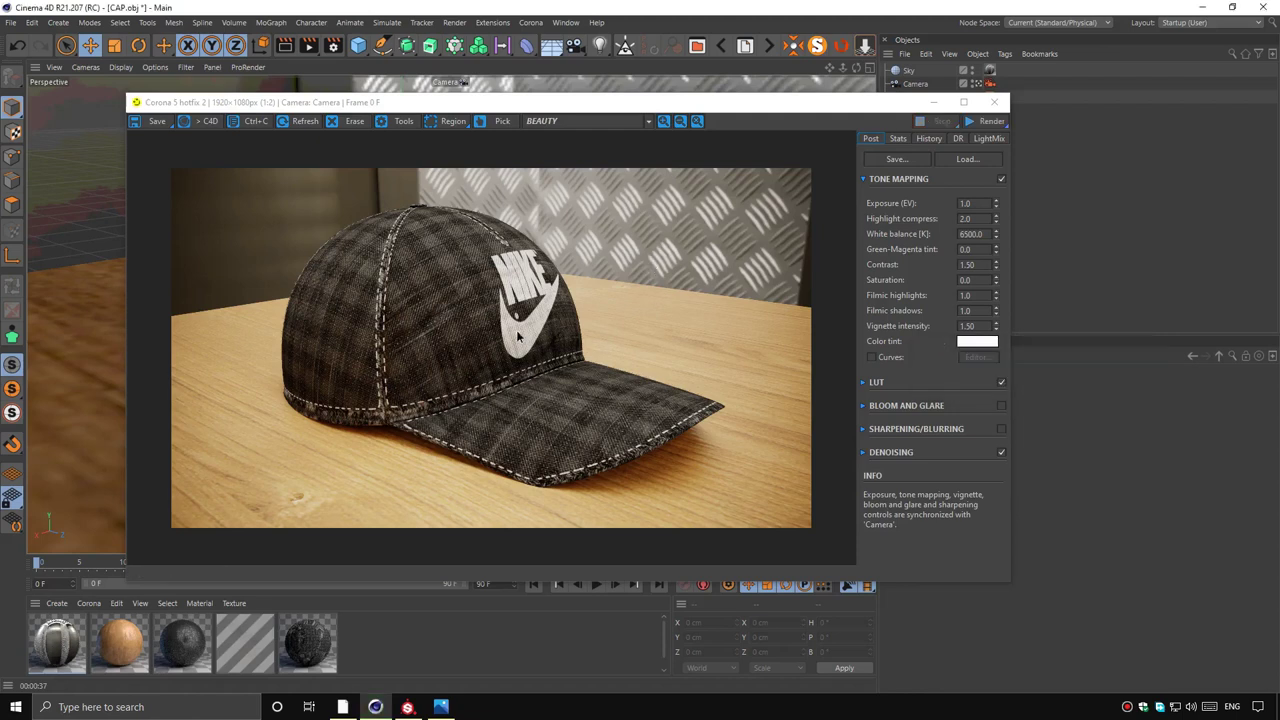
# Save the denoised frame-buffer render as CAP.jpg in the Desktop CAP folder
pyautogui.click(156, 124)
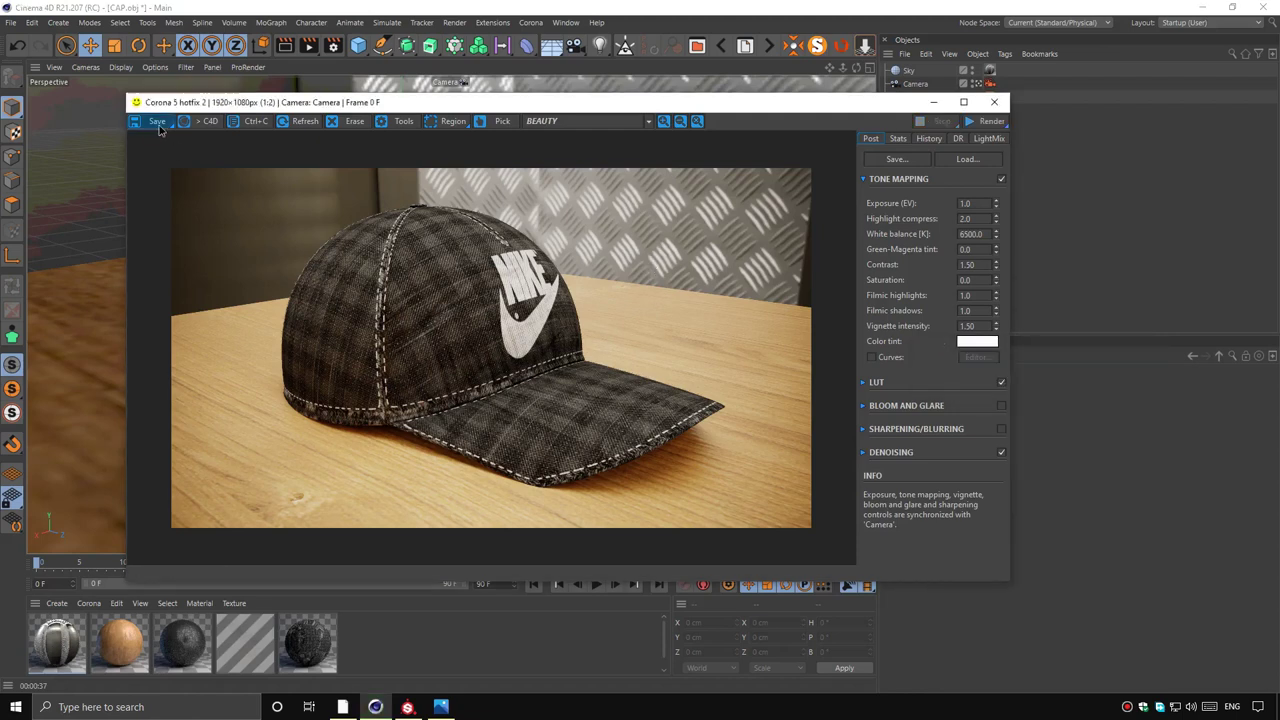
pyautogui.click(212, 323)
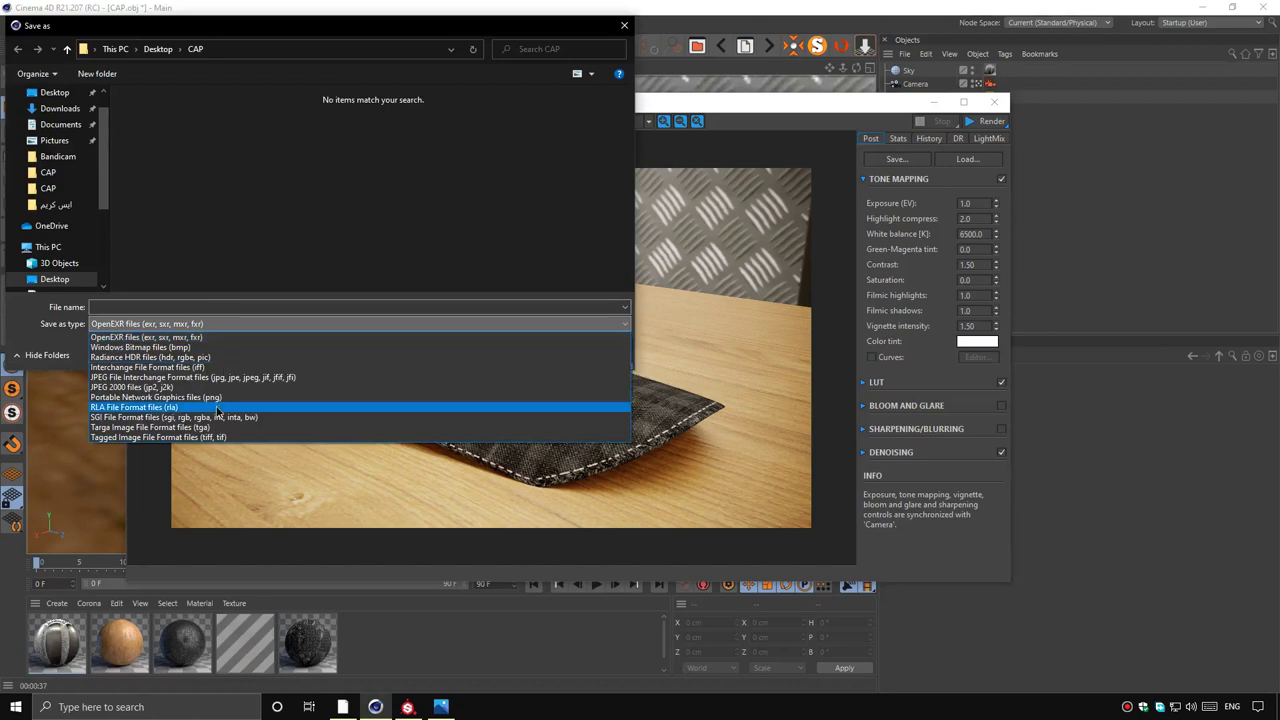
pyautogui.click(240, 378)
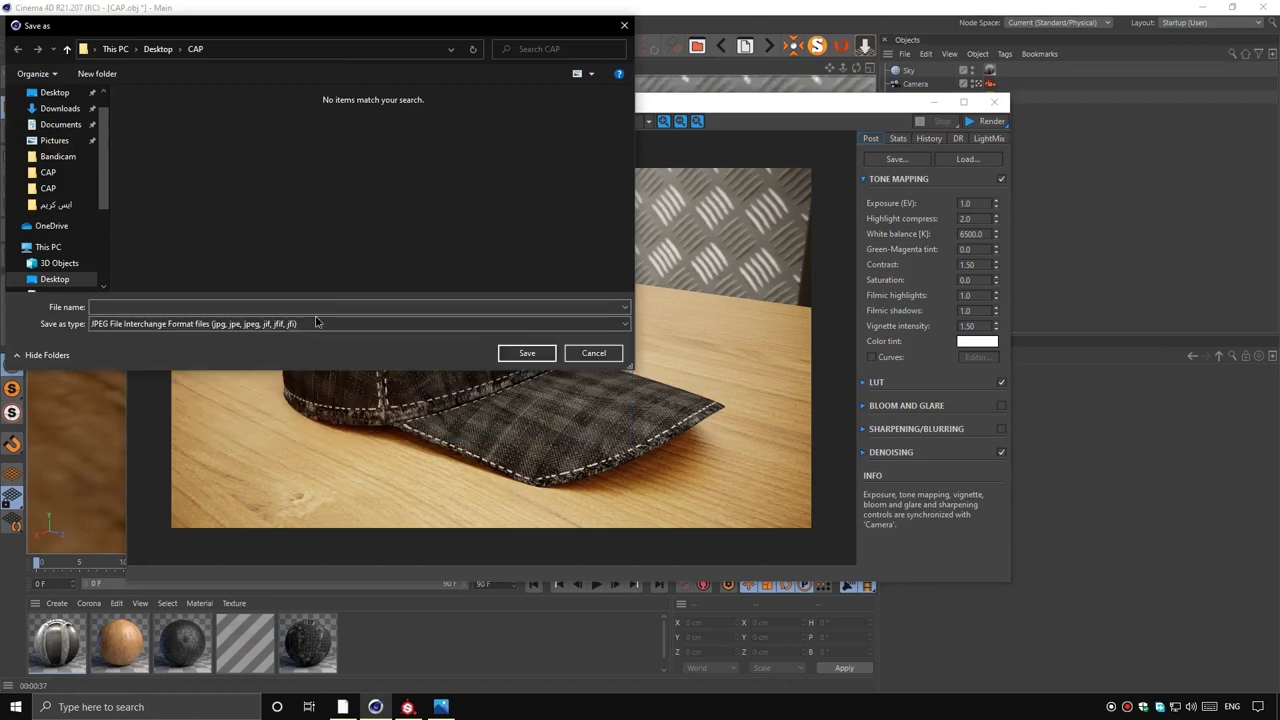
pyautogui.click(285, 306)
pyautogui.write('CAP')
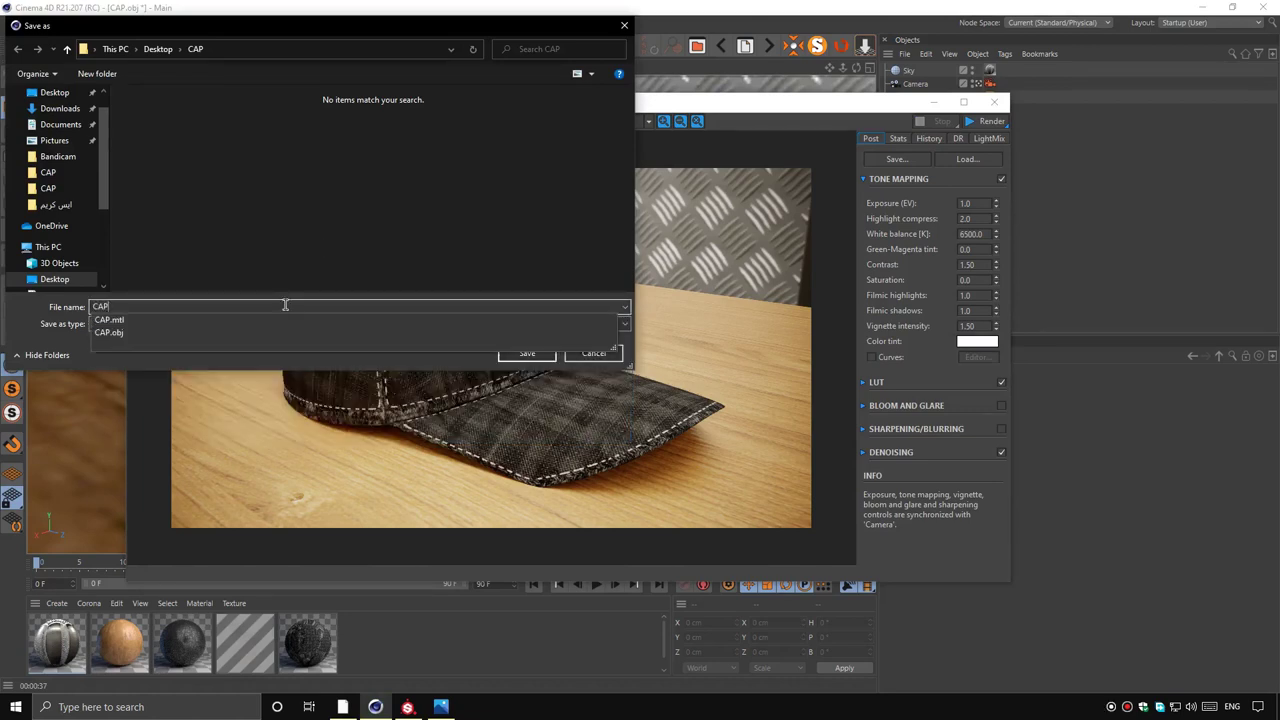
pyautogui.click(305, 264)
pyautogui.click(527, 353)
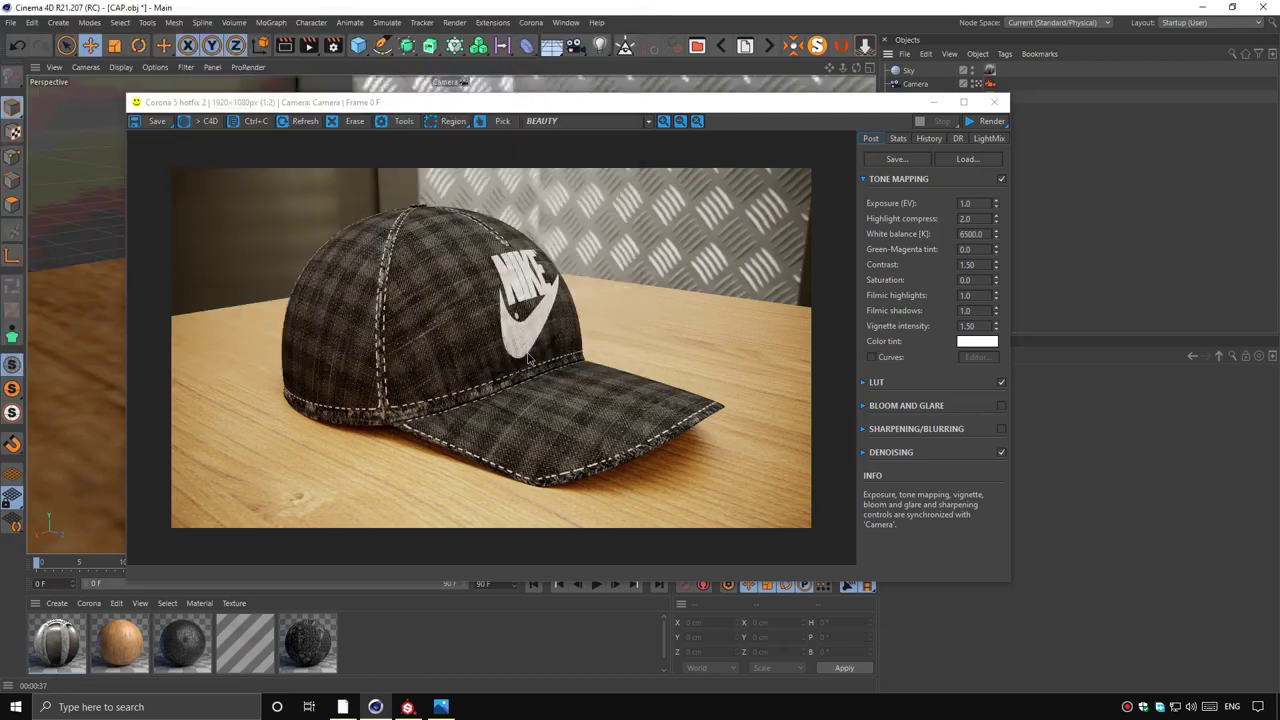